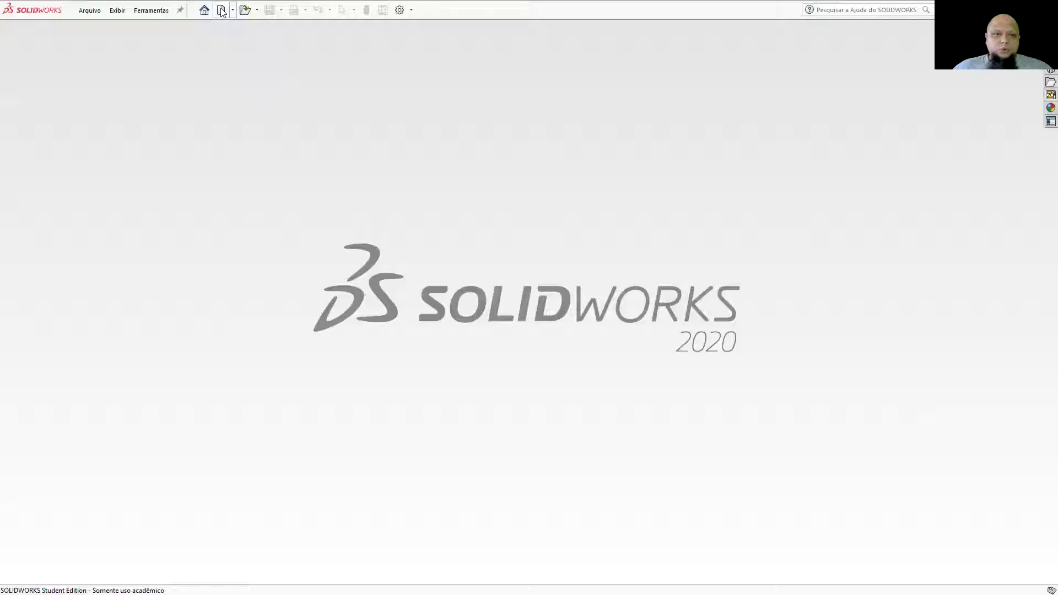
Step: Switch to the browser course page and open PLANO DE ENSINO DM 2021.1 - T35EF from the discipline presentation section
{"action": "left_click", "coordinate": [221, 10]}
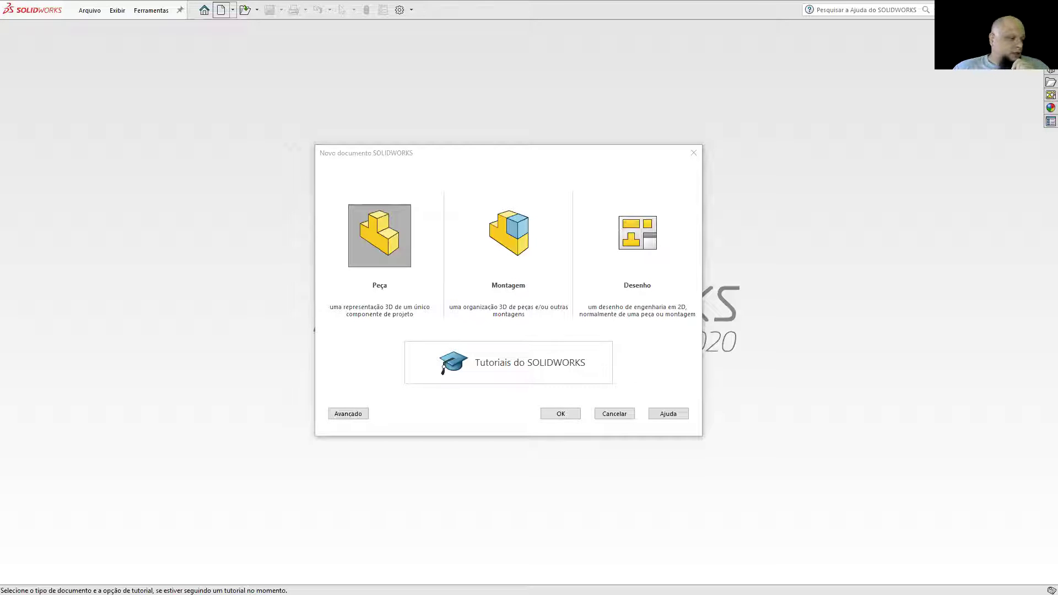
{"action": "key", "text": "alt+Tab"}
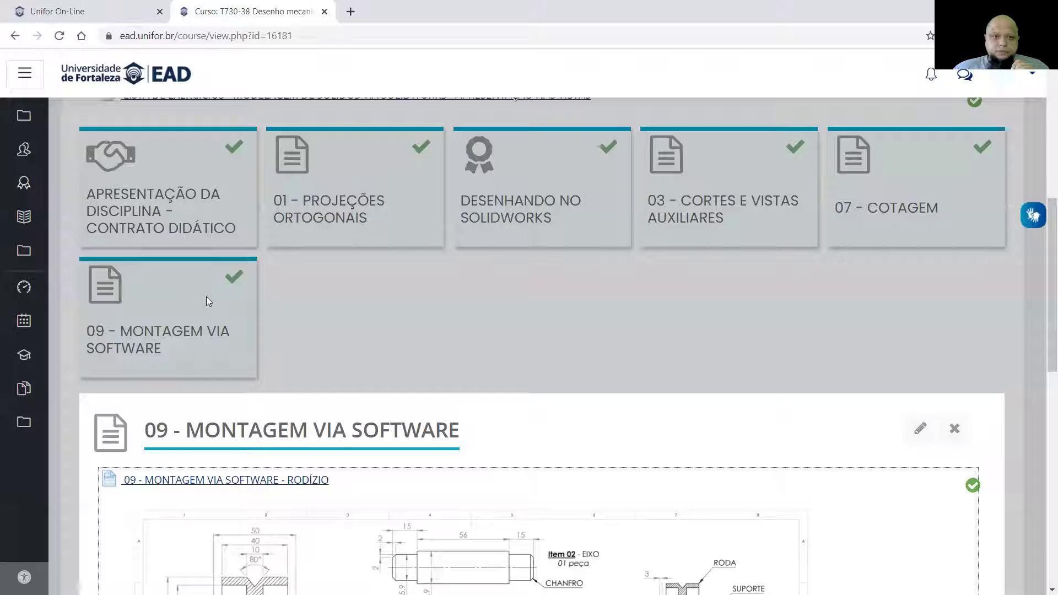
{"action": "scroll", "coordinate": [559, 320], "scroll_direction": "up", "scroll_amount": 2}
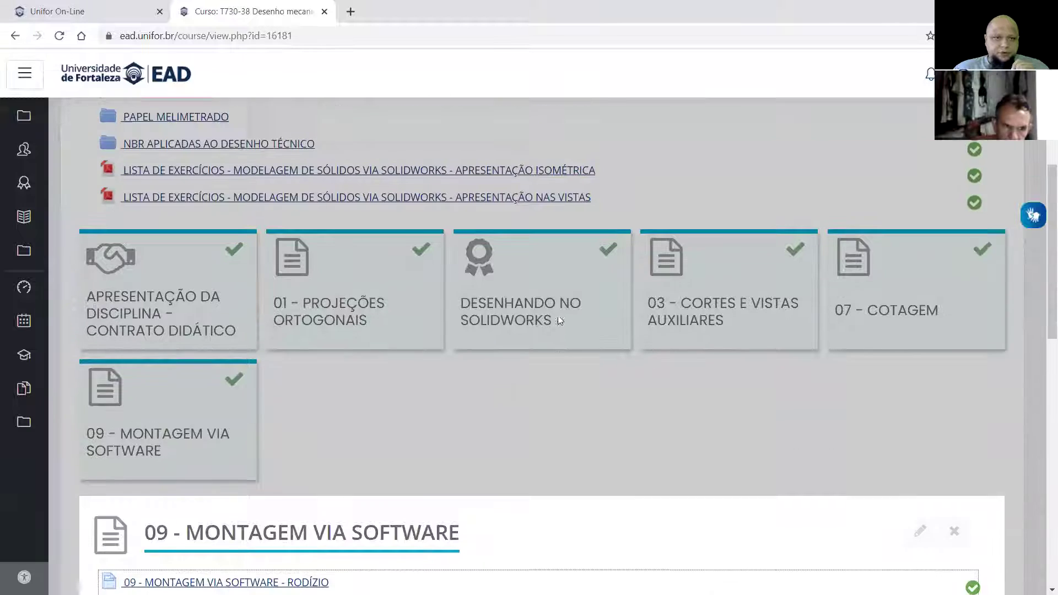
{"action": "scroll", "coordinate": [555, 350], "scroll_direction": "up", "scroll_amount": 1}
{"action": "scroll", "coordinate": [556, 350], "scroll_direction": "up", "scroll_amount": 2}
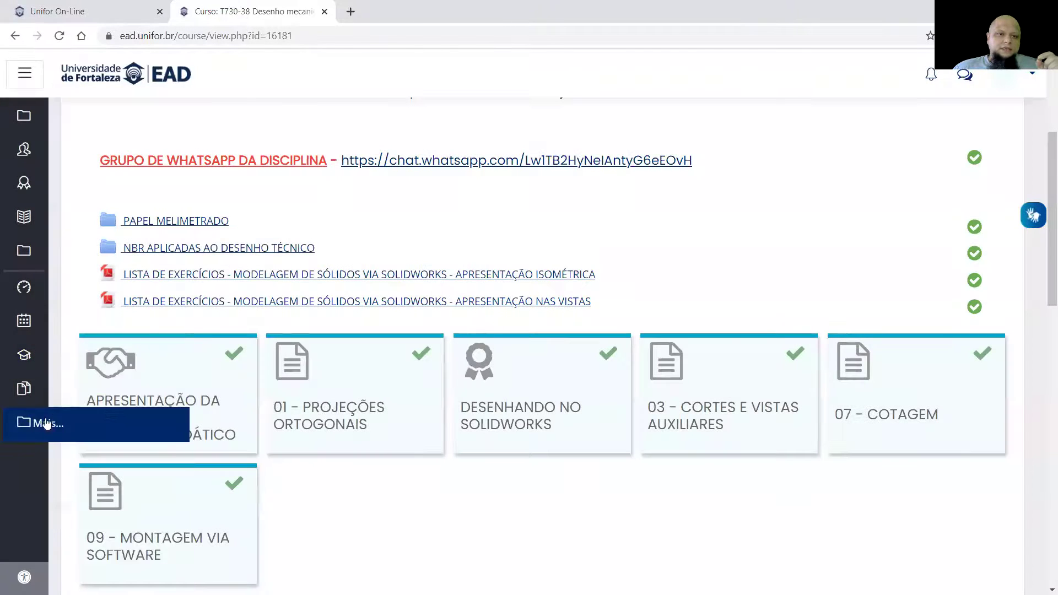
{"action": "left_click", "coordinate": [172, 407]}
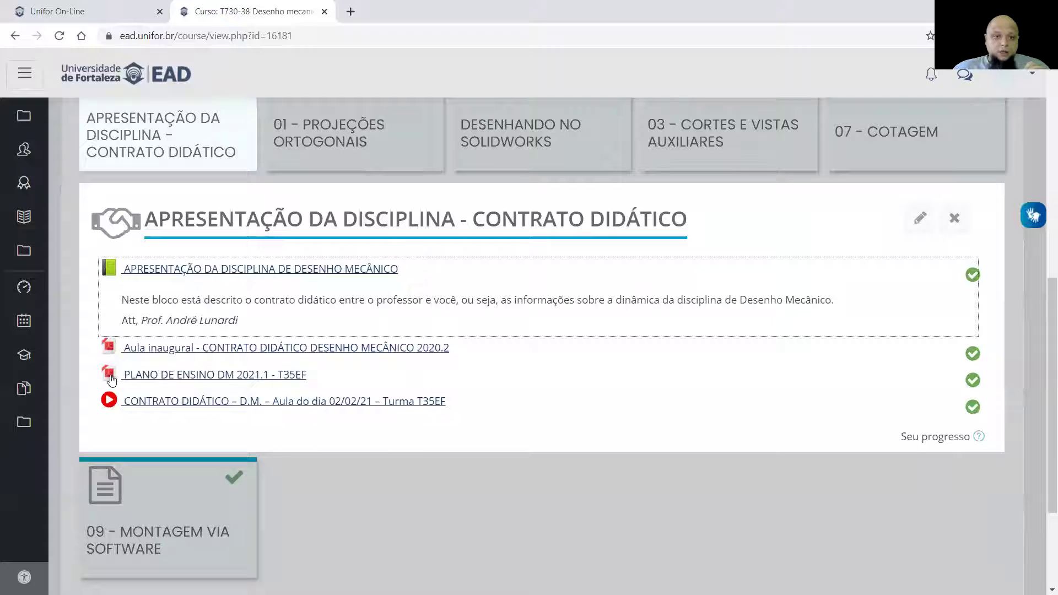
{"action": "left_click", "coordinate": [215, 379]}
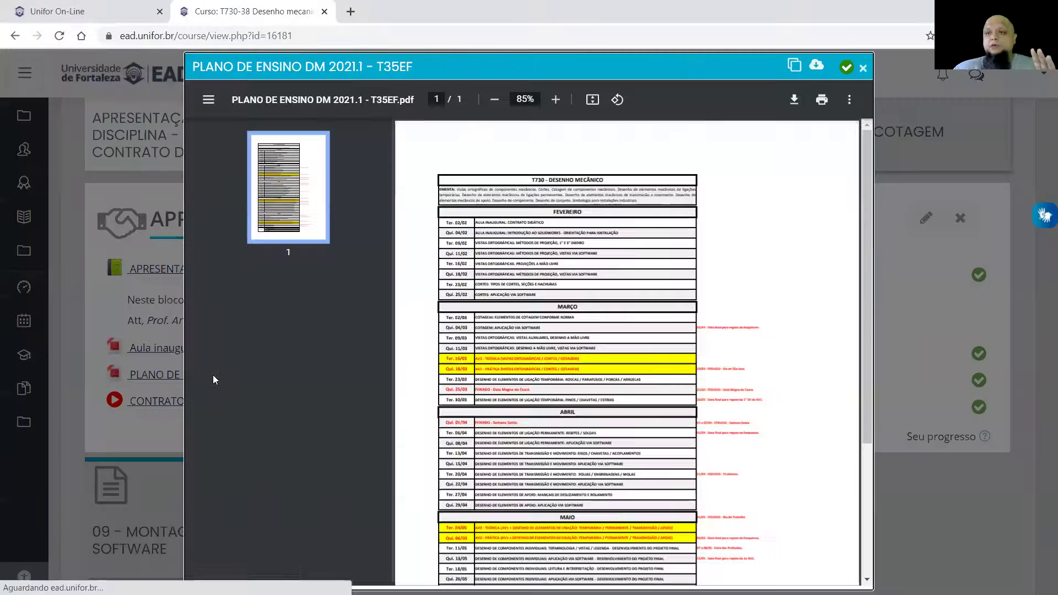
Step: Enlarge the teaching plan to 125% and review the class schedule for February through April
{"action": "left_click", "coordinate": [556, 100]}
{"action": "left_click", "coordinate": [556, 99]}
{"action": "left_click", "coordinate": [556, 99]}
{"action": "left_click", "coordinate": [557, 99]}
{"action": "scroll", "coordinate": [667, 300], "scroll_direction": "down", "scroll_amount": 3}
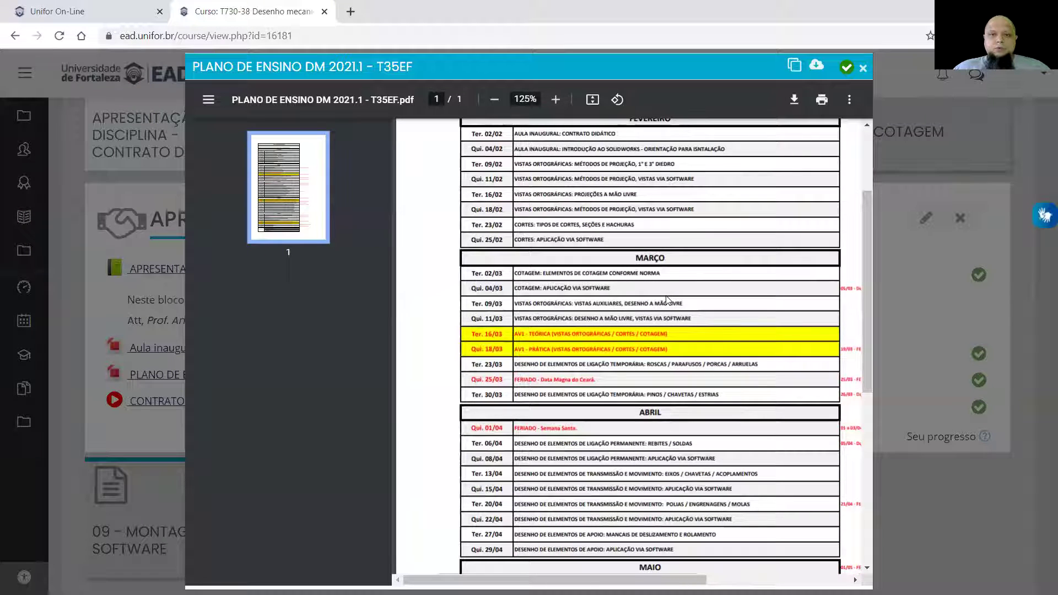
{"action": "scroll", "coordinate": [589, 316], "scroll_direction": "up", "scroll_amount": 3}
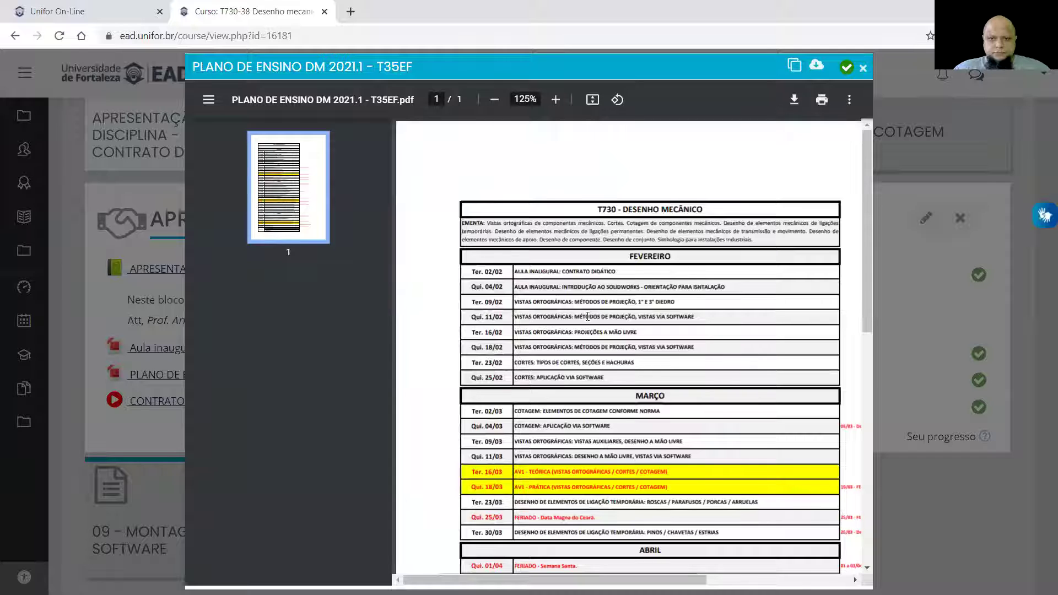
{"action": "scroll", "coordinate": [587, 317], "scroll_direction": "down", "scroll_amount": 1}
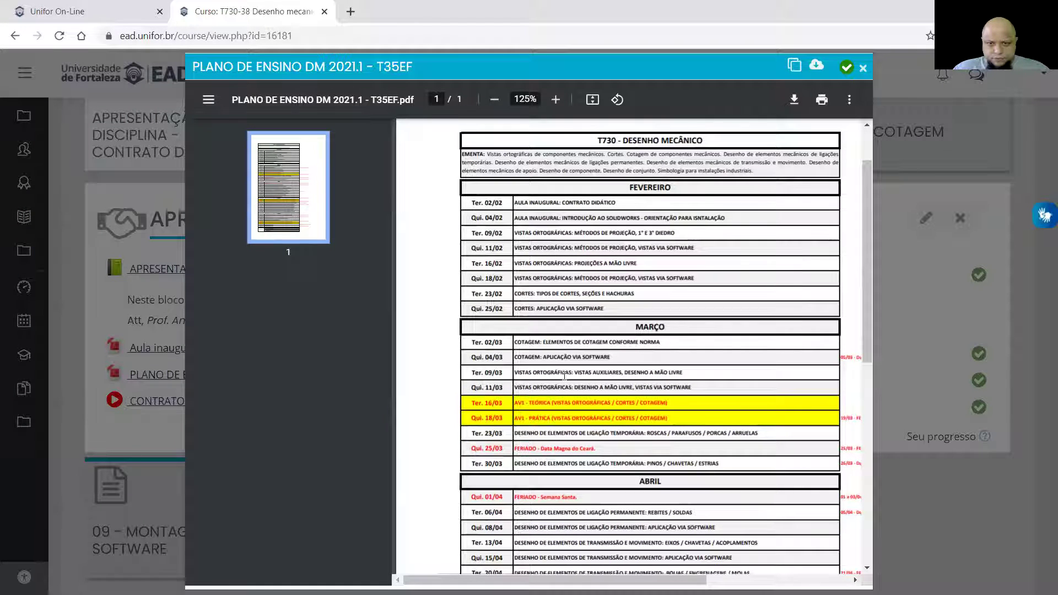
Step: Highlight the 09/03 and 11/03 orthographic view classes, and the 04/03 dimensioning class, in the March schedule
{"action": "left_click_drag", "start_coordinate": [543, 373], "coordinate": [696, 368]}
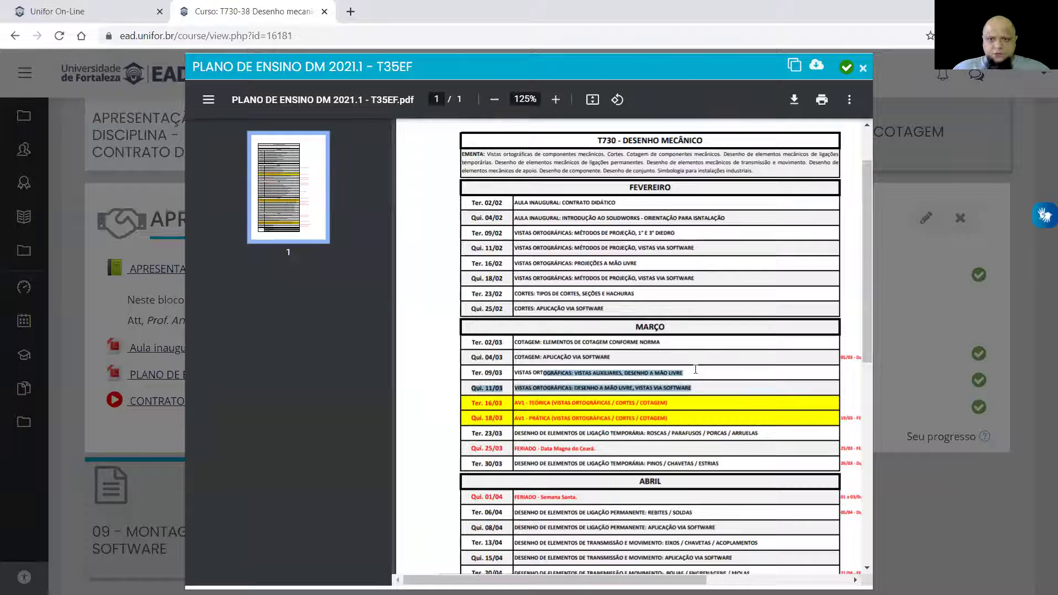
{"action": "left_click_drag", "start_coordinate": [523, 372], "coordinate": [691, 388]}
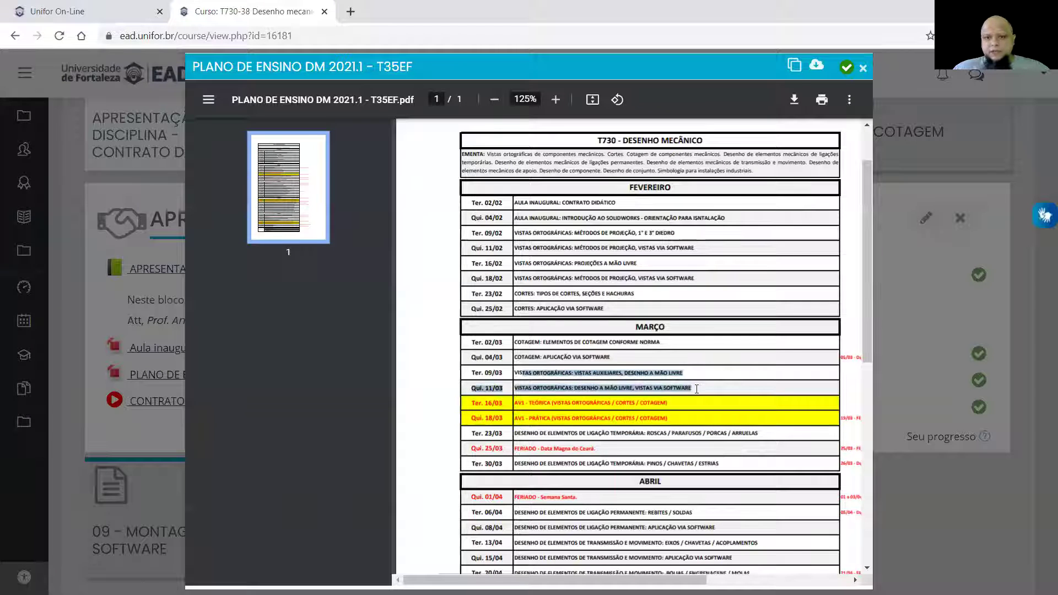
{"action": "left_click", "coordinate": [684, 370]}
{"action": "left_click_drag", "start_coordinate": [515, 372], "coordinate": [687, 384]}
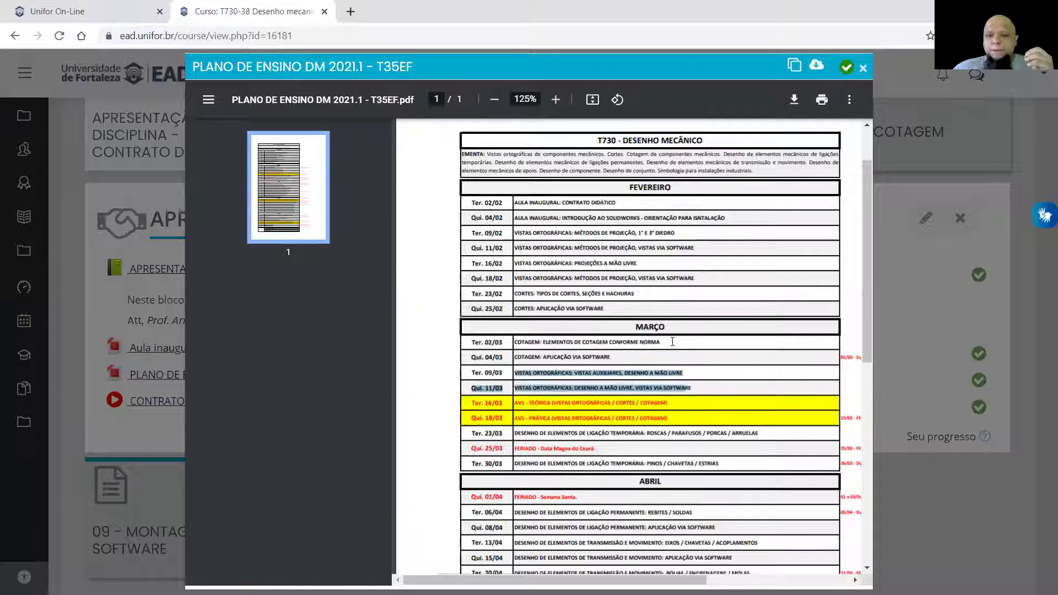
{"action": "left_click", "coordinate": [559, 366]}
{"action": "left_click_drag", "start_coordinate": [525, 357], "coordinate": [611, 357]}
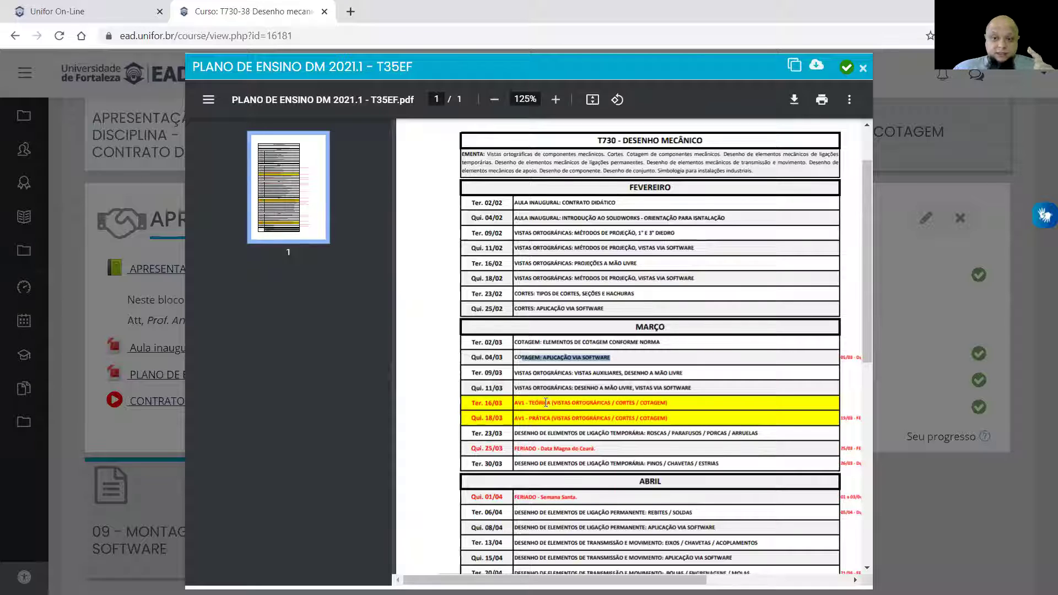
Step: Highlight the AV1 theory and practical exam entries on 16/03 and 18/03, and close the teaching plan
{"action": "left_click_drag", "start_coordinate": [513, 403], "coordinate": [673, 400]}
{"action": "left_click", "coordinate": [675, 398]}
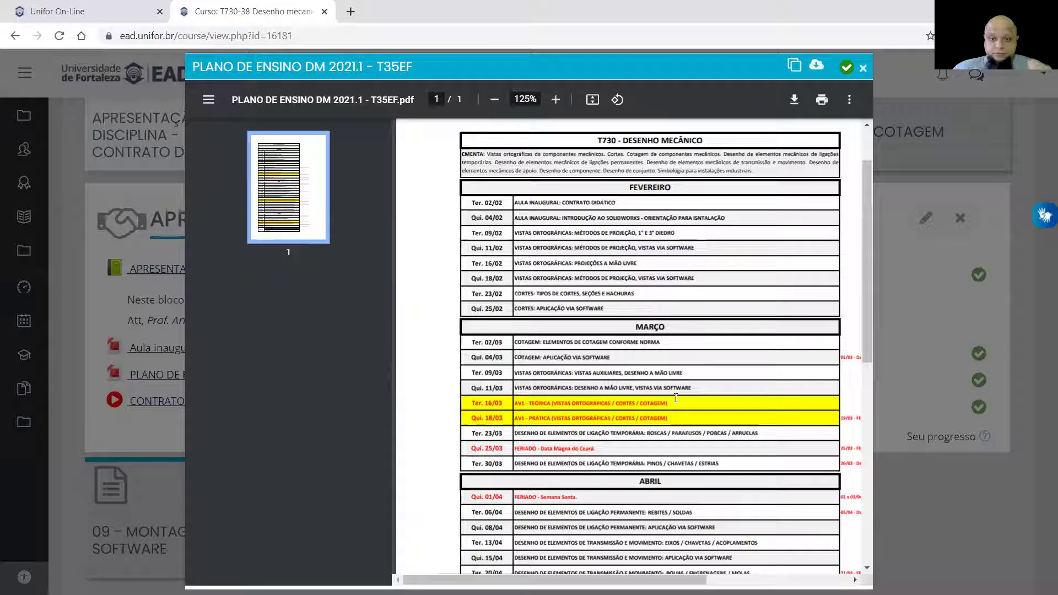
{"action": "left_click_drag", "start_coordinate": [580, 399], "coordinate": [667, 403]}
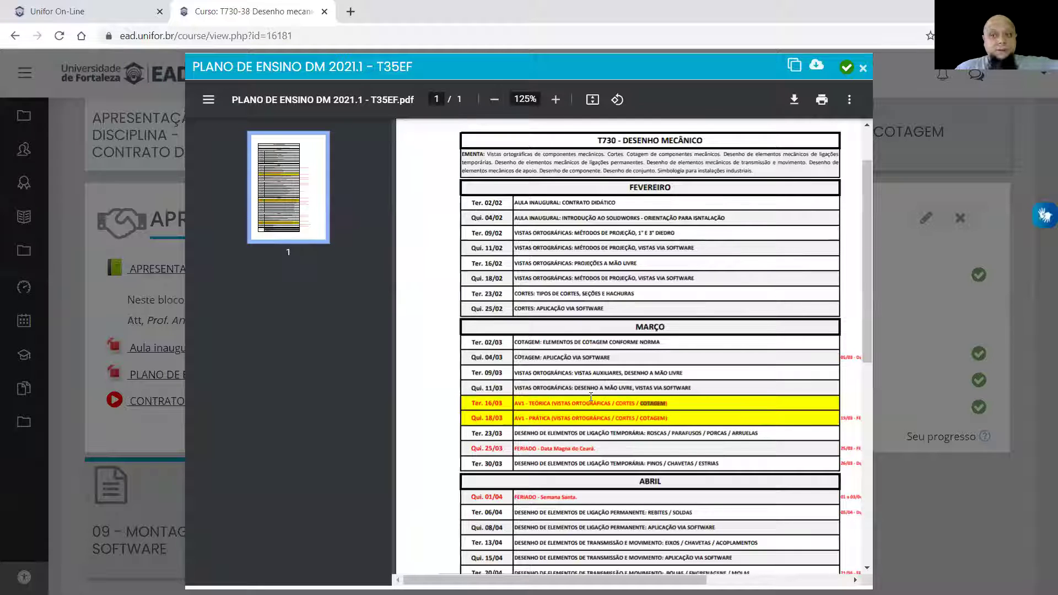
{"action": "left_click_drag", "start_coordinate": [536, 417], "coordinate": [683, 418]}
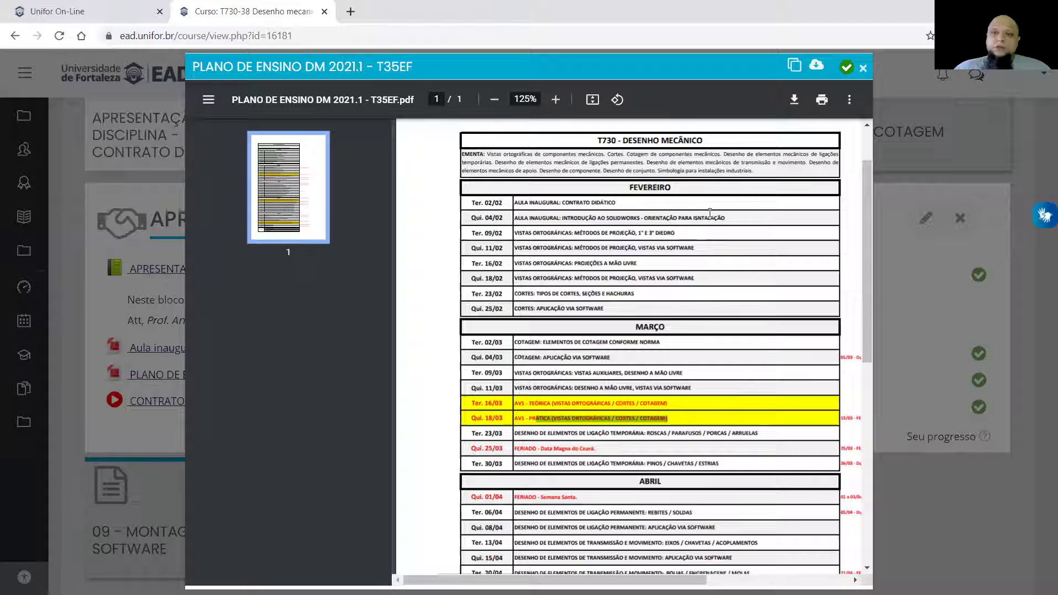
{"action": "left_click", "coordinate": [862, 71]}
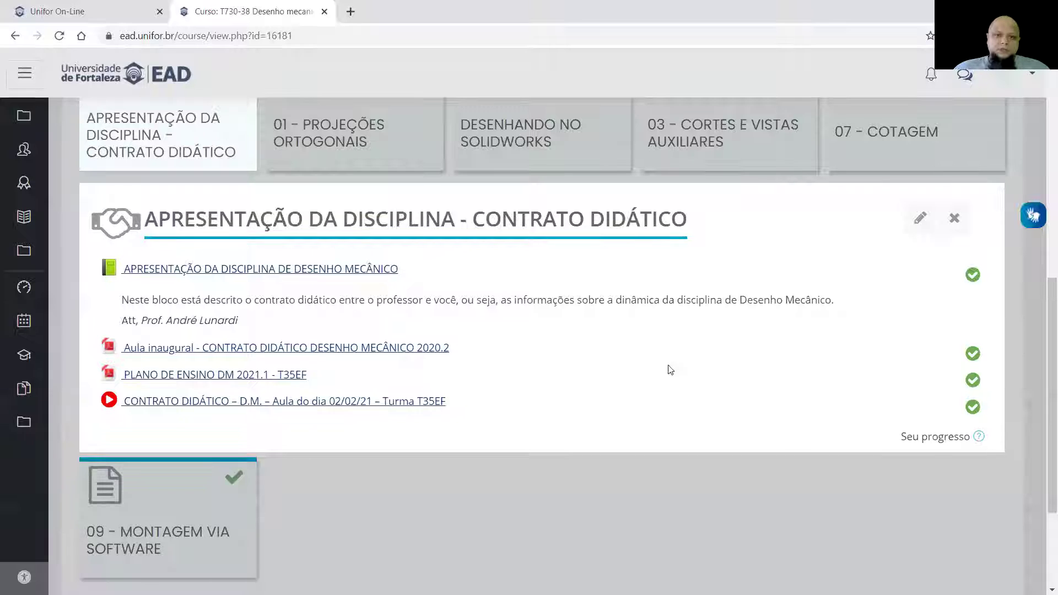
Step: Open the 09 - MONTAGEM VIA SOFTWARE section and examine the RODÍZIO part drawings, assembly views and attached PDF links
{"action": "scroll", "coordinate": [366, 421], "scroll_direction": "down", "scroll_amount": 3}
{"action": "left_click", "coordinate": [164, 368]}
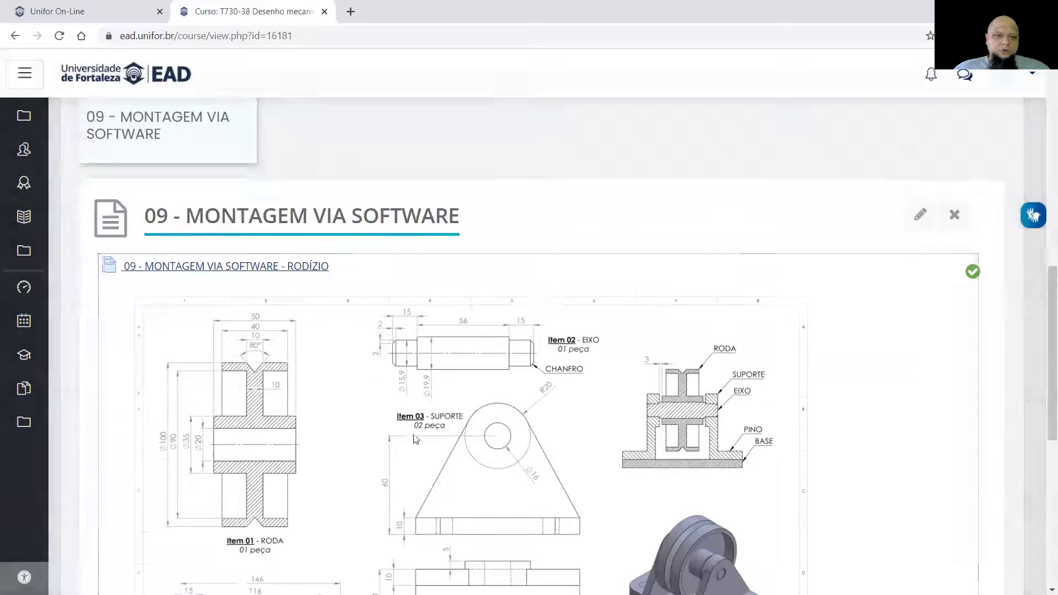
{"action": "left_click_drag", "start_coordinate": [175, 214], "coordinate": [531, 217]}
{"action": "left_click", "coordinate": [557, 255]}
{"action": "scroll", "coordinate": [562, 288], "scroll_direction": "down", "scroll_amount": 1}
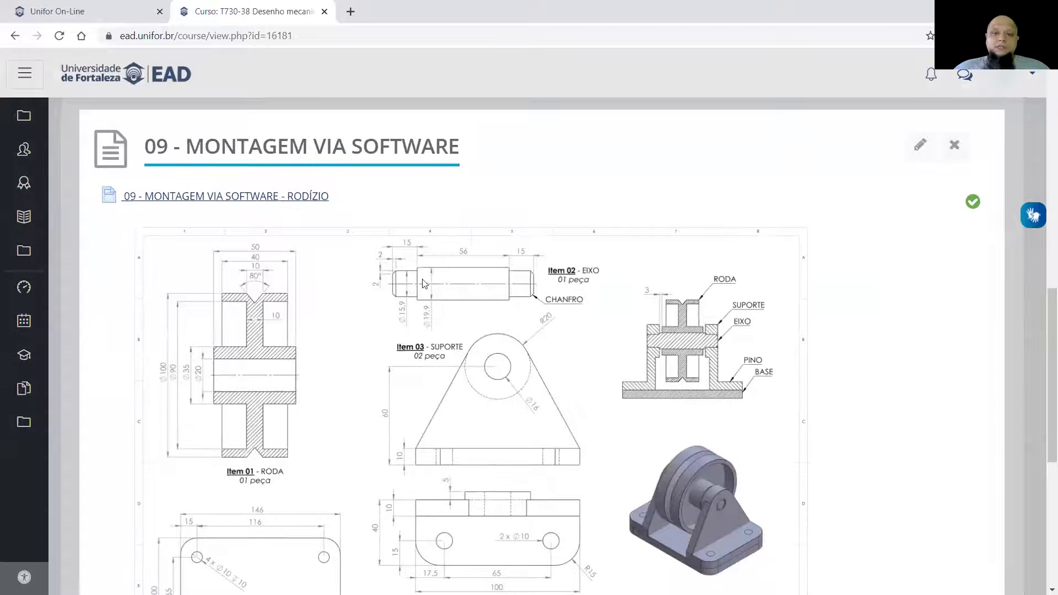
{"action": "scroll", "coordinate": [573, 319], "scroll_direction": "down", "scroll_amount": 2}
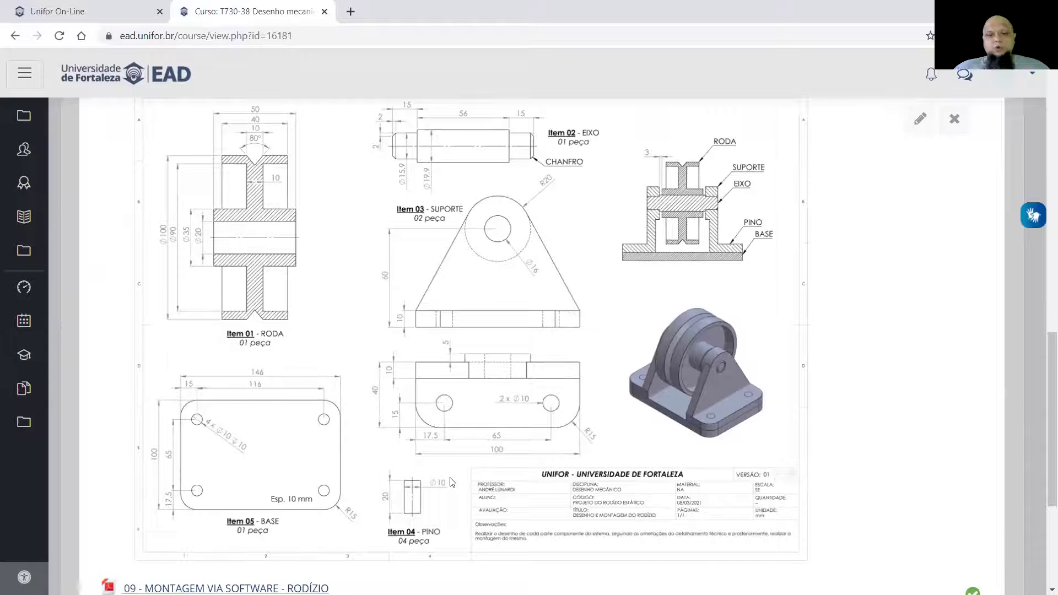
{"action": "scroll", "coordinate": [451, 482], "scroll_direction": "up", "scroll_amount": 1}
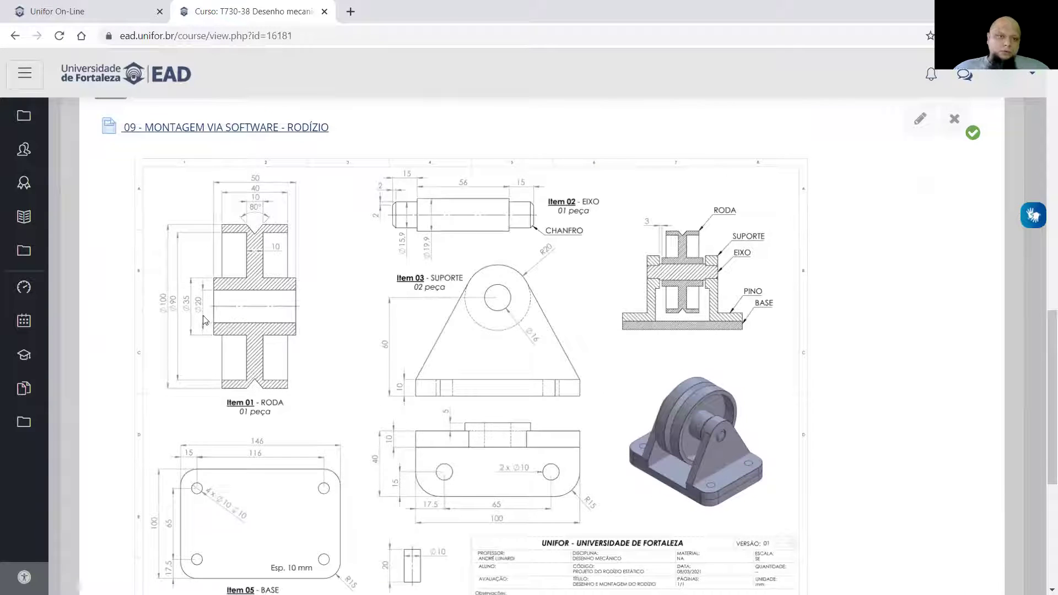
{"action": "scroll", "coordinate": [334, 336], "scroll_direction": "down", "scroll_amount": 2}
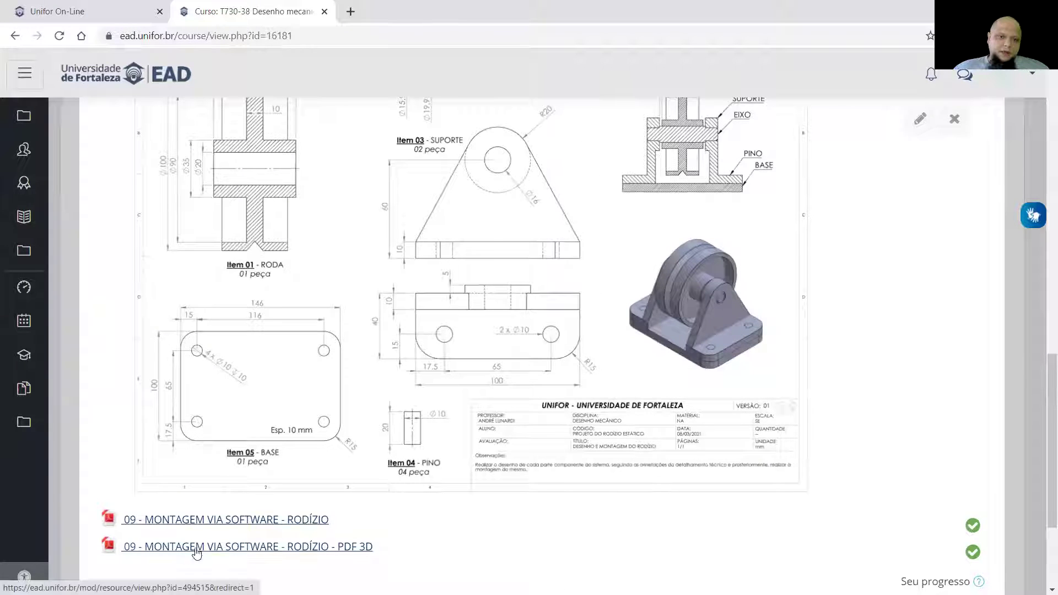
{"action": "scroll", "coordinate": [626, 321], "scroll_direction": "up", "scroll_amount": 2}
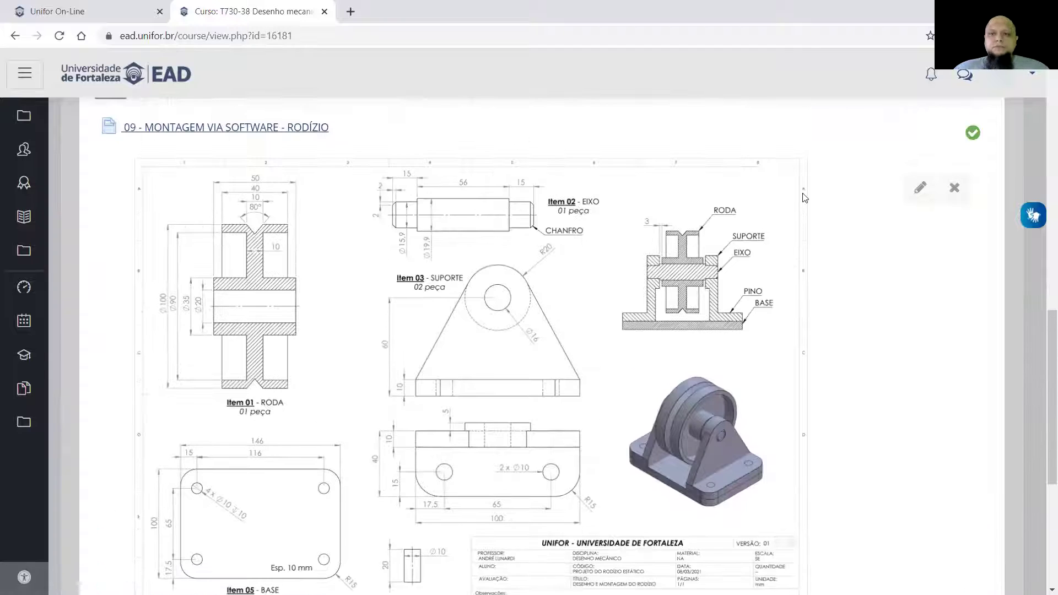
Step: Switch to Adobe Acrobat Reader, inspect the caster assembly in the RODÍZIO 3D PDF from below, and close that document
{"action": "key", "text": "alt+Tab"}
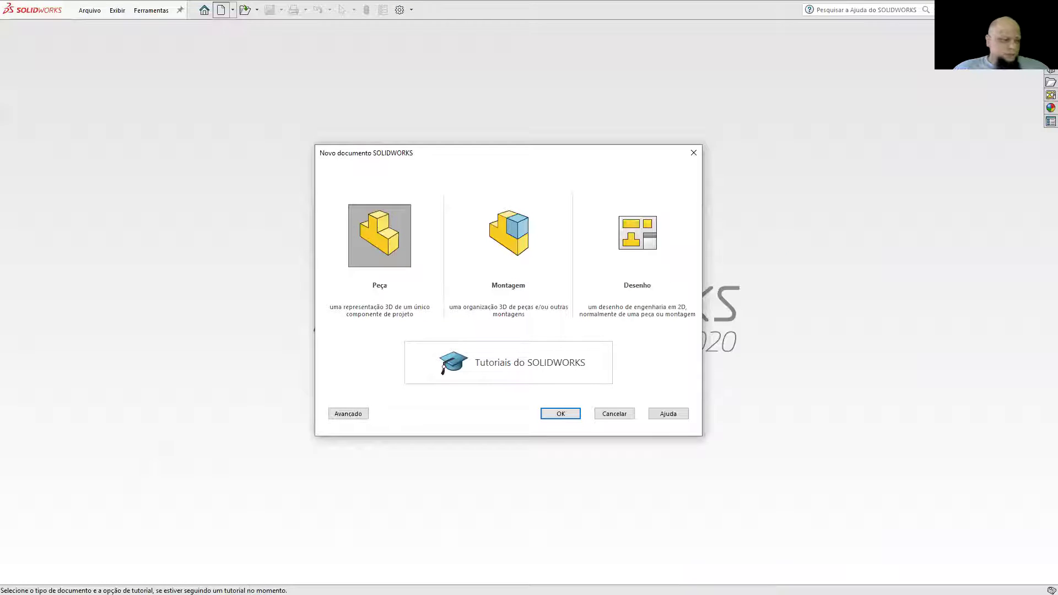
{"action": "key", "text": "alt+Tab"}
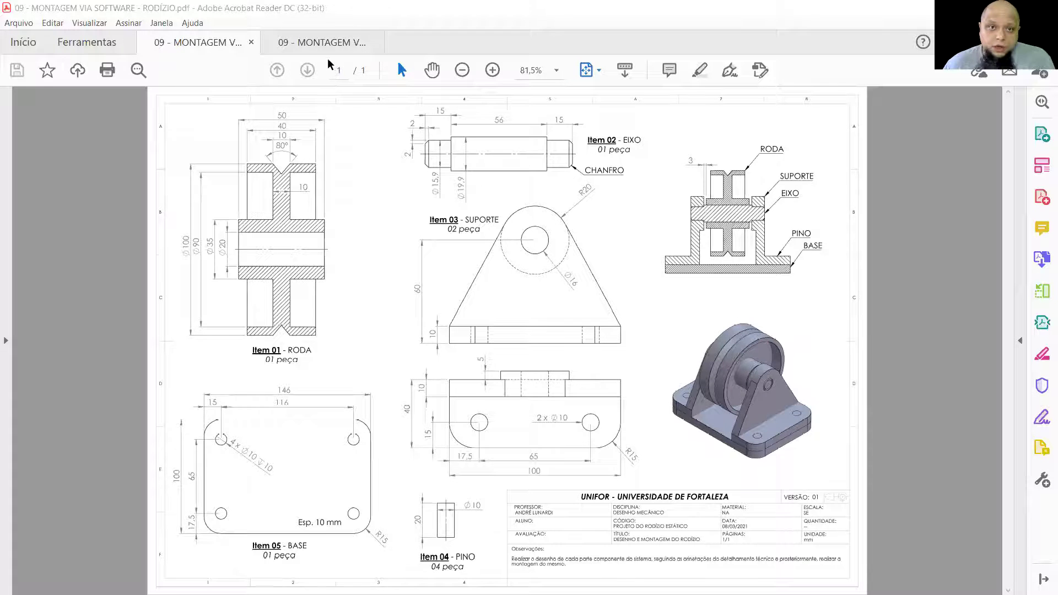
{"action": "left_click", "coordinate": [325, 42]}
{"action": "left_click_drag", "start_coordinate": [422, 349], "coordinate": [573, 330]}
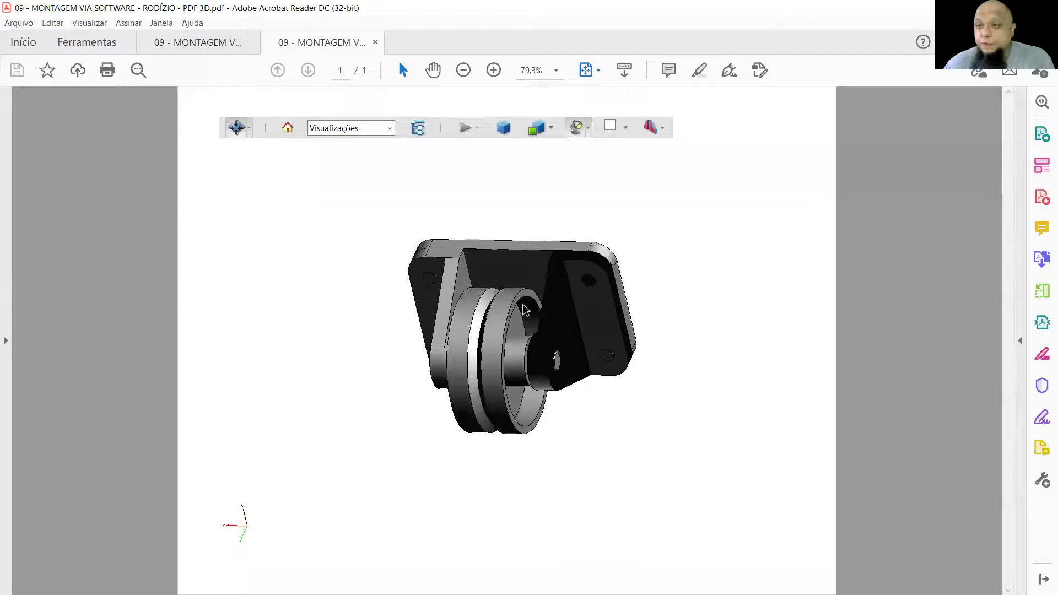
{"action": "left_click", "coordinate": [376, 42]}
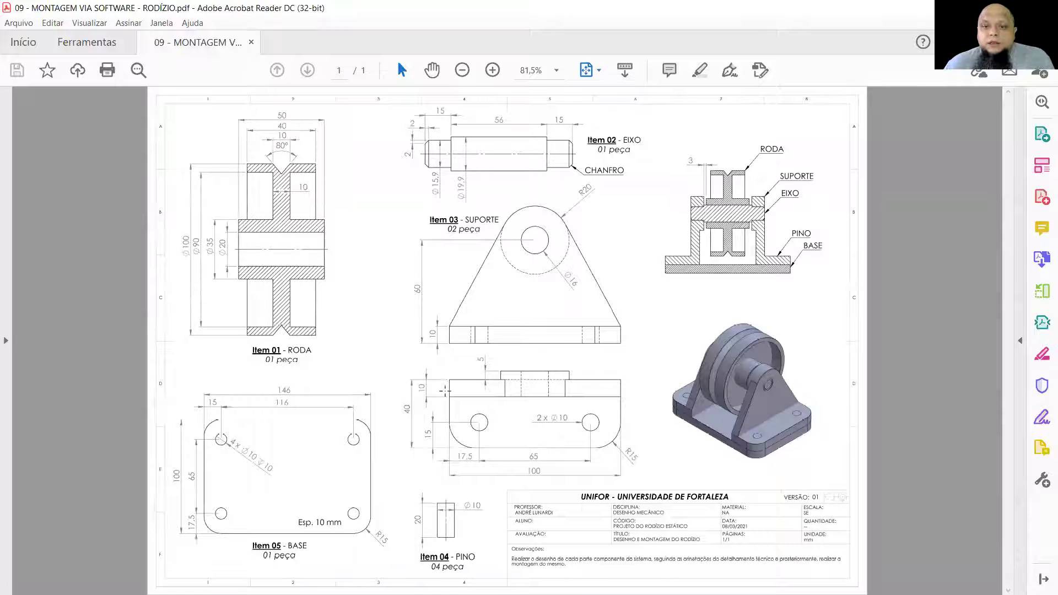
Step: Restore the RODÍZIO drawing to a narrow full-height window at the screen's edge and hide its tools pane
{"action": "left_click", "coordinate": [1009, 7]}
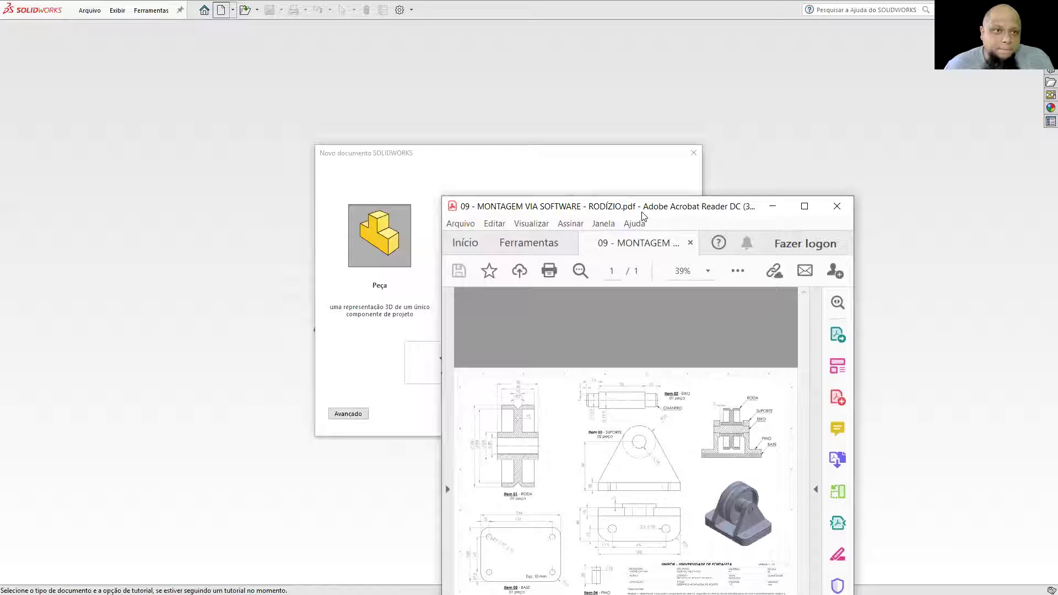
{"action": "left_click_drag", "start_coordinate": [642, 215], "coordinate": [202, 20]}
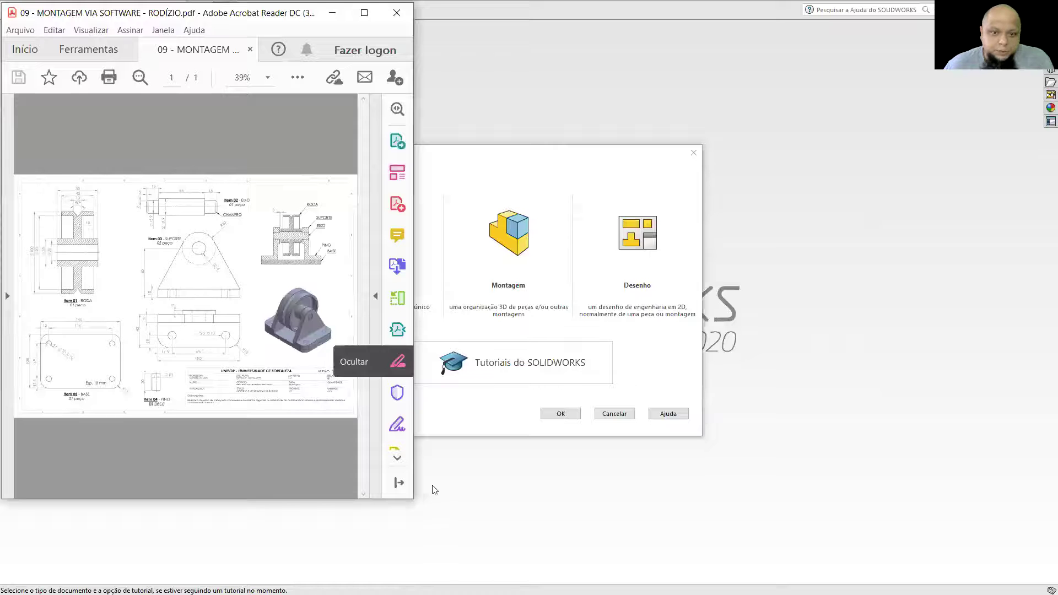
{"action": "left_click", "coordinate": [402, 485]}
{"action": "left_click_drag", "start_coordinate": [328, 501], "coordinate": [344, 583]}
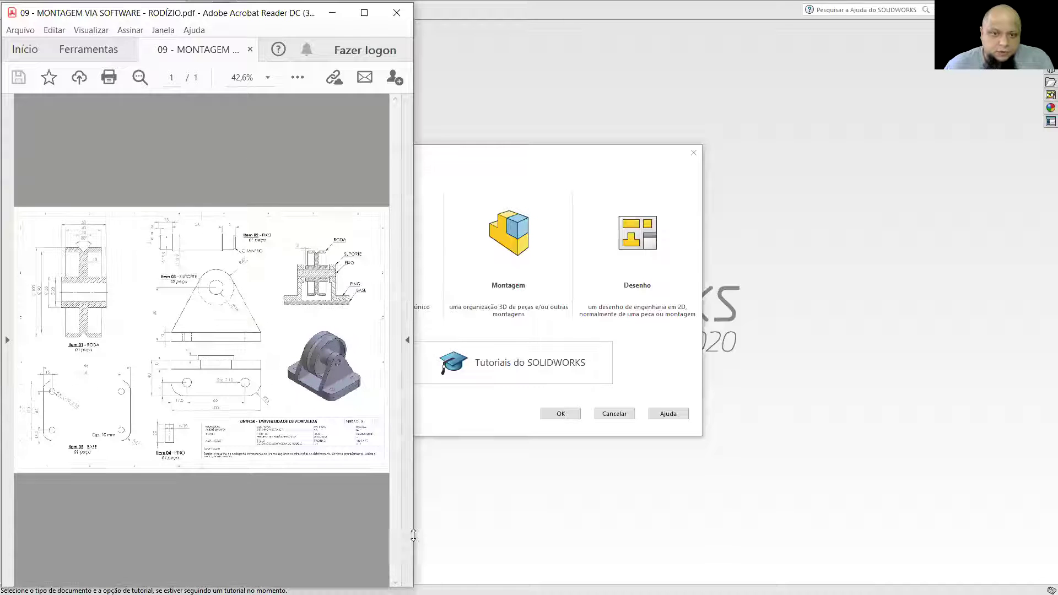
Step: Dismiss the new-document dialog in SOLIDWORKS and tile its window beside the RODÍZIO drawing, giving the drawing the narrower share
{"action": "left_click", "coordinate": [739, 6]}
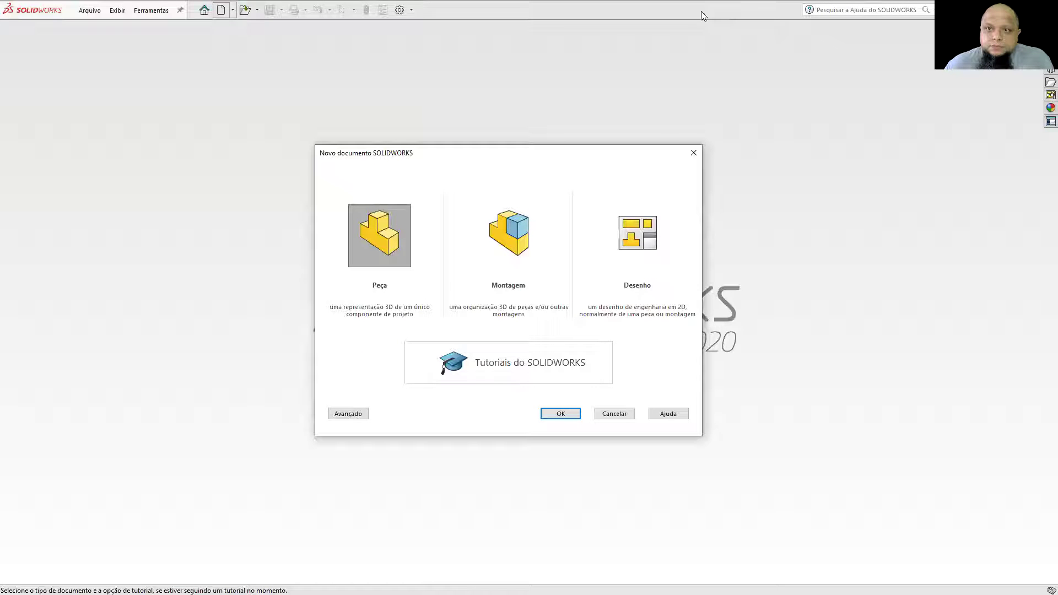
{"action": "left_click", "coordinate": [693, 160]}
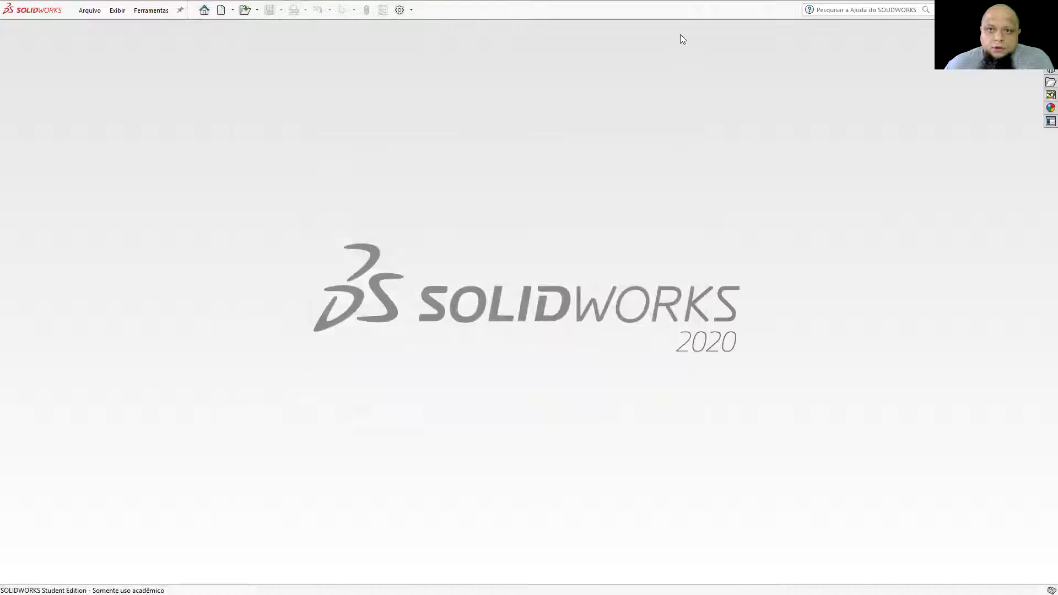
{"action": "left_click_drag", "start_coordinate": [779, 16], "coordinate": [1043, 84]}
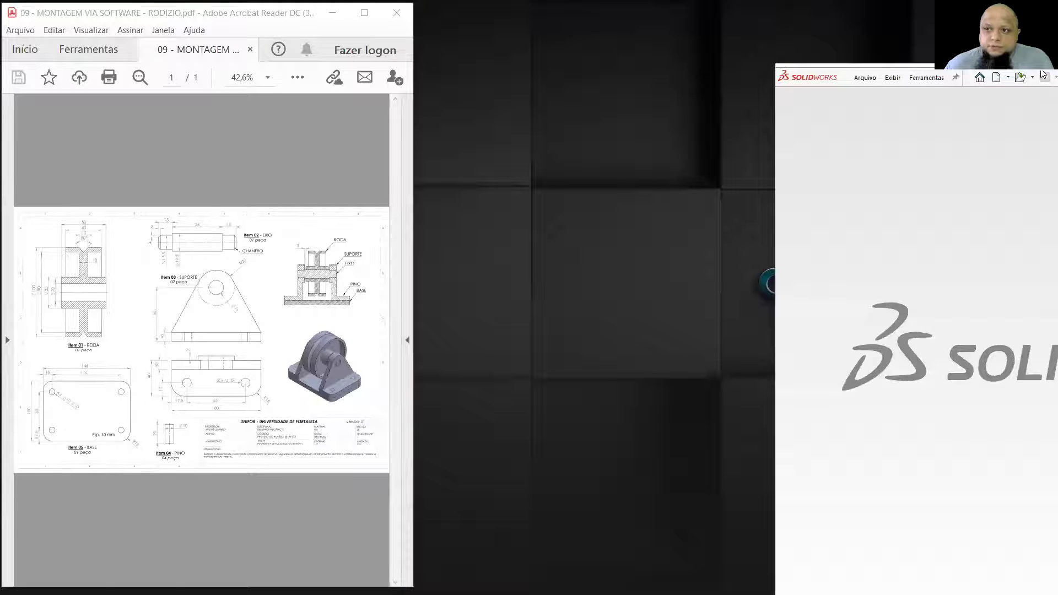
{"action": "left_click_drag", "start_coordinate": [1043, 72], "coordinate": [1043, 76]}
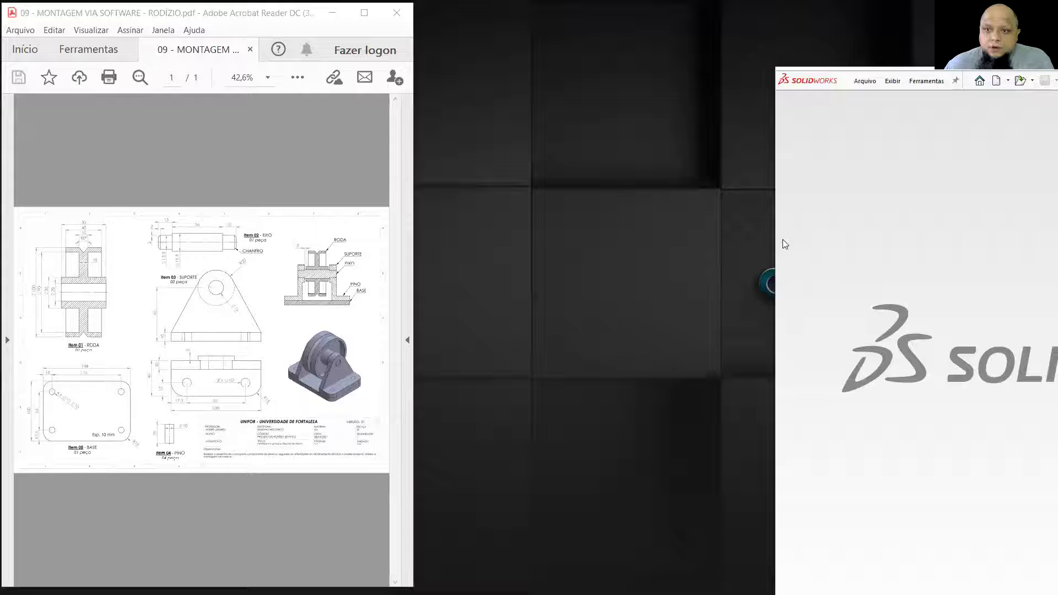
{"action": "left_click_drag", "start_coordinate": [774, 239], "coordinate": [465, 240]}
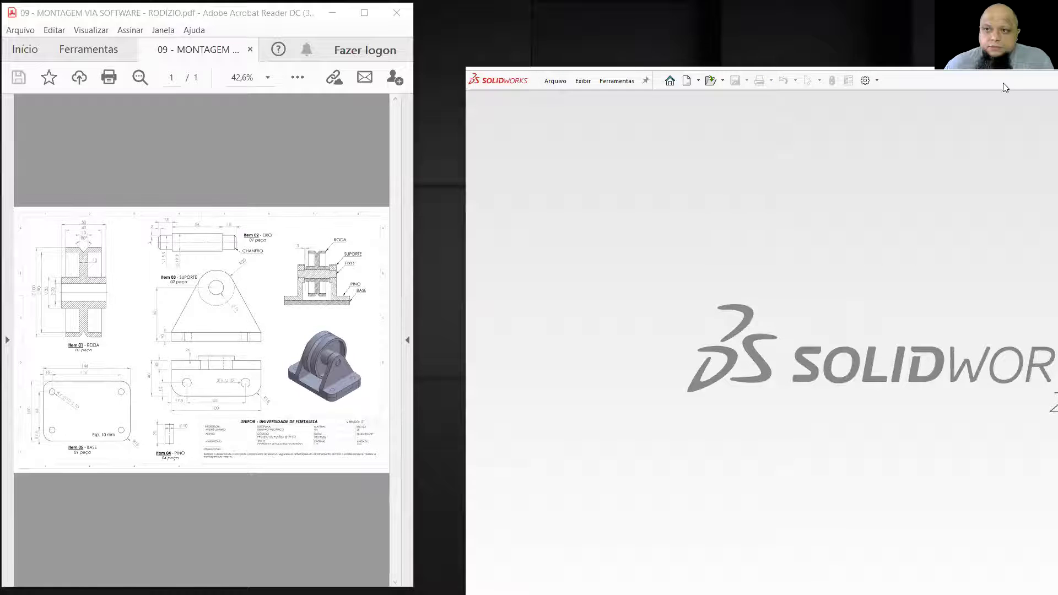
{"action": "left_click_drag", "start_coordinate": [1011, 90], "coordinate": [1055, 92]}
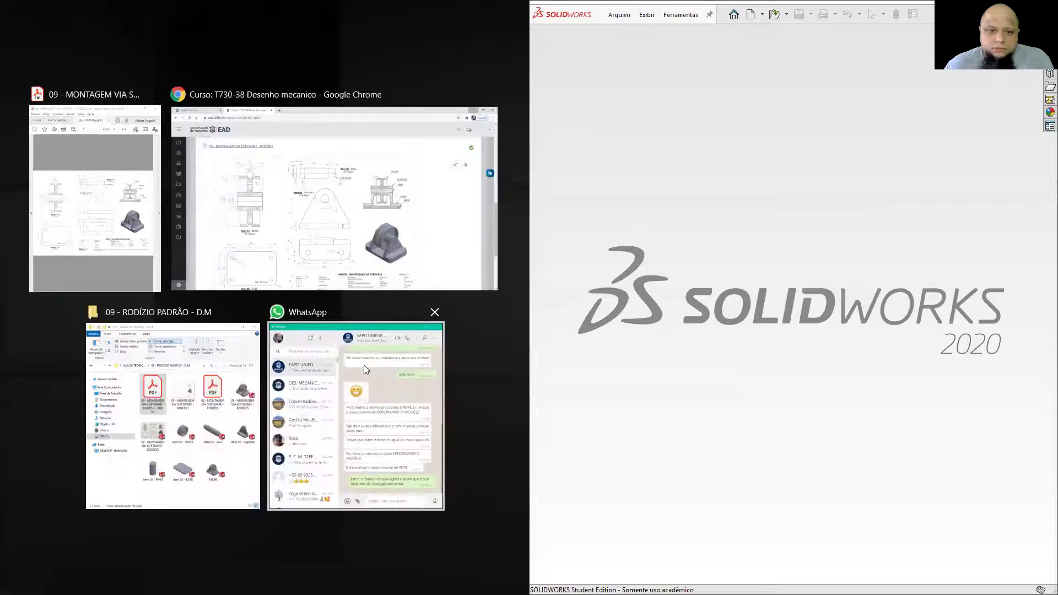
{"action": "left_click", "coordinate": [95, 204]}
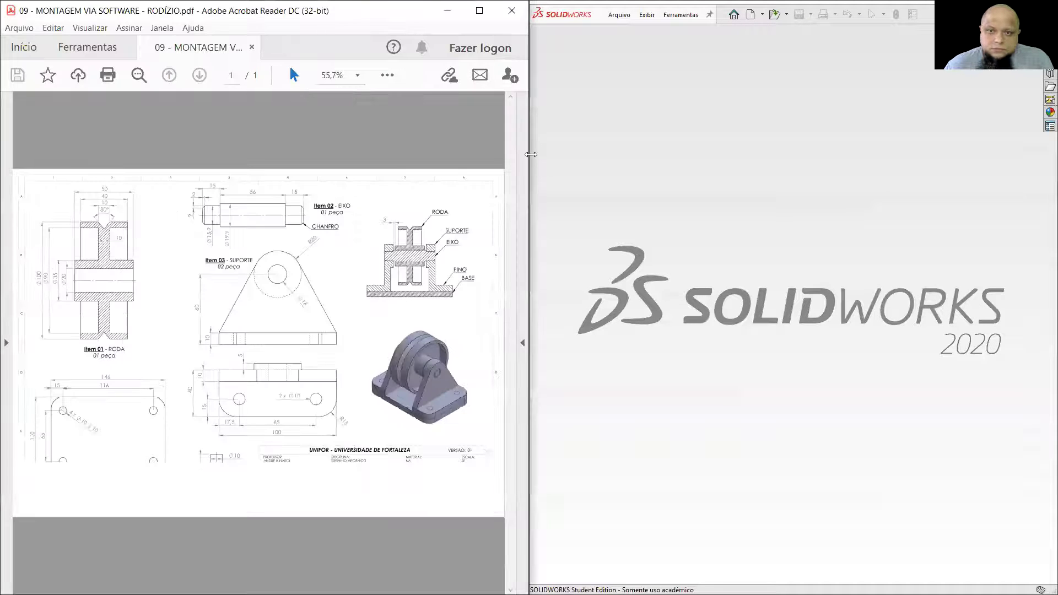
{"action": "left_click_drag", "start_coordinate": [529, 155], "coordinate": [430, 169]}
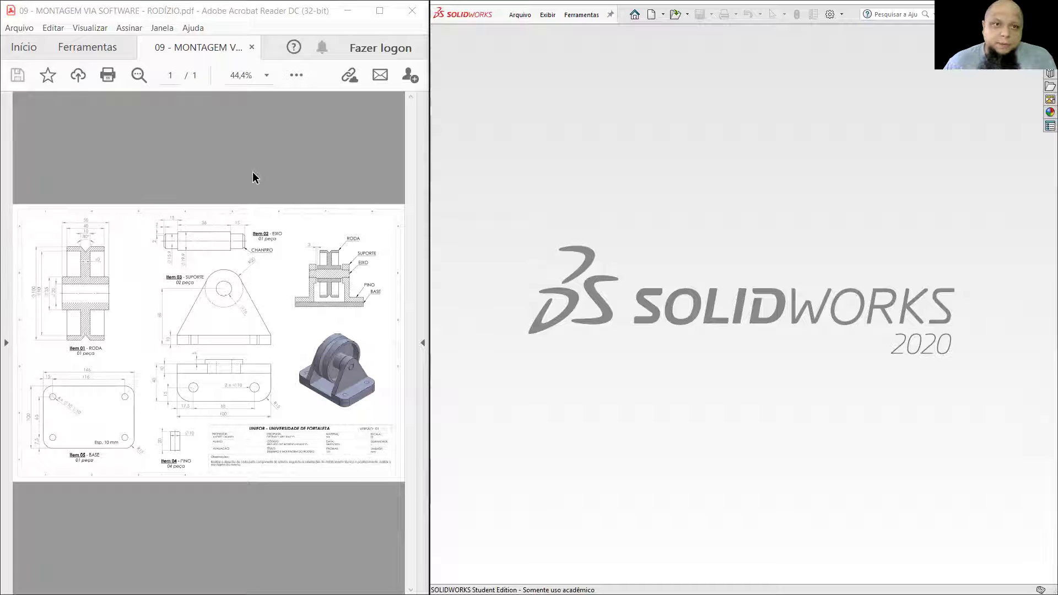
Step: Zoom the drawing to 125% and examine the dimensions of the RODA, EIXO, SUPORTE and PINO items
{"action": "left_click", "coordinate": [266, 75]}
{"action": "left_click", "coordinate": [308, 193]}
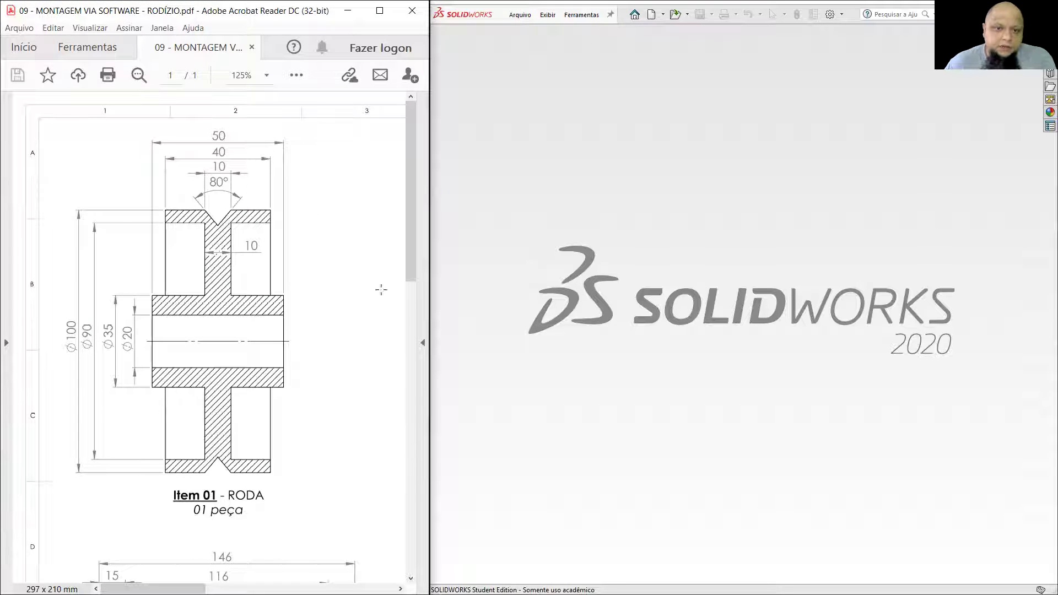
{"action": "left_click_drag", "start_coordinate": [160, 589], "coordinate": [257, 589]}
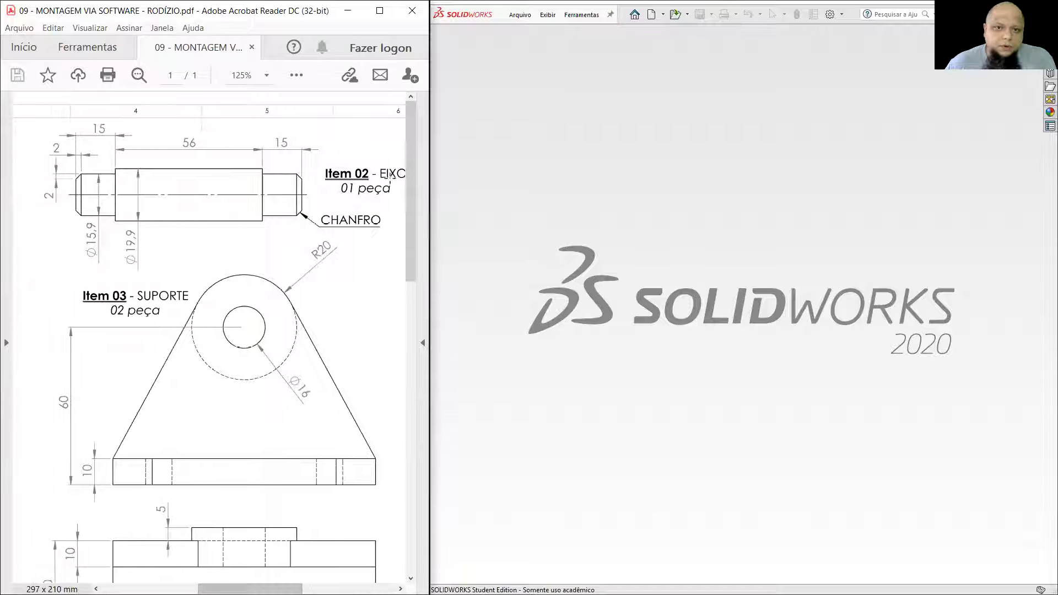
{"action": "left_click_drag", "start_coordinate": [411, 183], "coordinate": [401, 392]}
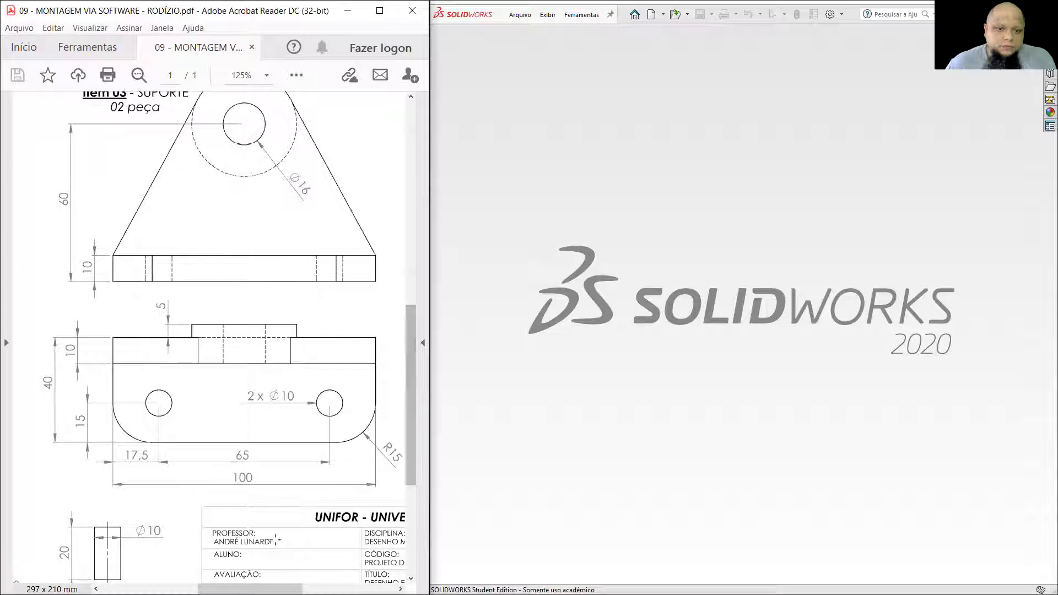
{"action": "left_click_drag", "start_coordinate": [257, 589], "coordinate": [250, 589]}
{"action": "left_click_drag", "start_coordinate": [239, 589], "coordinate": [243, 589]}
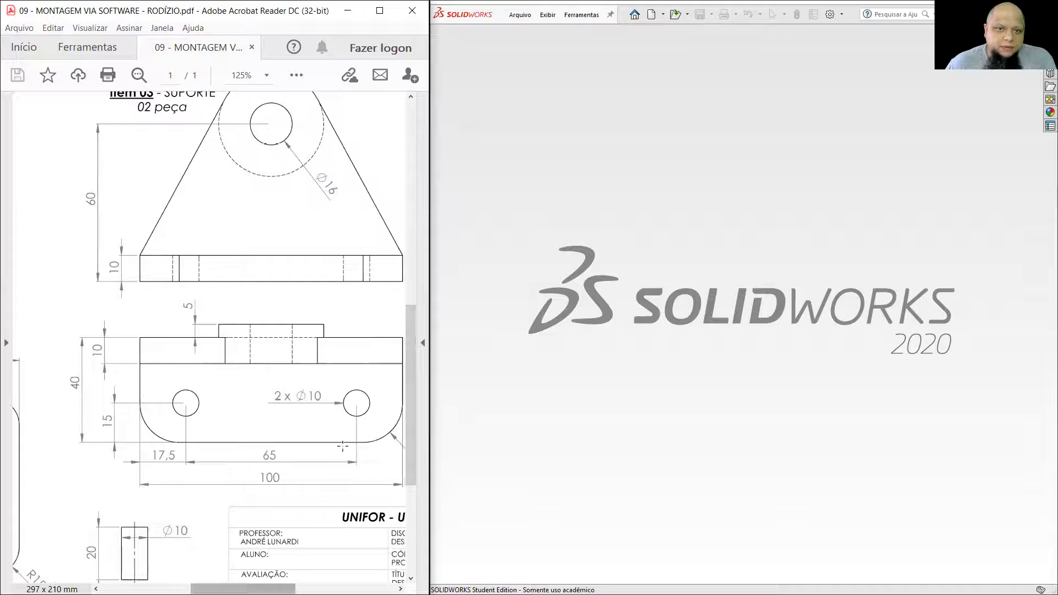
{"action": "left_click_drag", "start_coordinate": [411, 370], "coordinate": [421, 312]}
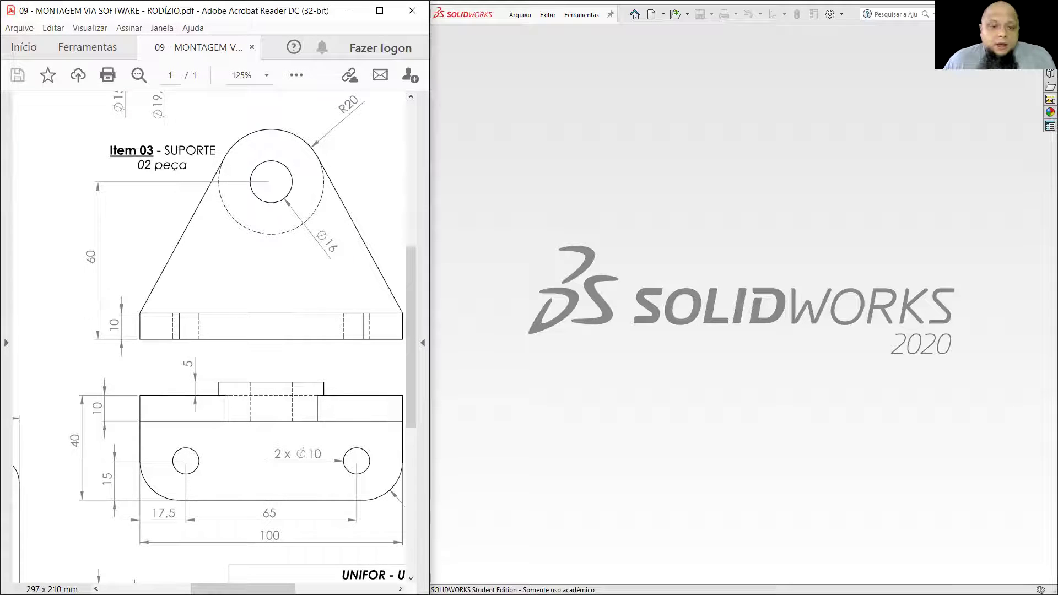
Step: View the drawing at 75% zoom to examine the EIXO, SUPORTE and PINO items alongside the assembly views
{"action": "left_click", "coordinate": [267, 76]}
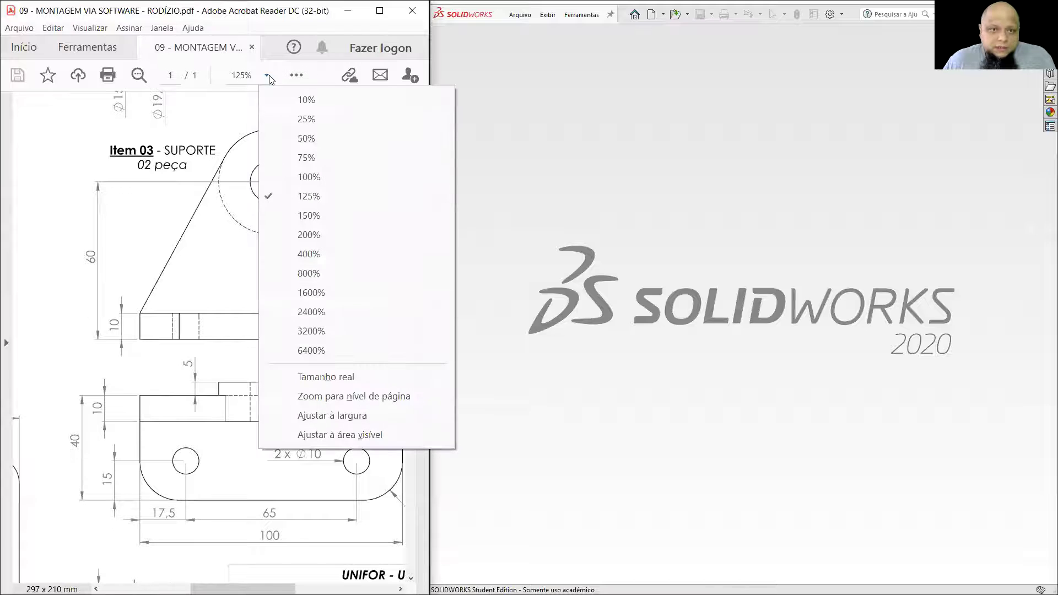
{"action": "left_click", "coordinate": [297, 75]}
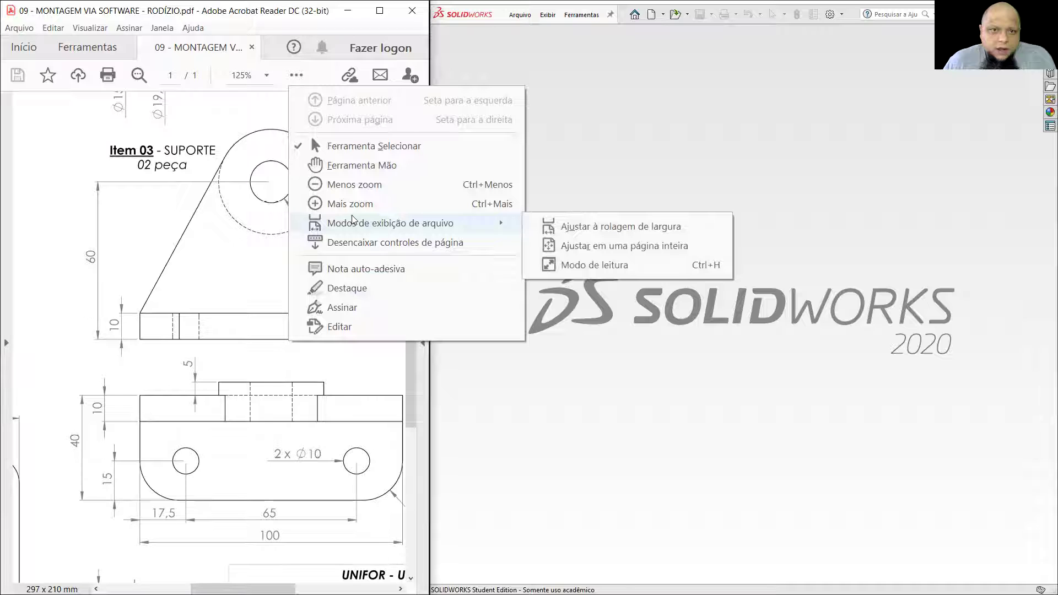
{"action": "left_click", "coordinate": [243, 265]}
{"action": "left_click", "coordinate": [238, 75]}
{"action": "left_click", "coordinate": [266, 74]}
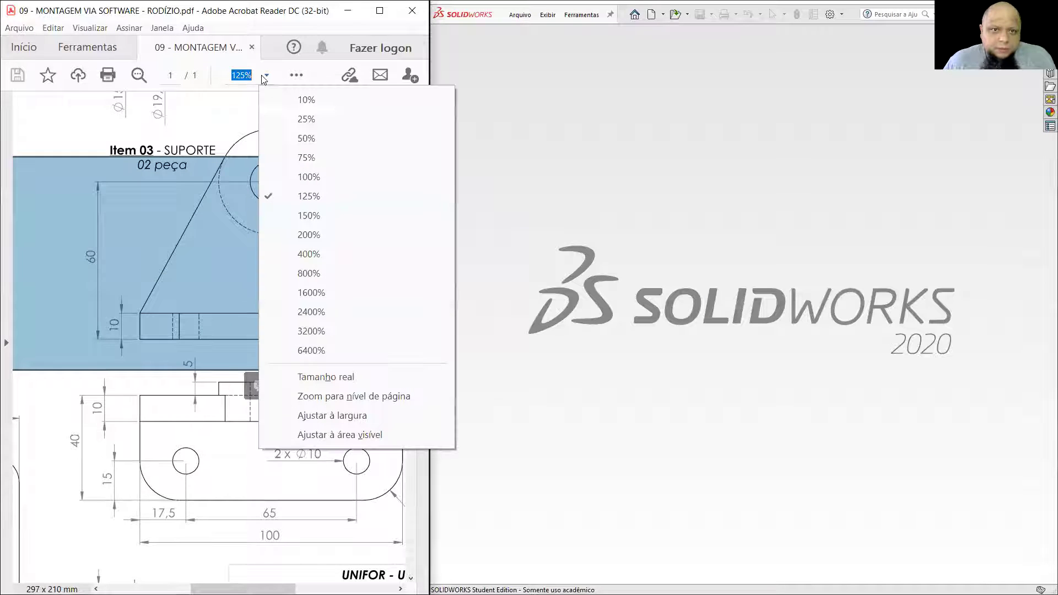
{"action": "left_click", "coordinate": [307, 161]}
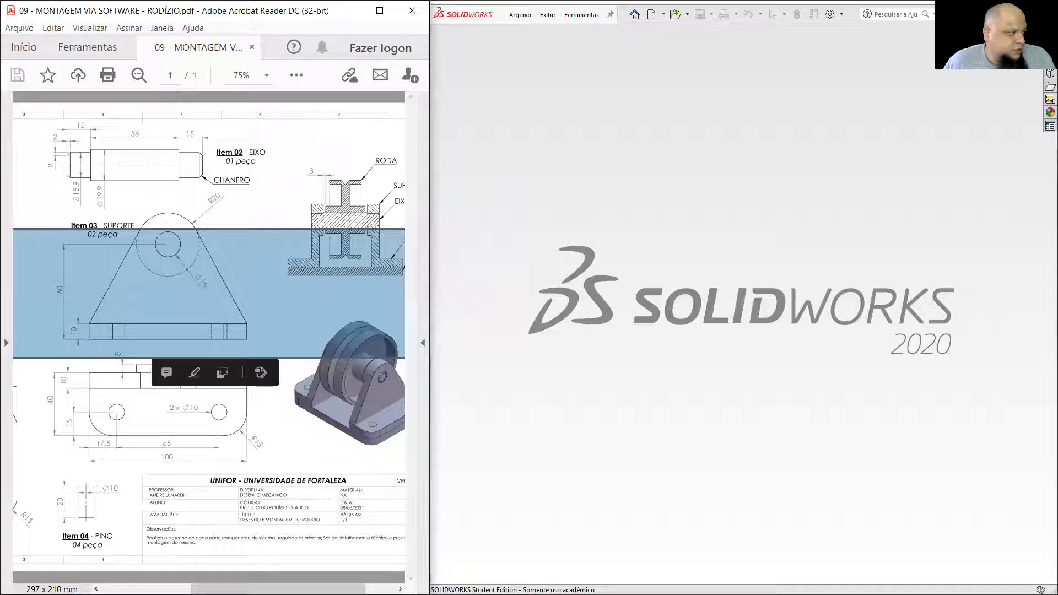
{"action": "left_click", "coordinate": [215, 209]}
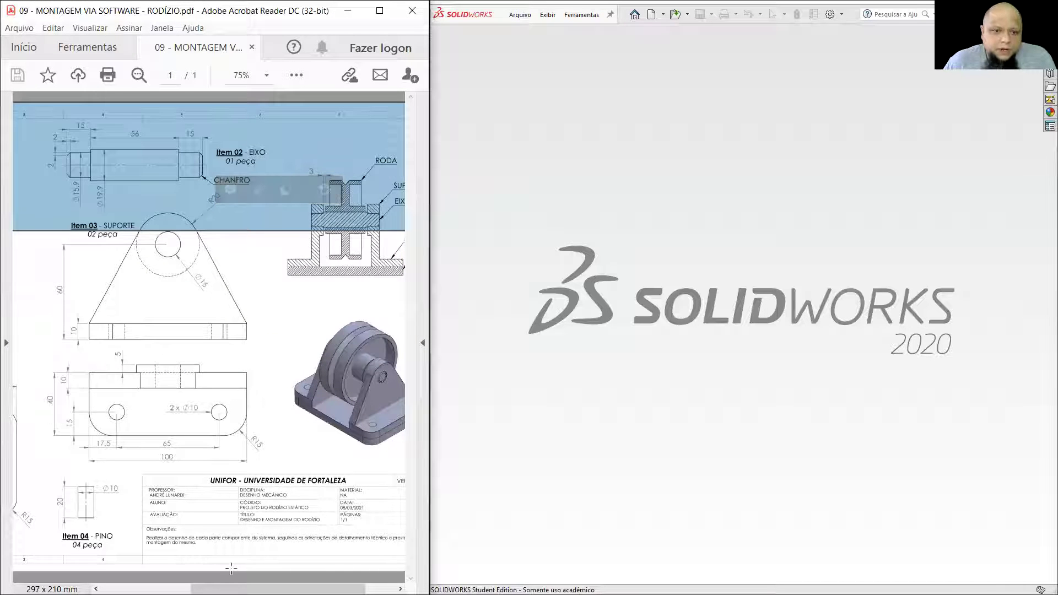
{"action": "left_click", "coordinate": [204, 573]}
{"action": "left_click", "coordinate": [175, 573]}
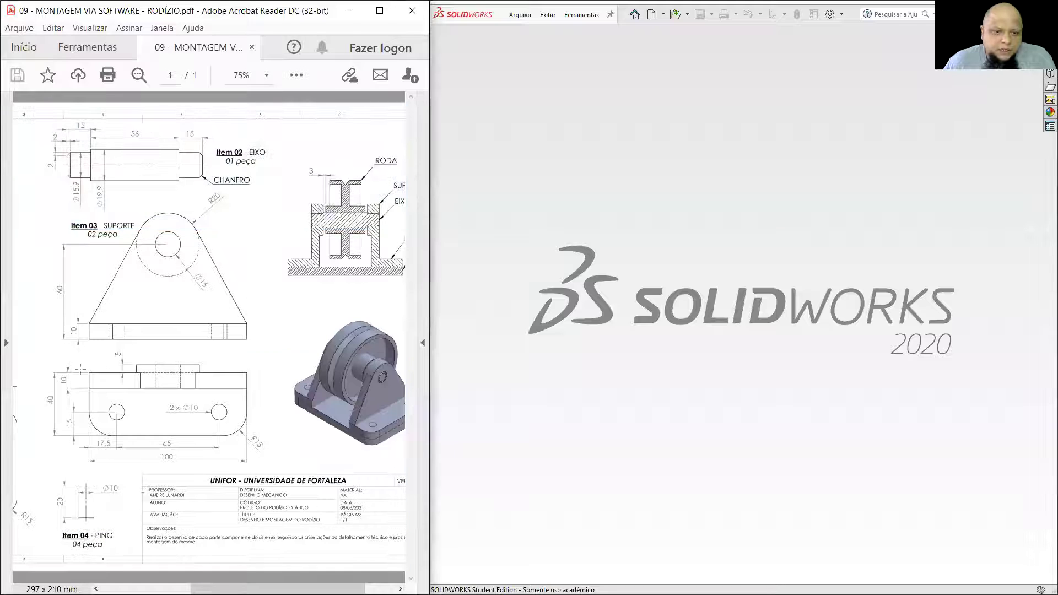
{"action": "left_click", "coordinate": [81, 368]}
Step: Try the drawing at 25%, 100% and 125% zoom
{"action": "left_click", "coordinate": [267, 75]}
{"action": "left_click", "coordinate": [306, 119]}
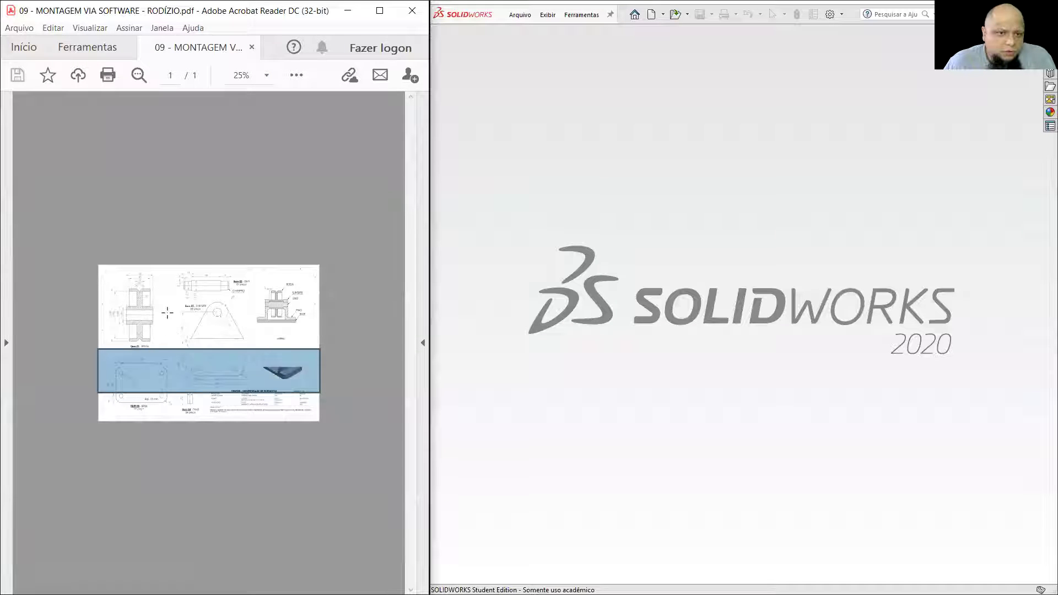
{"action": "left_click", "coordinate": [296, 75]}
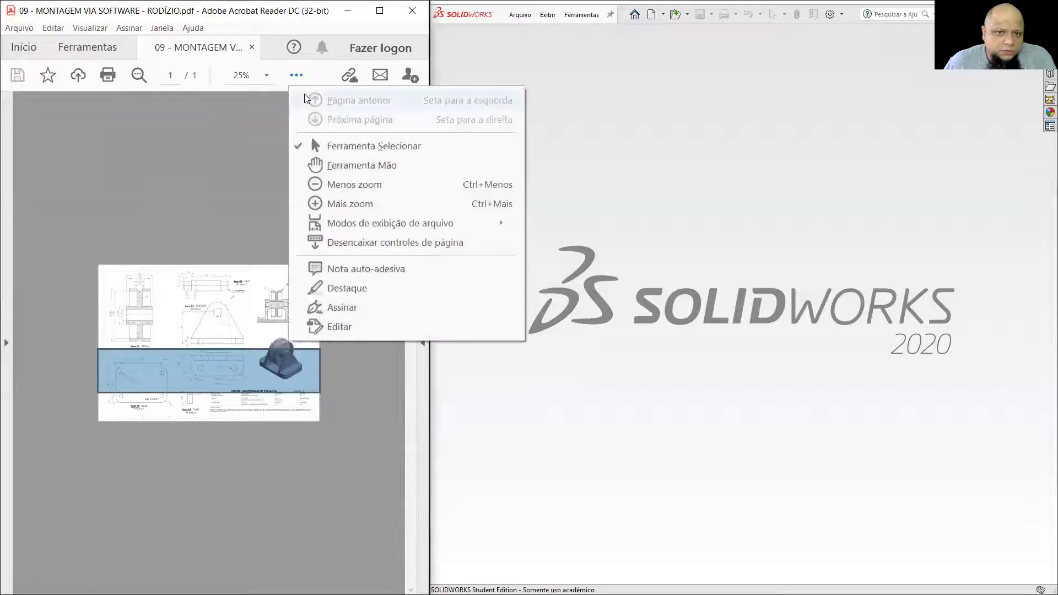
{"action": "left_click", "coordinate": [266, 75]}
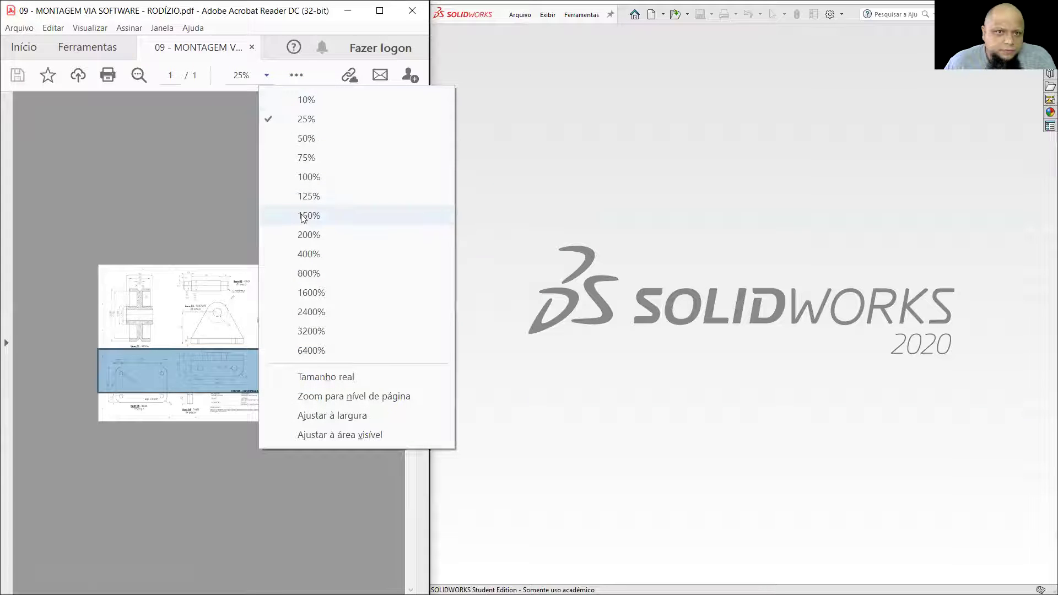
{"action": "left_click", "coordinate": [308, 178]}
{"action": "left_click", "coordinate": [296, 75]}
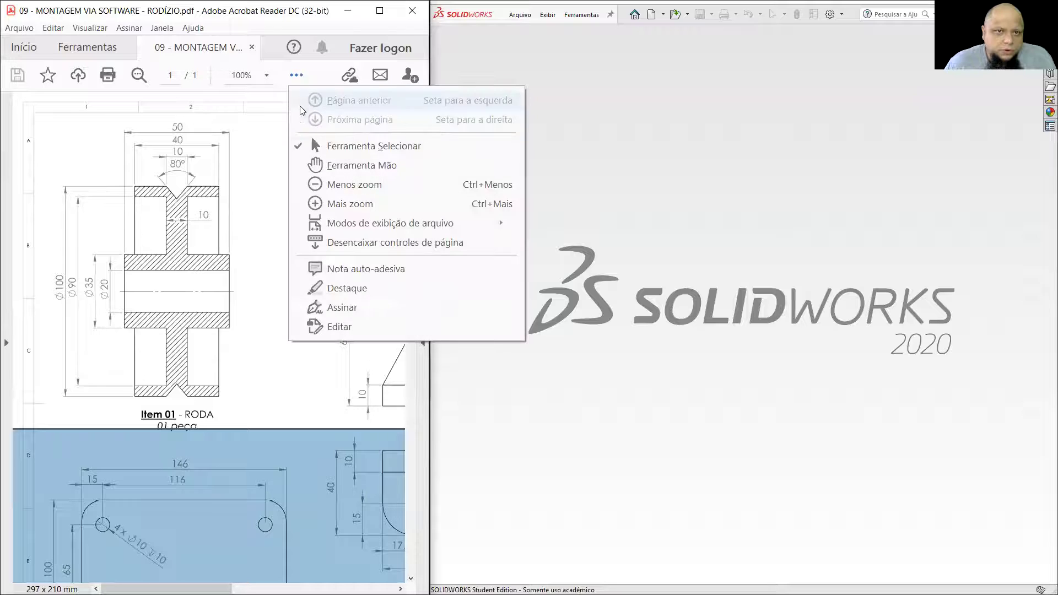
{"action": "left_click", "coordinate": [267, 75]}
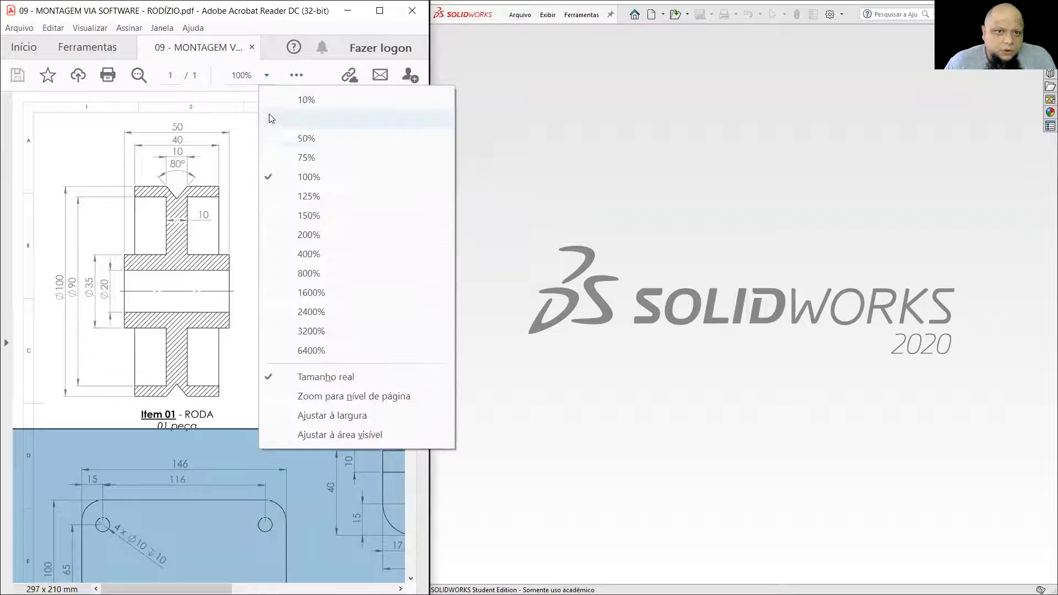
{"action": "left_click", "coordinate": [295, 198]}
Step: Set the drawing zoom to 150% and frame the complete Item 01 - RODA section view with nothing highlighted
{"action": "left_click", "coordinate": [267, 75]}
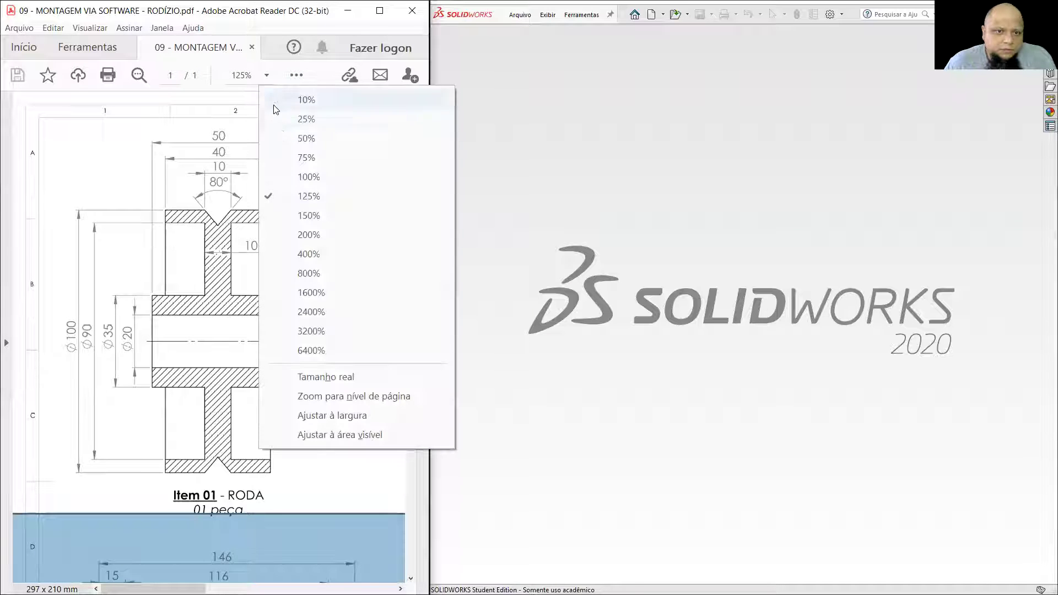
{"action": "left_click", "coordinate": [303, 215]}
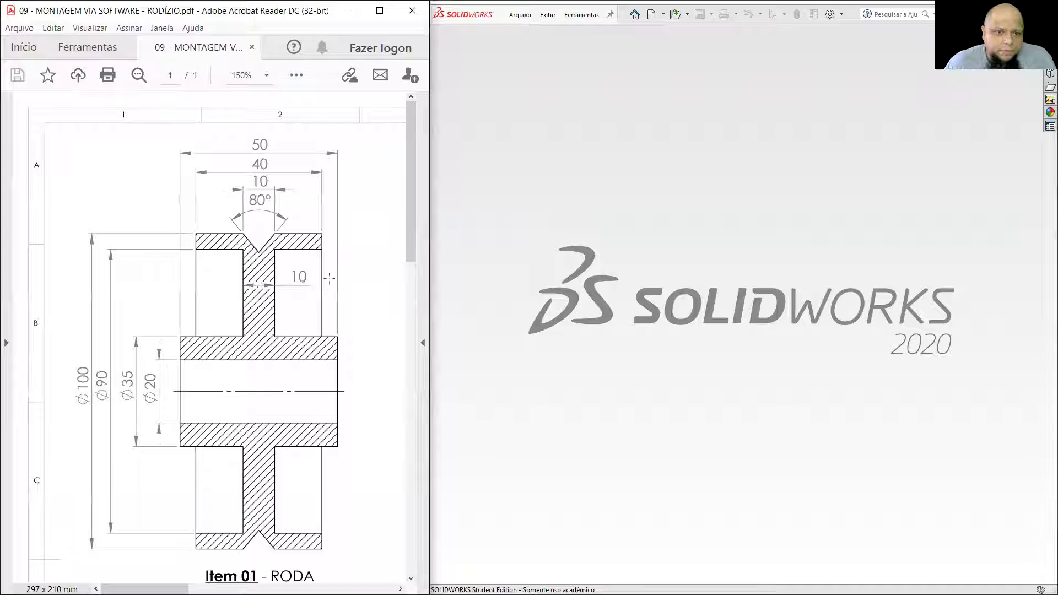
{"action": "left_click_drag", "start_coordinate": [417, 194], "coordinate": [415, 223]}
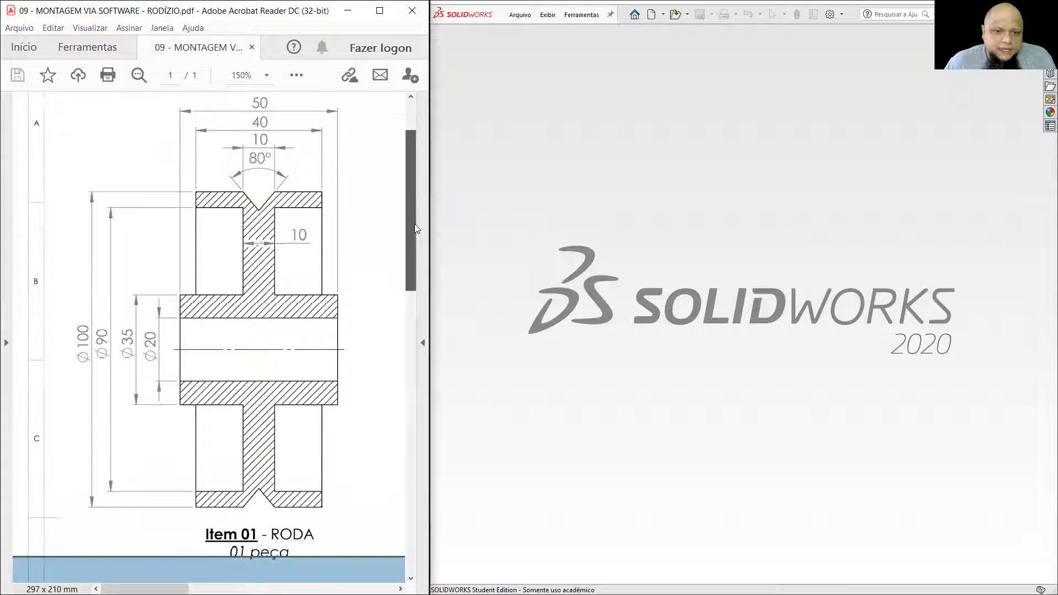
{"action": "left_click", "coordinate": [337, 430]}
{"action": "left_click", "coordinate": [337, 430]}
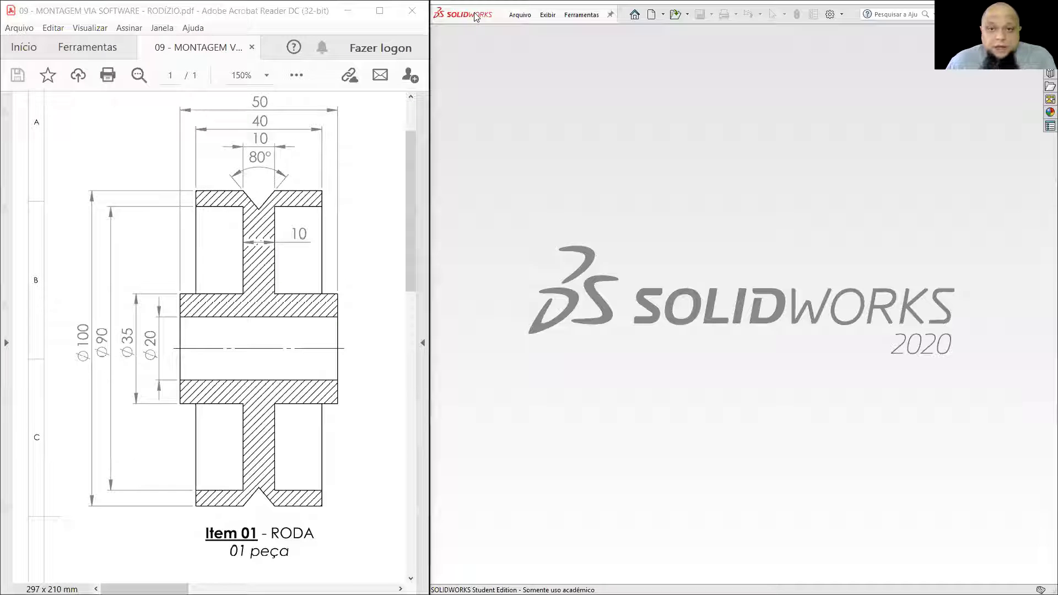
Step: Switch to SOLIDWORKS and create a new part document (Peça)
{"action": "left_click", "coordinate": [652, 16]}
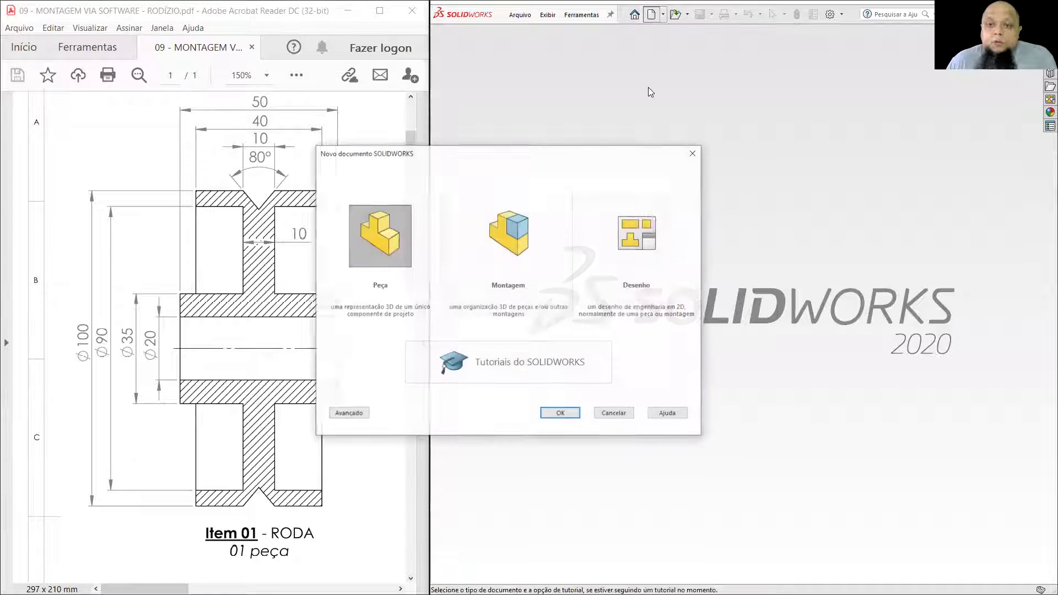
{"action": "left_click", "coordinate": [391, 251]}
{"action": "left_click", "coordinate": [551, 415]}
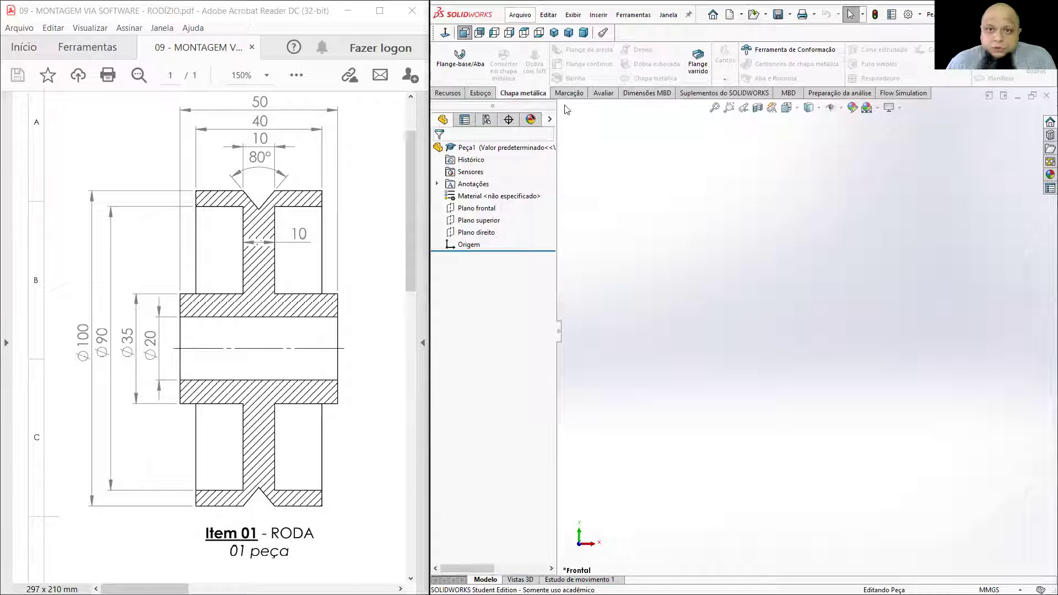
Step: Start a new sketch on the front plane (Plano frontal), choosing it from the isometric view
{"action": "left_click", "coordinate": [448, 93]}
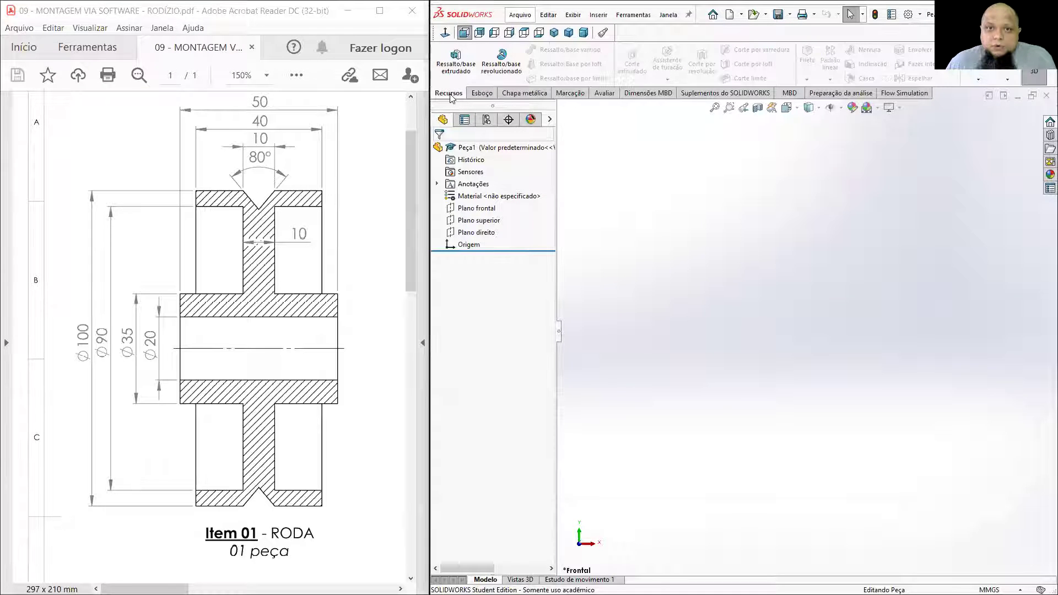
{"action": "left_click", "coordinate": [482, 93]}
{"action": "left_click", "coordinate": [447, 55]}
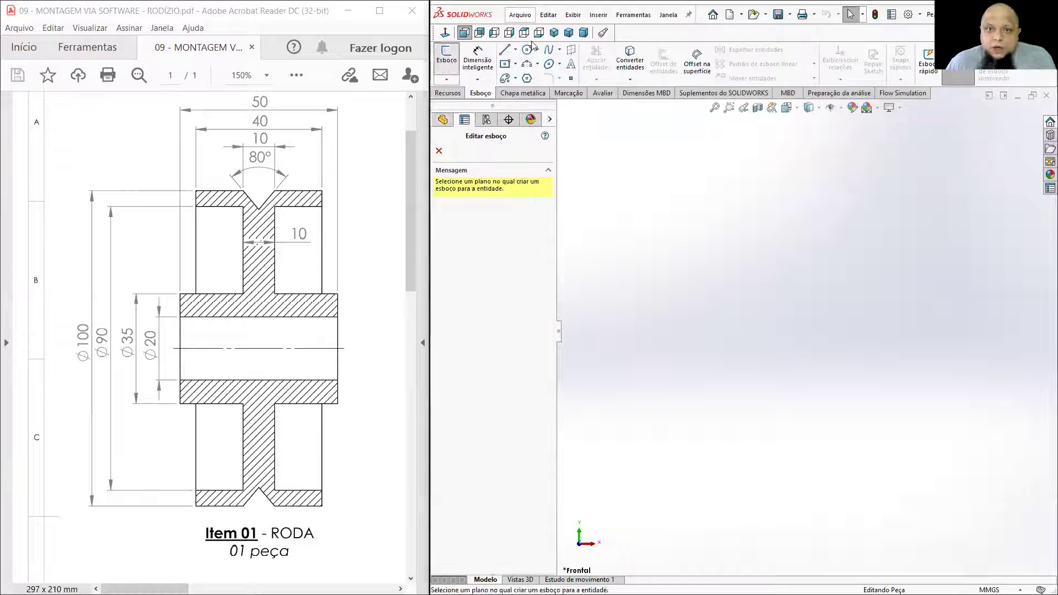
{"action": "left_click", "coordinate": [796, 107]}
{"action": "left_click", "coordinate": [846, 140]}
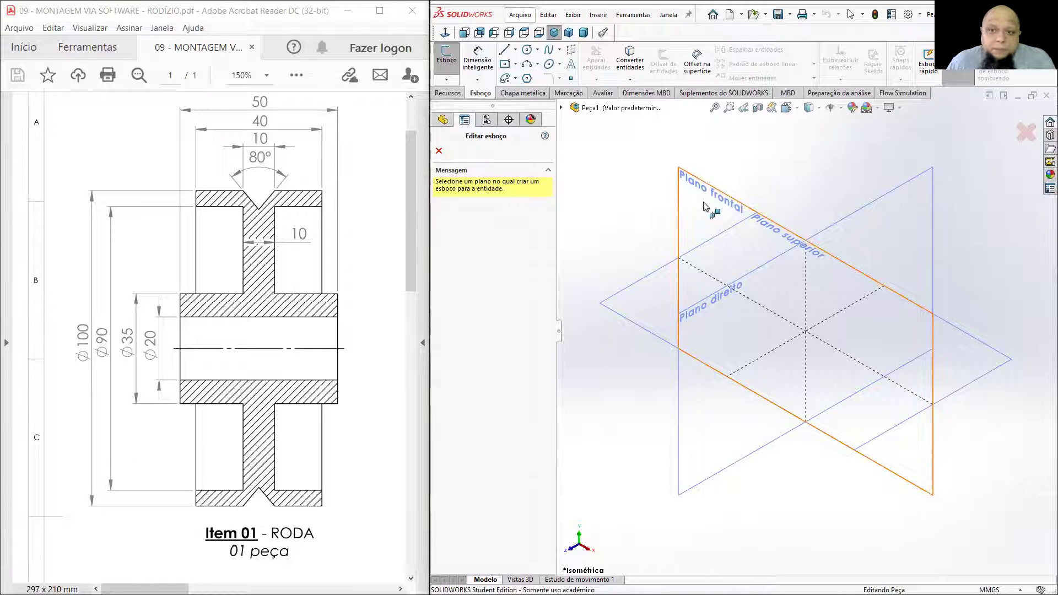
{"action": "left_click", "coordinate": [675, 218]}
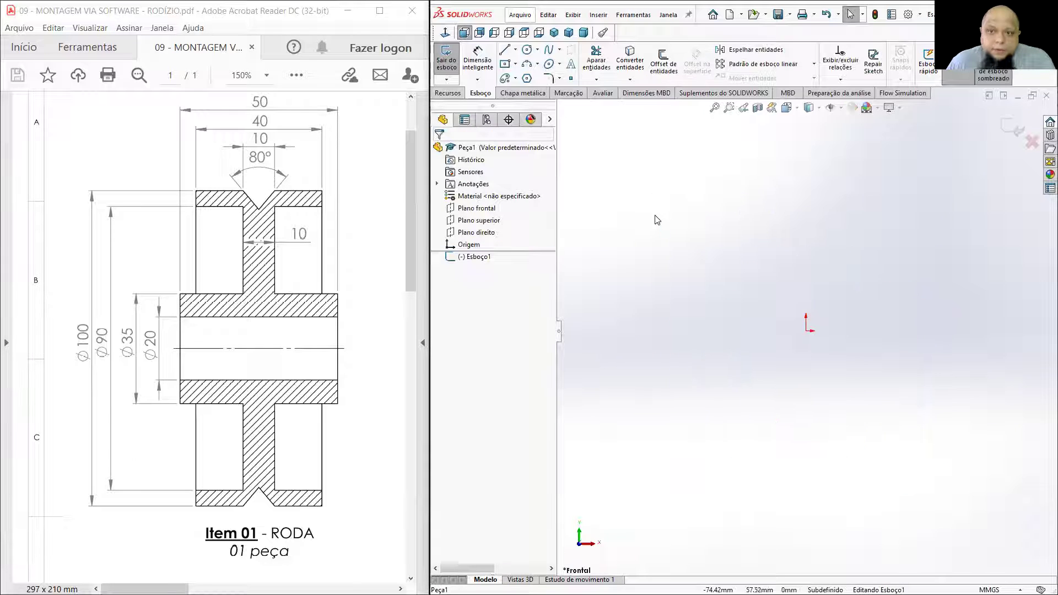
Step: Sketch the wheel half-section above the origin: a hub bottom line about 90 mm long, then the right-hand hub, web and rim outline
{"action": "left_click", "coordinate": [505, 50]}
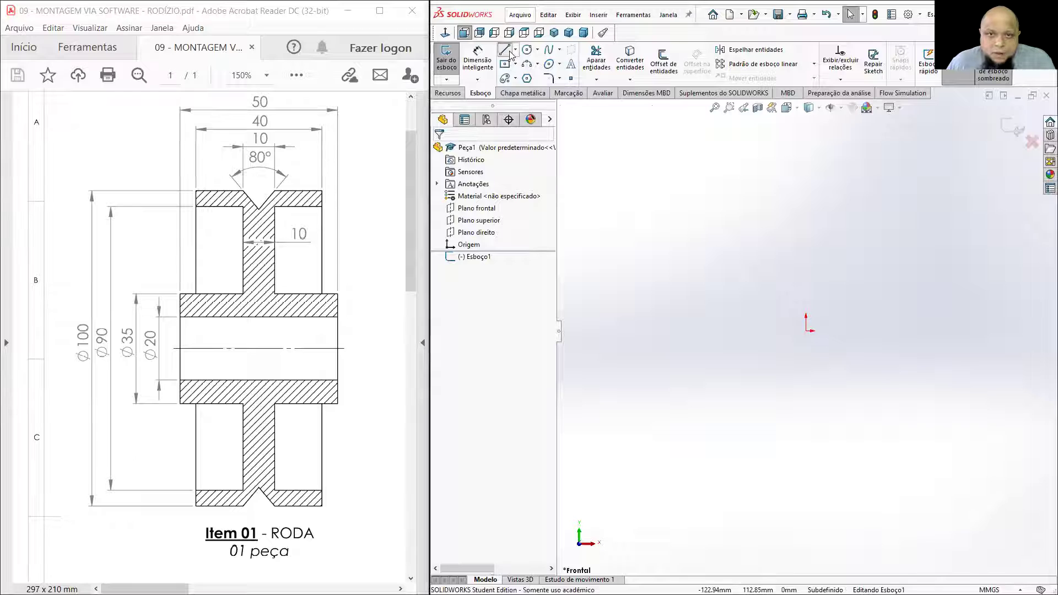
{"action": "left_click", "coordinate": [727, 274]}
{"action": "left_click", "coordinate": [908, 274]}
{"action": "left_click", "coordinate": [909, 236]}
{"action": "left_click", "coordinate": [854, 235]}
{"action": "left_click", "coordinate": [854, 169]}
{"action": "left_click", "coordinate": [895, 170]}
{"action": "left_click", "coordinate": [895, 145]}
{"action": "left_click", "coordinate": [846, 144]}
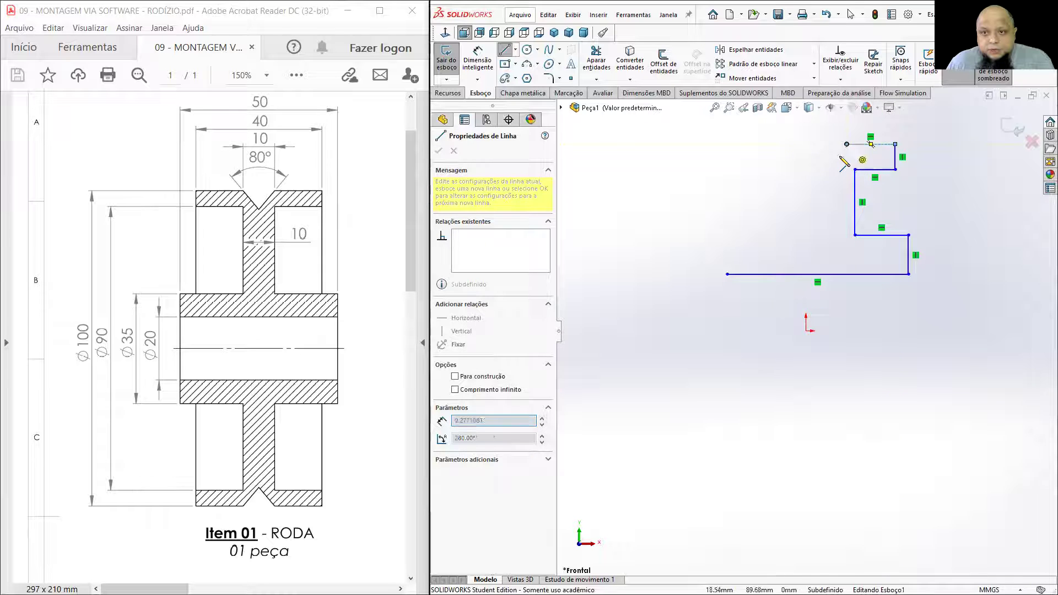
Step: Continue the outline through the rim's V-groove and down the left-hand rim, web and hub, closing it at the start point
{"action": "left_click", "coordinate": [833, 169]}
{"action": "left_click", "coordinate": [817, 144]}
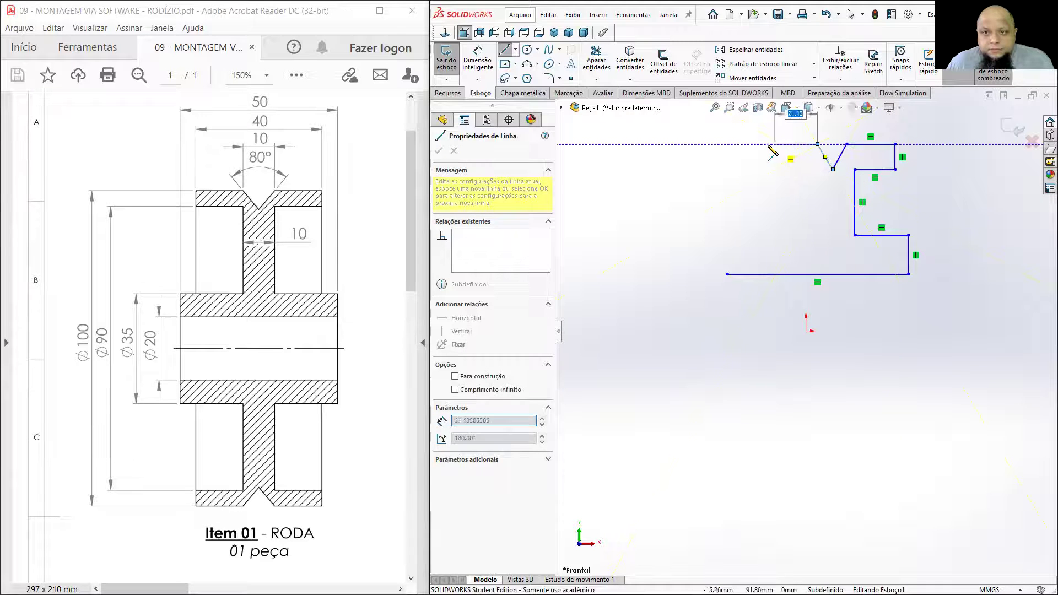
{"action": "left_click", "coordinate": [763, 145]}
{"action": "left_click", "coordinate": [764, 169]}
{"action": "left_click", "coordinate": [795, 169]}
{"action": "left_click", "coordinate": [796, 235]}
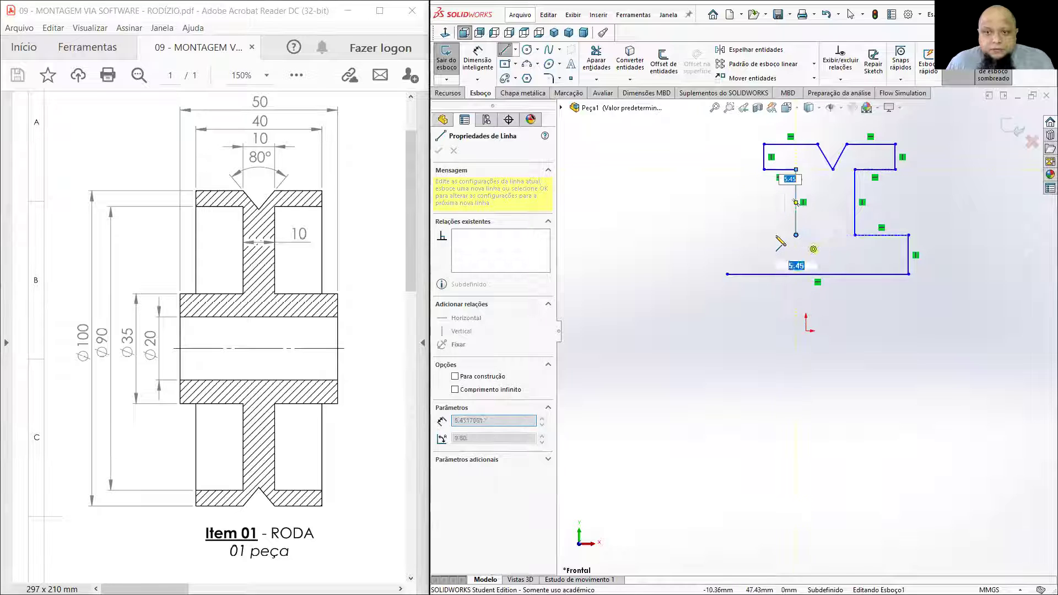
{"action": "left_click", "coordinate": [727, 235]}
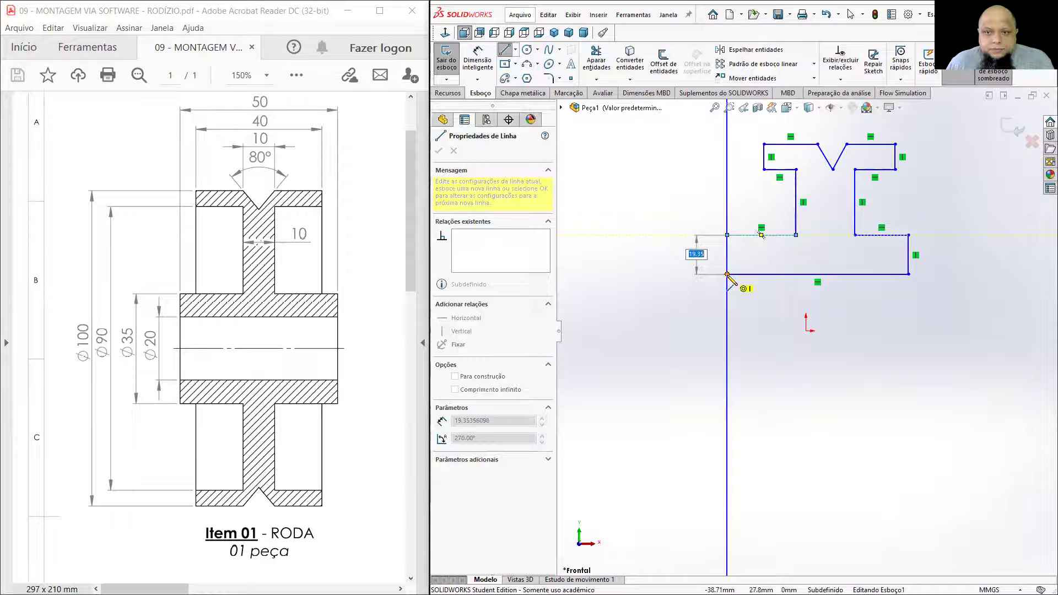
{"action": "left_click", "coordinate": [728, 273]}
{"action": "scroll", "coordinate": [714, 474], "scroll_direction": "up", "scroll_amount": 2}
{"action": "scroll", "coordinate": [823, 287], "scroll_direction": "down", "scroll_amount": 3}
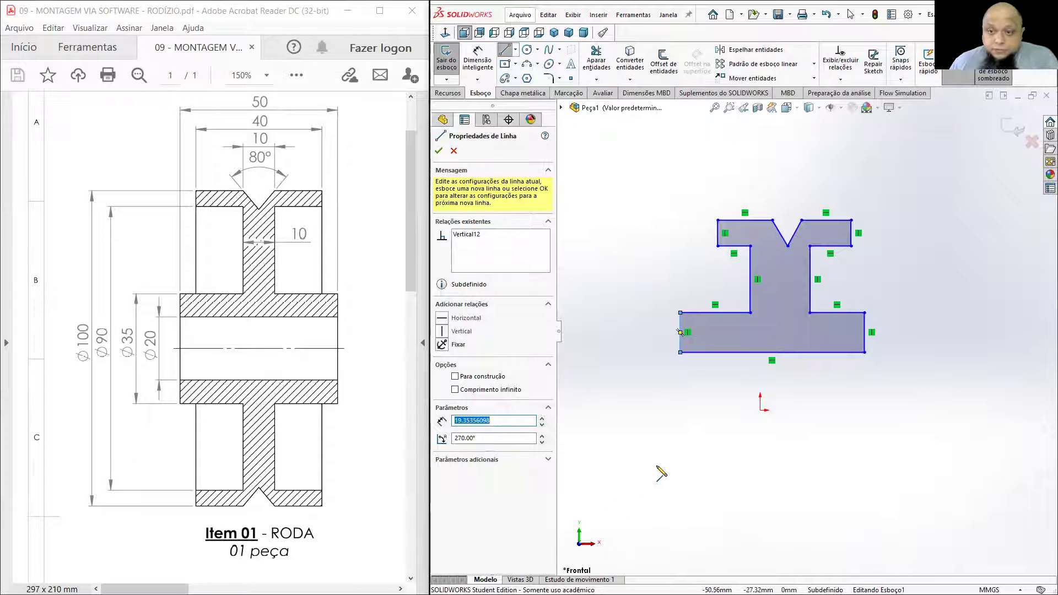
{"action": "left_click", "coordinate": [438, 151]}
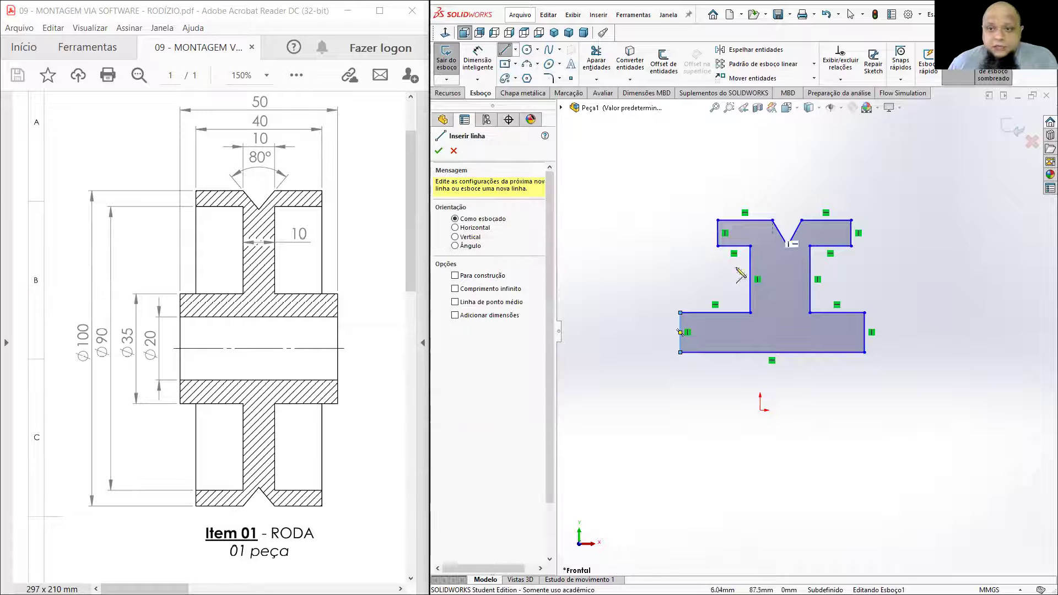
{"action": "left_click", "coordinate": [438, 150]}
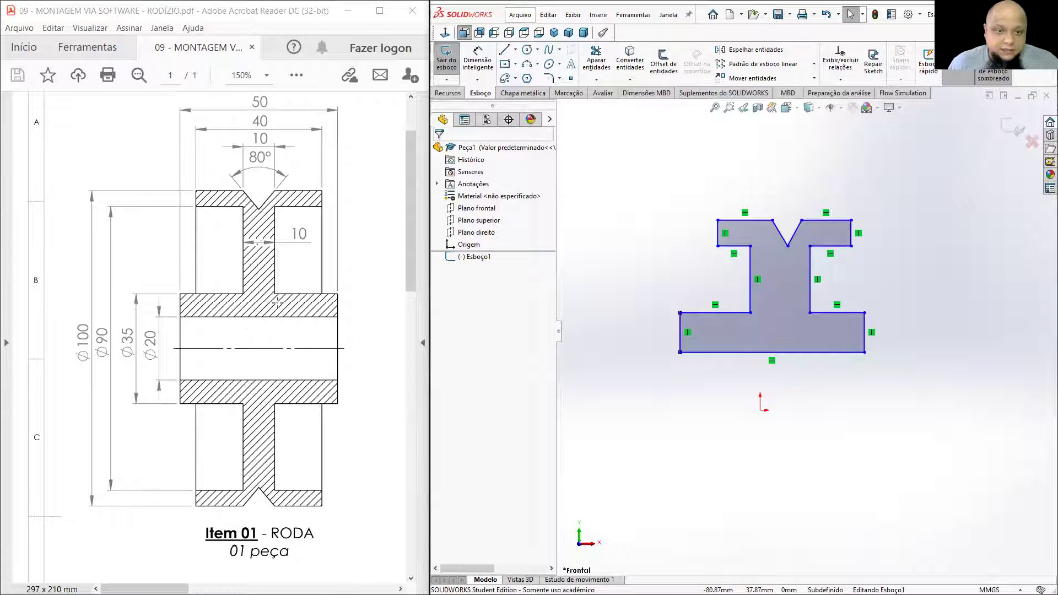
Step: Make the two upper hub edges collinear, and likewise the two lower rim edges on either side of the web
{"action": "left_click", "coordinate": [725, 313]}
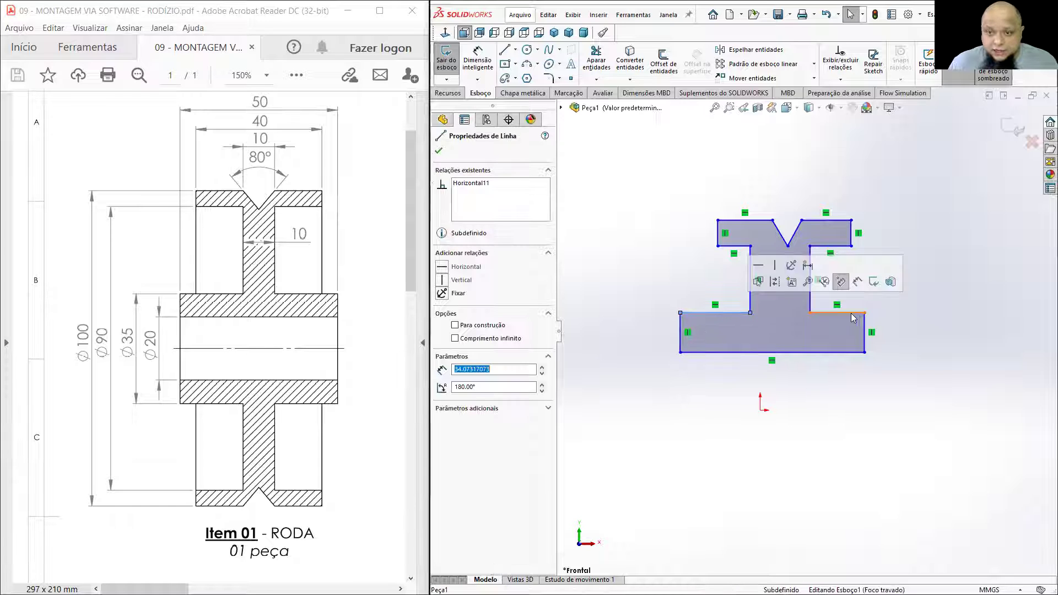
{"action": "left_click", "coordinate": [851, 317], "text": "ctrl"}
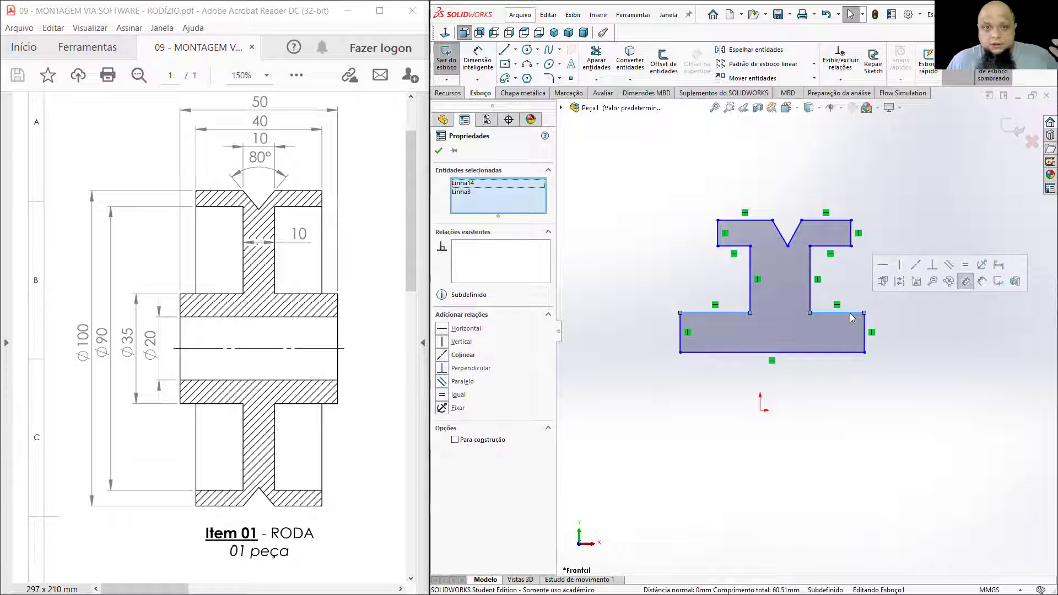
{"action": "left_click", "coordinate": [914, 266]}
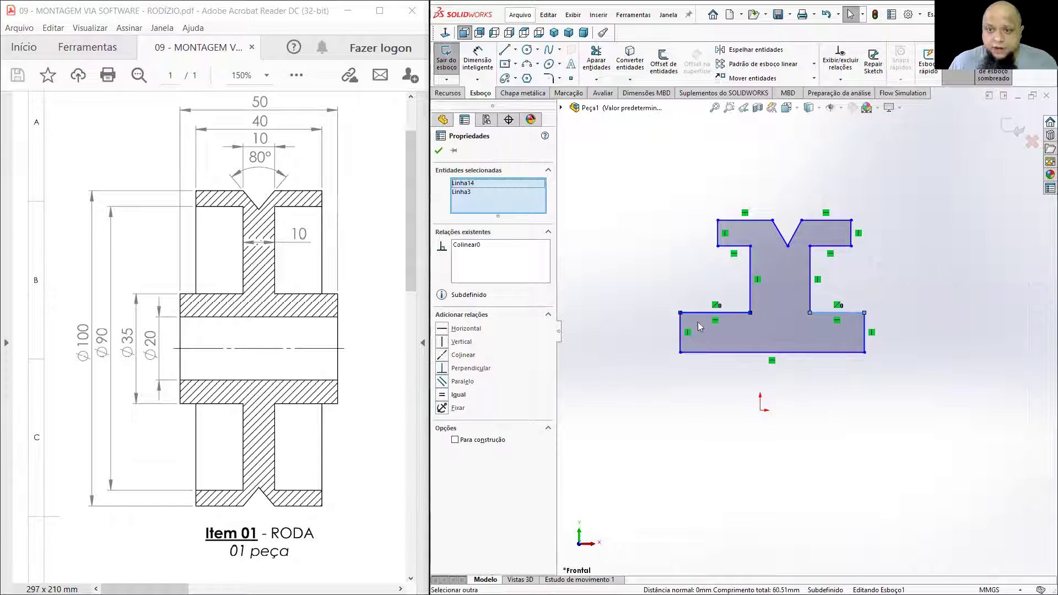
{"action": "left_click", "coordinate": [845, 248]}
{"action": "left_click", "coordinate": [733, 246], "text": "ctrl"}
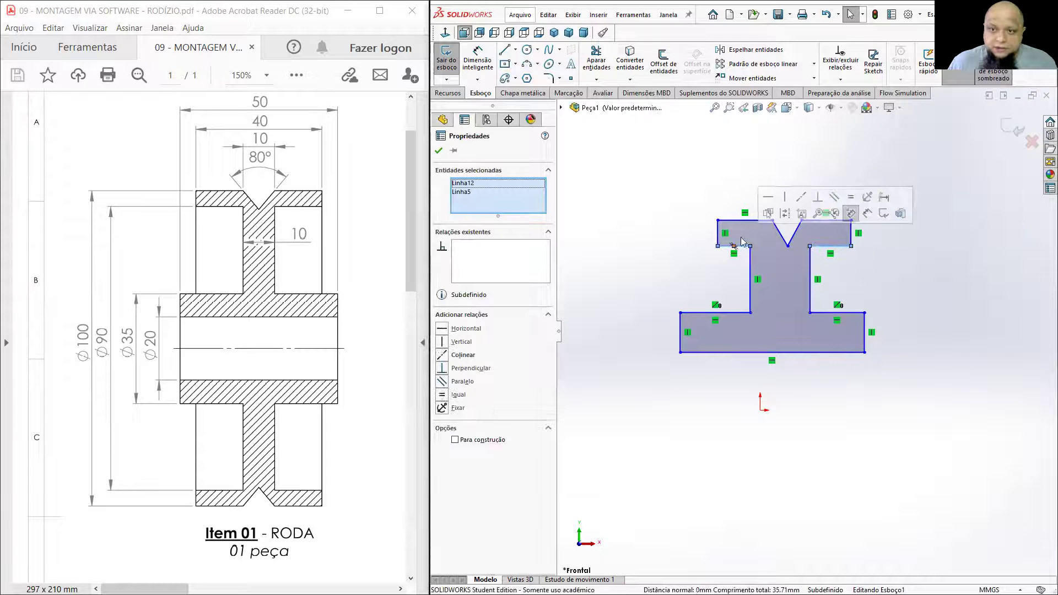
{"action": "left_click", "coordinate": [800, 197]}
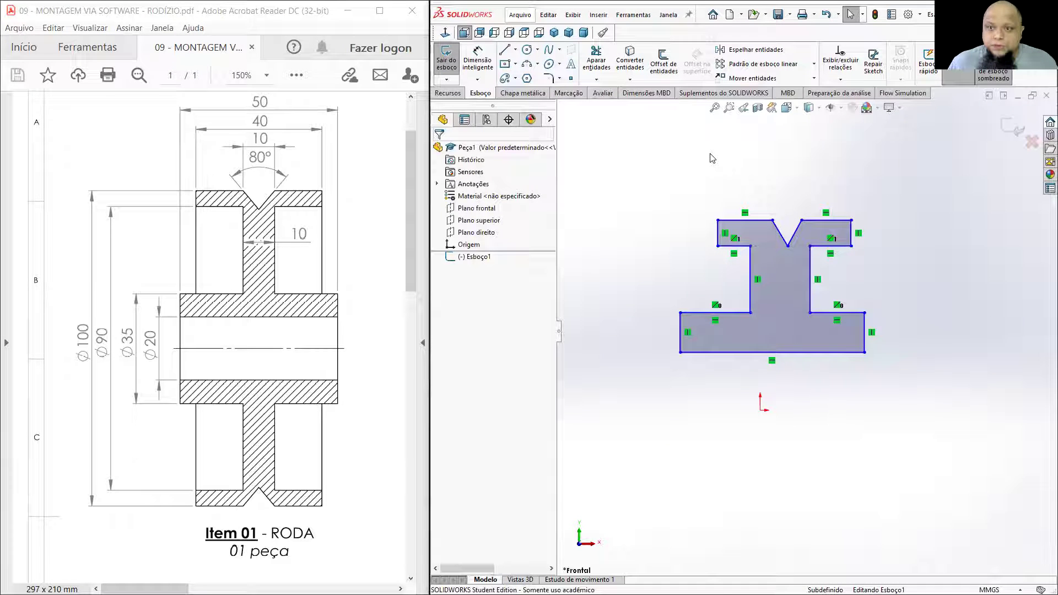
Step: Make the rim's two top edges collinear across the V-groove
{"action": "mouse_move", "coordinate": [738, 220]}
{"action": "left_mouse_down"}
{"action": "mouse_move", "coordinate": [737, 182]}
{"action": "mouse_move", "coordinate": [742, 216]}
{"action": "left_mouse_up"}
{"action": "mouse_move", "coordinate": [818, 220]}
{"action": "left_mouse_down"}
{"action": "mouse_move", "coordinate": [819, 200]}
{"action": "mouse_move", "coordinate": [816, 216]}
{"action": "left_mouse_up"}
{"action": "left_click", "coordinate": [787, 170]}
{"action": "left_click", "coordinate": [816, 219]}
{"action": "left_click", "coordinate": [744, 216], "text": "ctrl"}
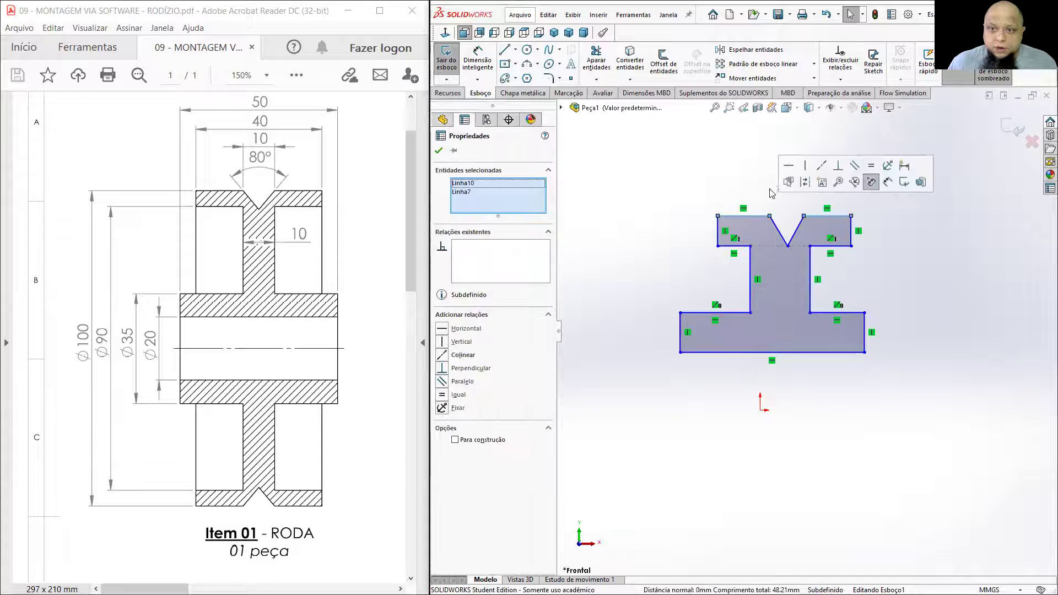
{"action": "left_click", "coordinate": [820, 166]}
{"action": "key", "text": "Escape"}
Step: Shift the rim's top edges slightly upward and reposition the V-groove's vertex higher and further left
{"action": "mouse_move", "coordinate": [825, 216]}
{"action": "left_mouse_down"}
{"action": "mouse_move", "coordinate": [825, 184]}
{"action": "mouse_move", "coordinate": [820, 209]}
{"action": "left_mouse_up"}
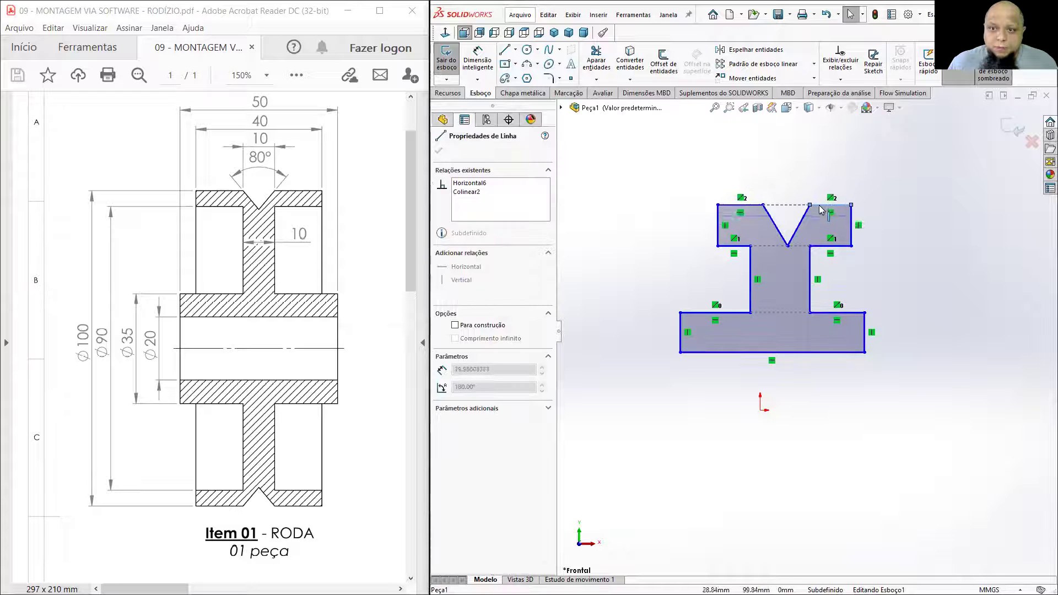
{"action": "left_click", "coordinate": [741, 246]}
{"action": "left_click", "coordinate": [753, 150]}
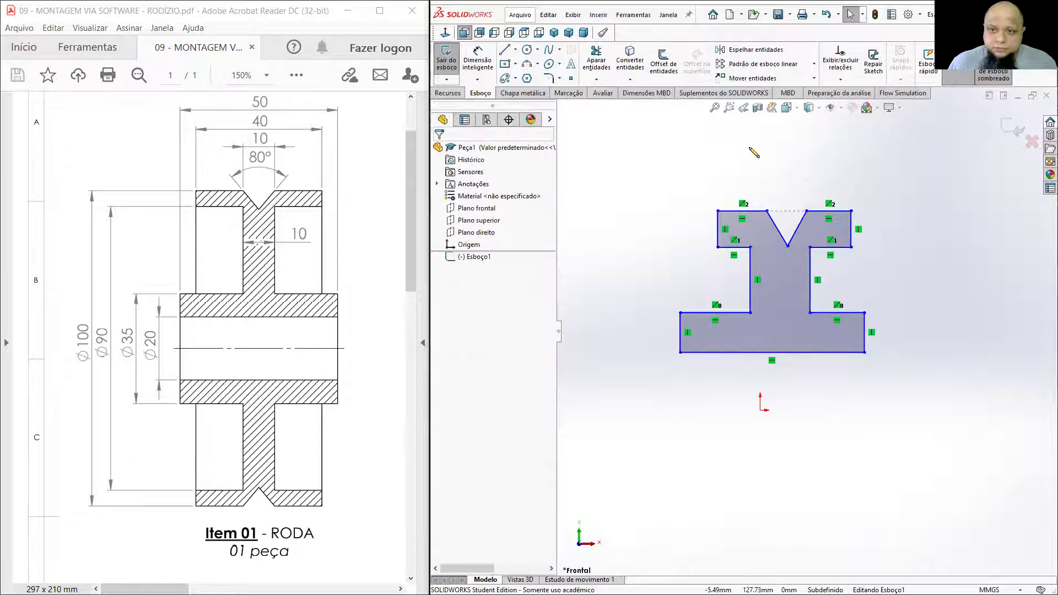
{"action": "left_click_drag", "start_coordinate": [788, 246], "coordinate": [780, 232]}
{"action": "left_click", "coordinate": [759, 182]}
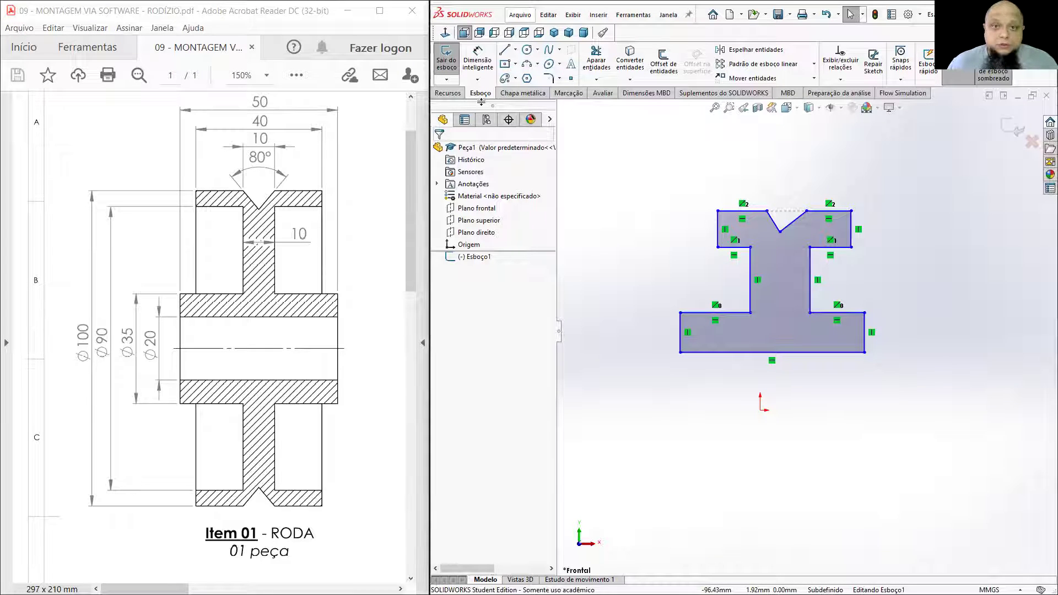
Step: Check the assembly section in the drawing, then dimension the hub's bottom edge 10 mm above the origin
{"action": "left_click", "coordinate": [477, 59]}
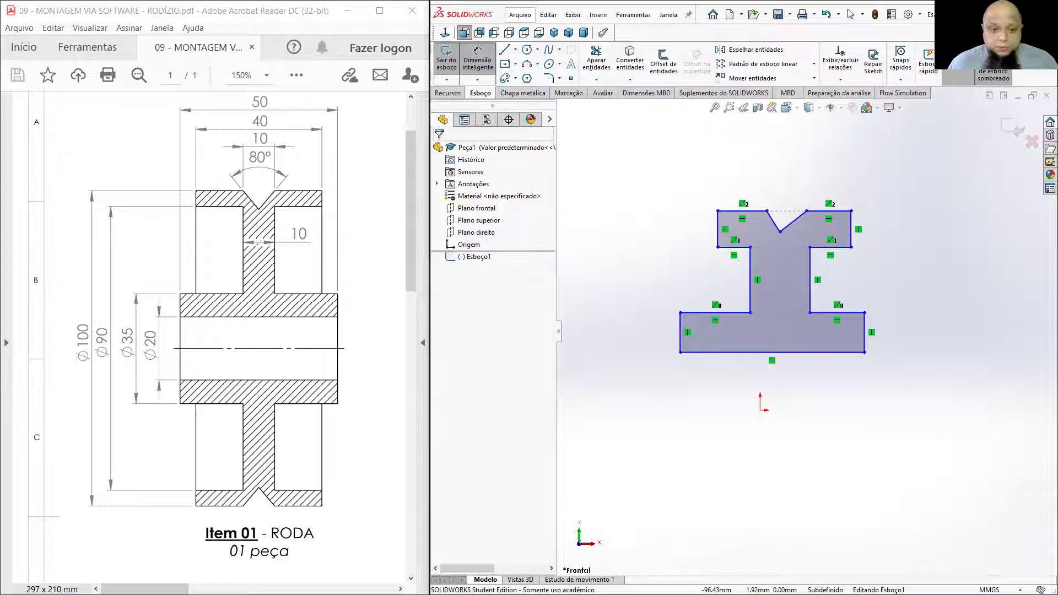
{"action": "left_click_drag", "start_coordinate": [144, 589], "coordinate": [340, 589]}
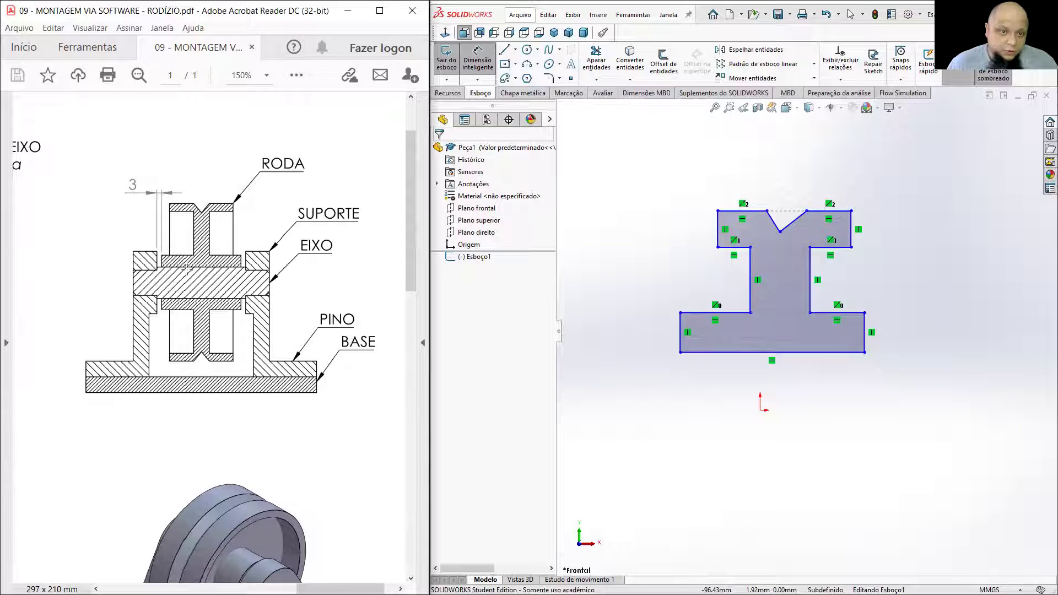
{"action": "scroll", "coordinate": [209, 331], "scroll_direction": "left", "scroll_amount": 5}
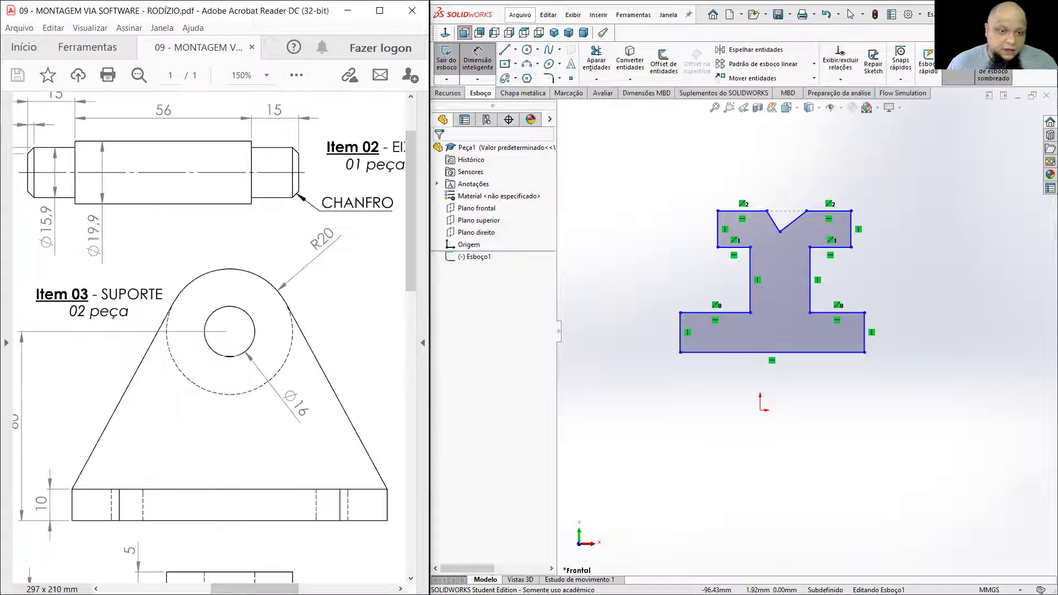
{"action": "scroll", "coordinate": [164, 338], "scroll_direction": "left", "scroll_amount": 6}
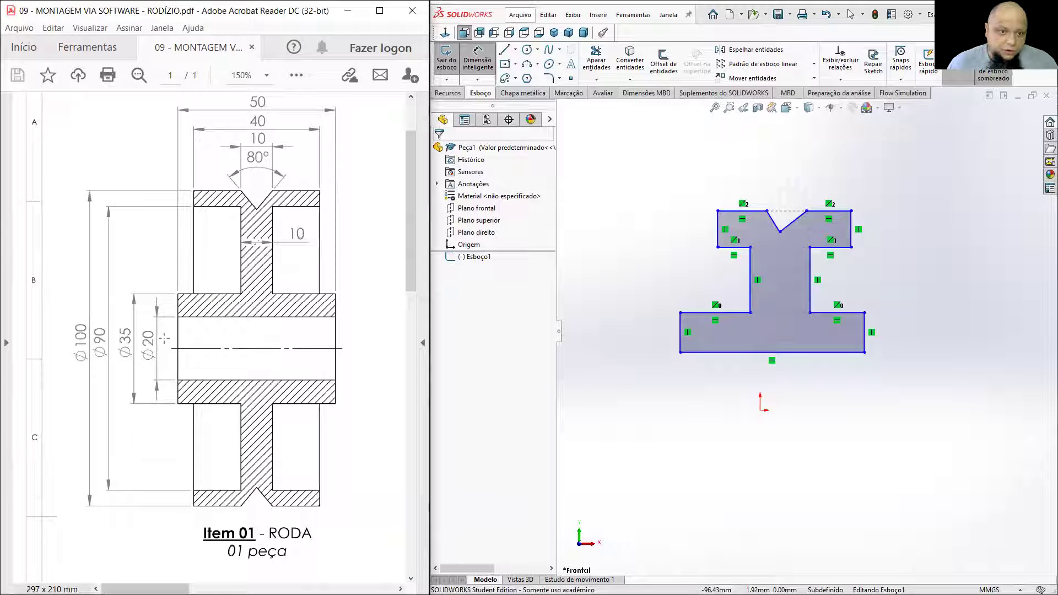
{"action": "left_click", "coordinate": [717, 356]}
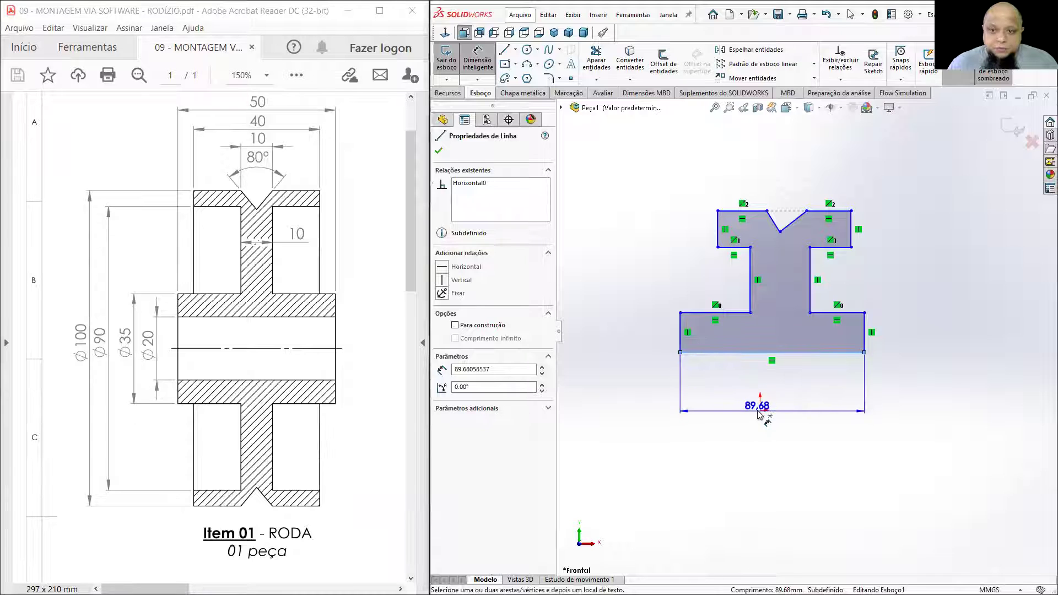
{"action": "left_click", "coordinate": [761, 410]}
{"action": "left_click", "coordinate": [643, 385]}
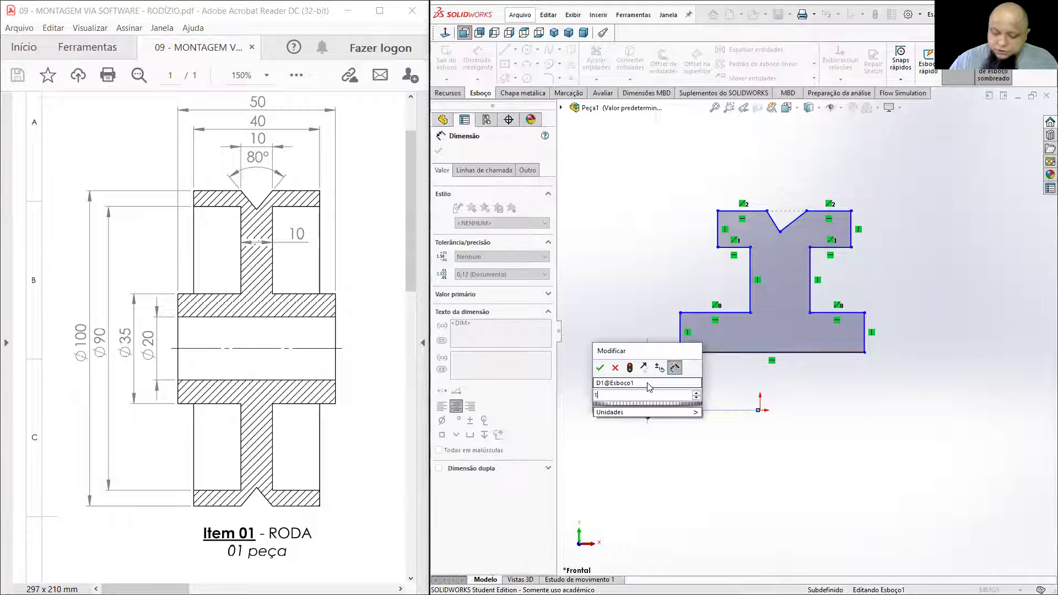
{"action": "type", "text": "10"}
{"action": "key", "text": "Return"}
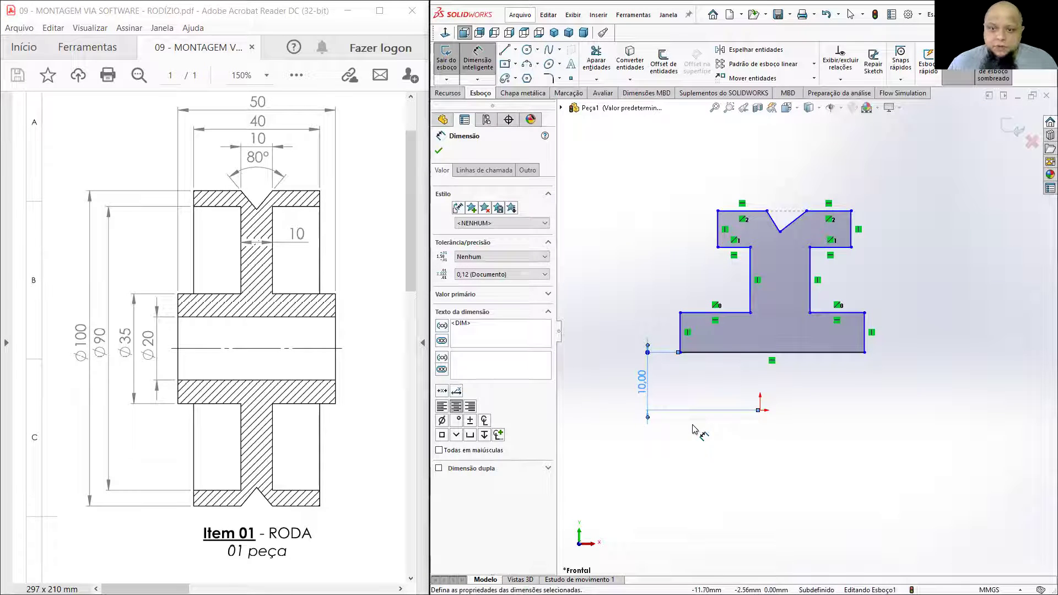
{"action": "left_click", "coordinate": [694, 427]}
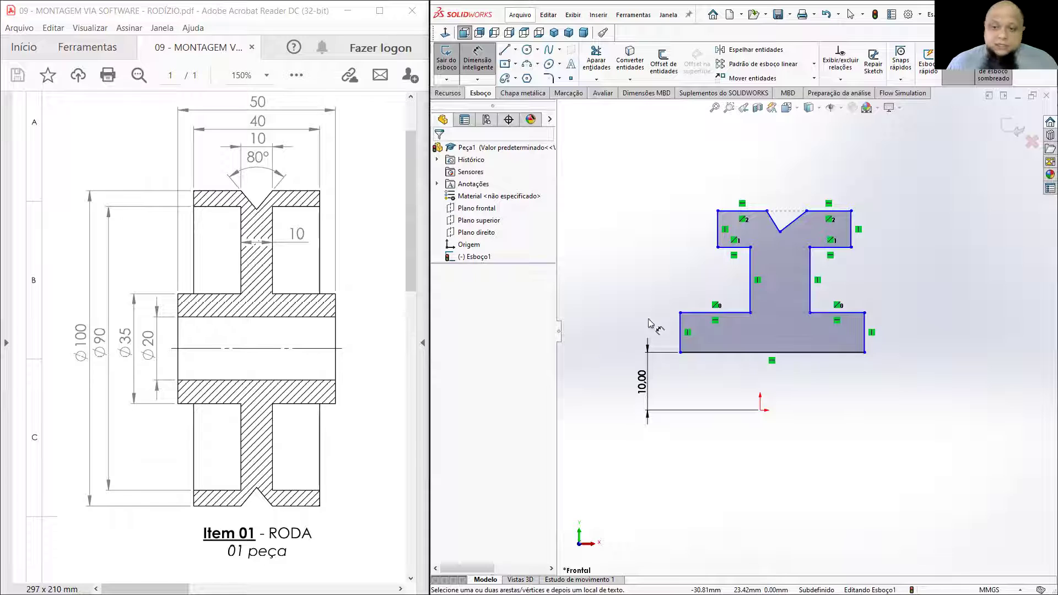
Step: Dimension the hub's upper edge at 35/2 (17.5 mm) above the origin
{"action": "left_click", "coordinate": [697, 311]}
{"action": "left_click", "coordinate": [760, 410]}
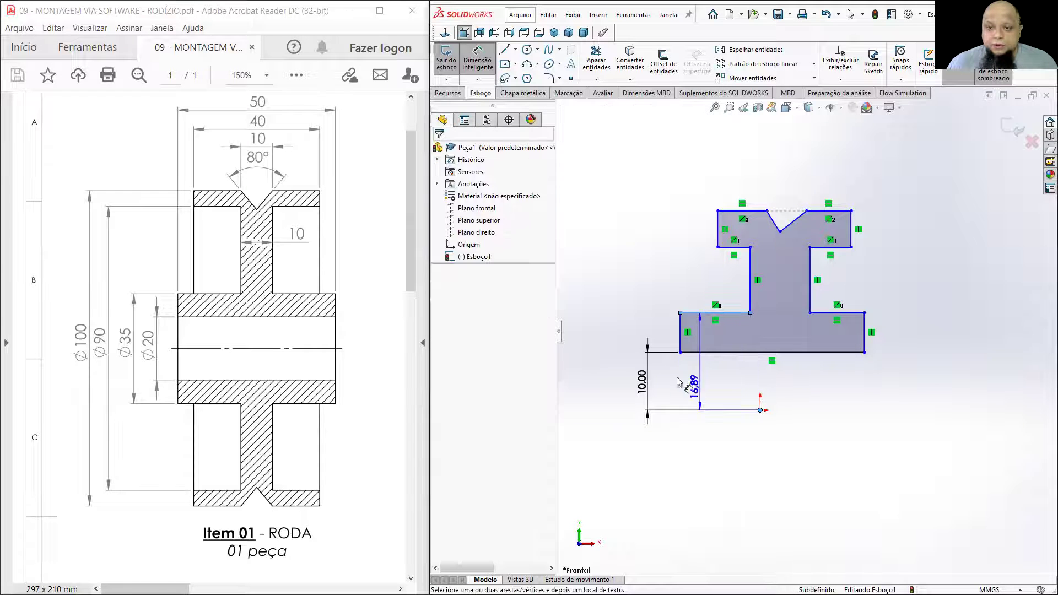
{"action": "left_click", "coordinate": [623, 373]}
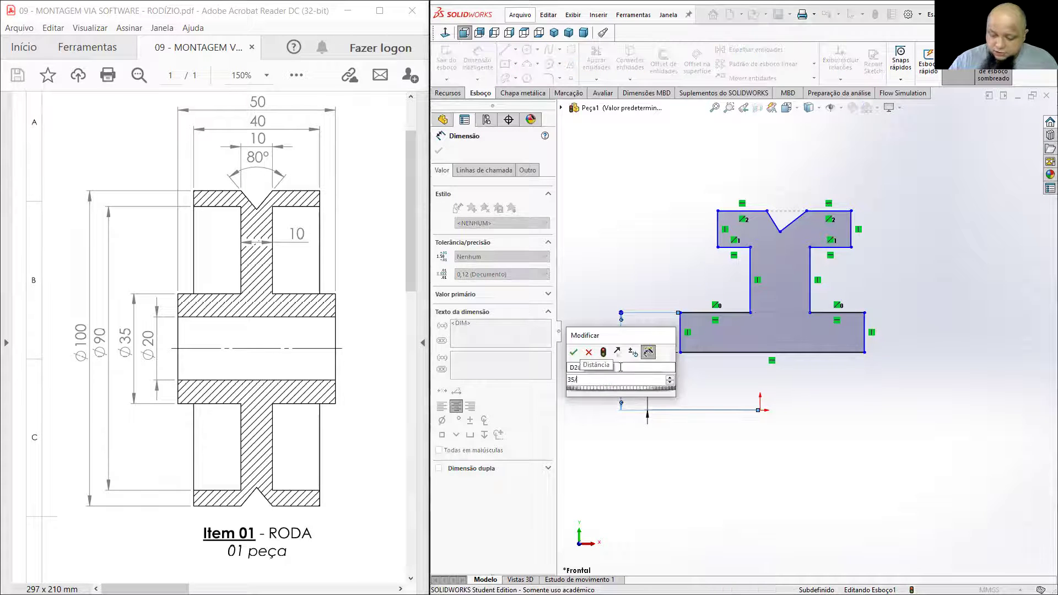
{"action": "key", "text": "Return"}
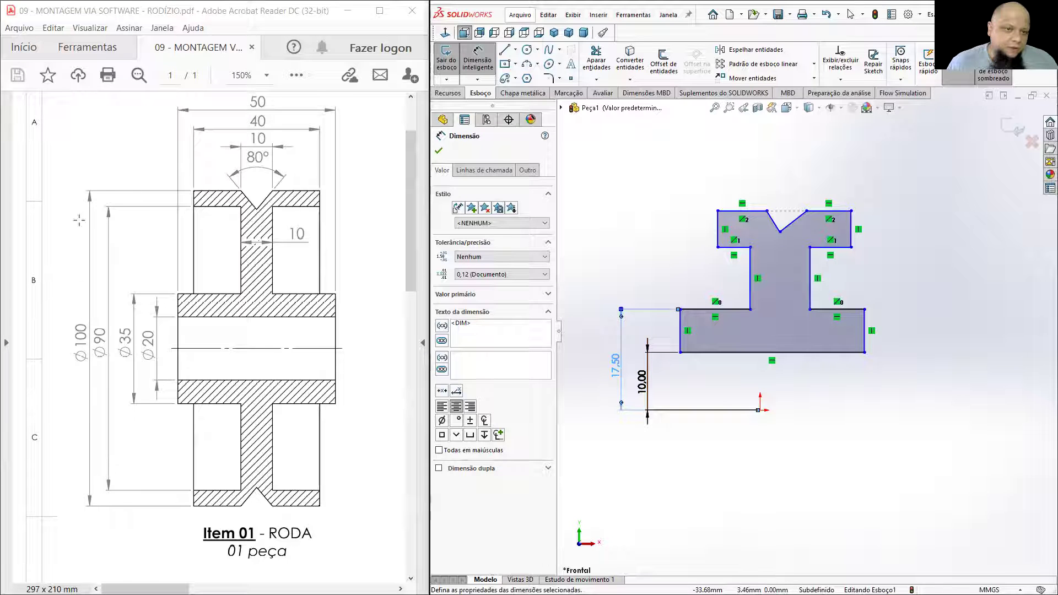
Step: Dimension the rim's top edge 50 mm above the origin
{"action": "left_click", "coordinate": [742, 211]}
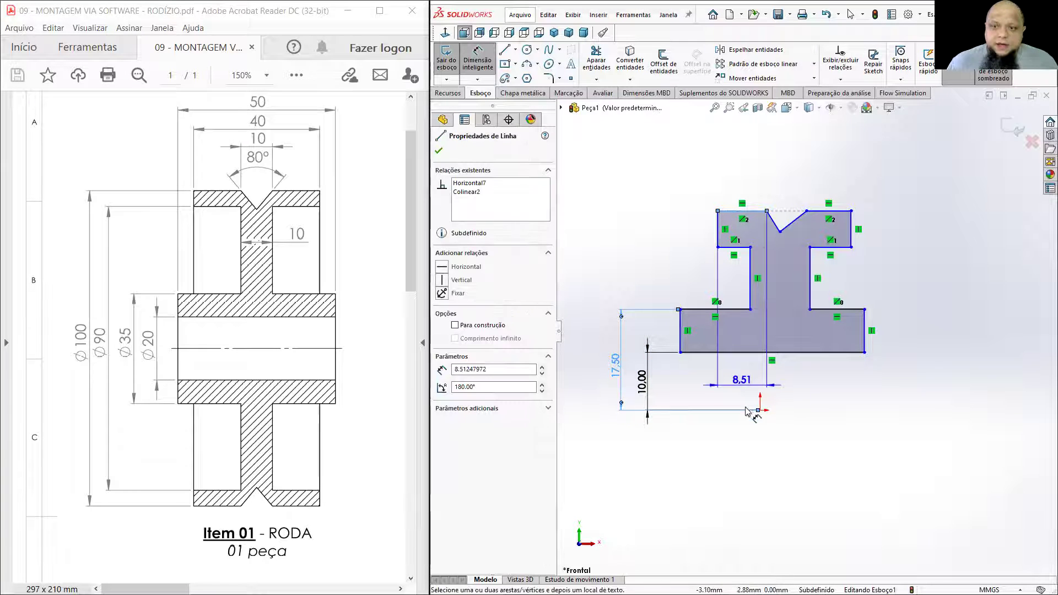
{"action": "left_click", "coordinate": [762, 413]}
{"action": "scroll", "coordinate": [762, 414], "scroll_direction": "up", "scroll_amount": 2}
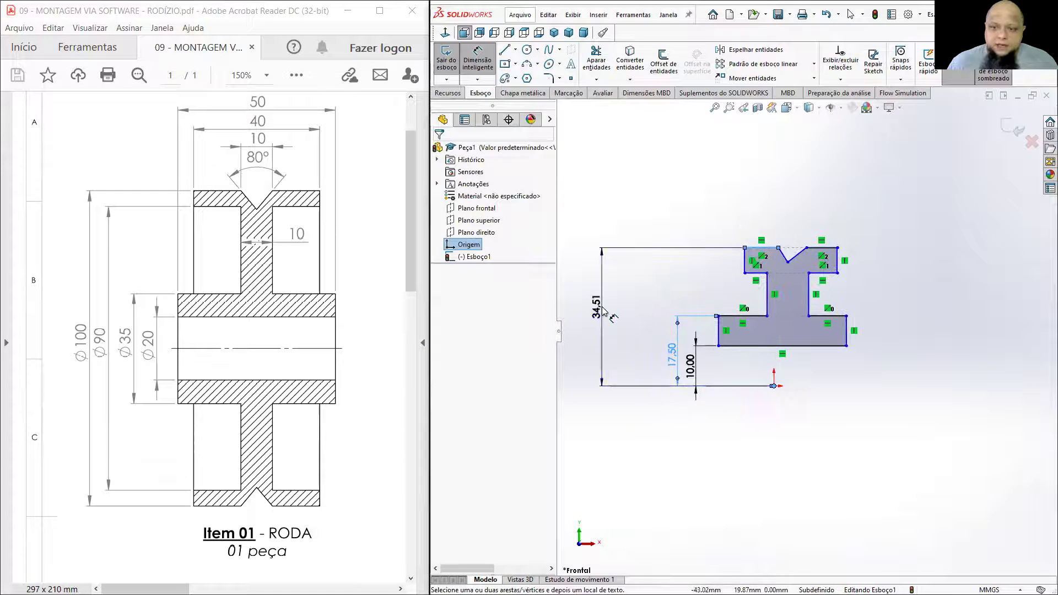
{"action": "left_click", "coordinate": [602, 307]}
{"action": "type", "text": "50"}
{"action": "key", "text": "Return"}
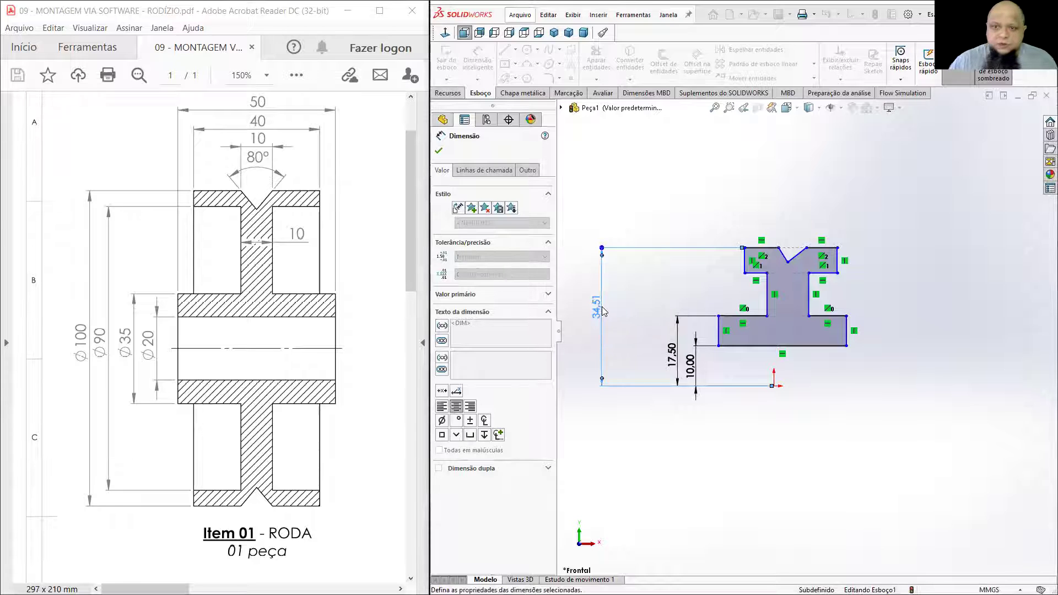
{"action": "left_click", "coordinate": [665, 284]}
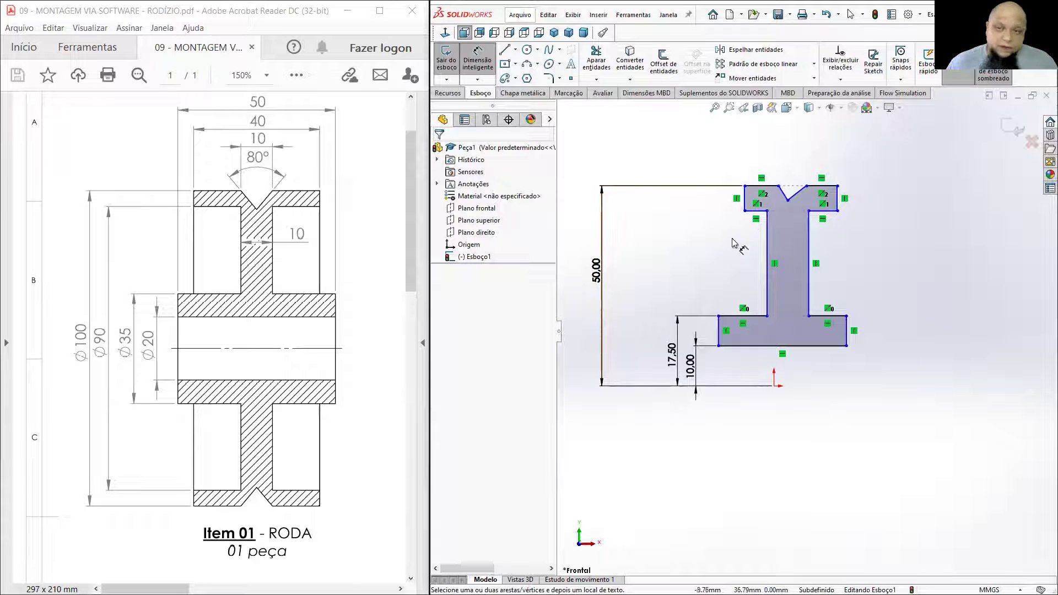
Step: Dimension the rim's lower edge at 90/2 (45 mm) above the origin
{"action": "left_click", "coordinate": [756, 211]}
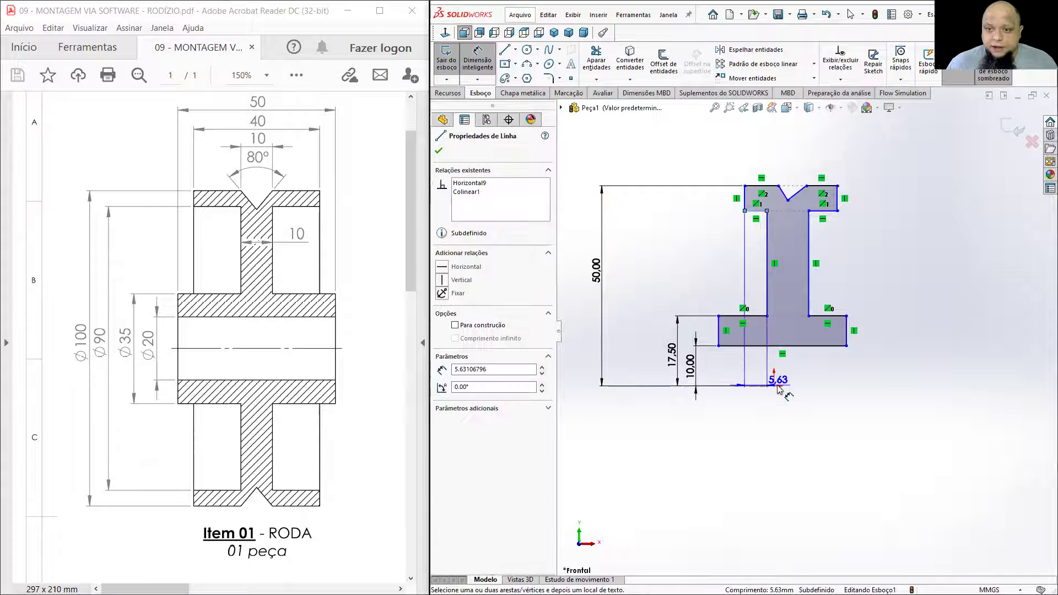
{"action": "left_click", "coordinate": [778, 387]}
{"action": "left_click", "coordinate": [628, 319]}
{"action": "type", "text": "90/2"}
{"action": "key", "text": "Return"}
{"action": "left_click", "coordinate": [888, 288]}
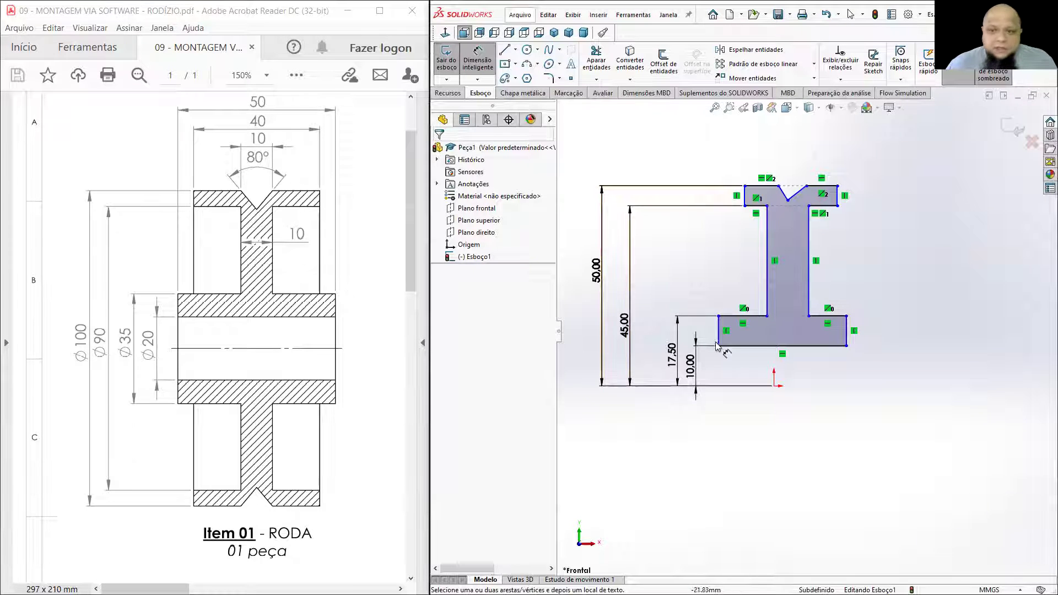
Step: Dimension the overall hub width between its two vertical end edges as 50 mm
{"action": "left_click", "coordinate": [845, 336]}
{"action": "left_click", "coordinate": [718, 330]}
{"action": "left_click", "coordinate": [777, 430]}
{"action": "type", "text": "50"}
{"action": "key", "text": "Return"}
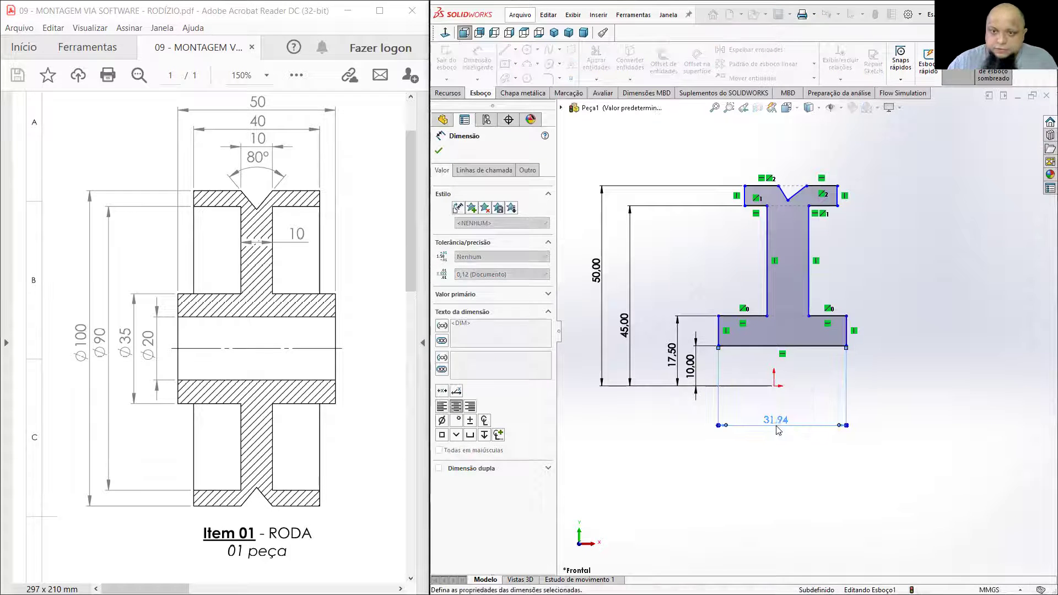
Step: Dimension the hub's left end edge at 50/2 (25 mm) horizontally from the origin
{"action": "left_click", "coordinate": [851, 465]}
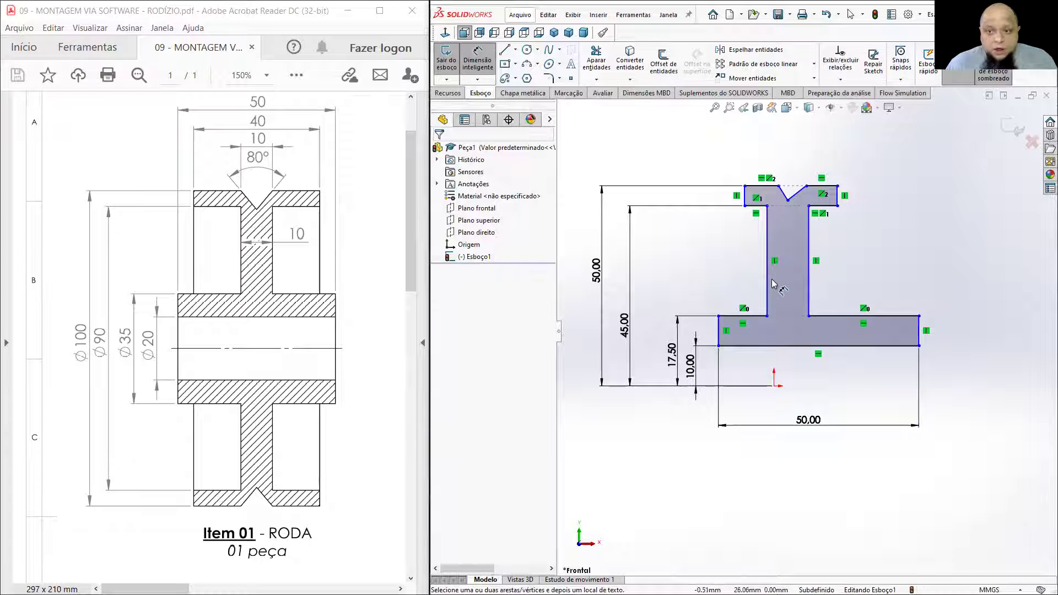
{"action": "left_click", "coordinate": [720, 333]}
{"action": "left_click", "coordinate": [774, 386]}
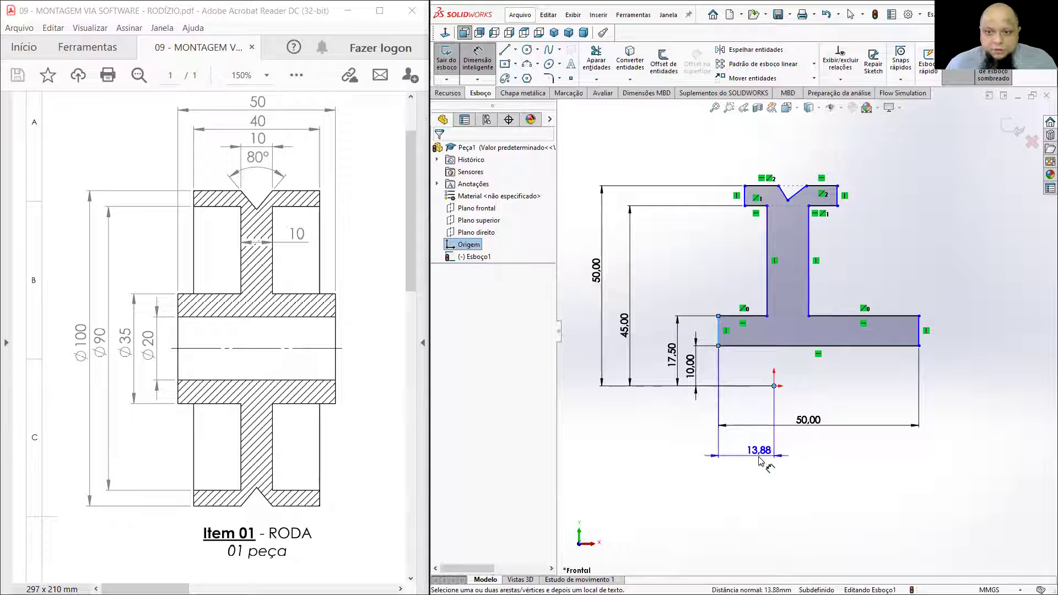
{"action": "left_click", "coordinate": [750, 416]}
{"action": "type", "text": "50/2"}
{"action": "key", "text": "Return"}
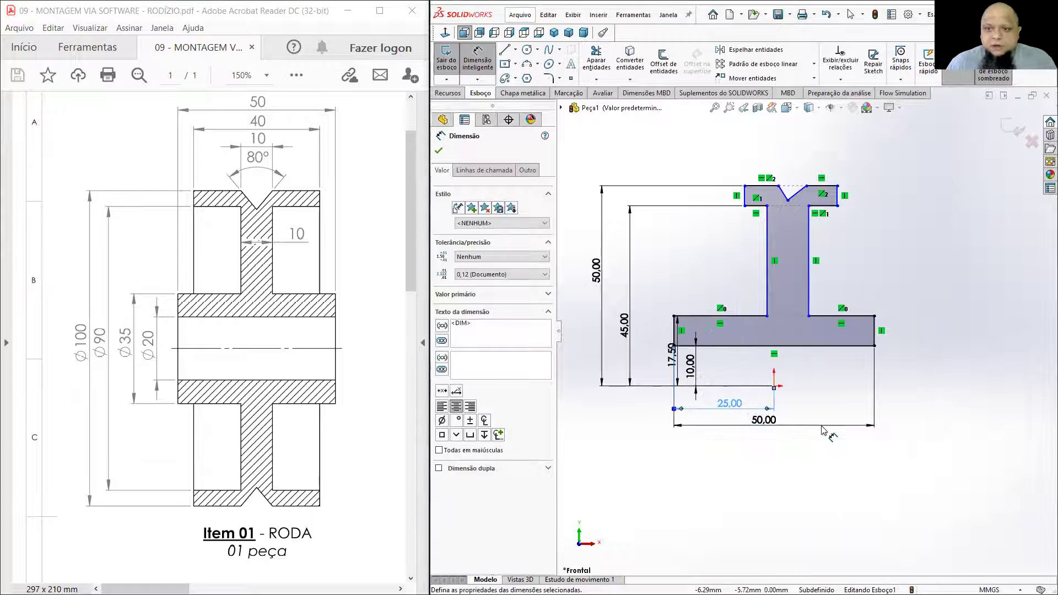
Step: Dimension the web thickness between its two vertical edges as 10 mm
{"action": "left_click", "coordinate": [768, 246]}
{"action": "left_click", "coordinate": [814, 247]}
{"action": "left_click", "coordinate": [871, 242]}
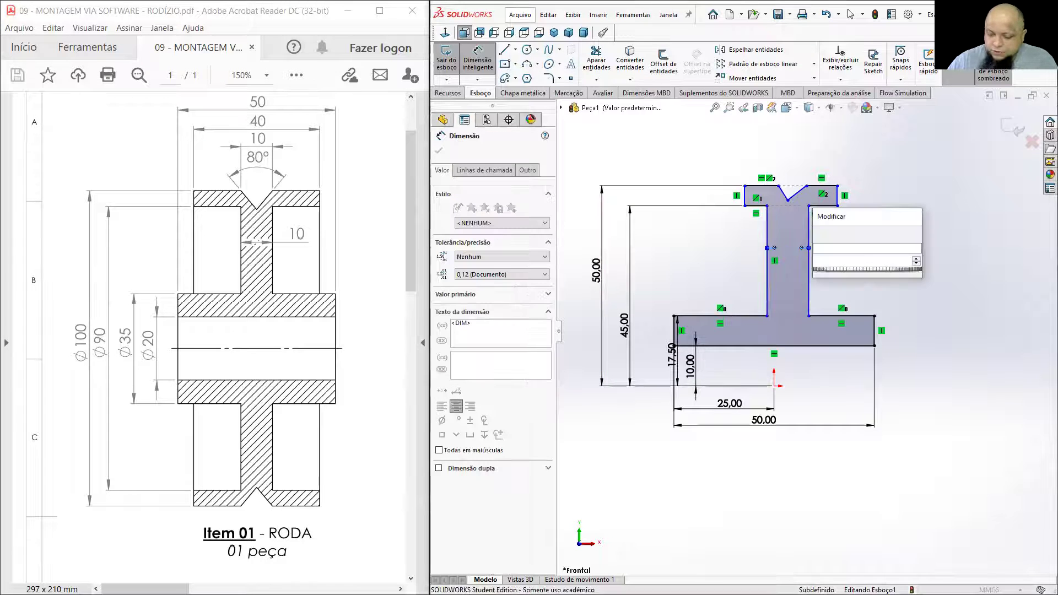
{"action": "type", "text": "10"}
{"action": "key", "text": "Return"}
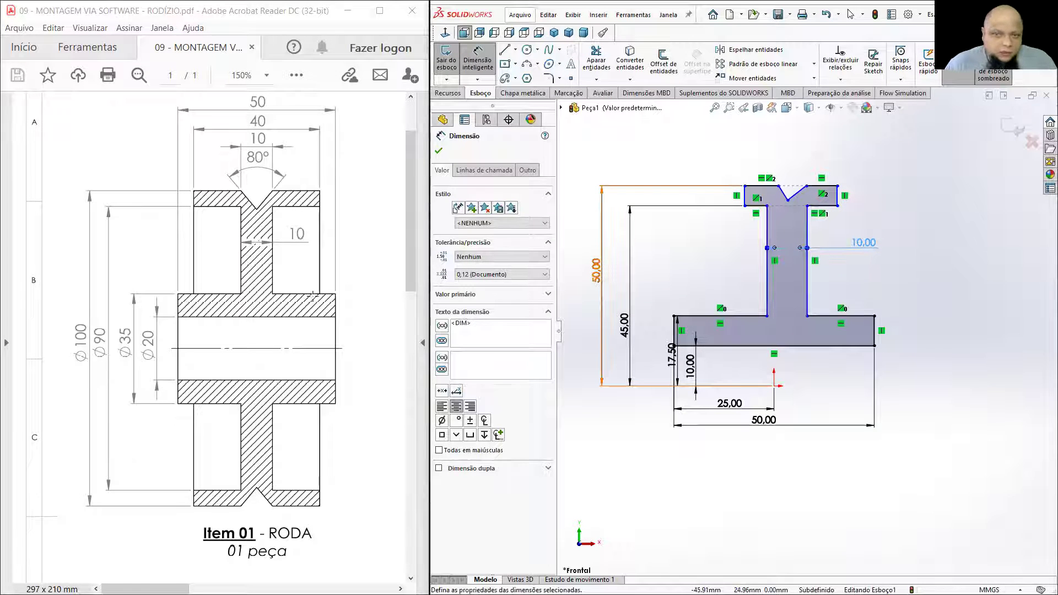
{"action": "left_click", "coordinate": [895, 266]}
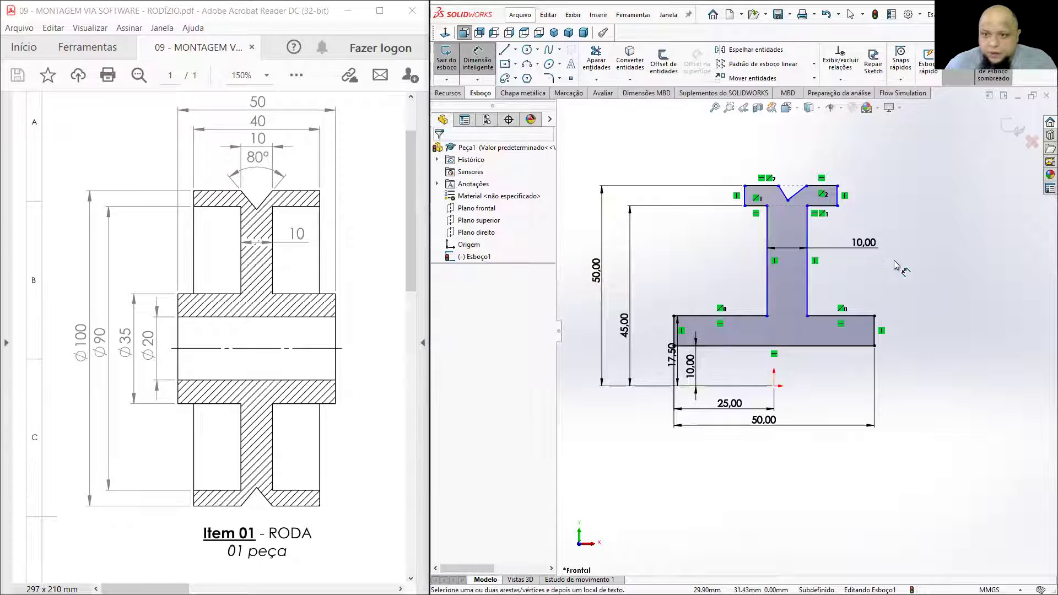
Step: Dimension the web's right vertical edge 5 mm horizontally from the origin
{"action": "left_click", "coordinate": [807, 284]}
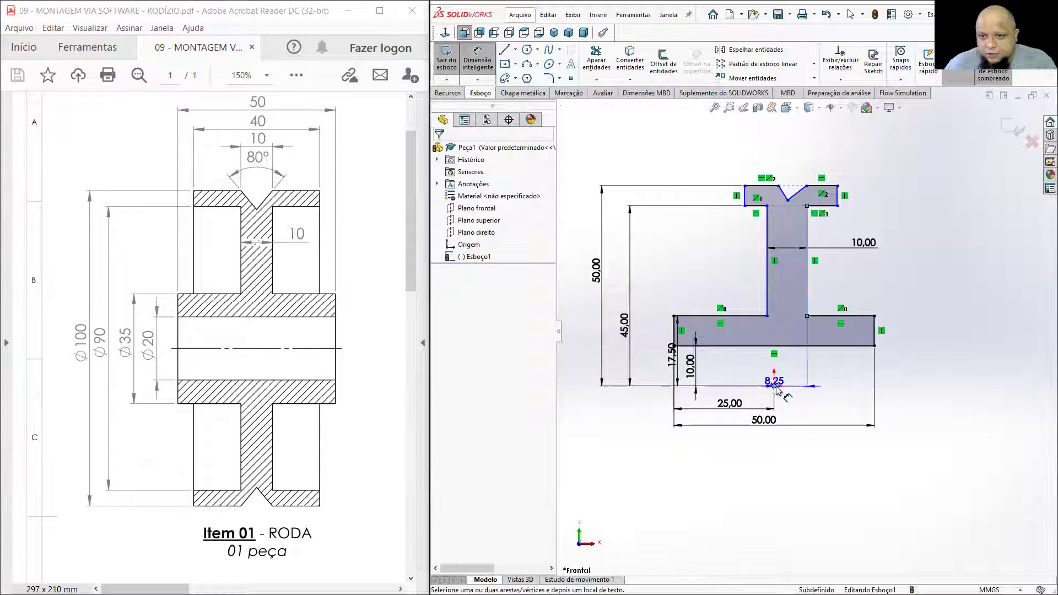
{"action": "left_click", "coordinate": [790, 408]}
{"action": "type", "text": "5"}
{"action": "key", "text": "Return"}
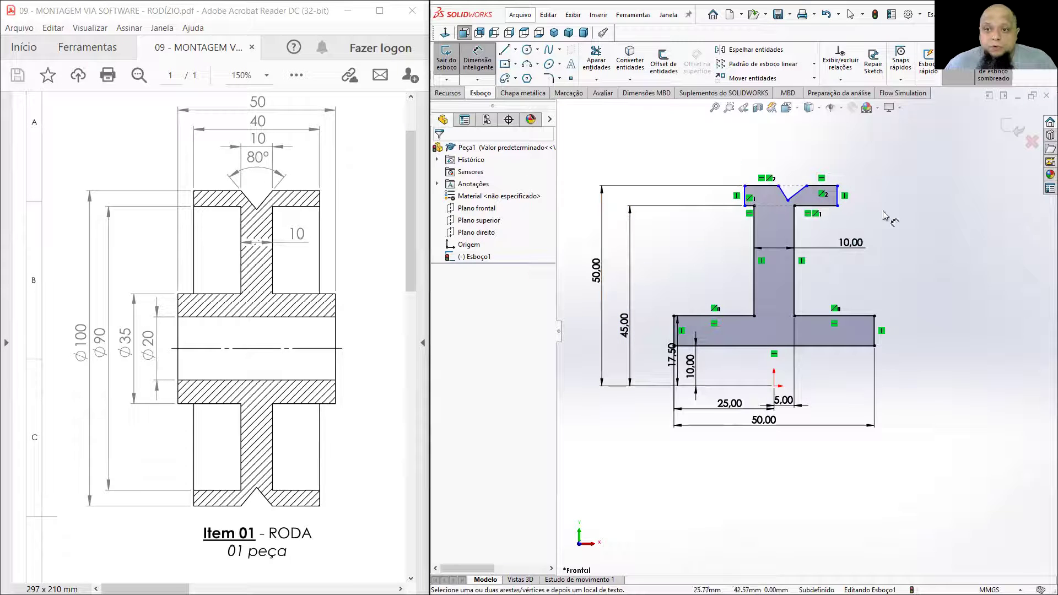
Step: Dimension the overall rim width between its two vertical end edges as 40 mm
{"action": "scroll", "coordinate": [772, 187], "scroll_direction": "down", "scroll_amount": 2}
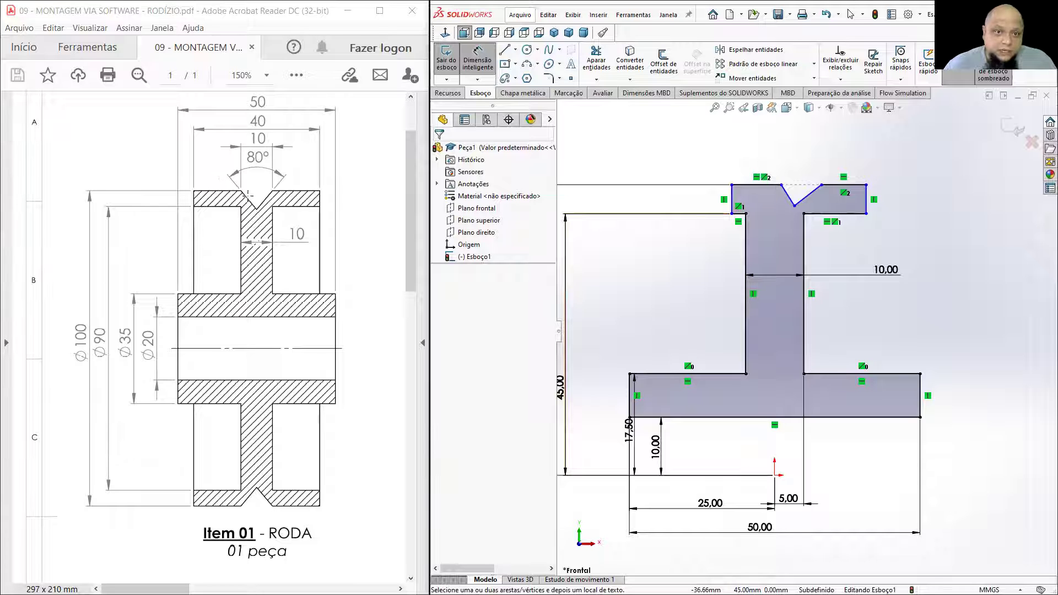
{"action": "left_click", "coordinate": [731, 202]}
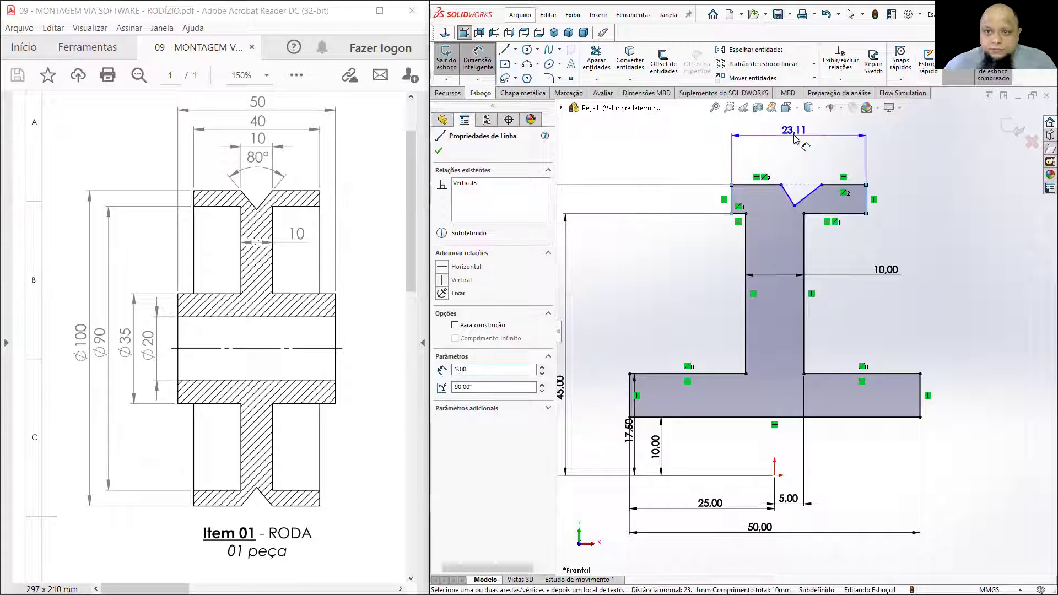
{"action": "left_click", "coordinate": [795, 135]}
{"action": "type", "text": "40"}
{"action": "key", "text": "Return"}
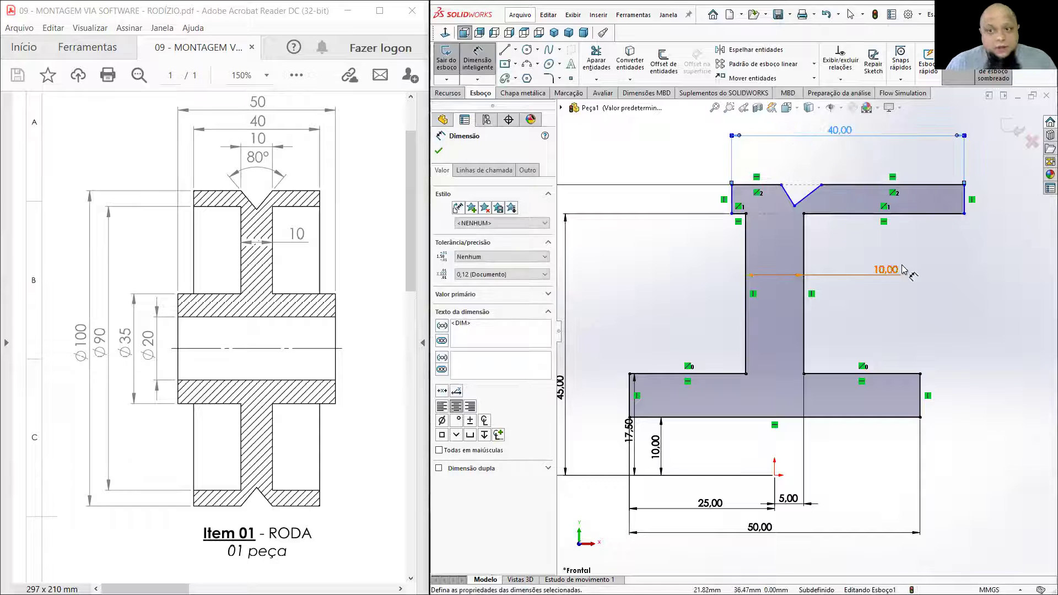
{"action": "left_click", "coordinate": [886, 270]}
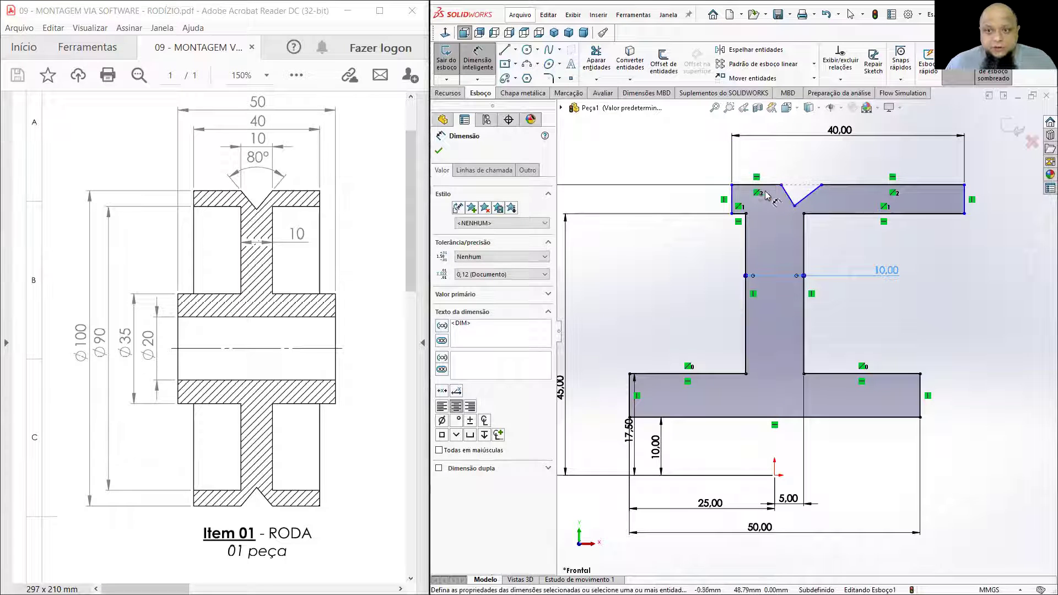
Step: Dimension the rim's left end edge 20 mm horizontally from the origin
{"action": "left_click", "coordinate": [731, 199]}
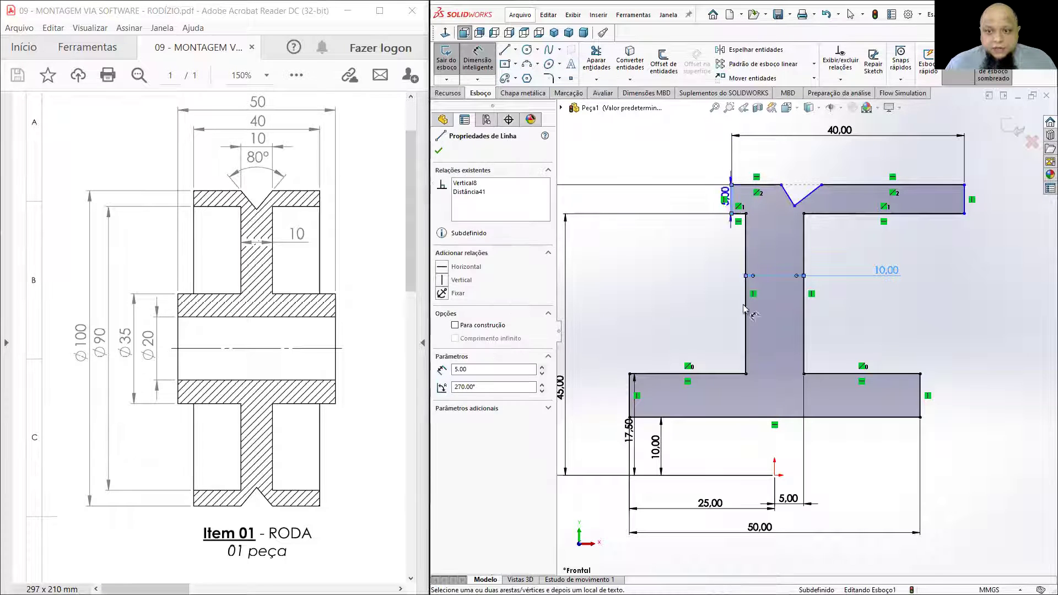
{"action": "left_click", "coordinate": [773, 475]}
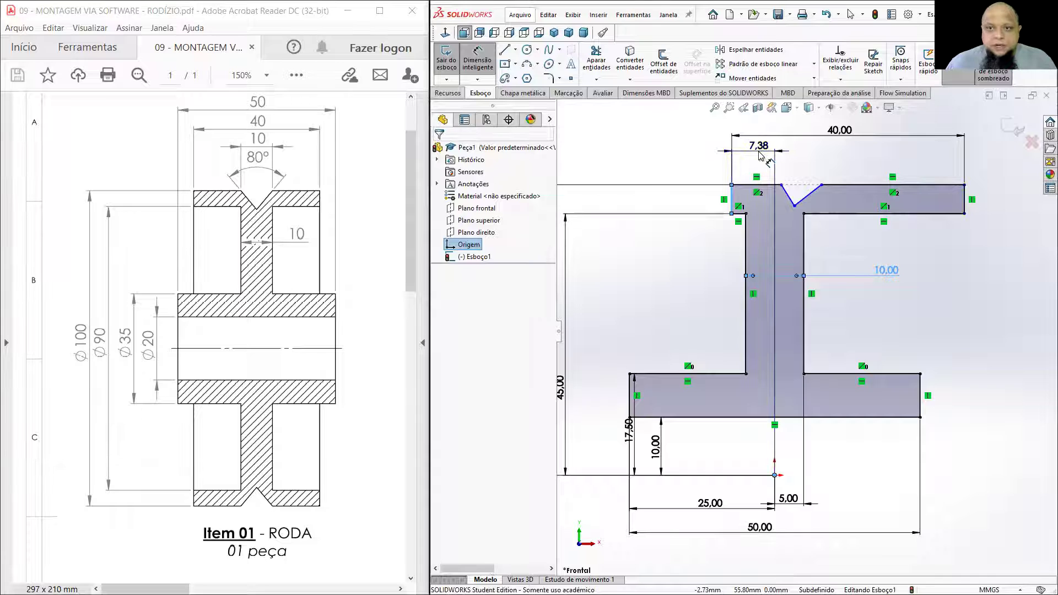
{"action": "left_click", "coordinate": [760, 154]}
{"action": "type", "text": "20"}
{"action": "key", "text": "Return"}
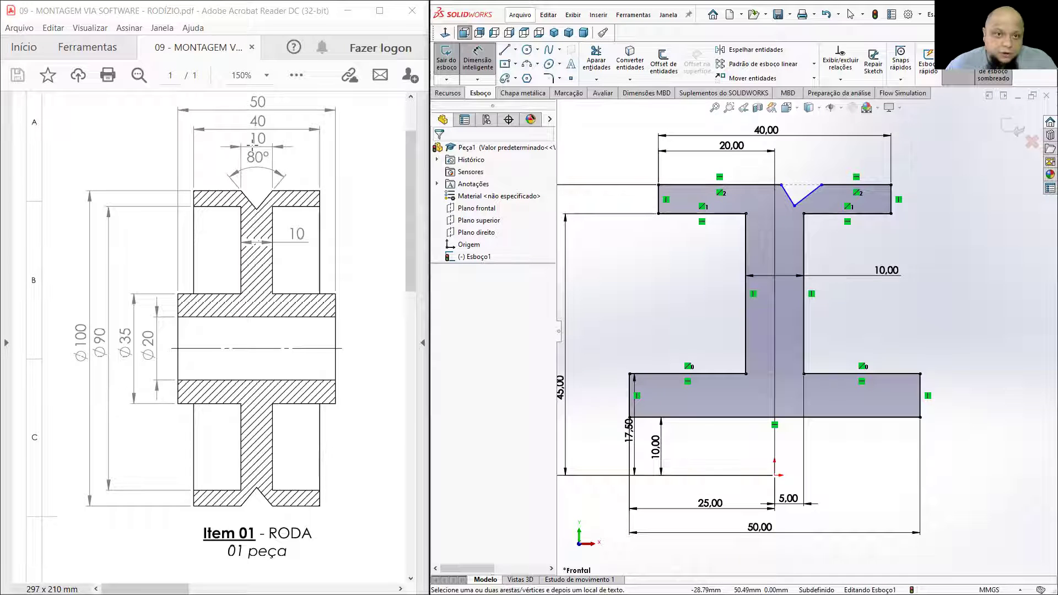
Step: Dimension the V-groove's opening between its two upper corner points as 10 mm
{"action": "scroll", "coordinate": [744, 140], "scroll_direction": "up", "scroll_amount": 2}
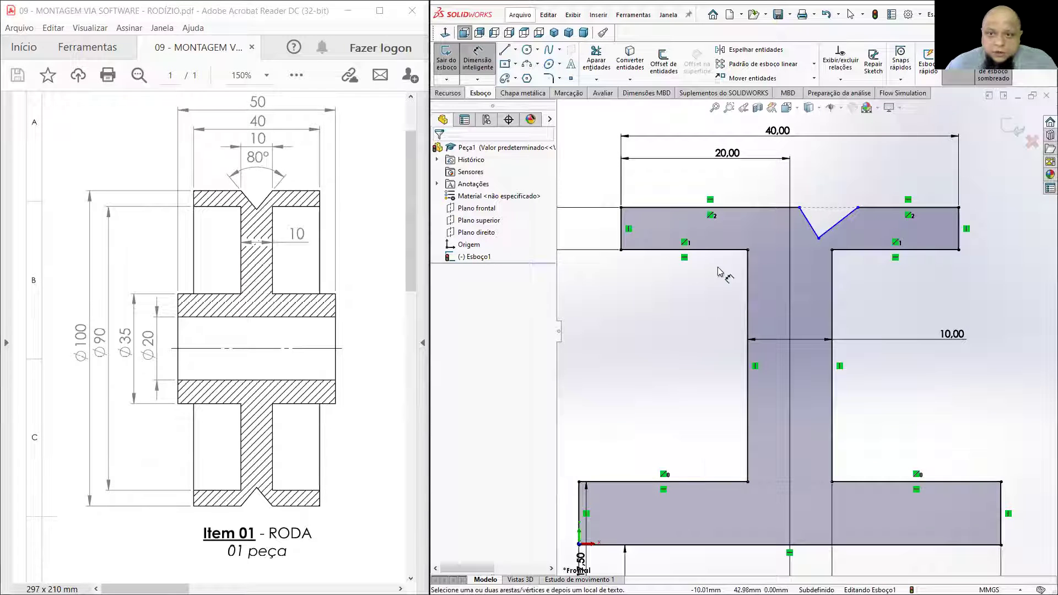
{"action": "left_click", "coordinate": [799, 207]}
{"action": "left_click", "coordinate": [857, 207]}
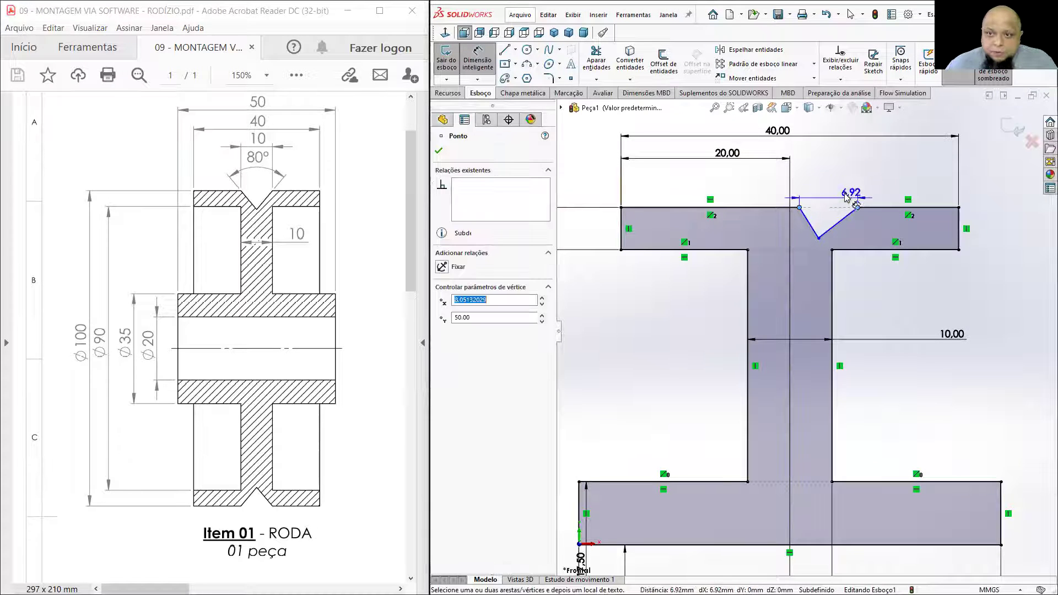
{"action": "left_click", "coordinate": [829, 156]}
{"action": "type", "text": "10"}
{"action": "key", "text": "Return"}
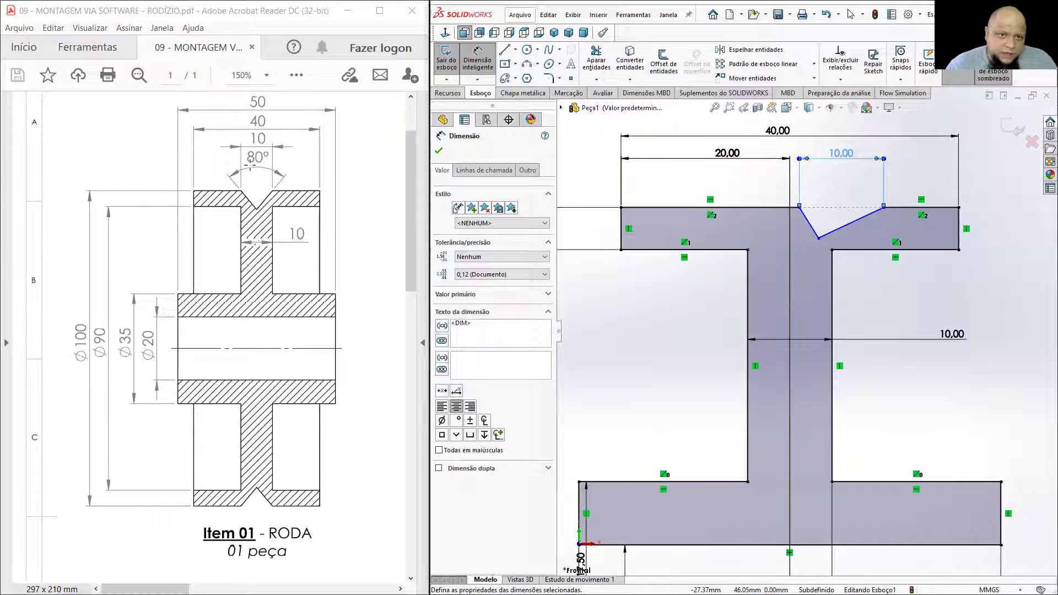
{"action": "left_click", "coordinate": [902, 283]}
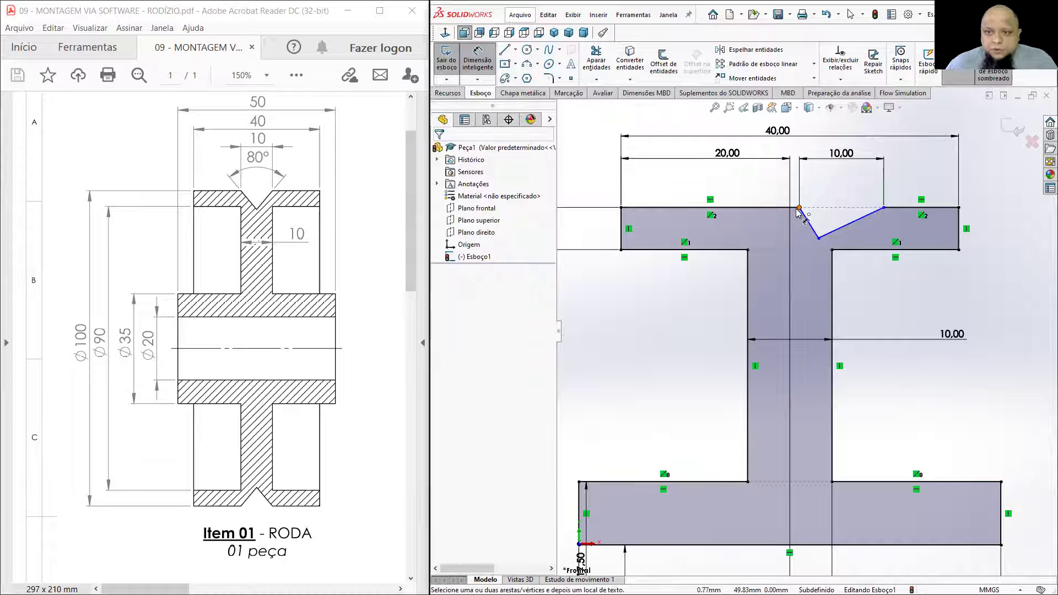
Step: Align the V-groove's upper left corner with the web's left edge using a 0 mm horizontal dimension
{"action": "left_click", "coordinate": [800, 208]}
{"action": "left_click", "coordinate": [749, 275]}
{"action": "left_click", "coordinate": [767, 182]}
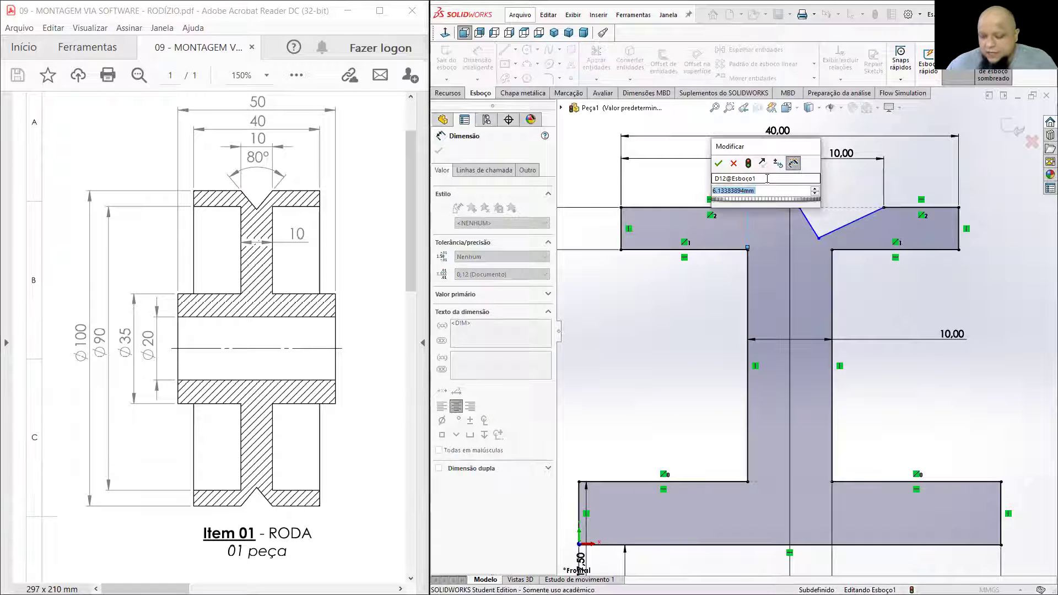
{"action": "type", "text": "20"}
{"action": "key", "text": "Return"}
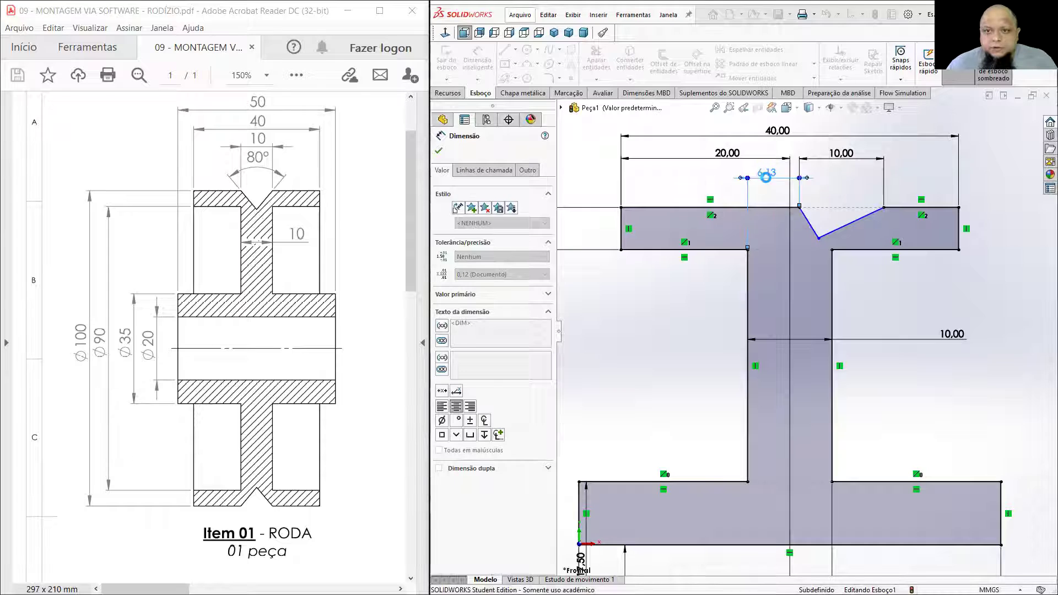
{"action": "left_click", "coordinate": [981, 281]}
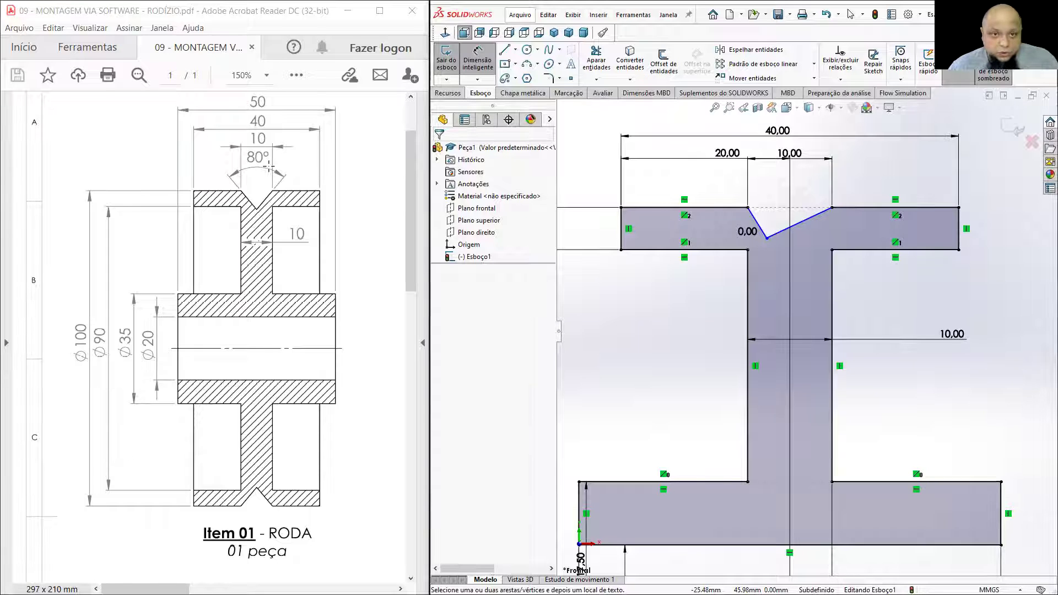
Step: Dimension the angle between the two sloped lines of the V-groove as 80°
{"action": "left_click", "coordinate": [757, 223]}
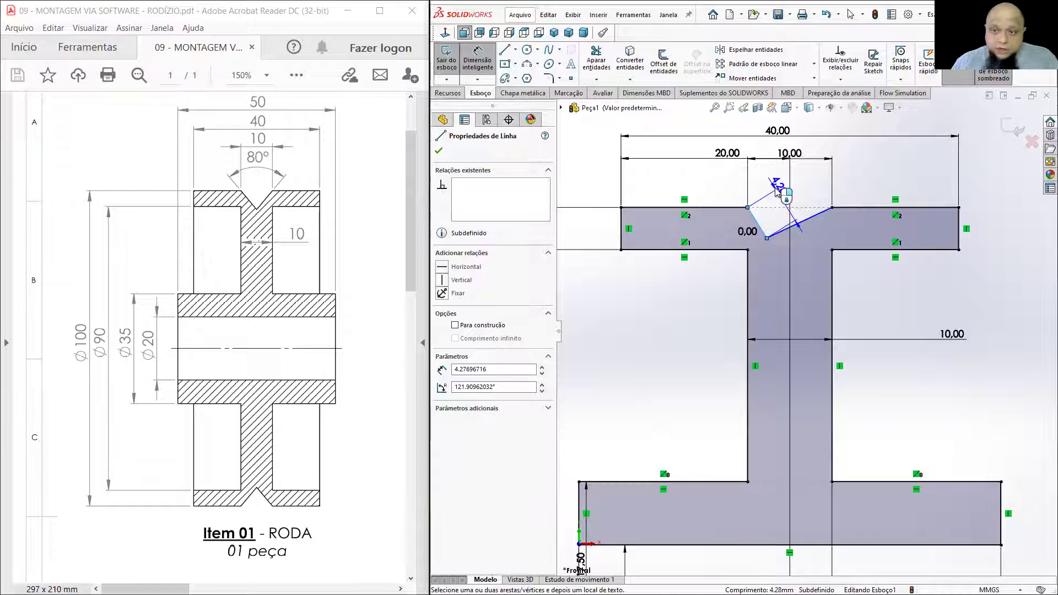
{"action": "left_click", "coordinate": [813, 219]}
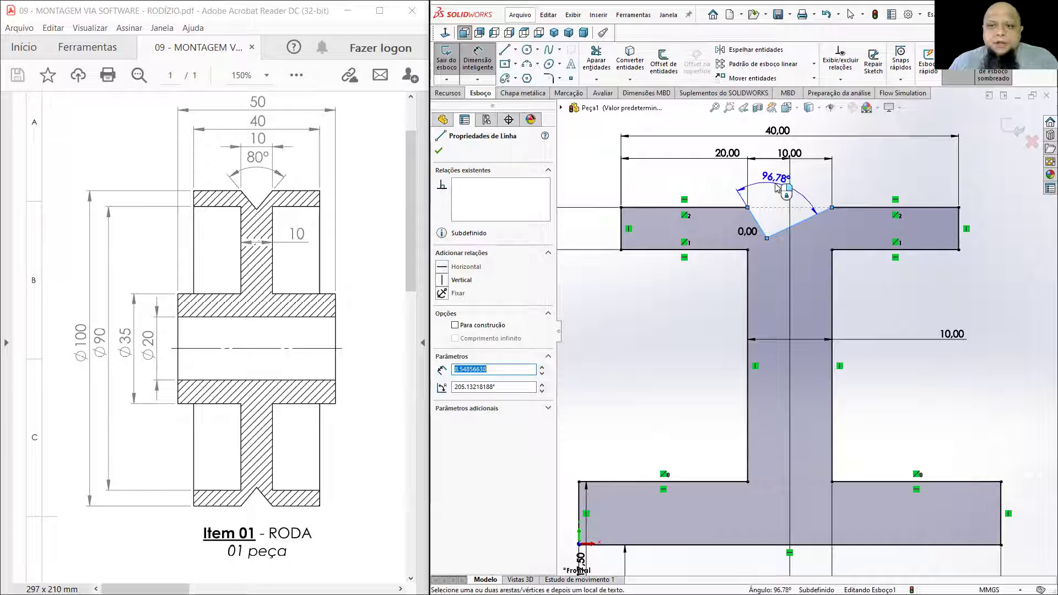
{"action": "left_click", "coordinate": [773, 182]}
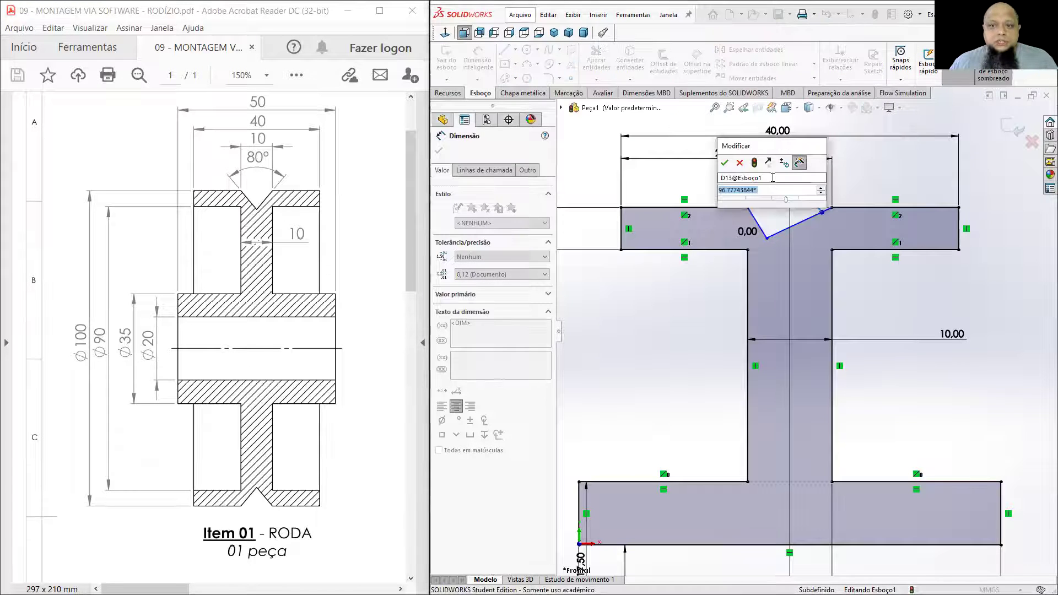
{"action": "type", "text": "80"}
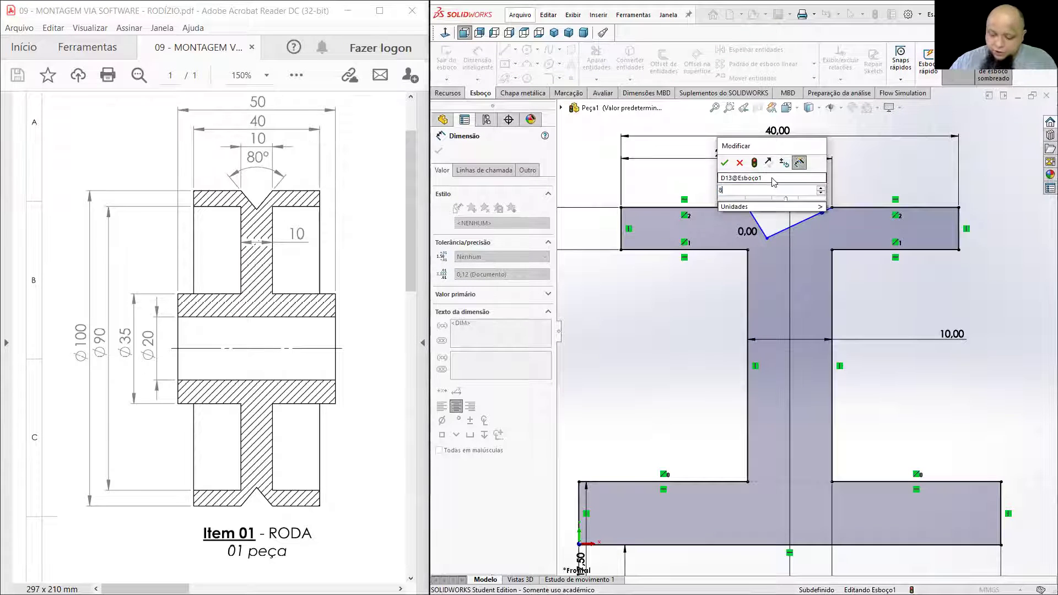
{"action": "key", "text": "Return"}
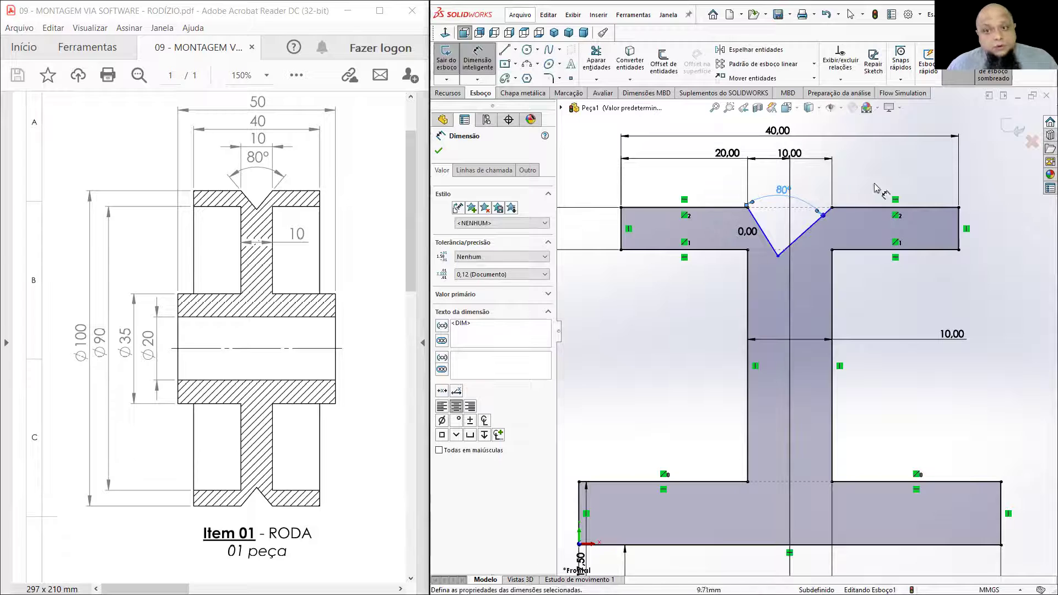
{"action": "left_click", "coordinate": [971, 291]}
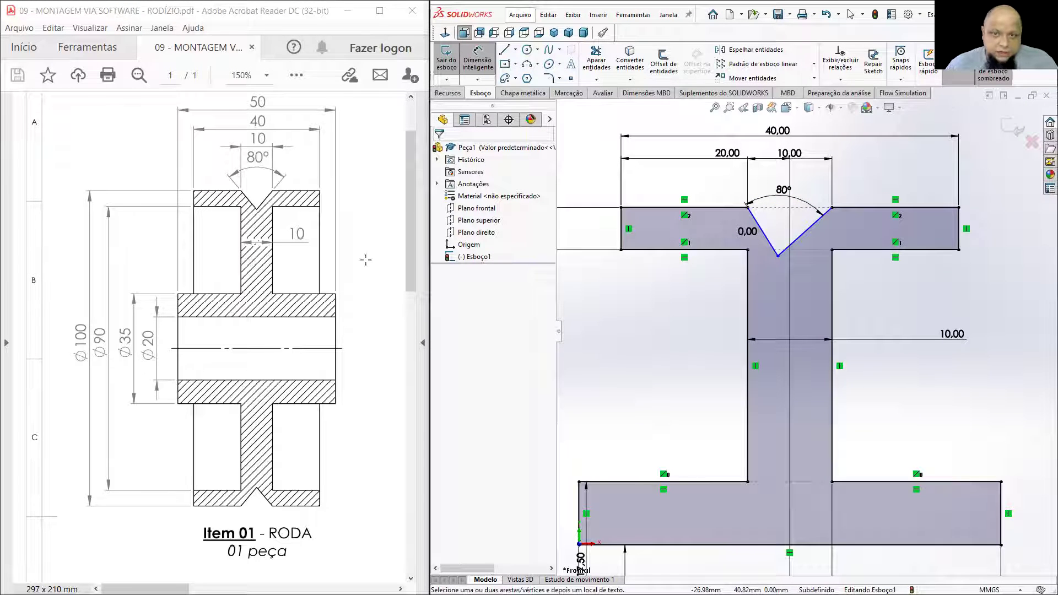
Step: Add a vertical relation between the V-groove's lowest point and the origin
{"action": "key", "text": "Escape"}
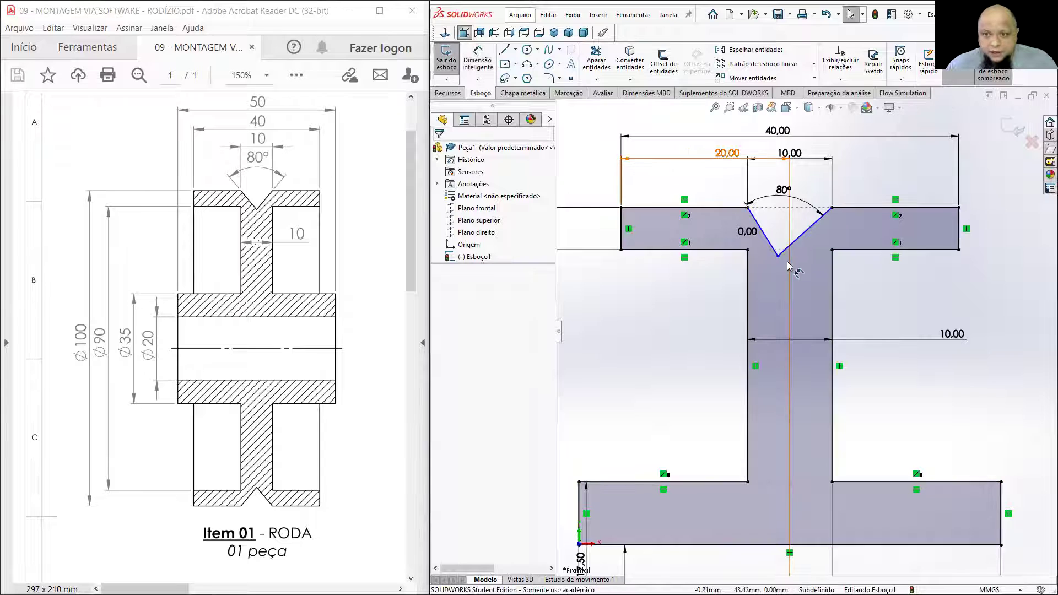
{"action": "left_click", "coordinate": [777, 255]}
{"action": "scroll", "coordinate": [802, 341], "scroll_direction": "up", "scroll_amount": 3}
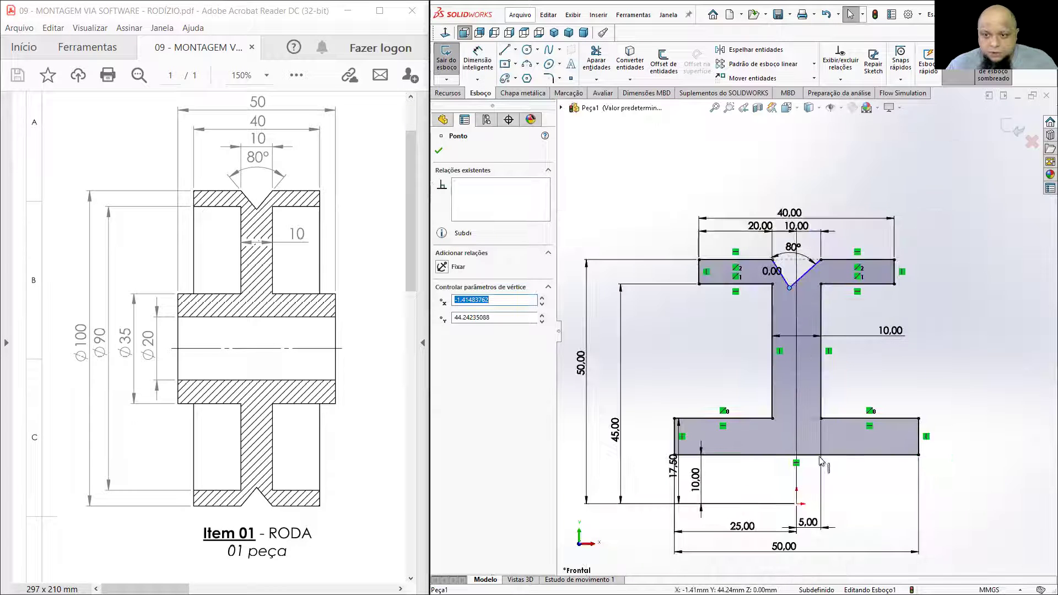
{"action": "left_click", "coordinate": [797, 504], "text": "ctrl"}
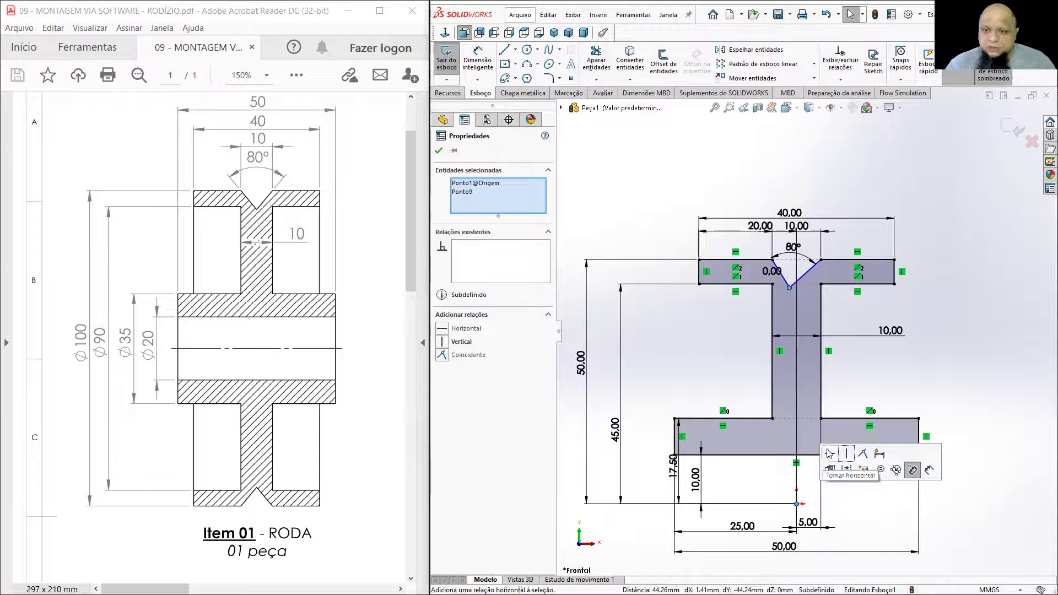
{"action": "left_click", "coordinate": [846, 454]}
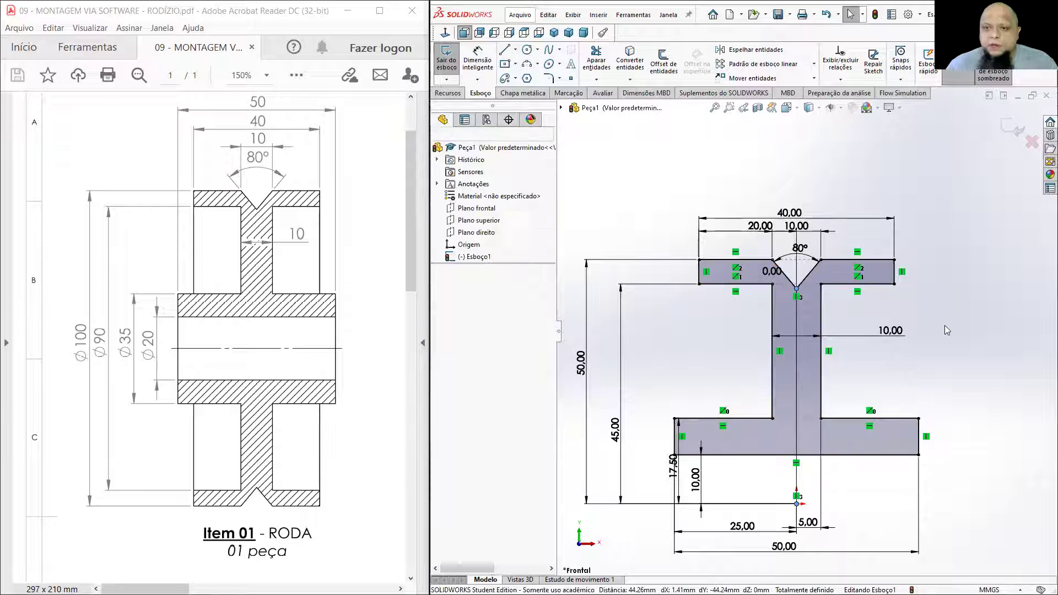
Step: Draw a horizontal centerline about 32 mm long from the origin past the hub's left end, and delete it
{"action": "key", "text": "f"}
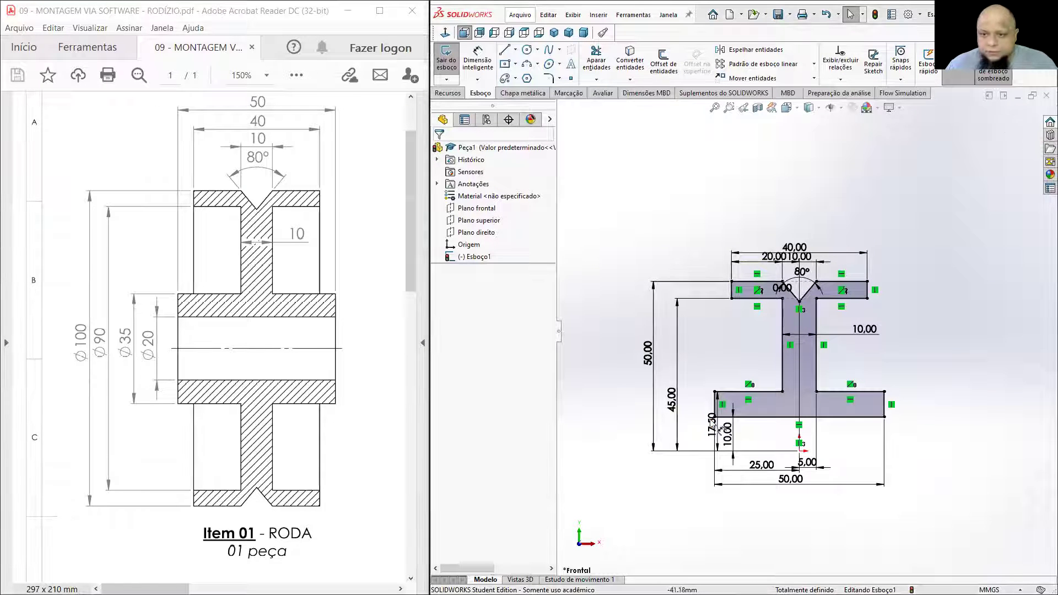
{"action": "scroll", "coordinate": [853, 352], "scroll_direction": "down", "scroll_amount": 2}
{"action": "scroll", "coordinate": [853, 353], "scroll_direction": "up", "scroll_amount": 3}
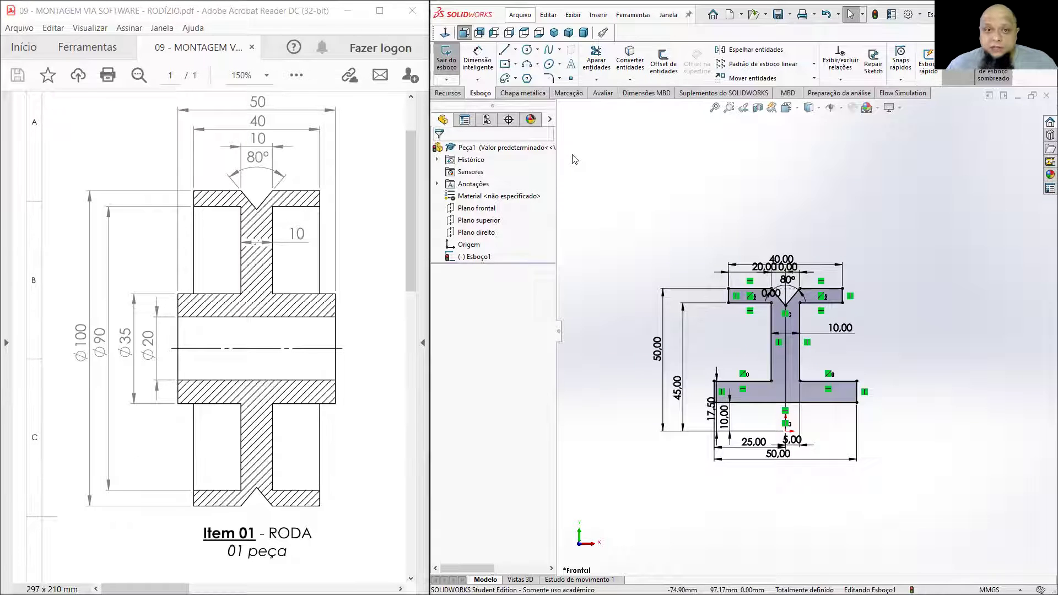
{"action": "left_click", "coordinate": [516, 51]}
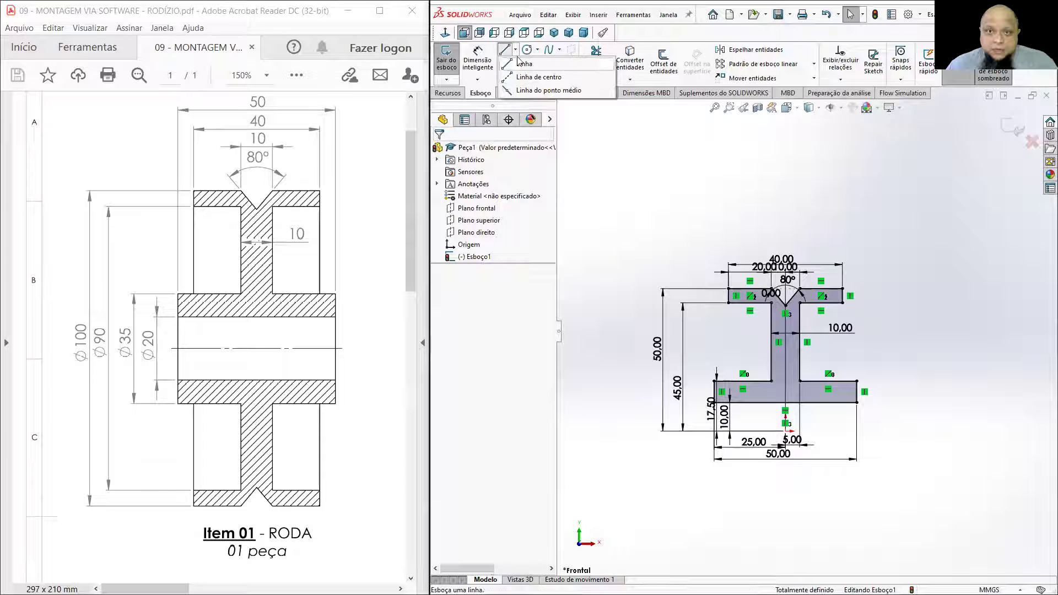
{"action": "left_click", "coordinate": [537, 77]}
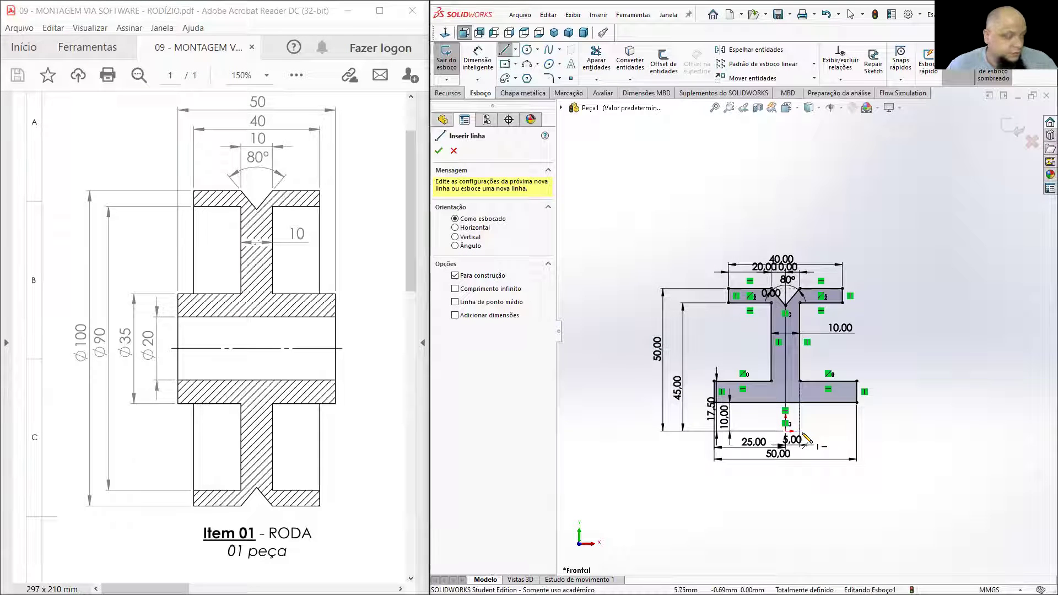
{"action": "scroll", "coordinate": [801, 433], "scroll_direction": "down", "scroll_amount": 2}
{"action": "left_click", "coordinate": [778, 419]}
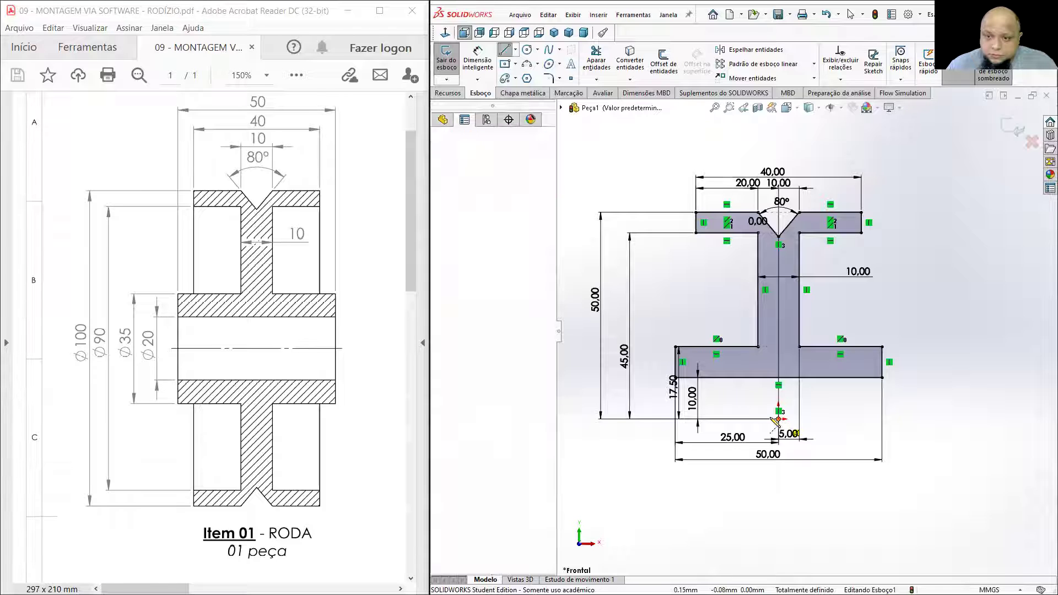
{"action": "left_click", "coordinate": [648, 419]}
{"action": "key", "text": "Escape"}
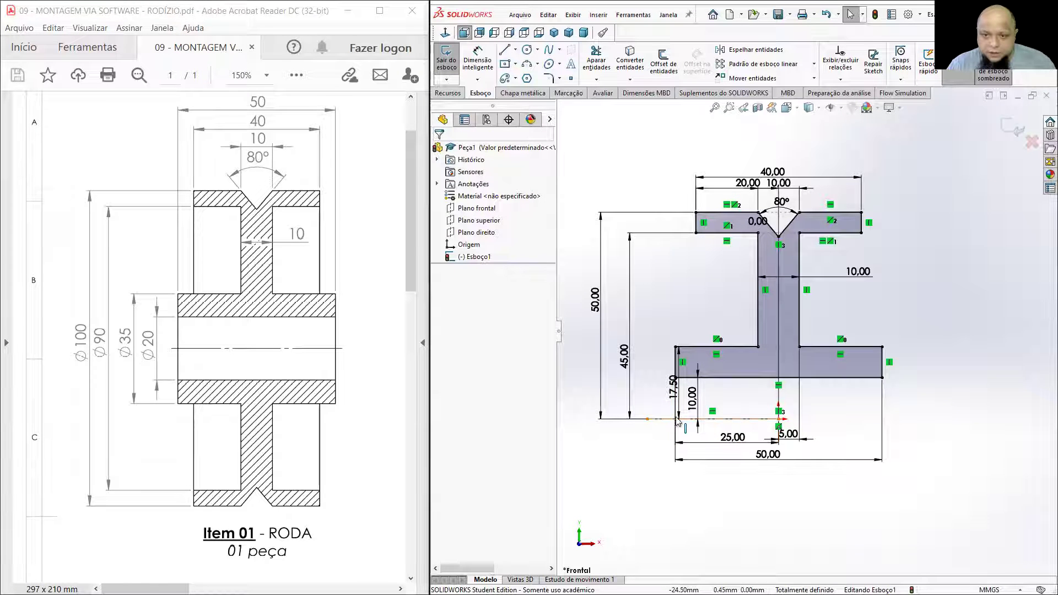
{"action": "left_click", "coordinate": [651, 419]}
{"action": "key", "text": "Delete"}
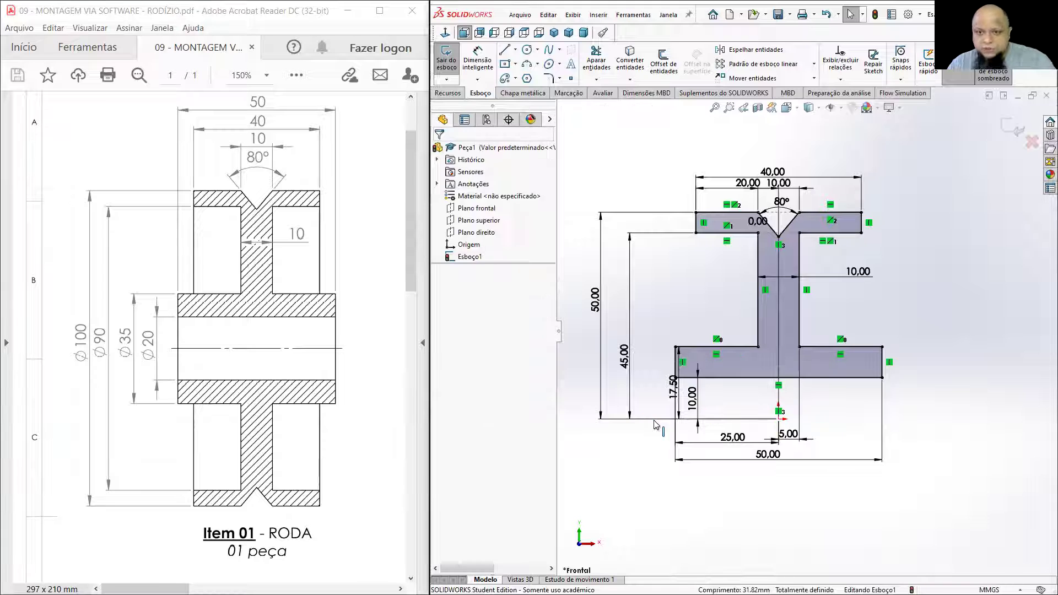
Step: Delete the vertical relation between the V-groove's lowest point and the origin, and move that point off-centre to the right
{"action": "scroll", "coordinate": [785, 266], "scroll_direction": "up", "scroll_amount": 2}
{"action": "scroll", "coordinate": [785, 265], "scroll_direction": "down", "scroll_amount": 3}
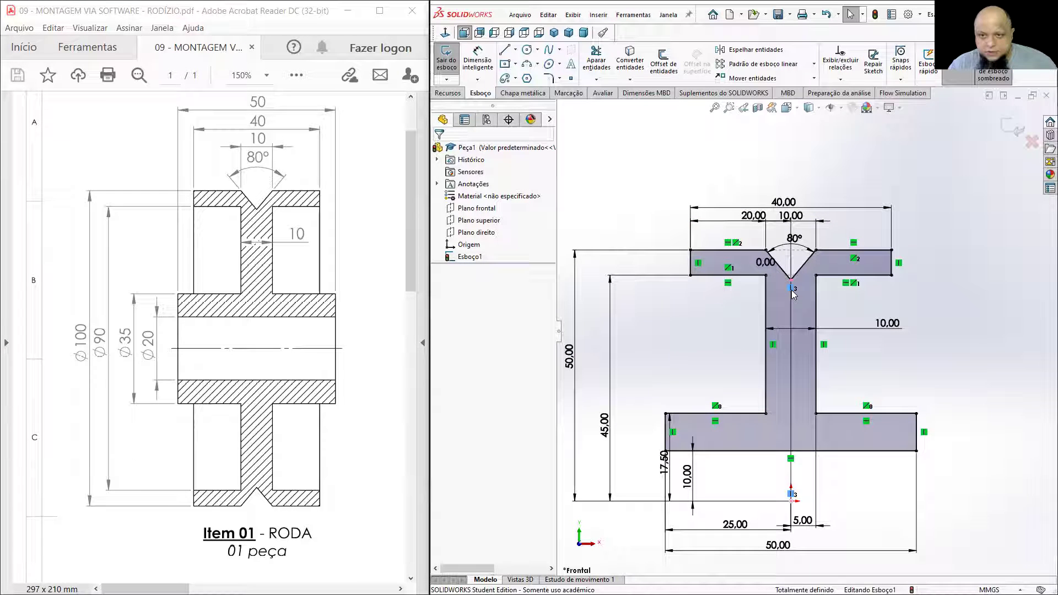
{"action": "left_click_drag", "start_coordinate": [791, 279], "coordinate": [801, 273]}
{"action": "scroll", "coordinate": [802, 273], "scroll_direction": "down", "scroll_amount": 3}
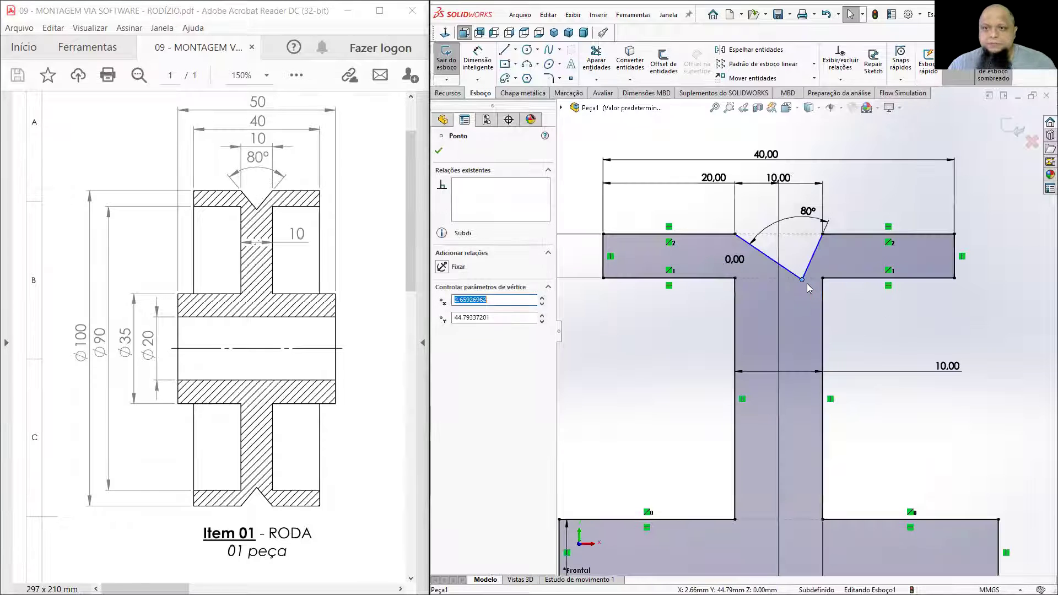
{"action": "left_click", "coordinate": [846, 311]}
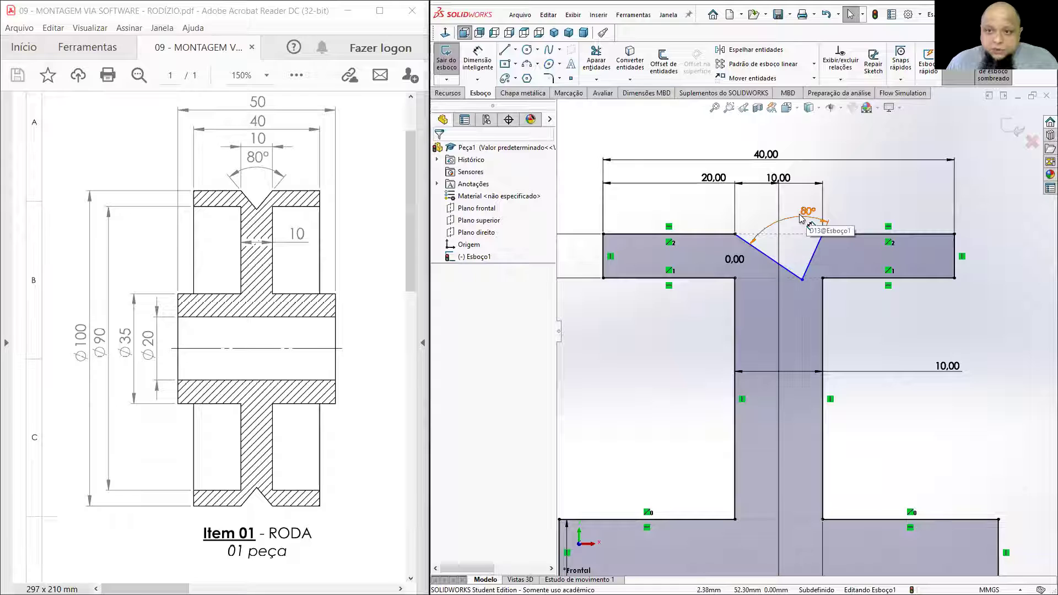
Step: Space out the 40 mm, 20 mm and 10 mm horizontal dimensions above the wheel's rim so they no longer crowd each other
{"action": "left_click_drag", "start_coordinate": [787, 180], "coordinate": [774, 125]}
{"action": "mouse_move", "coordinate": [714, 174]}
{"action": "left_mouse_down"}
{"action": "mouse_move", "coordinate": [715, 160]}
{"action": "mouse_move", "coordinate": [715, 182]}
{"action": "left_mouse_up"}
{"action": "left_click", "coordinate": [857, 170]}
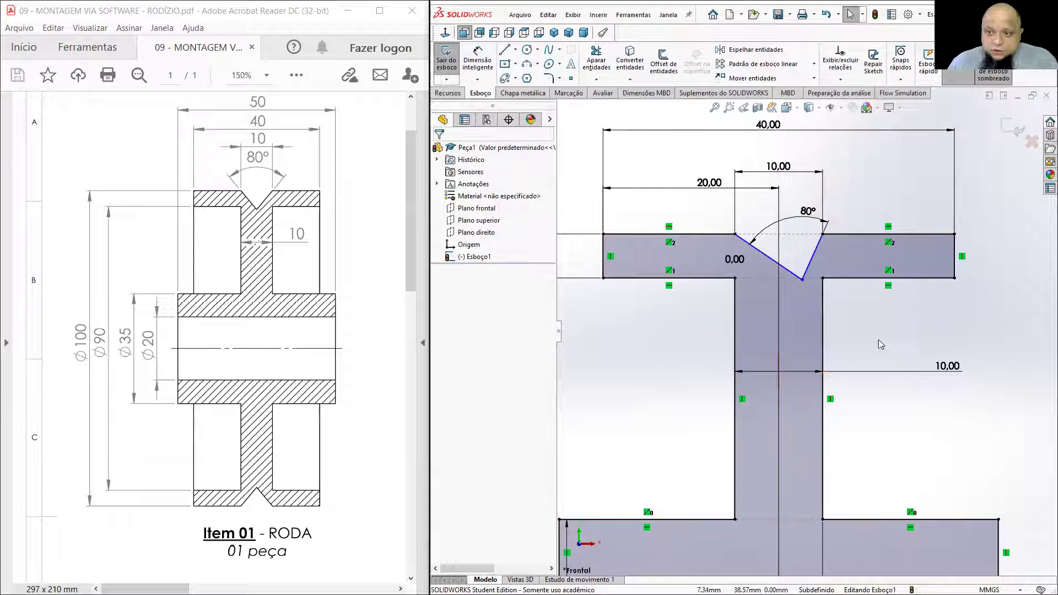
Step: Dimension the horizontal distance from the web's left edge to the V-groove's lowest point as 5 mm
{"action": "left_click", "coordinate": [489, 66]}
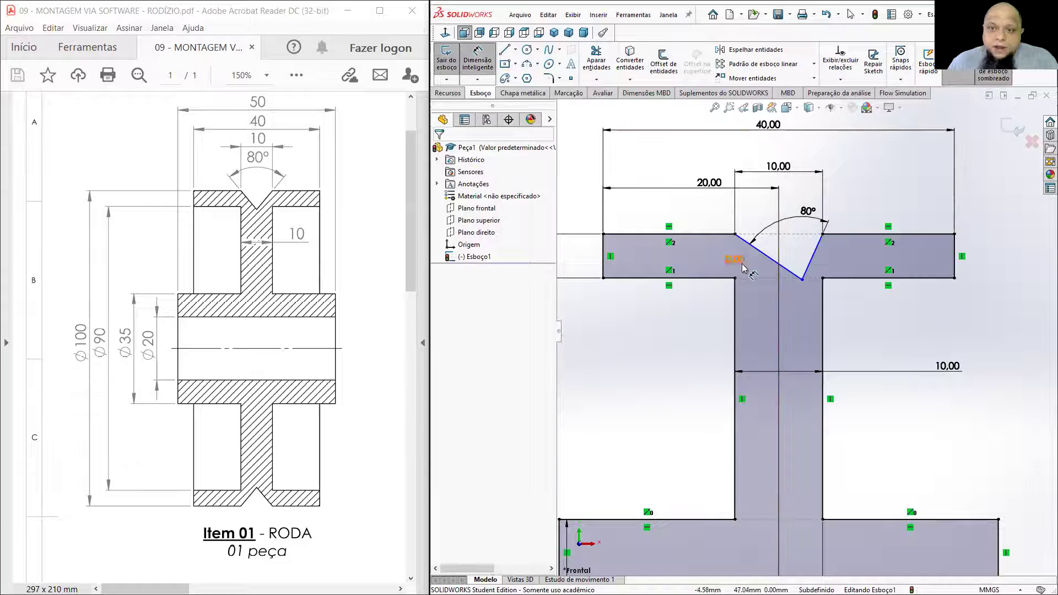
{"action": "left_click", "coordinate": [803, 279]}
{"action": "left_click", "coordinate": [738, 301]}
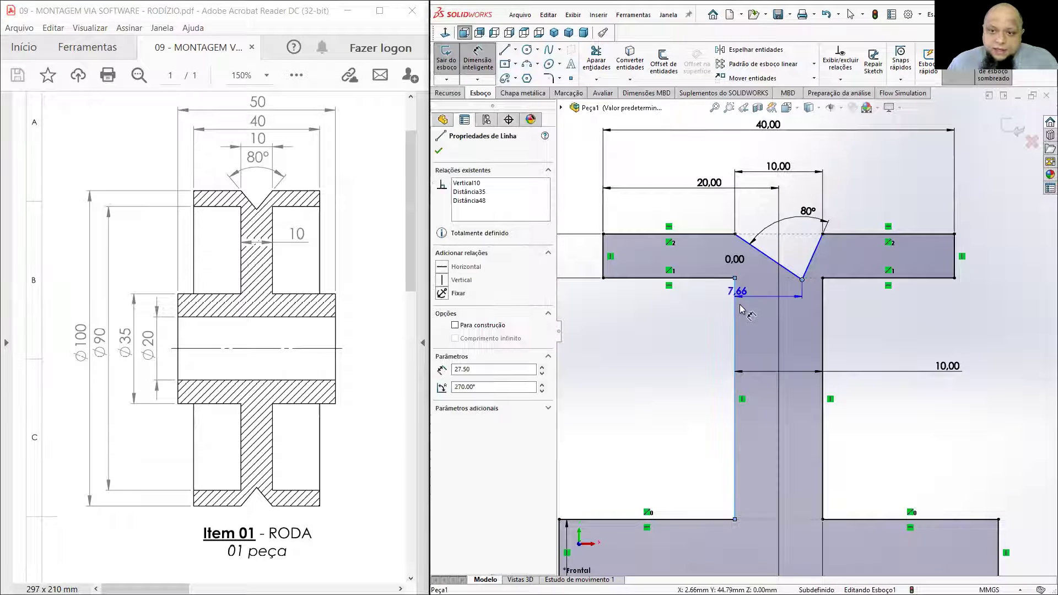
{"action": "left_click", "coordinate": [689, 339]}
{"action": "type", "text": "5"}
{"action": "key", "text": "Return"}
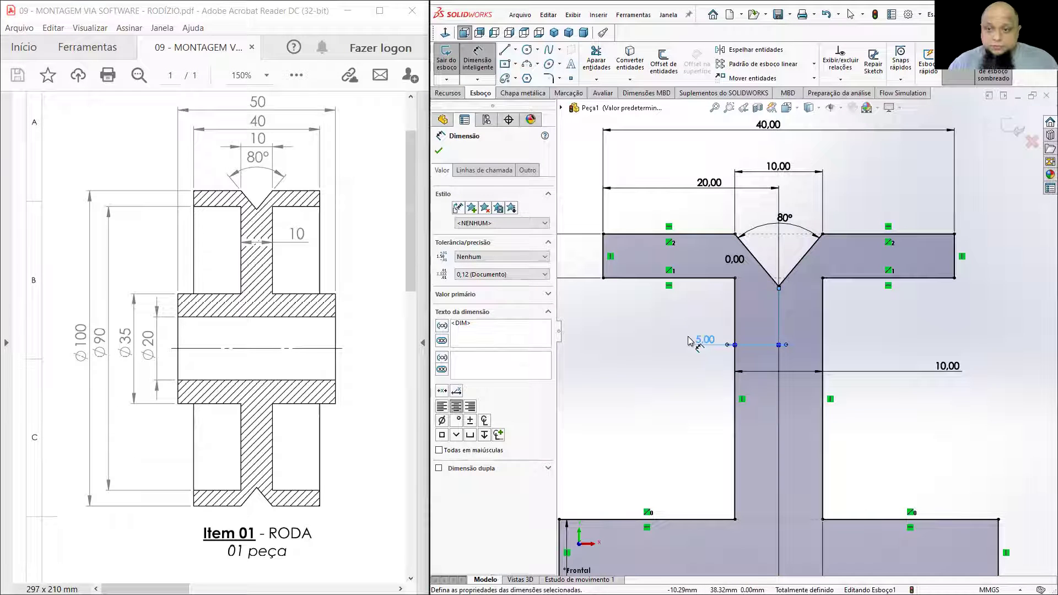
{"action": "key", "text": "Escape"}
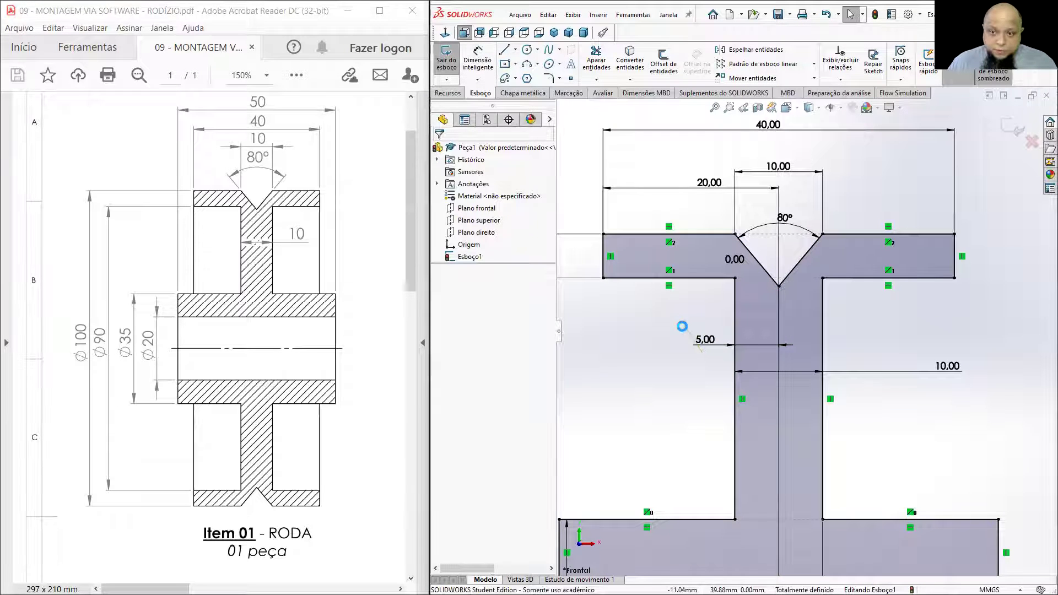
Step: Delete the 5 mm dimension locating the V-groove's lowest point and move that point off-centre to the right
{"action": "double_click", "coordinate": [703, 338]}
{"action": "key", "text": "Escape"}
{"action": "left_click", "coordinate": [706, 337]}
{"action": "key", "text": "Delete"}
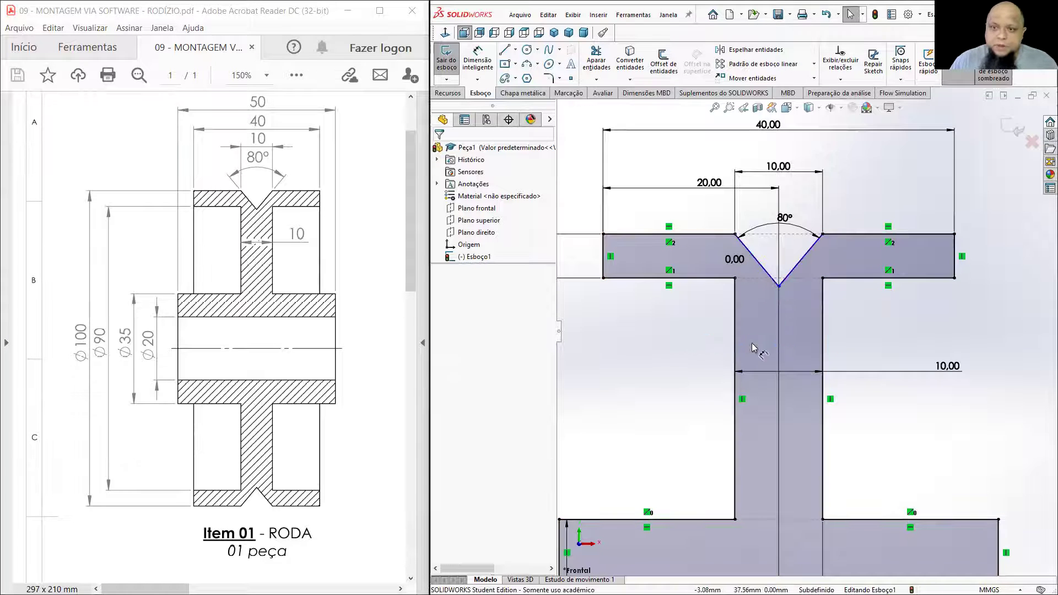
{"action": "left_click_drag", "start_coordinate": [779, 286], "coordinate": [803, 279]}
{"action": "left_click", "coordinate": [888, 328]}
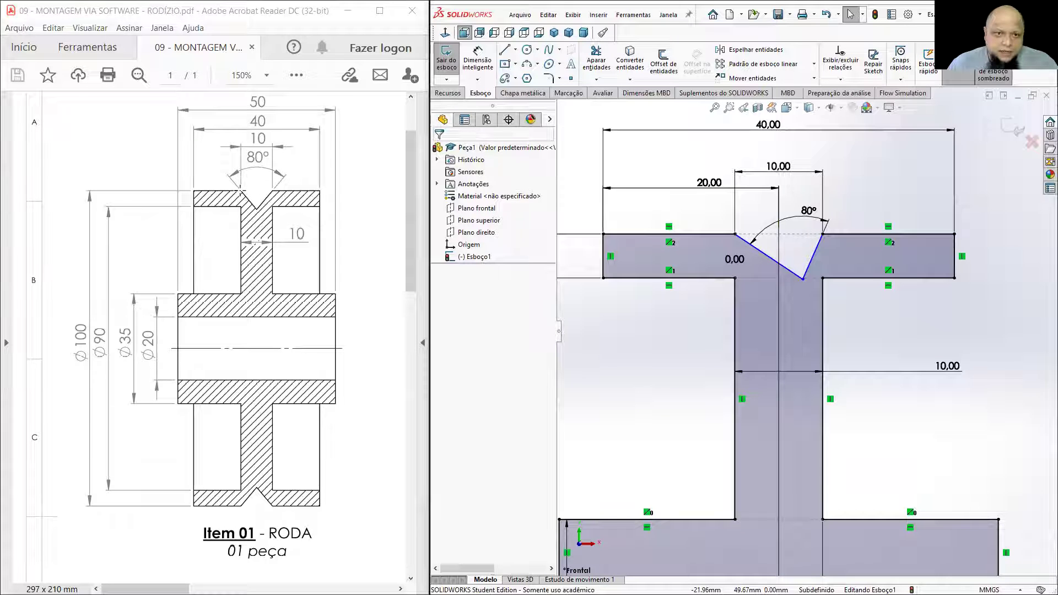
Step: Add a vertical relation between the V-groove's displaced lowest point and the origin
{"action": "scroll", "coordinate": [849, 292], "scroll_direction": "up", "scroll_amount": 5}
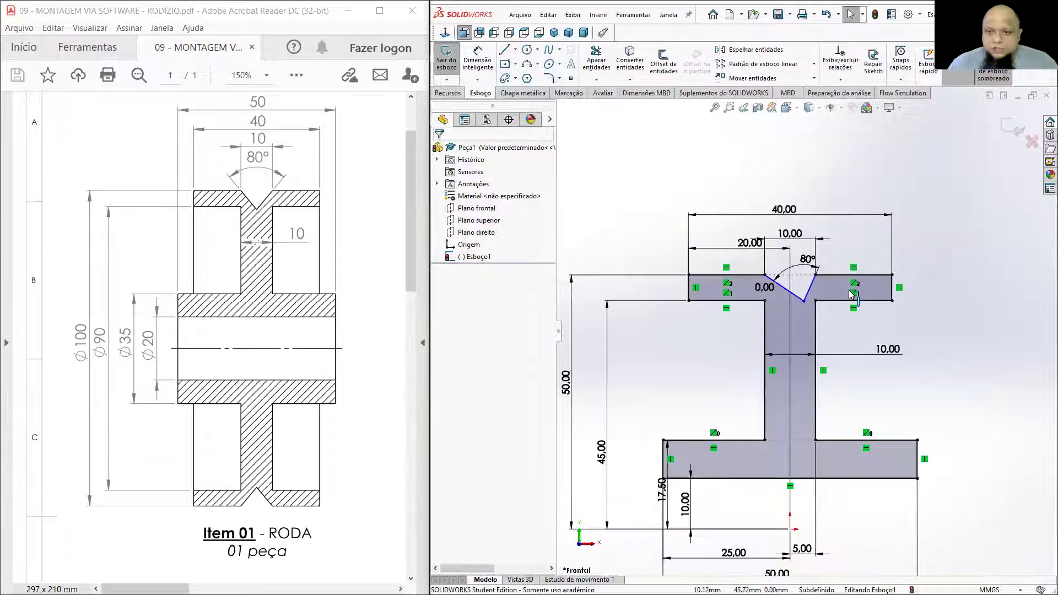
{"action": "scroll", "coordinate": [795, 470], "scroll_direction": "down", "scroll_amount": 6}
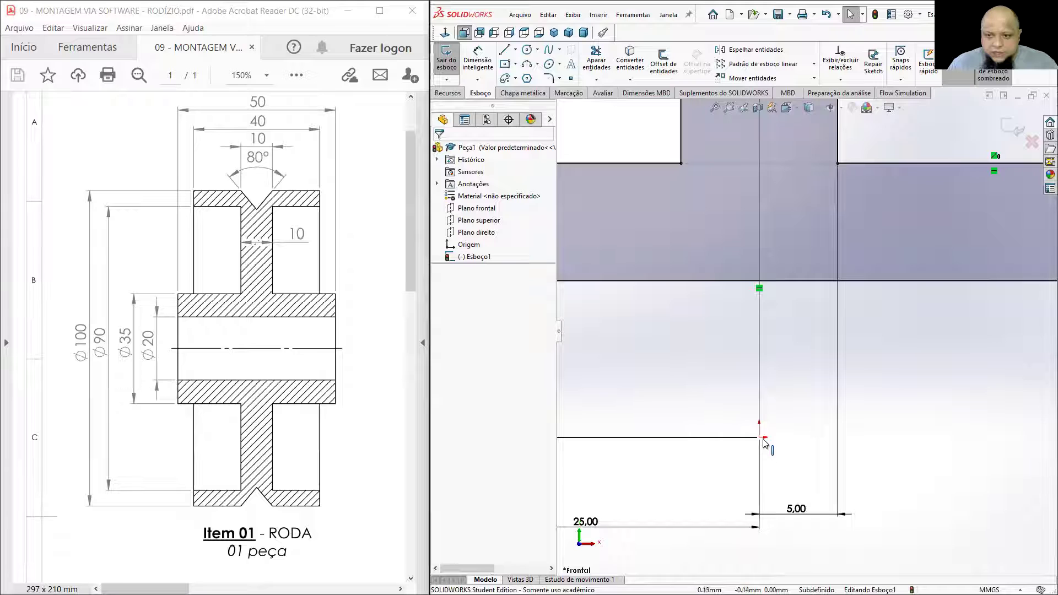
{"action": "scroll", "coordinate": [762, 441], "scroll_direction": "up", "scroll_amount": 5}
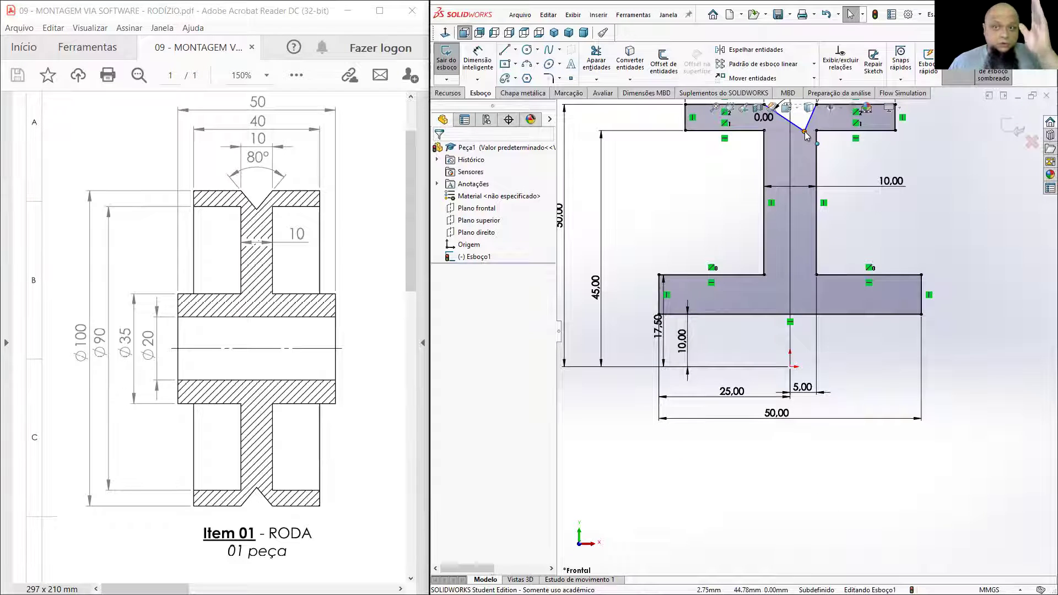
{"action": "left_click", "coordinate": [804, 132]}
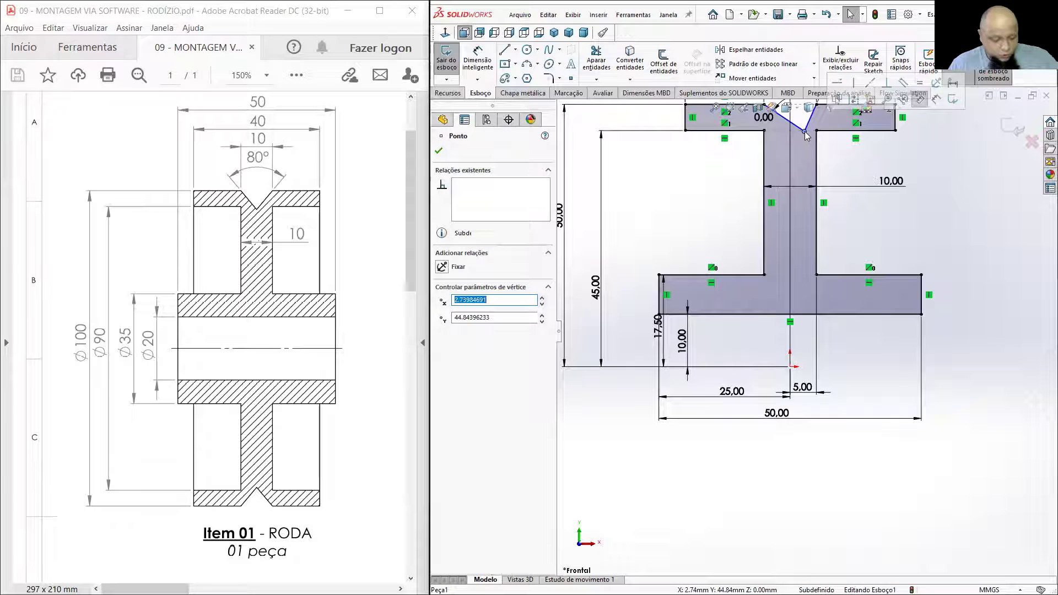
{"action": "left_click", "coordinate": [790, 367], "text": "ctrl"}
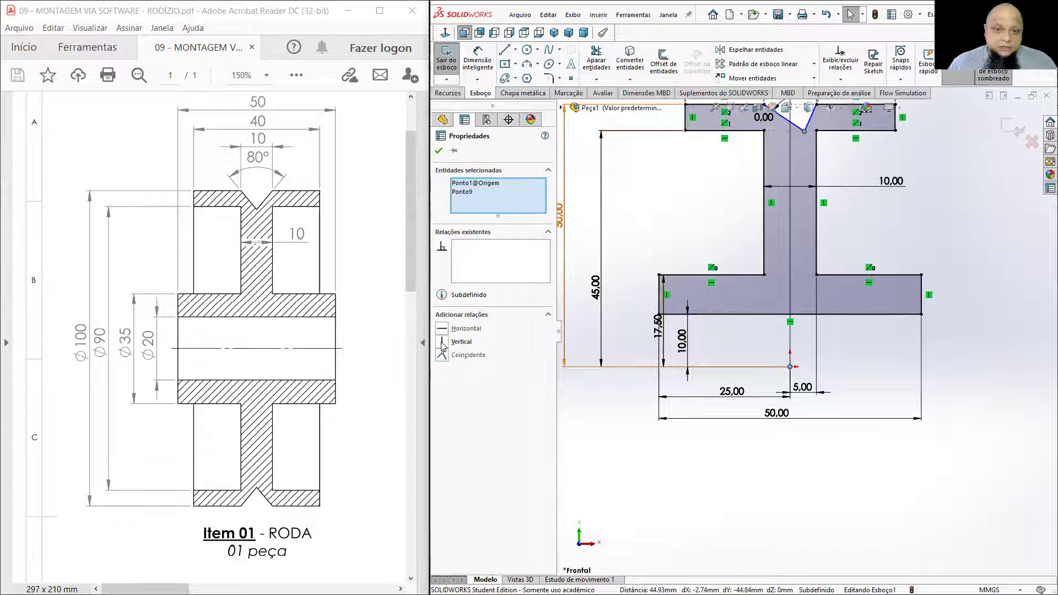
{"action": "left_click", "coordinate": [442, 345]}
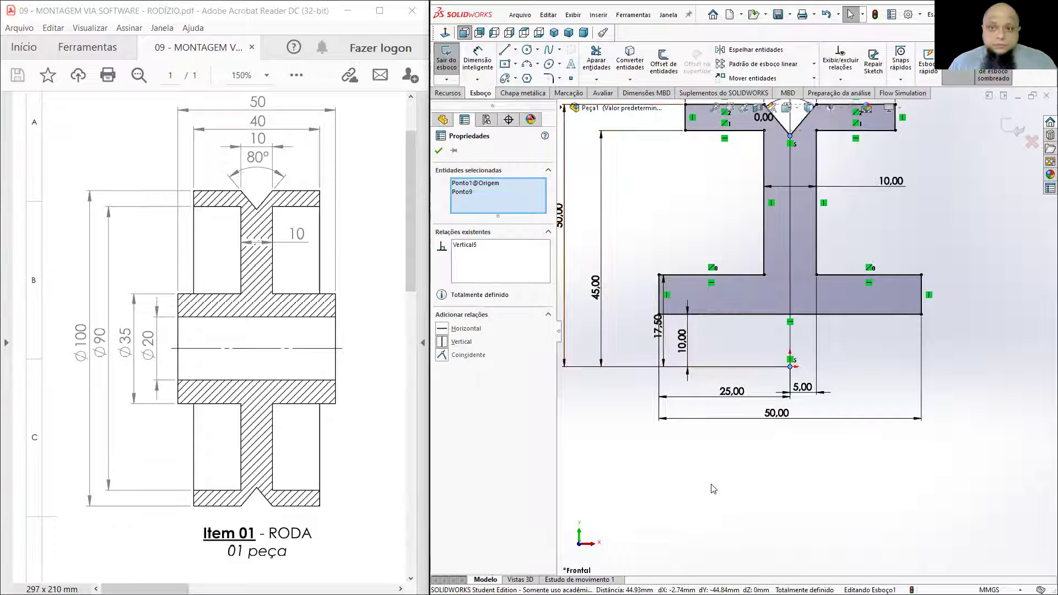
{"action": "left_click", "coordinate": [881, 222]}
Step: Examine the V-groove's lines and the whole wheel profile up close and from an angle, ending in the front view
{"action": "scroll", "coordinate": [881, 222], "scroll_direction": "up", "scroll_amount": 3}
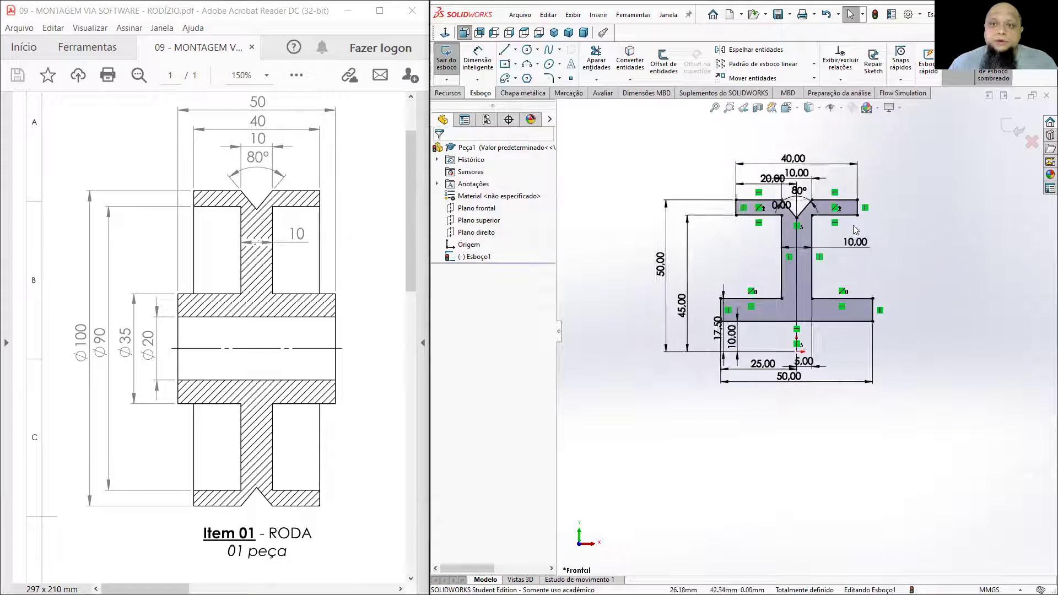
{"action": "scroll", "coordinate": [801, 192], "scroll_direction": "down", "scroll_amount": 7}
{"action": "left_click", "coordinate": [810, 292]}
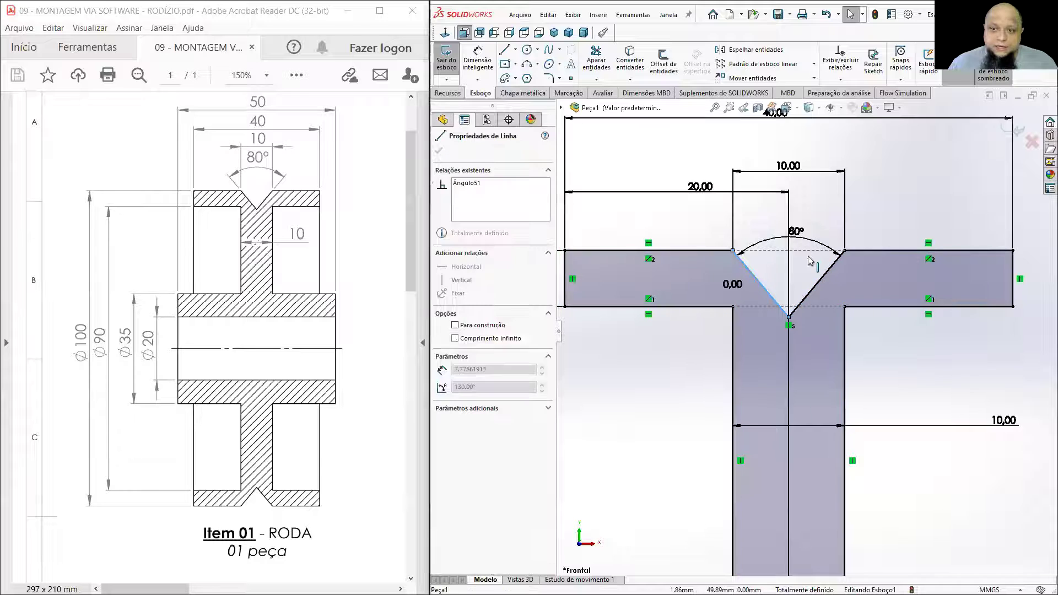
{"action": "left_click", "coordinate": [908, 360]}
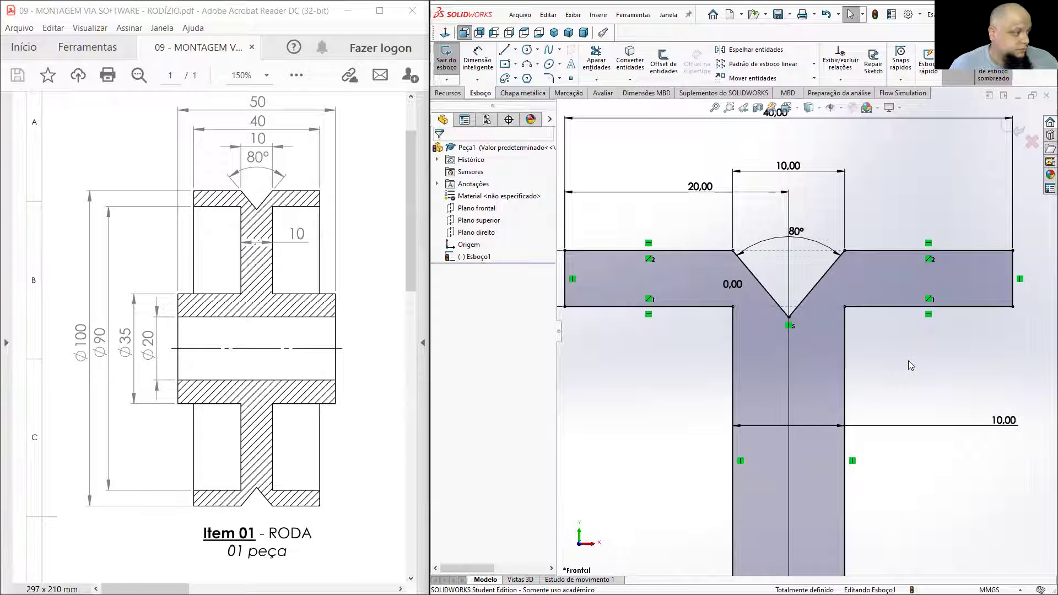
{"action": "scroll", "coordinate": [910, 365], "scroll_direction": "up", "scroll_amount": 5}
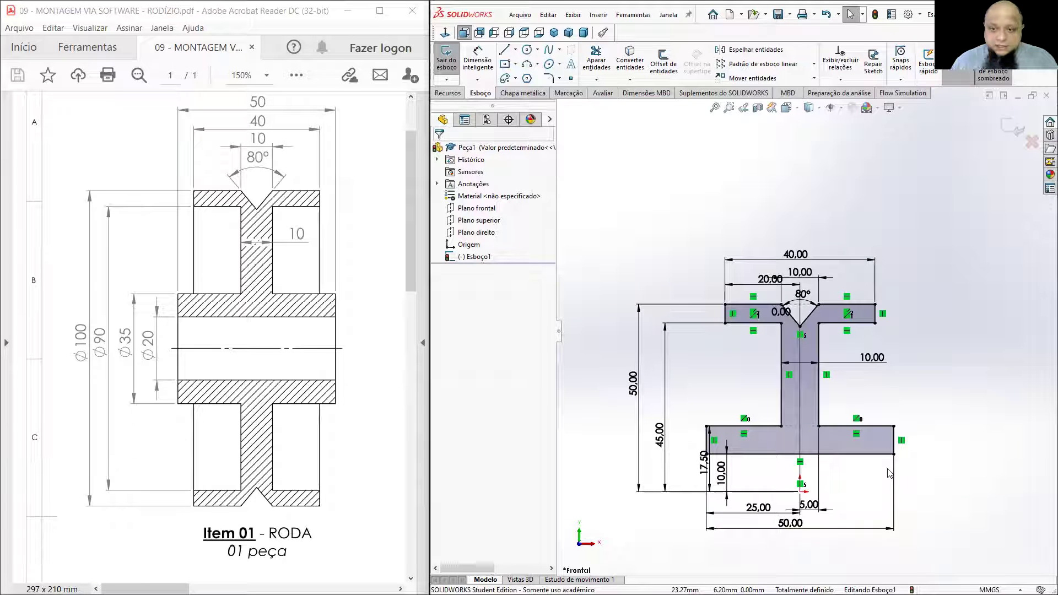
{"action": "scroll", "coordinate": [904, 486], "scroll_direction": "up", "scroll_amount": 4}
{"action": "middle_click_drag", "start_coordinate": [827, 330], "coordinate": [792, 348]}
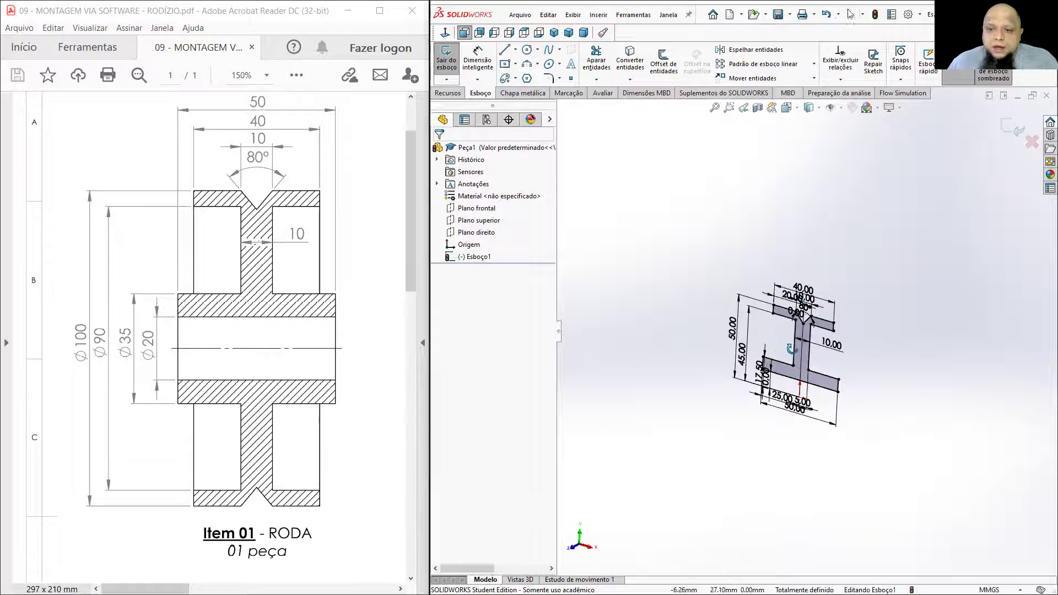
{"action": "scroll", "coordinate": [810, 308], "scroll_direction": "down", "scroll_amount": 6}
{"action": "scroll", "coordinate": [813, 306], "scroll_direction": "up", "scroll_amount": 2}
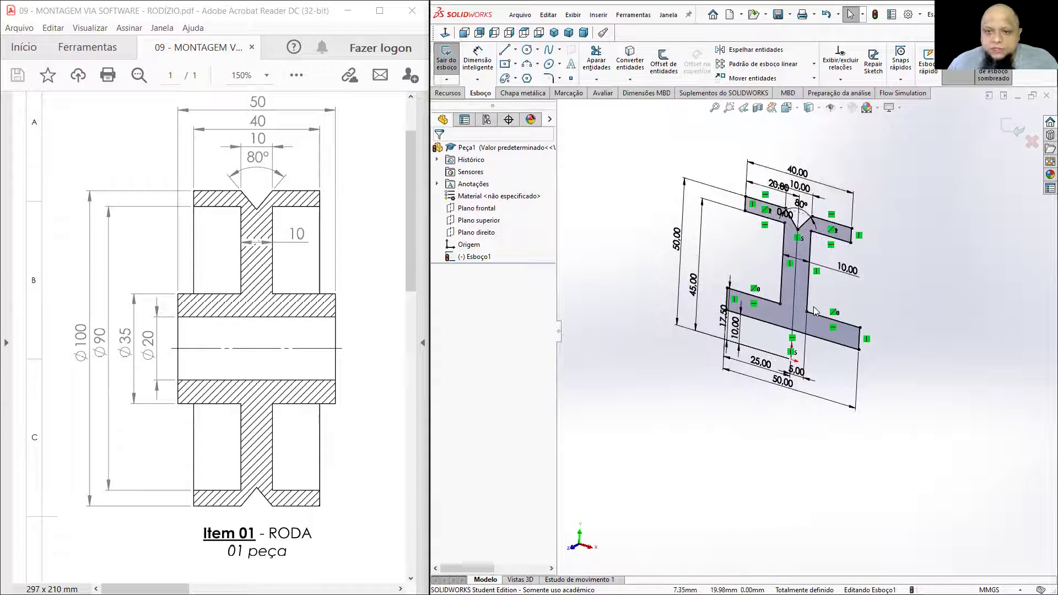
{"action": "left_click", "coordinate": [465, 32]}
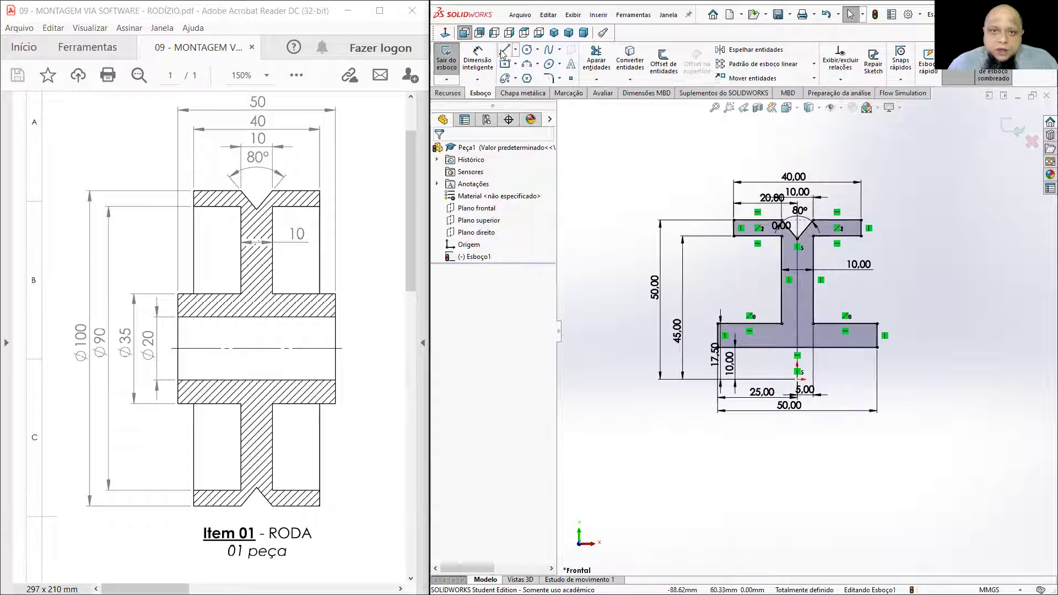
Step: Draw a slightly inclined construction centerline about 37 mm long from the origin, extending past the hub's right end
{"action": "left_click", "coordinate": [517, 50]}
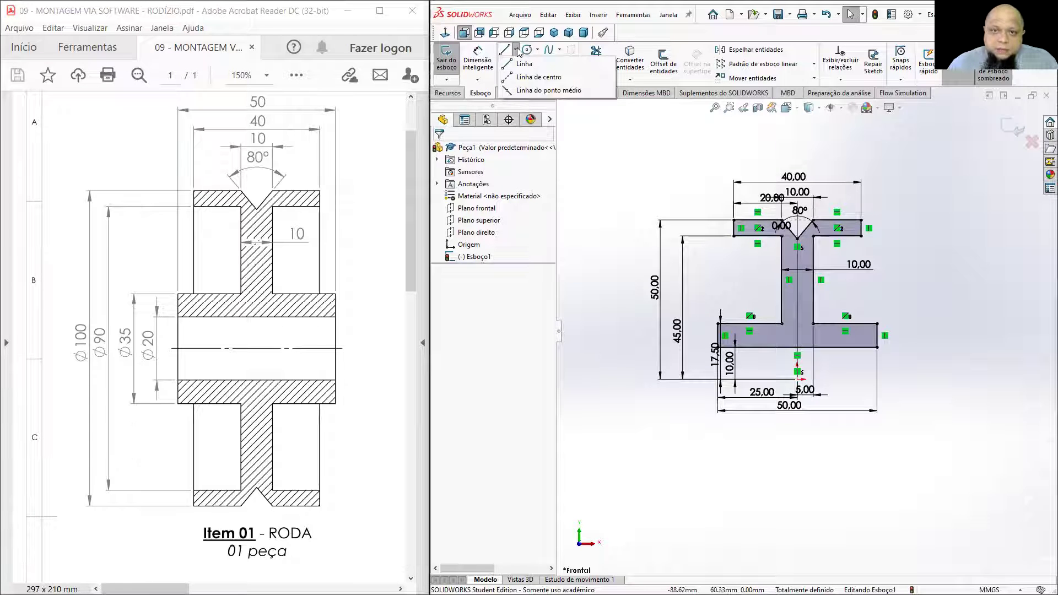
{"action": "left_click", "coordinate": [524, 76]}
{"action": "scroll", "coordinate": [800, 379], "scroll_direction": "down", "scroll_amount": 5}
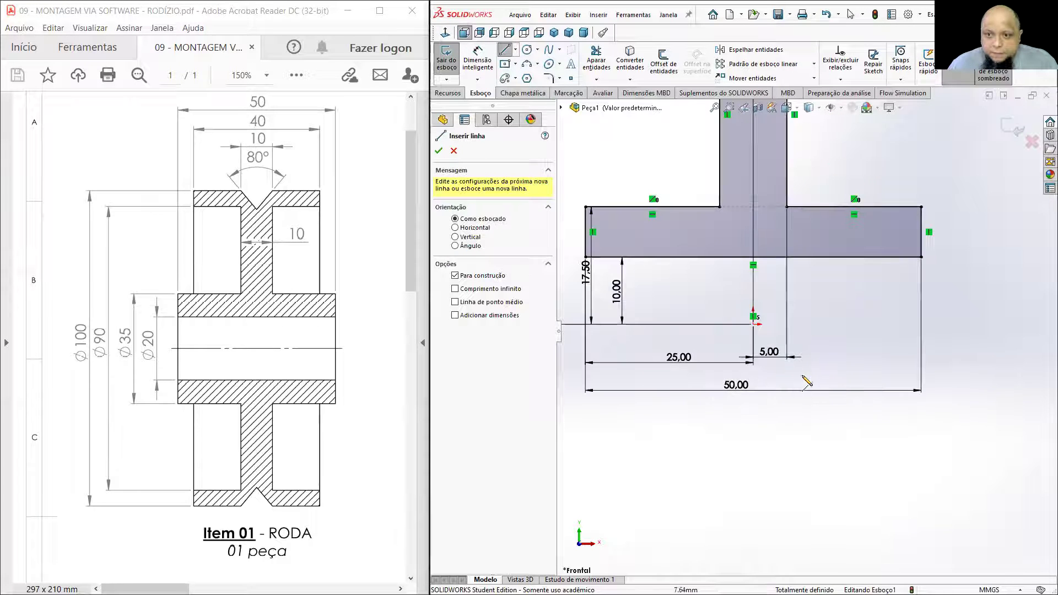
{"action": "left_click", "coordinate": [753, 324]}
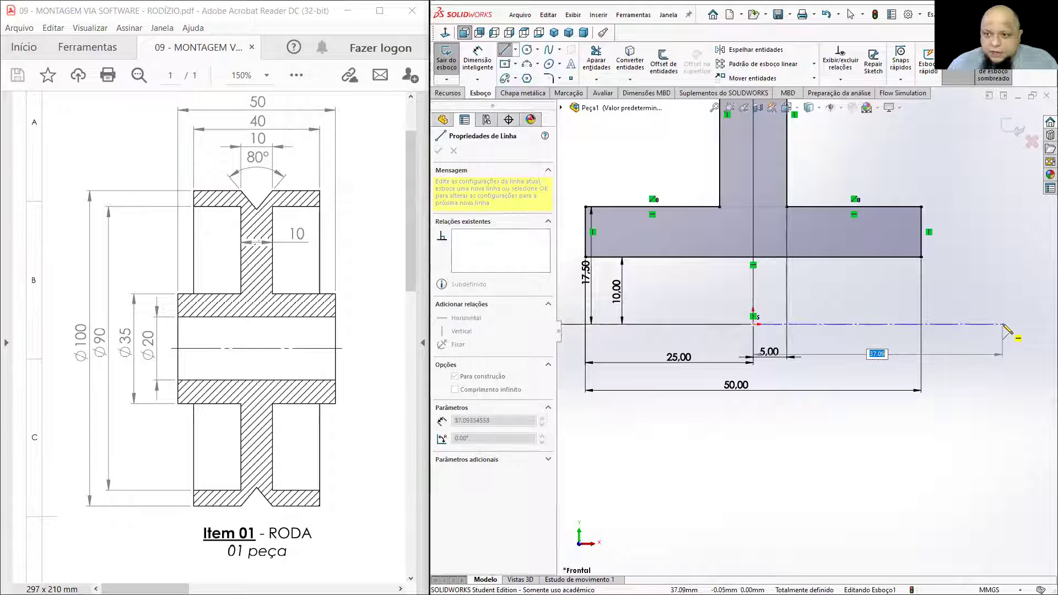
{"action": "left_click", "coordinate": [998, 303]}
{"action": "key", "text": "Escape"}
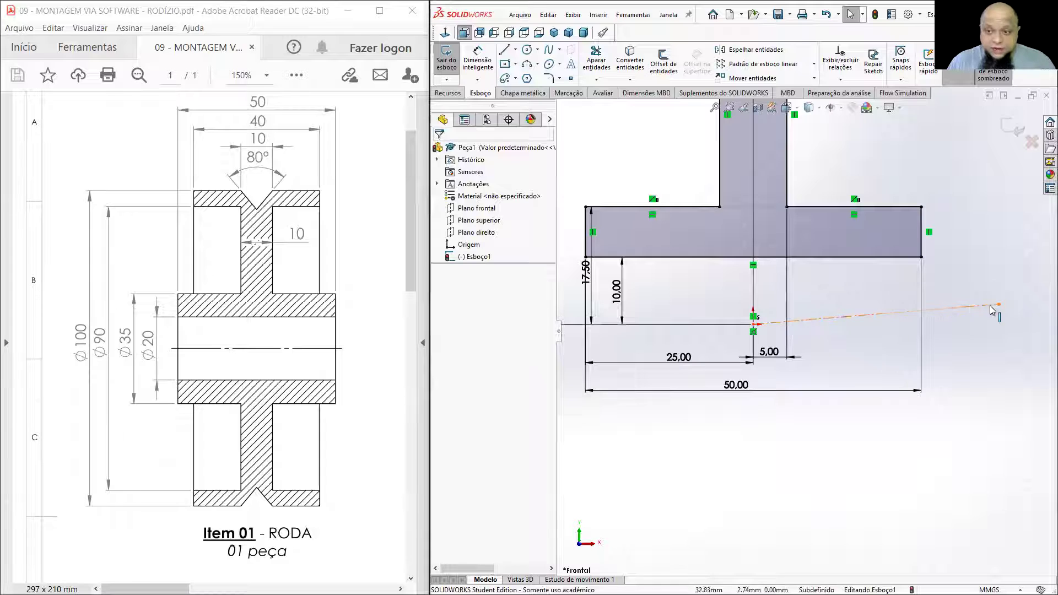
Step: Make the centerline horizontal and shorten it to about 32 mm by moving its free endpoint
{"action": "right_click", "coordinate": [906, 313]}
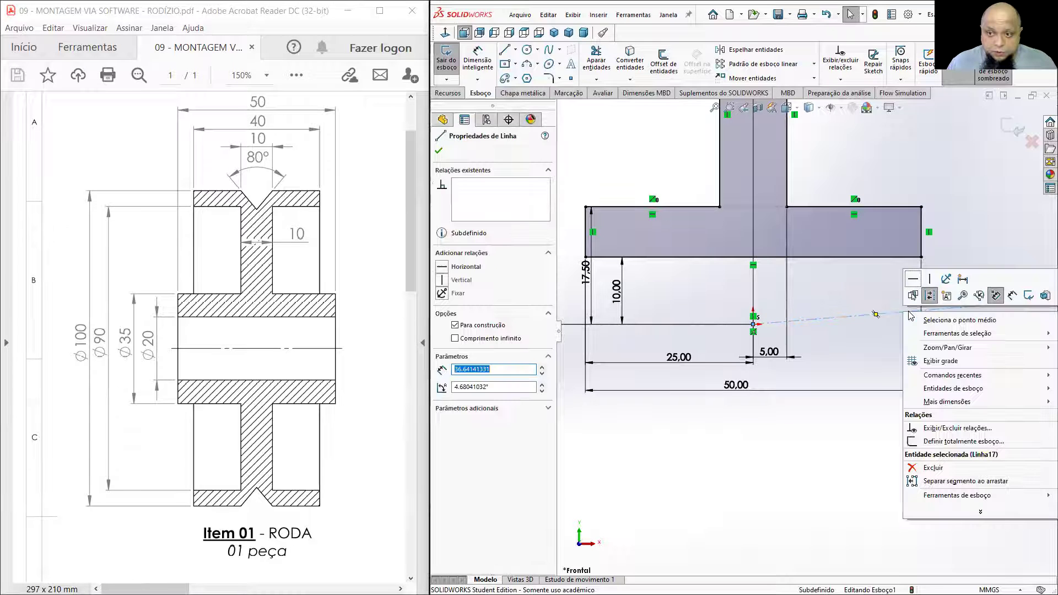
{"action": "left_click", "coordinate": [915, 279]}
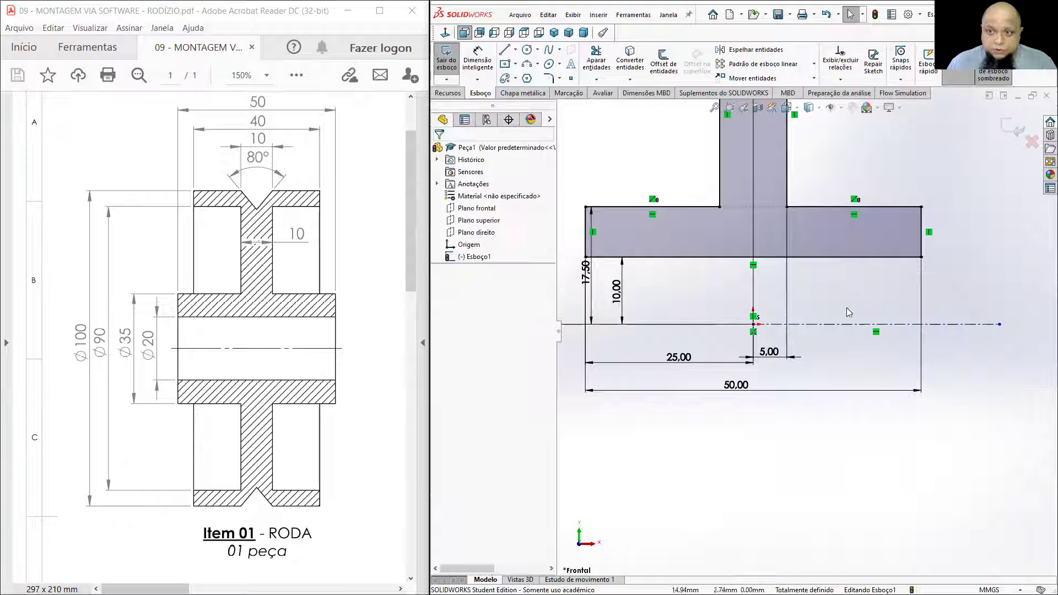
{"action": "left_click_drag", "start_coordinate": [1000, 327], "coordinate": [968, 330]}
{"action": "left_click", "coordinate": [960, 361]}
{"action": "scroll", "coordinate": [946, 356], "scroll_direction": "up", "scroll_amount": 2}
{"action": "scroll", "coordinate": [946, 356], "scroll_direction": "up", "scroll_amount": 1}
{"action": "mouse_move", "coordinate": [944, 357]}
{"action": "middle_mouse_down"}
{"action": "mouse_move", "coordinate": [897, 371]}
{"action": "mouse_move", "coordinate": [869, 323]}
{"action": "middle_mouse_up"}
{"action": "scroll", "coordinate": [880, 343], "scroll_direction": "up", "scroll_amount": 2}
{"action": "mouse_move", "coordinate": [812, 263]}
{"action": "middle_mouse_down"}
{"action": "mouse_move", "coordinate": [812, 236]}
{"action": "mouse_move", "coordinate": [760, 267]}
{"action": "mouse_move", "coordinate": [782, 243]}
{"action": "middle_mouse_up"}
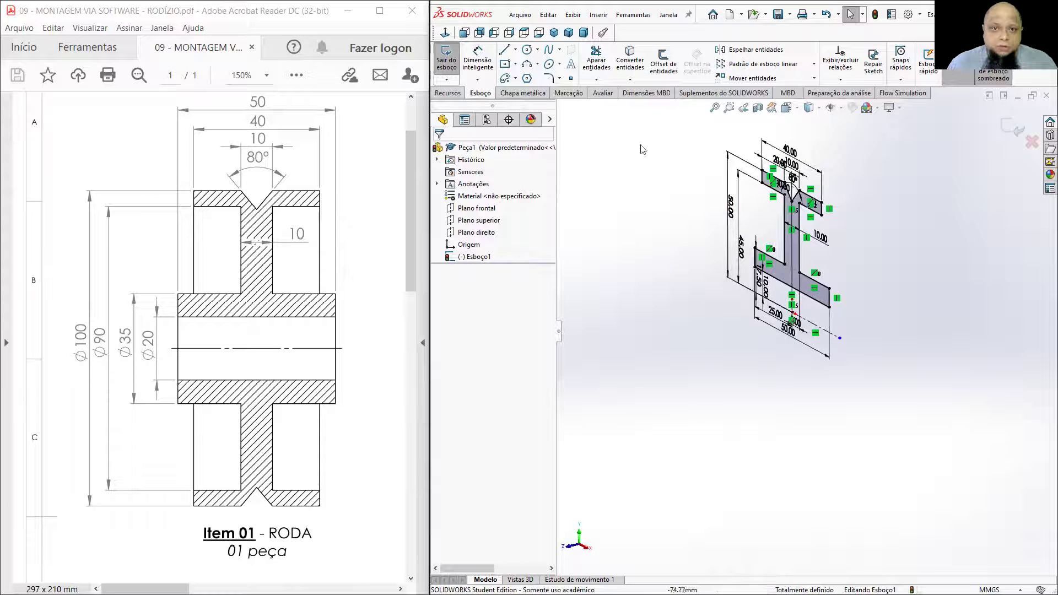
{"action": "left_click", "coordinate": [448, 93]}
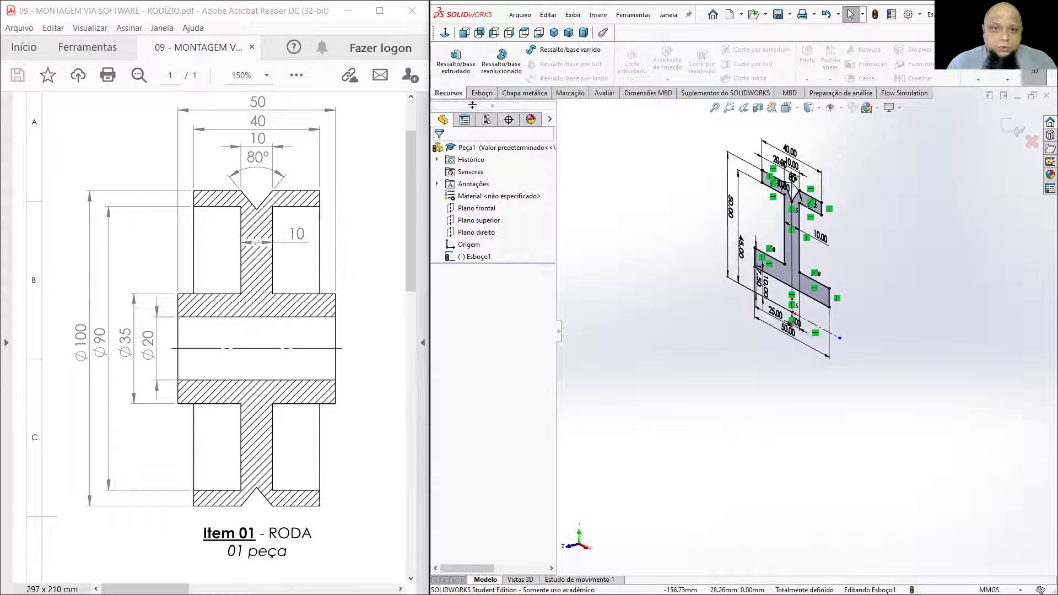
{"action": "left_click", "coordinate": [453, 60]}
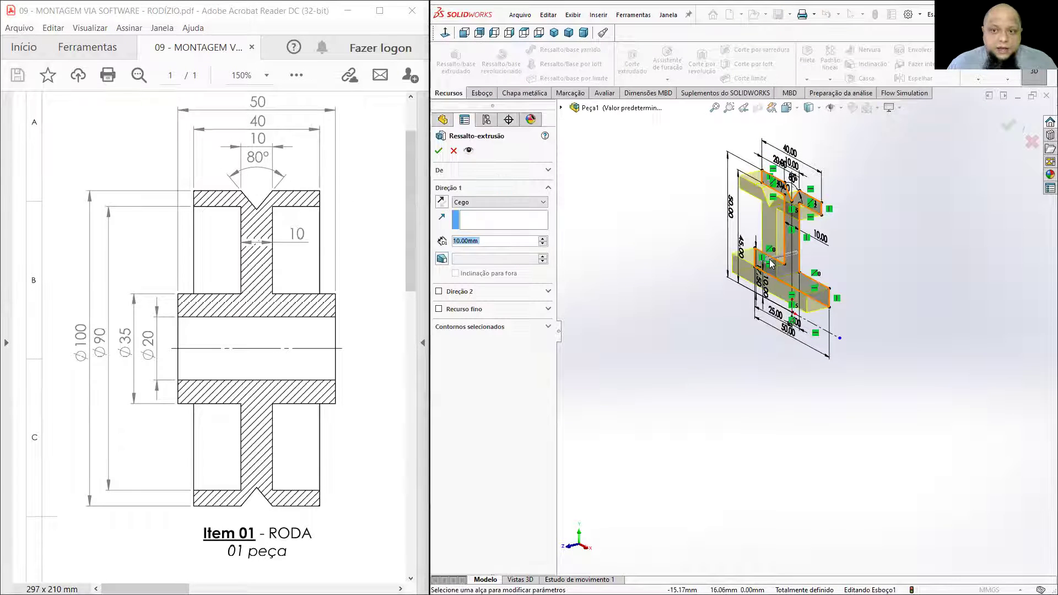
{"action": "left_click_drag", "start_coordinate": [770, 259], "coordinate": [722, 280]}
{"action": "scroll", "coordinate": [723, 281], "scroll_direction": "down", "scroll_amount": 3}
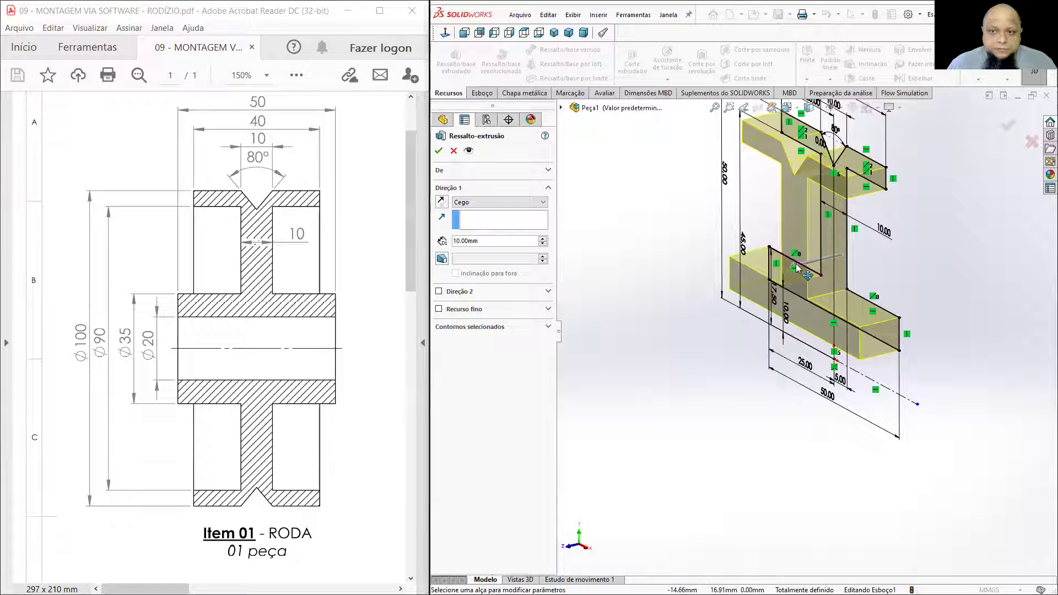
{"action": "left_click", "coordinate": [785, 270]}
{"action": "left_click", "coordinate": [574, 305]}
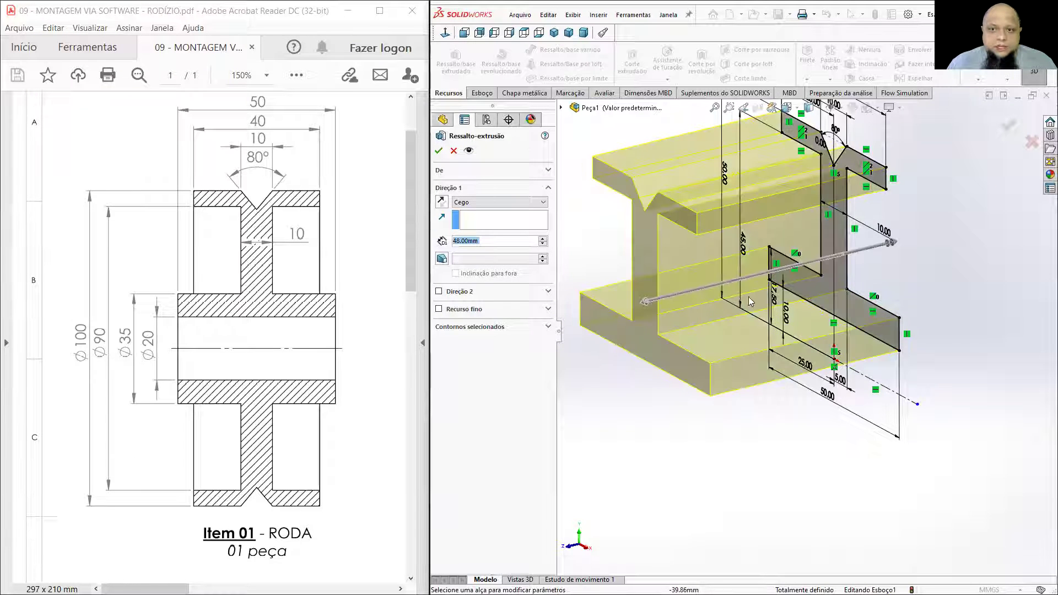
{"action": "scroll", "coordinate": [754, 301], "scroll_direction": "up", "scroll_amount": 2}
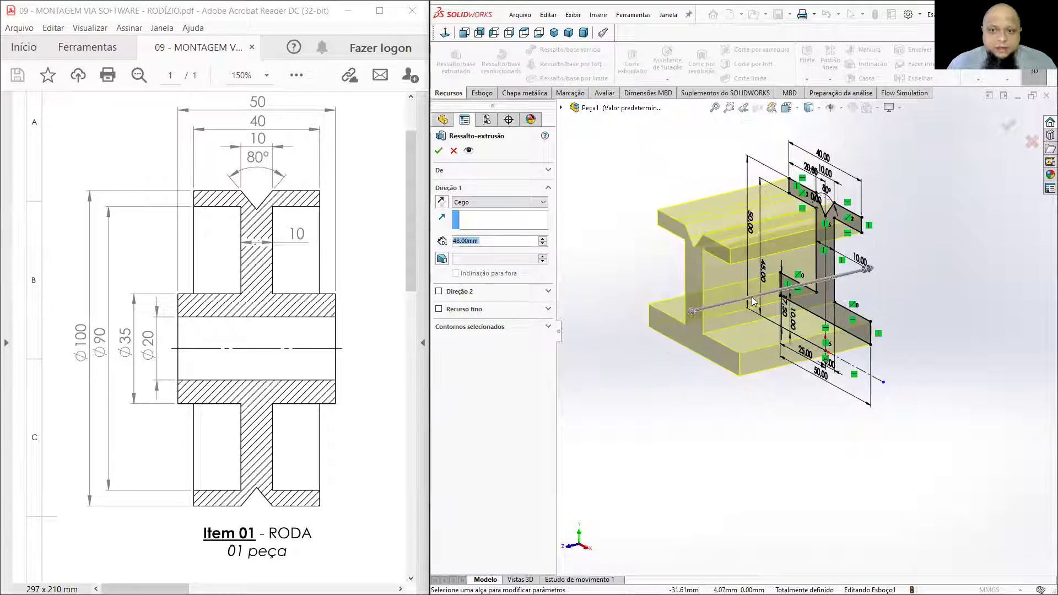
{"action": "left_click", "coordinate": [454, 150]}
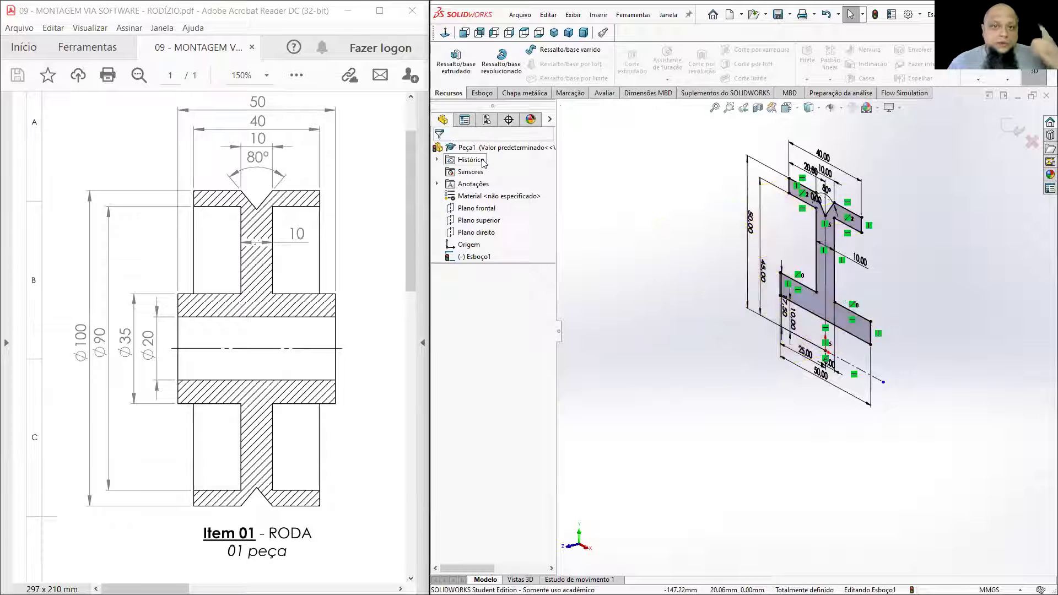
Step: Start a 360° Revolve of the wheel profile and clear the preselected axis of revolution
{"action": "left_click", "coordinate": [502, 59]}
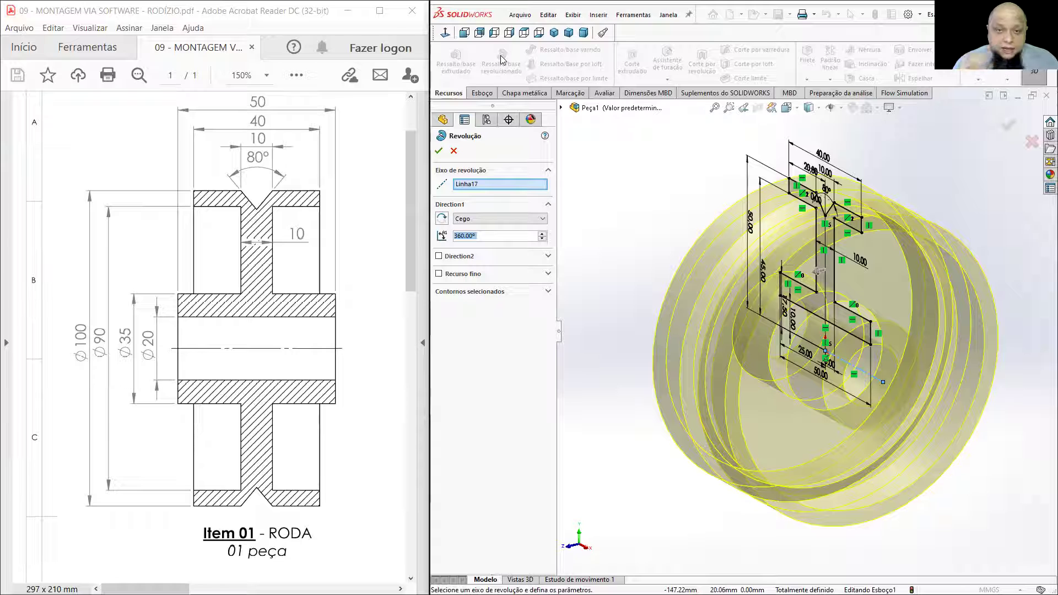
{"action": "right_click", "coordinate": [493, 188]}
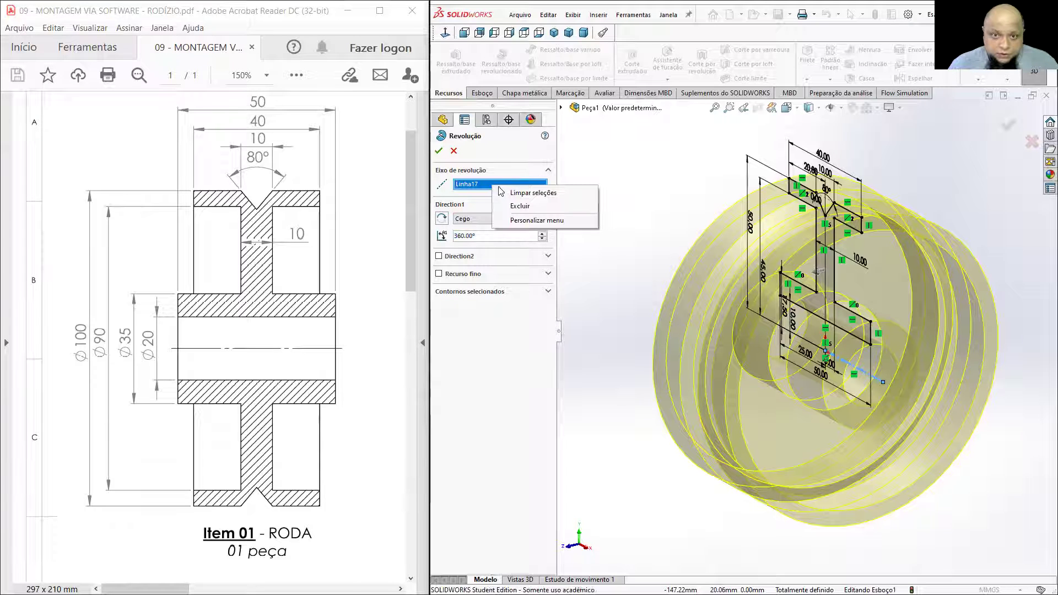
{"action": "left_click", "coordinate": [529, 205]}
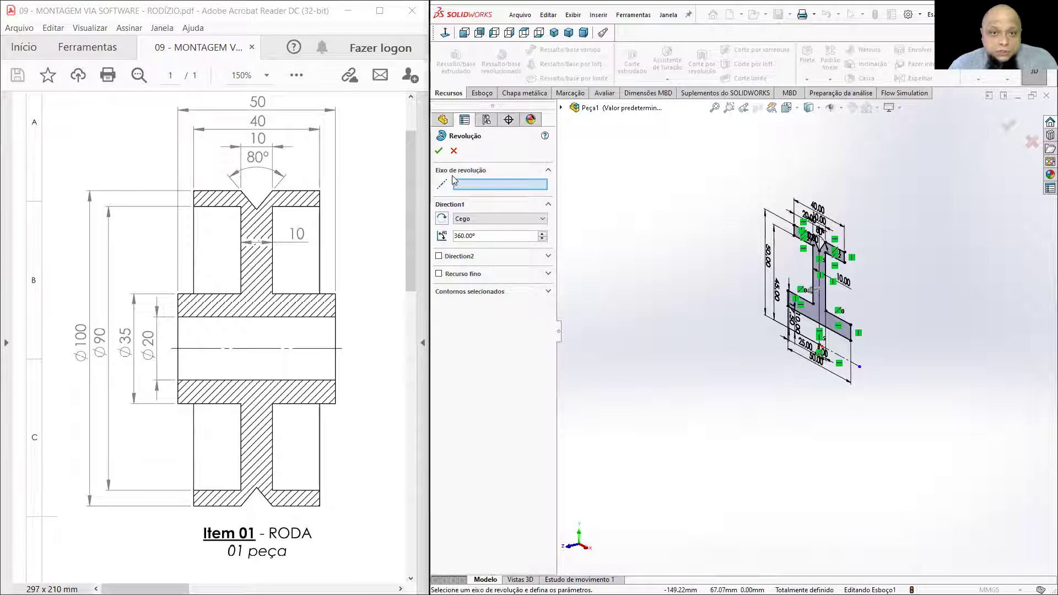
Step: Try the hub profile's lower horizontal line as the axis of revolution, inspect the preview, and clear that axis
{"action": "scroll", "coordinate": [893, 413], "scroll_direction": "down", "scroll_amount": 5}
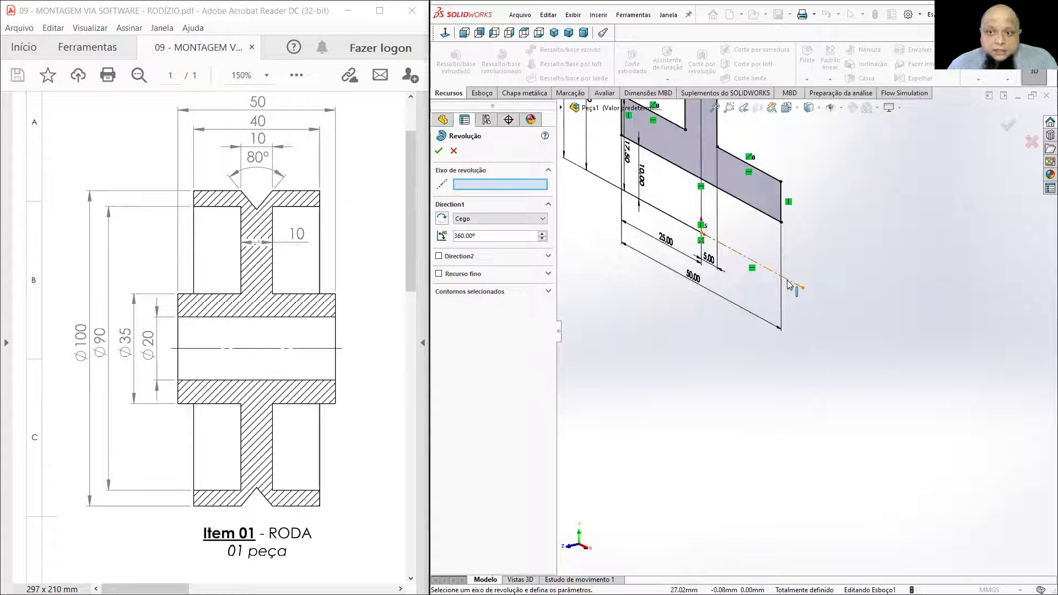
{"action": "scroll", "coordinate": [843, 324], "scroll_direction": "up", "scroll_amount": 4}
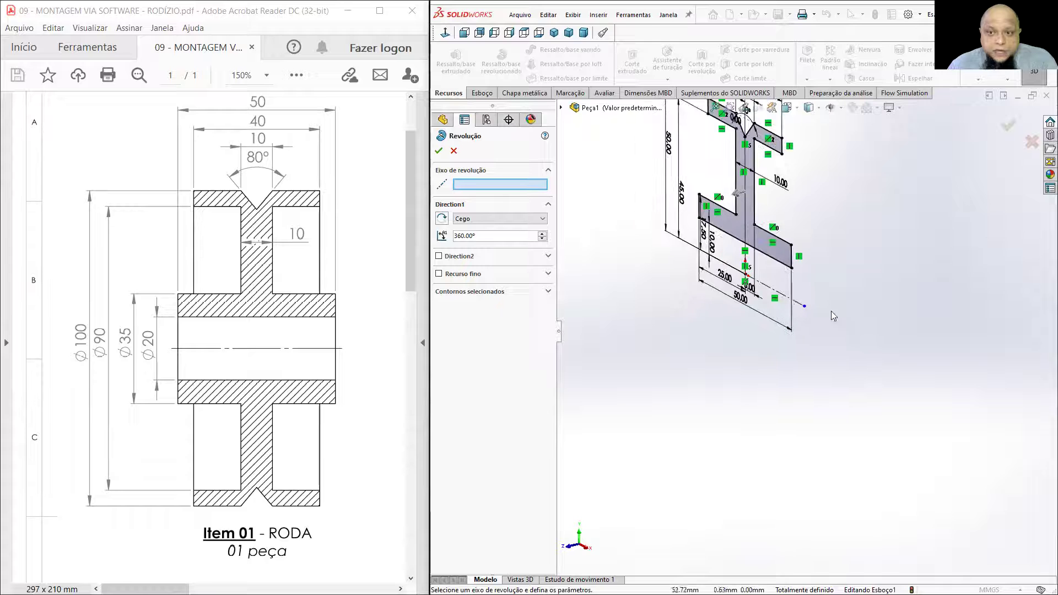
{"action": "left_click", "coordinate": [773, 259]}
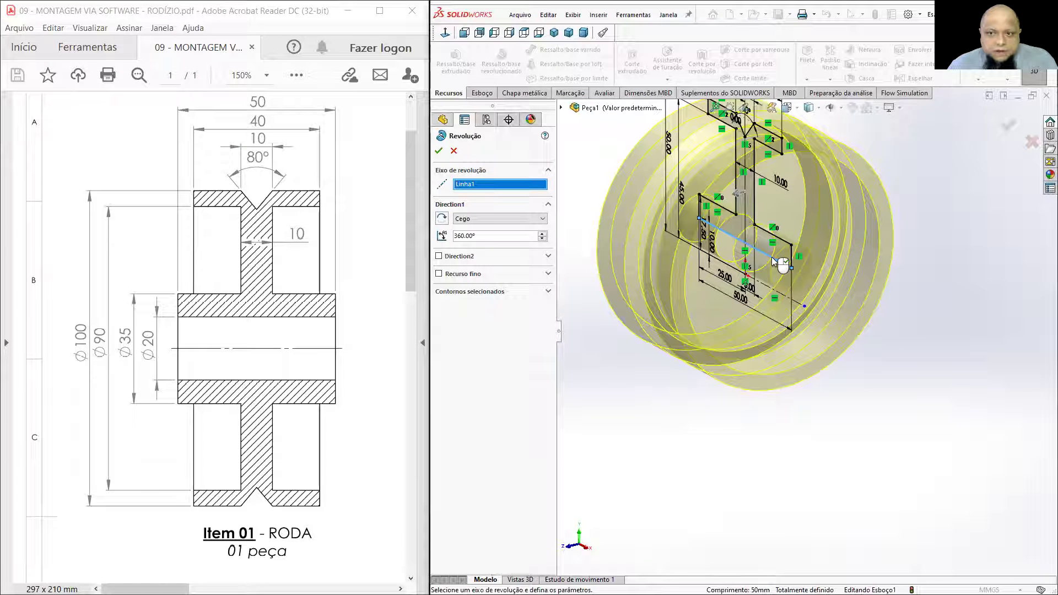
{"action": "mouse_move", "coordinate": [775, 256]}
{"action": "middle_mouse_down"}
{"action": "mouse_move", "coordinate": [754, 244]}
{"action": "mouse_move", "coordinate": [775, 256]}
{"action": "middle_mouse_up"}
{"action": "scroll", "coordinate": [776, 265], "scroll_direction": "down", "scroll_amount": 2}
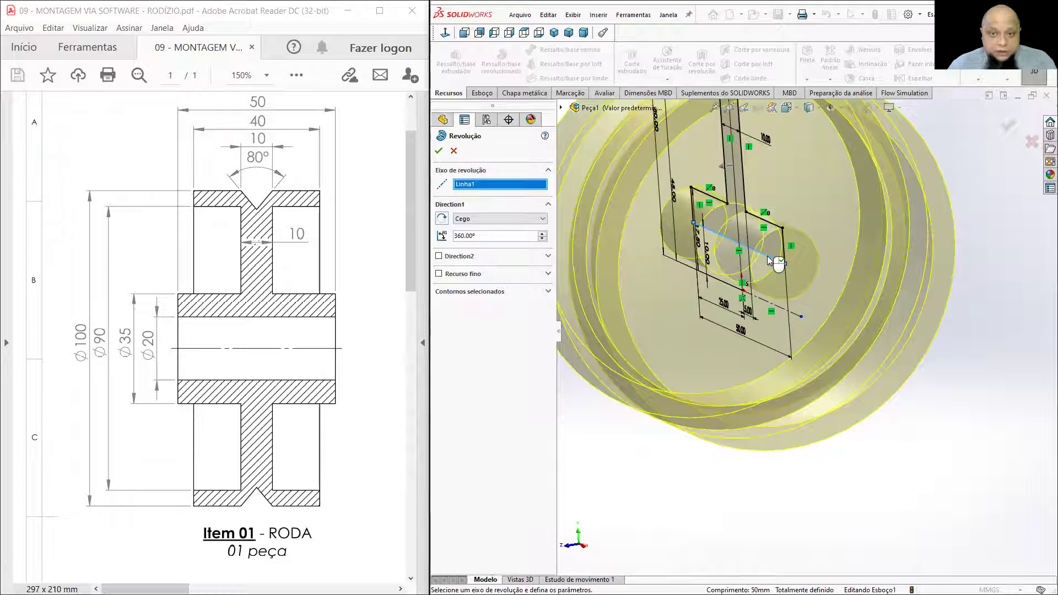
{"action": "scroll", "coordinate": [767, 256], "scroll_direction": "up", "scroll_amount": 5}
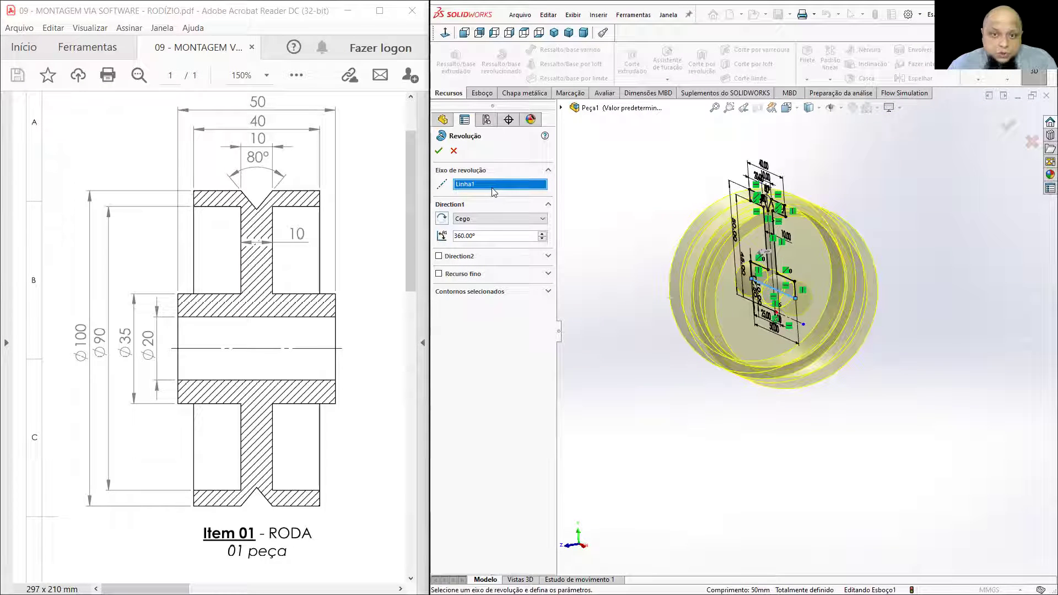
{"action": "right_click", "coordinate": [537, 187]}
{"action": "left_click", "coordinate": [548, 205]}
Step: Try the hub profile's right vertical end line as the axis of revolution, inspect the preview, and clear that axis
{"action": "scroll", "coordinate": [770, 280], "scroll_direction": "down", "scroll_amount": 3}
{"action": "middle_click_drag", "start_coordinate": [868, 283], "coordinate": [902, 277]}
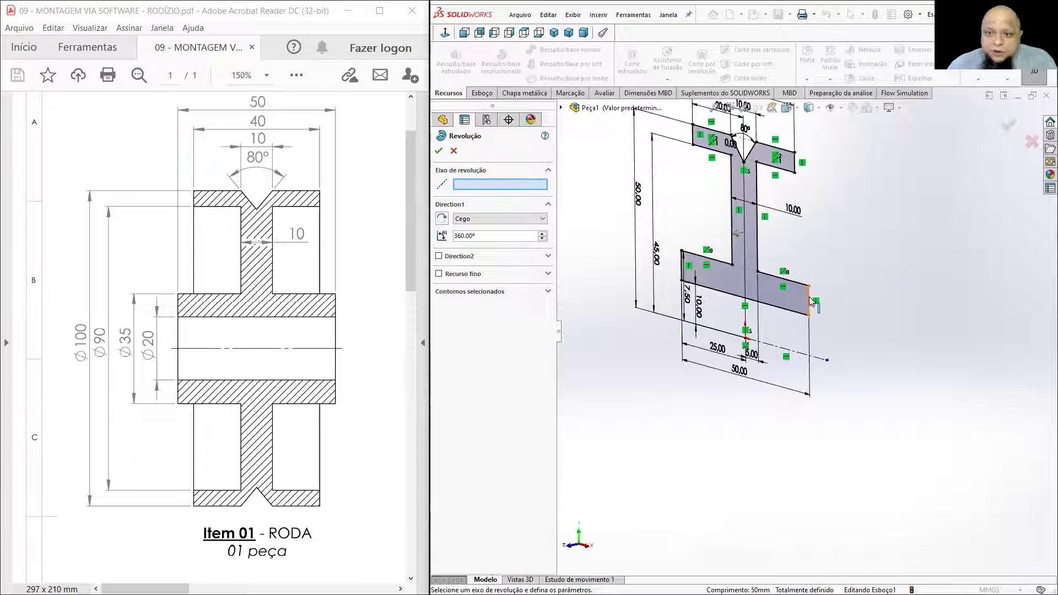
{"action": "left_click", "coordinate": [810, 301]}
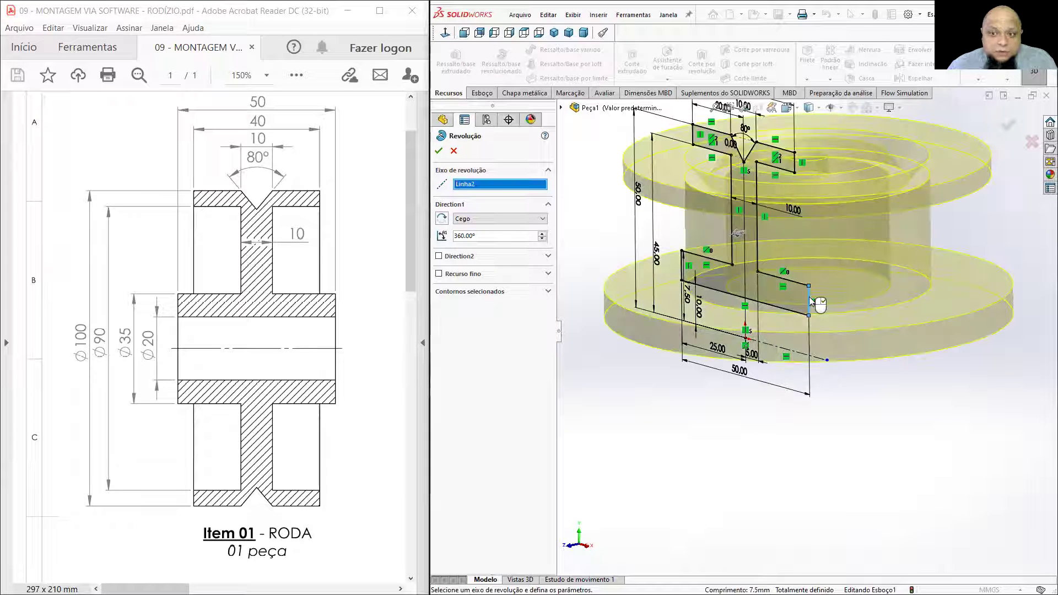
{"action": "scroll", "coordinate": [811, 297], "scroll_direction": "up", "scroll_amount": 3}
{"action": "mouse_move", "coordinate": [817, 296]}
{"action": "middle_mouse_down"}
{"action": "mouse_move", "coordinate": [819, 432]}
{"action": "mouse_move", "coordinate": [824, 402]}
{"action": "mouse_move", "coordinate": [803, 355]}
{"action": "mouse_move", "coordinate": [814, 319]}
{"action": "middle_mouse_up"}
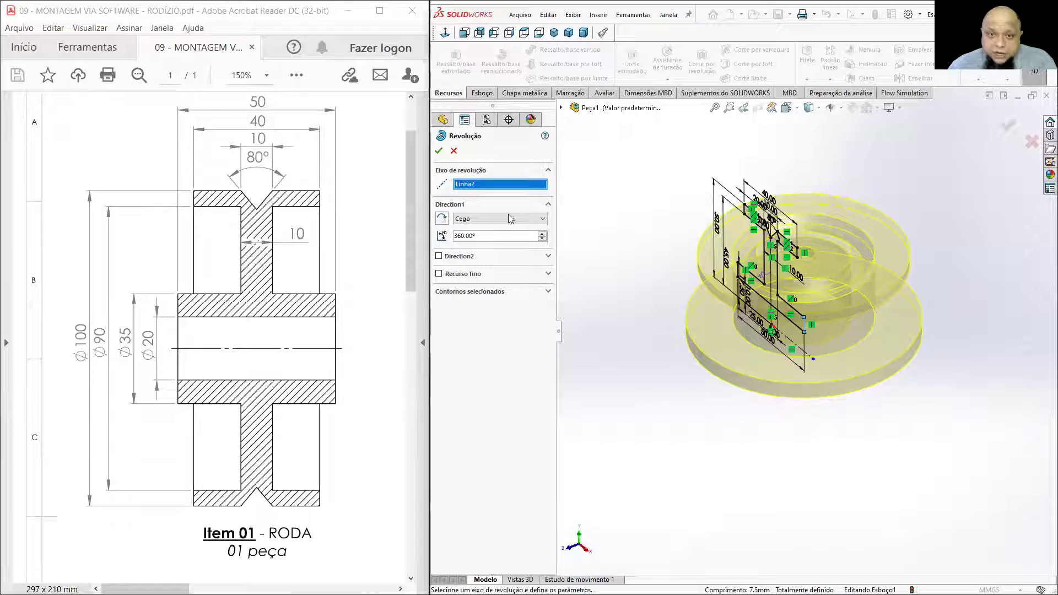
{"action": "right_click", "coordinate": [482, 185]}
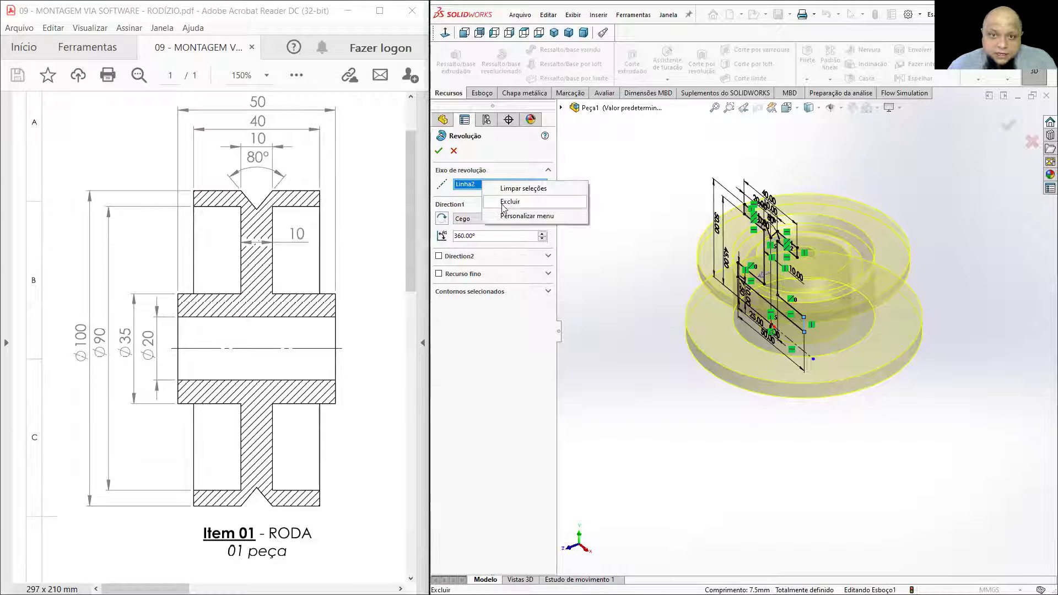
{"action": "left_click", "coordinate": [510, 202]}
Step: Revolve the wheel profile 360° about the horizontal centerline through the origin and inspect the finished solid
{"action": "mouse_move", "coordinate": [763, 305]}
{"action": "middle_mouse_down"}
{"action": "mouse_move", "coordinate": [817, 290]}
{"action": "mouse_move", "coordinate": [785, 311]}
{"action": "middle_mouse_up"}
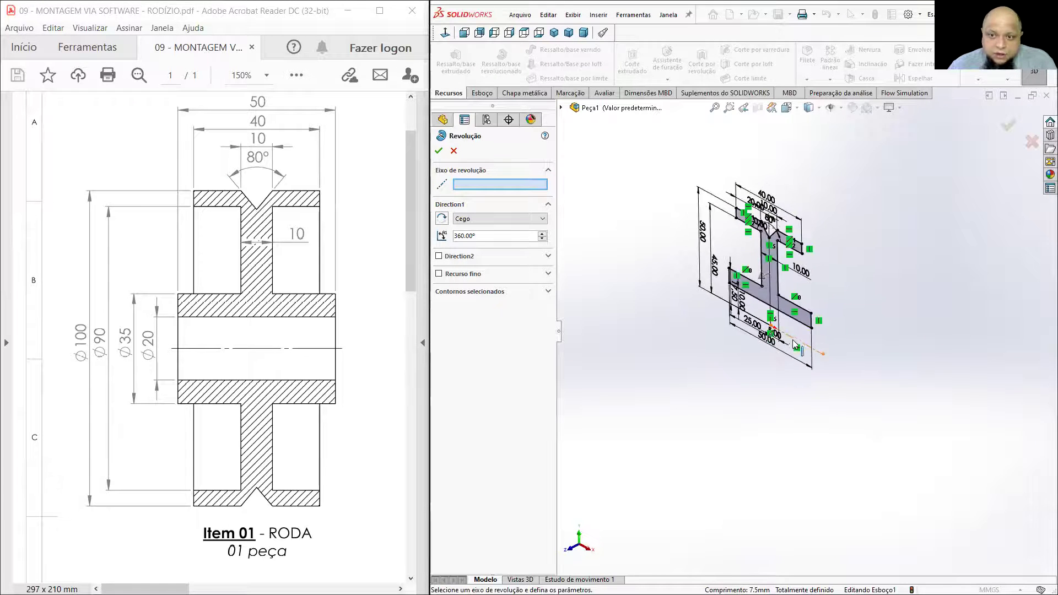
{"action": "left_click", "coordinate": [791, 338]}
{"action": "mouse_move", "coordinate": [894, 384]}
{"action": "middle_mouse_down"}
{"action": "mouse_move", "coordinate": [842, 335]}
{"action": "mouse_move", "coordinate": [774, 342]}
{"action": "middle_mouse_up"}
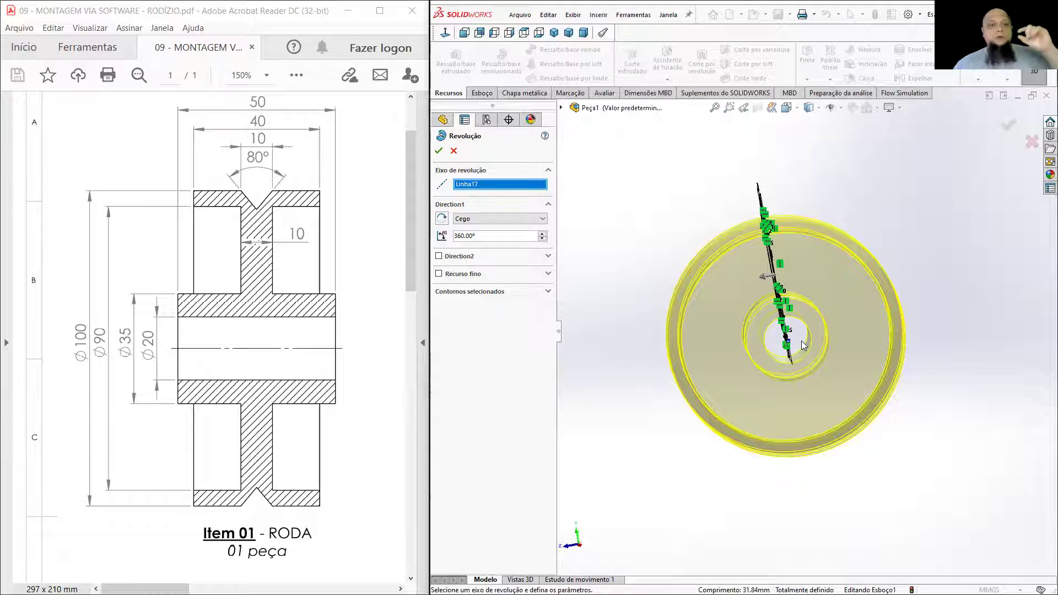
{"action": "middle_click_drag", "start_coordinate": [807, 343], "coordinate": [851, 365]}
{"action": "left_click", "coordinate": [439, 151]}
{"action": "scroll", "coordinate": [809, 343], "scroll_direction": "up", "scroll_amount": 2}
{"action": "left_click", "coordinate": [975, 240]}
{"action": "middle_click_drag", "start_coordinate": [804, 288], "coordinate": [779, 425]}
{"action": "scroll", "coordinate": [827, 334], "scroll_direction": "up", "scroll_amount": 1}
{"action": "scroll", "coordinate": [842, 344], "scroll_direction": "down", "scroll_amount": 3}
{"action": "scroll", "coordinate": [778, 350], "scroll_direction": "up", "scroll_amount": 3}
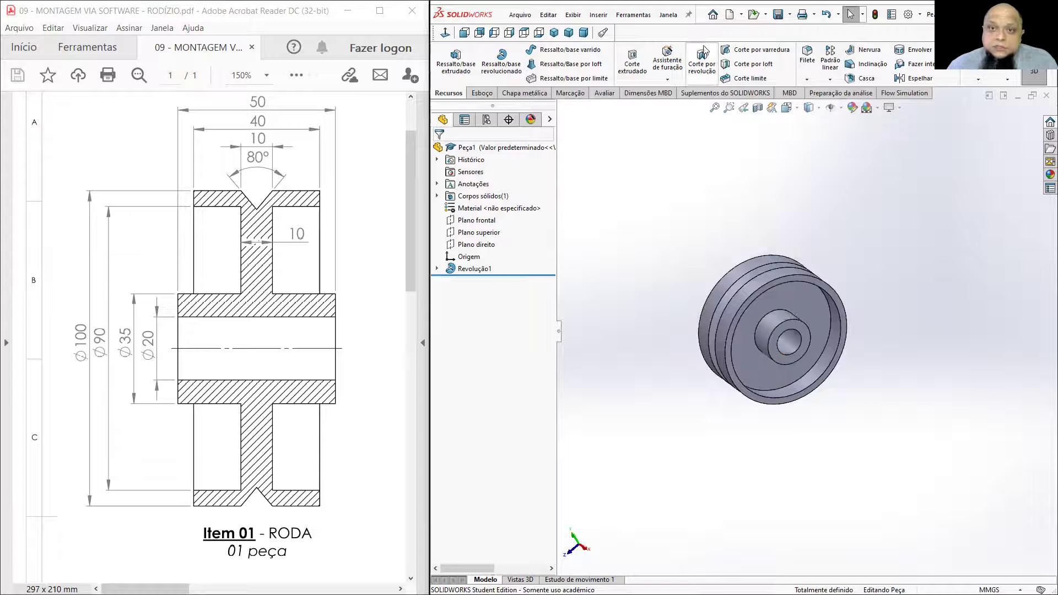
Step: Save the wheel part in the Downloads folder under the name RODA 1
{"action": "left_click", "coordinate": [775, 18]}
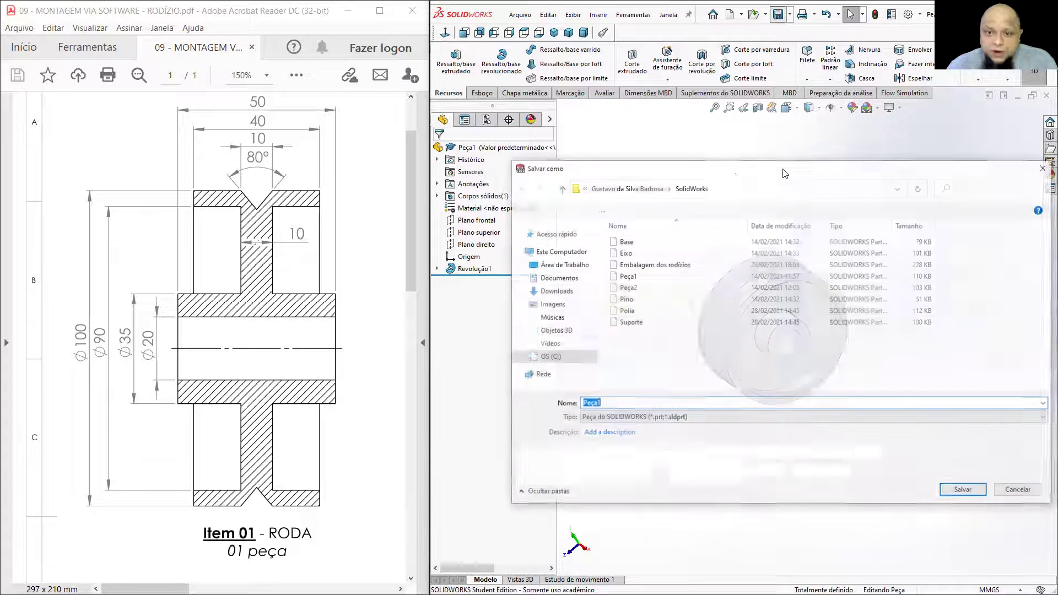
{"action": "left_click", "coordinate": [553, 291]}
{"action": "double_click", "coordinate": [599, 405]}
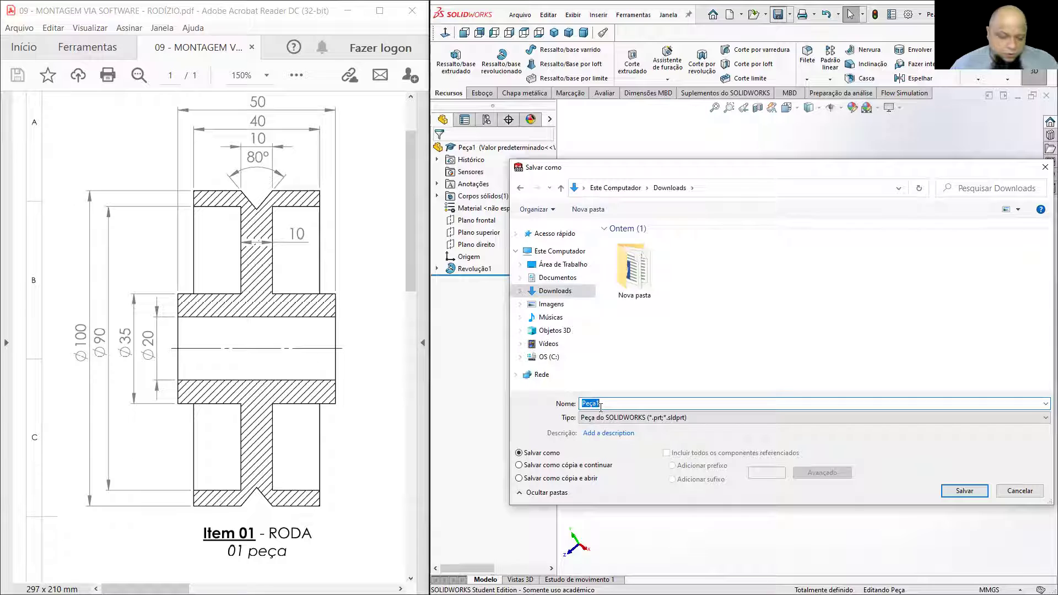
{"action": "type", "text": "RODA 1"}
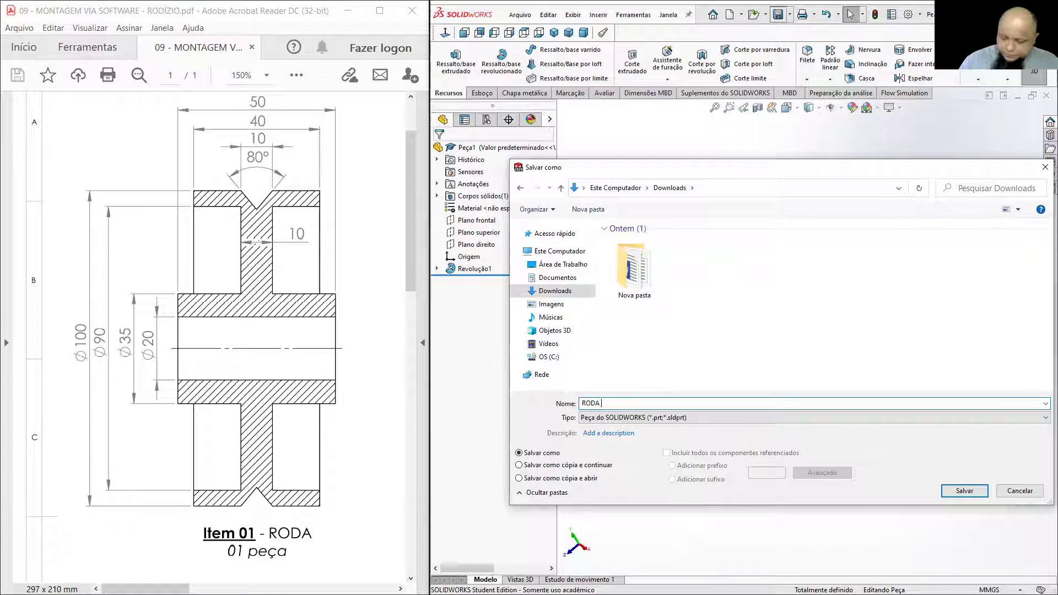
{"action": "left_click", "coordinate": [964, 492]}
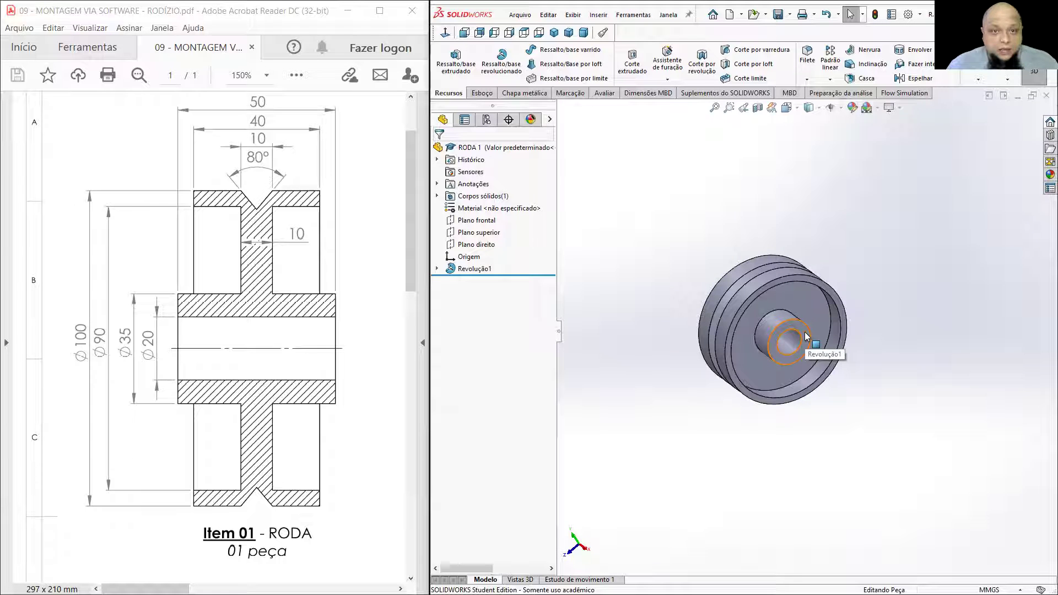
Step: Close the wheel part and create a new empty part document
{"action": "left_click", "coordinate": [1044, 97]}
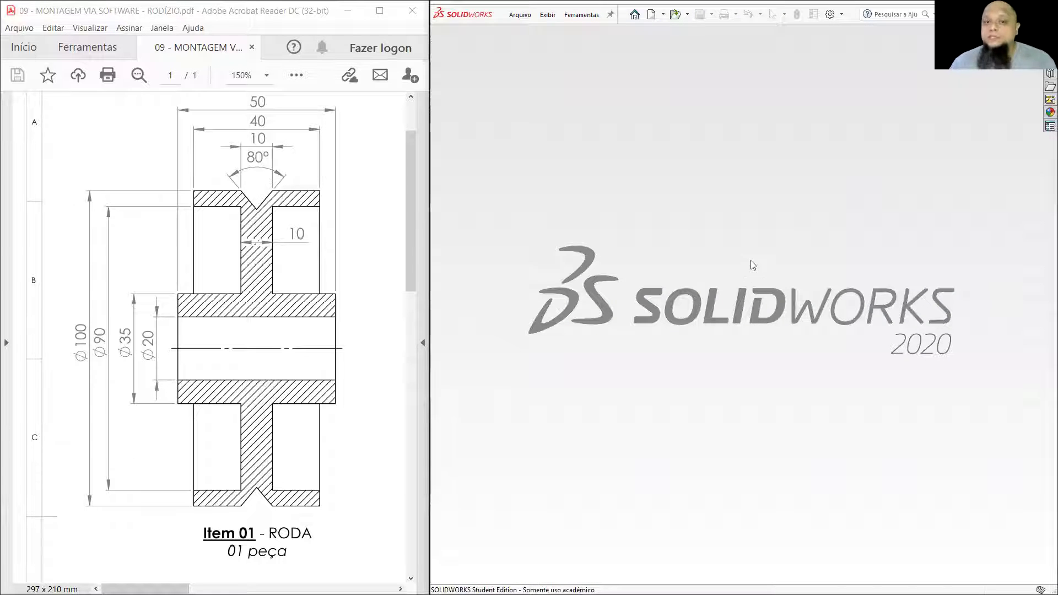
{"action": "left_click", "coordinate": [651, 14]}
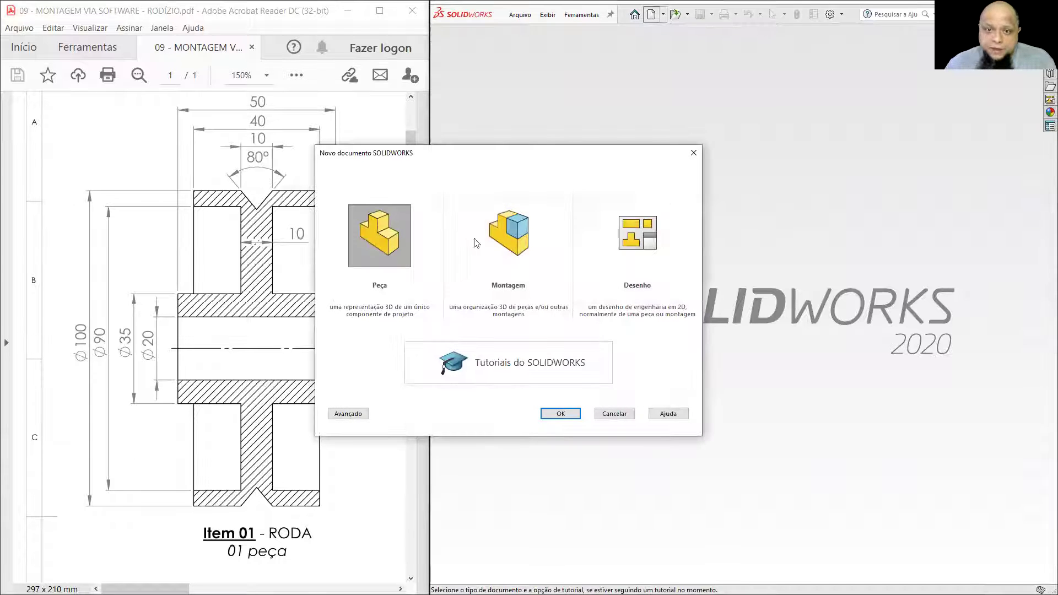
{"action": "left_click", "coordinate": [559, 413]}
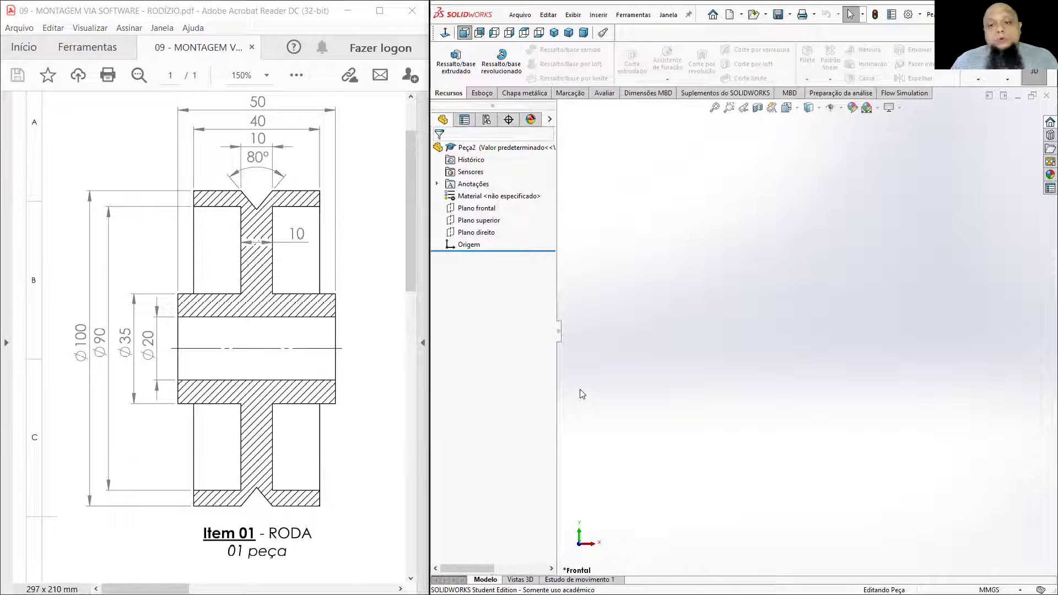
Step: Sketch a circle about 126 mm in diameter, centred on the origin, on the right plane (Plano direito)
{"action": "left_click", "coordinate": [481, 92]}
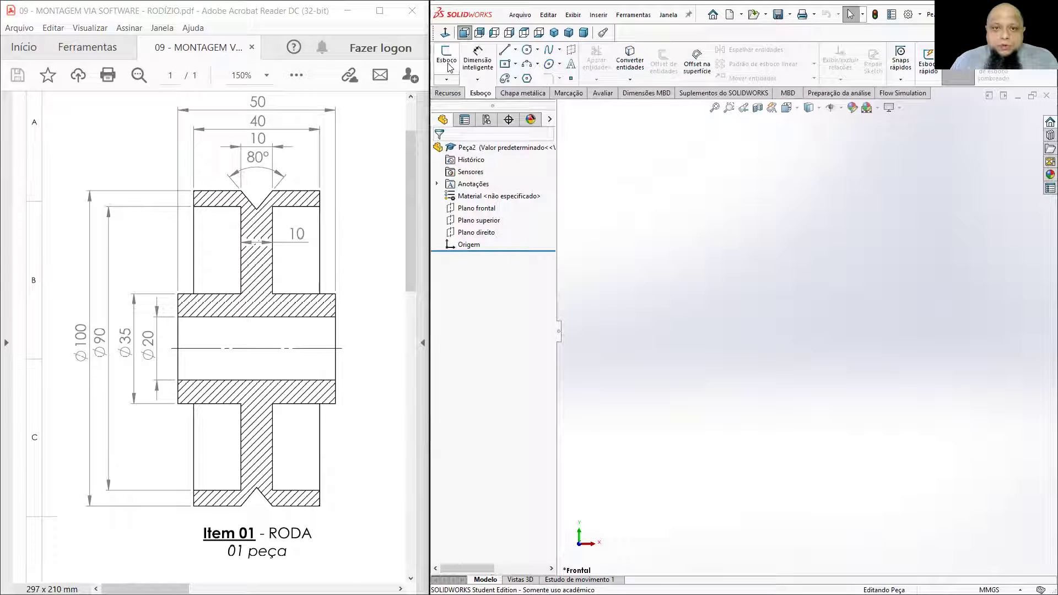
{"action": "left_click", "coordinate": [446, 55]}
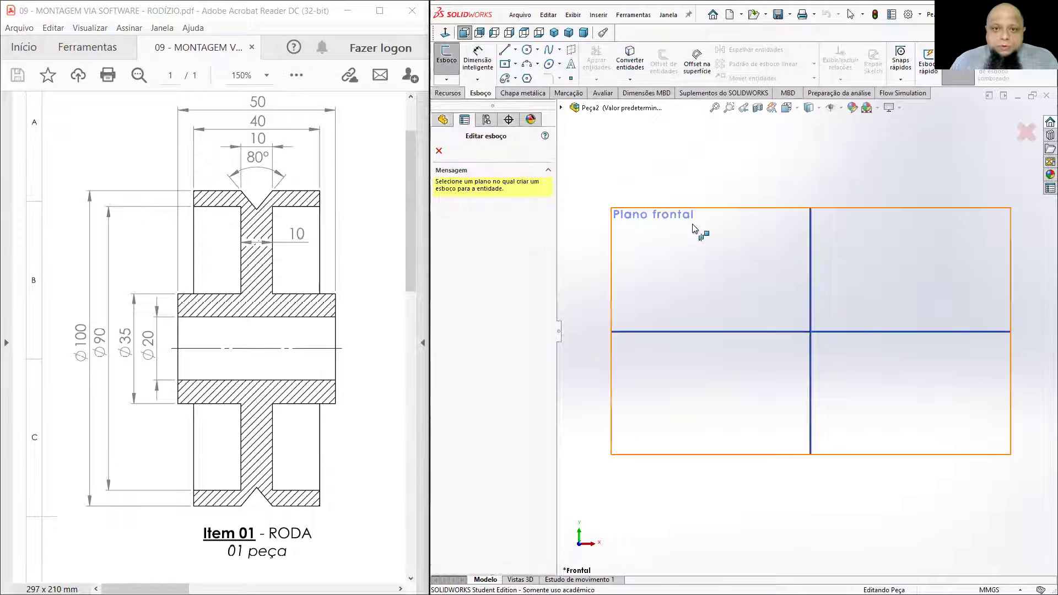
{"action": "left_click", "coordinate": [553, 32]}
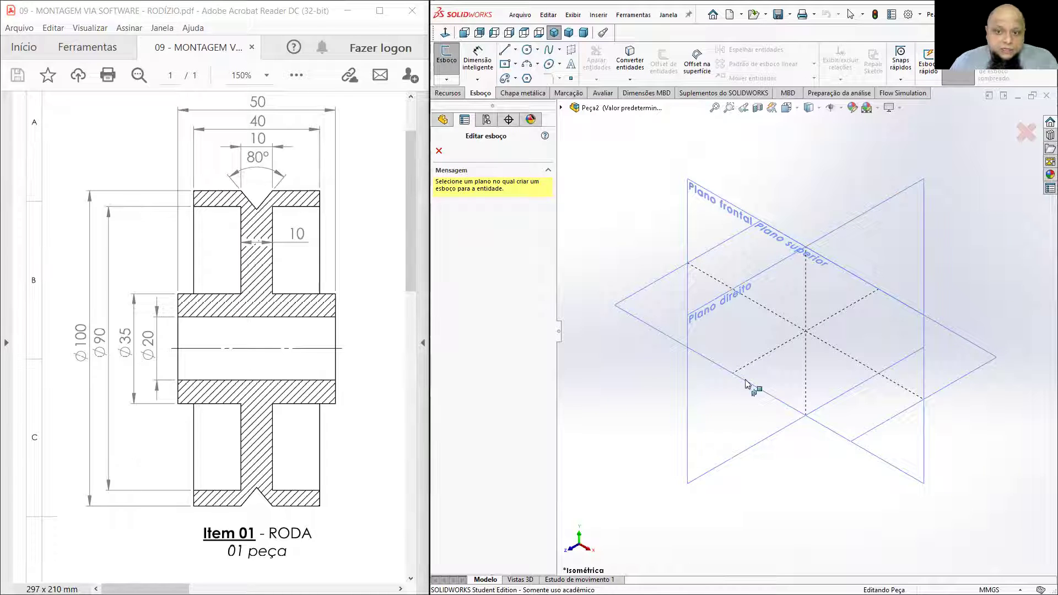
{"action": "left_click", "coordinate": [891, 234]}
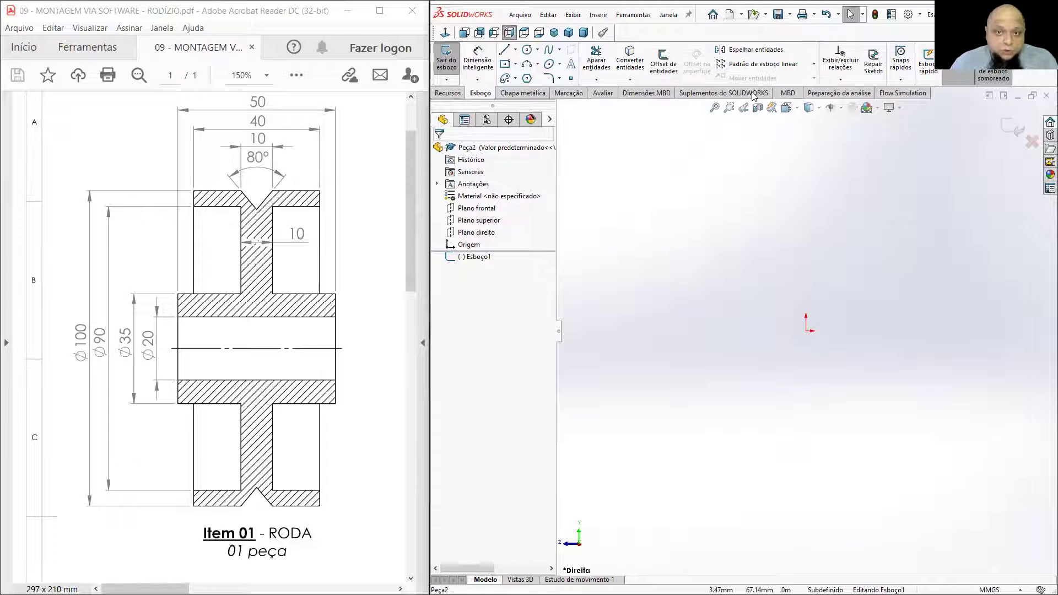
{"action": "left_click", "coordinate": [528, 50]}
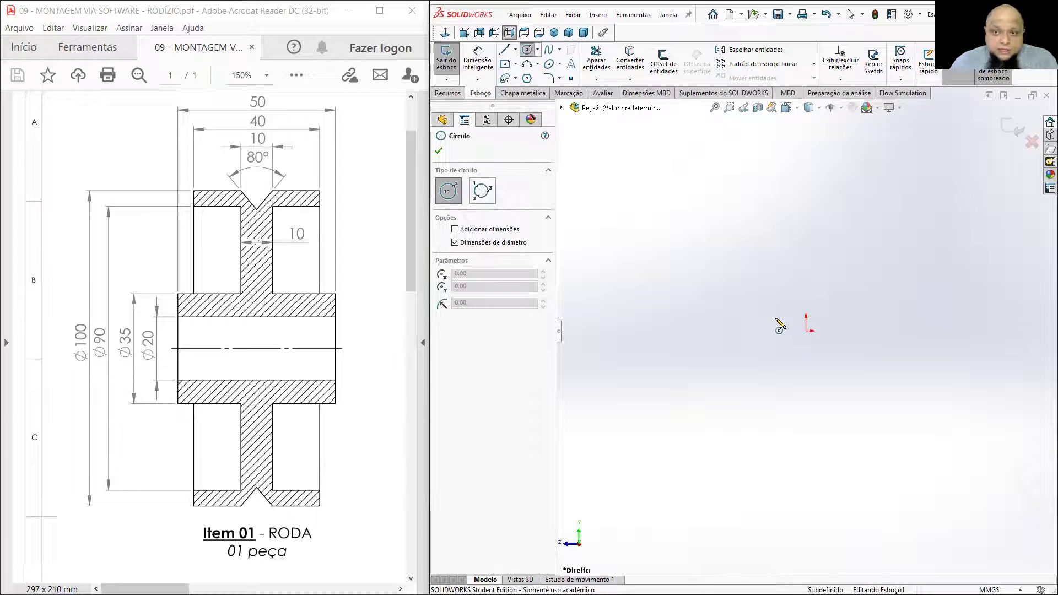
{"action": "left_click", "coordinate": [806, 329]}
{"action": "left_click", "coordinate": [697, 192]}
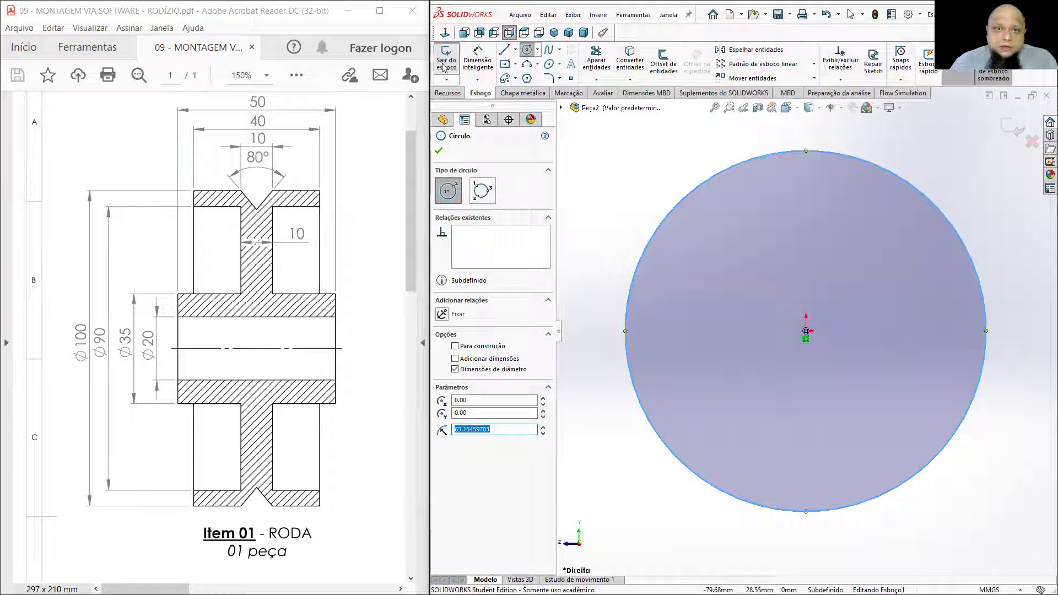
Step: Dimension the circle's diameter as 100 mm
{"action": "left_click", "coordinate": [478, 60]}
{"action": "left_click", "coordinate": [680, 201]}
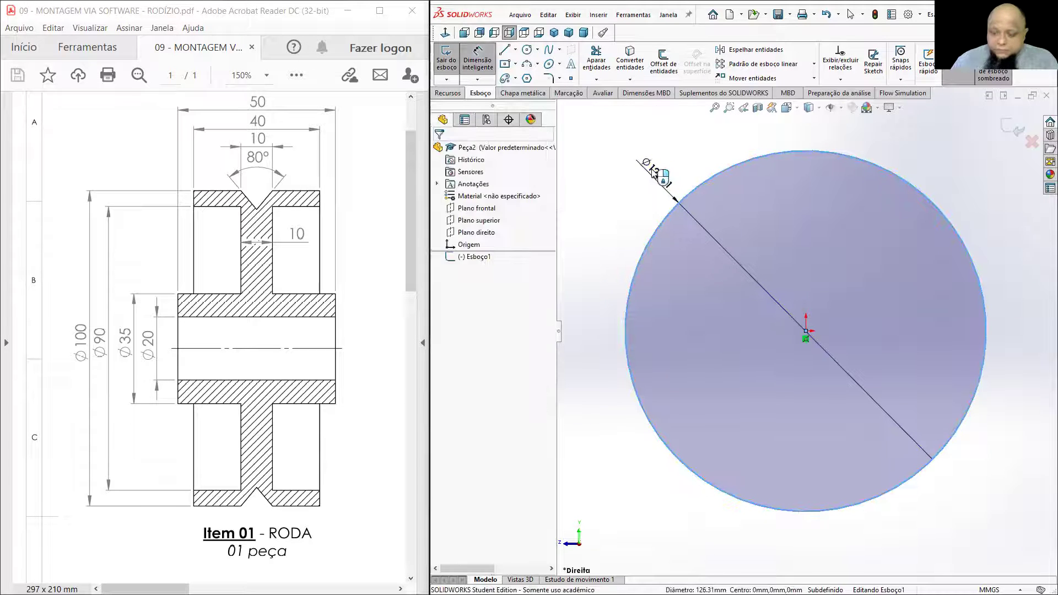
{"action": "left_click", "coordinate": [655, 175]}
{"action": "type", "text": "100"}
{"action": "key", "text": "Return"}
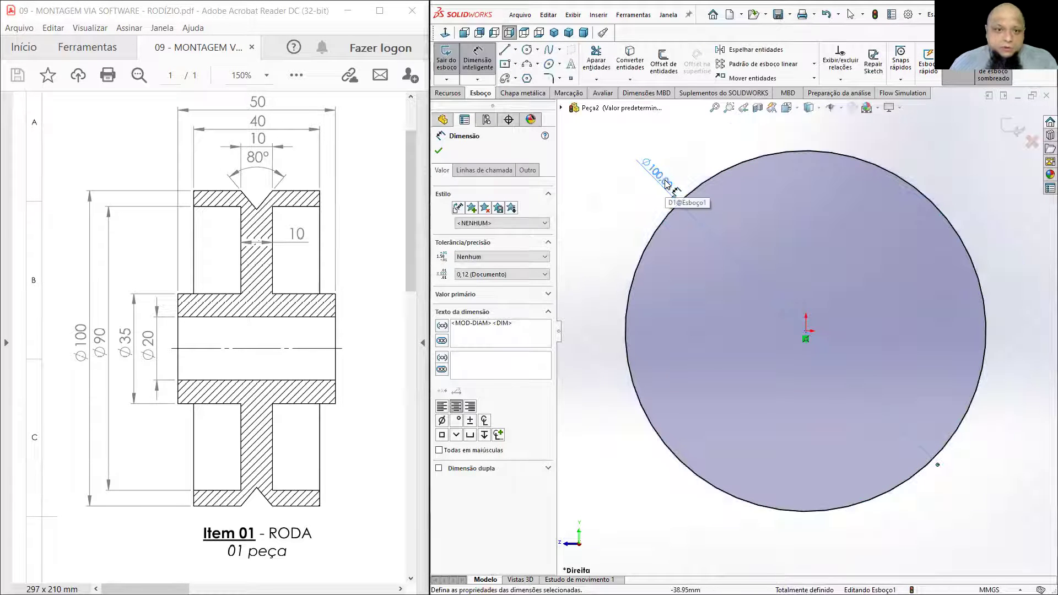
Step: Extrude the 100 mm circle to a blind depth of 20 mm
{"action": "scroll", "coordinate": [267, 217], "scroll_direction": "up", "scroll_amount": 1}
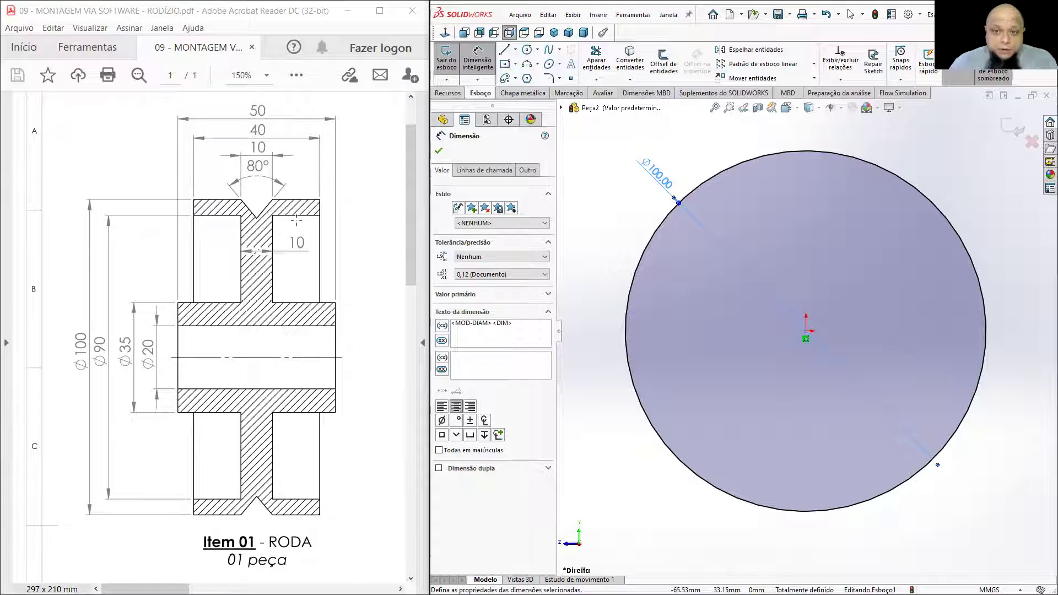
{"action": "left_click", "coordinate": [448, 93]}
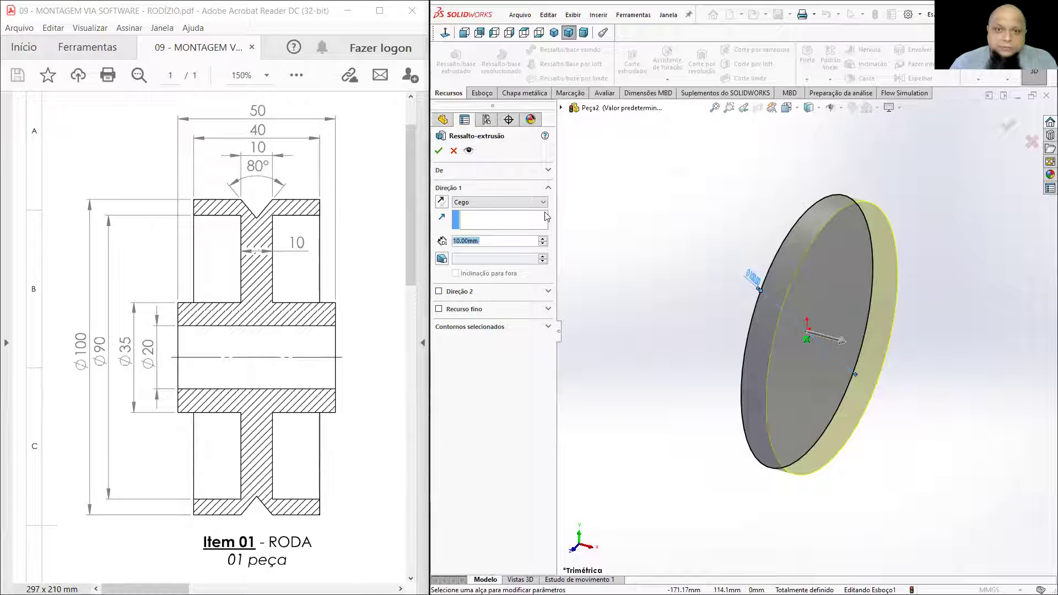
{"action": "type", "text": "20"}
{"action": "key", "text": "Return"}
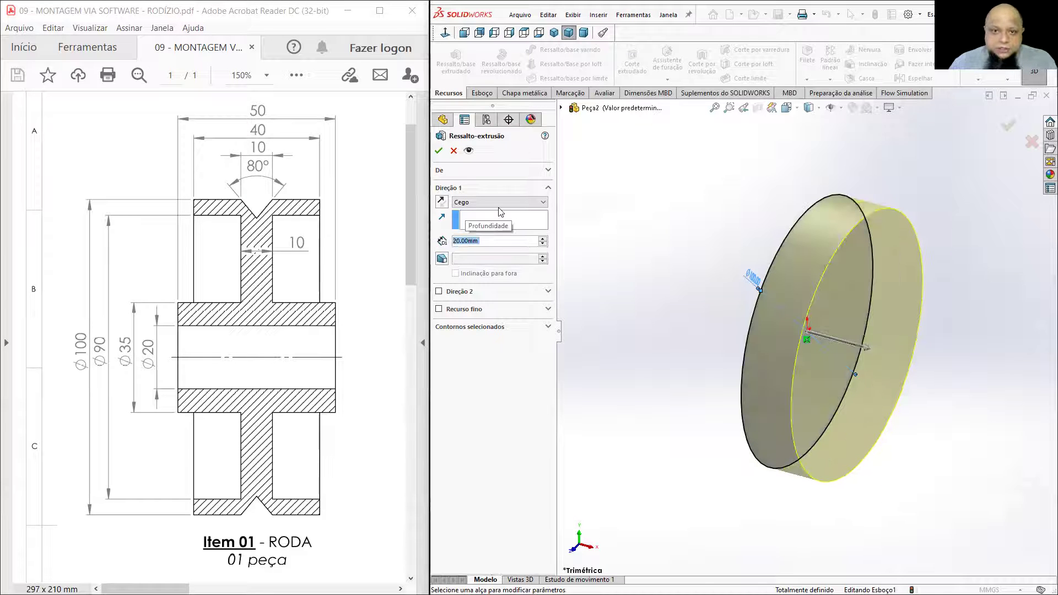
{"action": "left_click", "coordinate": [439, 151]}
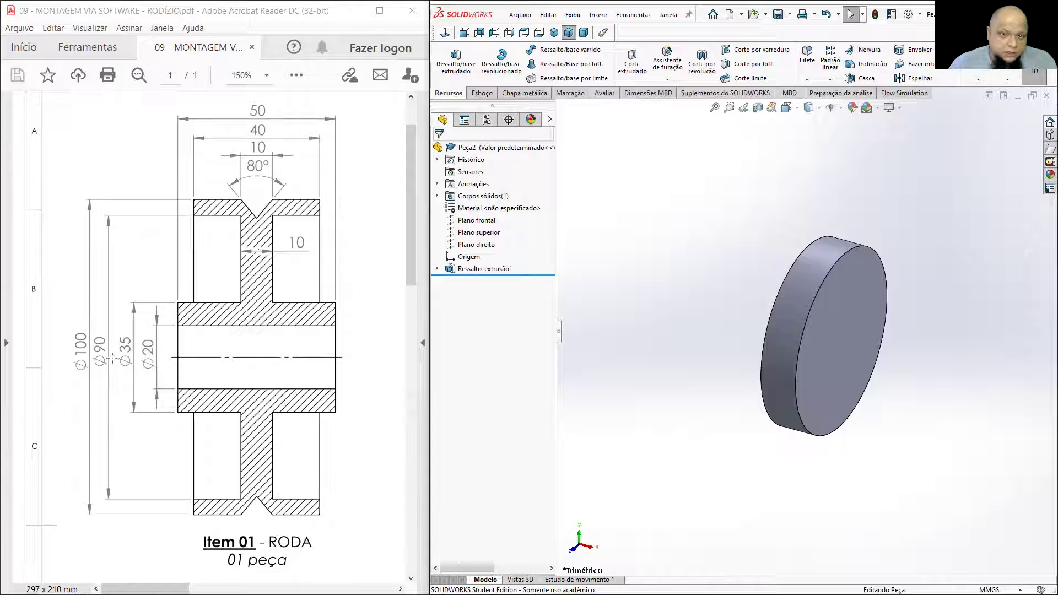
Step: Start a sketch on the disc's flat front face and draw a circle about 25 mm in diameter centred on the origin
{"action": "left_click", "coordinate": [830, 324]}
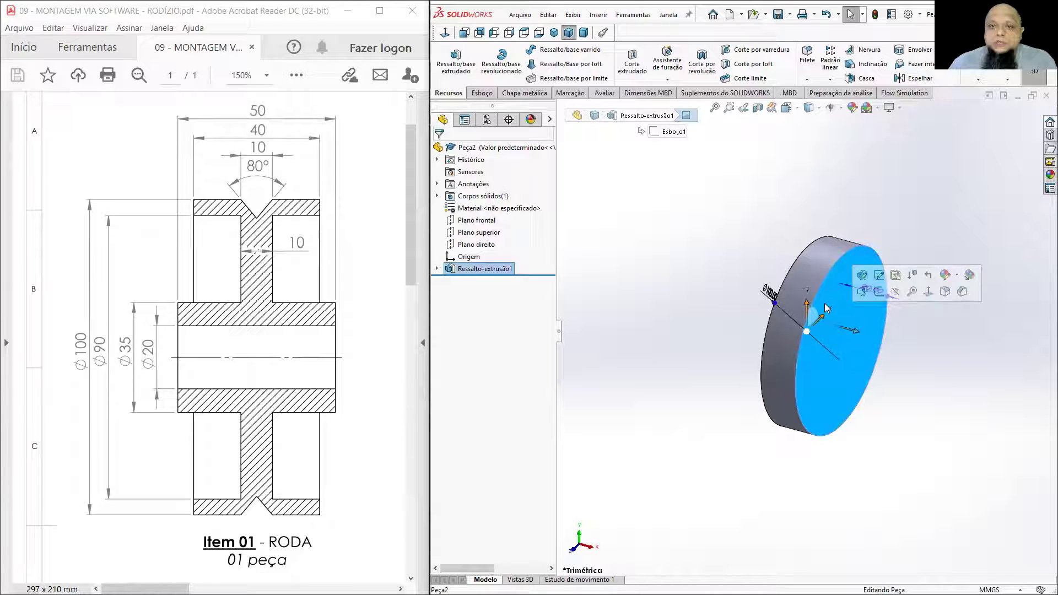
{"action": "left_click", "coordinate": [480, 93]}
{"action": "left_click", "coordinate": [447, 55]}
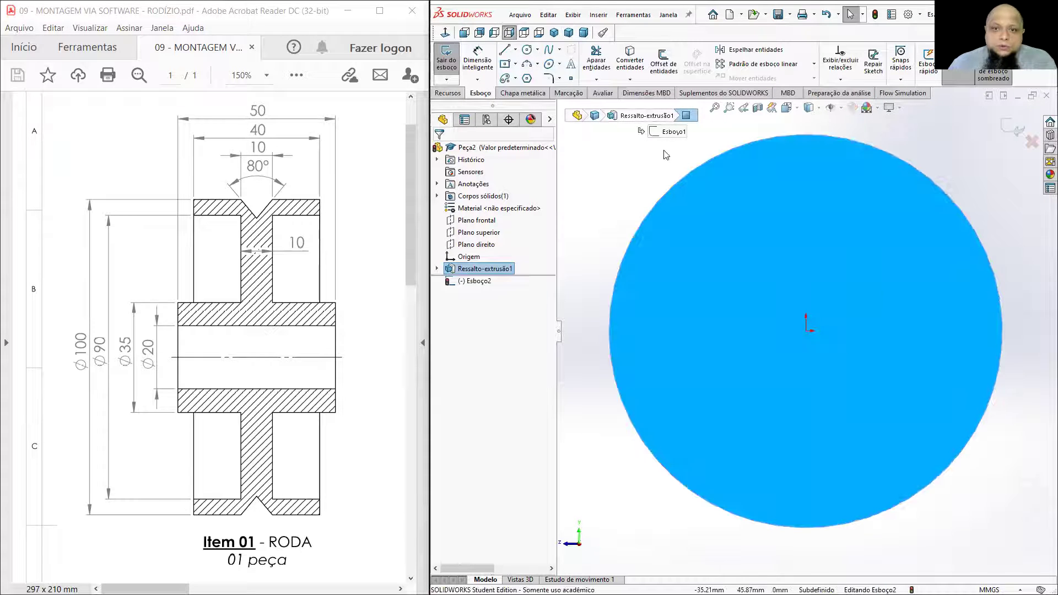
{"action": "left_click", "coordinate": [527, 50]}
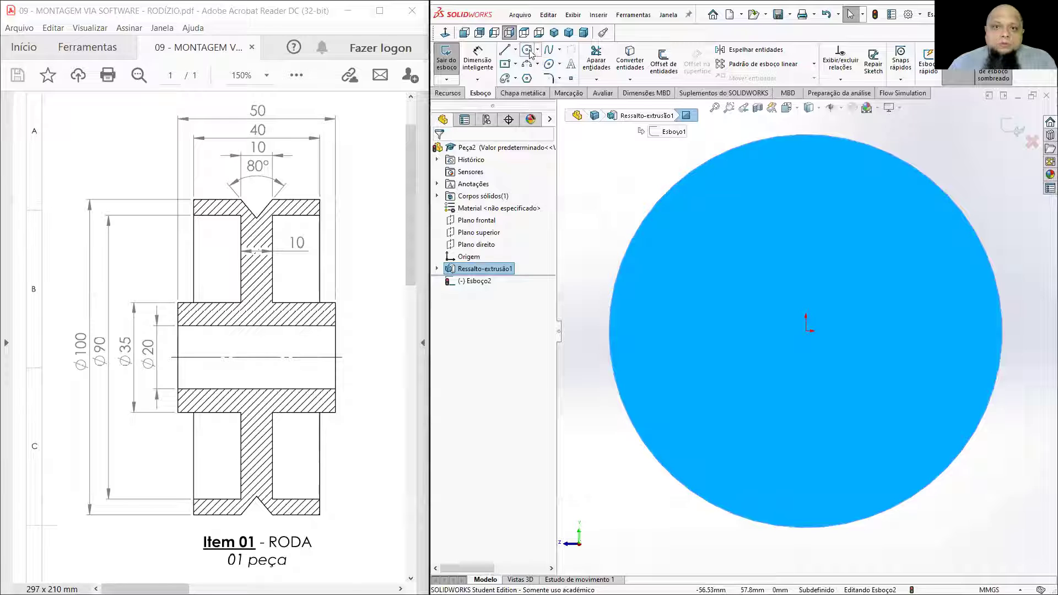
{"action": "left_click", "coordinate": [806, 331]}
{"action": "left_click", "coordinate": [837, 295]}
Step: Dimension the small central circle's diameter as 35 mm
{"action": "left_click", "coordinate": [481, 64]}
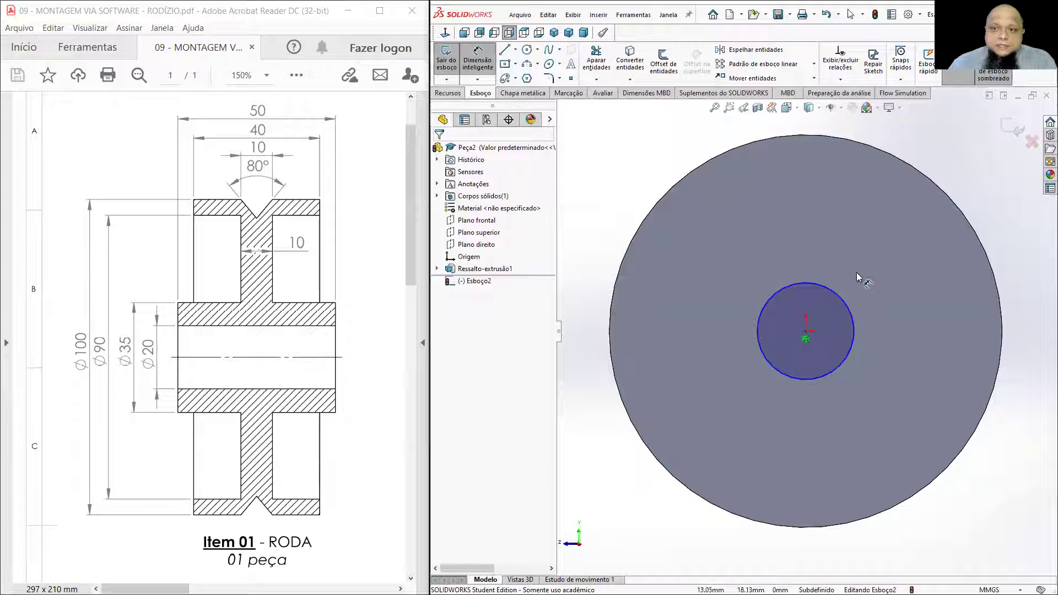
{"action": "left_click", "coordinate": [843, 296]}
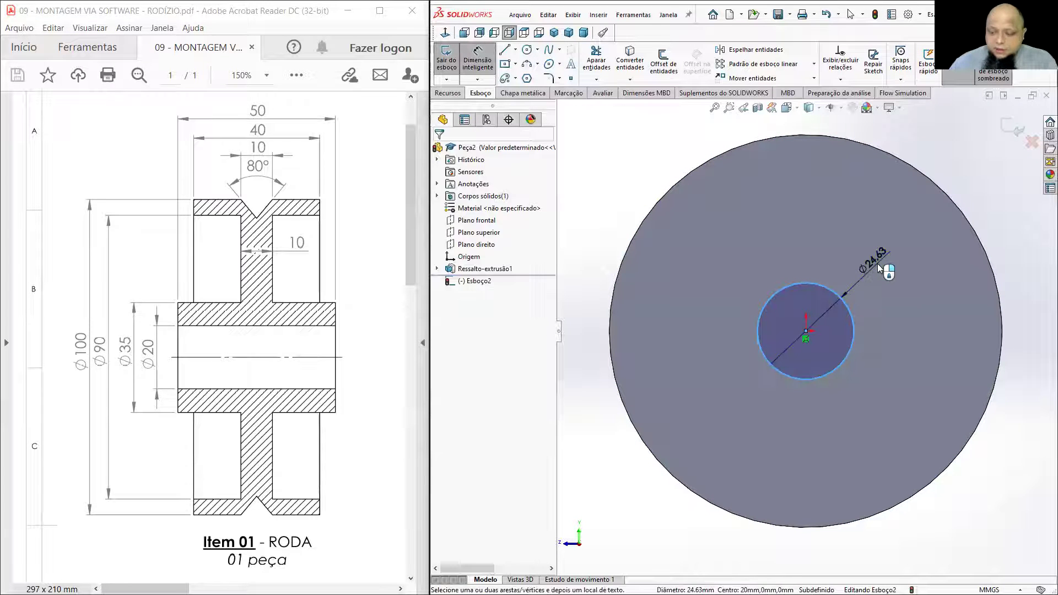
{"action": "left_click", "coordinate": [840, 216]}
{"action": "type", "text": "35"}
{"action": "key", "text": "Return"}
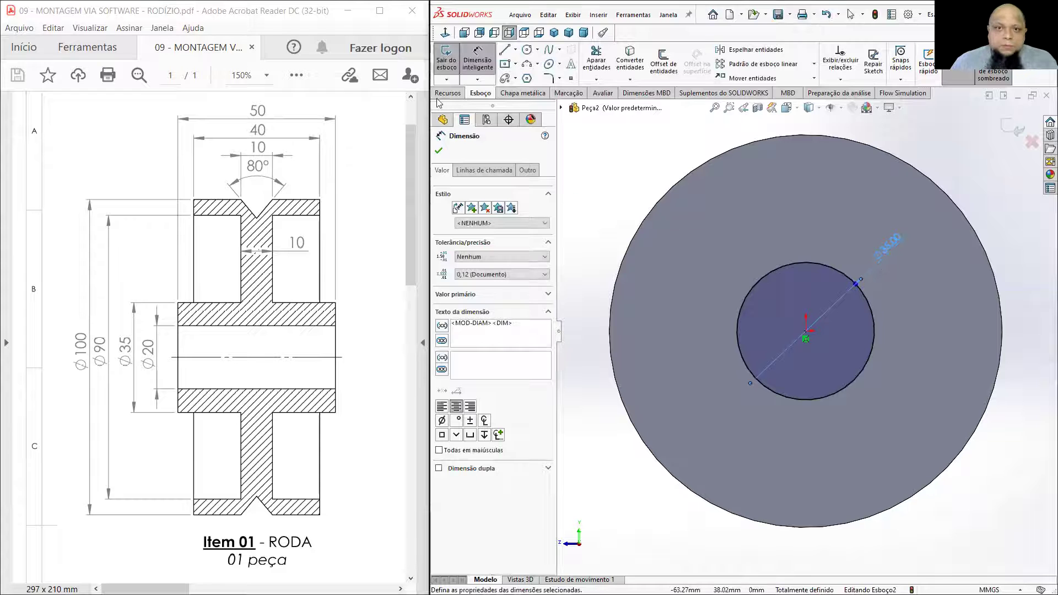
Step: Extrude the 35 mm circle outward from the disc's face by 5 mm, merged with the body, as a hub
{"action": "left_click", "coordinate": [448, 93]}
{"action": "left_click", "coordinate": [455, 66]}
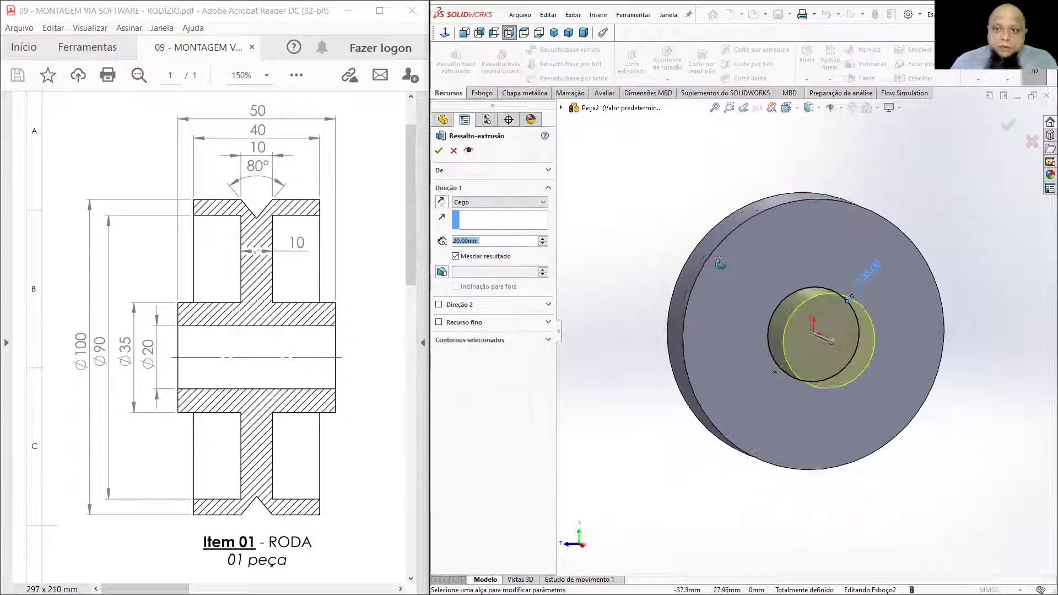
{"action": "middle_click_drag", "start_coordinate": [772, 287], "coordinate": [776, 284]}
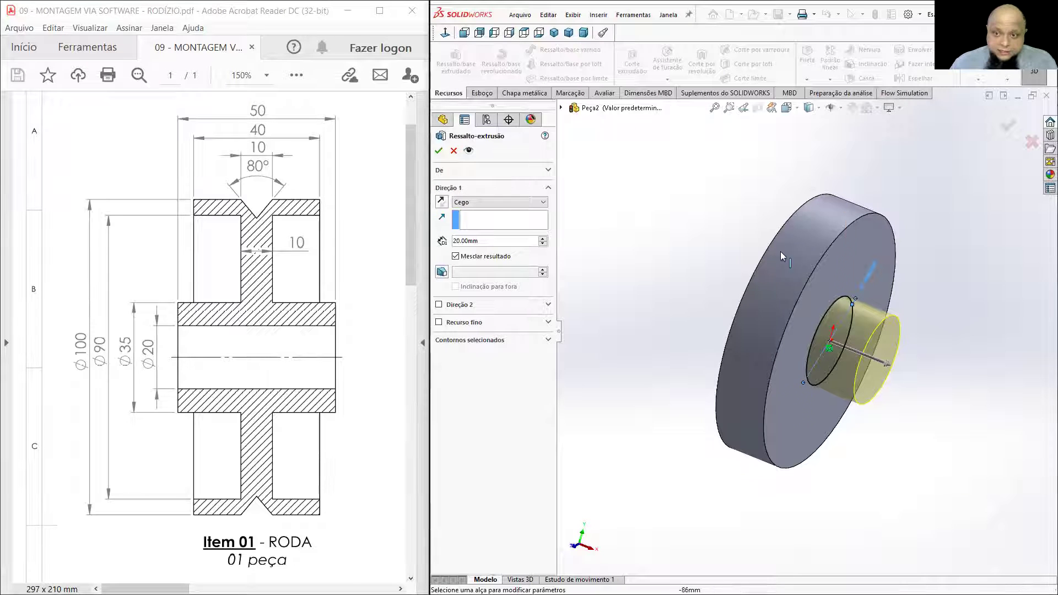
{"action": "double_click", "coordinate": [506, 241]}
{"action": "type", "text": "25"}
{"action": "key", "text": "Return"}
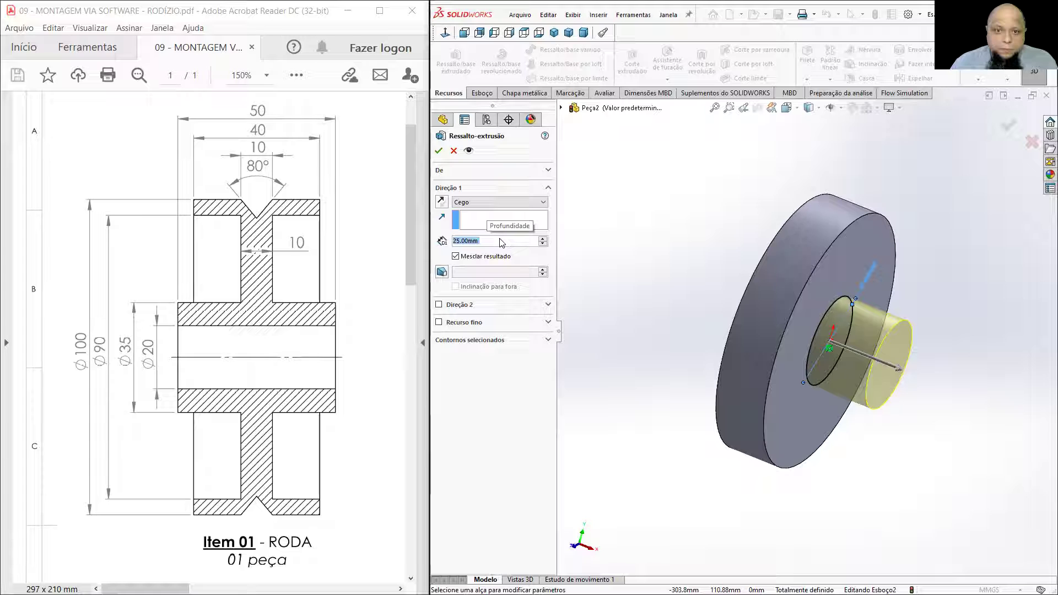
{"action": "type", "text": "5"}
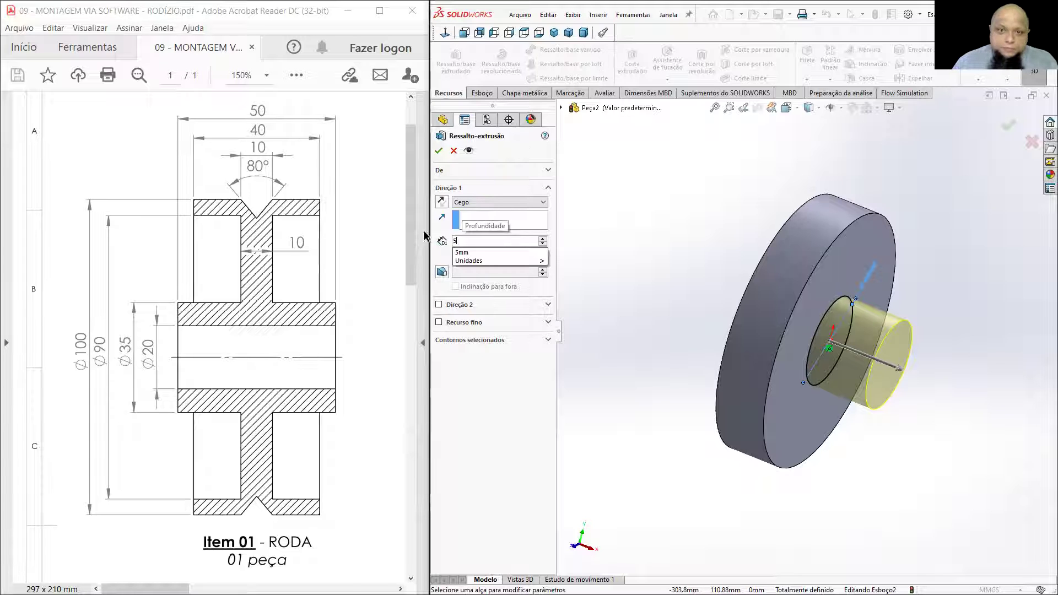
{"action": "key", "text": "Return"}
{"action": "left_click", "coordinate": [443, 154]}
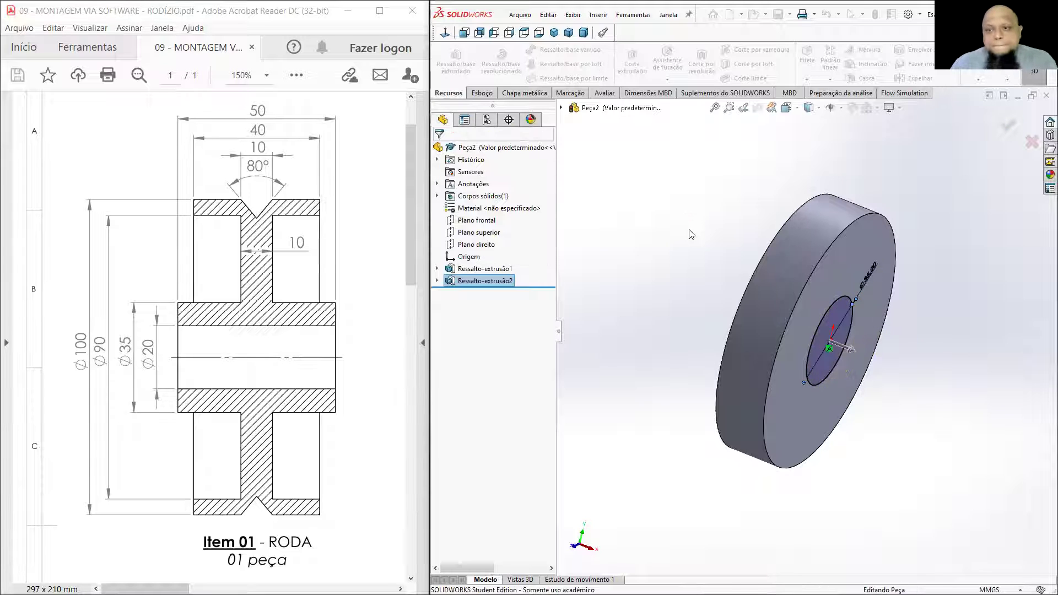
{"action": "left_click", "coordinate": [694, 232]}
Step: Start a sketch on the disc's ring face around the hub and draw a circle about 84 mm in diameter centred on the origin
{"action": "middle_click_drag", "start_coordinate": [694, 232], "coordinate": [658, 204]}
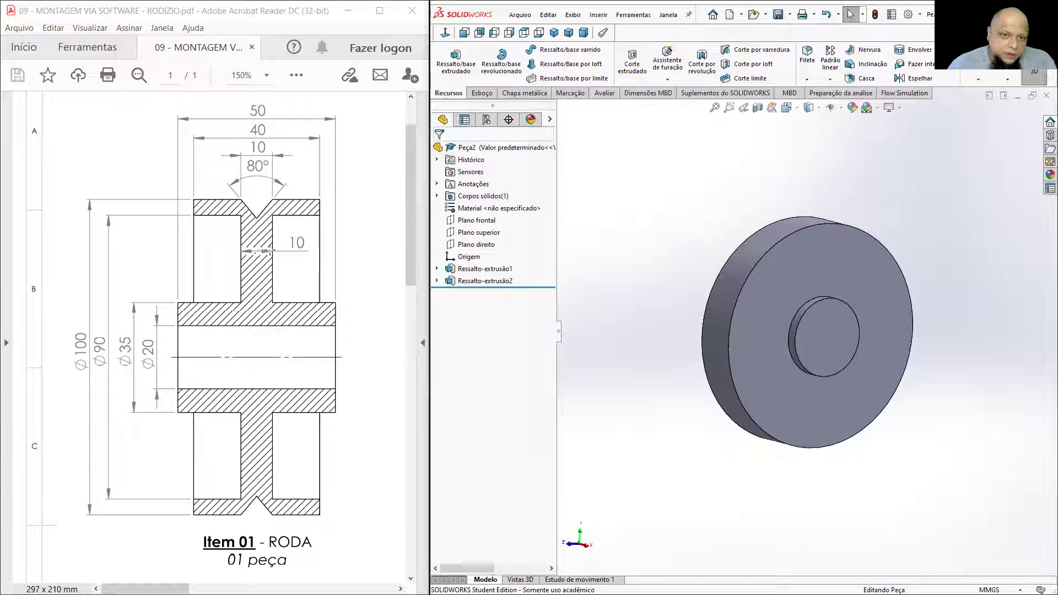
{"action": "left_click", "coordinate": [811, 256]}
{"action": "left_click", "coordinate": [480, 93]}
{"action": "left_click", "coordinate": [448, 71]}
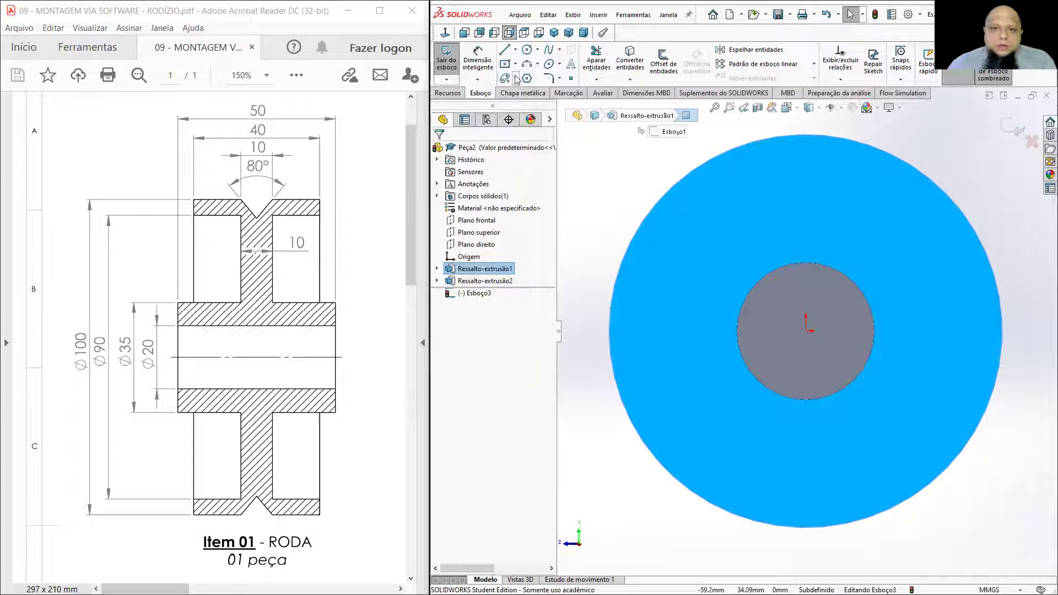
{"action": "left_click", "coordinate": [526, 49]}
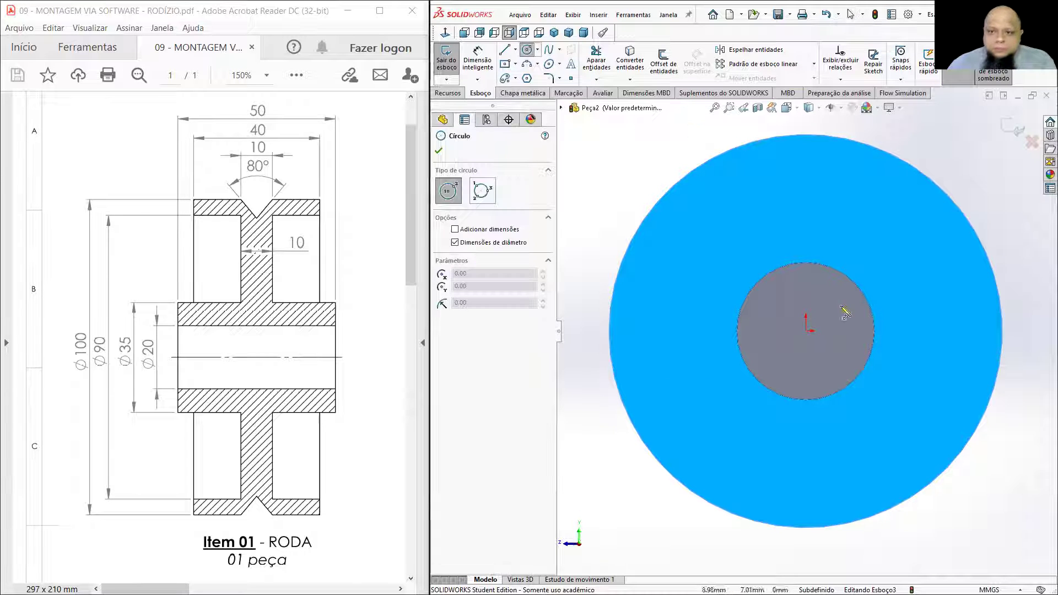
{"action": "left_click", "coordinate": [806, 331]}
{"action": "left_click", "coordinate": [795, 166]}
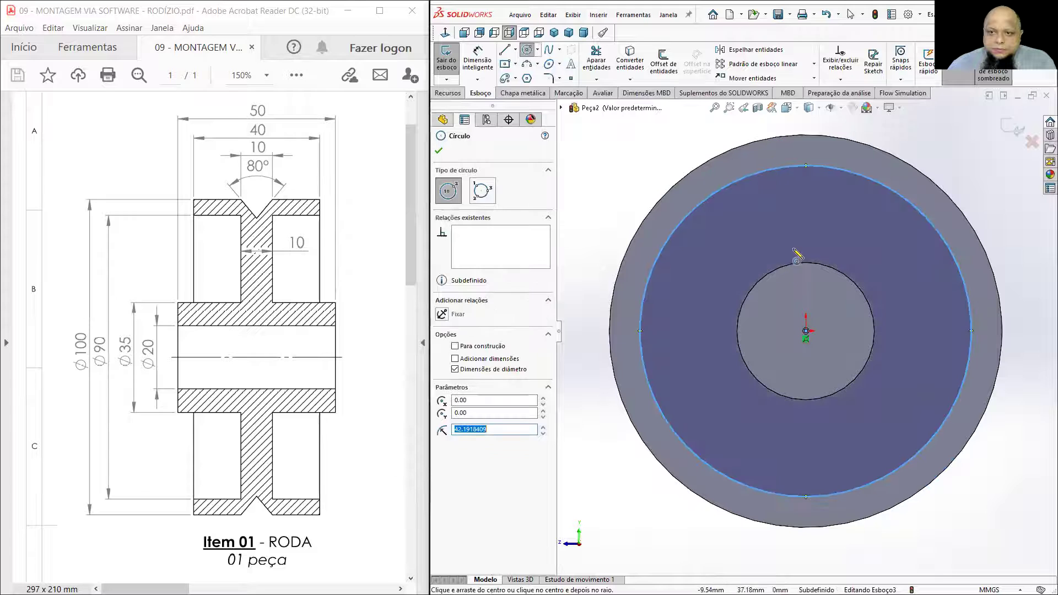
Step: Draw a second circle about 23 mm in diameter, off-centre over the hub and crossing its edge, and end the Circle command
{"action": "left_click", "coordinate": [806, 332]}
{"action": "left_click", "coordinate": [788, 303]}
{"action": "left_click", "coordinate": [821, 334]}
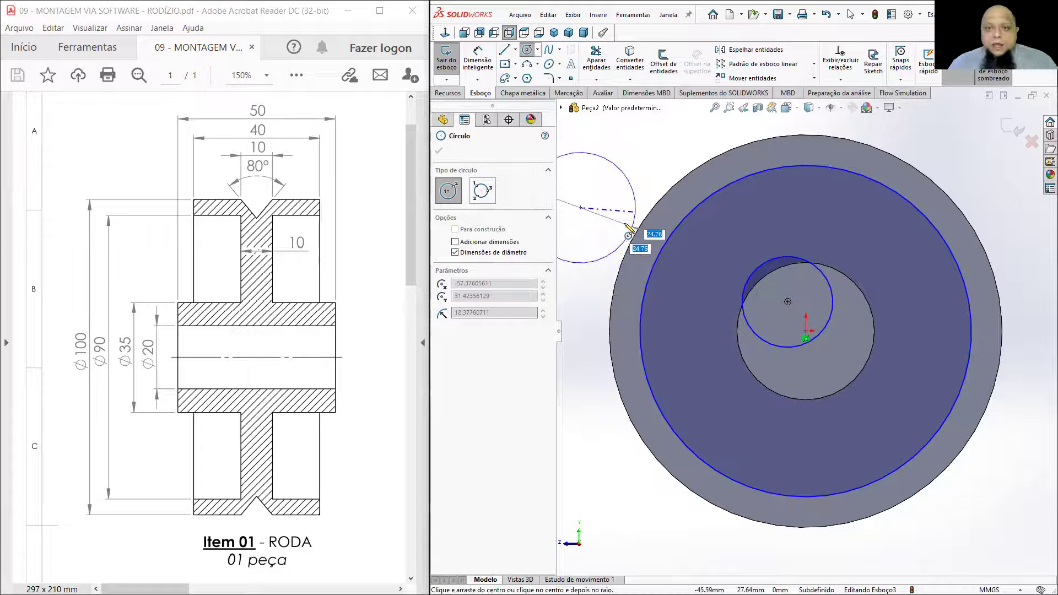
{"action": "key", "text": "Escape"}
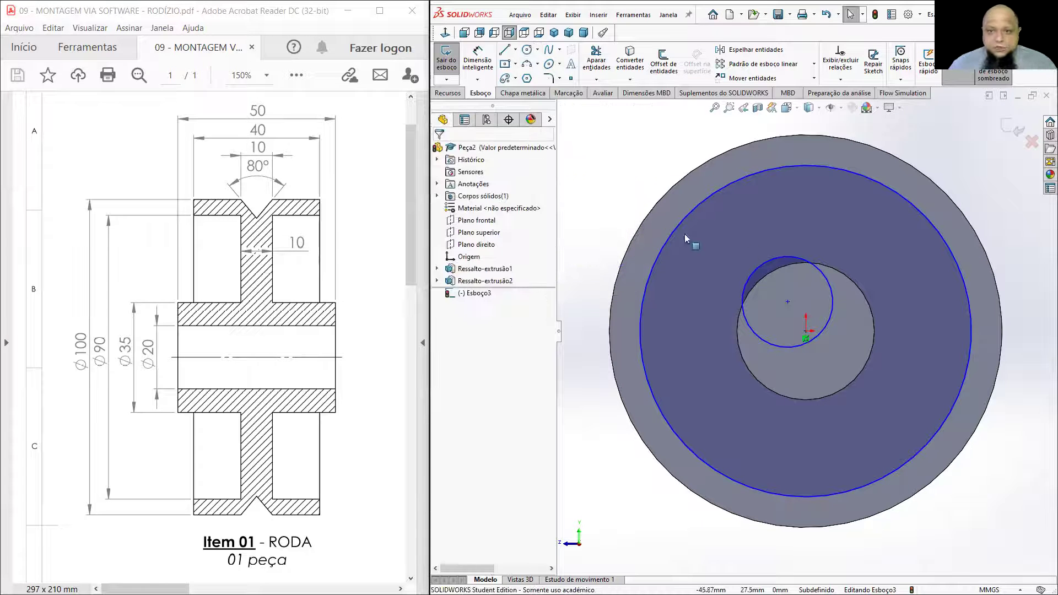
Step: Try making the small circle coradial with the hub's circular edge, and undo that relation
{"action": "left_click", "coordinate": [792, 258]}
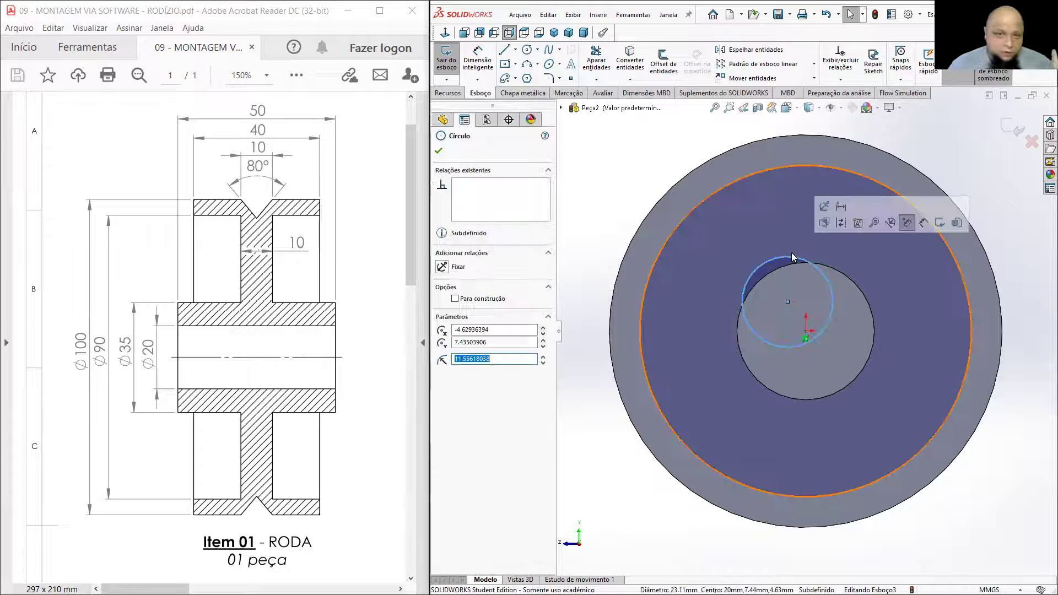
{"action": "left_click", "coordinate": [837, 267], "text": "ctrl"}
{"action": "left_click", "coordinate": [867, 221]}
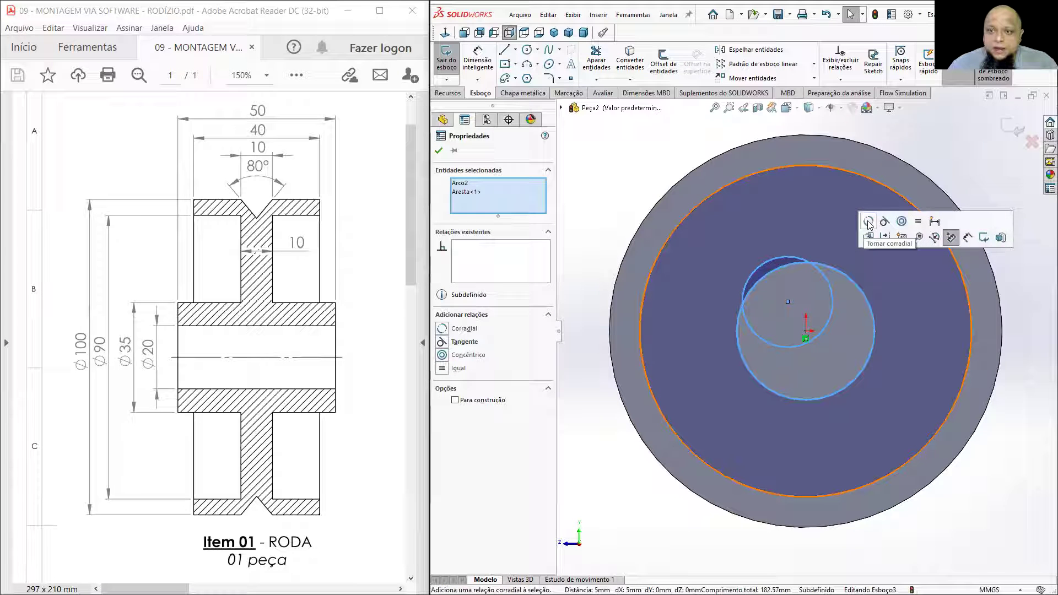
{"action": "key", "text": "Escape"}
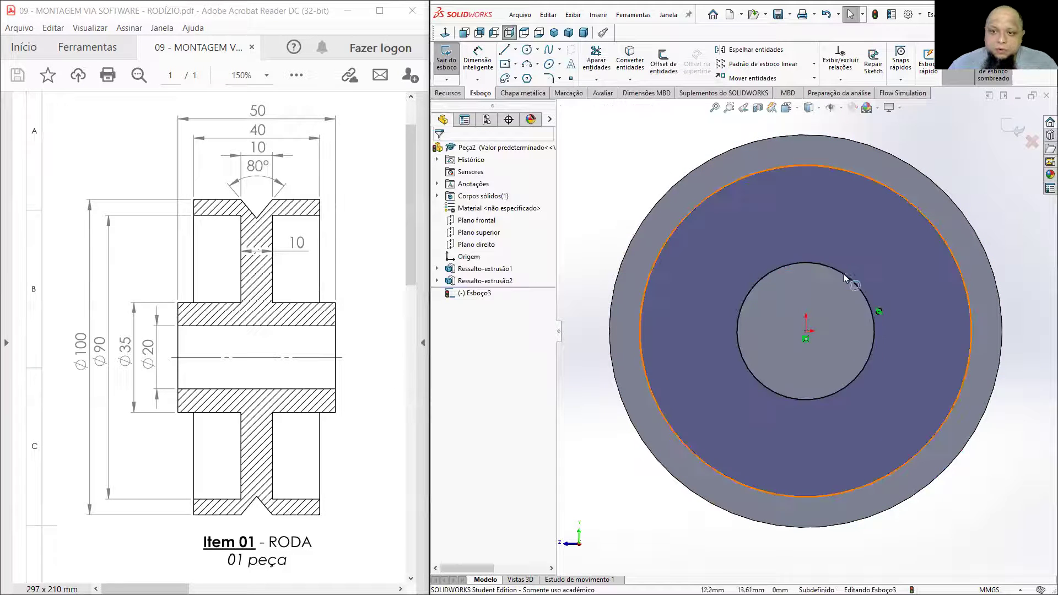
{"action": "key", "text": "ctrl+z"}
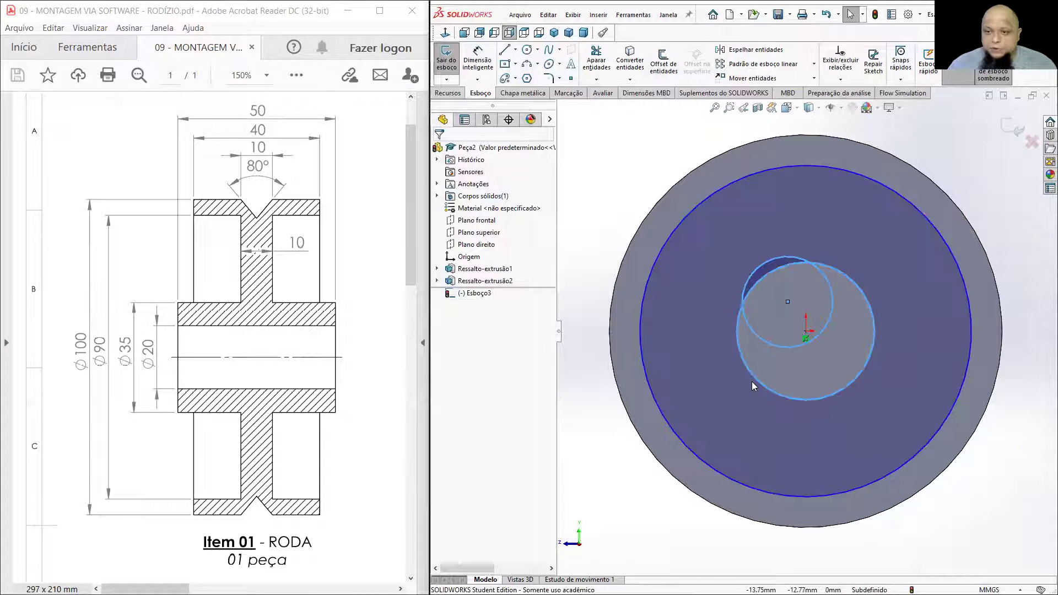
{"action": "key", "text": "Escape"}
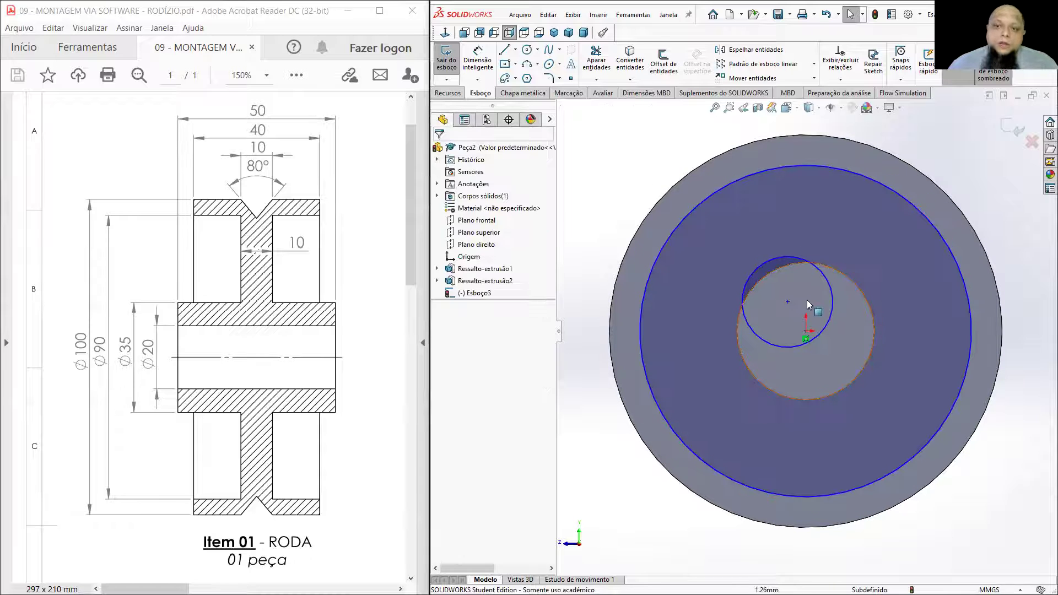
Step: Merge the small circle's centre point with the origin, making it concentric with the hub
{"action": "left_click", "coordinate": [788, 301]}
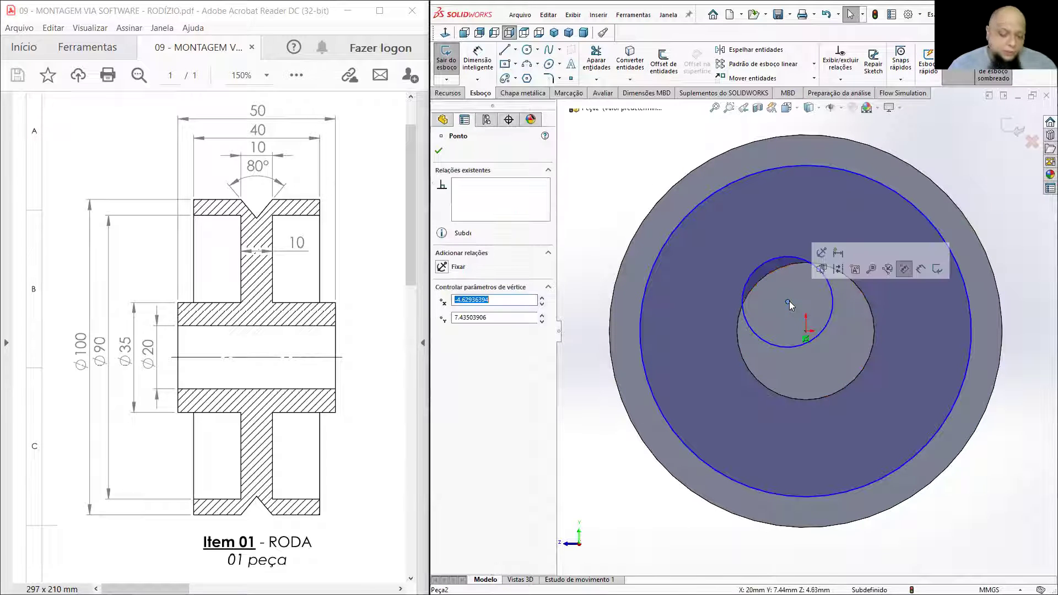
{"action": "left_click", "coordinate": [806, 331], "text": "ctrl"}
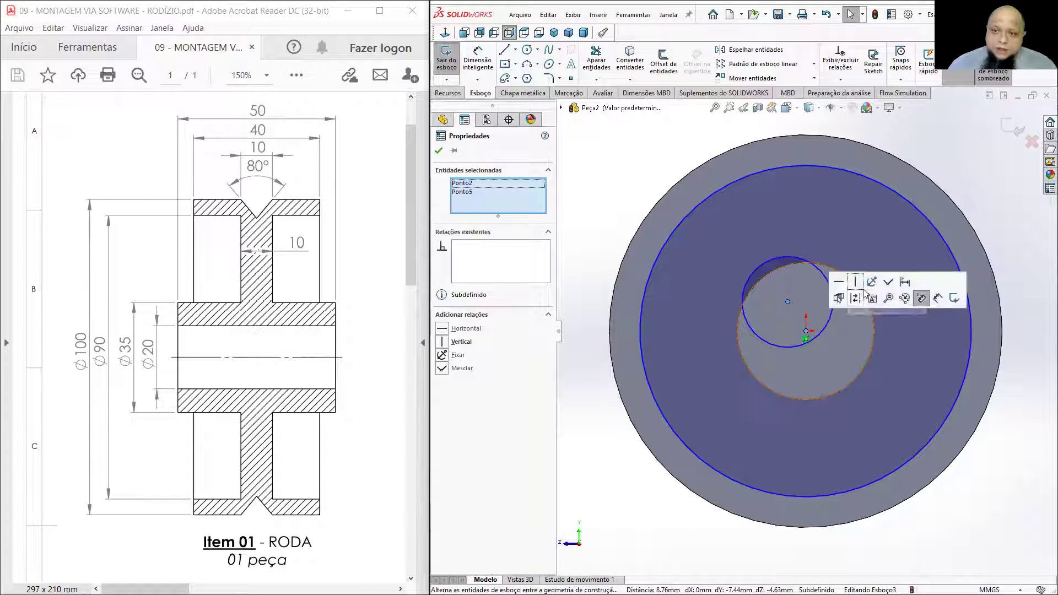
{"action": "left_click", "coordinate": [888, 282]}
{"action": "key", "text": "Escape"}
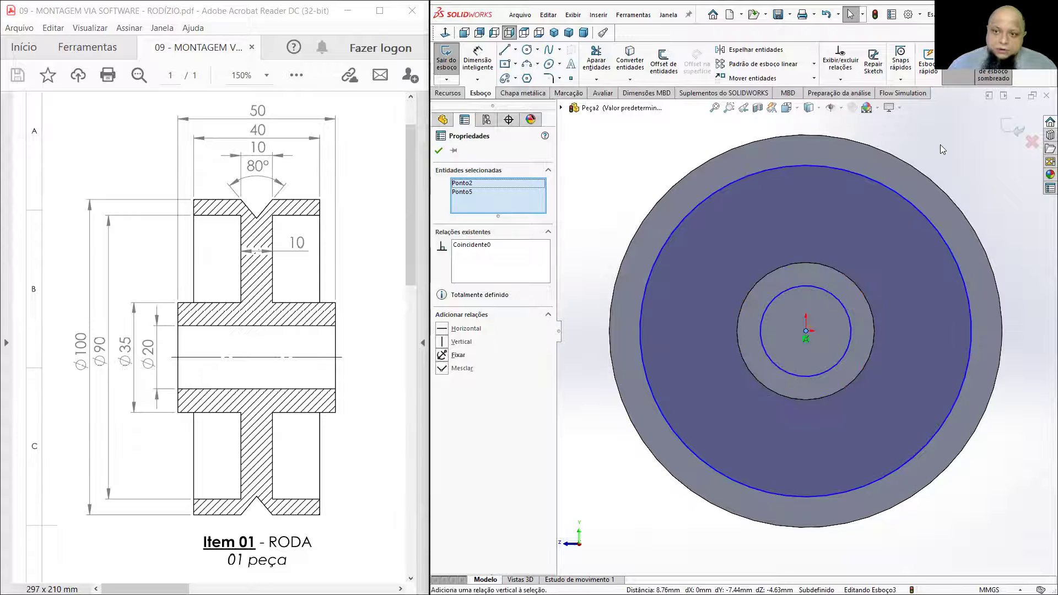
Step: Dimension the inner circle to 35 mm diameter and the outer circle to 90 mm diameter
{"action": "left_click", "coordinate": [831, 294]}
{"action": "left_click", "coordinate": [867, 255]}
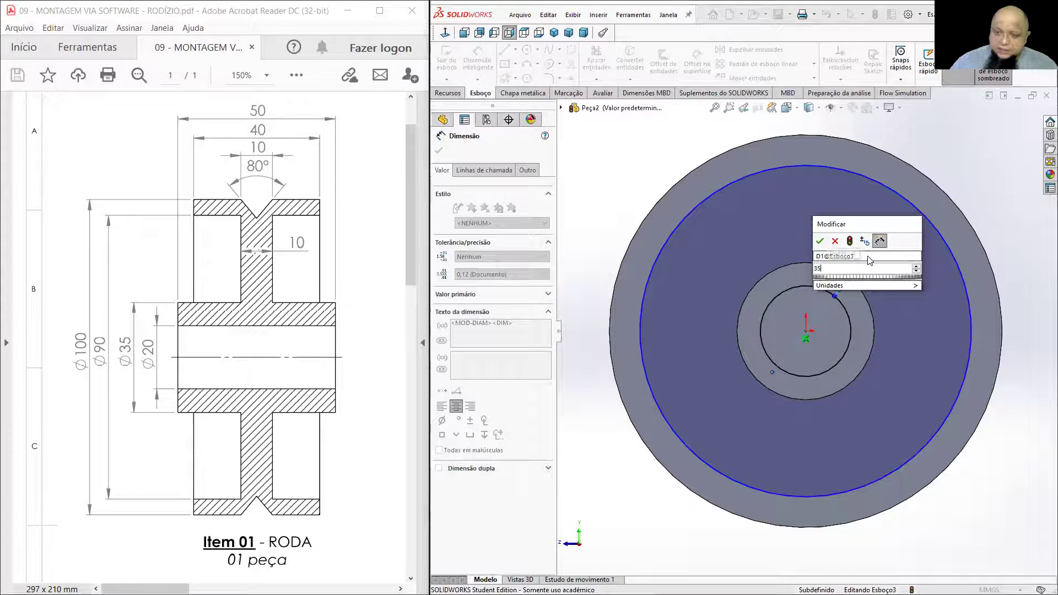
{"action": "type", "text": "35"}
{"action": "key", "text": "Return"}
{"action": "left_click", "coordinate": [933, 152]}
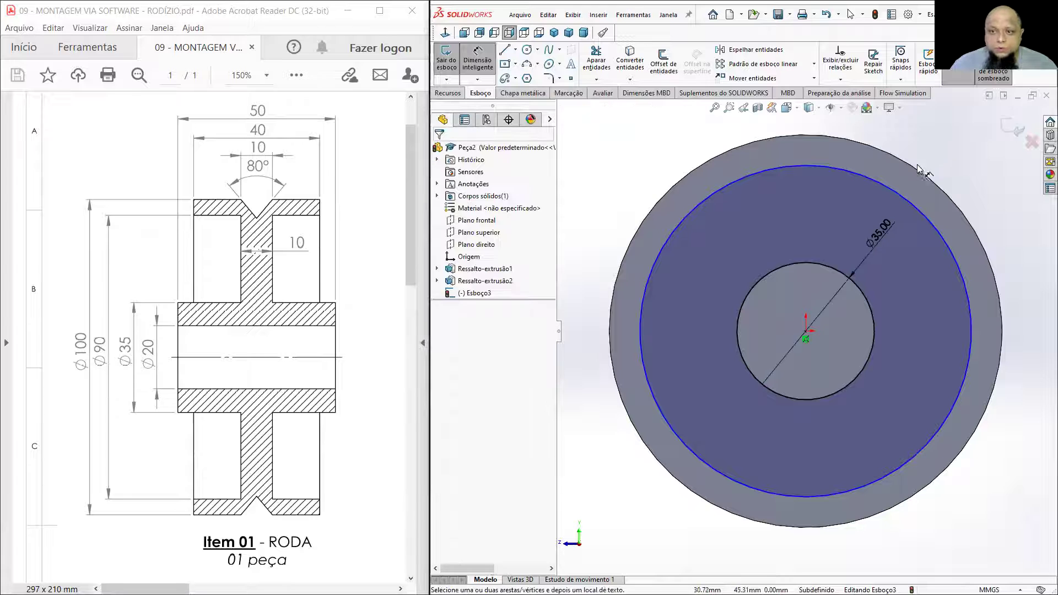
{"action": "left_click", "coordinate": [913, 204]}
{"action": "left_click", "coordinate": [958, 158]}
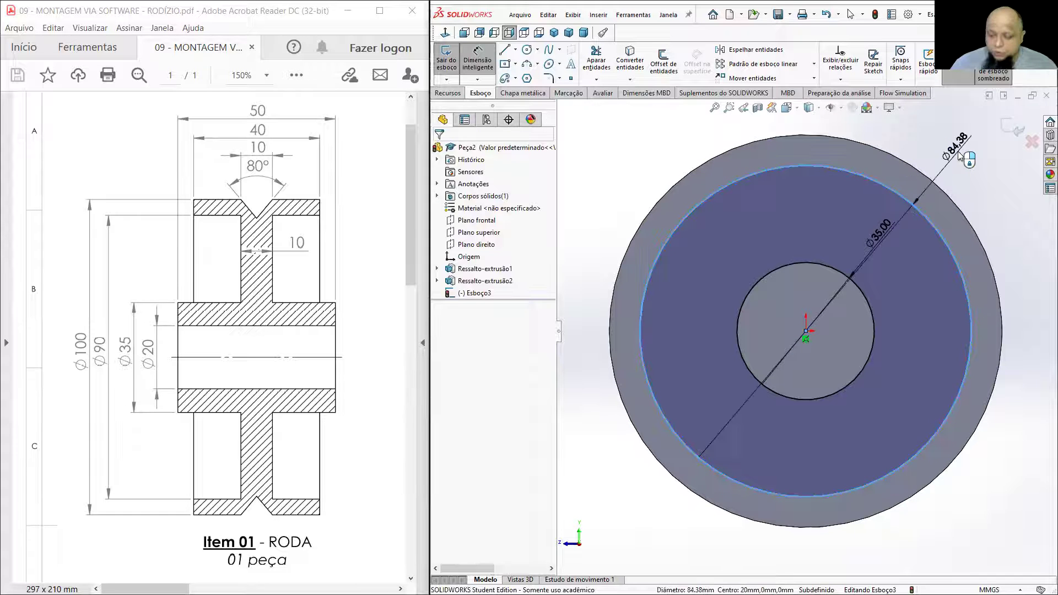
{"action": "type", "text": "90"}
{"action": "key", "text": "Return"}
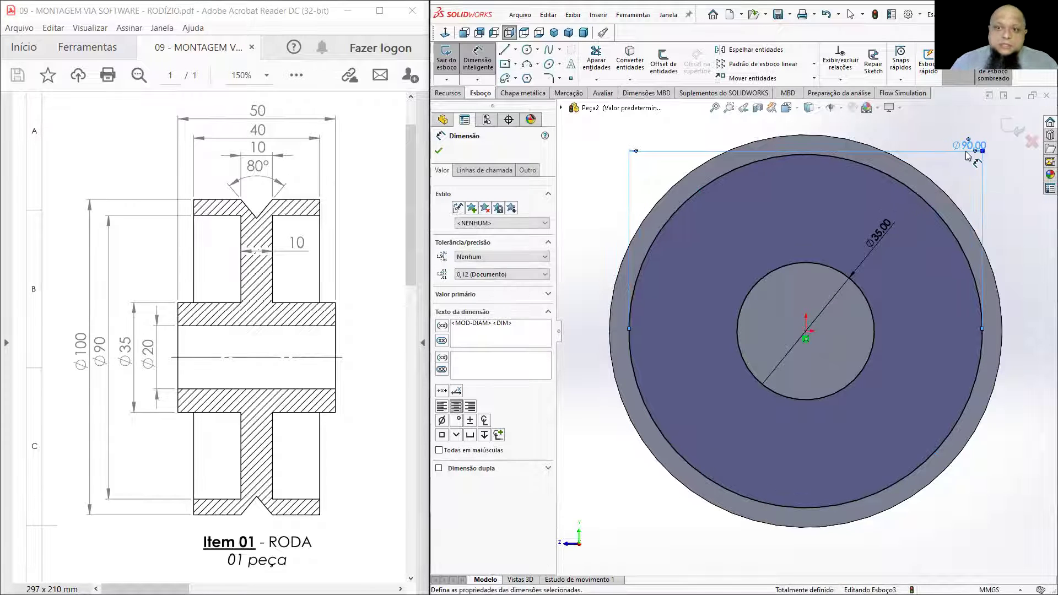
Step: Cut-extrude the ring between the 35 mm and 90 mm circles to a blind depth of 15 mm
{"action": "scroll", "coordinate": [851, 264], "scroll_direction": "up", "scroll_amount": 4}
{"action": "middle_click_drag", "start_coordinate": [846, 272], "coordinate": [921, 290]}
{"action": "middle_click_drag", "start_coordinate": [817, 293], "coordinate": [708, 284]}
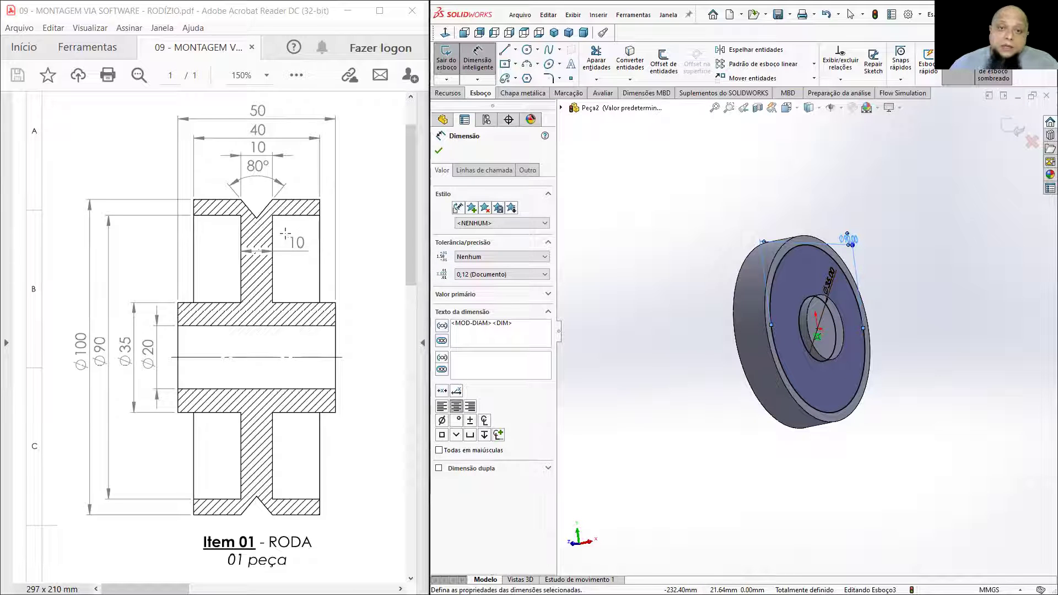
{"action": "left_click", "coordinate": [448, 93]}
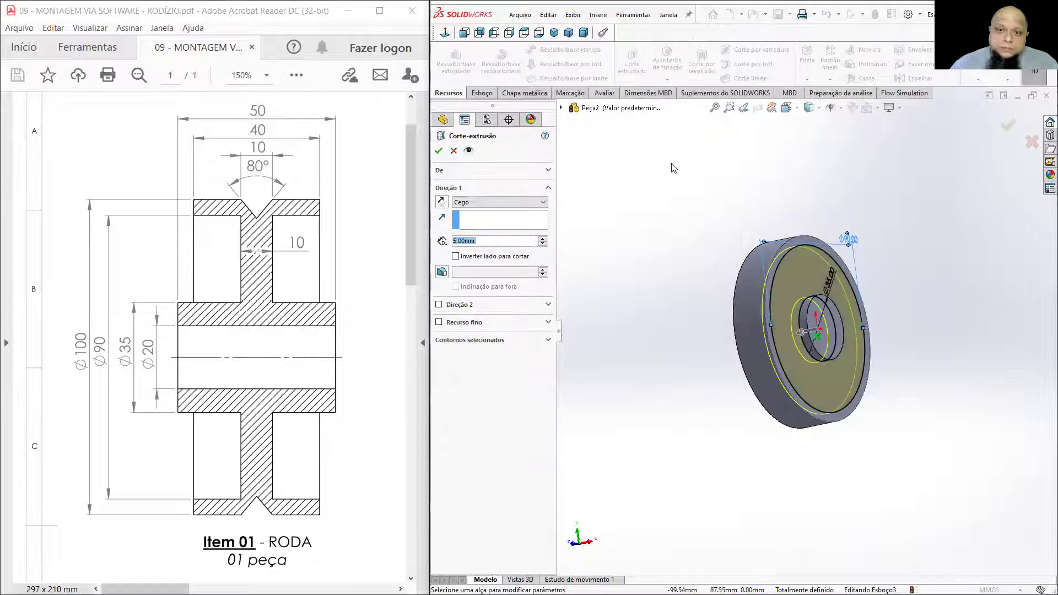
{"action": "type", "text": "15"}
{"action": "key", "text": "Return"}
{"action": "right_click", "coordinate": [738, 168]}
{"action": "left_click", "coordinate": [682, 160]}
{"action": "middle_click_drag", "start_coordinate": [755, 200], "coordinate": [737, 221]}
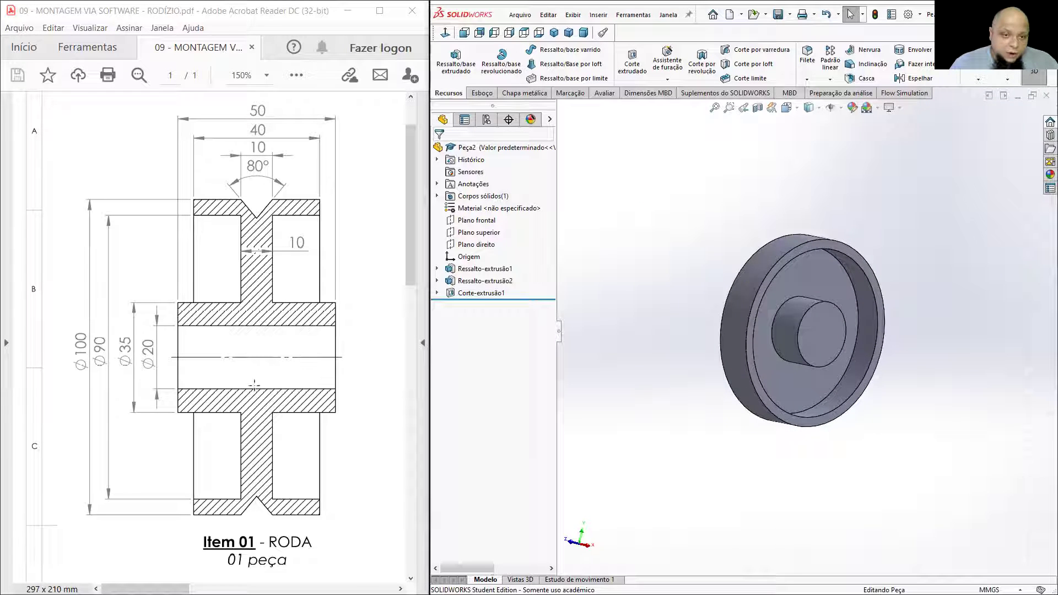
Step: Start a sketch on the hub's end face and draw a circle about 19 mm in diameter centred on the origin
{"action": "left_click", "coordinate": [827, 336]}
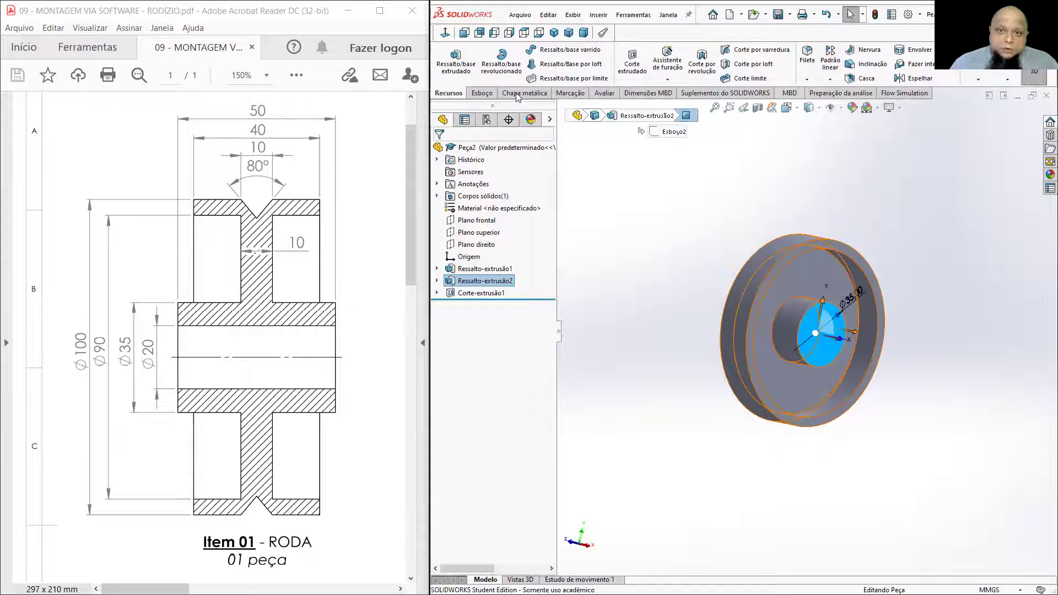
{"action": "left_click", "coordinate": [481, 93]}
{"action": "left_click", "coordinate": [448, 60]}
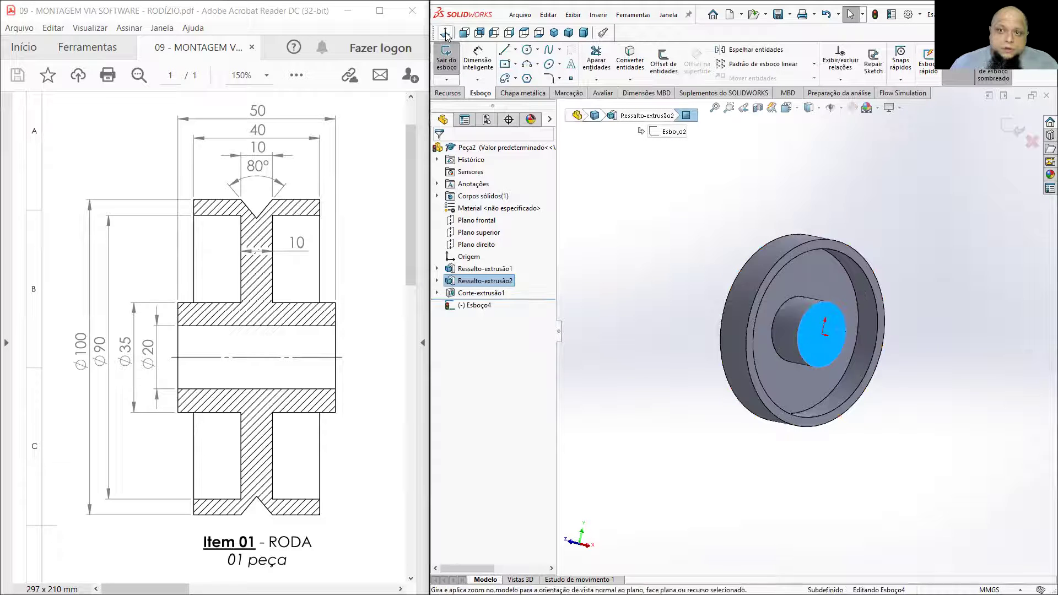
{"action": "left_click", "coordinate": [445, 33]}
{"action": "left_click", "coordinate": [527, 49]}
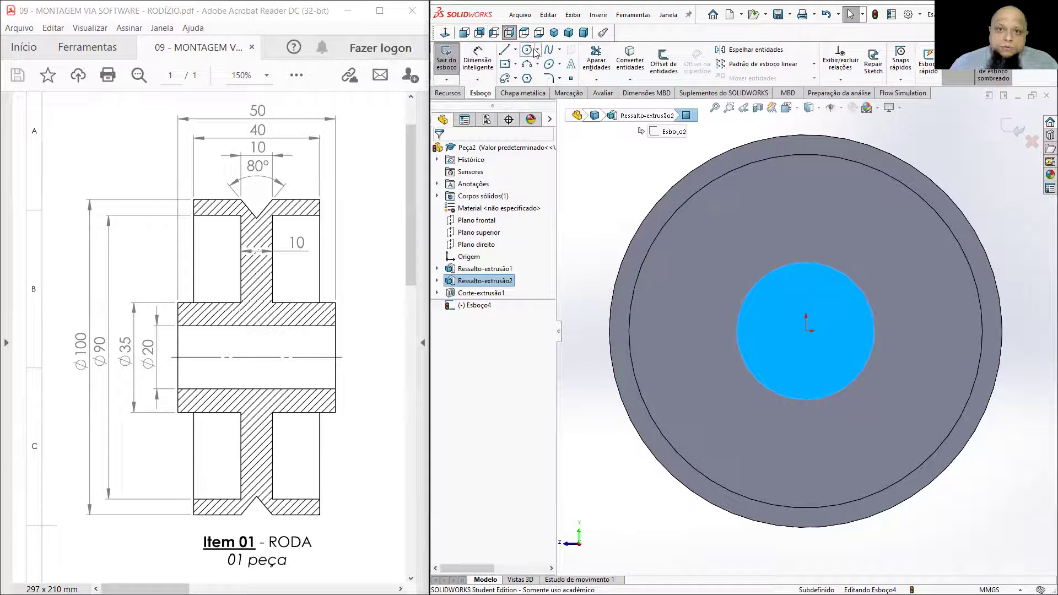
{"action": "left_click", "coordinate": [806, 331]}
{"action": "left_click", "coordinate": [790, 304]}
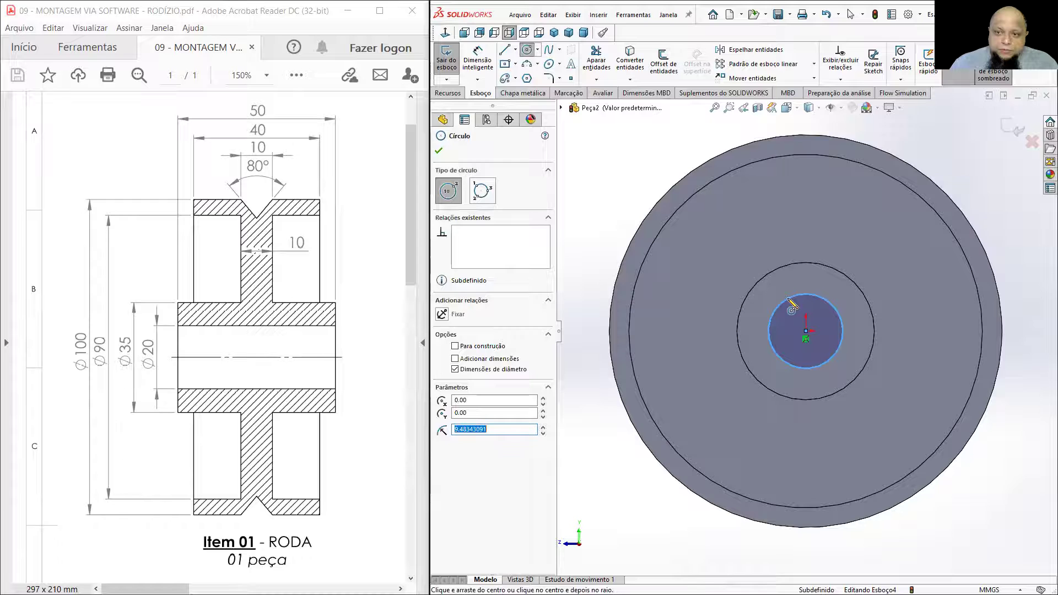
Step: Dimension the circle on the hub's end face to 20 mm diameter
{"action": "left_click", "coordinate": [479, 56]}
{"action": "left_click", "coordinate": [783, 303]}
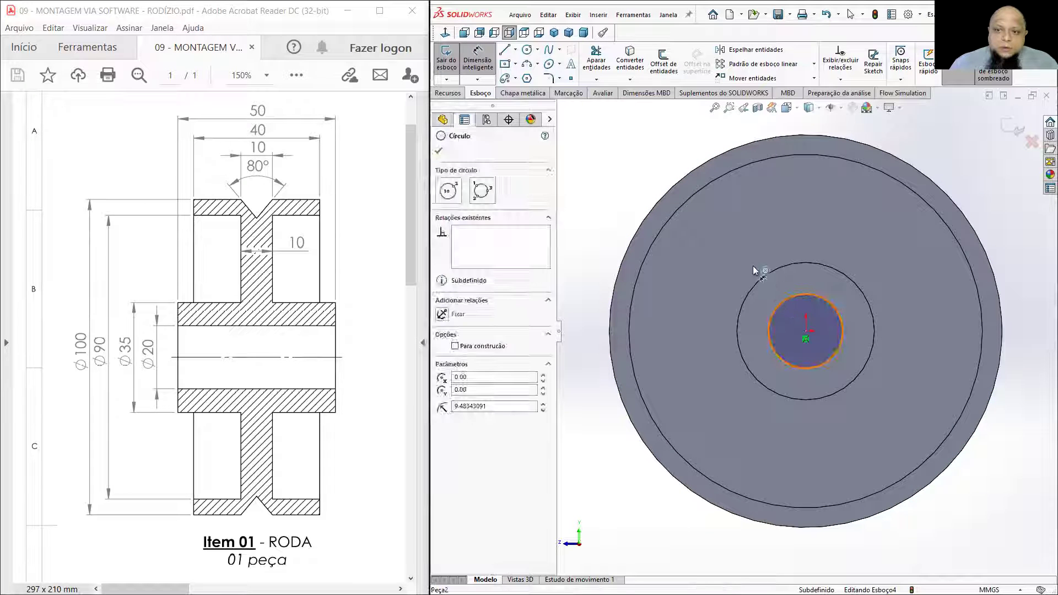
{"action": "left_click", "coordinate": [726, 232]}
{"action": "type", "text": "20"}
{"action": "key", "text": "Return"}
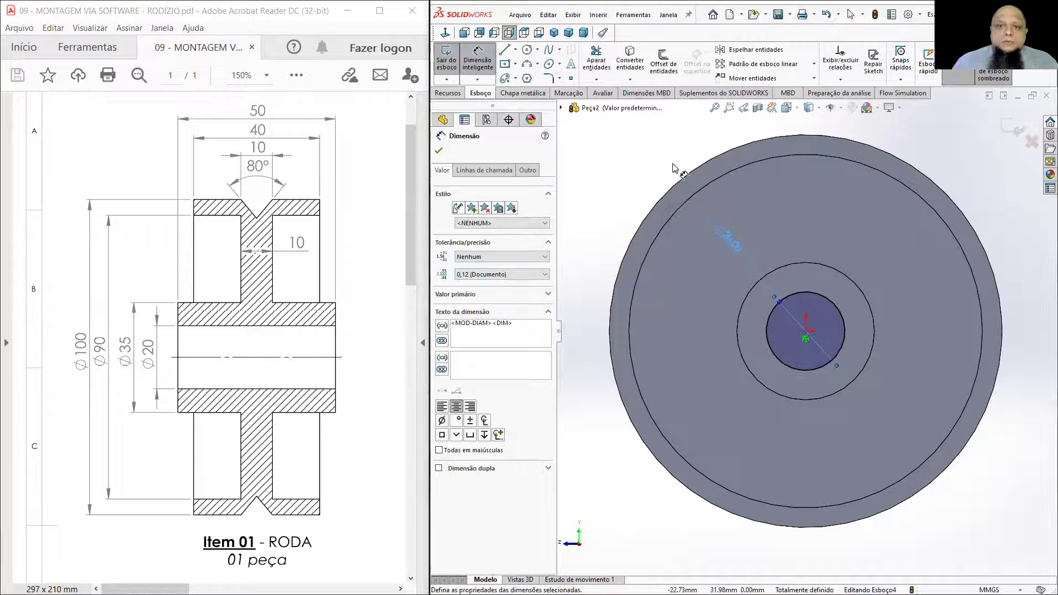
Step: Cut-extrude the 20 mm circle through the whole wheel with the Passante end condition to form the bore
{"action": "left_click", "coordinate": [447, 92]}
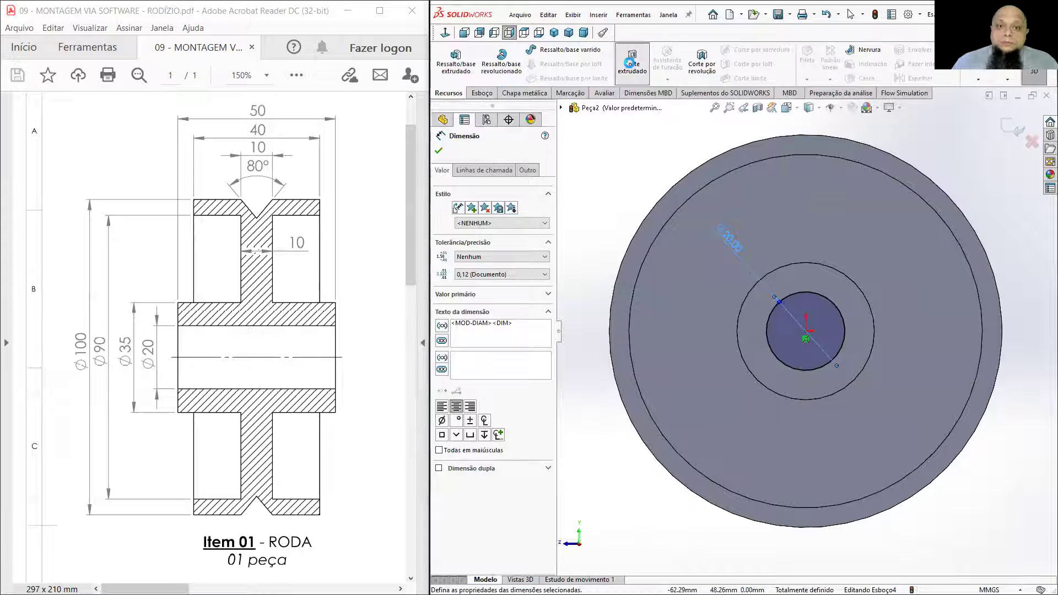
{"action": "left_click", "coordinate": [628, 63]}
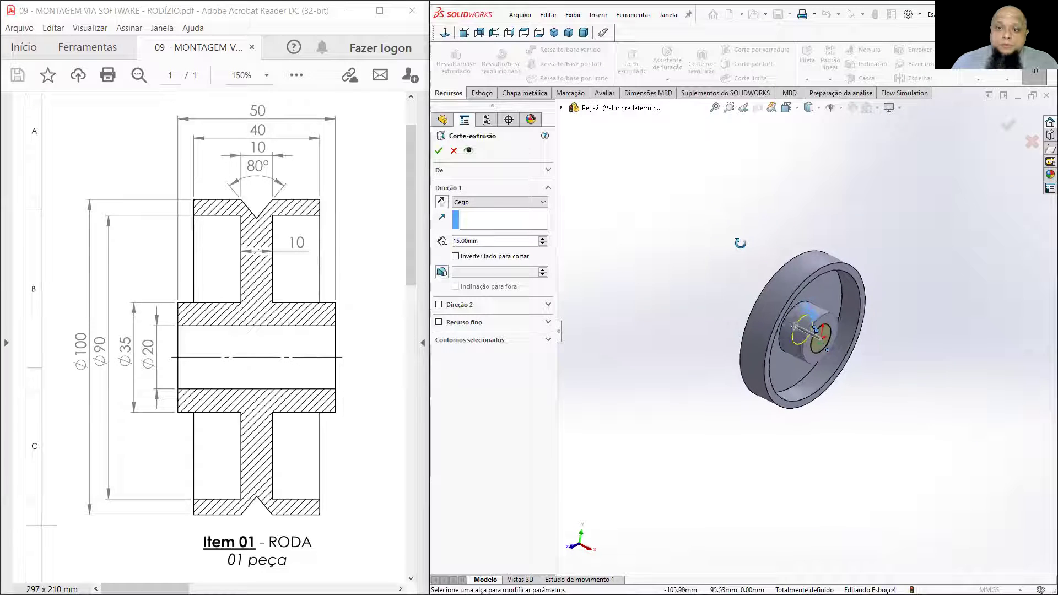
{"action": "left_click", "coordinate": [499, 203]}
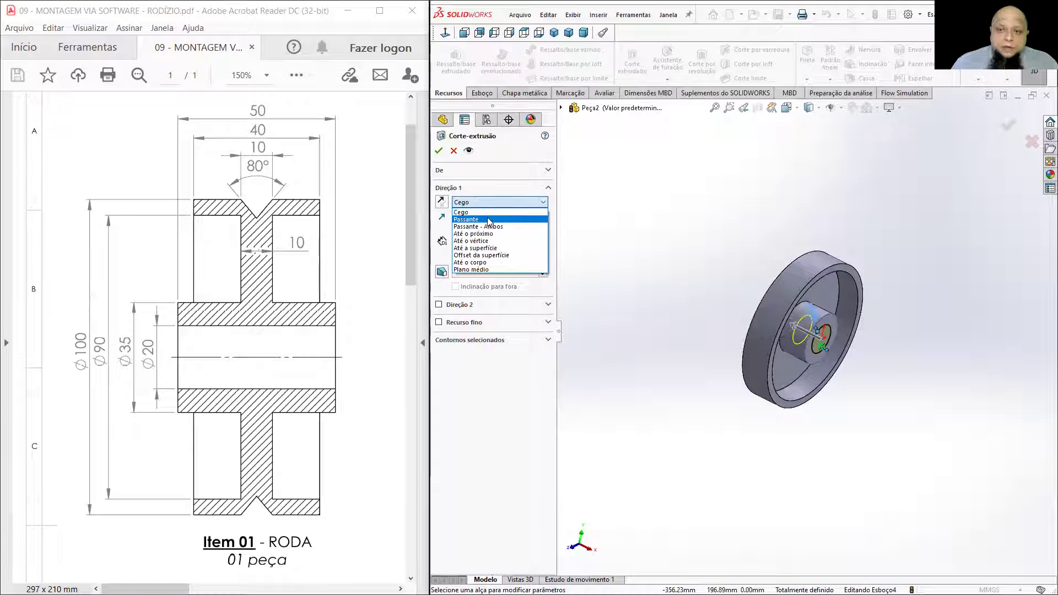
{"action": "left_click", "coordinate": [488, 219]}
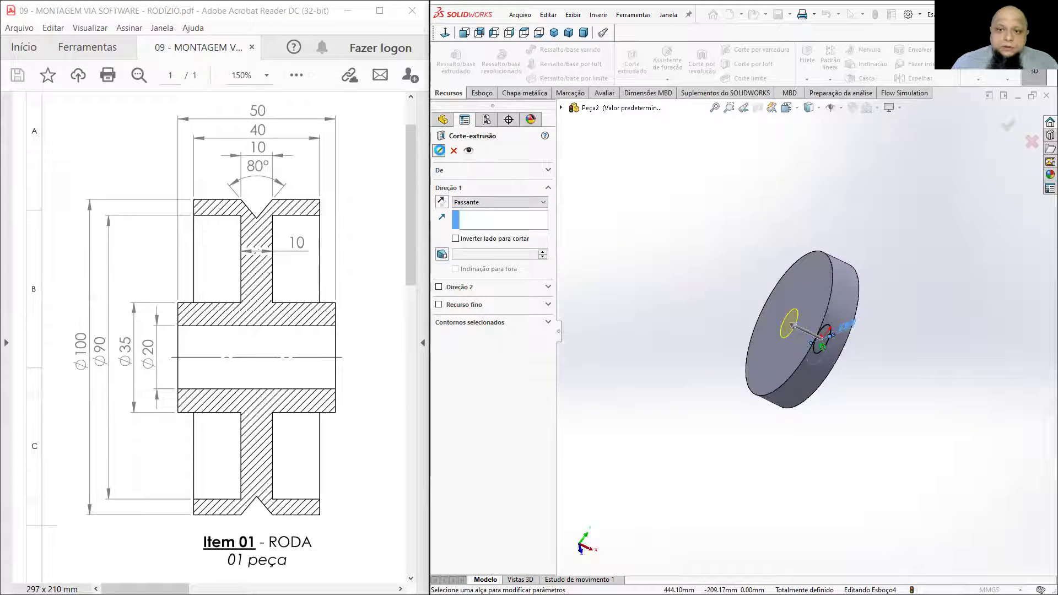
{"action": "key", "text": "Return"}
{"action": "middle_click_drag", "start_coordinate": [762, 208], "coordinate": [677, 219]}
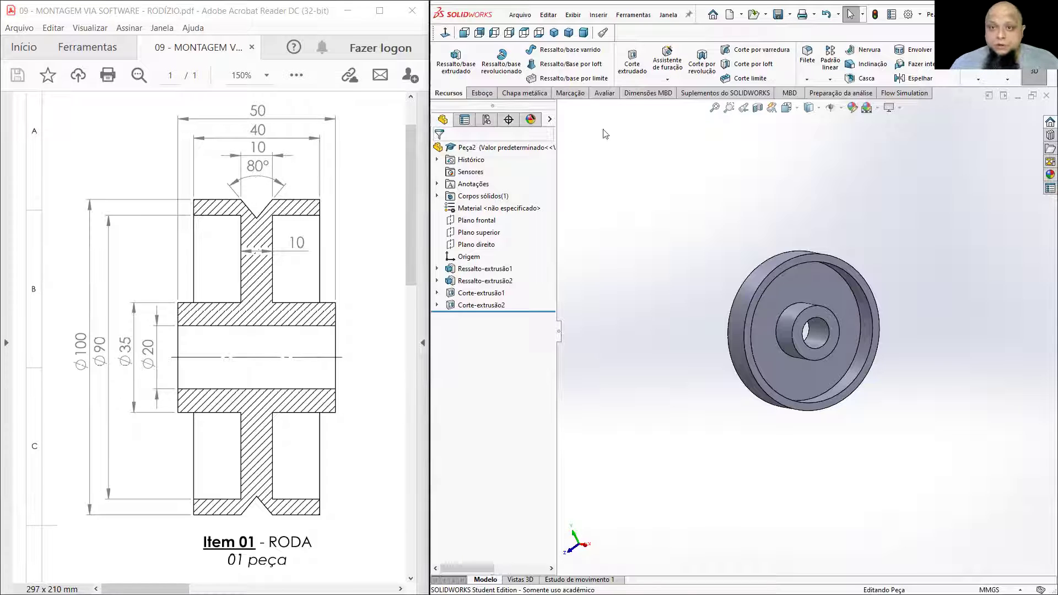
Step: Start an angle-distance chamfer on the outer circular edge of the wheel's flat back face, opposite the hub
{"action": "left_click", "coordinate": [809, 81]}
{"action": "left_click", "coordinate": [827, 105]}
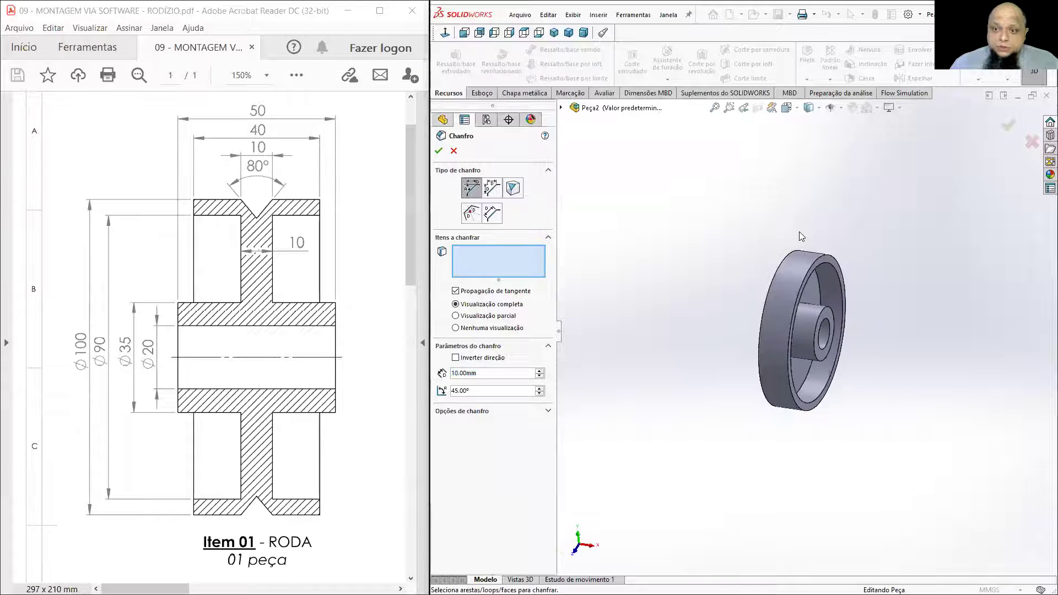
{"action": "scroll", "coordinate": [781, 298], "scroll_direction": "down", "scroll_amount": 3}
{"action": "left_click", "coordinate": [780, 304]}
{"action": "scroll", "coordinate": [731, 253], "scroll_direction": "up", "scroll_amount": 4}
{"action": "middle_click_drag", "start_coordinate": [732, 253], "coordinate": [752, 267]}
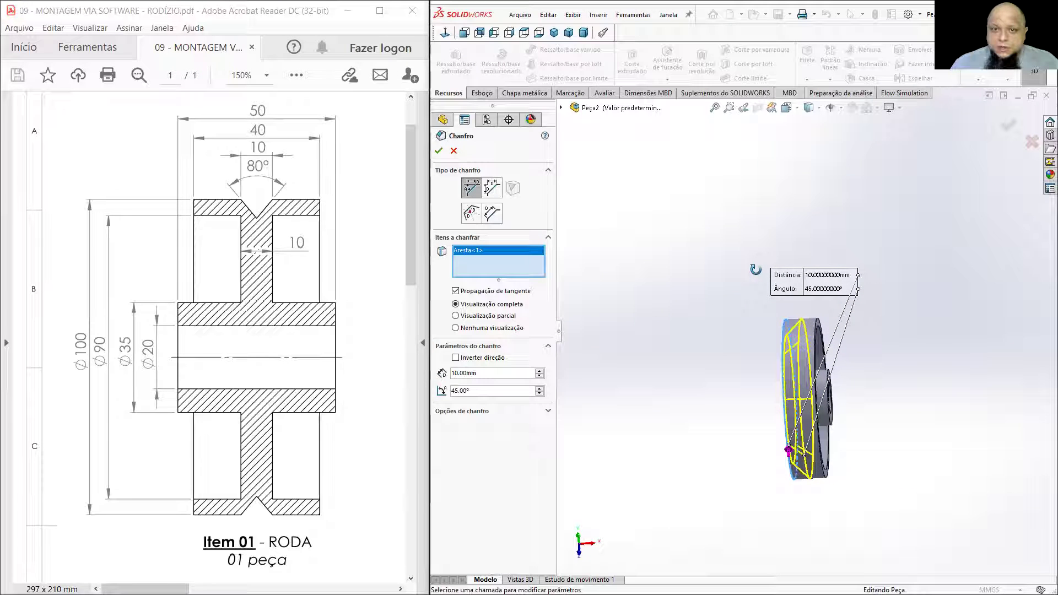
{"action": "left_click_drag", "start_coordinate": [790, 282], "coordinate": [679, 494]}
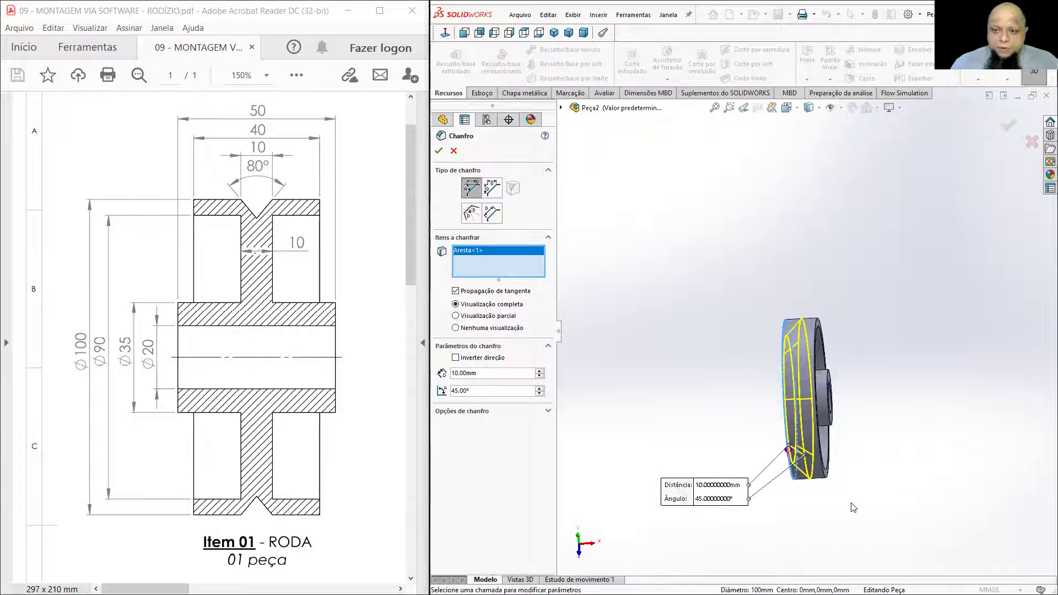
{"action": "scroll", "coordinate": [703, 458], "scroll_direction": "down", "scroll_amount": 5}
{"action": "middle_click_drag", "start_coordinate": [743, 449], "coordinate": [737, 451]}
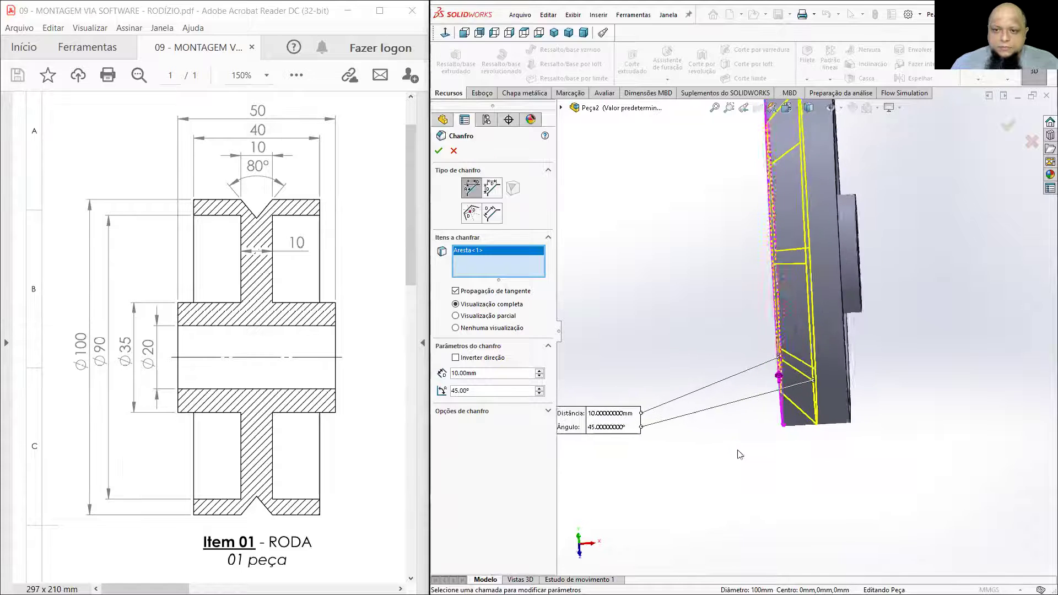
{"action": "scroll", "coordinate": [737, 449], "scroll_direction": "up", "scroll_amount": 2}
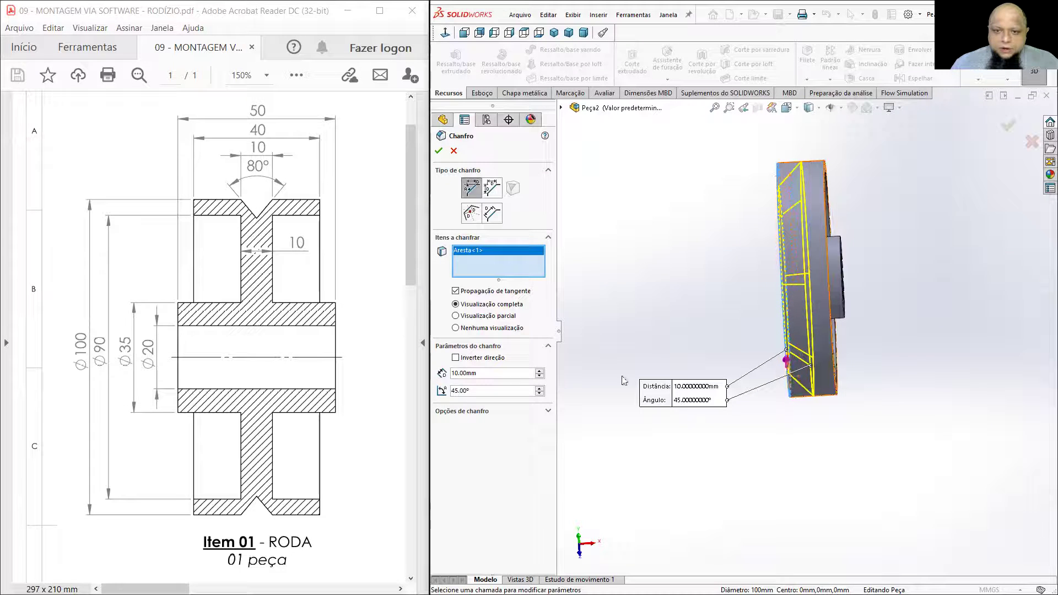
Step: Reverse the chamfer's direction, set its distance to 5 mm and angle to 40°, and apply it to the back edge
{"action": "left_click", "coordinate": [456, 358]}
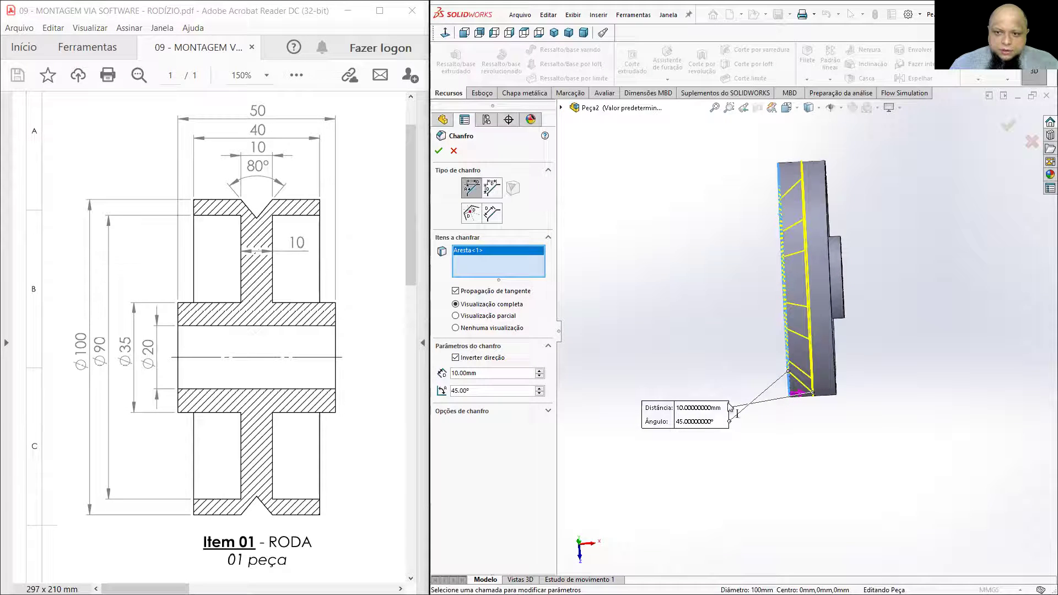
{"action": "double_click", "coordinate": [524, 376]}
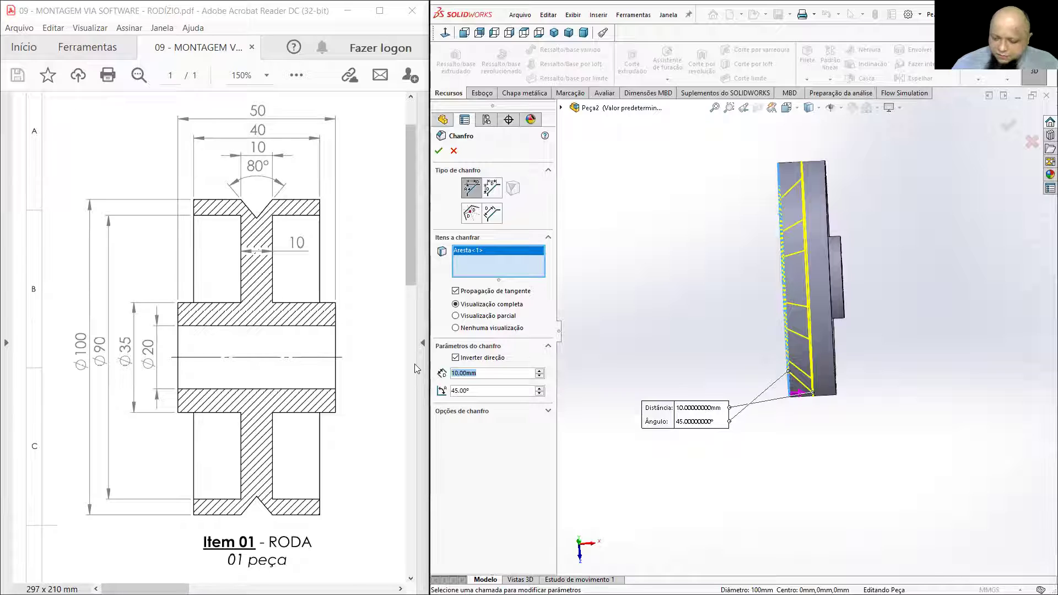
{"action": "type", "text": "5"}
{"action": "key", "text": "Return"}
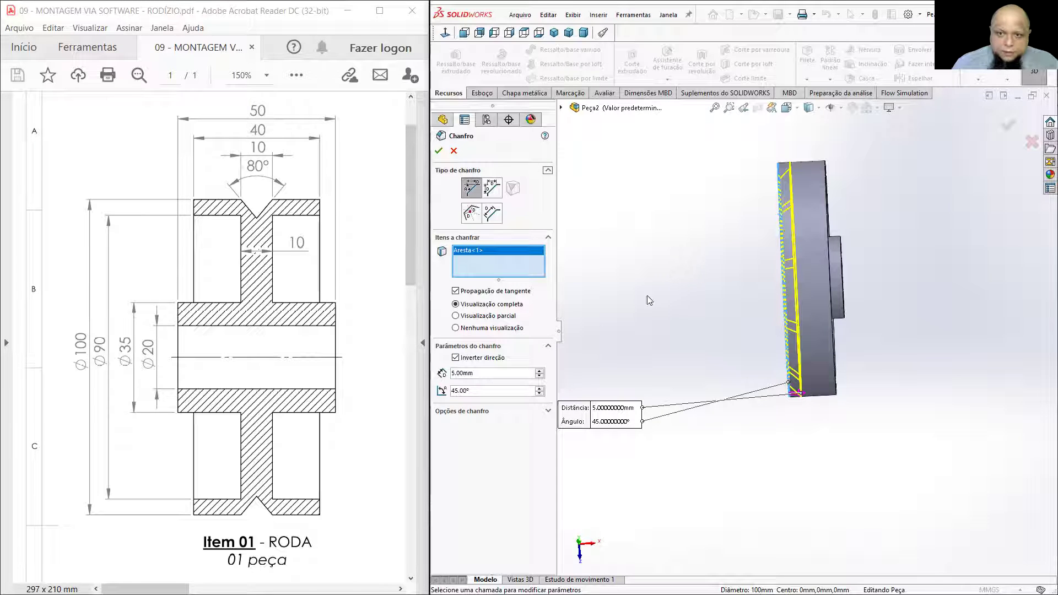
{"action": "type", "text": "40"}
{"action": "key", "text": "Return"}
{"action": "scroll", "coordinate": [815, 429], "scroll_direction": "down", "scroll_amount": 2}
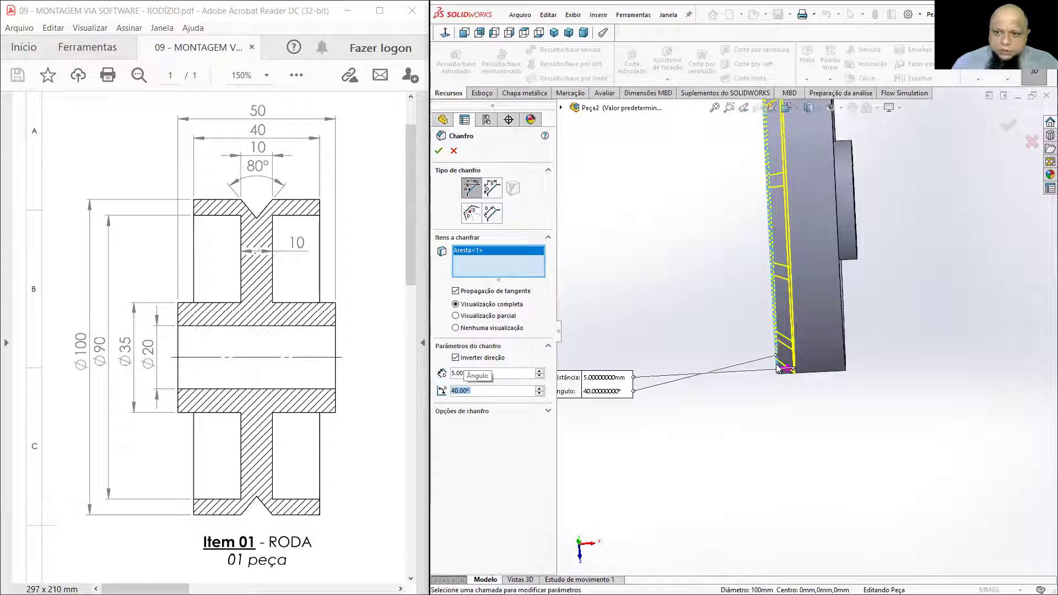
{"action": "left_click", "coordinate": [439, 151]}
{"action": "scroll", "coordinate": [717, 295], "scroll_direction": "up", "scroll_amount": 3}
{"action": "middle_click_drag", "start_coordinate": [719, 294], "coordinate": [678, 338]}
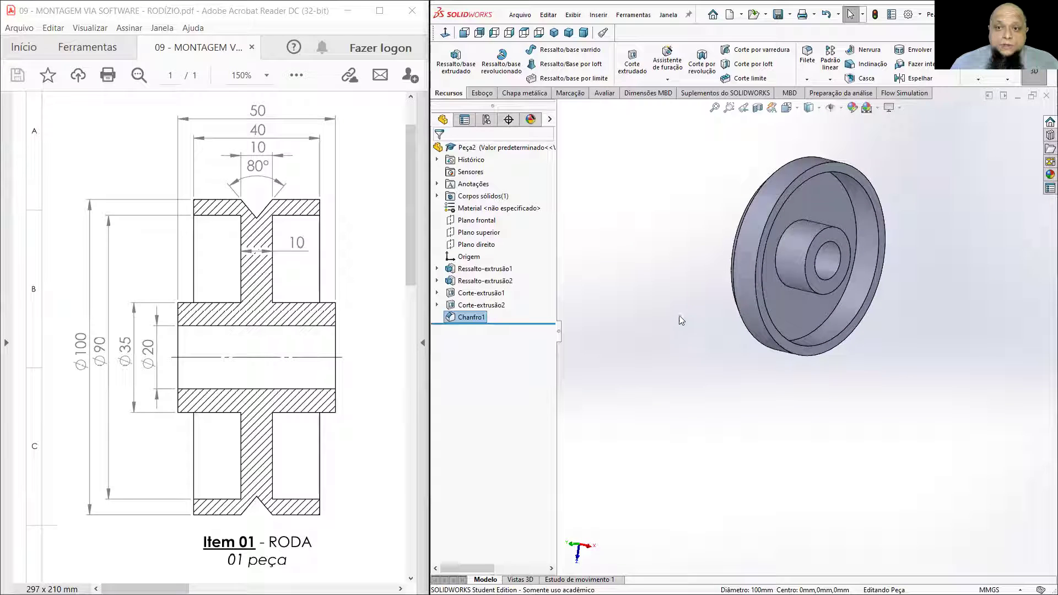
{"action": "left_click", "coordinate": [715, 286]}
{"action": "scroll", "coordinate": [716, 286], "scroll_direction": "up", "scroll_amount": 2}
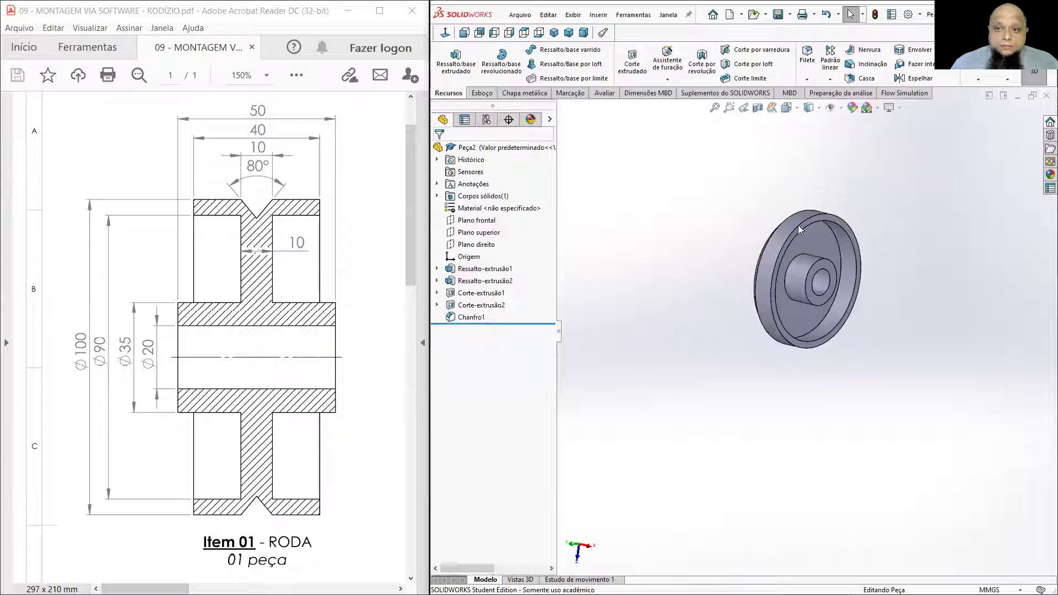
Step: Mirror the whole half-wheel body about its flat chamfered back face, with the solids merged, to complete the wheel
{"action": "left_click", "coordinate": [910, 81]}
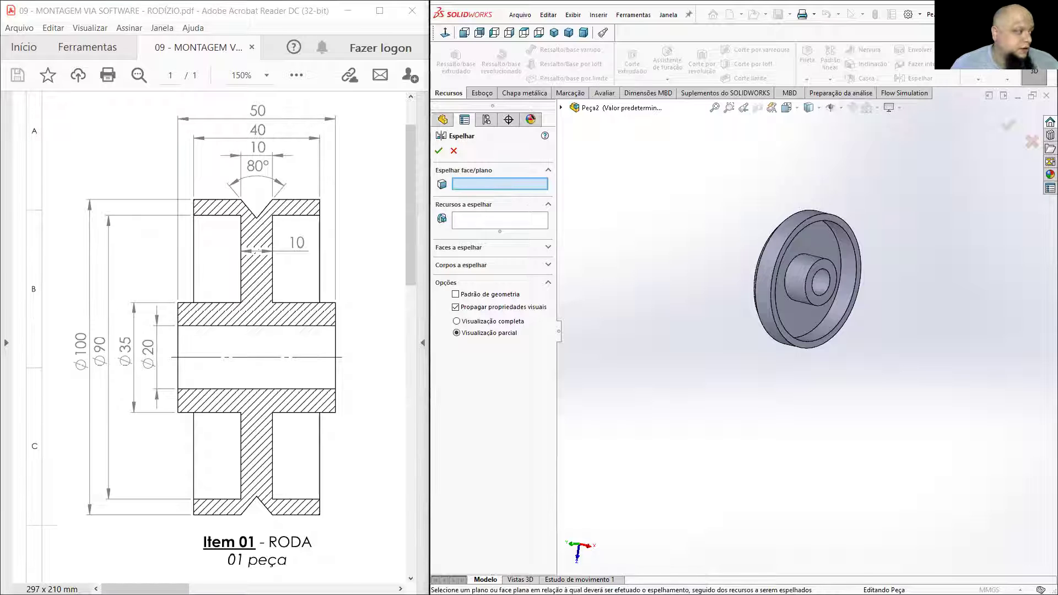
{"action": "middle_click_drag", "start_coordinate": [672, 303], "coordinate": [725, 311]}
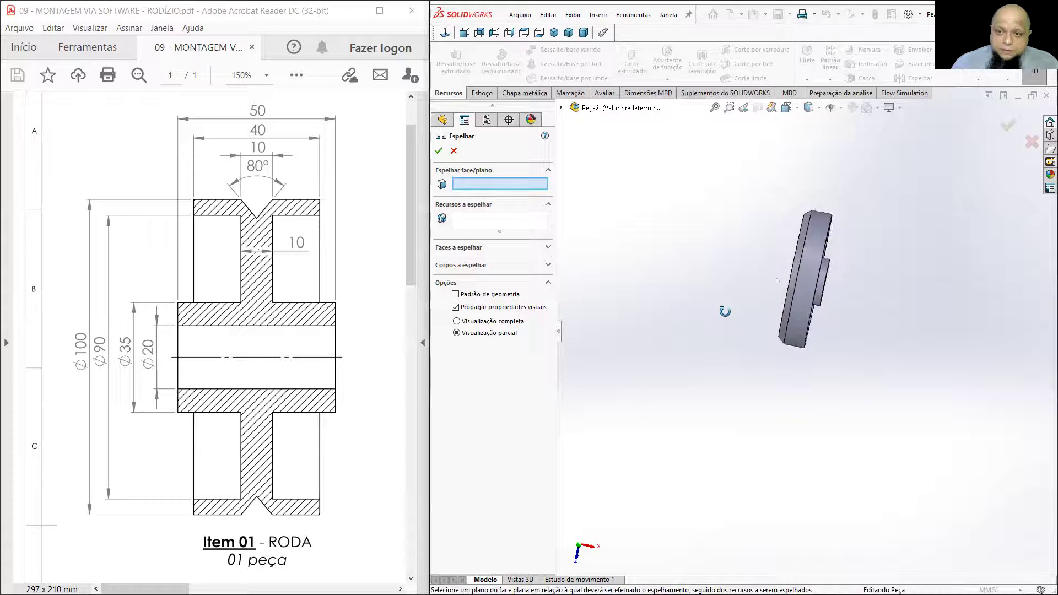
{"action": "middle_click_drag", "start_coordinate": [775, 275], "coordinate": [661, 259]}
{"action": "left_click", "coordinate": [797, 249]}
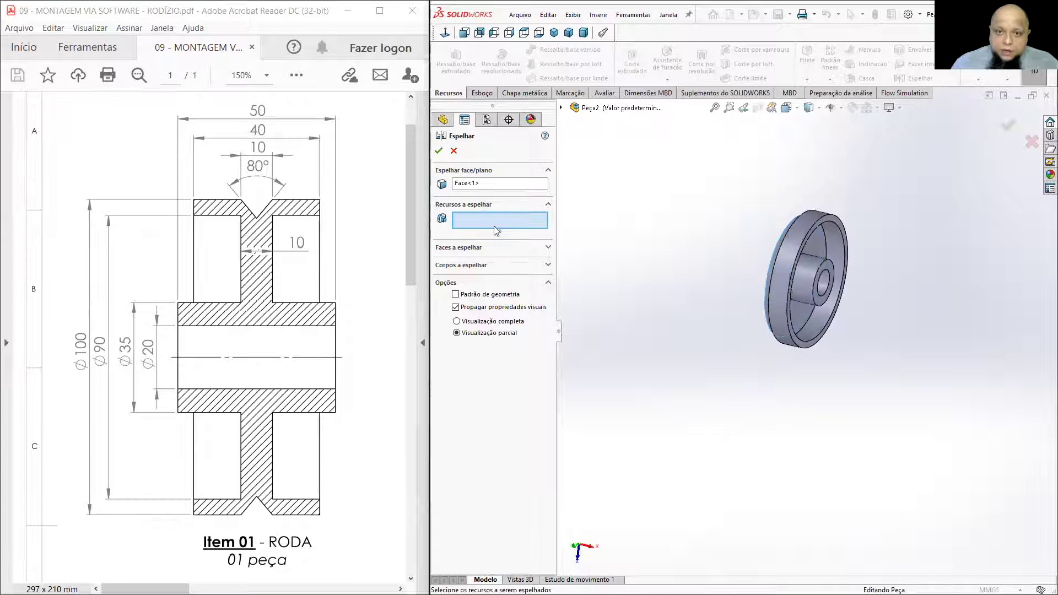
{"action": "left_click", "coordinate": [461, 265]}
{"action": "left_click", "coordinate": [814, 264]}
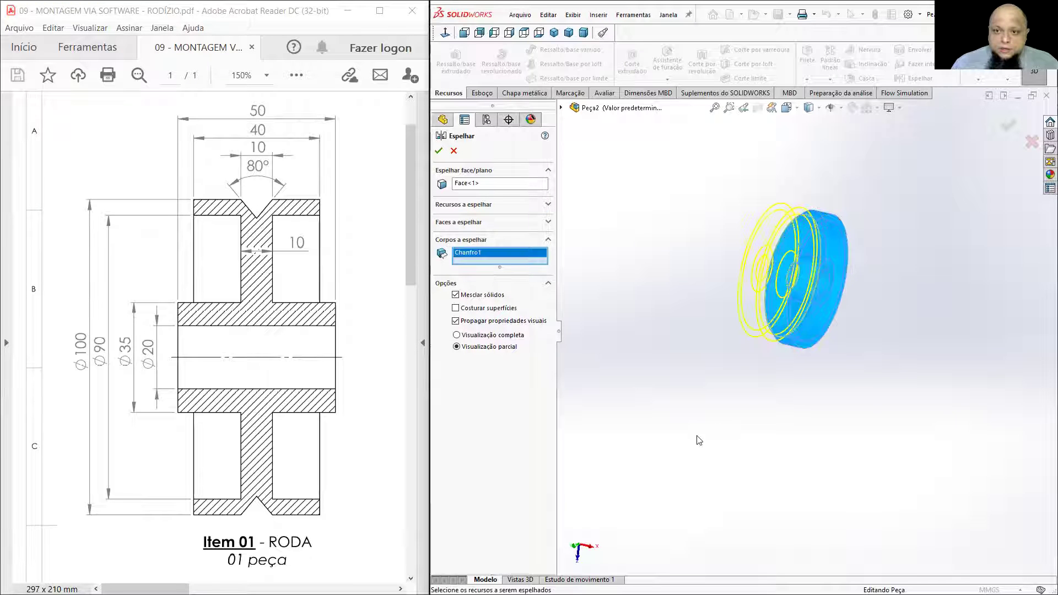
{"action": "middle_click_drag", "start_coordinate": [691, 229], "coordinate": [712, 240]}
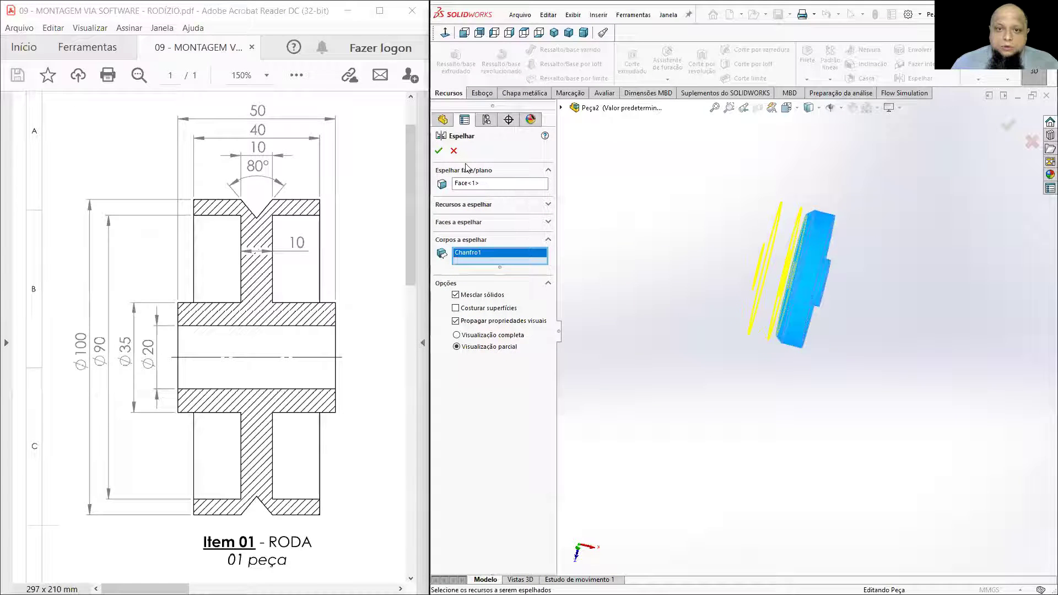
{"action": "left_click", "coordinate": [439, 150]}
{"action": "middle_click_drag", "start_coordinate": [846, 253], "coordinate": [773, 303]}
{"action": "scroll", "coordinate": [774, 303], "scroll_direction": "down", "scroll_amount": 2}
{"action": "scroll", "coordinate": [774, 304], "scroll_direction": "up", "scroll_amount": 2}
{"action": "scroll", "coordinate": [723, 243], "scroll_direction": "down", "scroll_amount": 2}
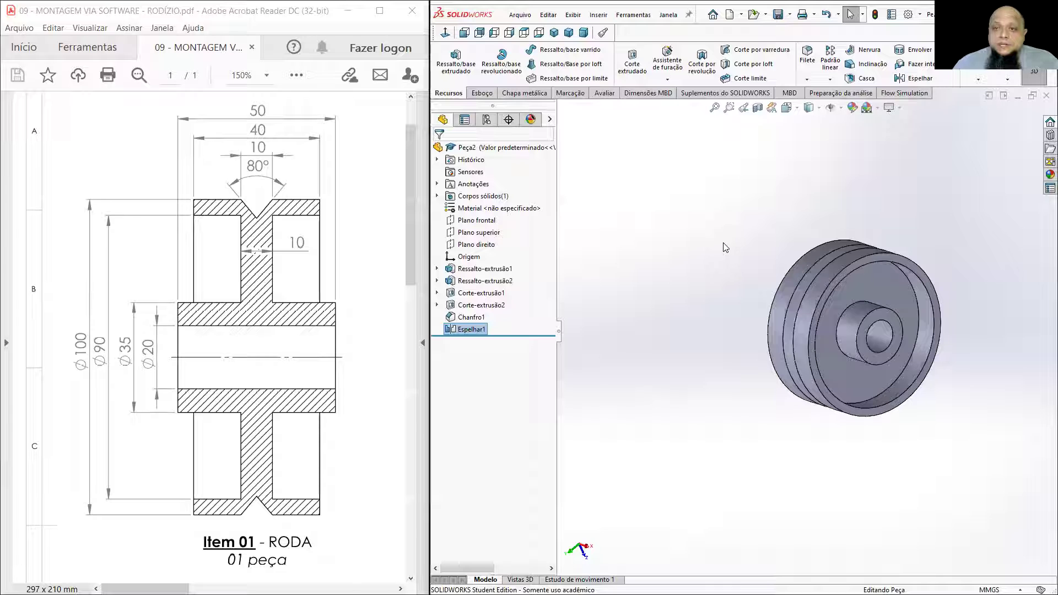
Step: Show the wheel in isometric view and save the part as RODA 2 in the Downloads folder
{"action": "left_click", "coordinate": [554, 33]}
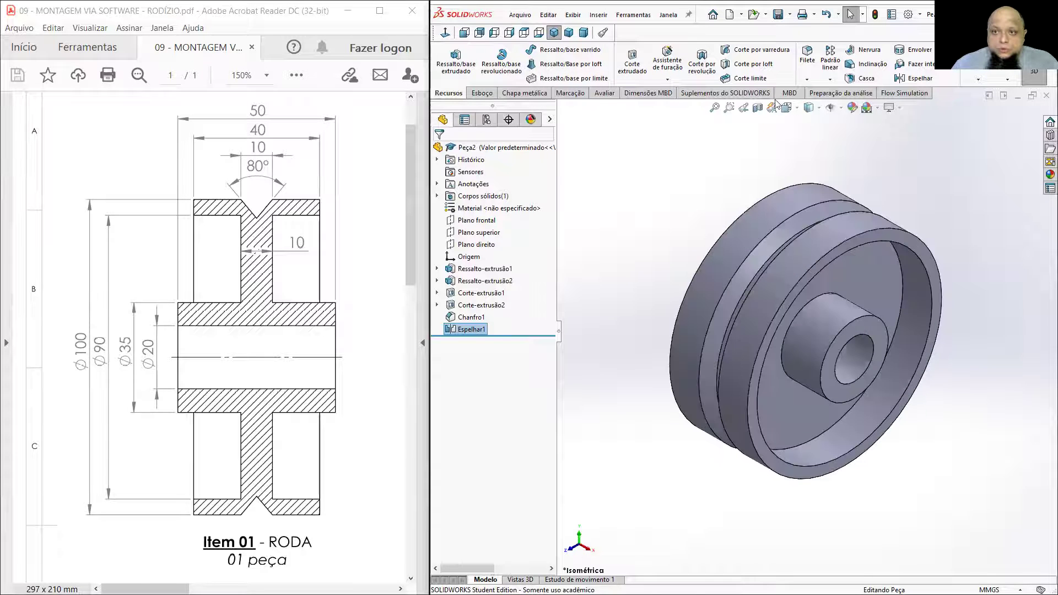
{"action": "left_click", "coordinate": [654, 220]}
{"action": "left_click", "coordinate": [781, 18]}
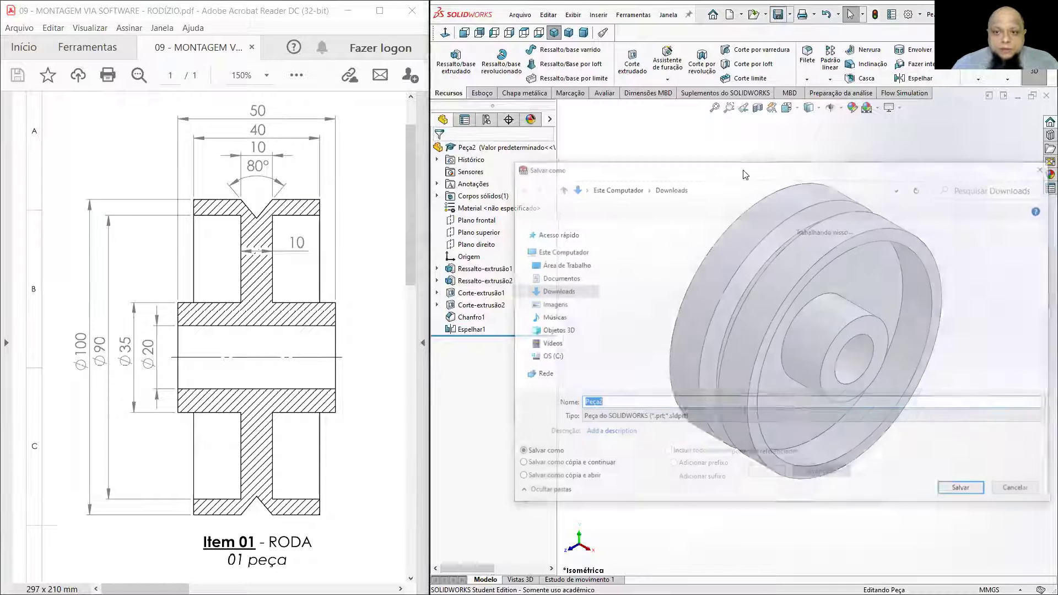
{"action": "left_click", "coordinate": [633, 270]}
{"action": "double_click", "coordinate": [612, 404]}
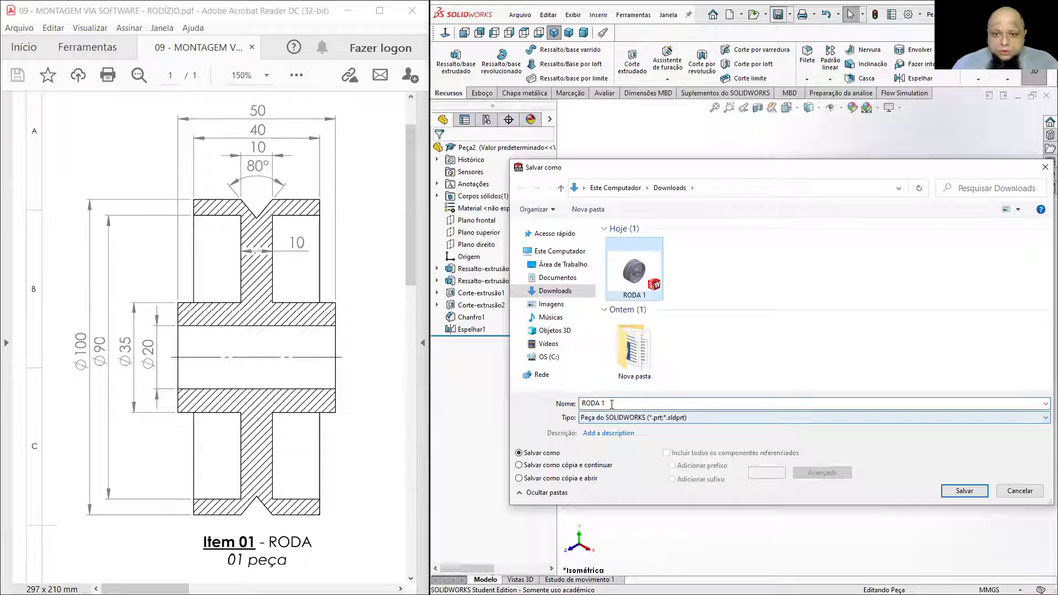
{"action": "type", "text": "2"}
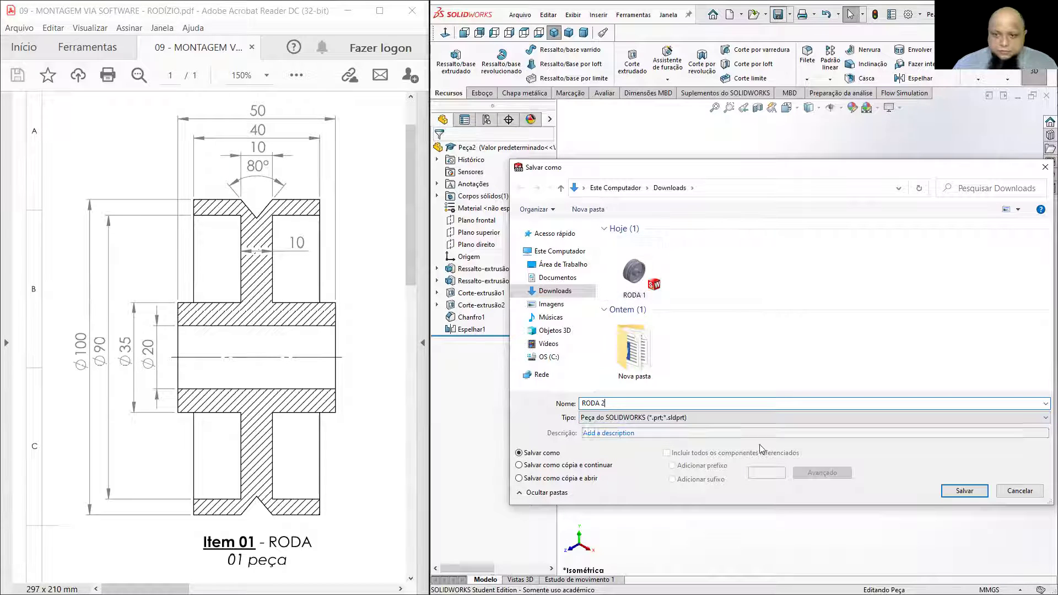
{"action": "left_click", "coordinate": [957, 492]}
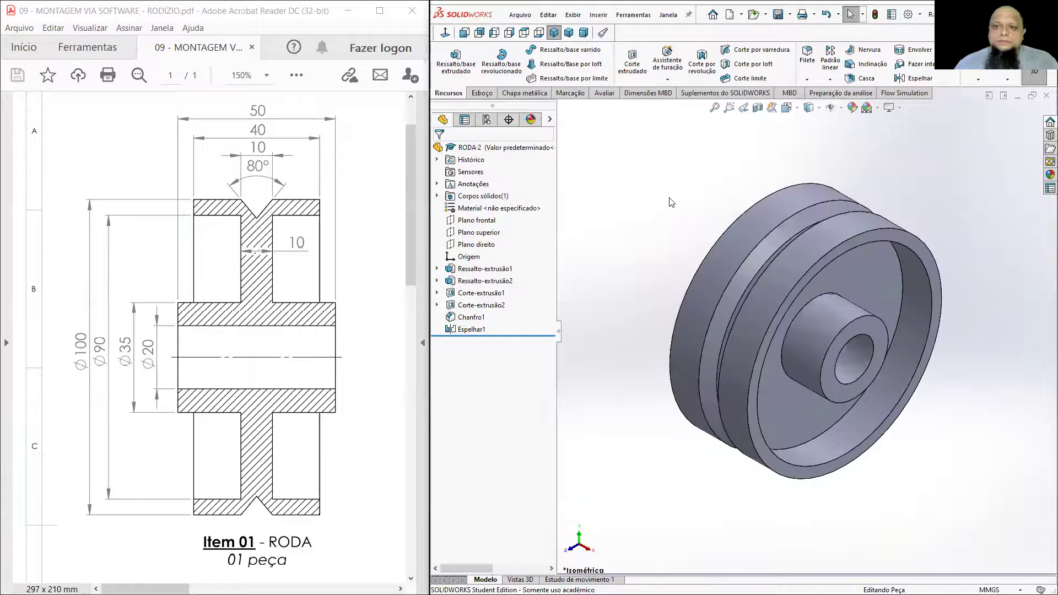
{"action": "scroll", "coordinate": [669, 199], "scroll_direction": "up", "scroll_amount": 1}
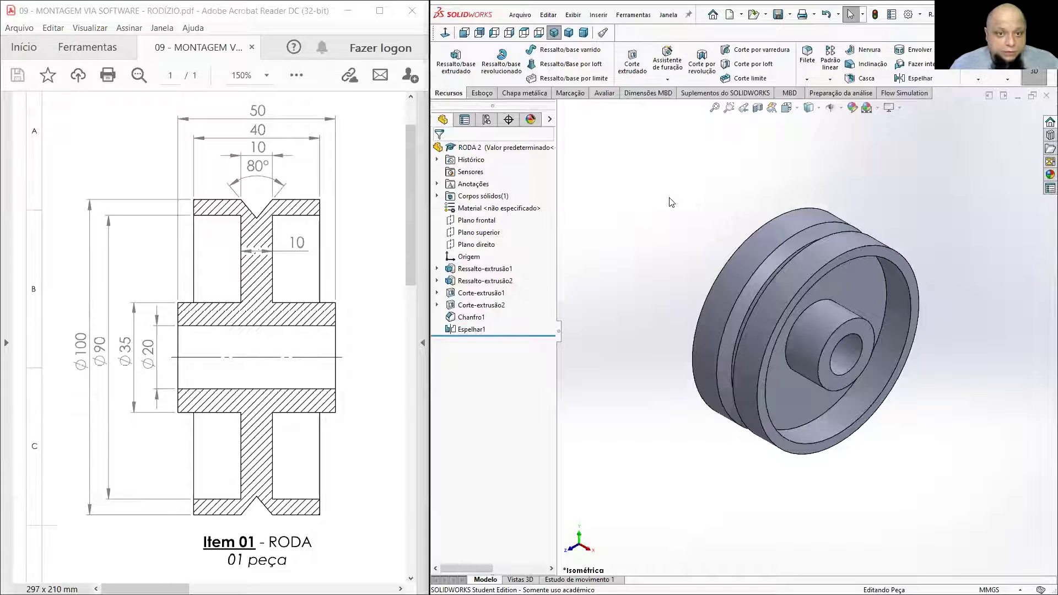
{"action": "scroll", "coordinate": [671, 202], "scroll_direction": "up", "scroll_amount": 1}
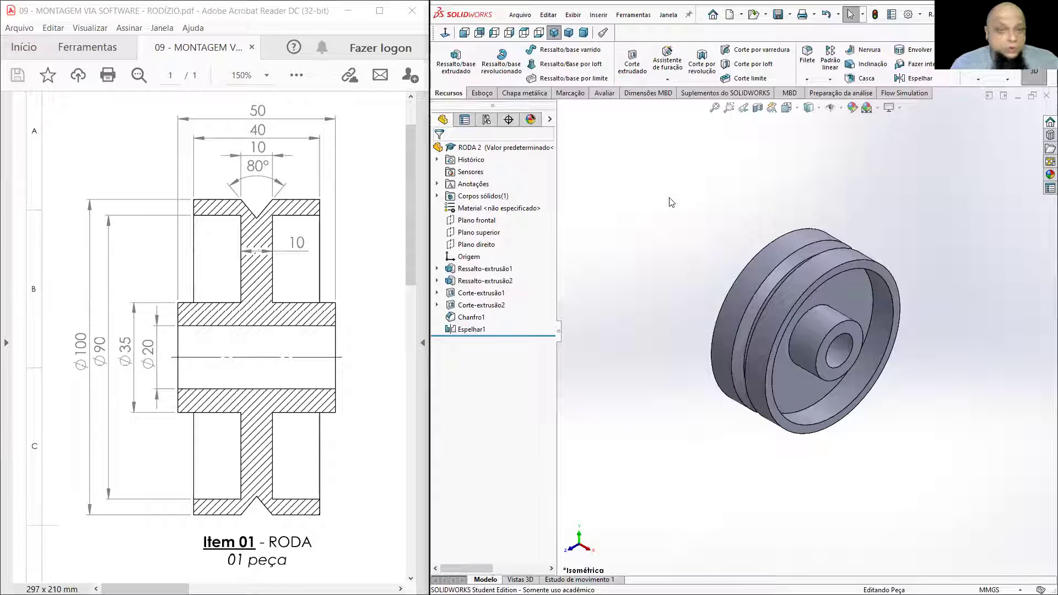
Step: Switch to the PDF drawing in Adobe Acrobat, set its zoom to 145%, and examine Items 02 to 05
{"action": "left_click_drag", "start_coordinate": [154, 589], "coordinate": [261, 589]}
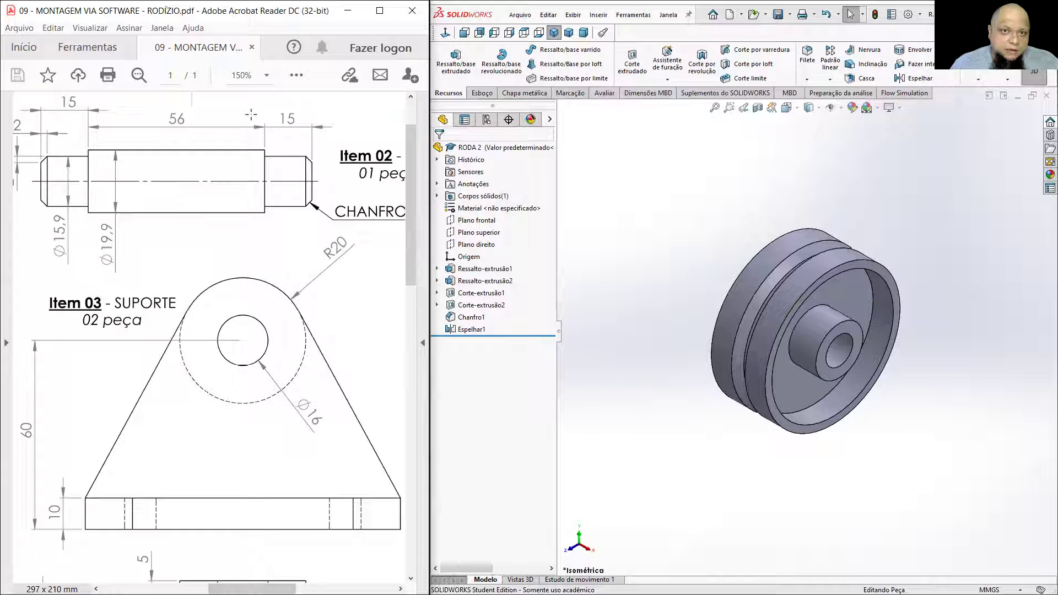
{"action": "type", "text": "145"}
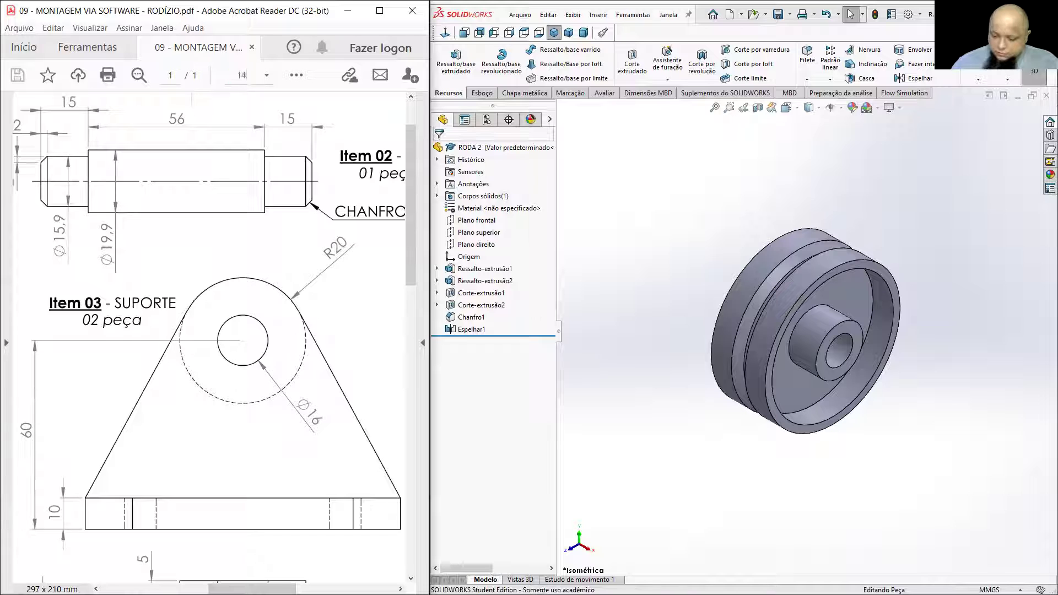
{"action": "key", "text": "Return"}
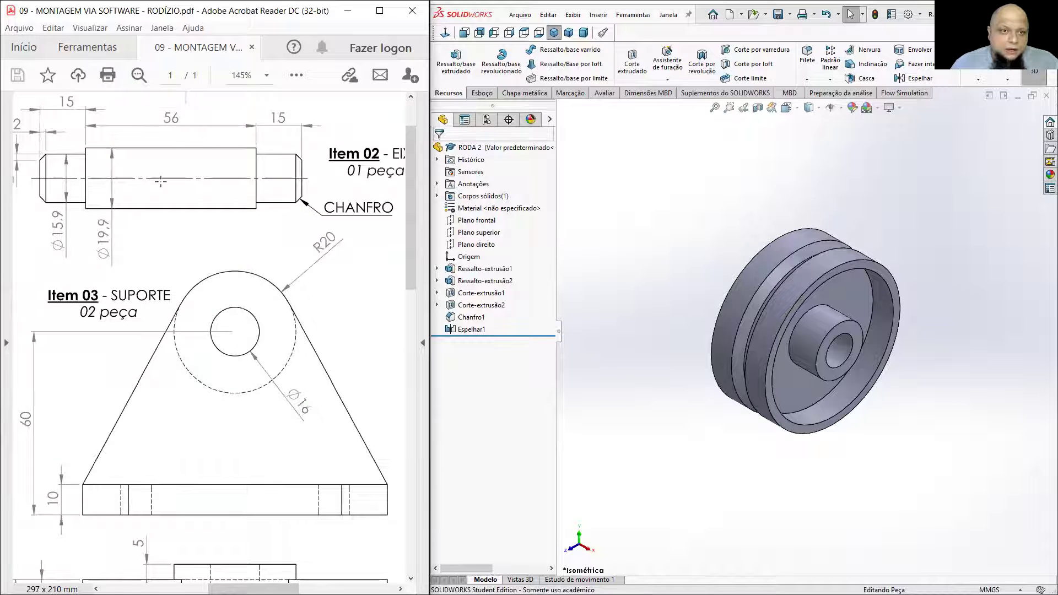
{"action": "scroll", "coordinate": [215, 336], "scroll_direction": "down", "scroll_amount": 3}
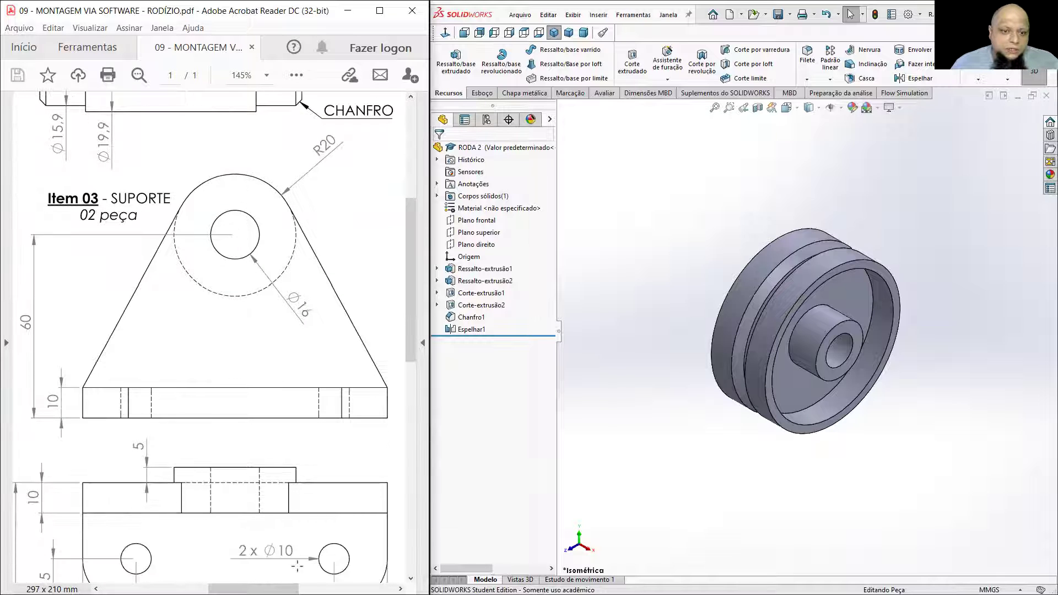
{"action": "scroll", "coordinate": [286, 561], "scroll_direction": "down", "scroll_amount": 8}
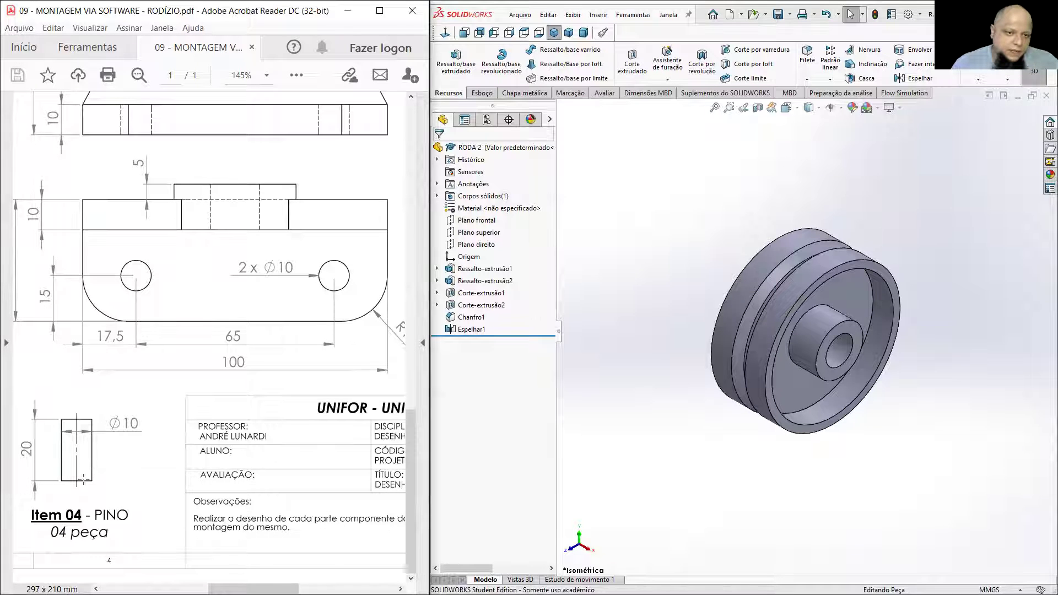
{"action": "left_click_drag", "start_coordinate": [254, 589], "coordinate": [152, 589]}
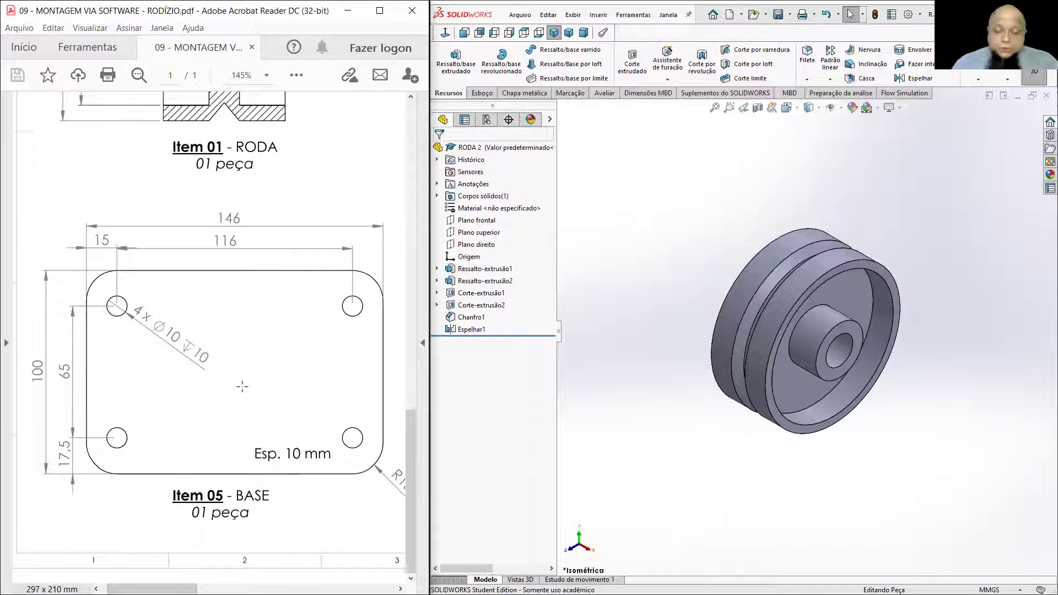
{"action": "left_click_drag", "start_coordinate": [152, 589], "coordinate": [257, 588]}
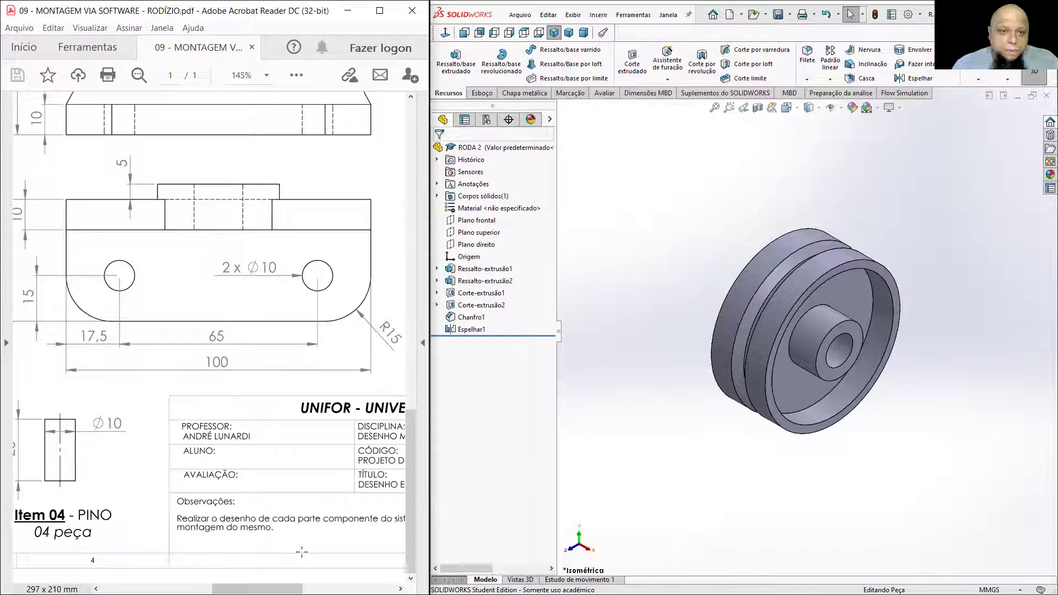
Step: Set the drawing's zoom to 125% and bring both Item 03 - SUPORTE views with their dimensions into sight
{"action": "left_click", "coordinate": [266, 75]}
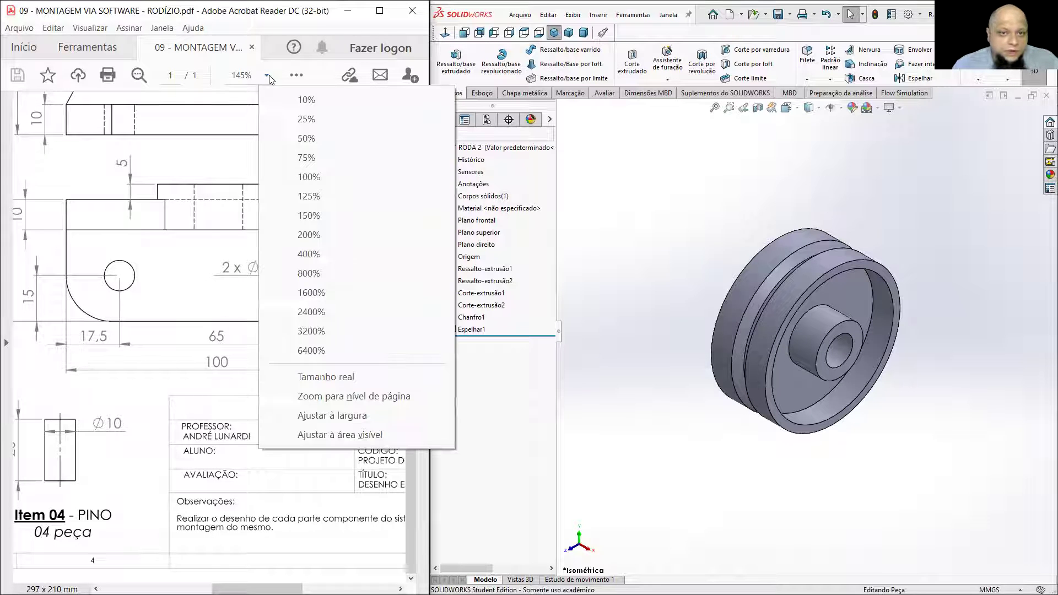
{"action": "left_click", "coordinate": [324, 197]}
{"action": "left_click_drag", "start_coordinate": [284, 589], "coordinate": [269, 589]}
{"action": "scroll", "coordinate": [260, 457], "scroll_direction": "up", "scroll_amount": 1}
{"action": "scroll", "coordinate": [259, 457], "scroll_direction": "up", "scroll_amount": 6}
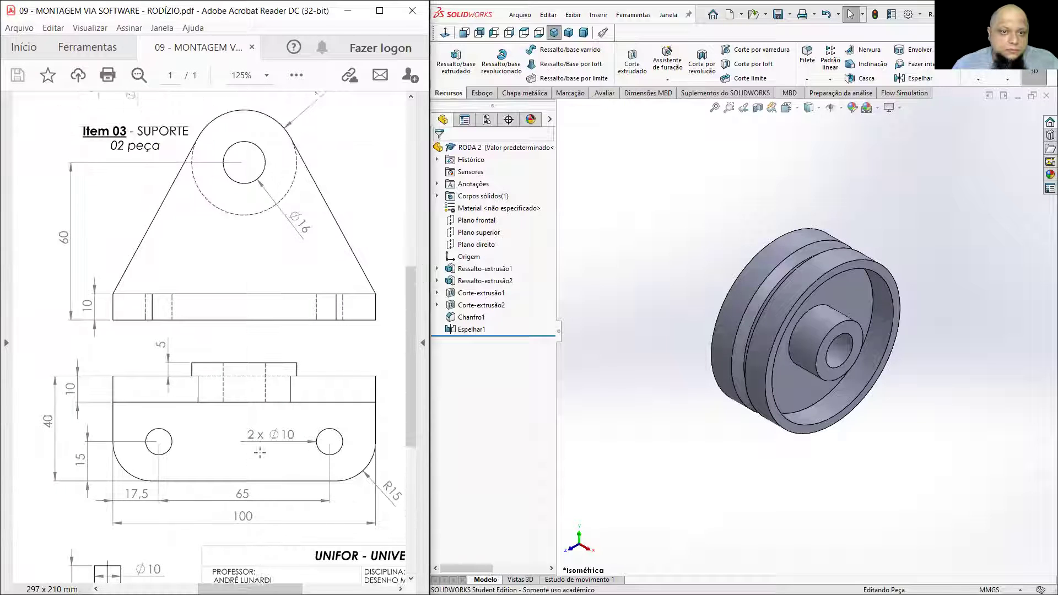
{"action": "scroll", "coordinate": [258, 453], "scroll_direction": "down", "scroll_amount": 1}
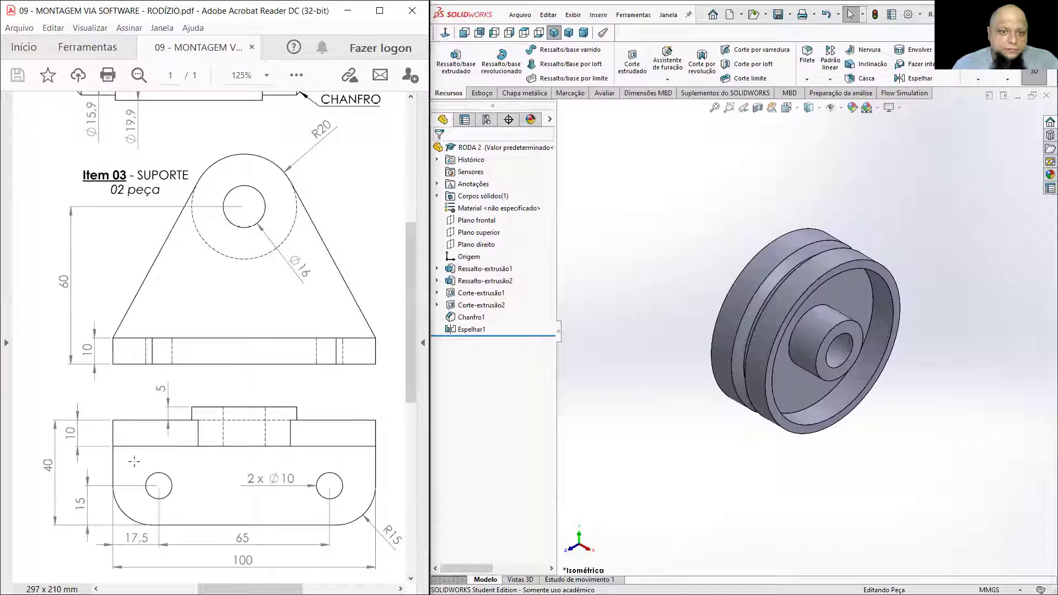
{"action": "left_click", "coordinate": [317, 223]}
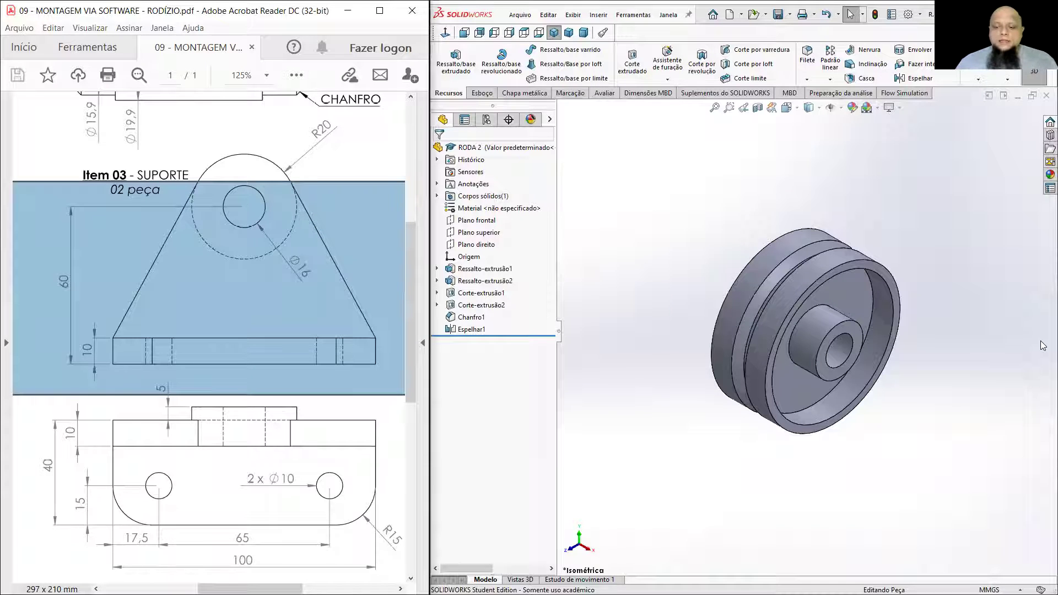
{"action": "left_click", "coordinate": [817, 191]}
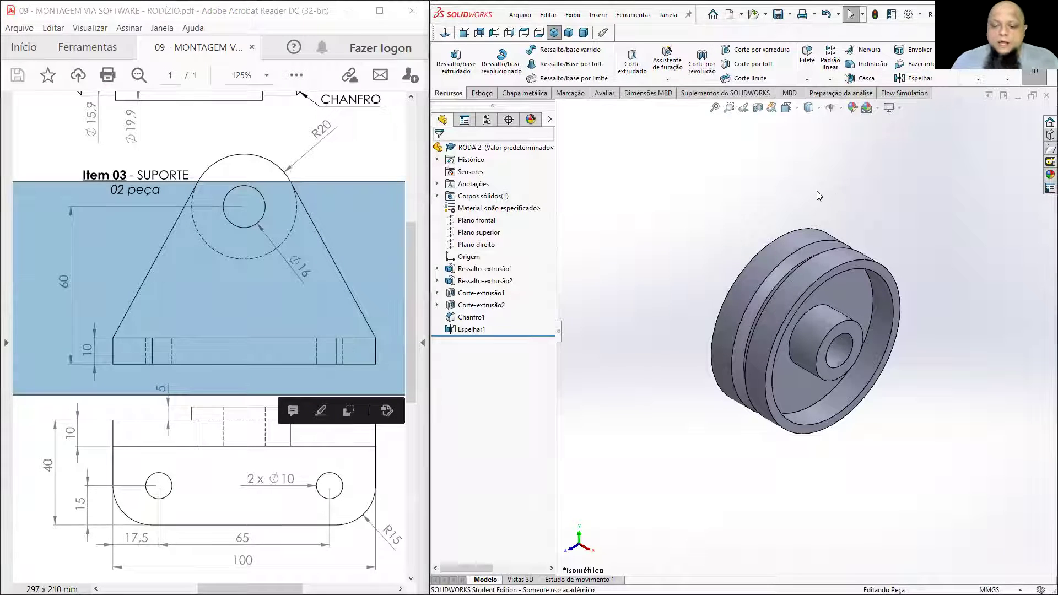
{"action": "left_click", "coordinate": [377, 254]}
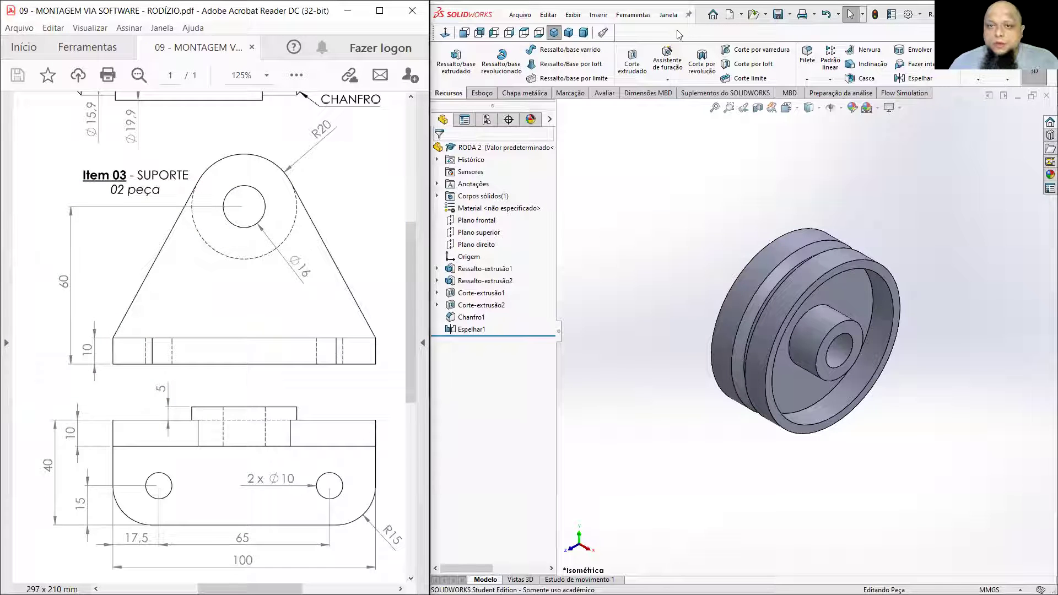
Step: Create a new part document (Peça) for the support
{"action": "left_click", "coordinate": [729, 15]}
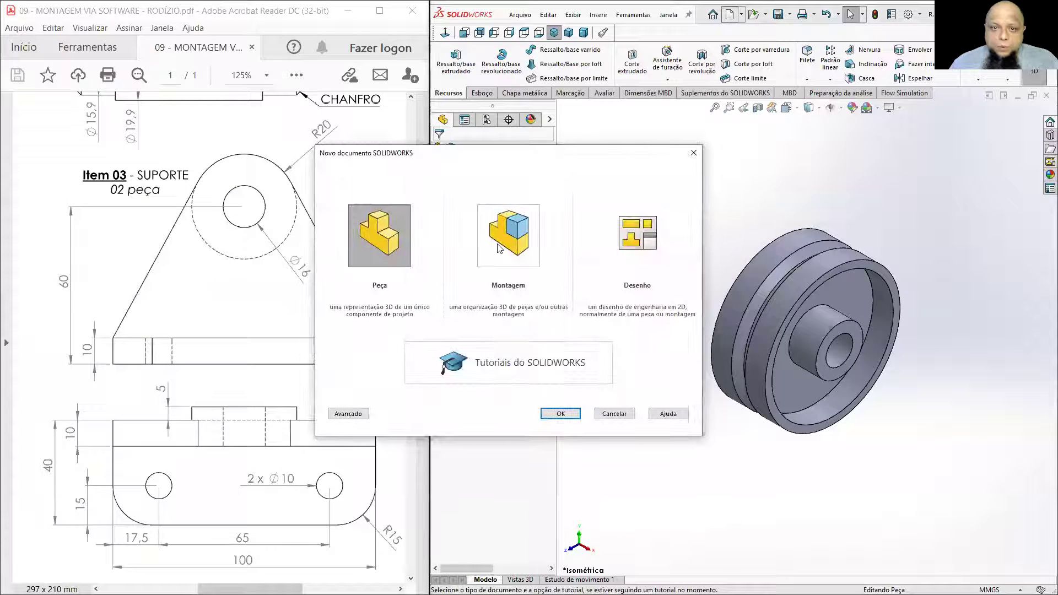
{"action": "left_click", "coordinate": [405, 241]}
{"action": "left_click", "coordinate": [560, 414]}
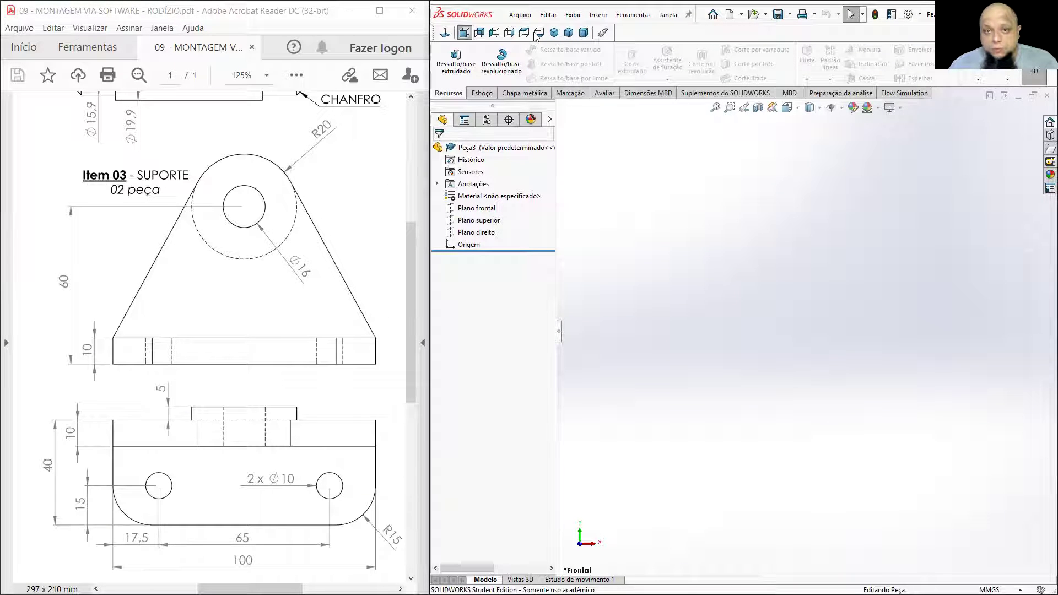
Step: Sketch a center rectangle about 71 mm wide and 140 mm tall on the top plane, centred on the origin
{"action": "left_click", "coordinate": [482, 93]}
{"action": "left_click", "coordinate": [446, 56]}
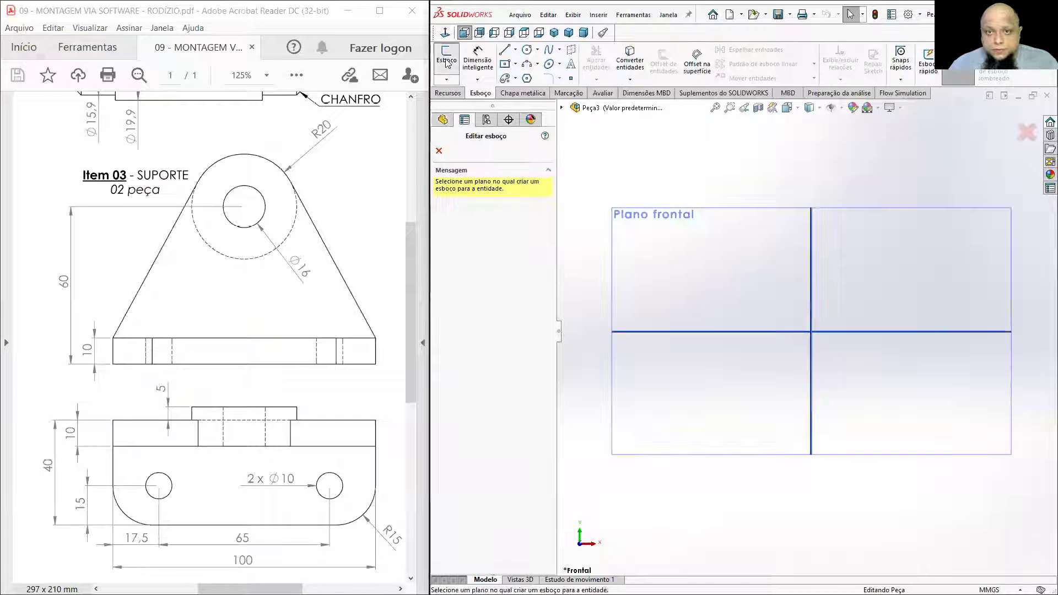
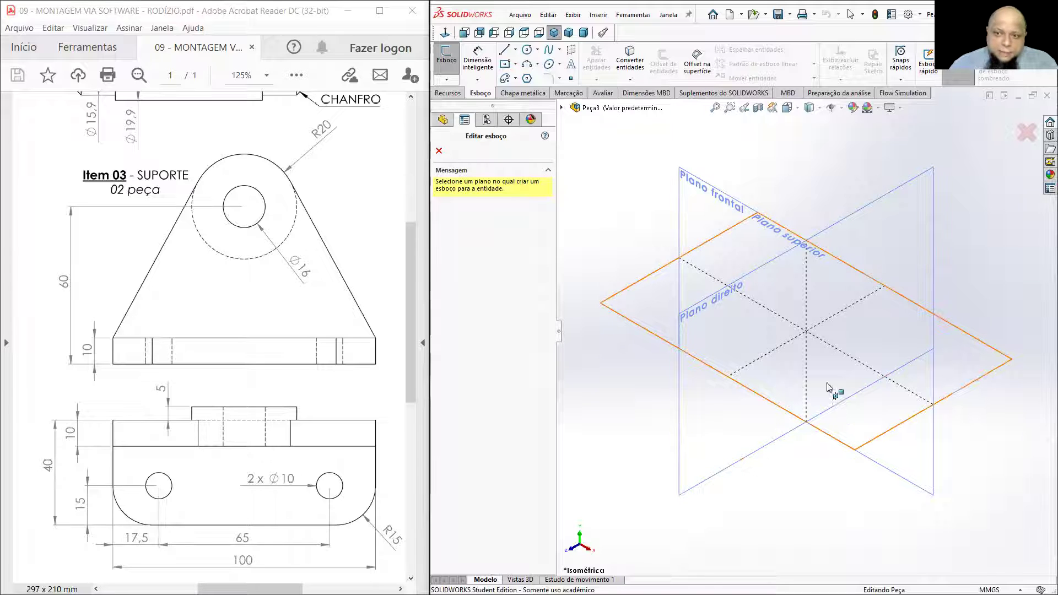
{"action": "left_click", "coordinate": [968, 368]}
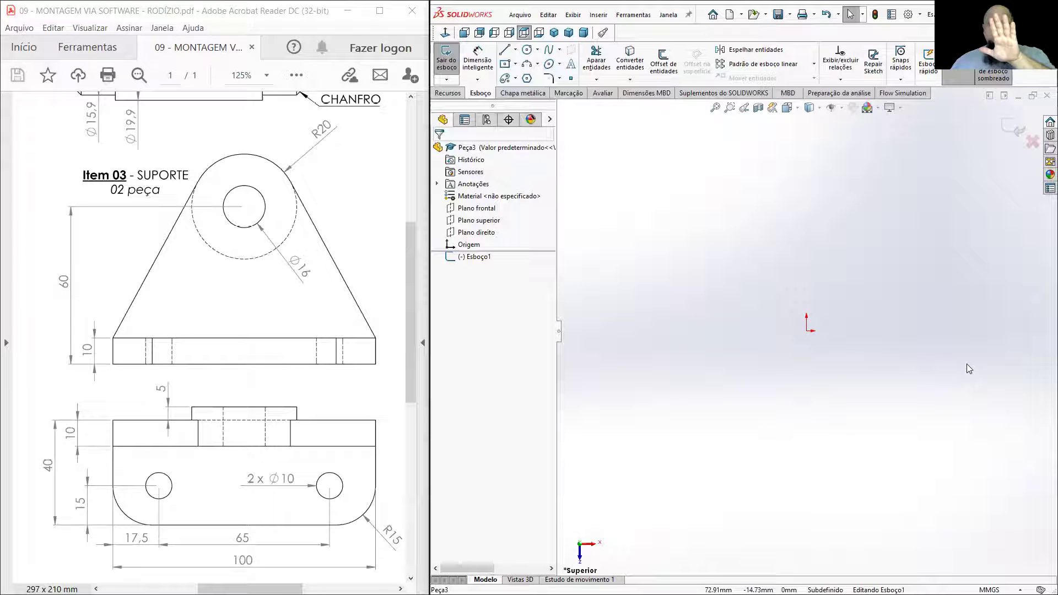
{"action": "left_click", "coordinate": [505, 65]}
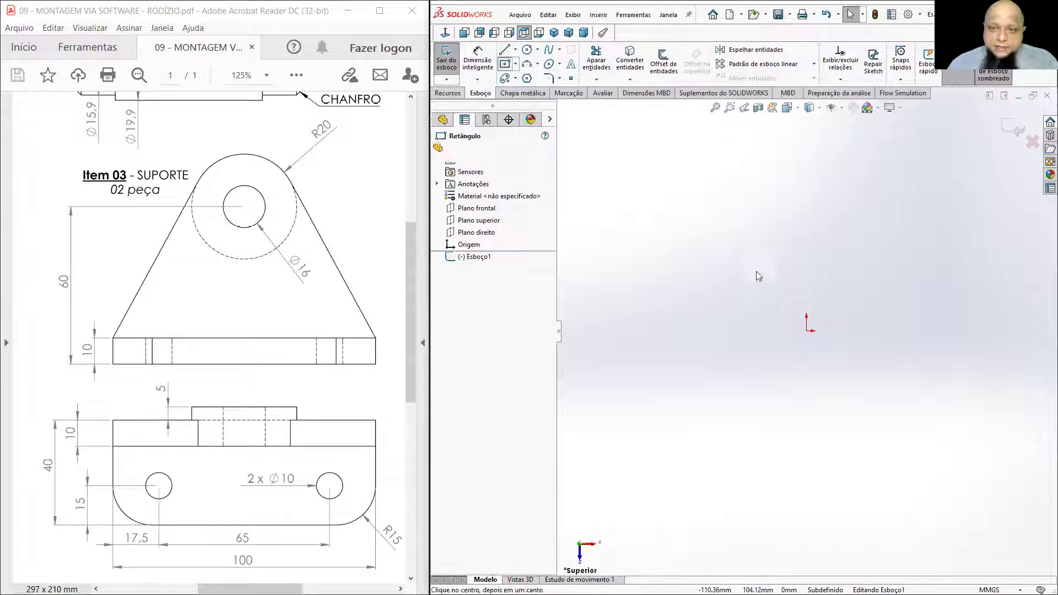
{"action": "left_click", "coordinate": [806, 331]}
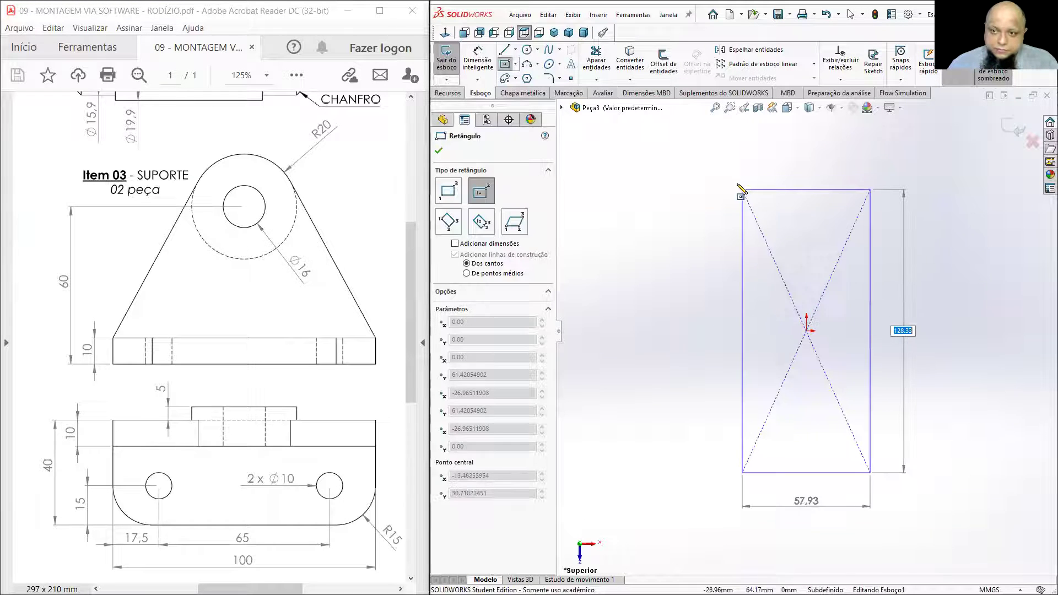
{"action": "left_click", "coordinate": [728, 177]}
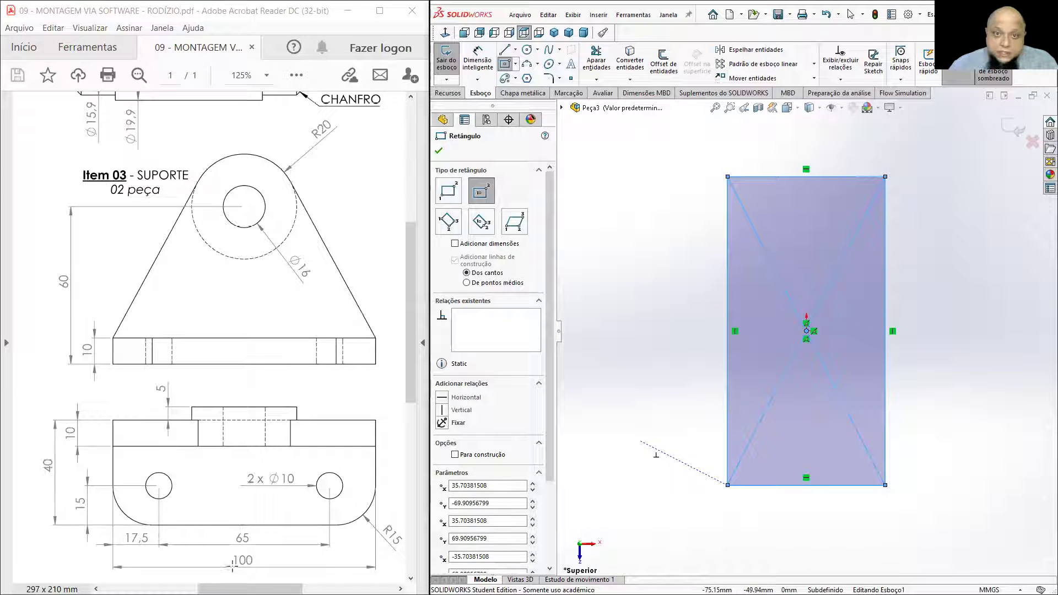
Step: Dimension the rectangle to 100 mm along its long vertical side and 40 mm across its upper edge
{"action": "left_click", "coordinate": [477, 61]}
{"action": "left_click", "coordinate": [728, 251]}
{"action": "left_click", "coordinate": [656, 298]}
{"action": "type", "text": "100"}
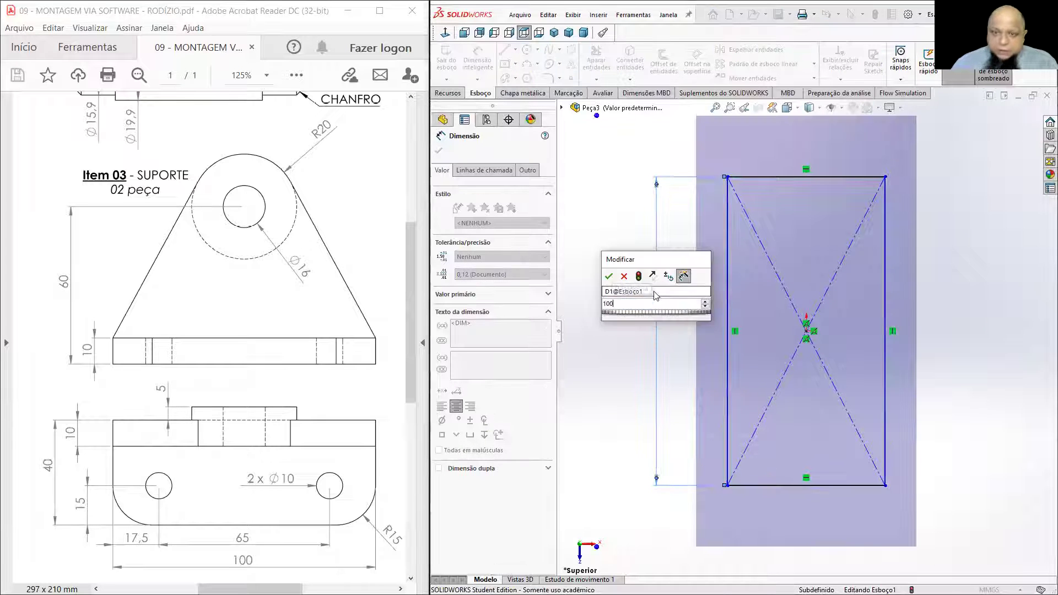
{"action": "key", "text": "Return"}
{"action": "left_click", "coordinate": [767, 177]}
{"action": "left_click", "coordinate": [767, 139]}
{"action": "type", "text": "40"}
{"action": "key", "text": "Return"}
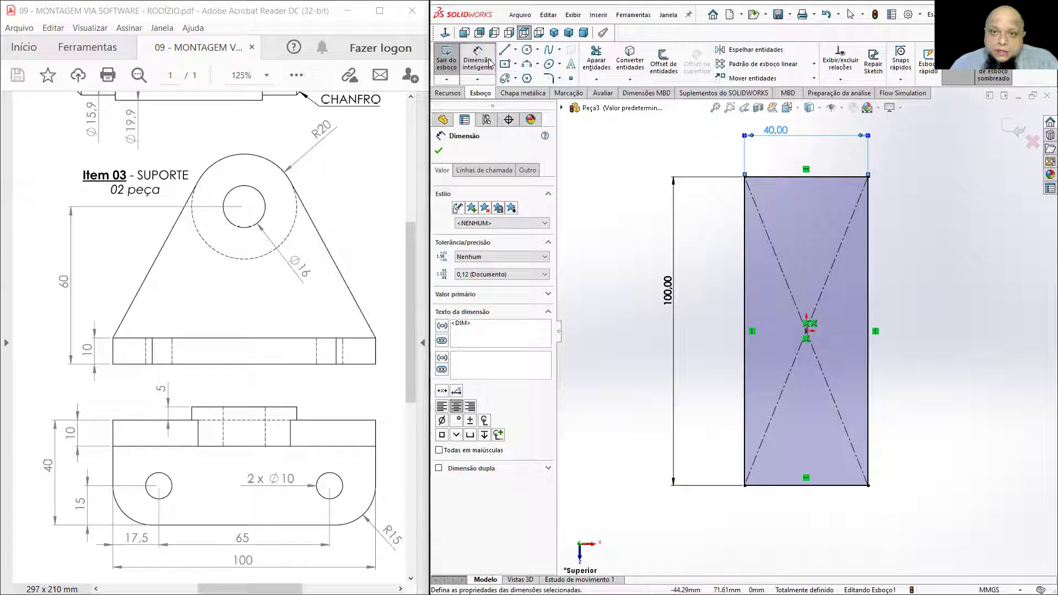
Step: Round both right-hand corners of the rectangle with 15 mm sketch fillets
{"action": "left_click", "coordinate": [550, 78]}
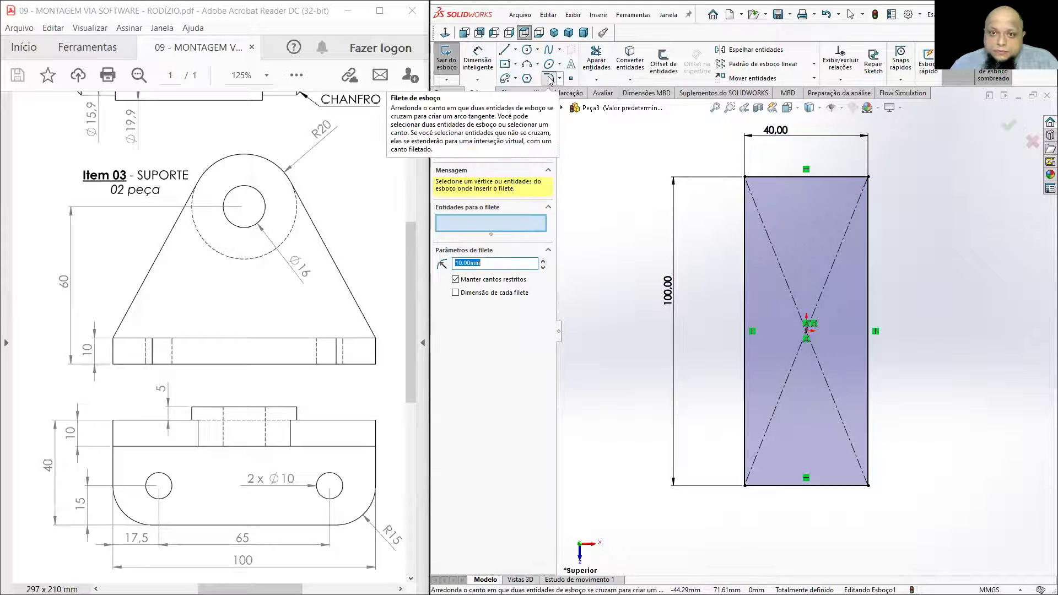
{"action": "type", "text": "15"}
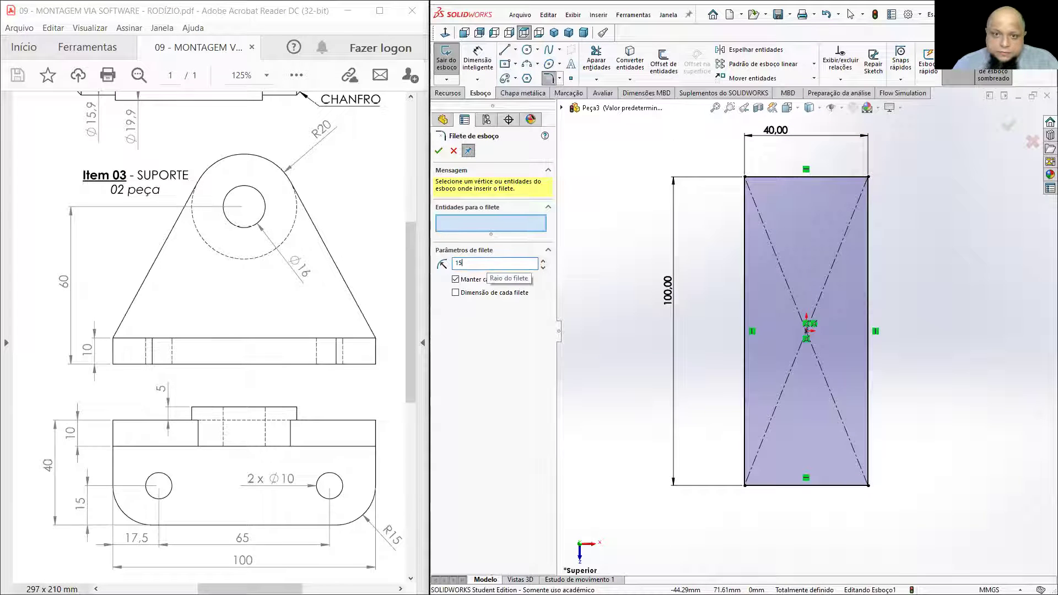
{"action": "left_click", "coordinate": [869, 177]}
{"action": "left_click", "coordinate": [869, 486]}
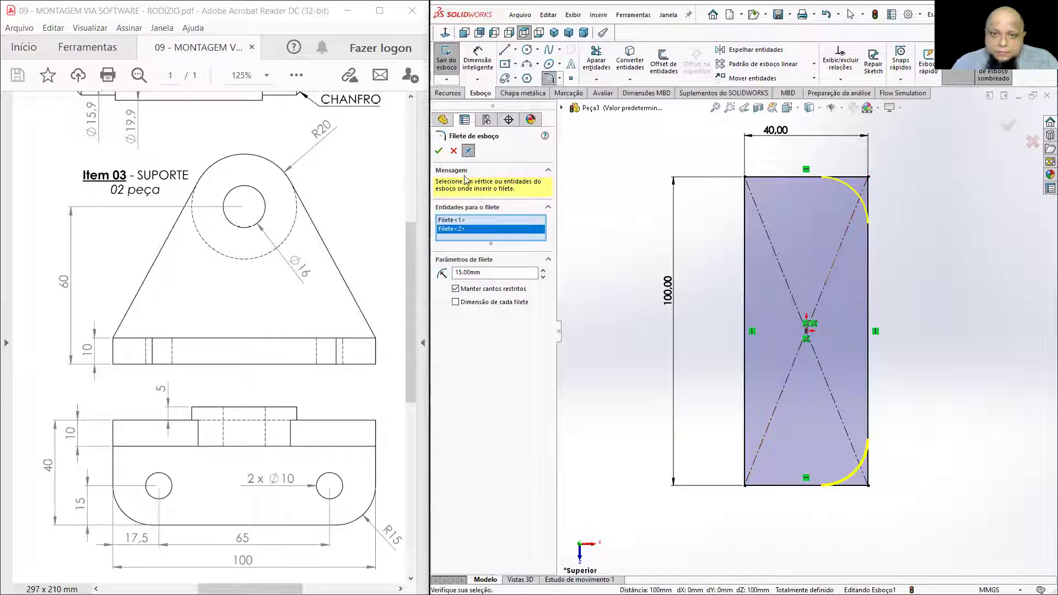
{"action": "left_click", "coordinate": [438, 151]}
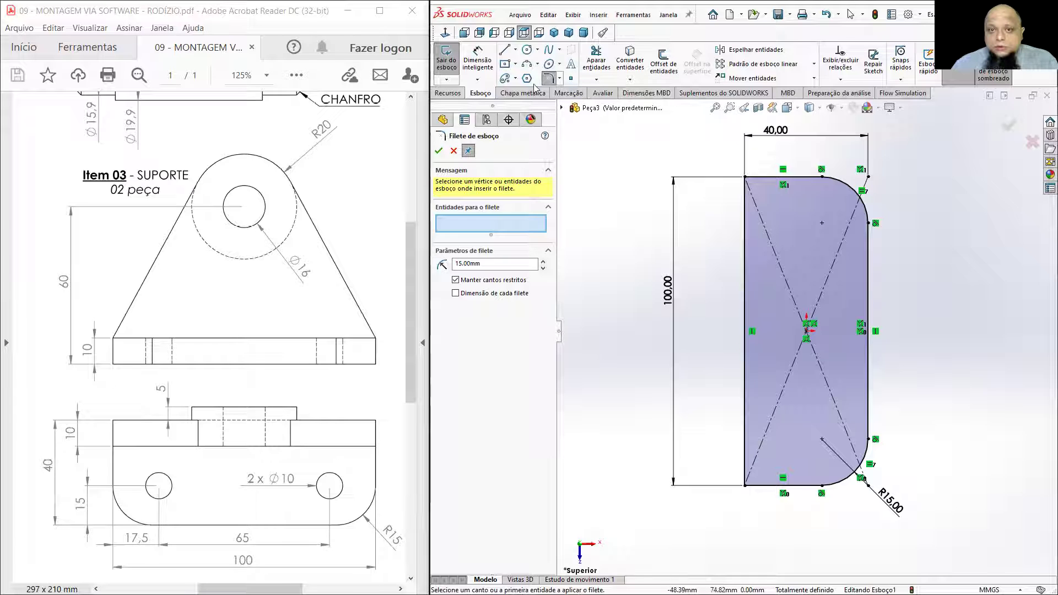
{"action": "left_click", "coordinate": [439, 150]}
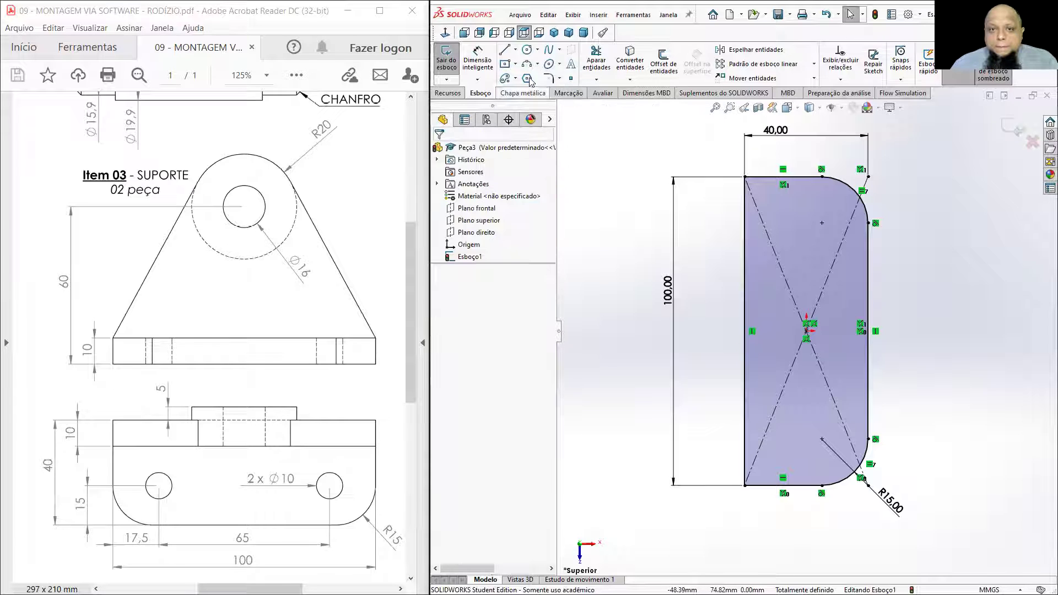
Step: Draw two circles inside the profile, one near each short edge, with the upper one about 15 mm in diameter
{"action": "left_click", "coordinate": [526, 49]}
{"action": "left_click", "coordinate": [806, 238]}
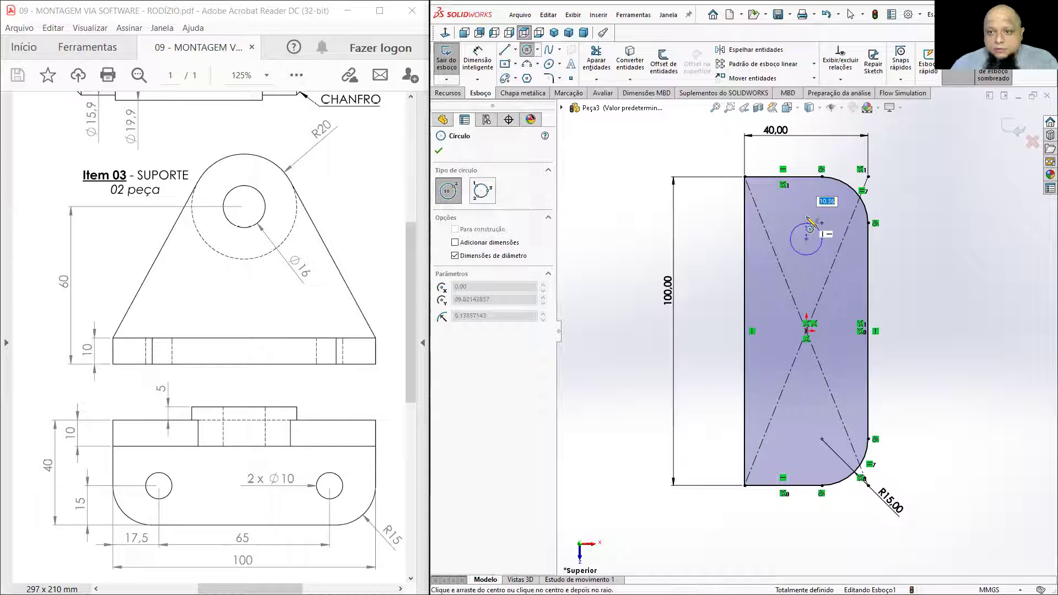
{"action": "left_click", "coordinate": [824, 222]}
{"action": "left_click", "coordinate": [797, 442]}
{"action": "left_click", "coordinate": [815, 432]}
{"action": "left_click", "coordinate": [958, 407]}
{"action": "key", "text": "Escape"}
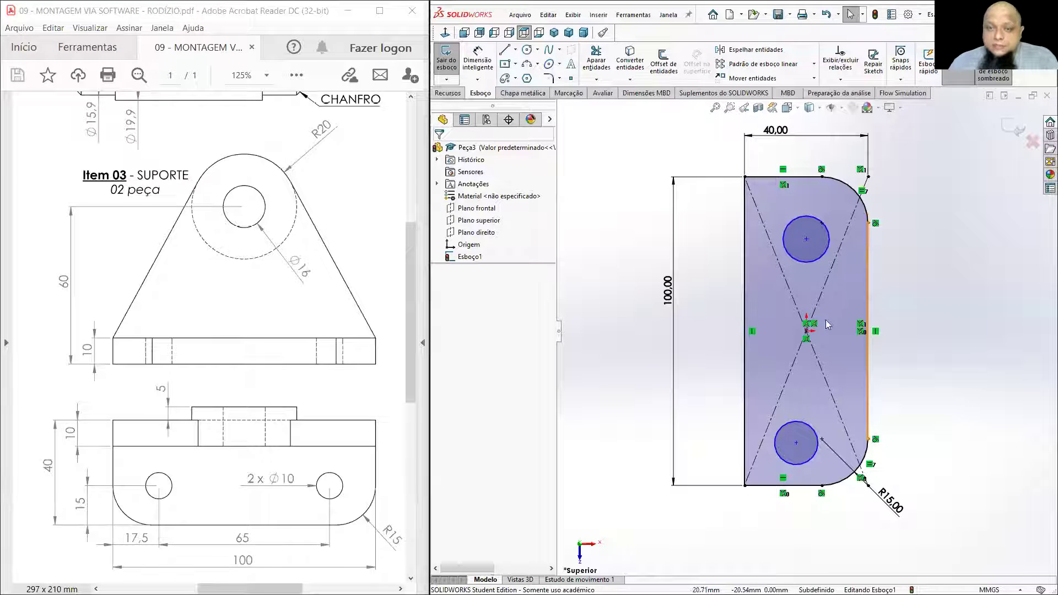
Step: Align the centres of the two circles with a Vertical relation
{"action": "left_click", "coordinate": [806, 239]}
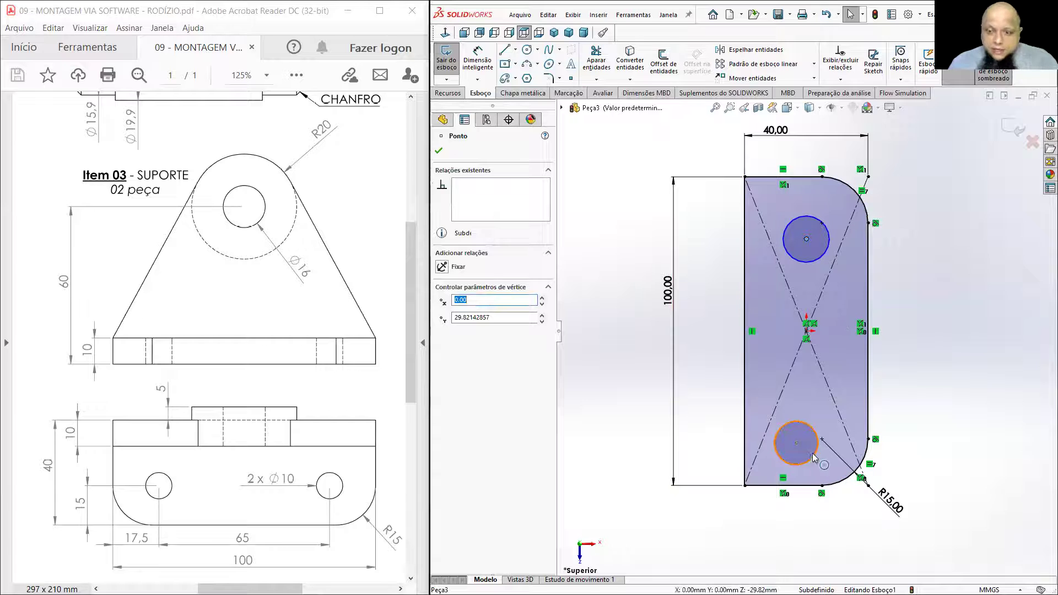
{"action": "left_click", "coordinate": [797, 443], "text": "ctrl"}
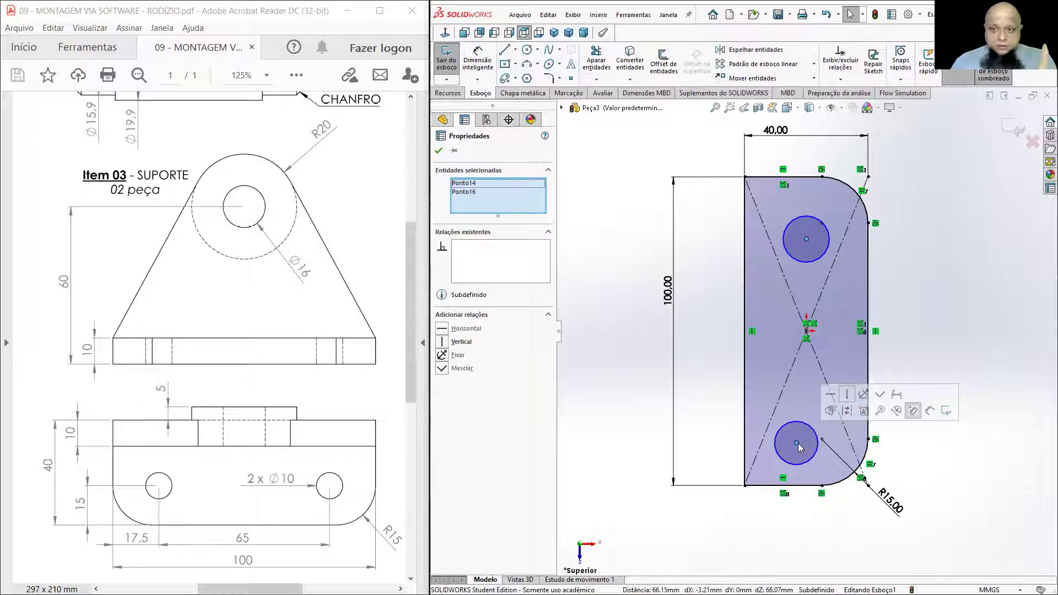
{"action": "left_click", "coordinate": [847, 395]}
{"action": "left_click", "coordinate": [832, 273]}
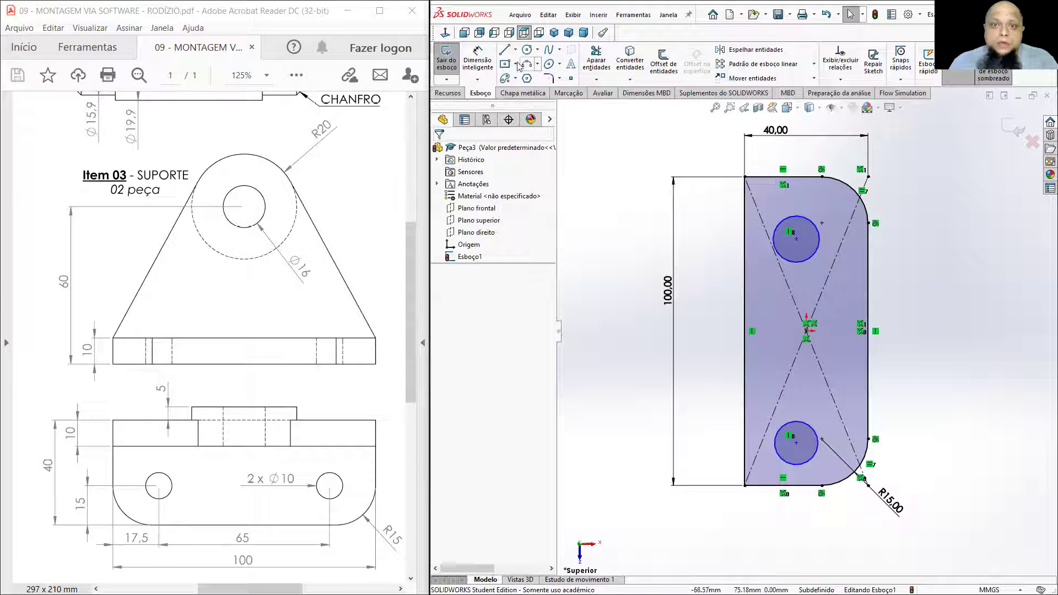
Step: Dimension the lower circle's centre at 17.5 mm from the profile's lower short edge
{"action": "left_click", "coordinate": [477, 61]}
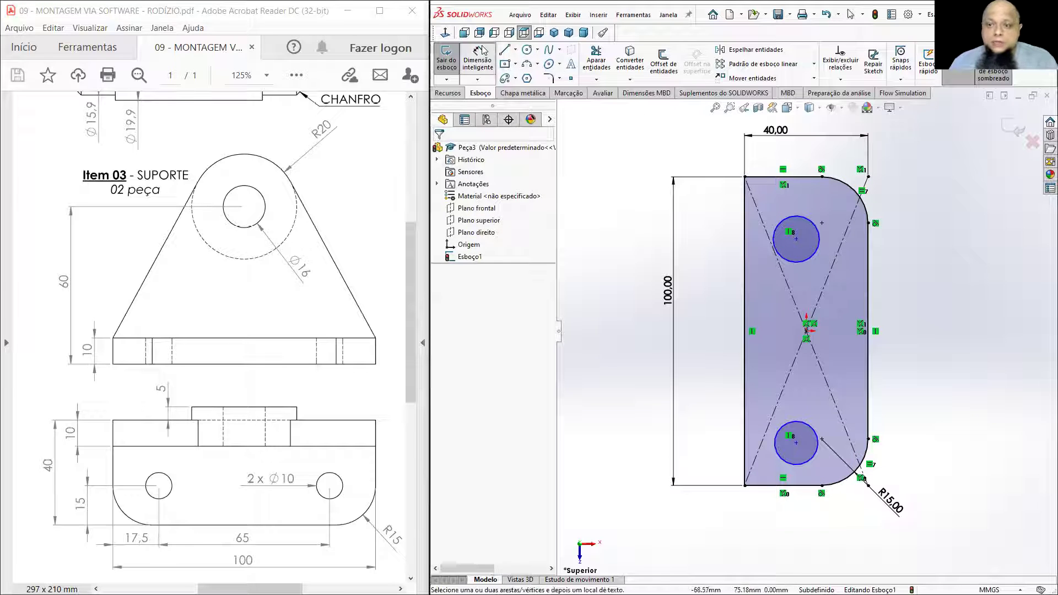
{"action": "left_click", "coordinate": [796, 442]}
{"action": "left_click", "coordinate": [810, 485]}
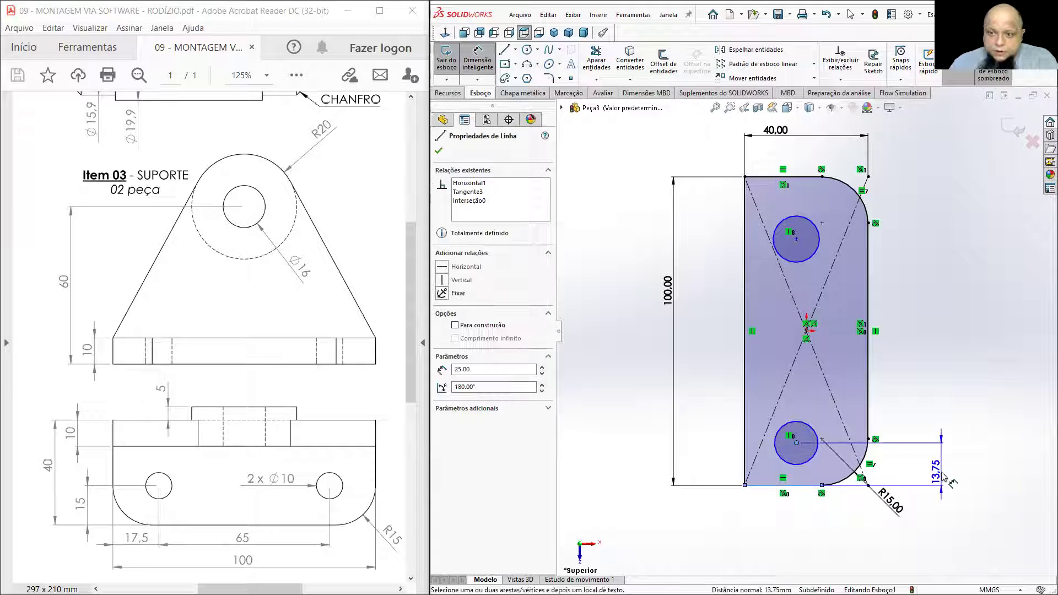
{"action": "left_click", "coordinate": [942, 469]}
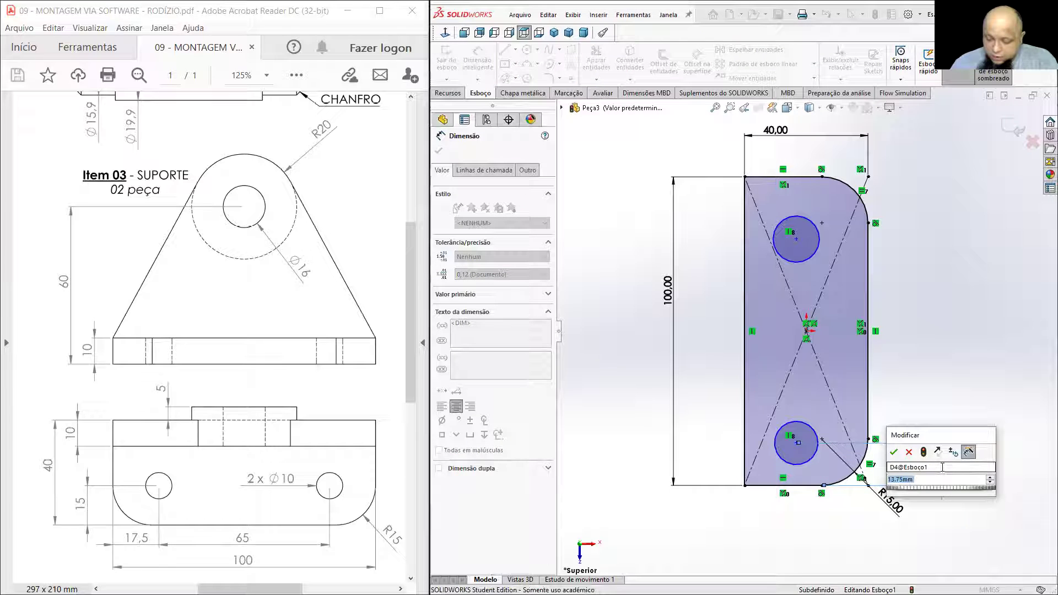
{"action": "type", "text": "17,5"}
{"action": "key", "text": "Return"}
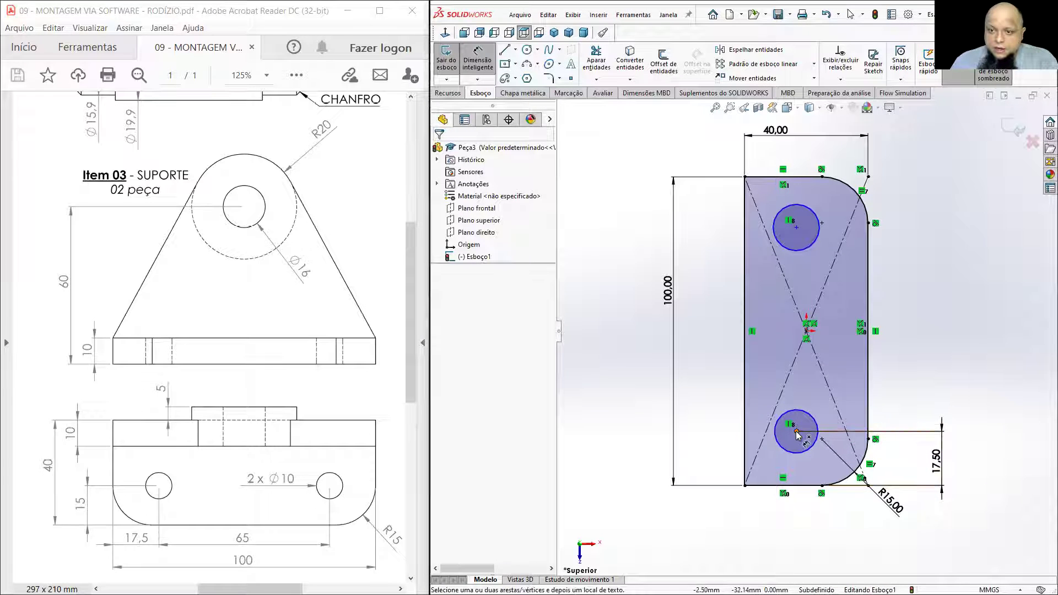
Step: Set the distance between the two circle centres to 65 mm
{"action": "left_click", "coordinate": [797, 431]}
{"action": "left_click", "coordinate": [796, 227]}
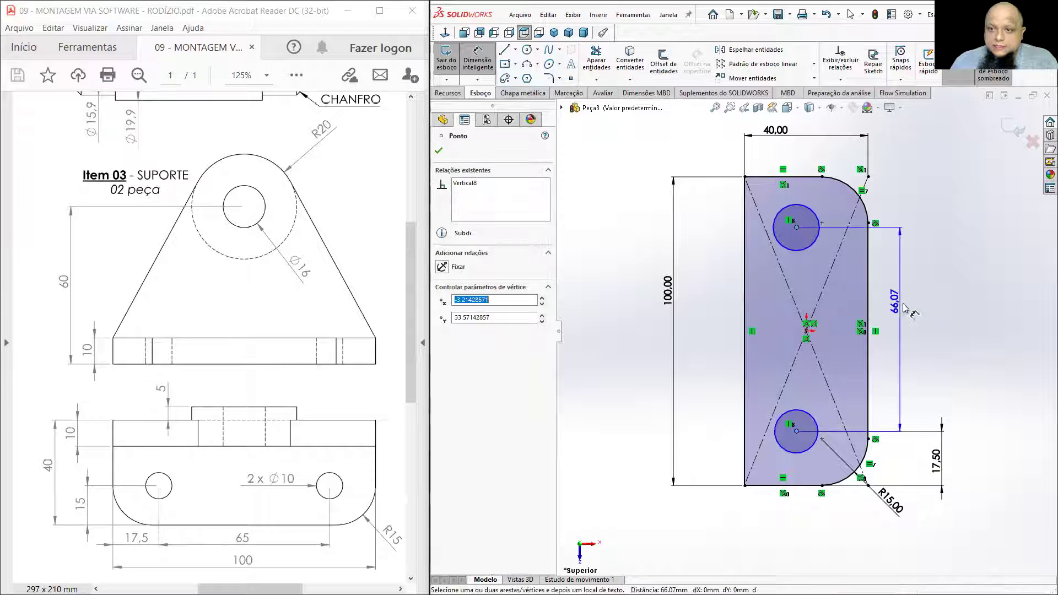
{"action": "left_click", "coordinate": [902, 302]}
{"action": "key", "text": "Return"}
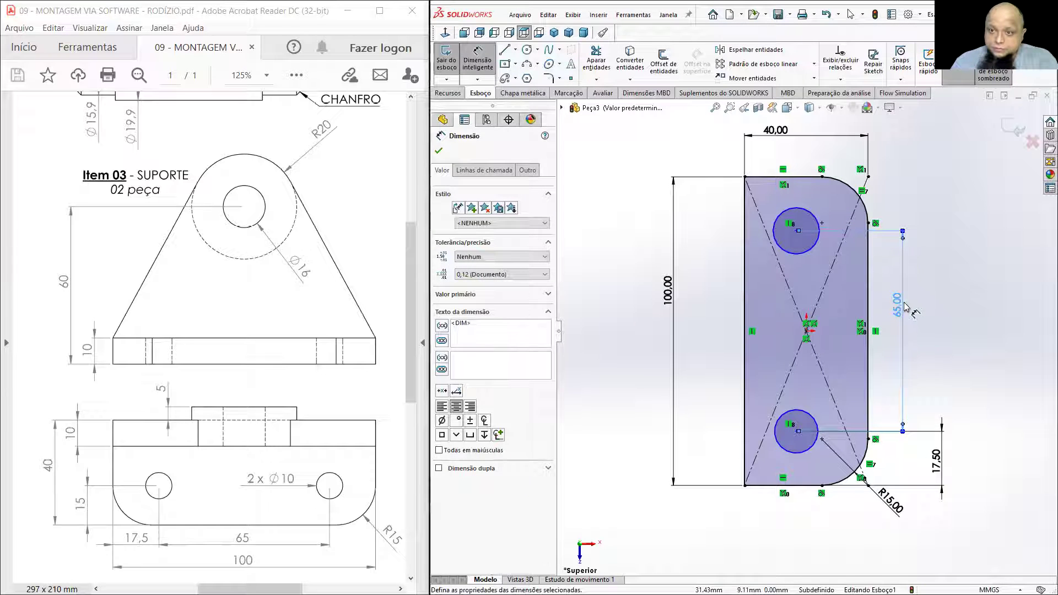
{"action": "left_click", "coordinate": [927, 271]}
{"action": "key", "text": "Escape"}
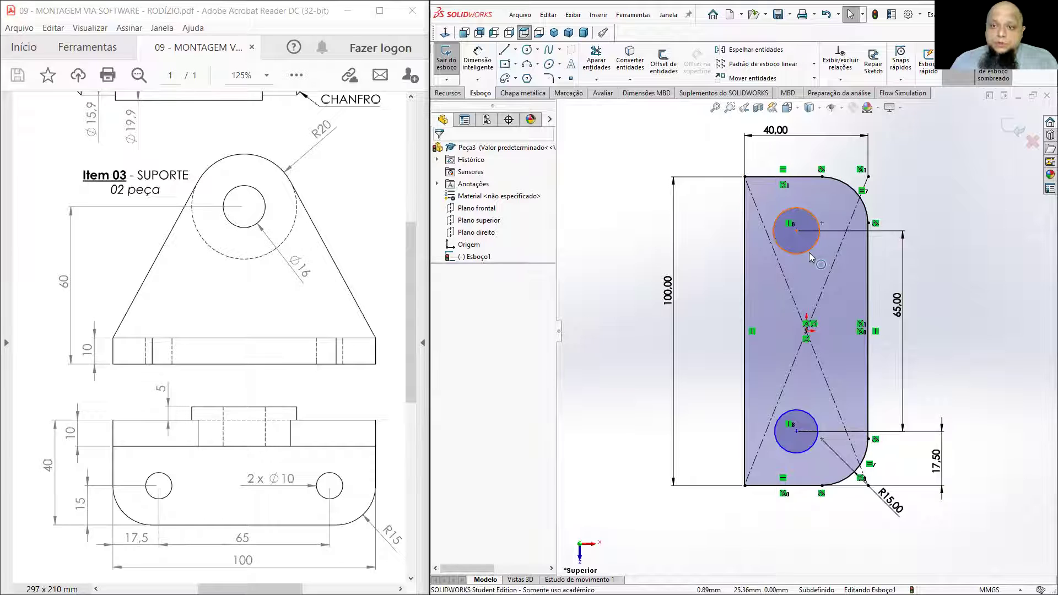
Step: Make the two circles the same size with an Equal relation
{"action": "left_click", "coordinate": [808, 252]}
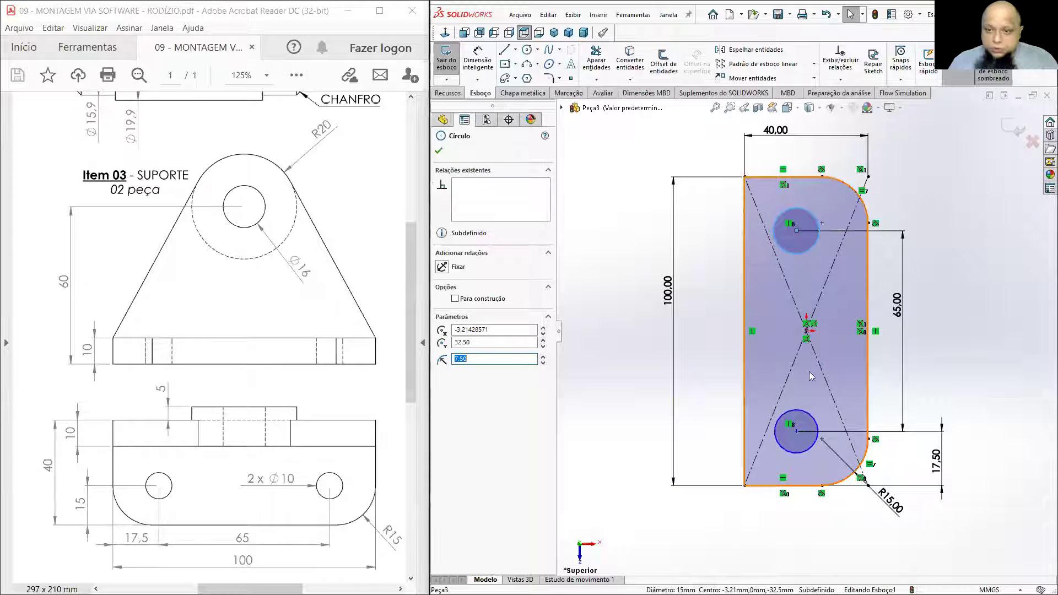
{"action": "left_click", "coordinate": [800, 410], "text": "ctrl"}
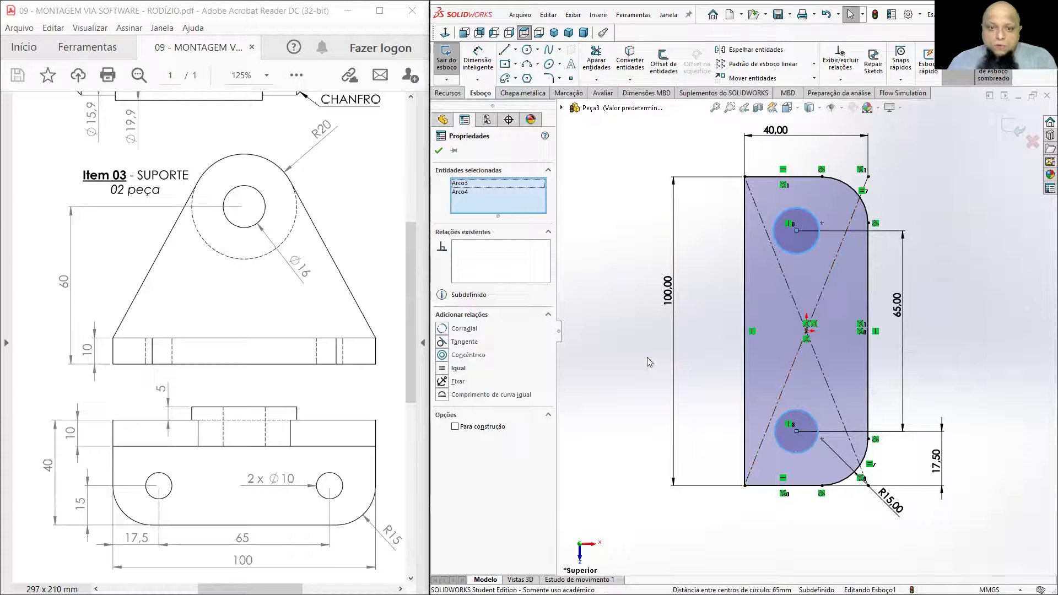
{"action": "left_click", "coordinate": [442, 369]}
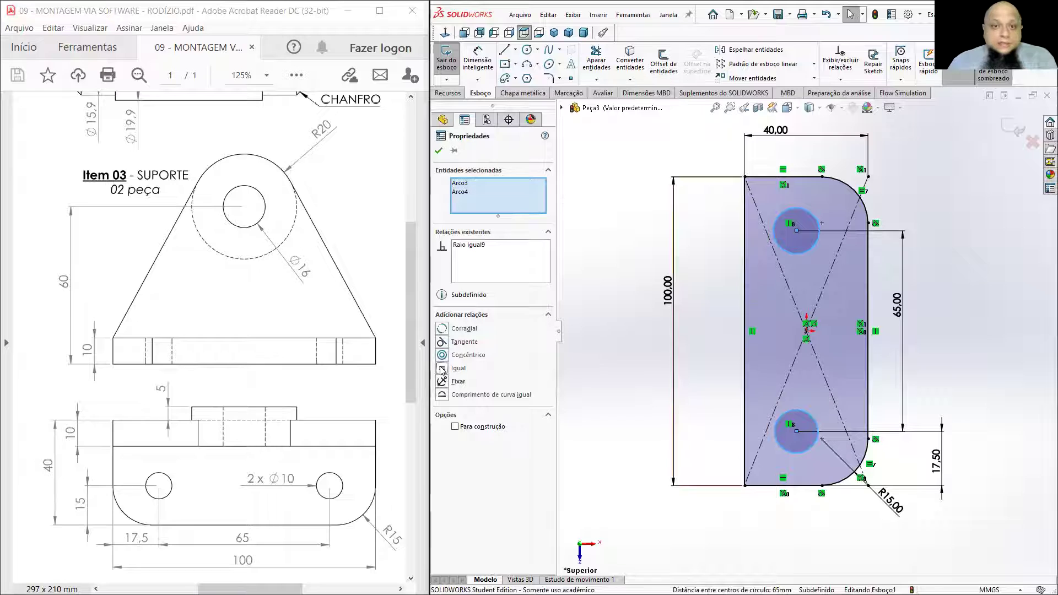
{"action": "left_click", "coordinate": [933, 385]}
Step: Dimension the upper circle's diameter at 10 mm
{"action": "left_click", "coordinate": [478, 60]}
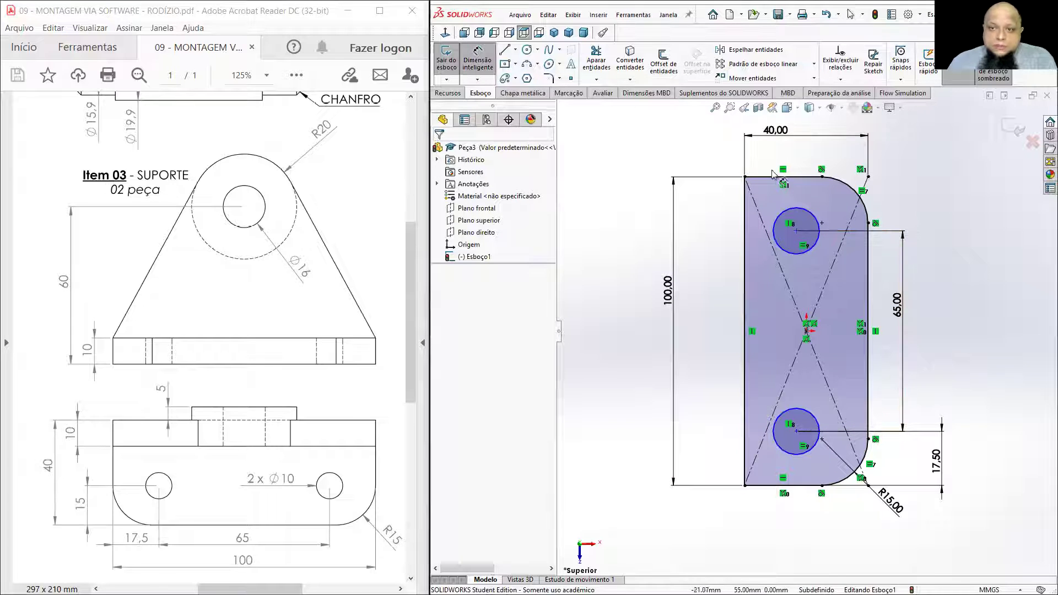
{"action": "left_click", "coordinate": [817, 219]}
{"action": "left_click", "coordinate": [909, 174]}
{"action": "type", "text": "10"}
{"action": "key", "text": "Return"}
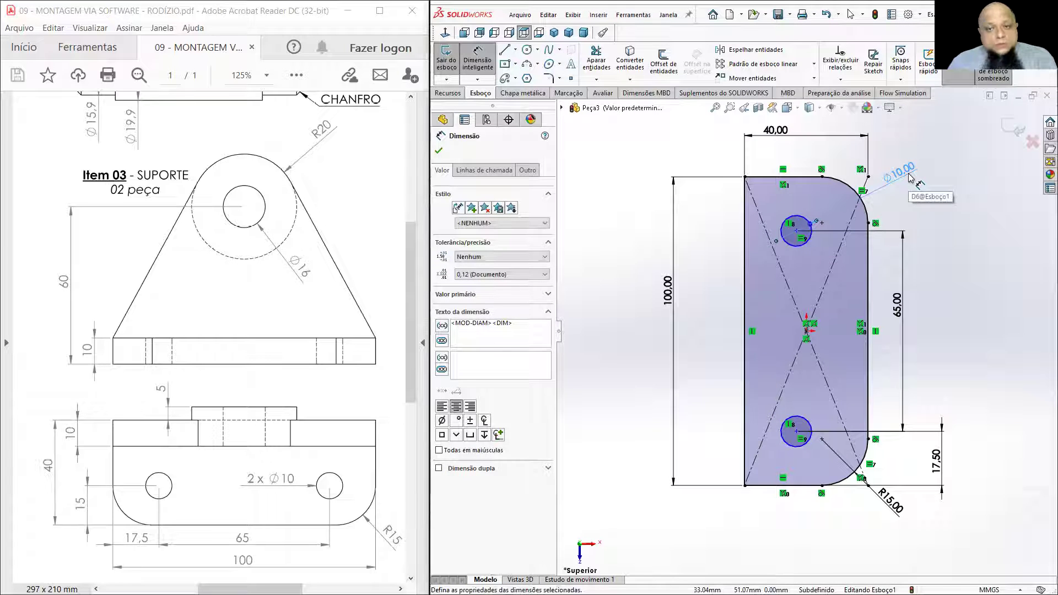
{"action": "left_click", "coordinate": [976, 210]}
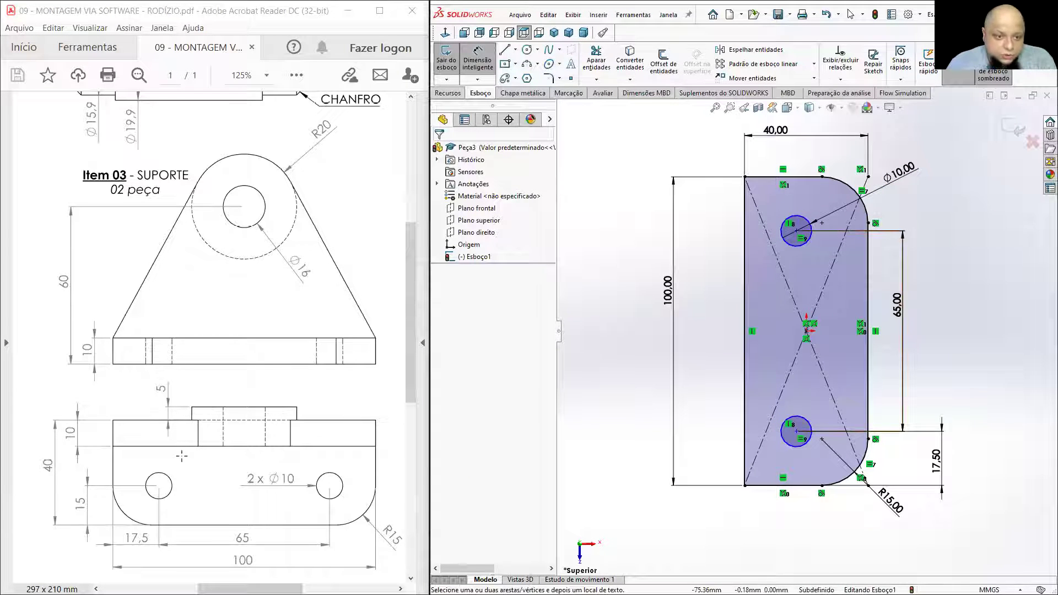
Step: Dimension the lower circle's centre at 15 mm from the long edge between the rounded corners
{"action": "left_click", "coordinate": [796, 430]}
{"action": "left_click", "coordinate": [868, 418]}
{"action": "left_click", "coordinate": [836, 539]}
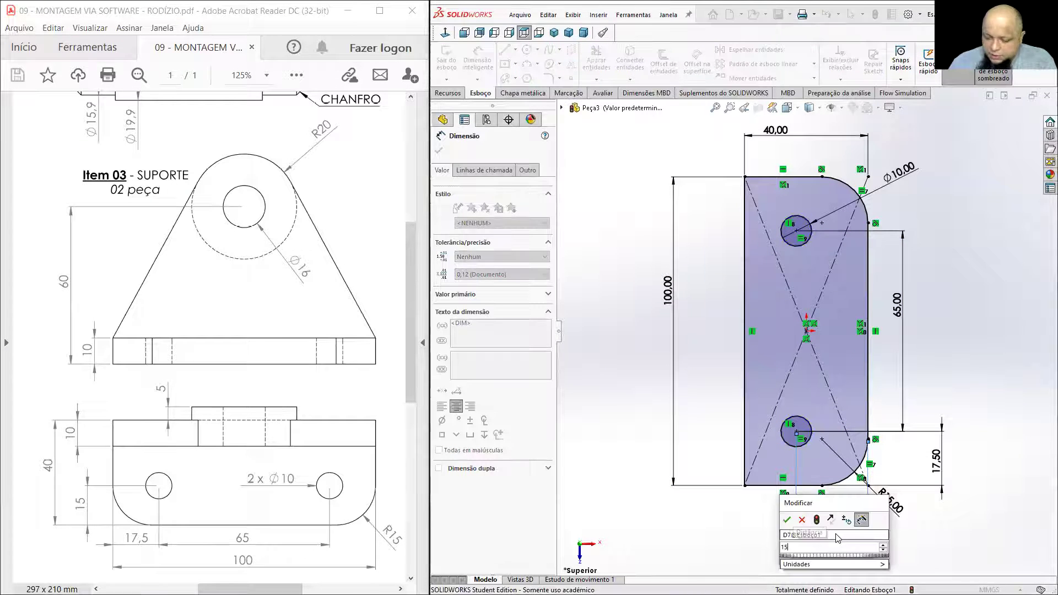
{"action": "type", "text": "15"}
{"action": "key", "text": "Return"}
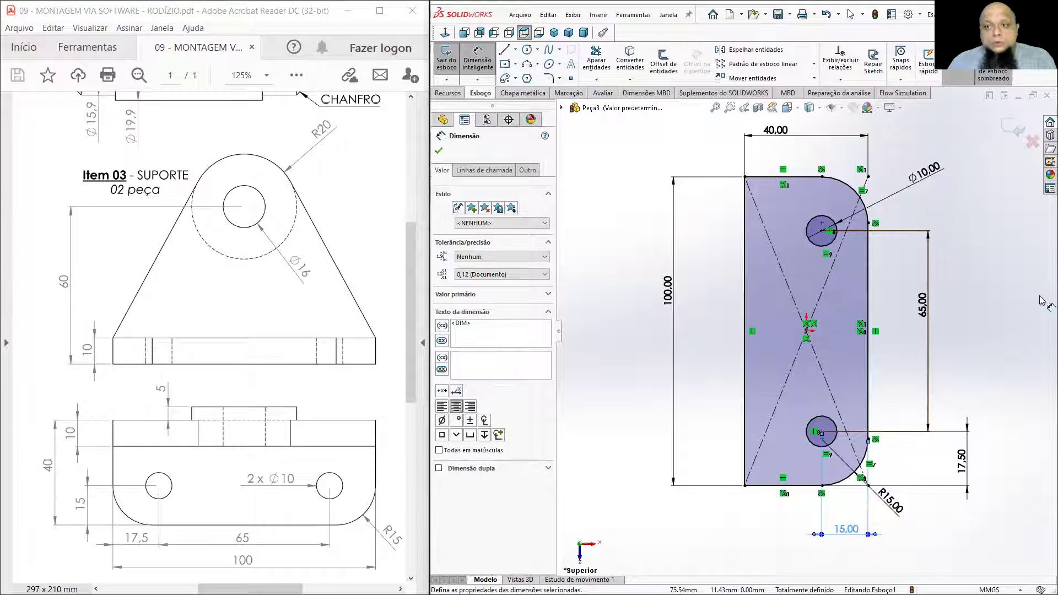
Step: Extrude the base sketch with its two holes to a blind depth of 10 mm
{"action": "left_click", "coordinate": [447, 93]}
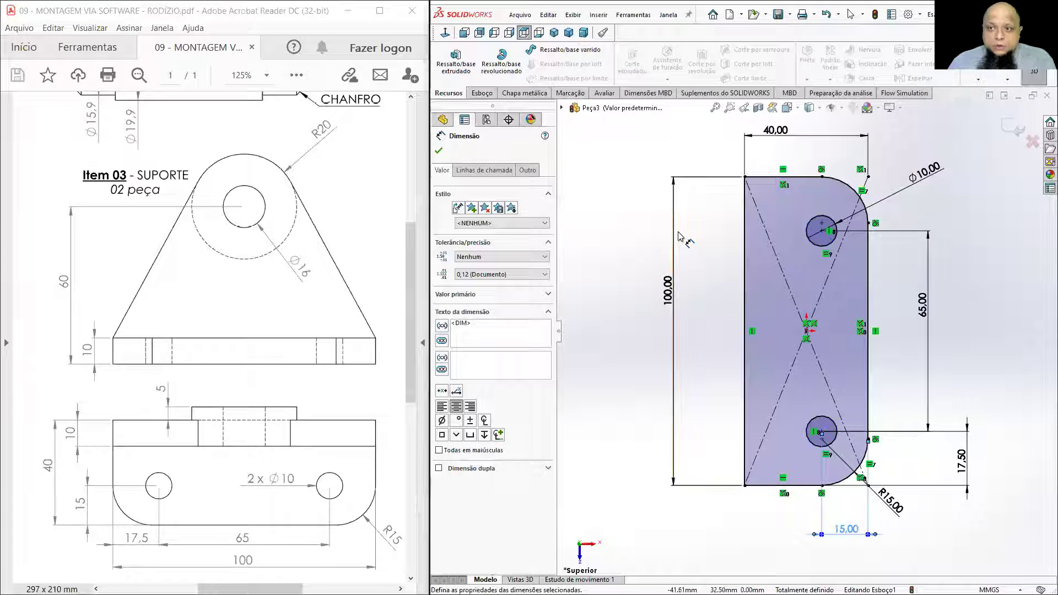
{"action": "left_click", "coordinate": [440, 149]}
{"action": "left_click", "coordinate": [462, 65]}
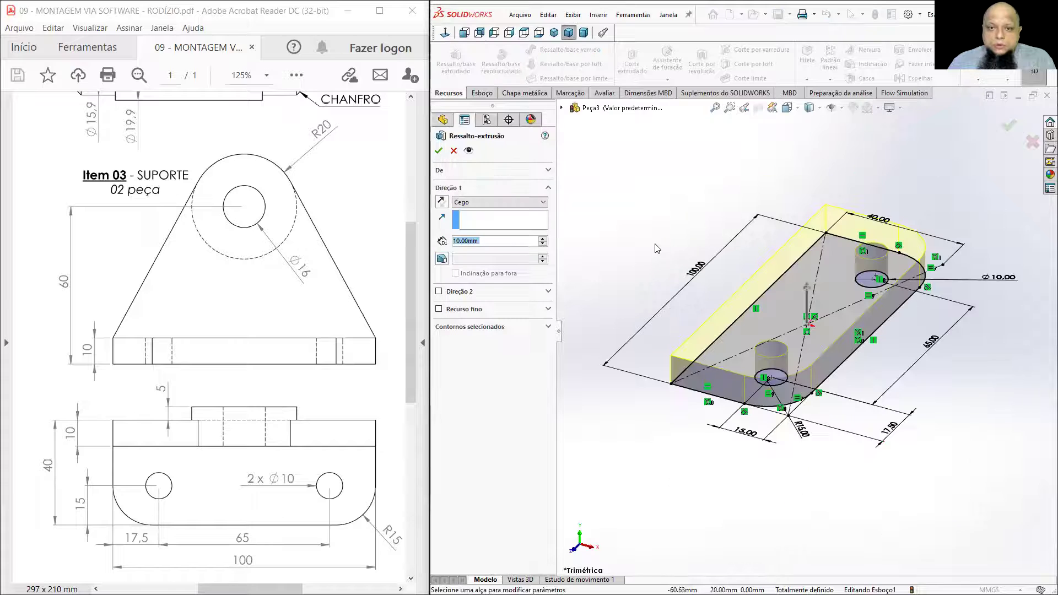
{"action": "left_click", "coordinate": [439, 151]}
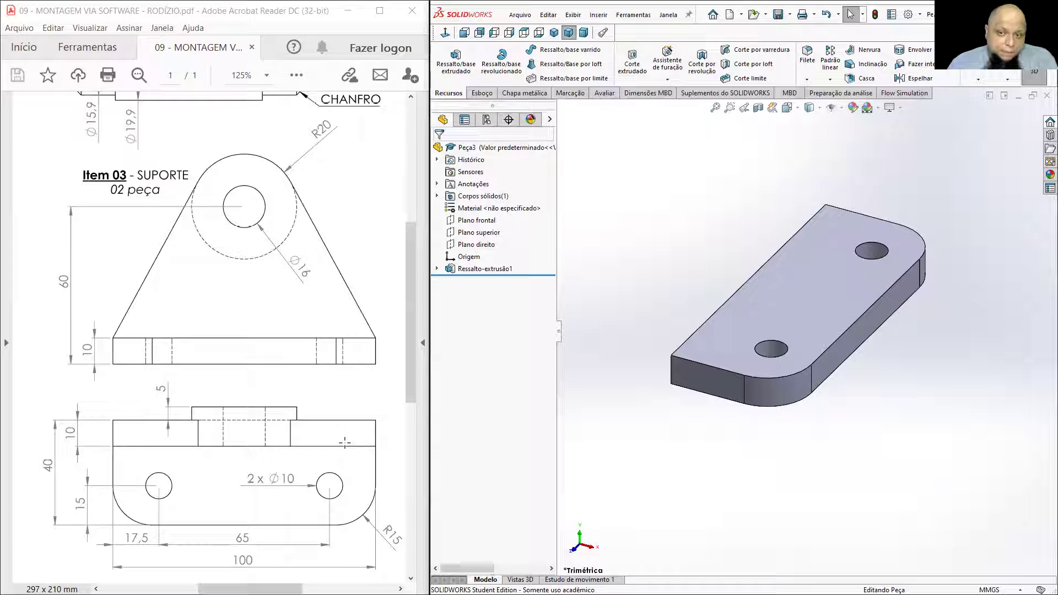
Step: Start a sketch on the plate's long flat side face opposite the rounded corners and view it straight on
{"action": "middle_click_drag", "start_coordinate": [668, 288], "coordinate": [744, 273]}
{"action": "left_click", "coordinate": [744, 274]}
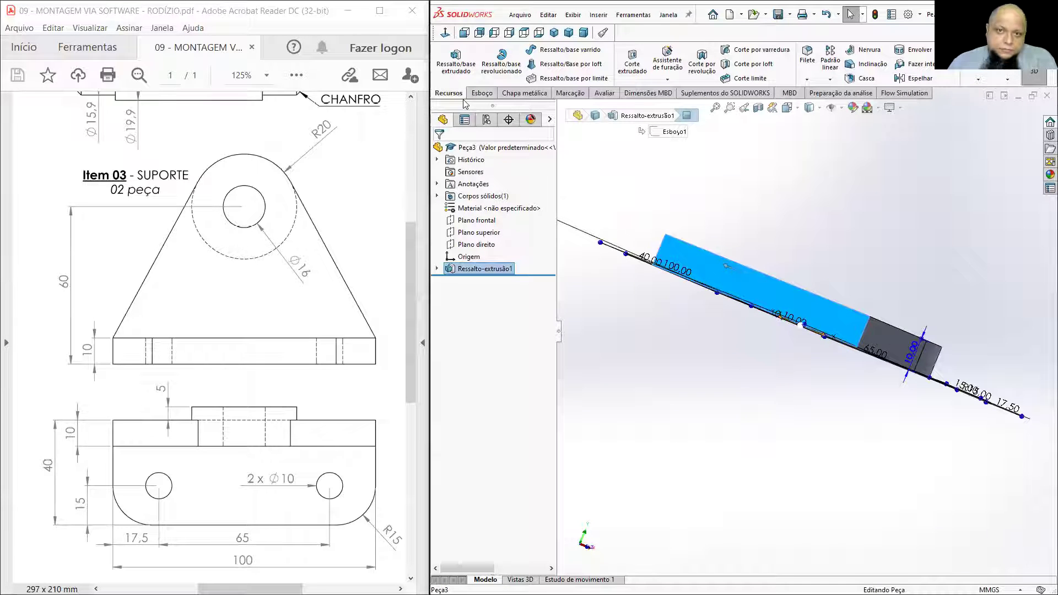
{"action": "left_click", "coordinate": [481, 93]}
{"action": "left_click", "coordinate": [446, 62]}
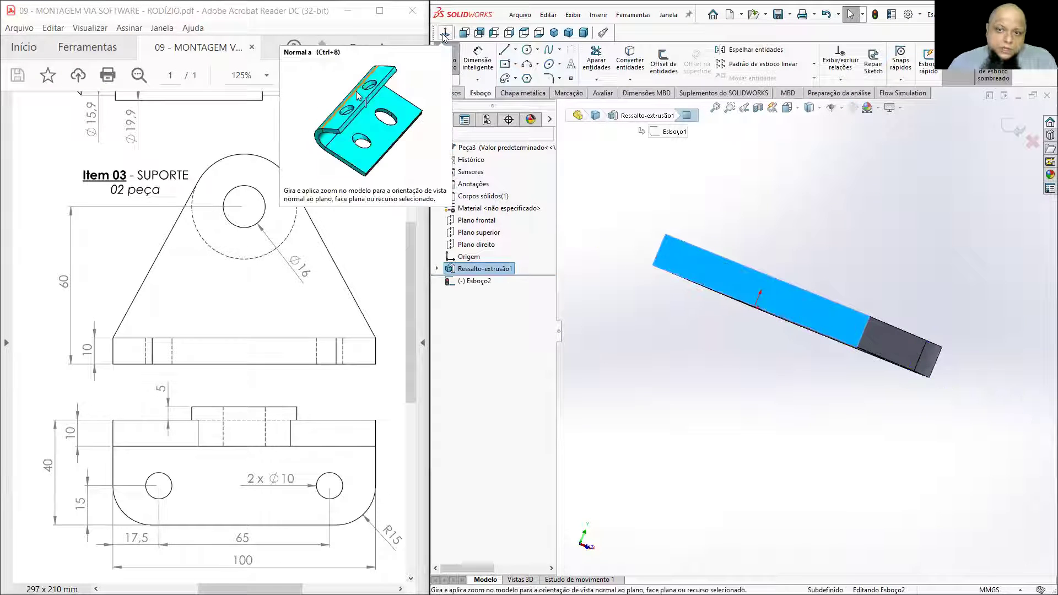
{"action": "left_click", "coordinate": [442, 33]}
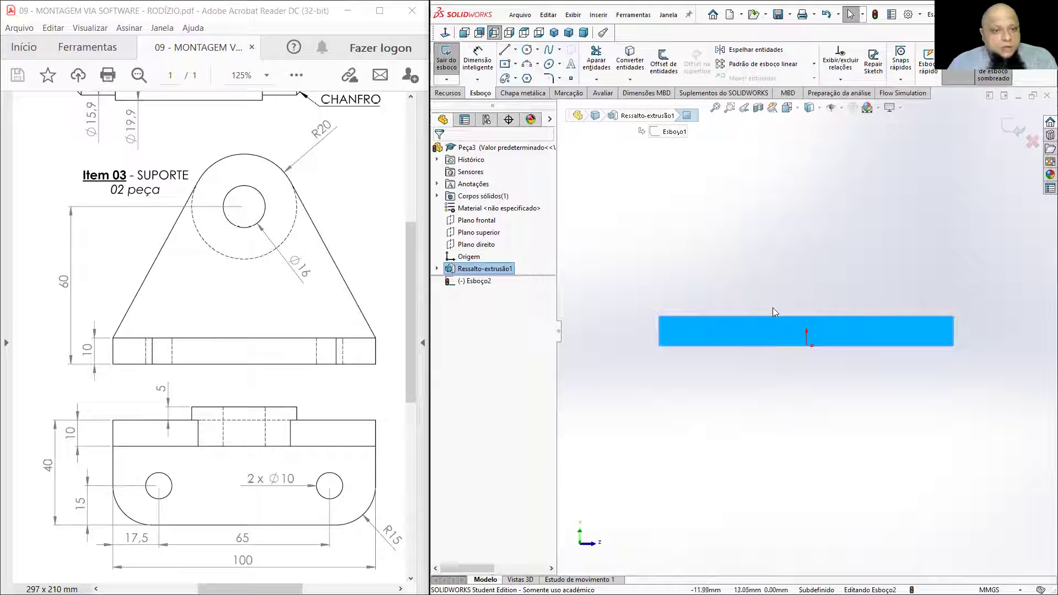
Step: Draw a closed triangle with the Line tool, using the face's full 100 mm upper edge as its base
{"action": "left_click", "coordinate": [504, 50]}
{"action": "left_click", "coordinate": [660, 316]}
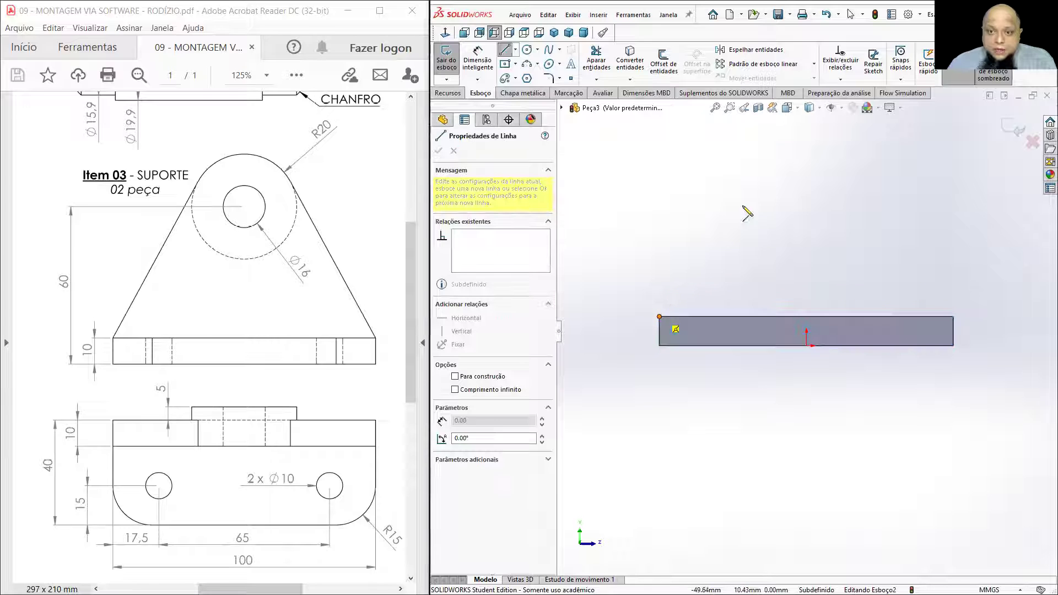
{"action": "left_click", "coordinate": [828, 119]}
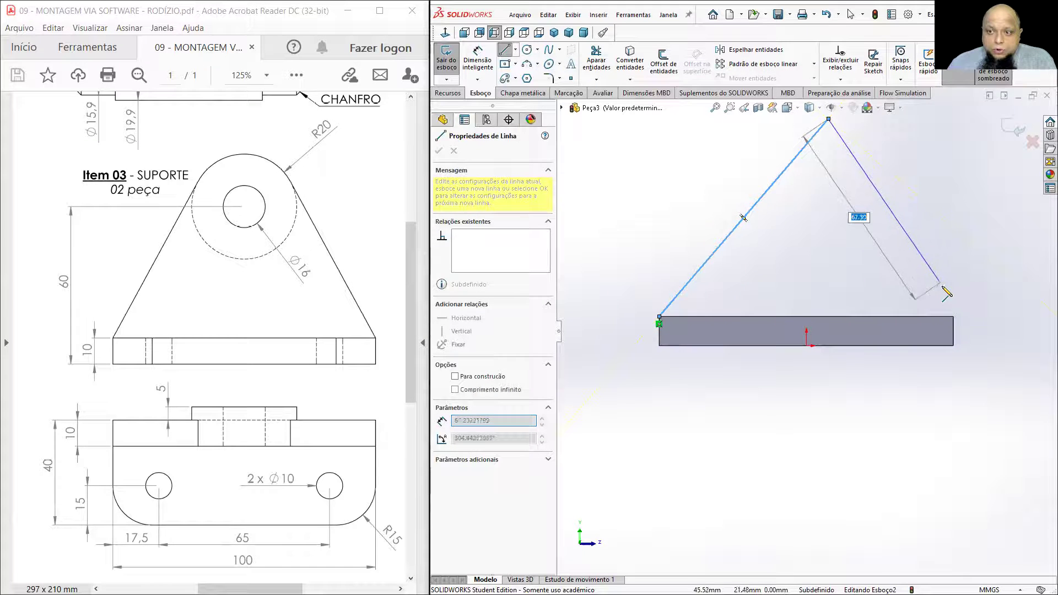
{"action": "left_click", "coordinate": [953, 317]}
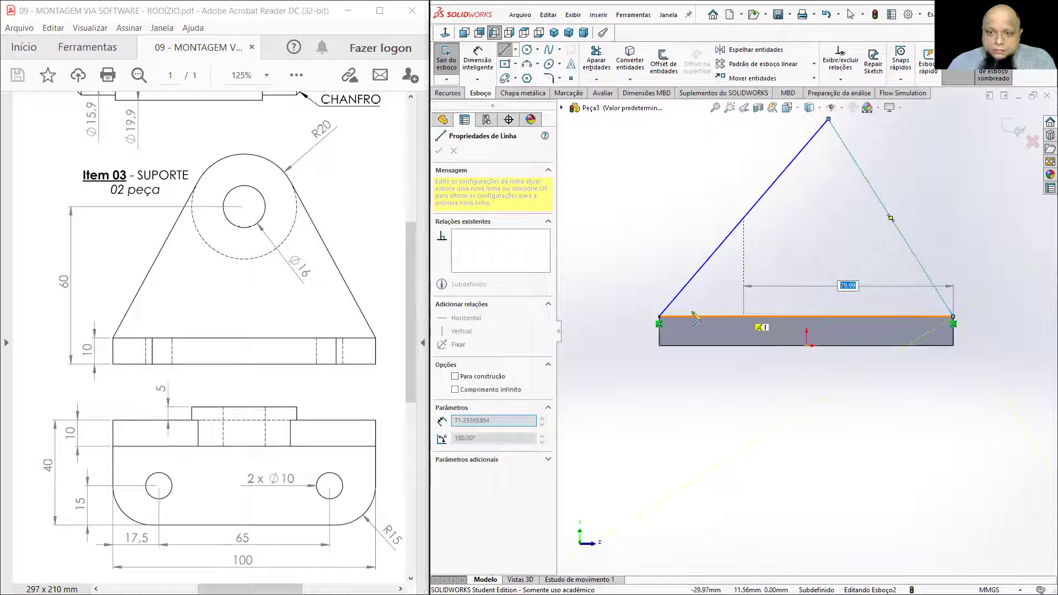
{"action": "left_click", "coordinate": [659, 317]}
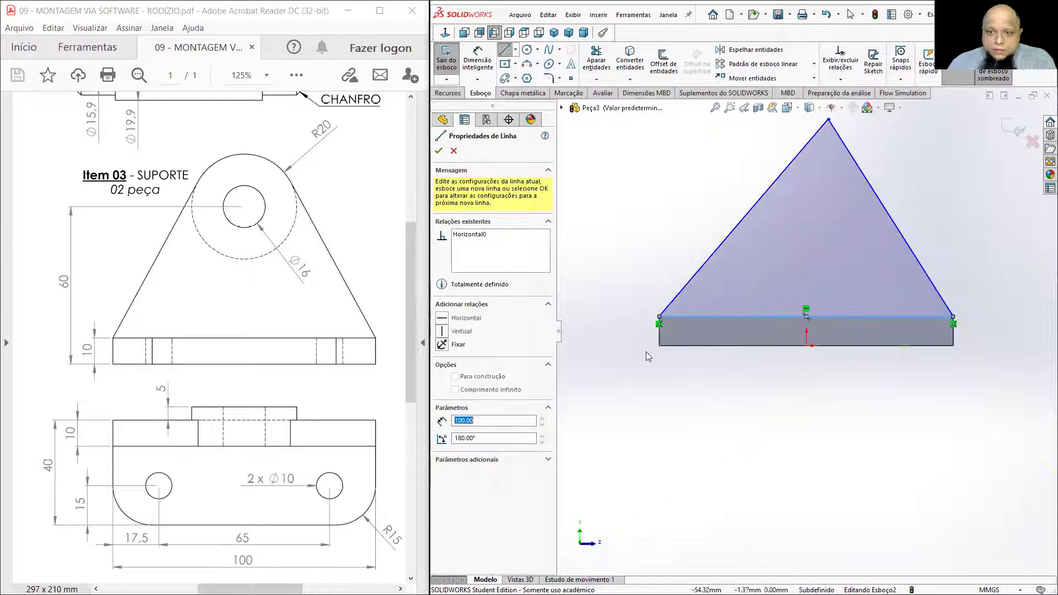
{"action": "left_click", "coordinate": [438, 152]}
Step: Round the triangle's apex with a 20 mm sketch fillet, clearing the base line from the fillet selection
{"action": "scroll", "coordinate": [253, 215], "scroll_direction": "up", "scroll_amount": 1}
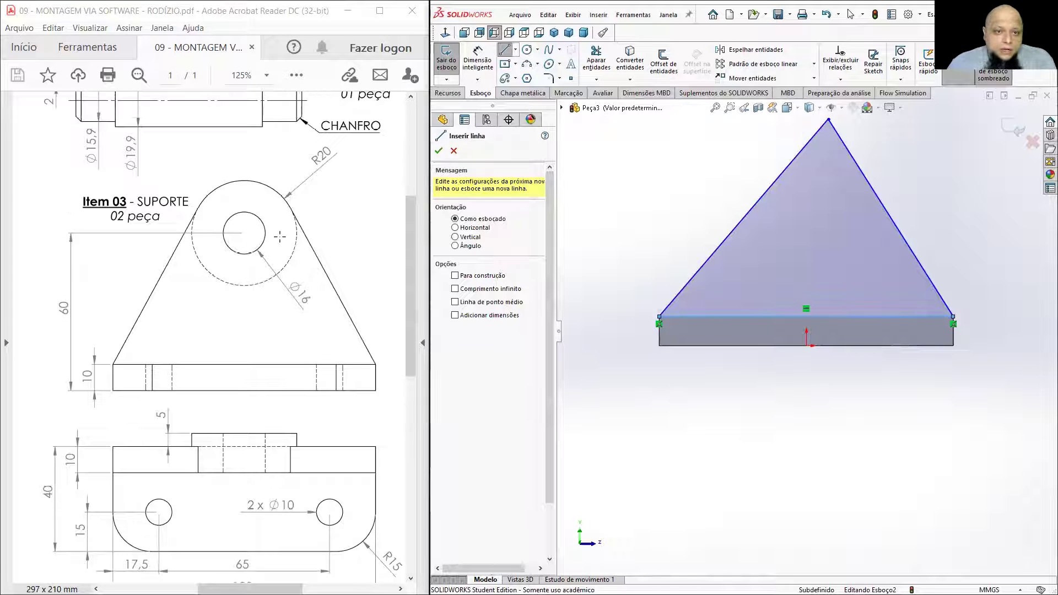
{"action": "left_click", "coordinate": [549, 79]}
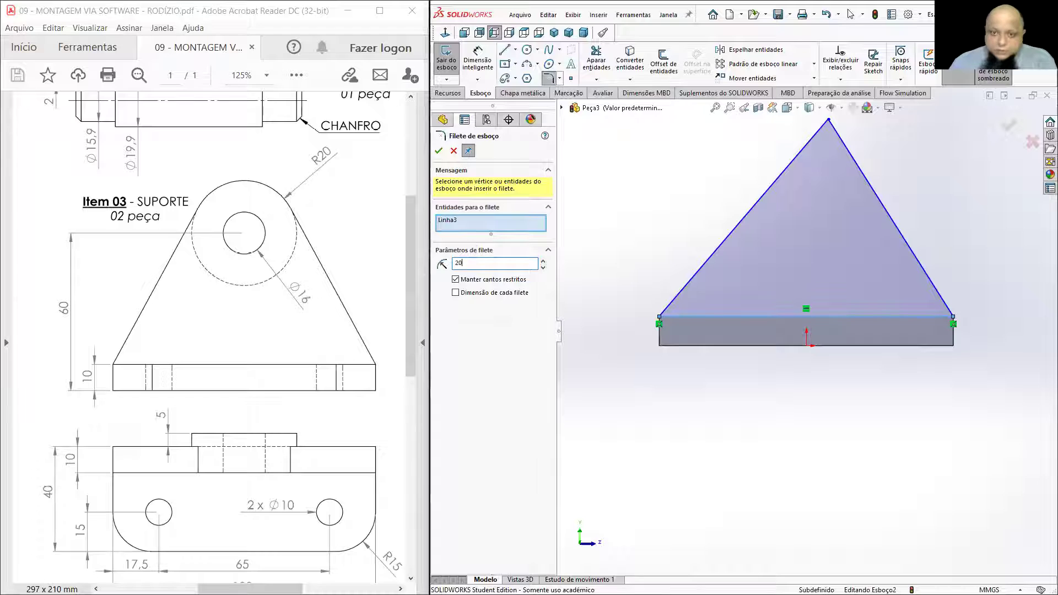
{"action": "scroll", "coordinate": [767, 194], "scroll_direction": "up", "scroll_amount": 2}
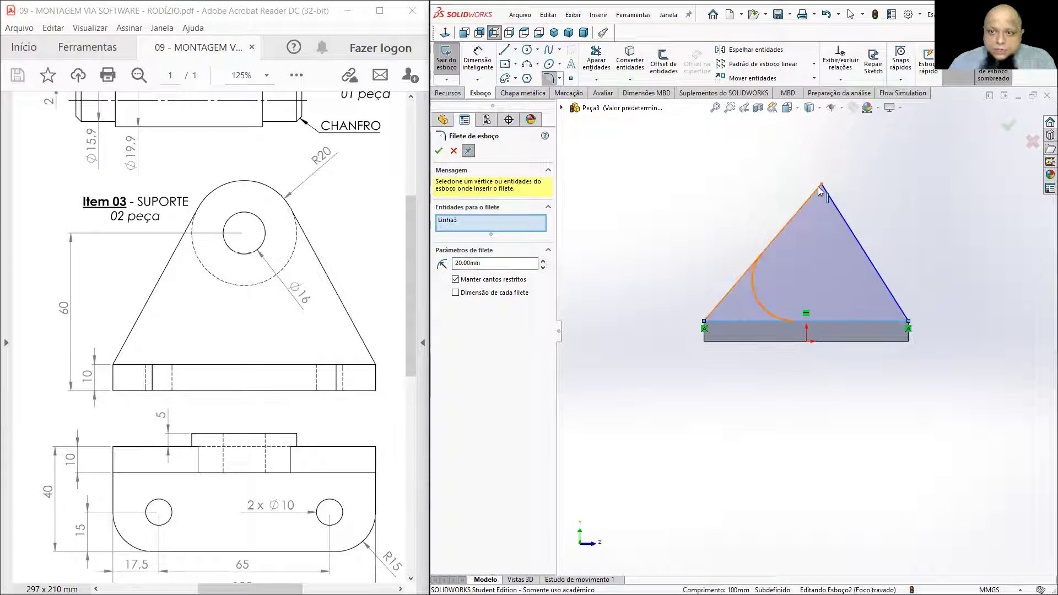
{"action": "right_click", "coordinate": [486, 224]}
{"action": "left_click", "coordinate": [510, 231]}
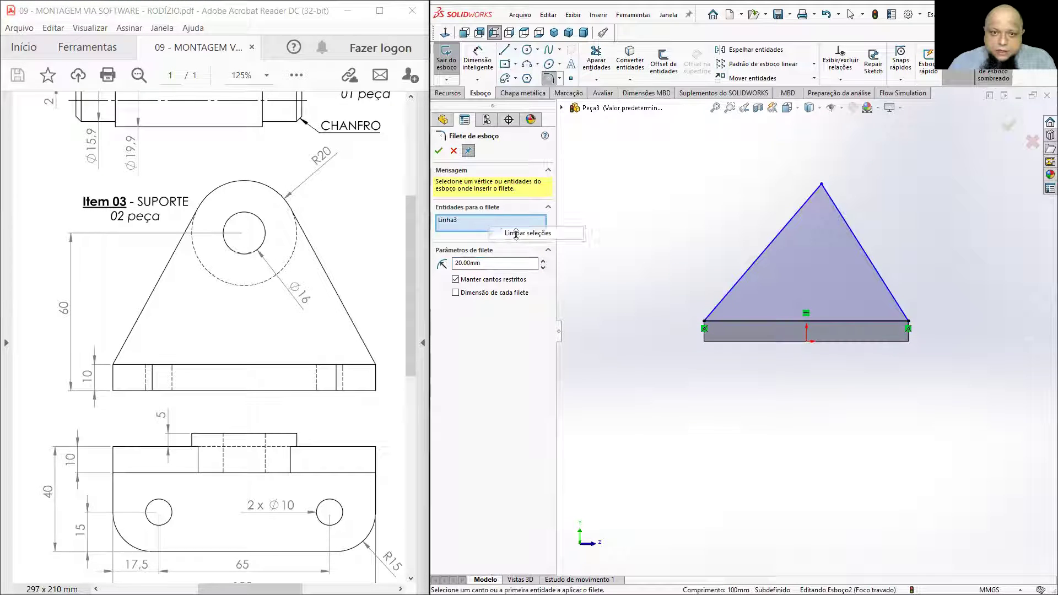
{"action": "left_click", "coordinate": [822, 185]}
{"action": "left_click", "coordinate": [466, 152]}
{"action": "left_click", "coordinate": [439, 150]}
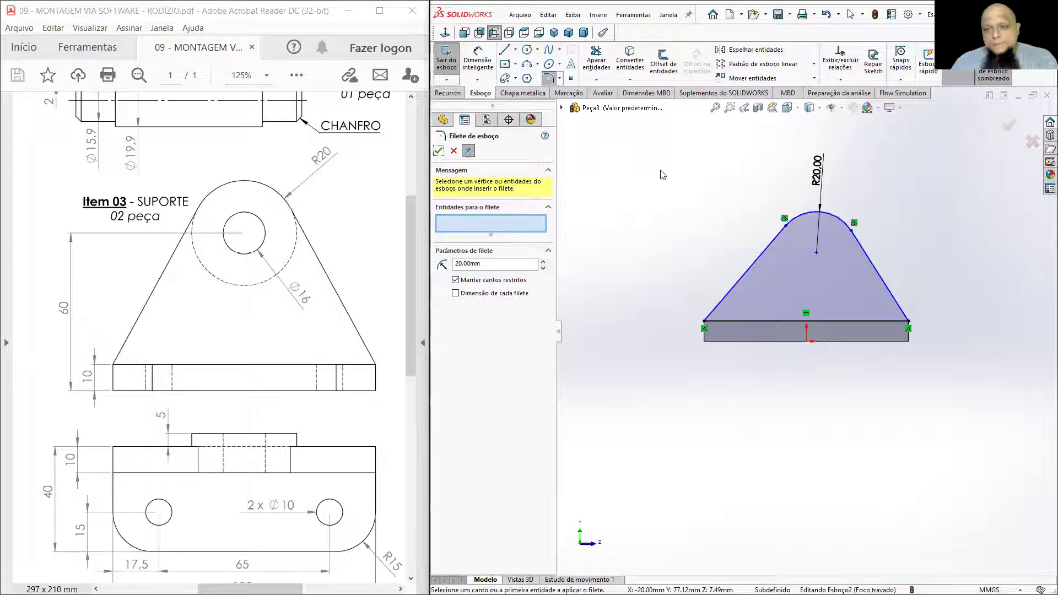
Step: Dimension the fillet arc's centre at 60 mm above the plate's bottom edge
{"action": "scroll", "coordinate": [744, 225], "scroll_direction": "down", "scroll_amount": 3}
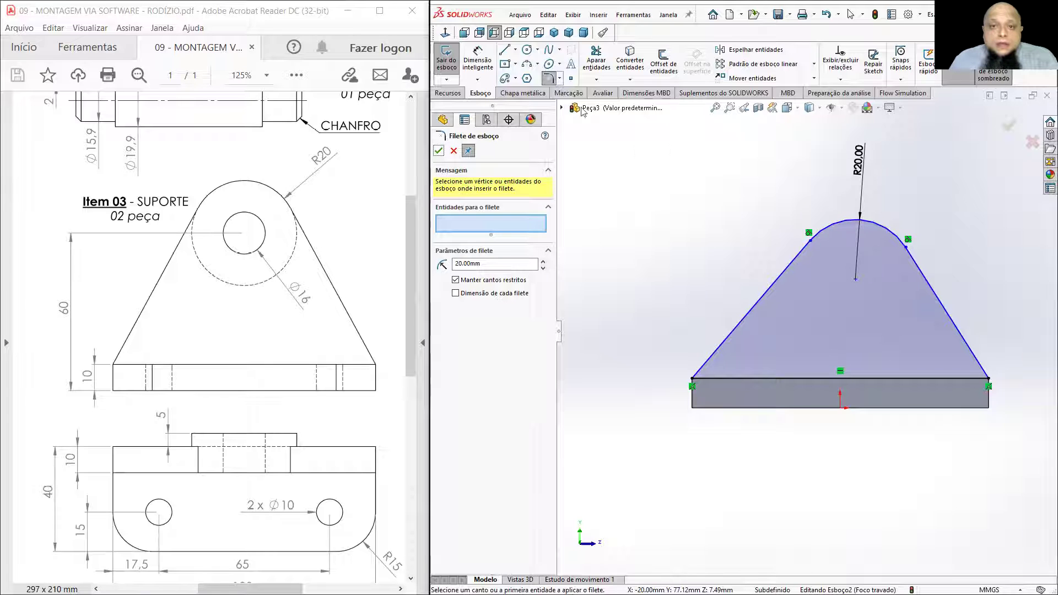
{"action": "left_click", "coordinate": [477, 59]}
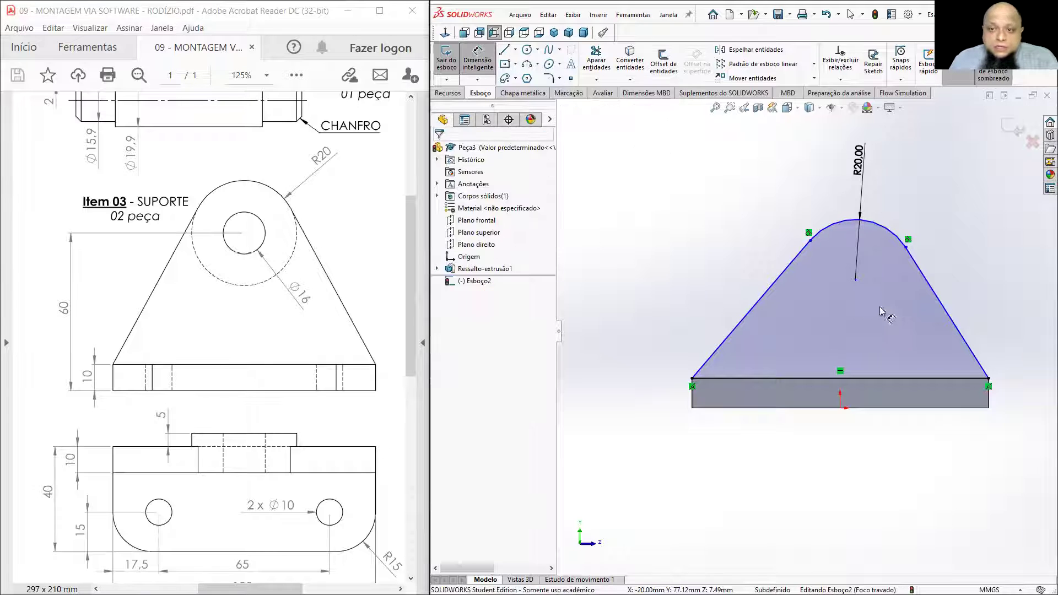
{"action": "left_click", "coordinate": [855, 280]}
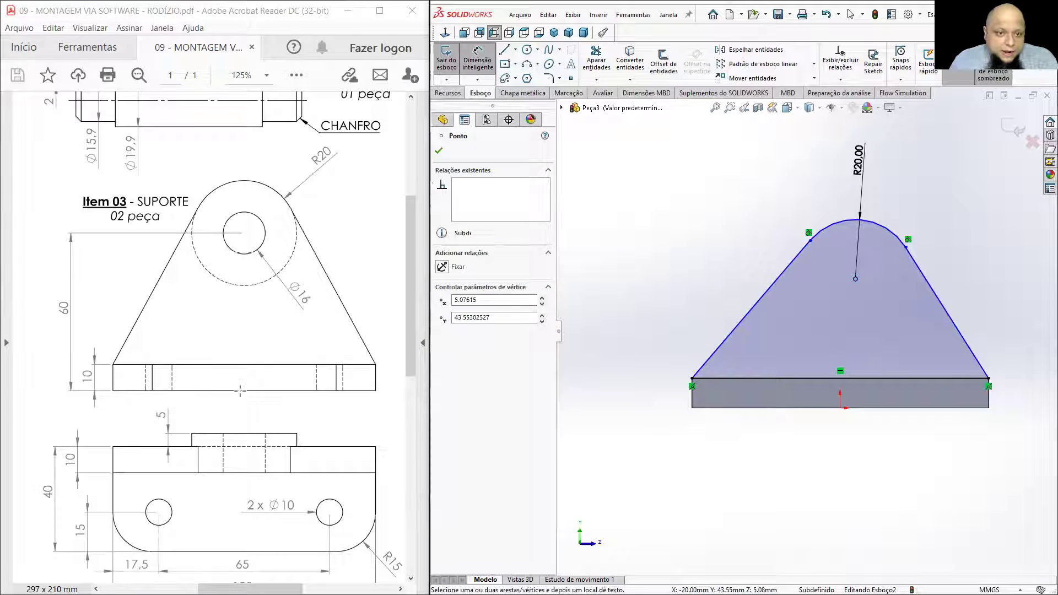
{"action": "left_click", "coordinate": [767, 408]}
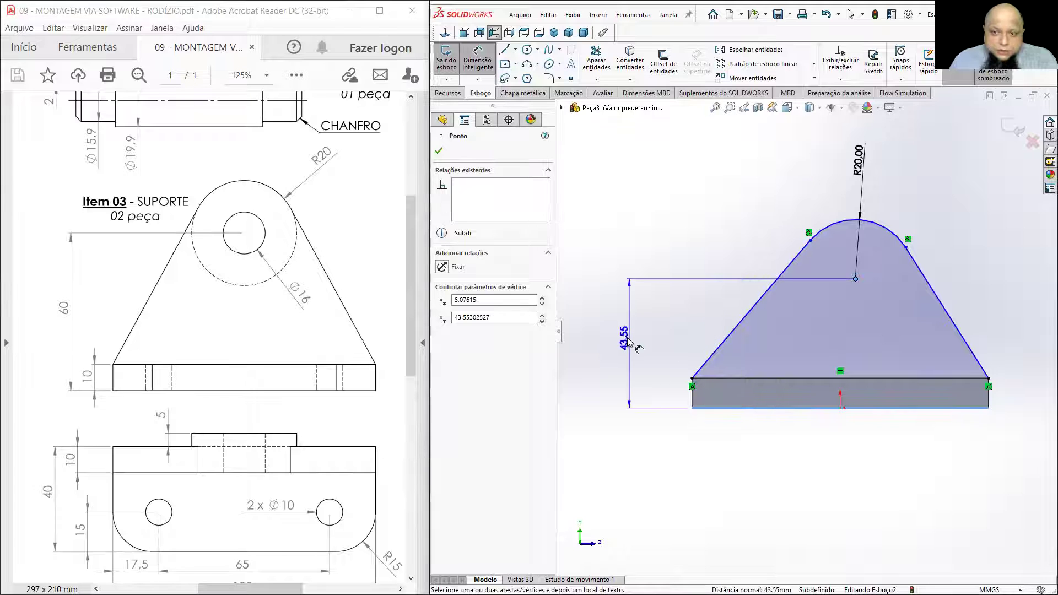
{"action": "left_click", "coordinate": [627, 338]}
{"action": "type", "text": "60"}
{"action": "key", "text": "Return"}
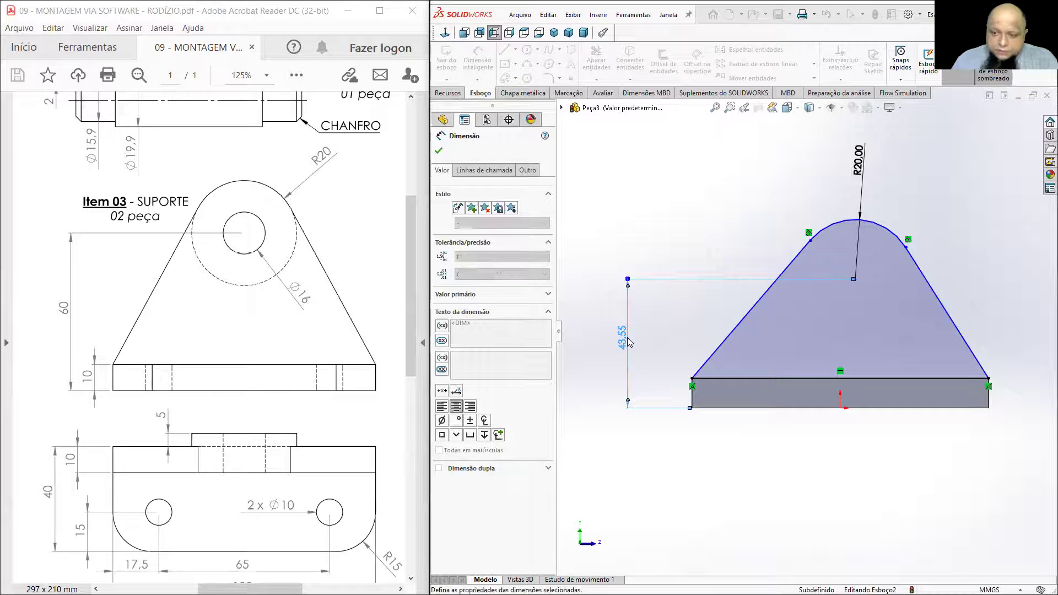
{"action": "key", "text": "Escape"}
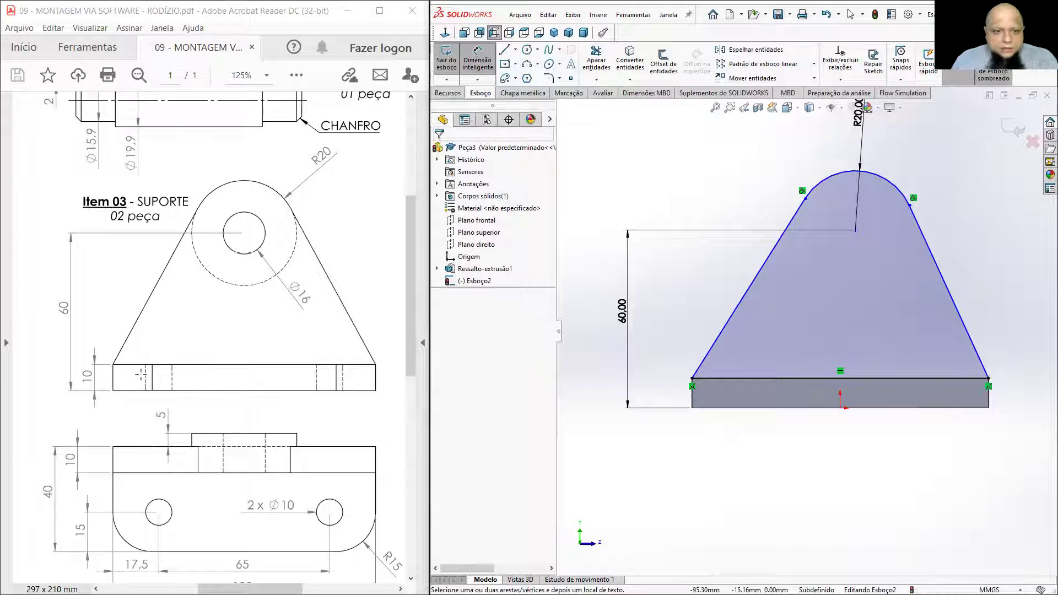
{"action": "left_click", "coordinate": [217, 445]}
{"action": "scroll", "coordinate": [226, 570], "scroll_direction": "down", "scroll_amount": 3}
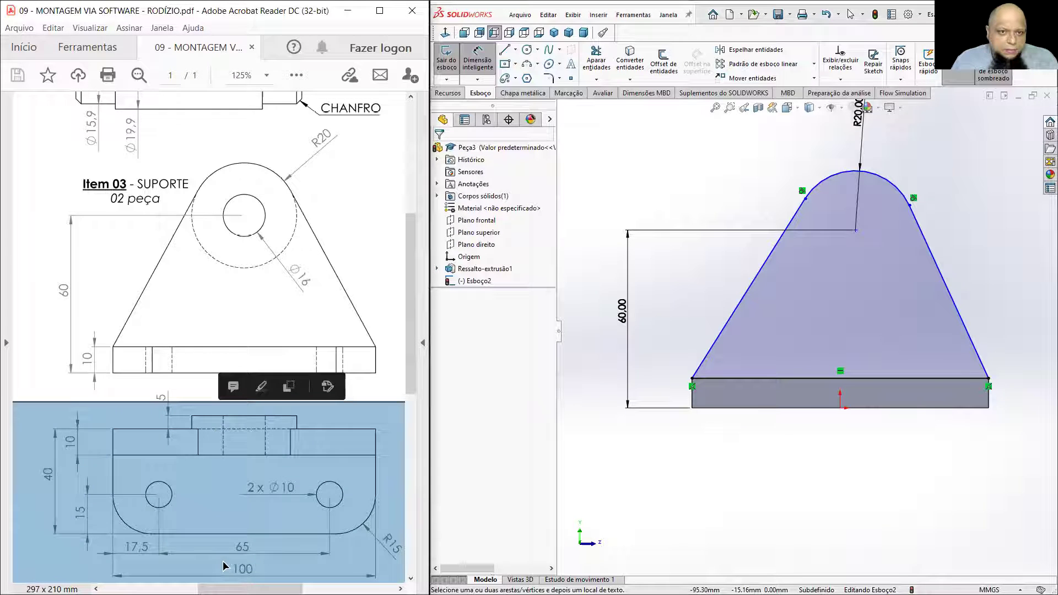
{"action": "left_click", "coordinate": [243, 545]}
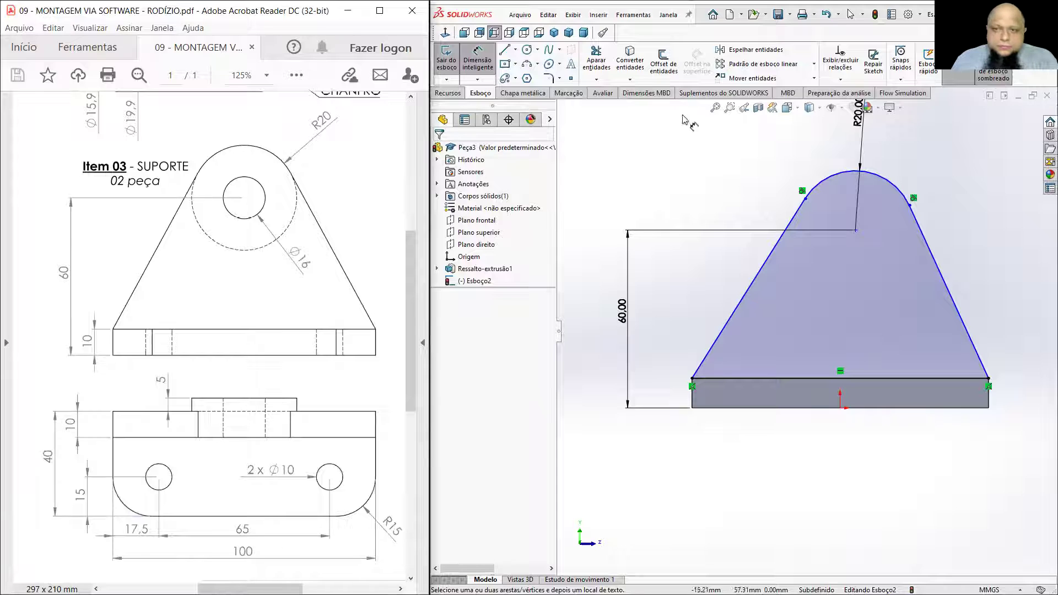
{"action": "left_click", "coordinate": [477, 59]}
{"action": "left_click", "coordinate": [855, 231]}
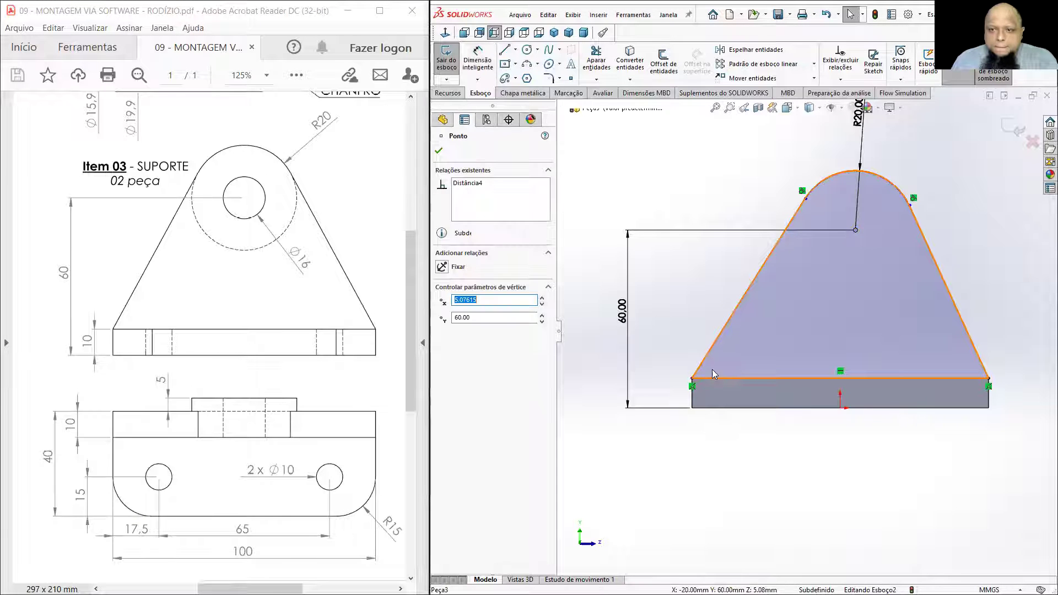
{"action": "left_click", "coordinate": [692, 395]}
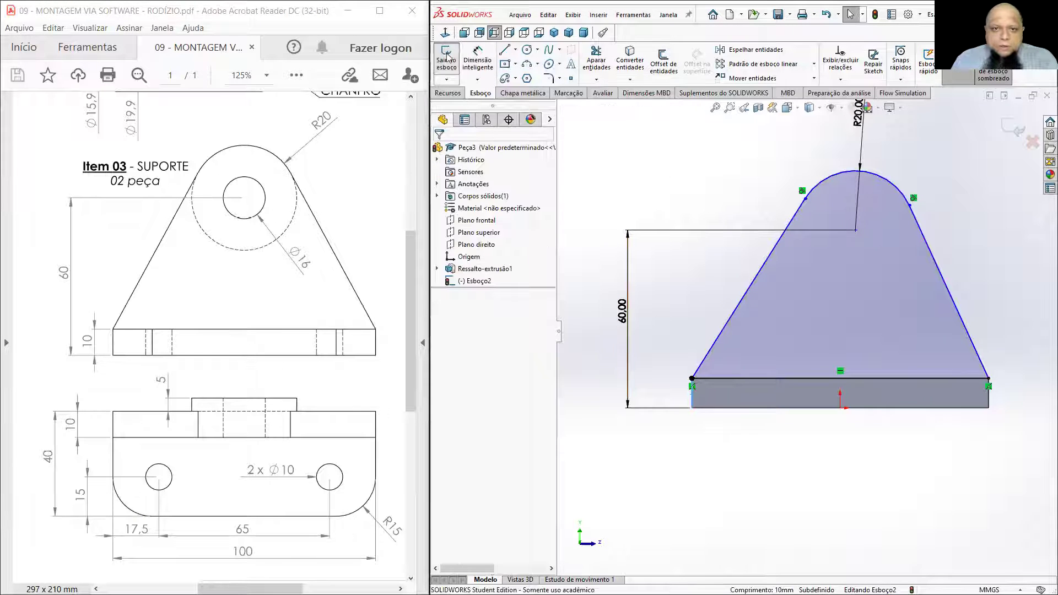
Step: Dimension the fillet arc's centre at 50 mm horizontally from the plate's short side edge
{"action": "left_click", "coordinate": [477, 61]}
{"action": "left_click", "coordinate": [855, 230]}
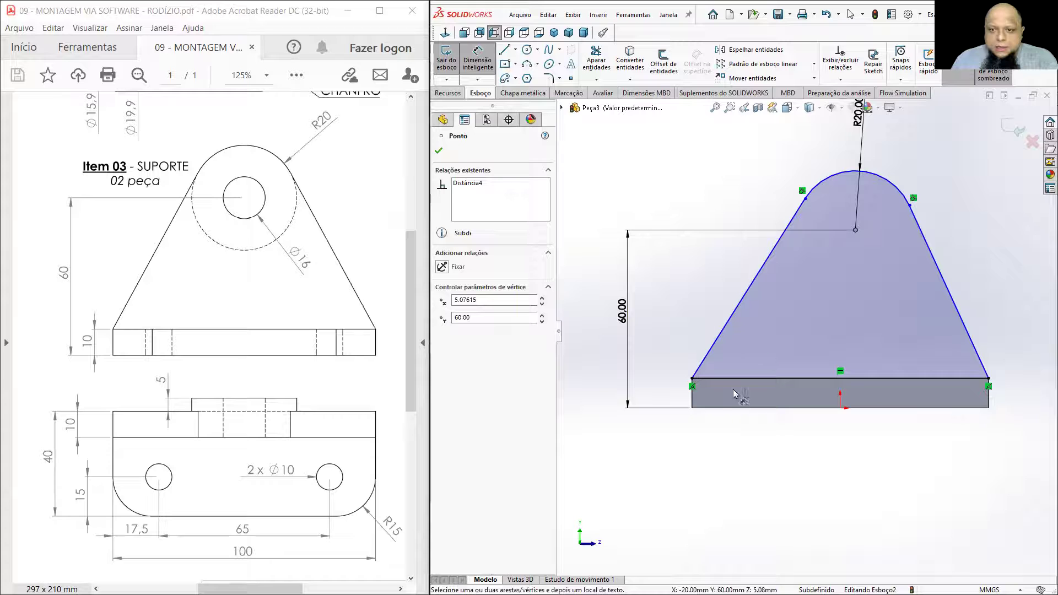
{"action": "left_click", "coordinate": [693, 398]}
{"action": "left_click", "coordinate": [744, 156]}
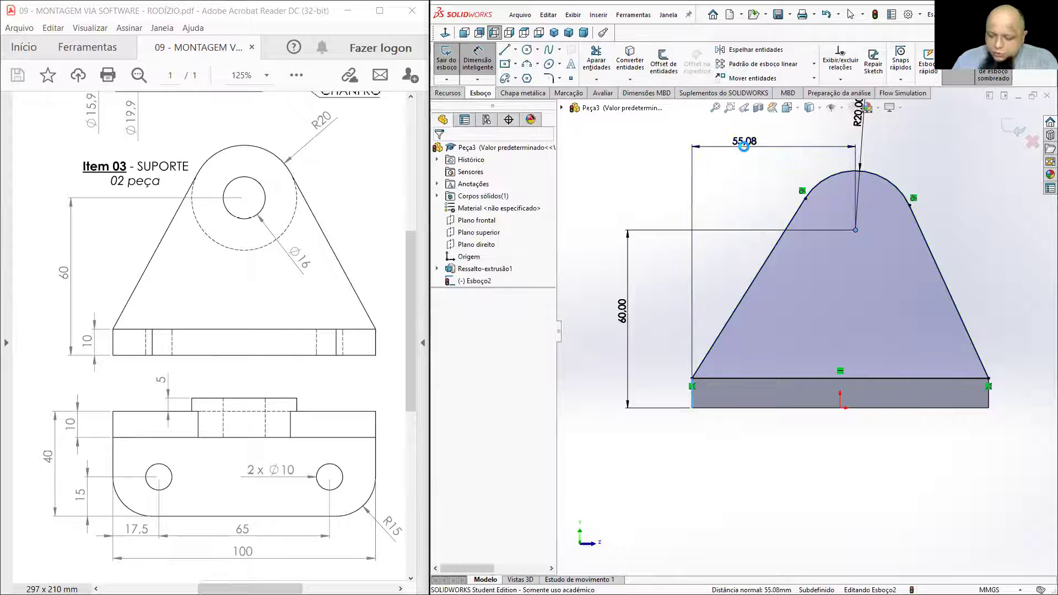
{"action": "type", "text": "50"}
{"action": "key", "text": "Return"}
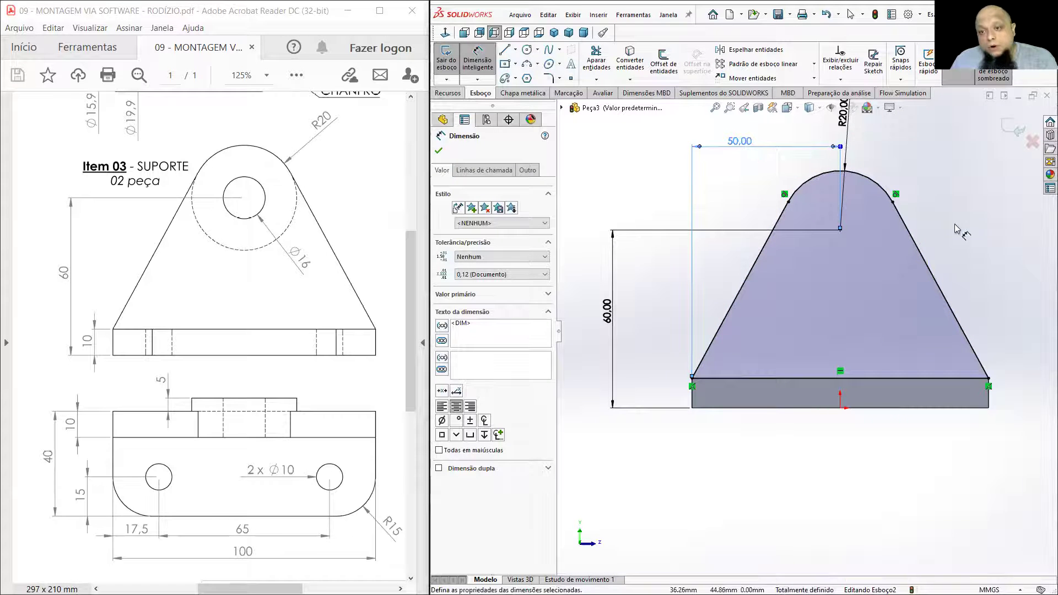
Step: Extrude the rounded triangular profile 10 mm as a blind boss, reversing the direction so it sits over the base plate
{"action": "scroll", "coordinate": [889, 299], "scroll_direction": "up", "scroll_amount": 1}
{"action": "scroll", "coordinate": [890, 299], "scroll_direction": "up", "scroll_amount": 1}
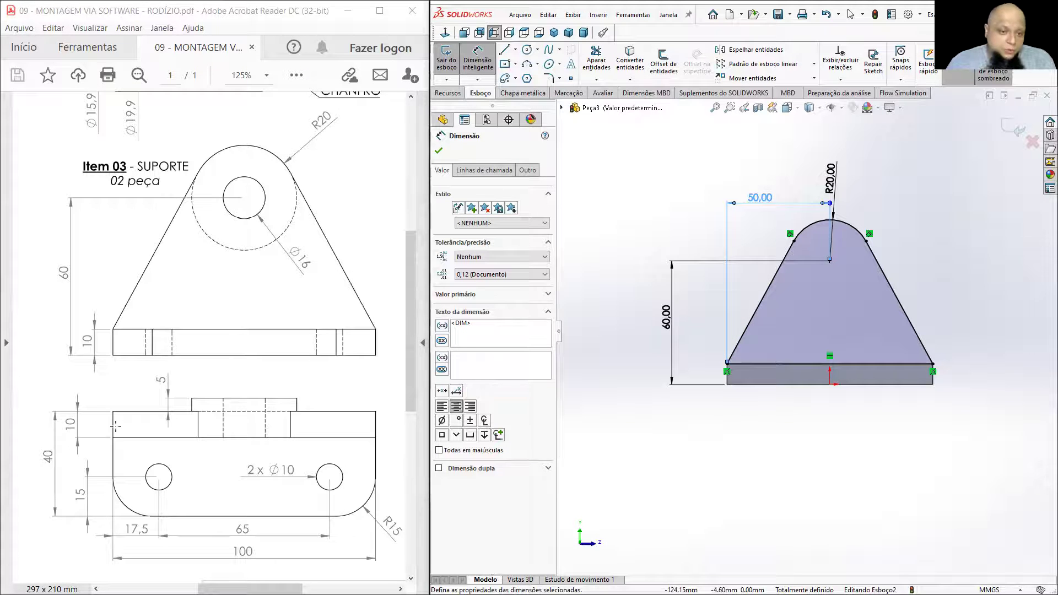
{"action": "left_click", "coordinate": [448, 92]}
{"action": "left_click", "coordinate": [451, 75]}
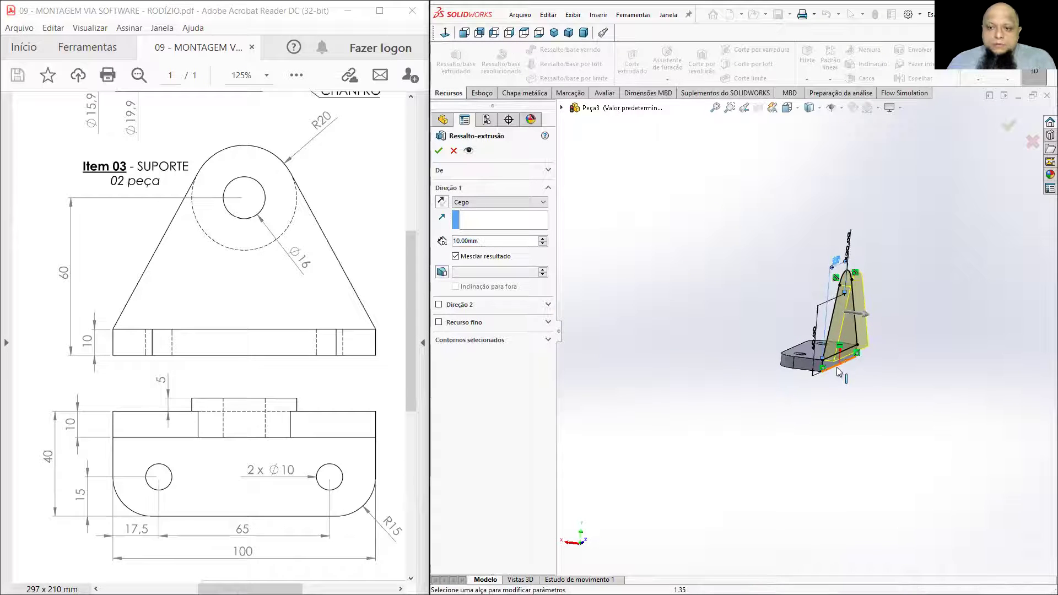
{"action": "scroll", "coordinate": [836, 367], "scroll_direction": "down", "scroll_amount": 5}
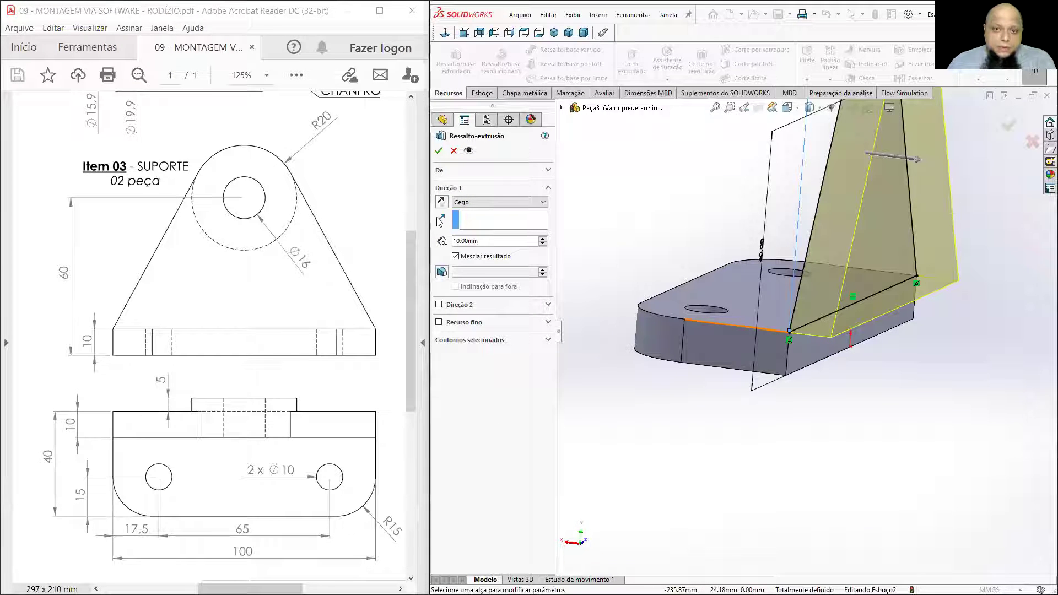
{"action": "left_click", "coordinate": [440, 203]}
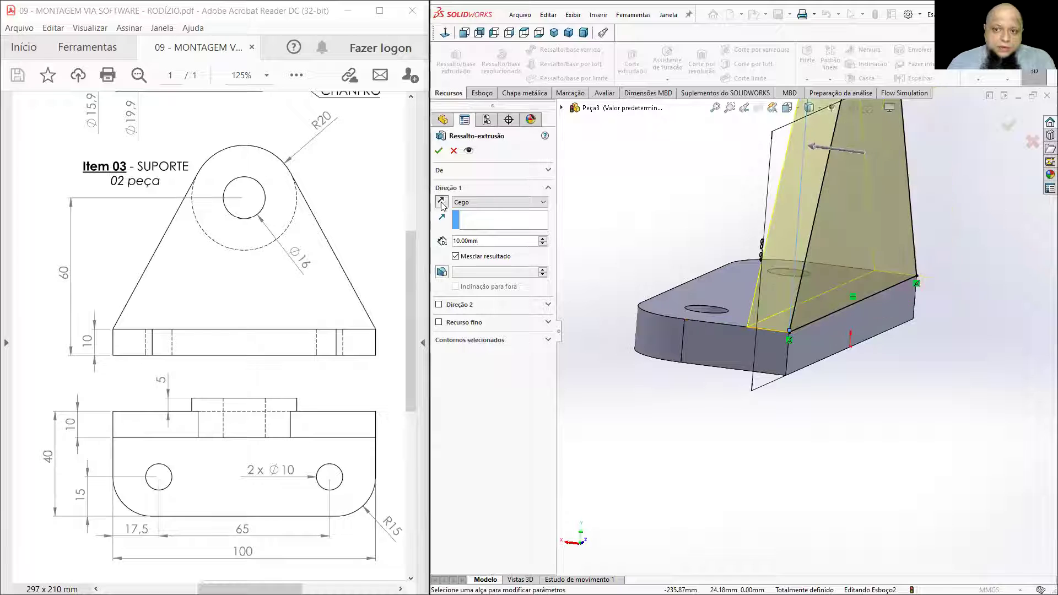
{"action": "left_click", "coordinate": [456, 243]}
{"action": "left_click", "coordinate": [438, 152]}
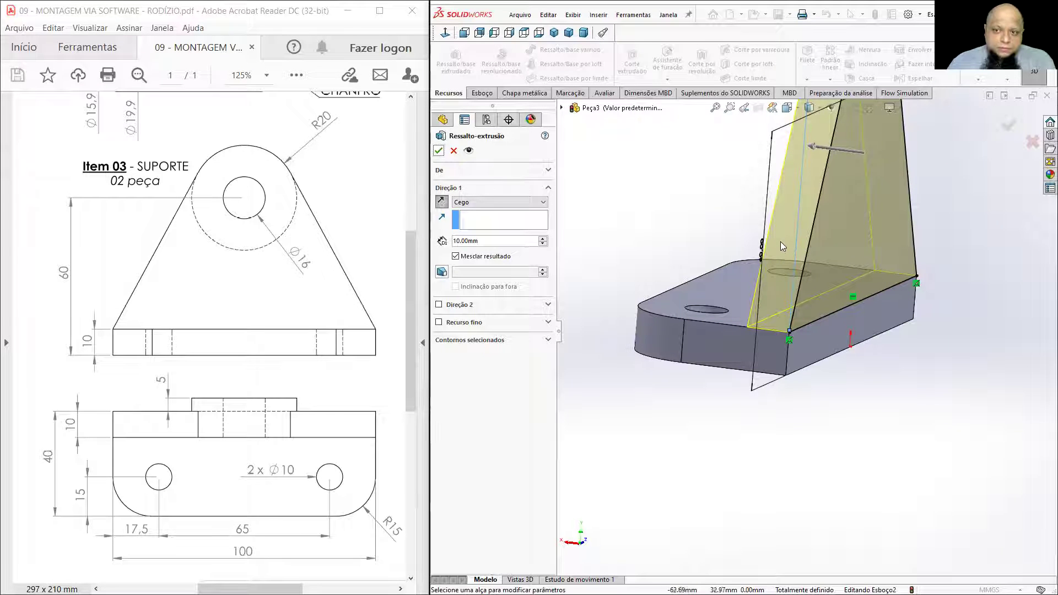
{"action": "left_click", "coordinate": [439, 151]}
Step: Start a sketch on the lug's rear face, flush with the base edge, and draw a circle about 22.6 mm in diameter
{"action": "mouse_move", "coordinate": [760, 331]}
{"action": "middle_mouse_down"}
{"action": "mouse_move", "coordinate": [778, 342]}
{"action": "mouse_move", "coordinate": [781, 385]}
{"action": "mouse_move", "coordinate": [861, 351]}
{"action": "mouse_move", "coordinate": [686, 347]}
{"action": "mouse_move", "coordinate": [704, 362]}
{"action": "middle_mouse_up"}
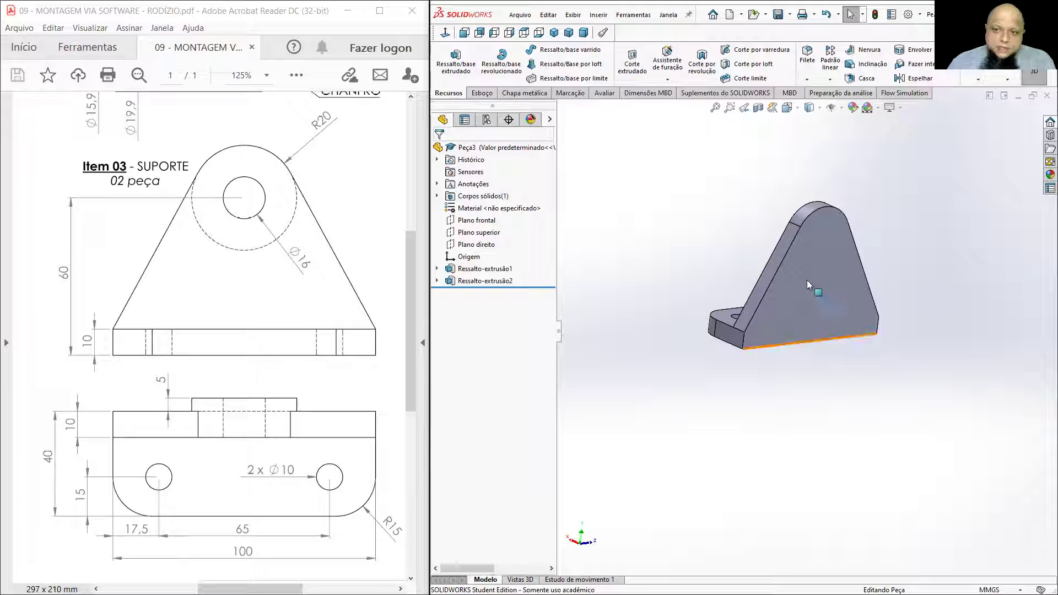
{"action": "left_click", "coordinate": [778, 259]}
{"action": "left_click", "coordinate": [480, 93]}
{"action": "left_click", "coordinate": [446, 56]}
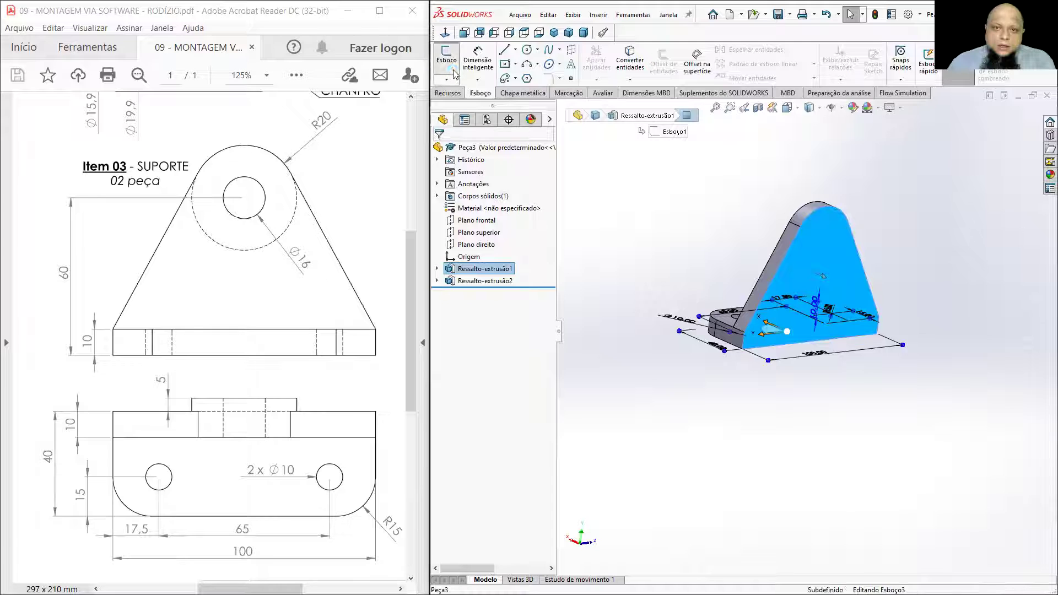
{"action": "left_click", "coordinate": [527, 50]}
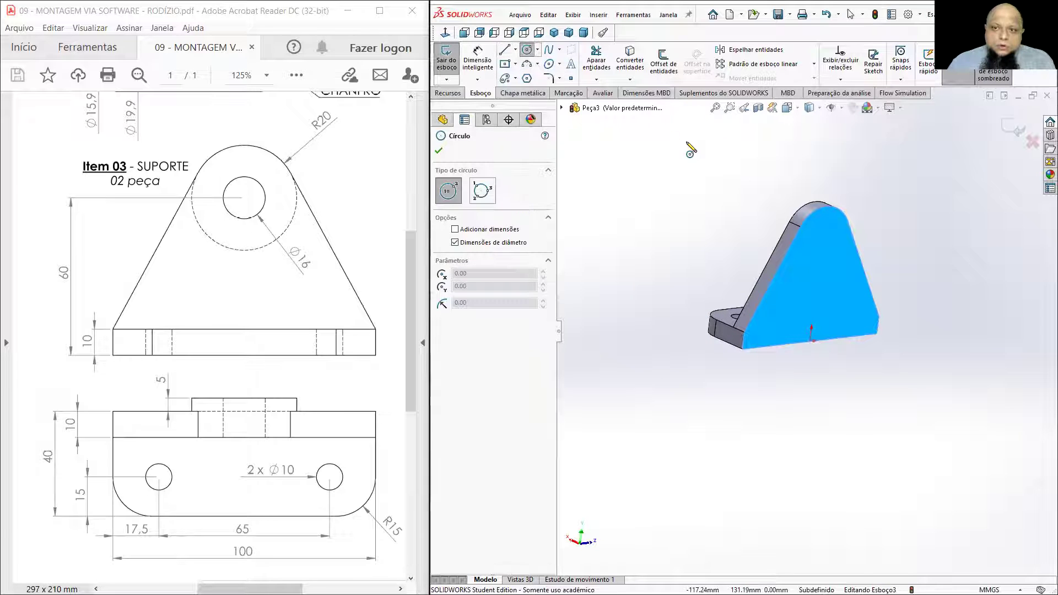
{"action": "scroll", "coordinate": [820, 287], "scroll_direction": "down", "scroll_amount": 2}
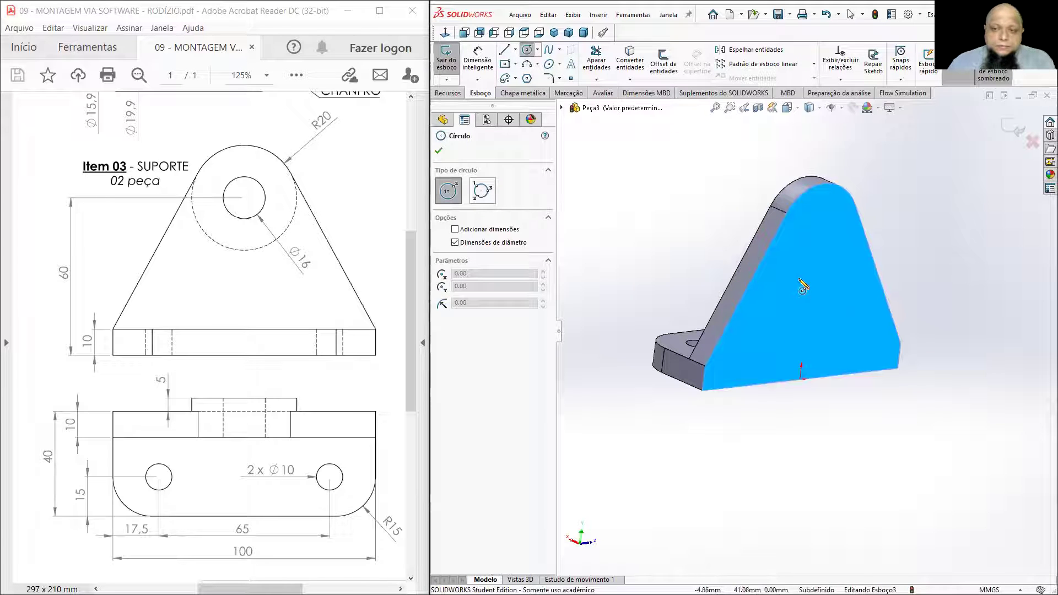
{"action": "left_click", "coordinate": [789, 277]}
{"action": "left_click", "coordinate": [812, 274]}
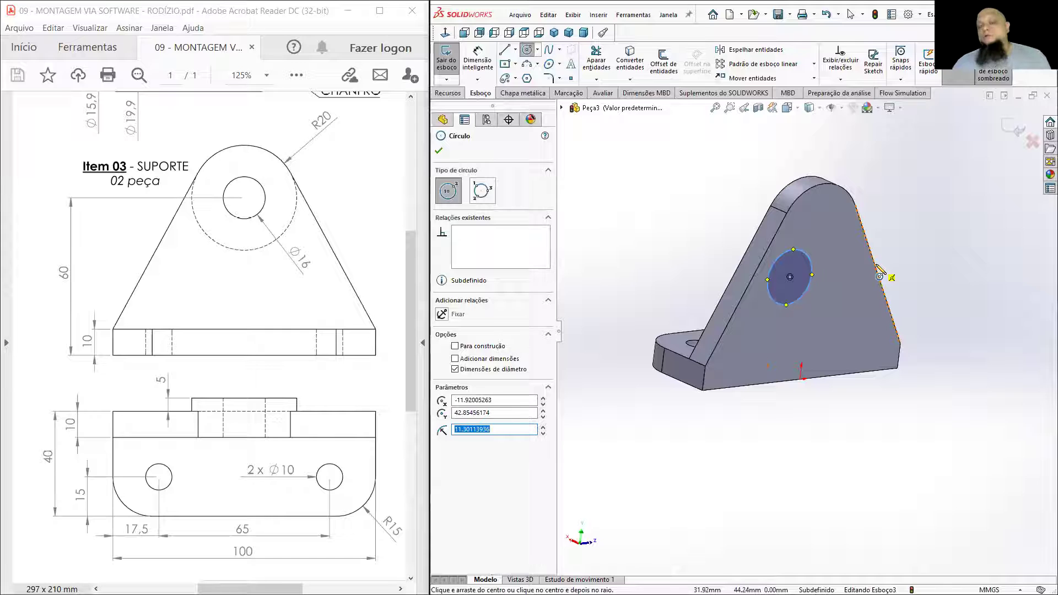
{"action": "left_click", "coordinate": [439, 152]}
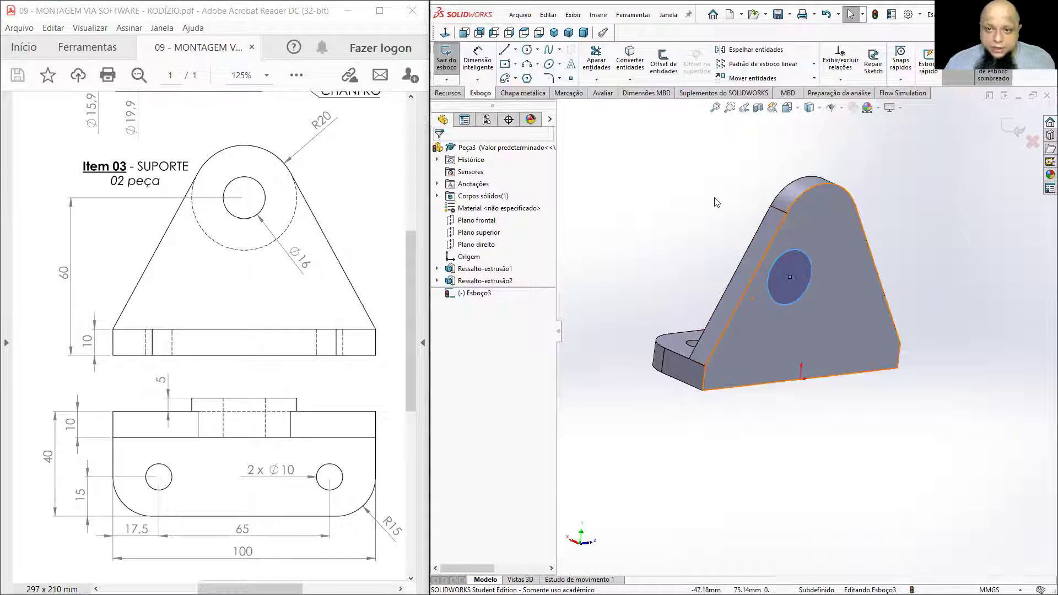
Step: Make the circle coradial with the lug's rounded upper edge
{"action": "left_click", "coordinate": [806, 259]}
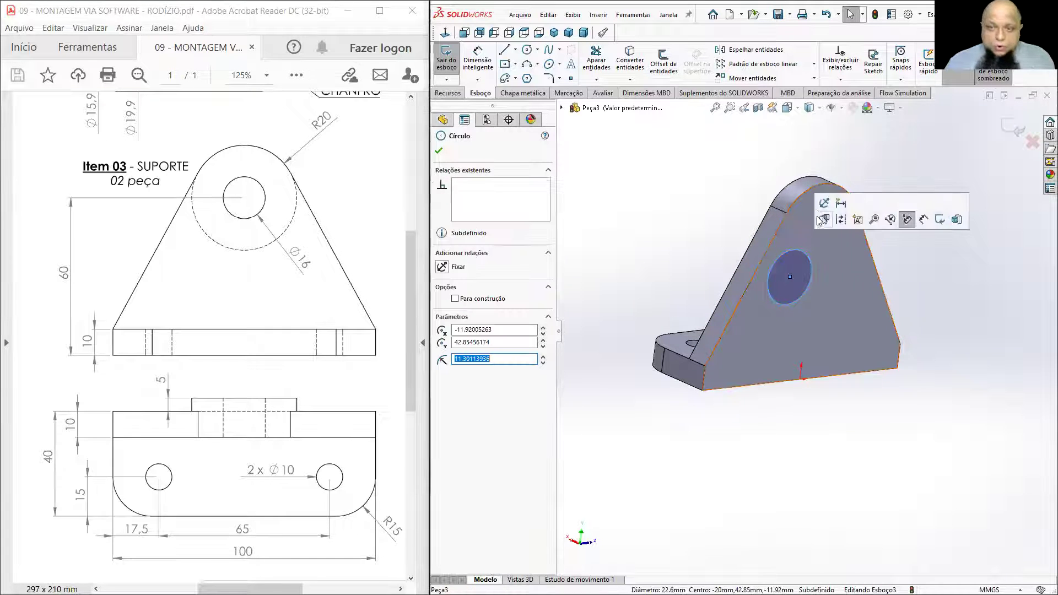
{"action": "left_click", "coordinate": [808, 193], "text": "ctrl"}
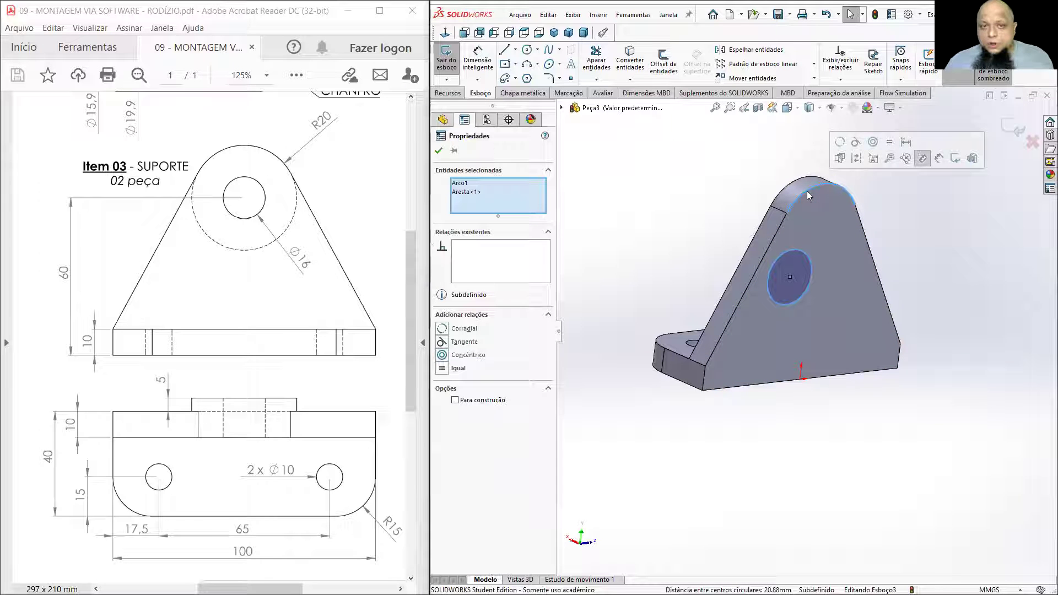
{"action": "left_click", "coordinate": [840, 144]}
{"action": "left_click", "coordinate": [1018, 336]}
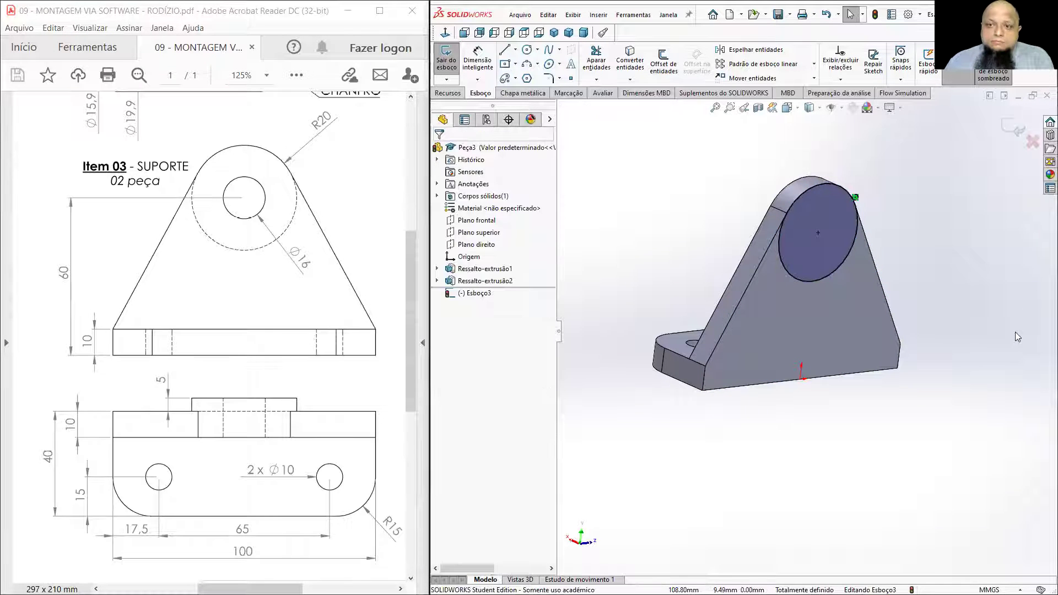
Step: Extrude the coradial circle 5 mm outward from the lug's rear face, merged with the body
{"action": "left_click", "coordinate": [447, 93]}
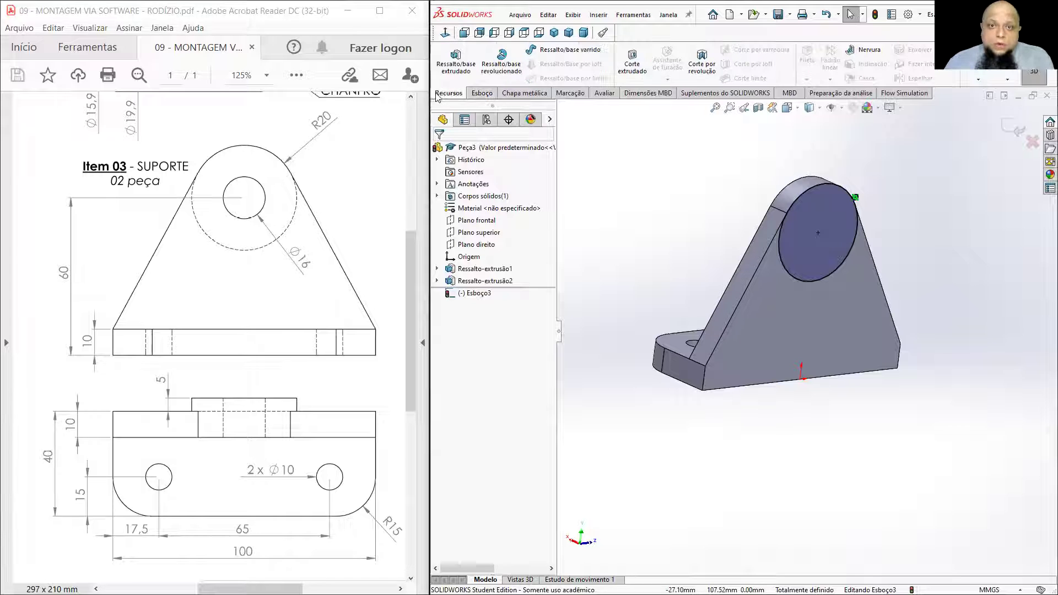
{"action": "left_click", "coordinate": [463, 68]}
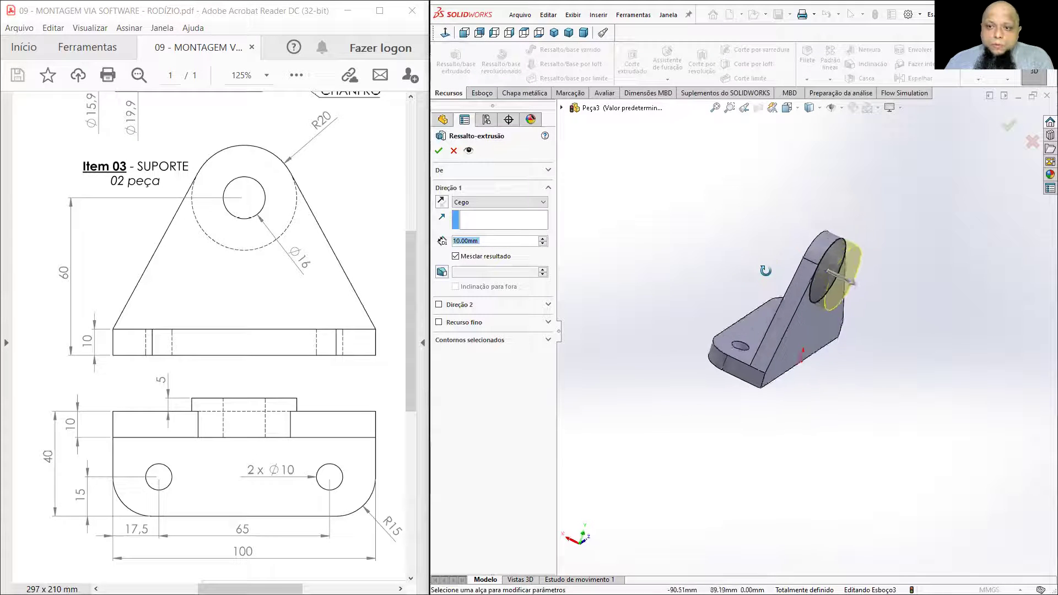
{"action": "double_click", "coordinate": [507, 241]}
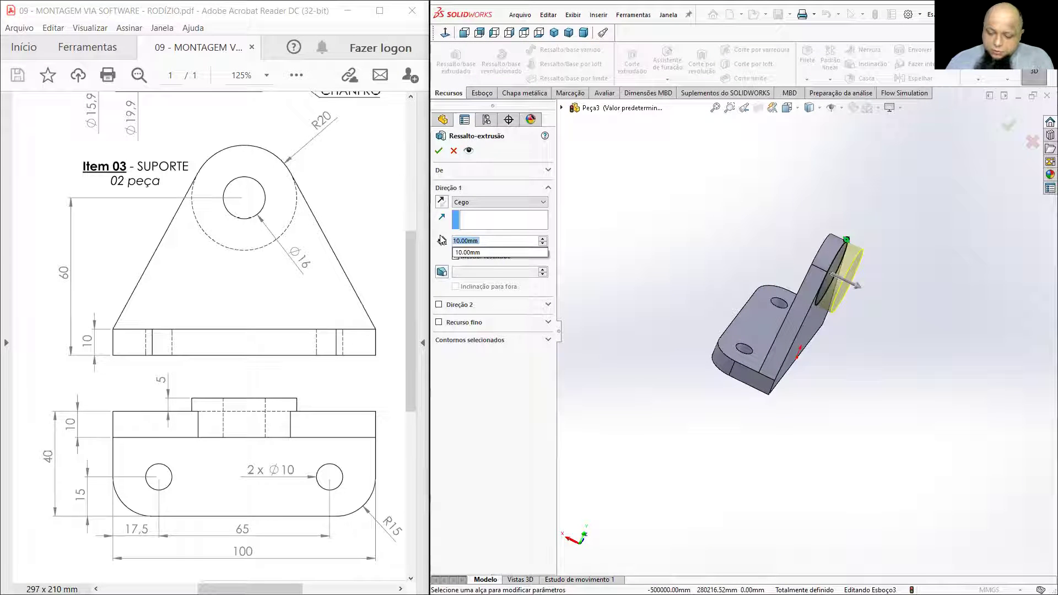
{"action": "type", "text": "5"}
{"action": "key", "text": "Return"}
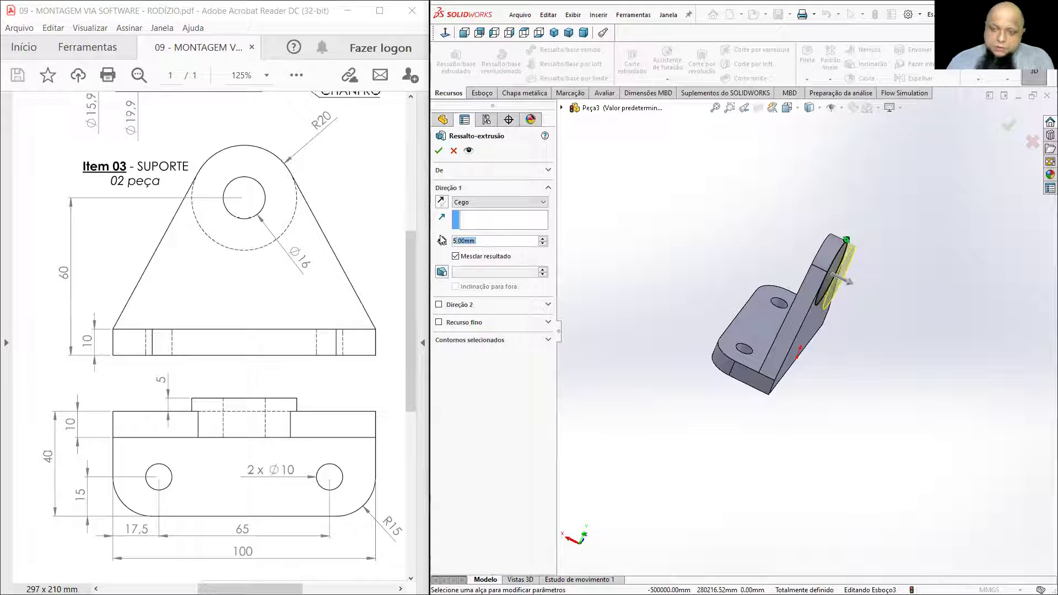
{"action": "left_click", "coordinate": [439, 150]}
Step: Start a sketch on the lug's front face, above the base holes, and draw a circle about 15.7 mm in diameter
{"action": "mouse_move", "coordinate": [692, 184]}
{"action": "middle_mouse_down"}
{"action": "mouse_move", "coordinate": [683, 203]}
{"action": "mouse_move", "coordinate": [694, 185]}
{"action": "mouse_move", "coordinate": [660, 145]}
{"action": "mouse_move", "coordinate": [690, 177]}
{"action": "mouse_move", "coordinate": [681, 193]}
{"action": "middle_mouse_up"}
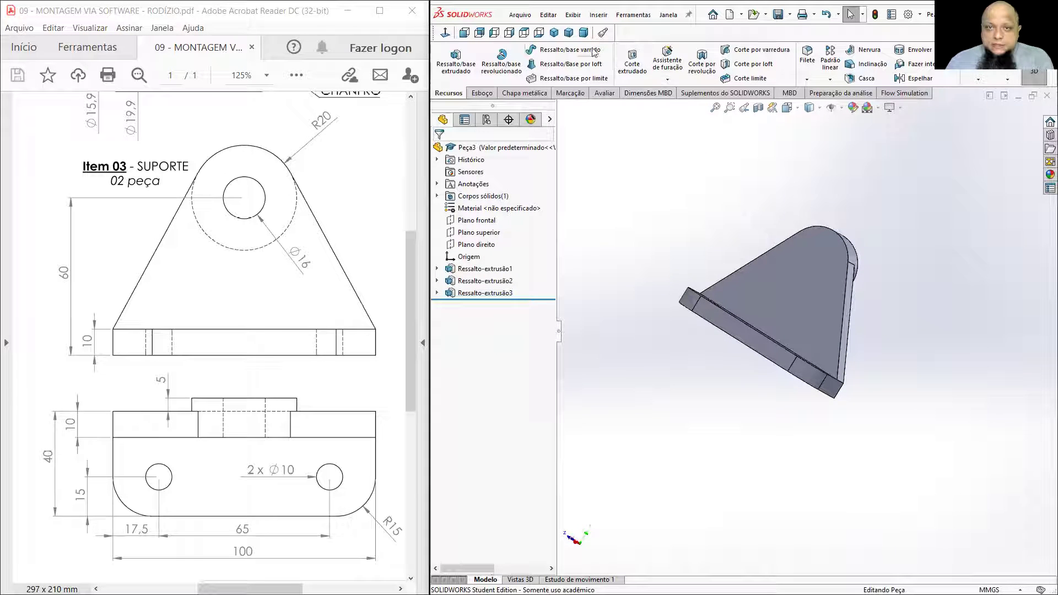
{"action": "left_click", "coordinate": [555, 33]}
{"action": "middle_click_drag", "start_coordinate": [652, 151], "coordinate": [757, 215]}
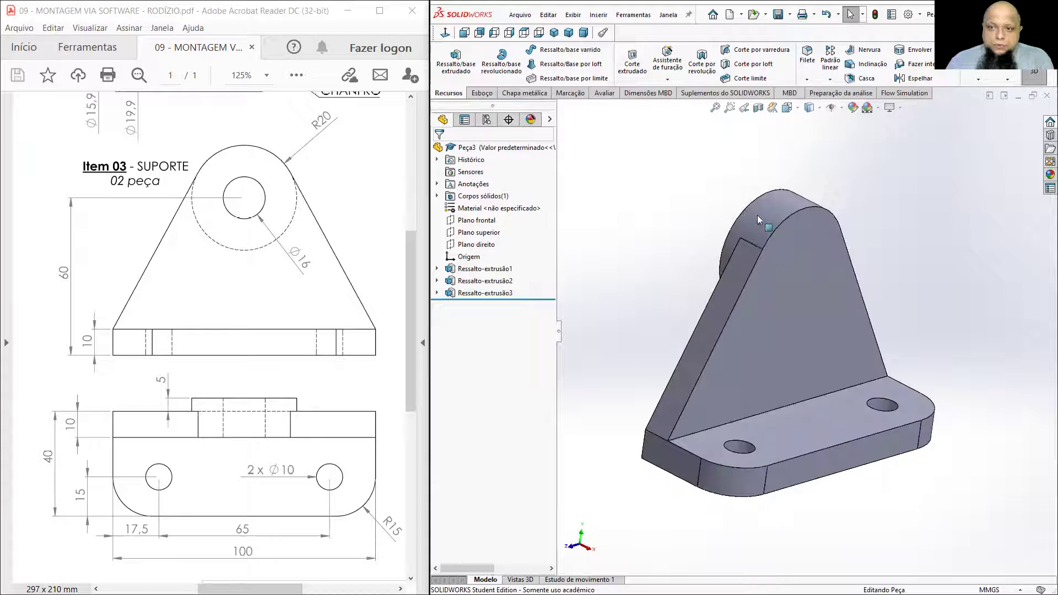
{"action": "left_click", "coordinate": [801, 248]}
{"action": "middle_click_drag", "start_coordinate": [800, 248], "coordinate": [799, 287]}
{"action": "left_click", "coordinate": [810, 284]}
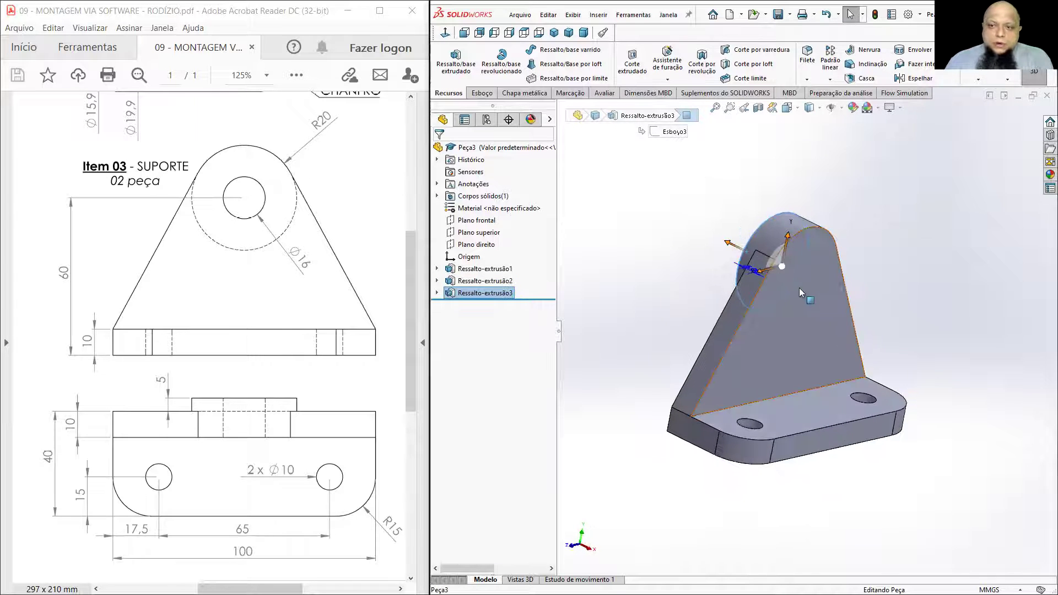
{"action": "left_click", "coordinate": [799, 287]}
{"action": "left_click", "coordinate": [479, 93]}
{"action": "left_click", "coordinate": [455, 67]}
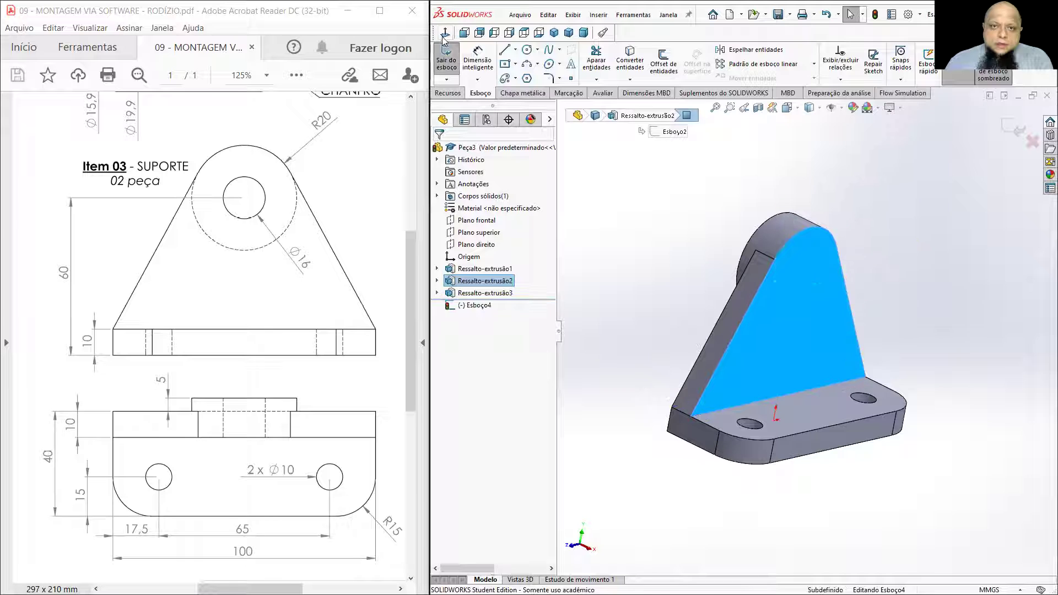
{"action": "left_click", "coordinate": [528, 49]}
{"action": "left_click", "coordinate": [752, 337]}
{"action": "left_click", "coordinate": [776, 330]}
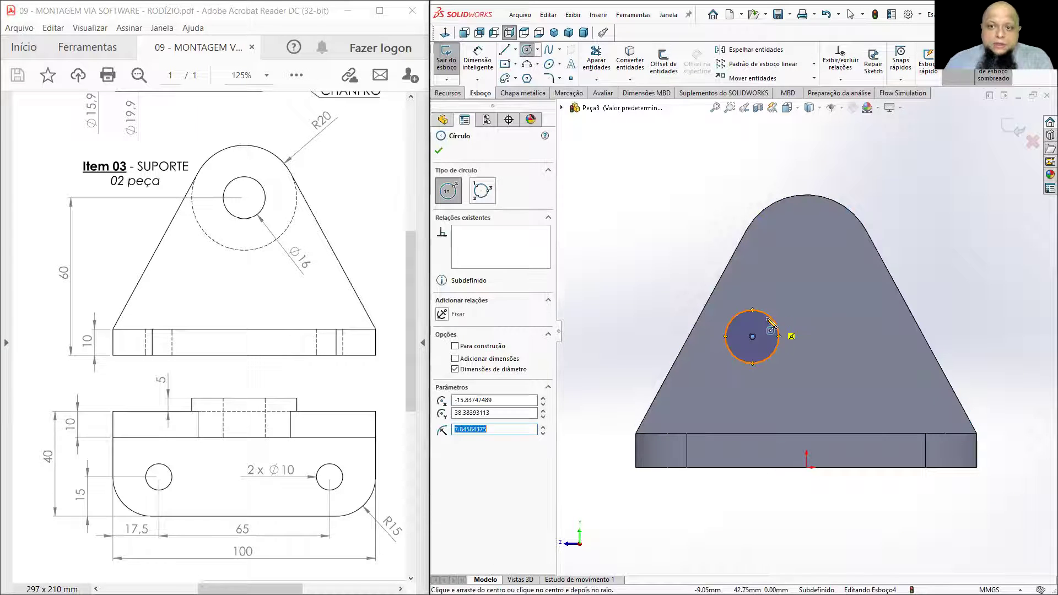
{"action": "key", "text": "Escape"}
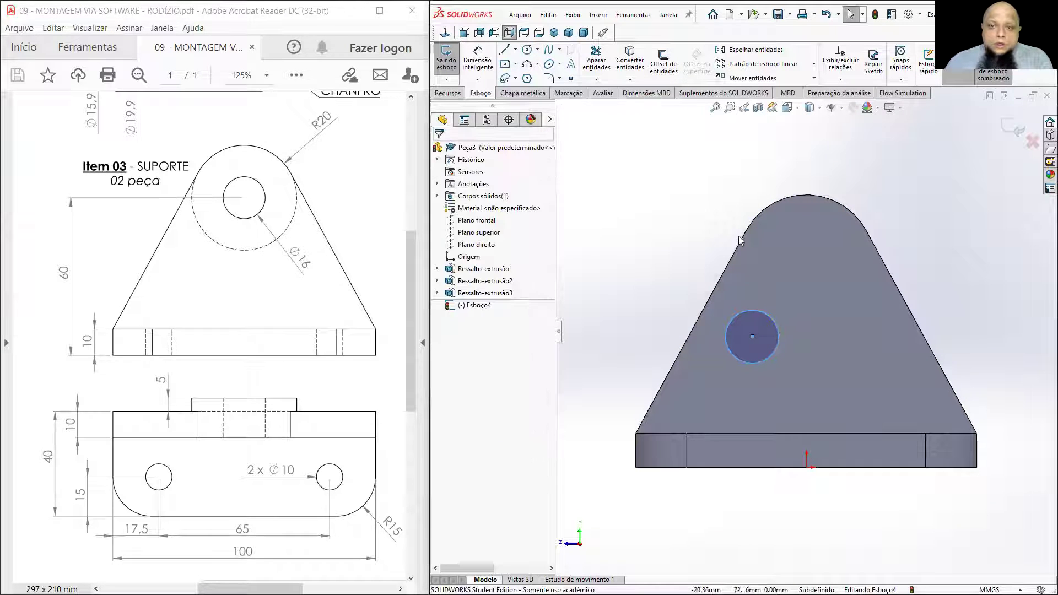
Step: Make the circle's centre point concentric with the lug's rounded upper edge
{"action": "left_click", "coordinate": [753, 336]}
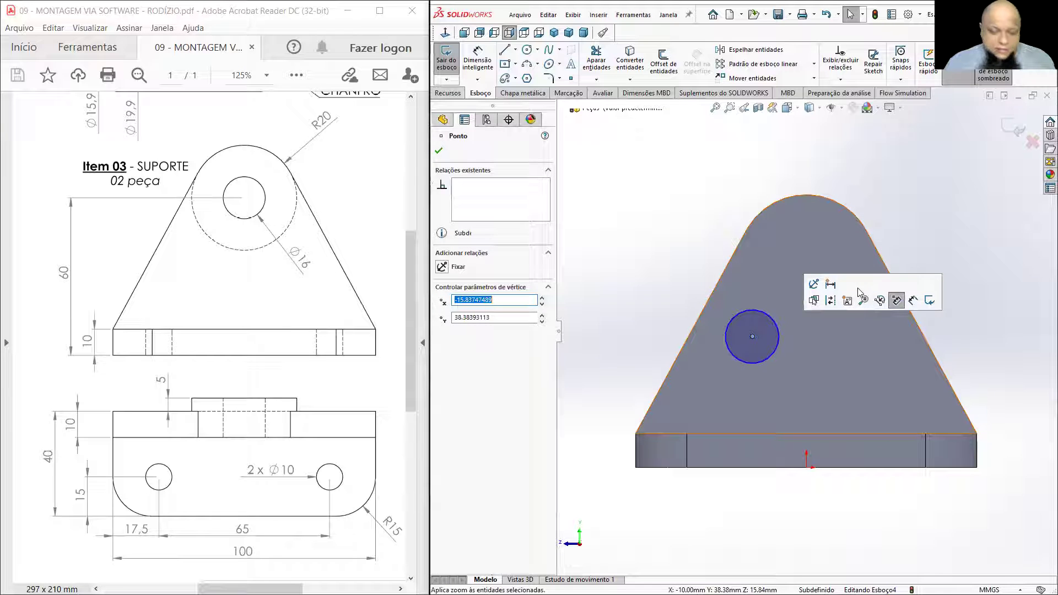
{"action": "left_click", "coordinate": [820, 199], "text": "ctrl"}
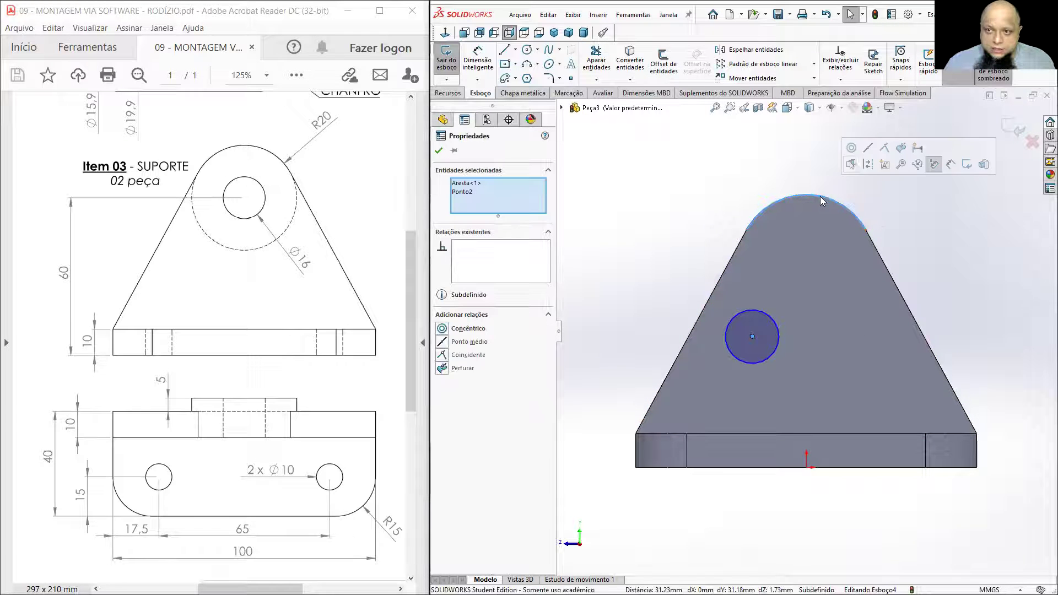
{"action": "left_click", "coordinate": [851, 164]}
{"action": "left_click", "coordinate": [720, 158]}
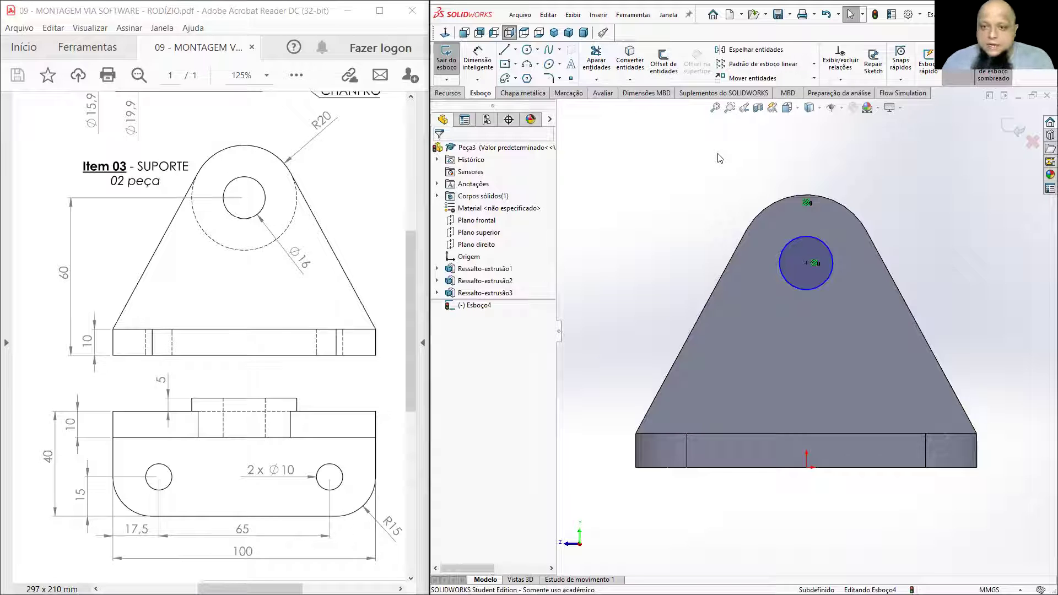
Step: Dimension the circle on the lug's front face with a diameter of 16 mm
{"action": "left_click", "coordinate": [467, 71]}
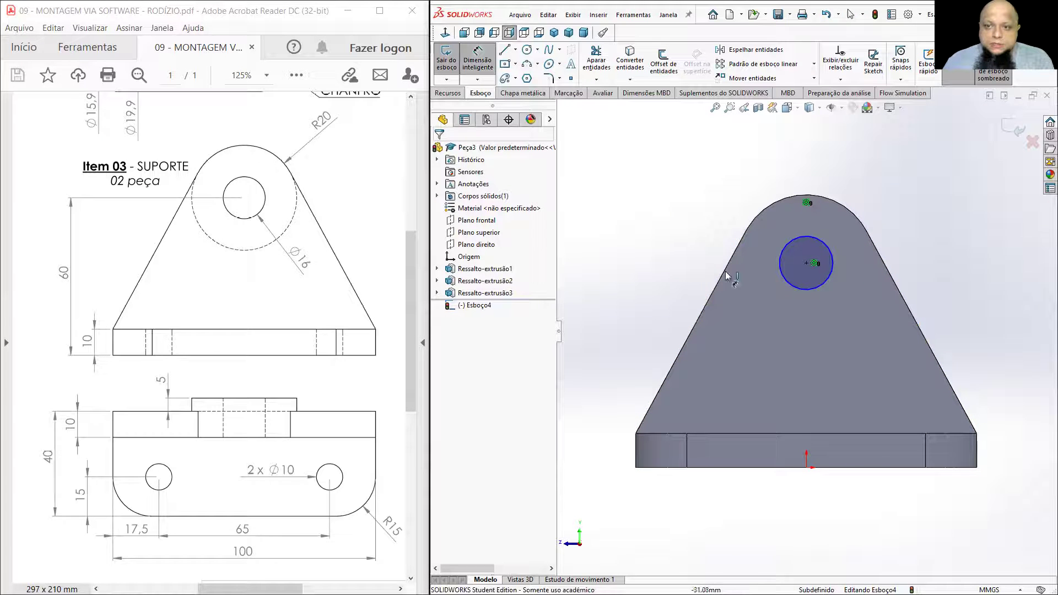
{"action": "left_click", "coordinate": [786, 287]}
{"action": "left_click", "coordinate": [661, 284]}
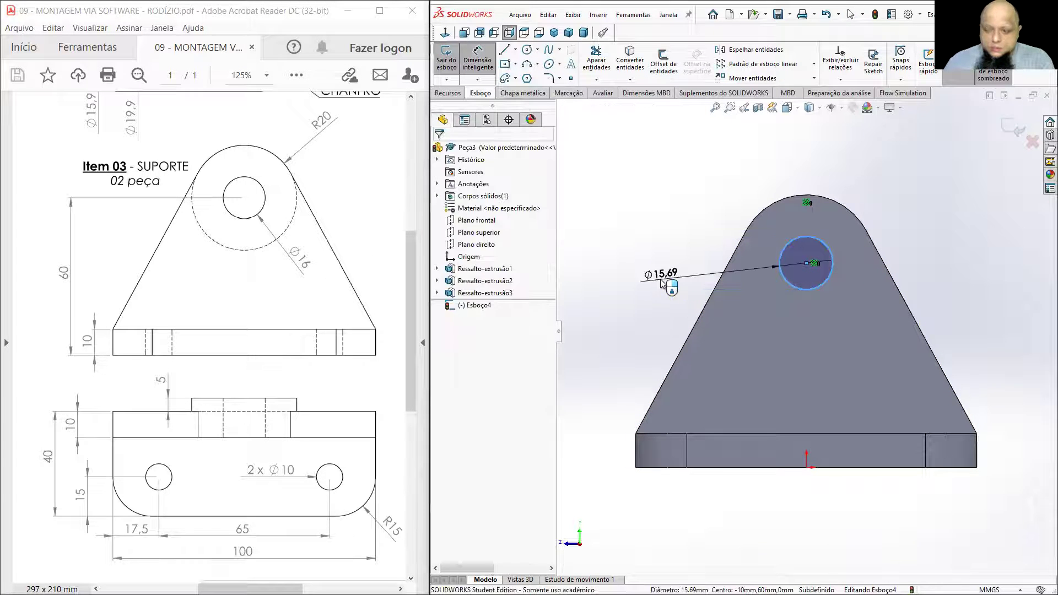
{"action": "type", "text": "16"}
{"action": "key", "text": "Return"}
Step: Cut the 16 mm circle through the lug and its rear boss with an extruded cut set to Passante
{"action": "scroll", "coordinate": [691, 271], "scroll_direction": "up", "scroll_amount": 3}
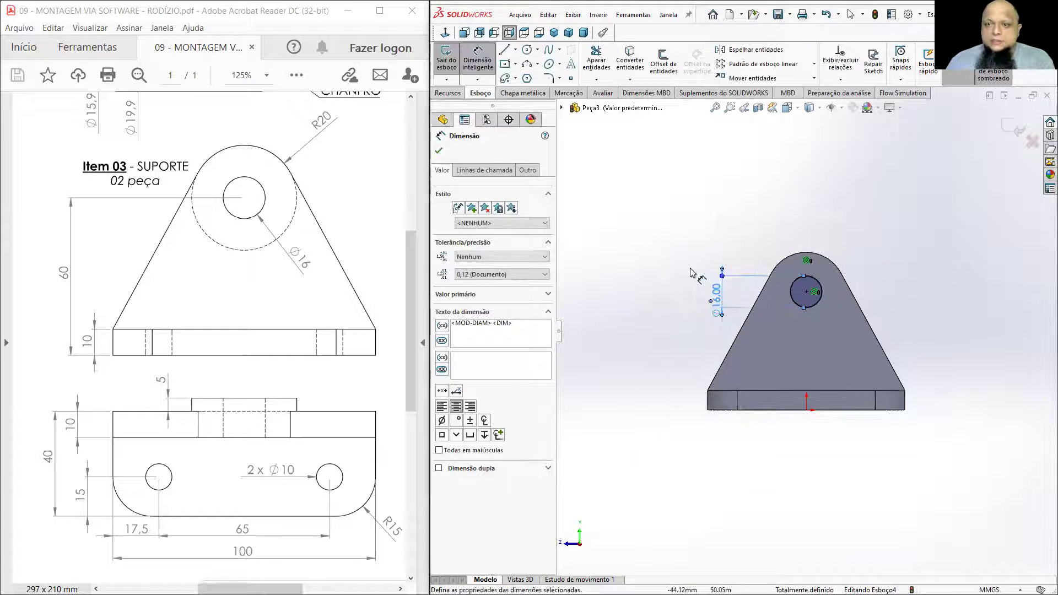
{"action": "middle_click_drag", "start_coordinate": [692, 270], "coordinate": [788, 325]}
{"action": "left_click", "coordinate": [451, 94]}
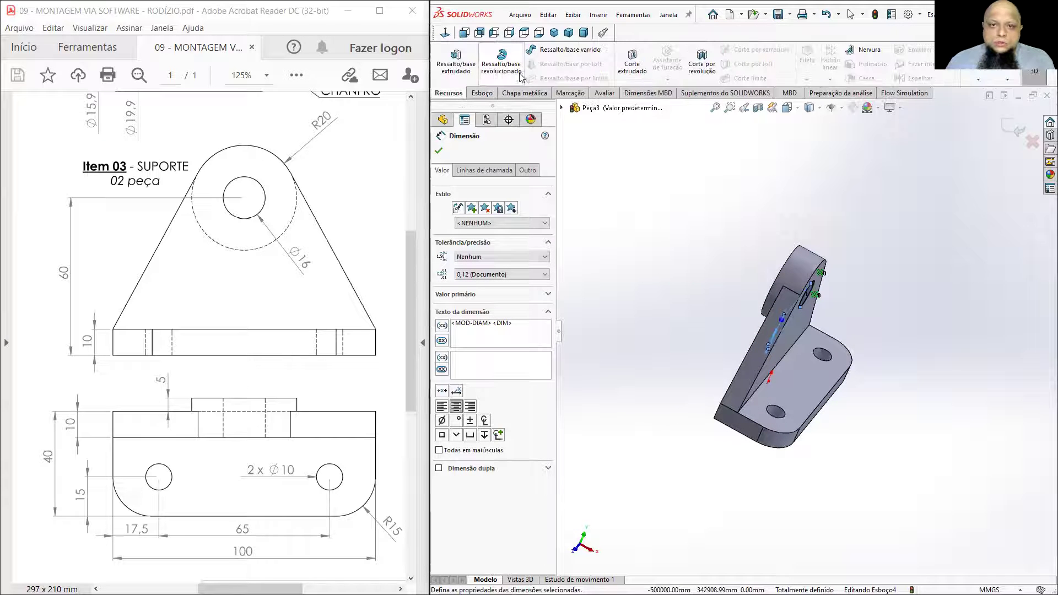
{"action": "left_click", "coordinate": [632, 60]}
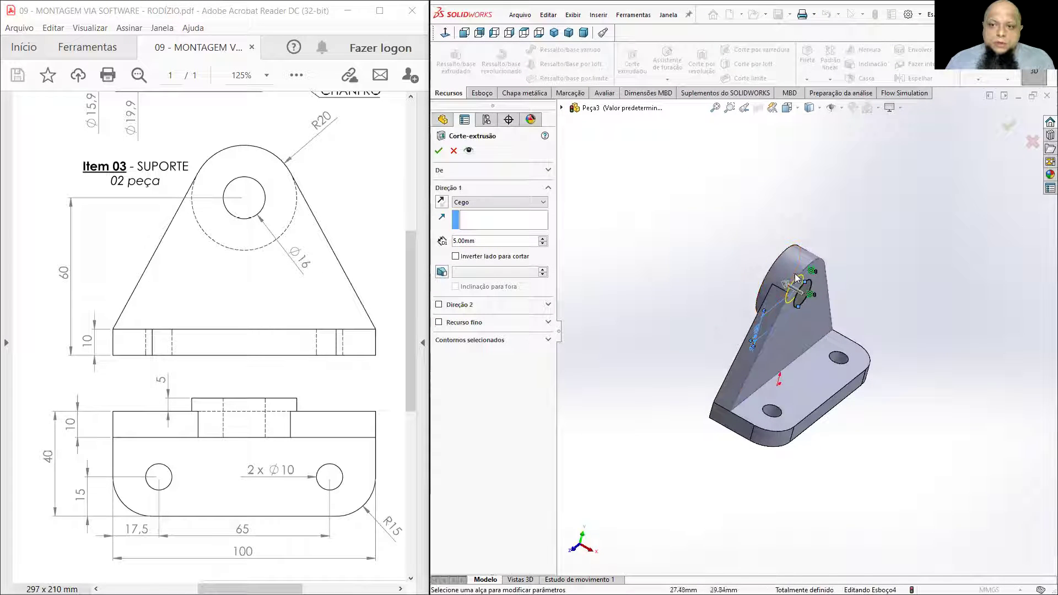
{"action": "left_click", "coordinate": [474, 202]}
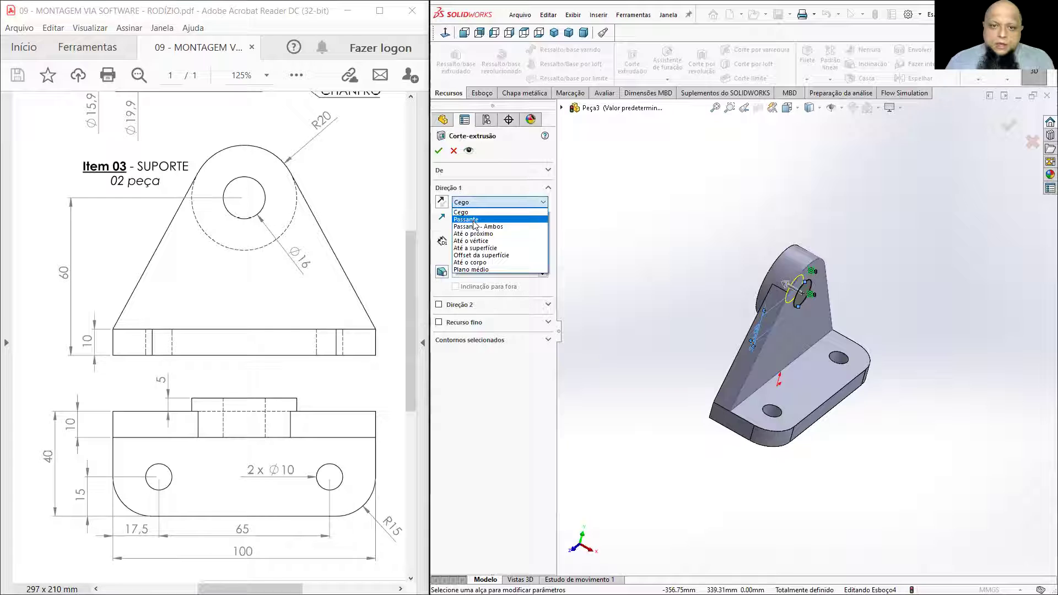
{"action": "left_click", "coordinate": [475, 219]}
{"action": "middle_click_drag", "start_coordinate": [777, 217], "coordinate": [827, 237]}
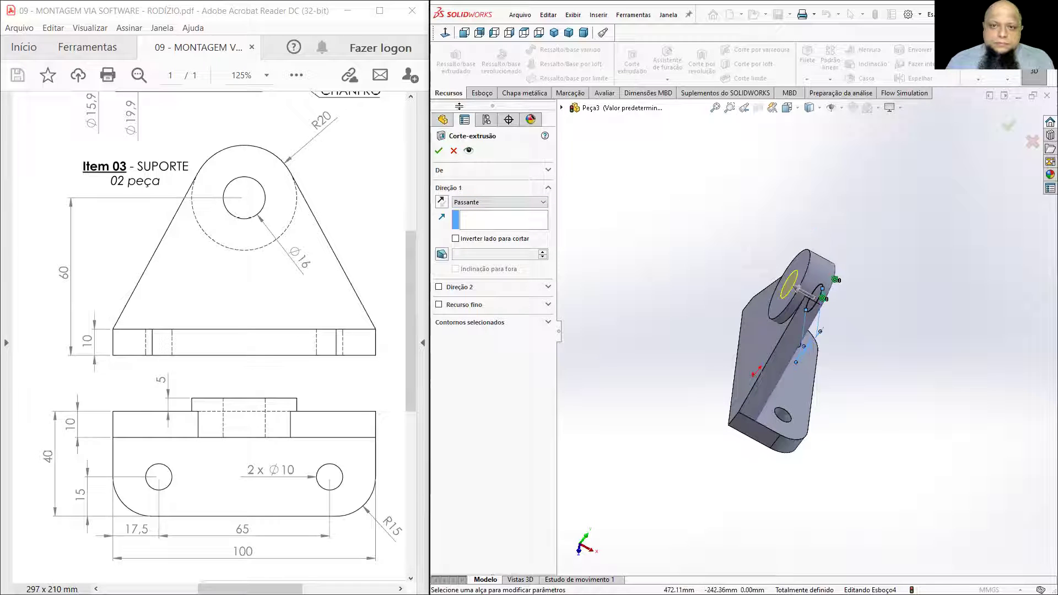
{"action": "left_click", "coordinate": [441, 149]}
{"action": "middle_click_drag", "start_coordinate": [633, 226], "coordinate": [618, 252]}
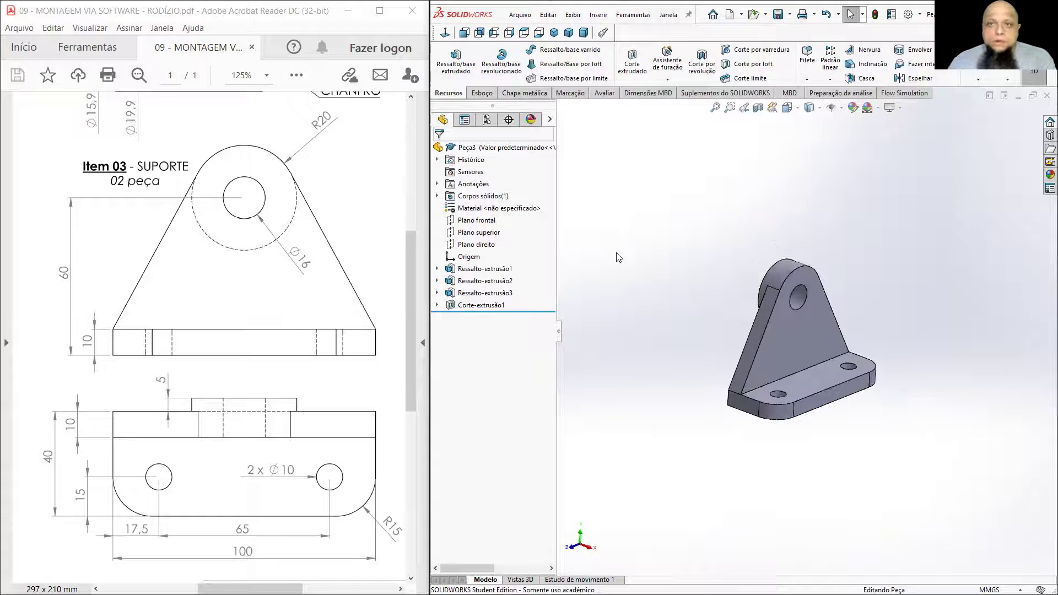
Step: Save the finished support part in Downloads under the name SUPORTE
{"action": "left_click", "coordinate": [776, 15]}
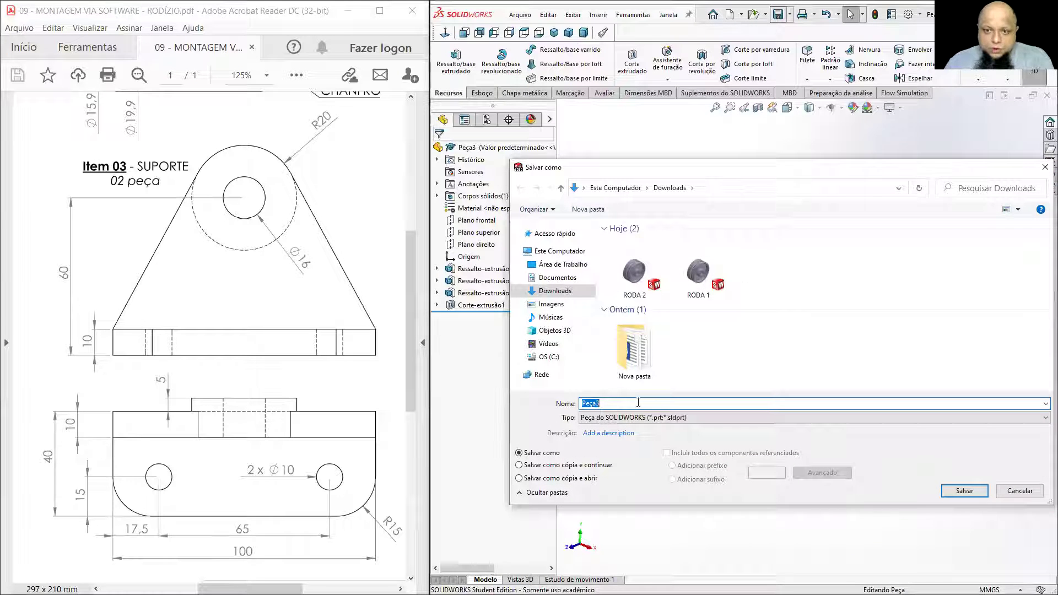
{"action": "type", "text": "SUPORTE"}
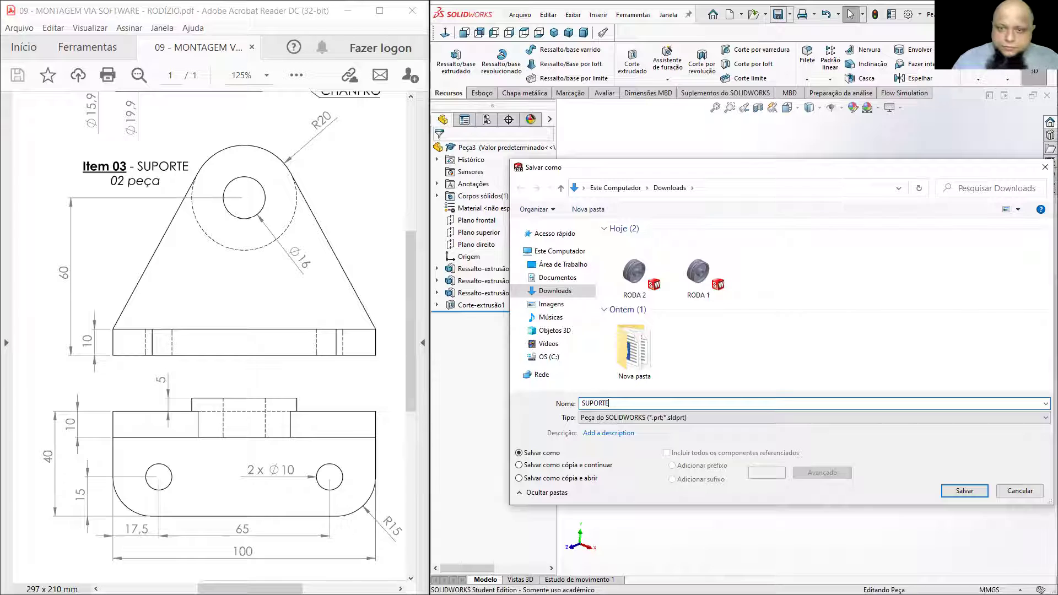
{"action": "left_click", "coordinate": [963, 490]}
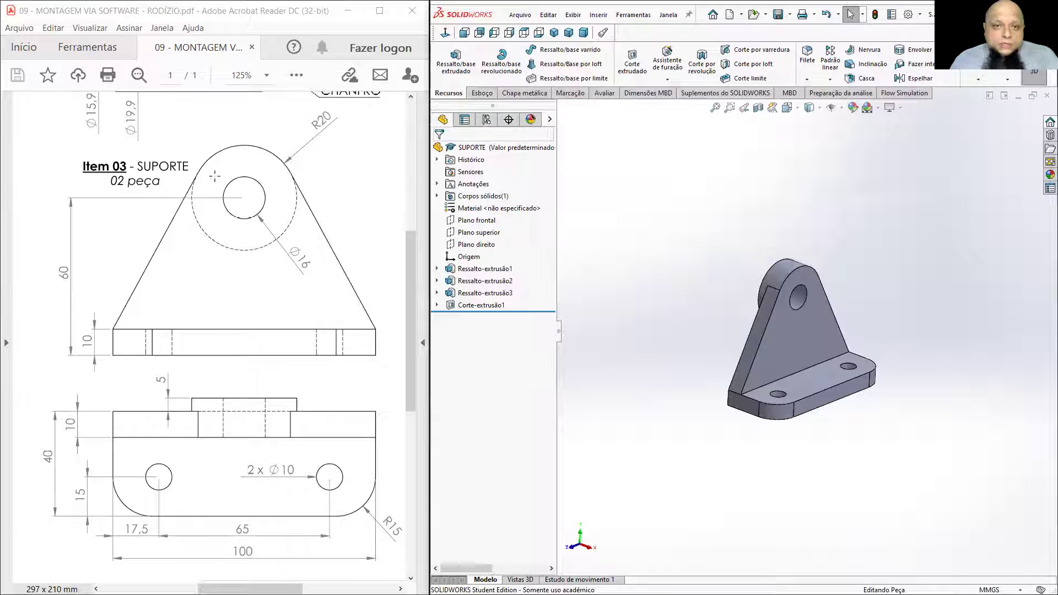
Step: Examine the caster's assembly views in the PDF drawing and the files in the 09 - RODÍZIO PADRÃO - D.M folder
{"action": "left_click_drag", "start_coordinate": [250, 589], "coordinate": [326, 589]}
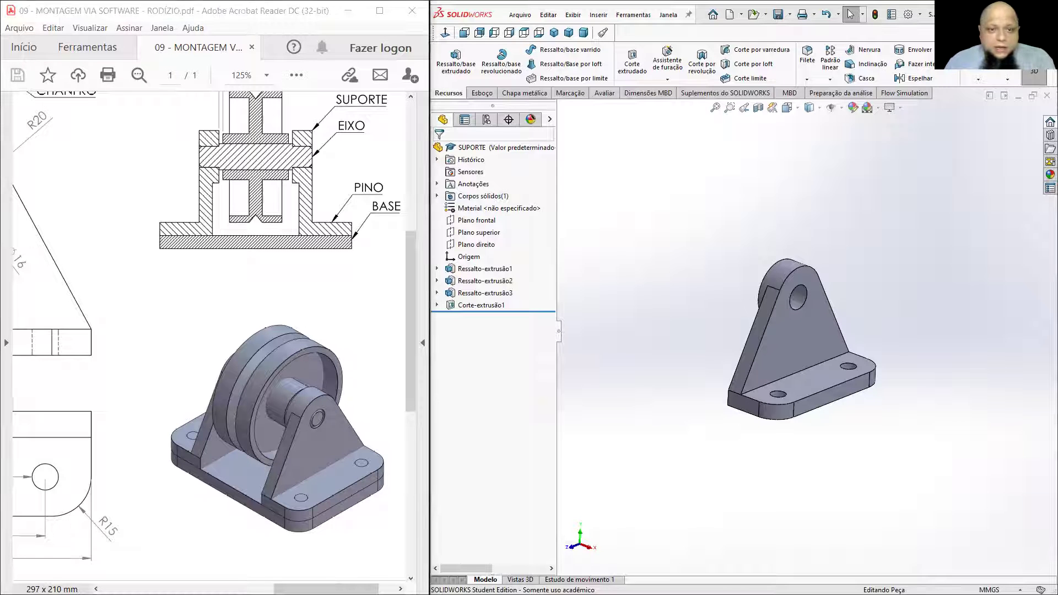
{"action": "key", "text": "alt+Tab"}
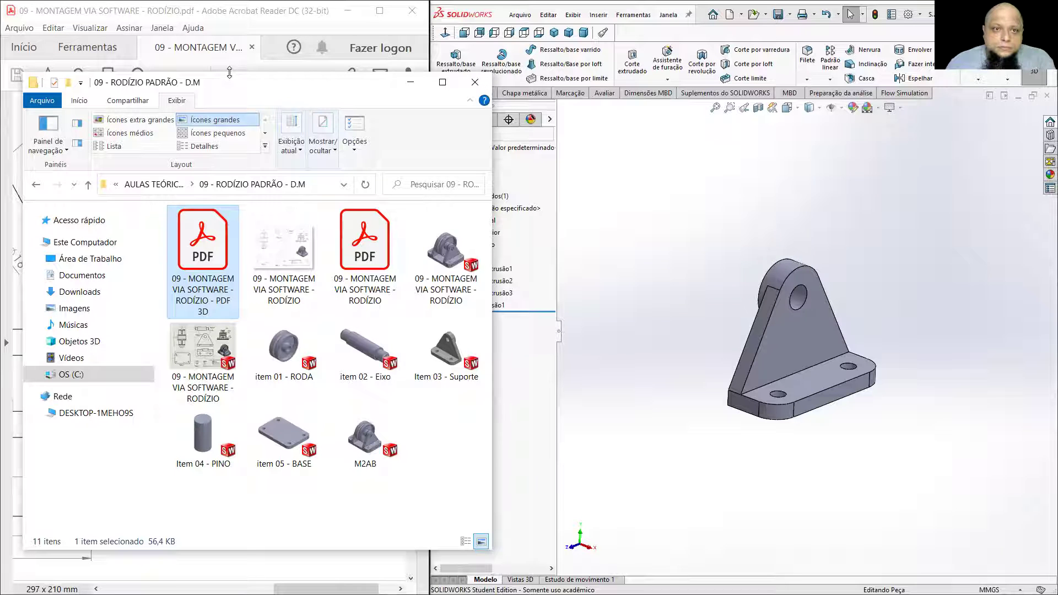
{"action": "double_click", "coordinate": [230, 72]}
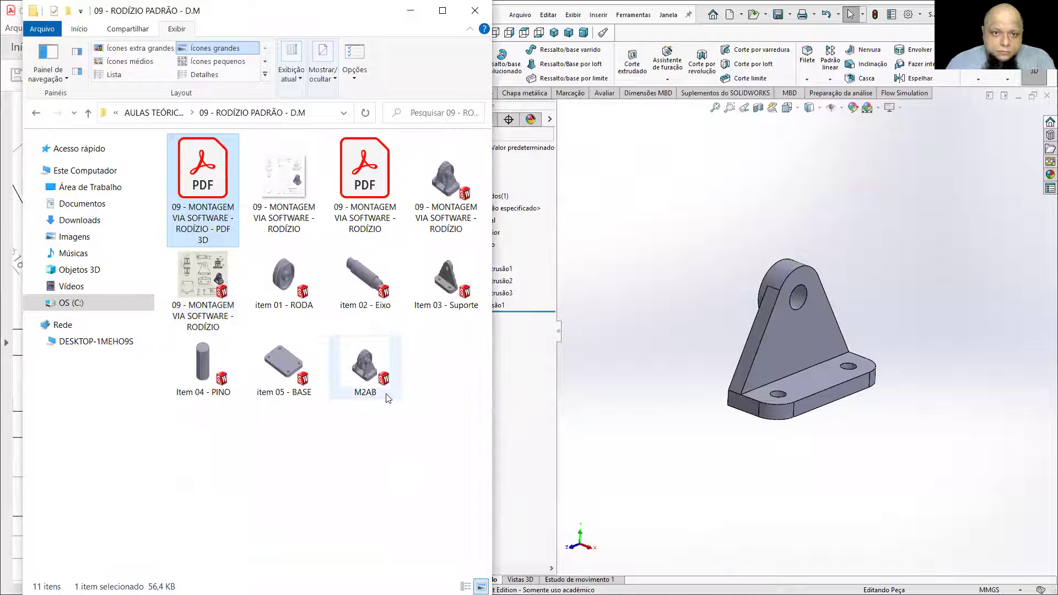
{"action": "left_click", "coordinate": [703, 263]}
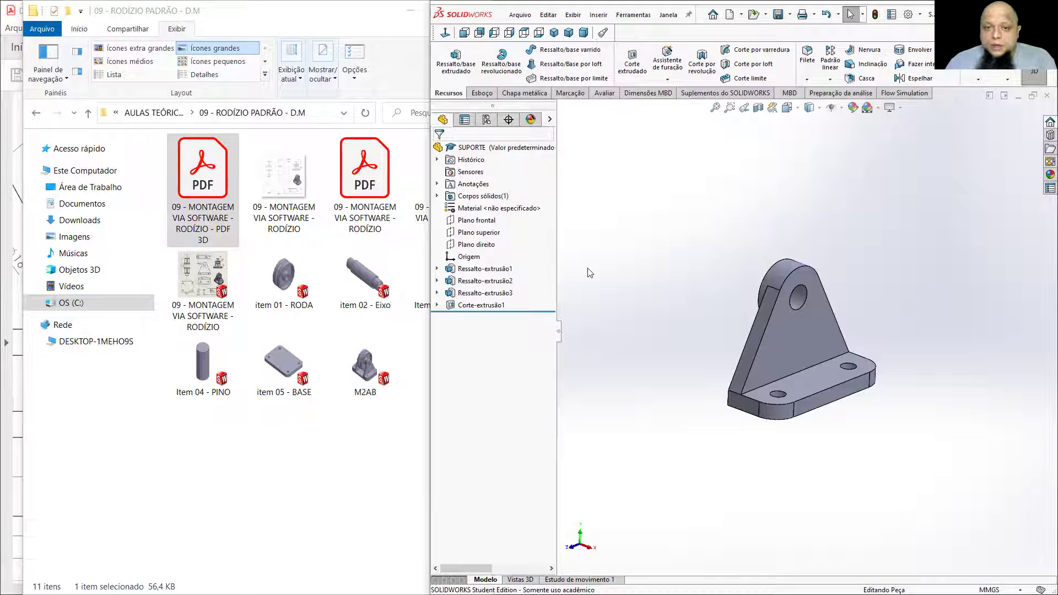
{"action": "right_click", "coordinate": [478, 306]}
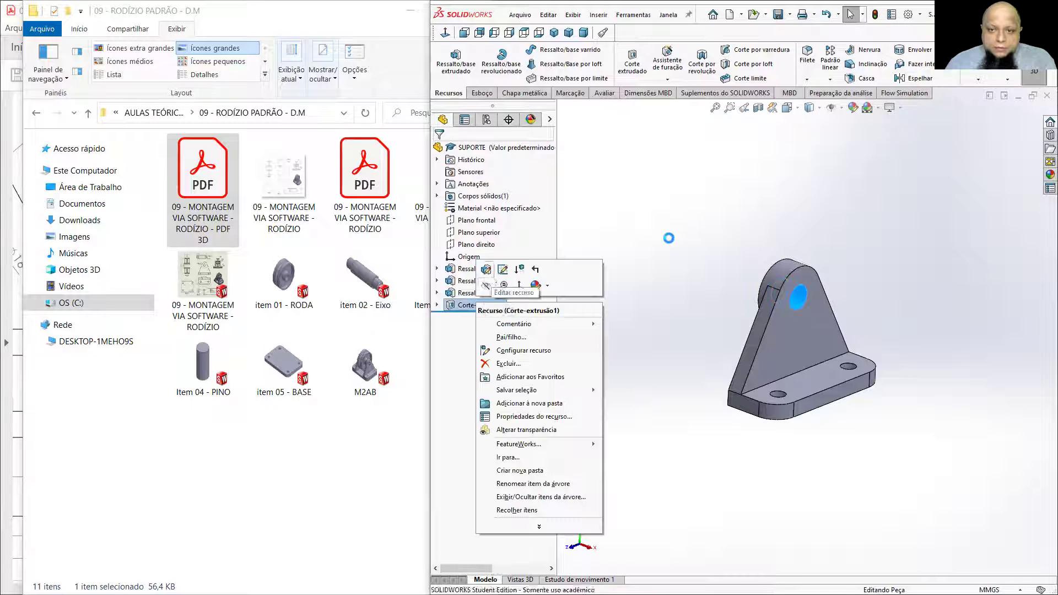
{"action": "left_click", "coordinate": [485, 274]}
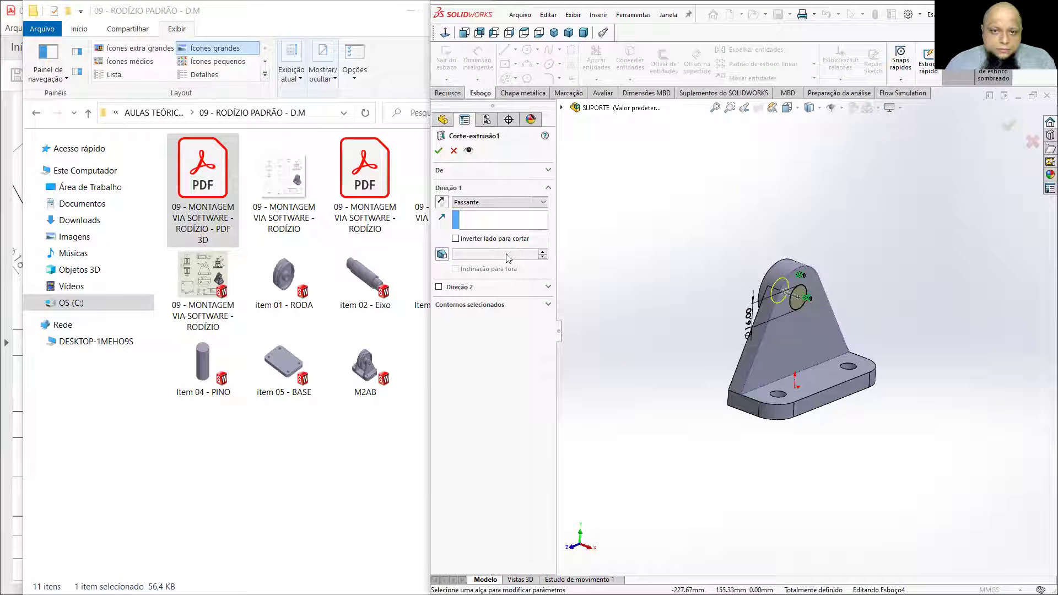
{"action": "left_click", "coordinate": [453, 151]}
Step: Delete the extruded cut of the lug's 16 mm hole, keeping its sketch
{"action": "right_click", "coordinate": [479, 305]}
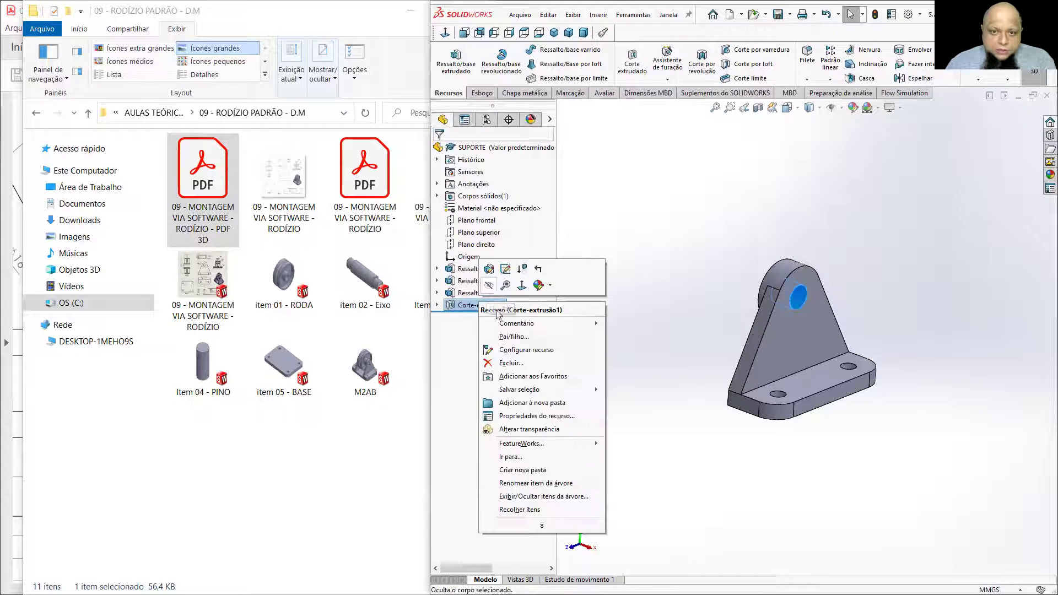
{"action": "left_click", "coordinate": [487, 363]}
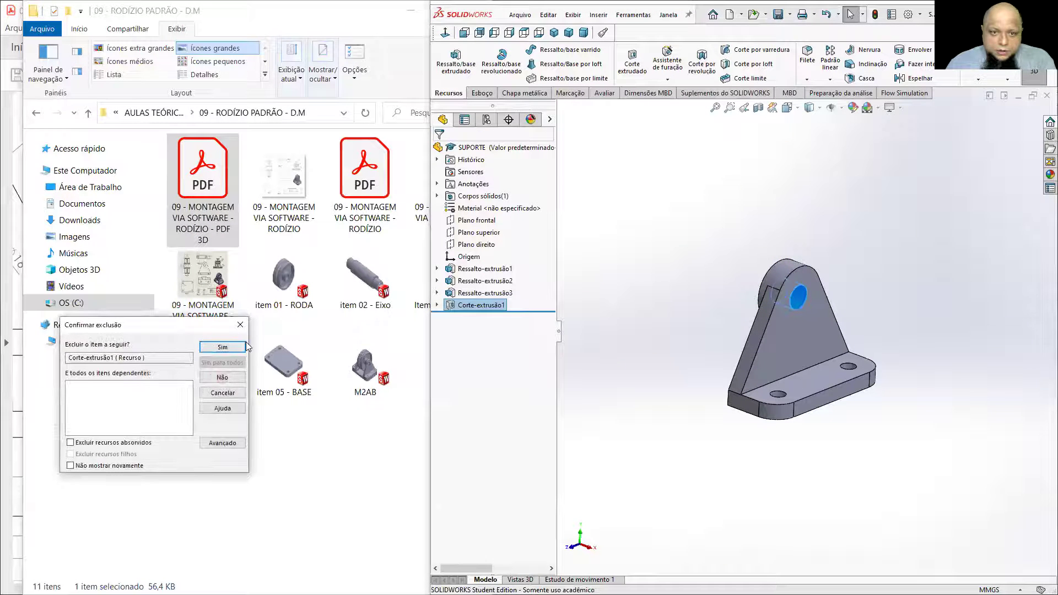
{"action": "left_click", "coordinate": [204, 345]}
Step: Remove the concentric relation in the 16 mm circle's sketch and move the circle lower on the lug's face
{"action": "scroll", "coordinate": [775, 299], "scroll_direction": "down", "scroll_amount": 2}
{"action": "right_click", "coordinate": [470, 305]}
{"action": "left_click", "coordinate": [477, 278]}
{"action": "left_click", "coordinate": [822, 301]}
{"action": "key", "text": "Delete"}
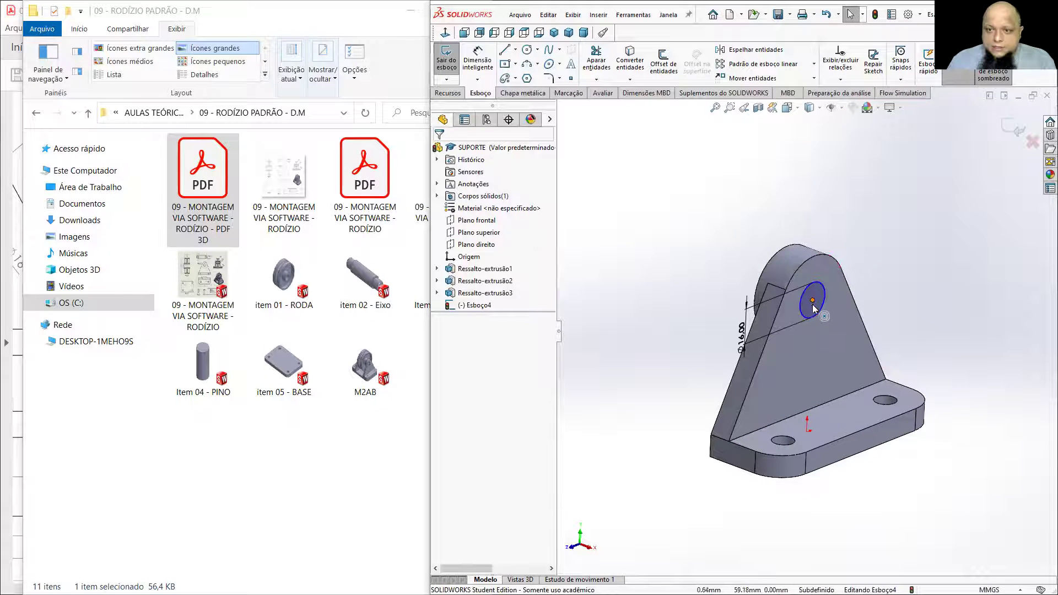
{"action": "left_click_drag", "start_coordinate": [824, 305], "coordinate": [804, 352]}
{"action": "left_click", "coordinate": [584, 166]}
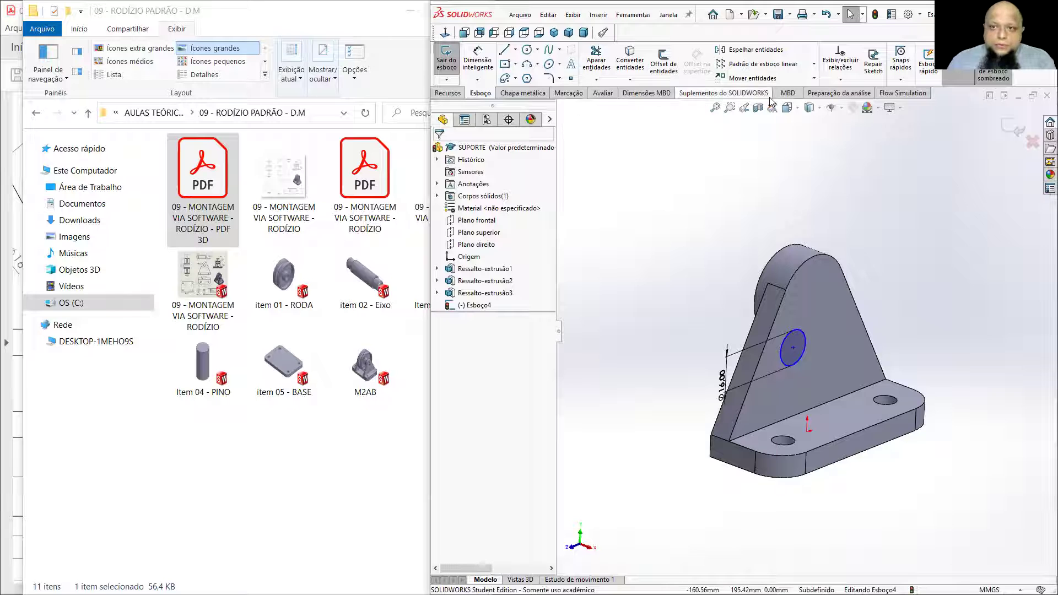
Step: Add a concentric relation between the 16 mm circle and the lug's rounded upper edge
{"action": "left_click", "coordinate": [788, 108]}
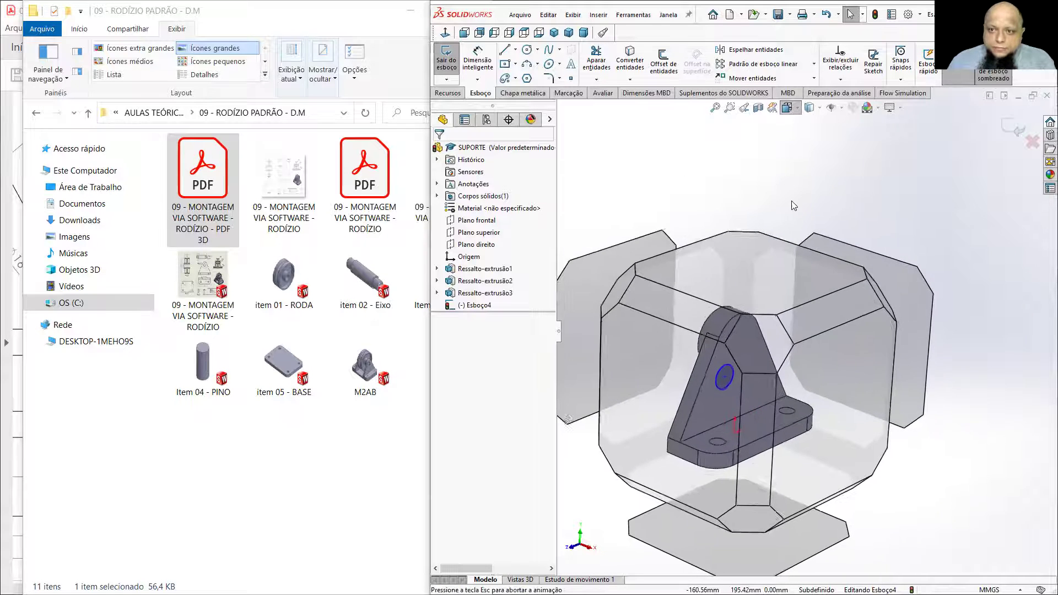
{"action": "left_click", "coordinate": [849, 170]}
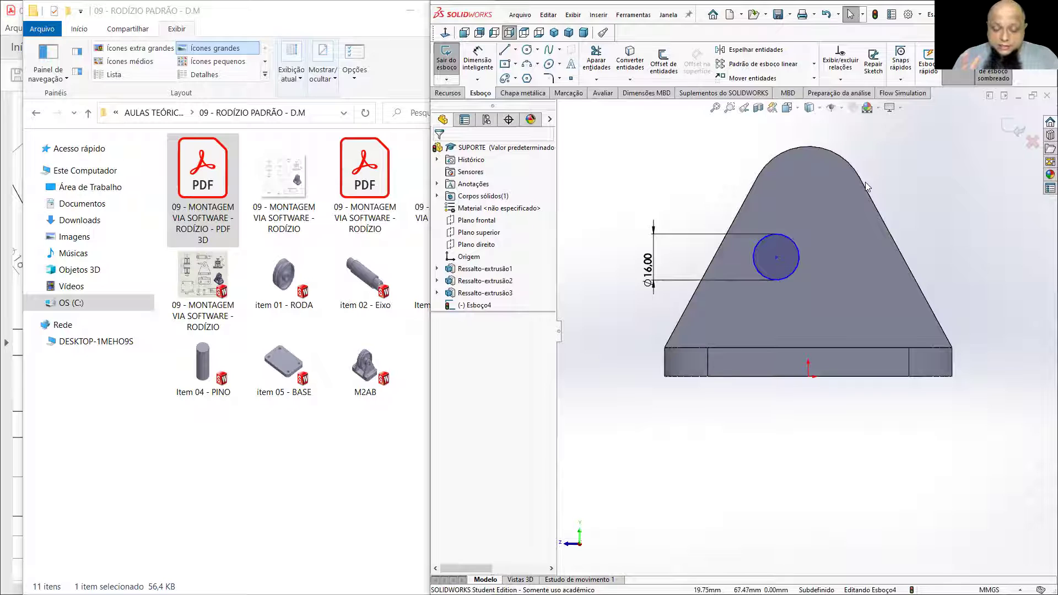
{"action": "left_click", "coordinate": [794, 240]}
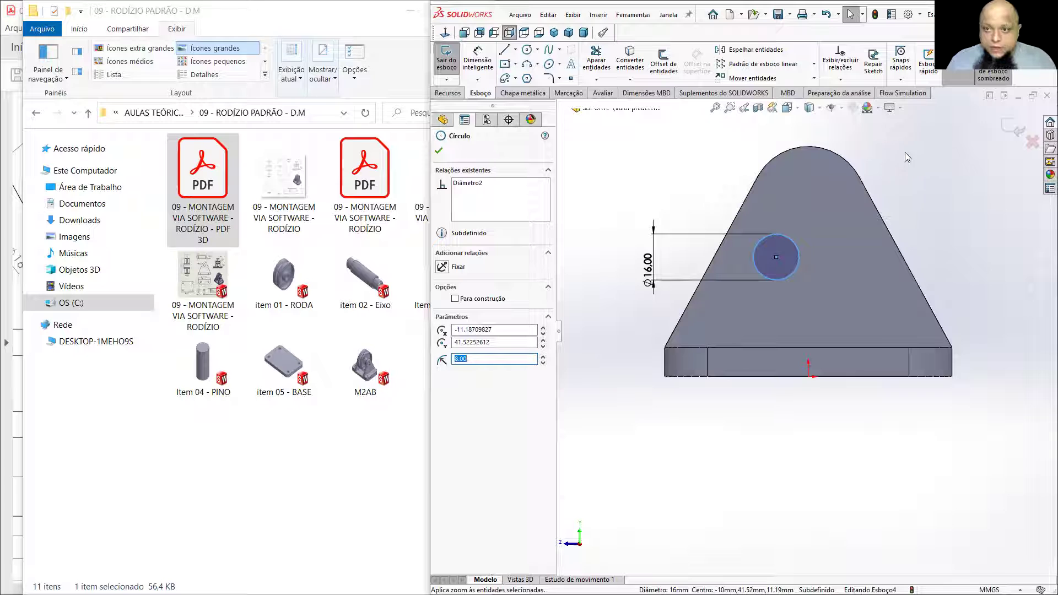
{"action": "left_click", "coordinate": [841, 160], "text": "ctrl"}
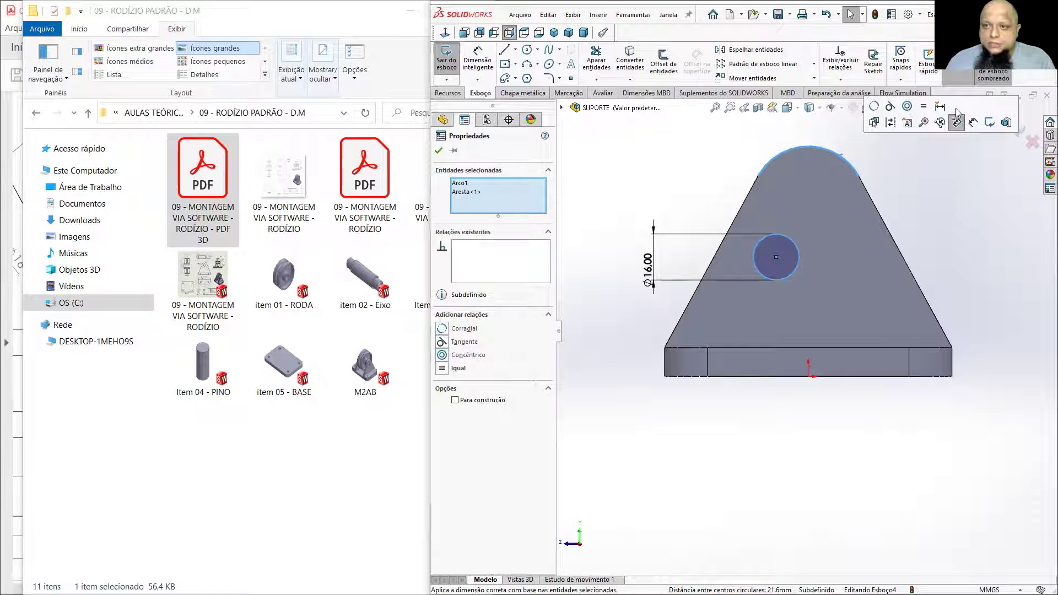
{"action": "left_click", "coordinate": [925, 200]}
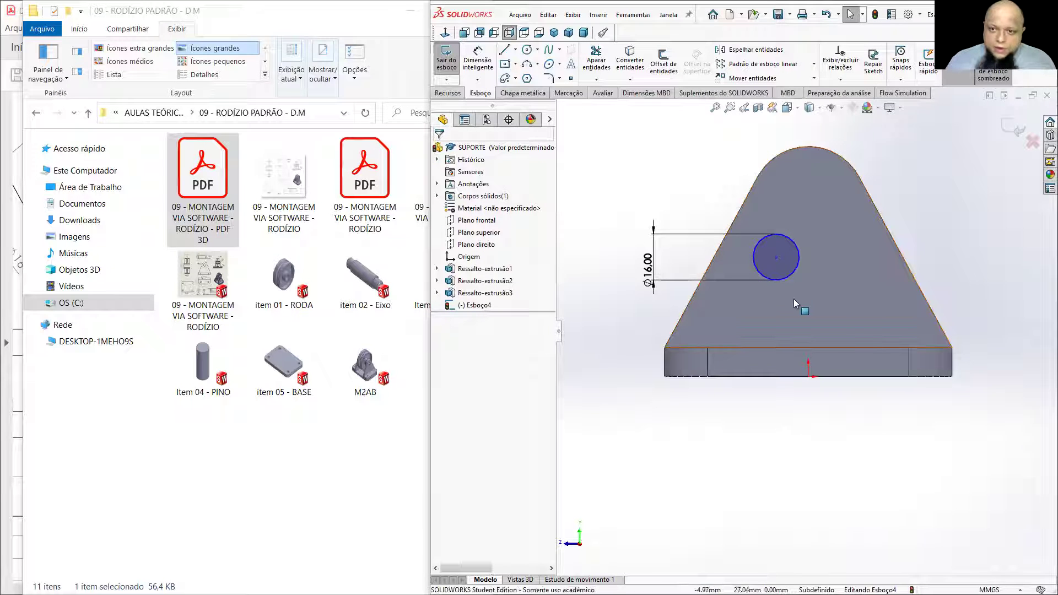
{"action": "left_click", "coordinate": [789, 275]}
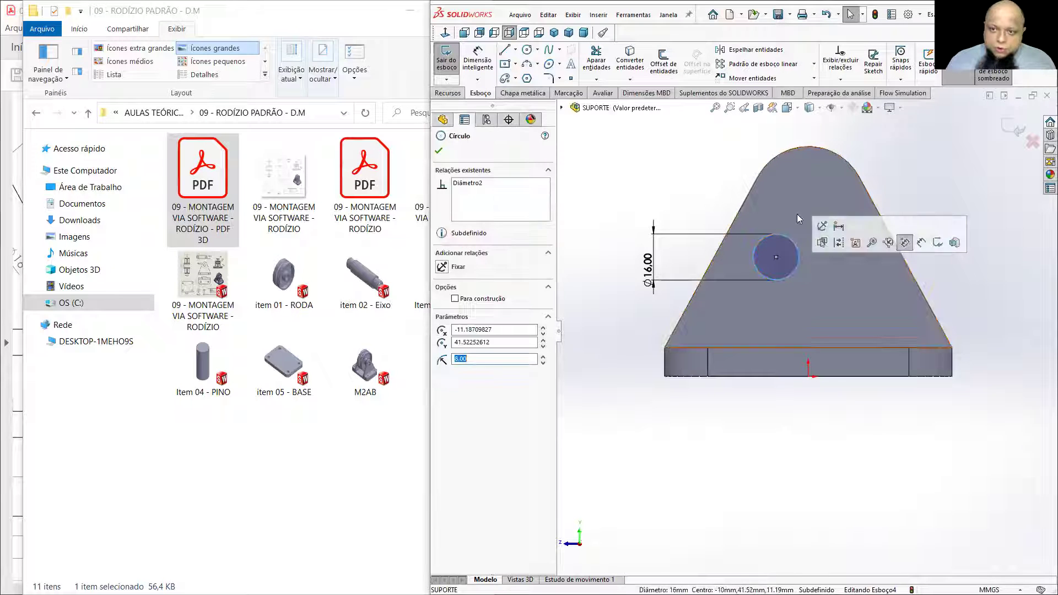
{"action": "left_click", "coordinate": [777, 157], "text": "ctrl"}
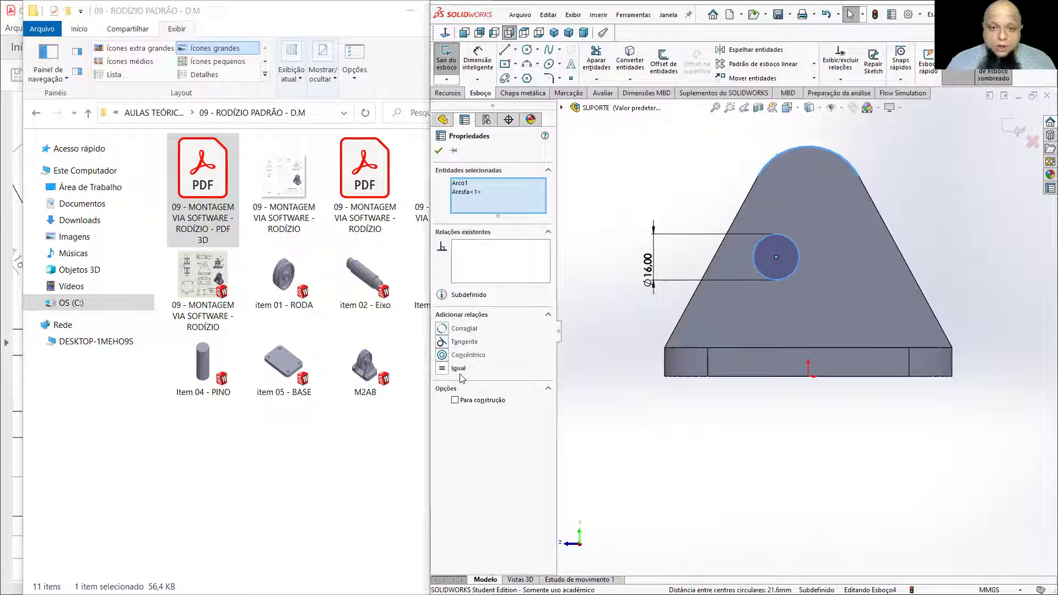
{"action": "left_click", "coordinate": [458, 356]}
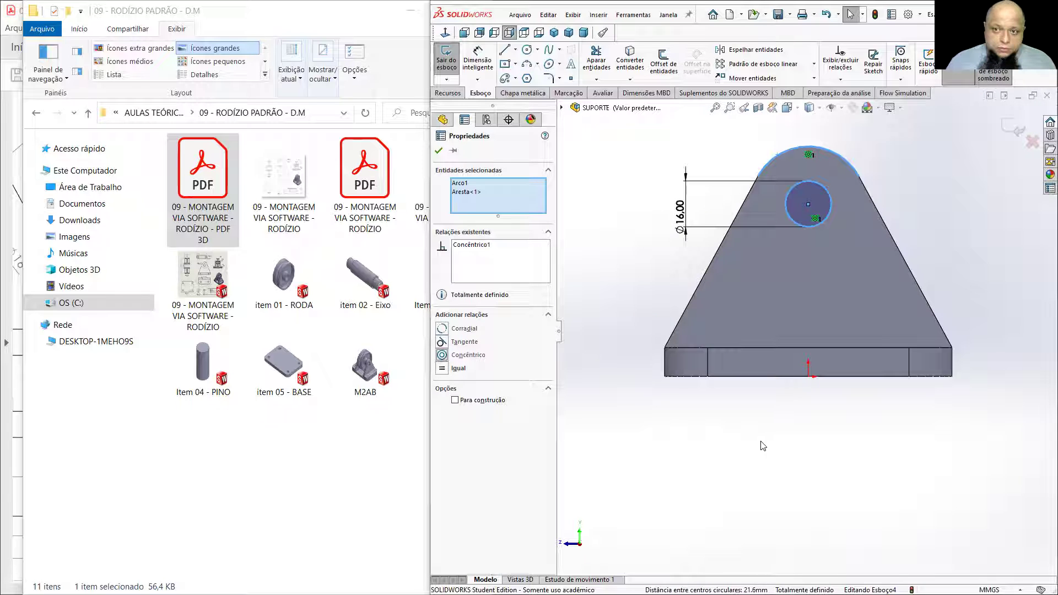
{"action": "left_click", "coordinate": [439, 151]}
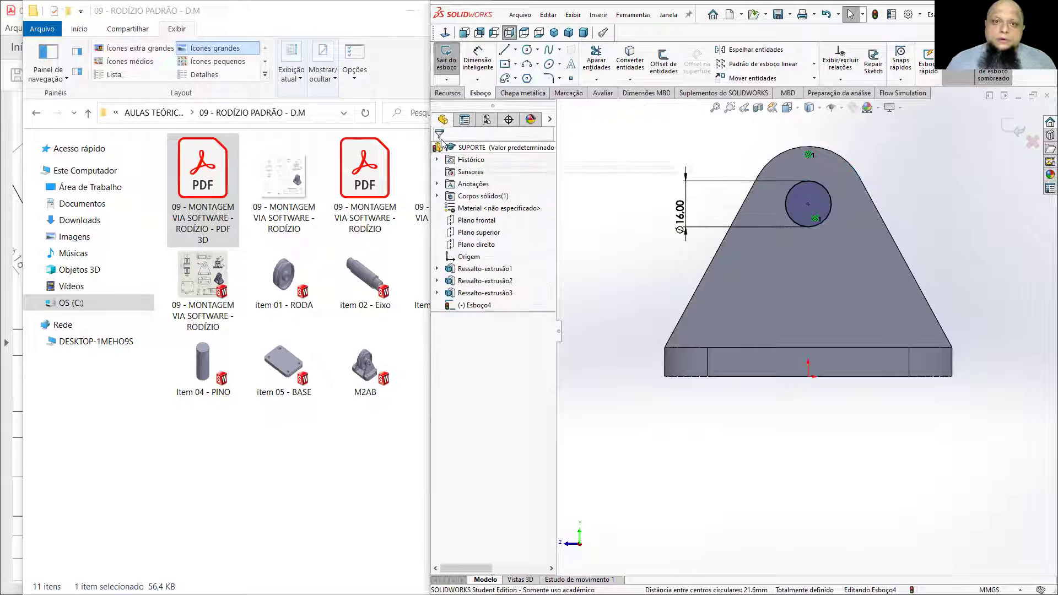
Step: Cut the 16 mm circle through the lug and its rear boss again with a Passante extruded cut
{"action": "left_click", "coordinate": [447, 93]}
{"action": "left_click", "coordinate": [632, 61]}
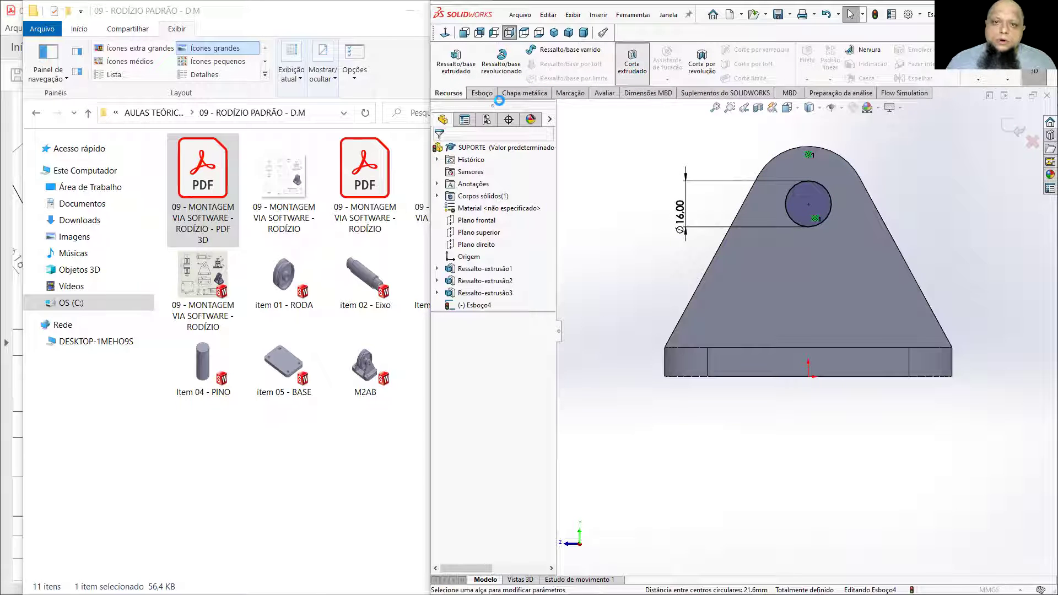
{"action": "left_click", "coordinate": [496, 202]}
{"action": "left_click", "coordinate": [478, 219]}
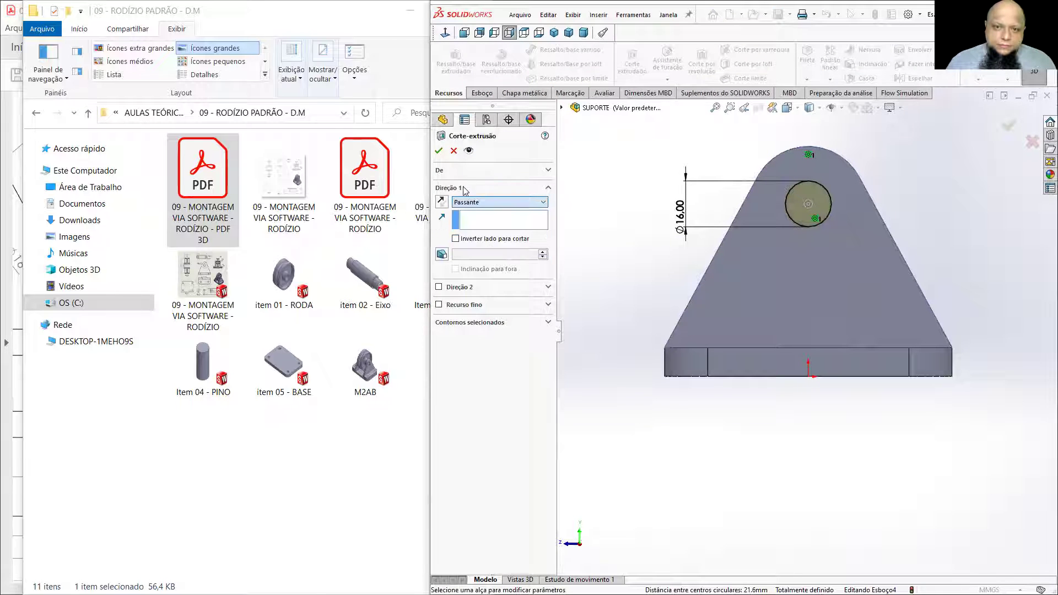
{"action": "left_click", "coordinate": [440, 151]}
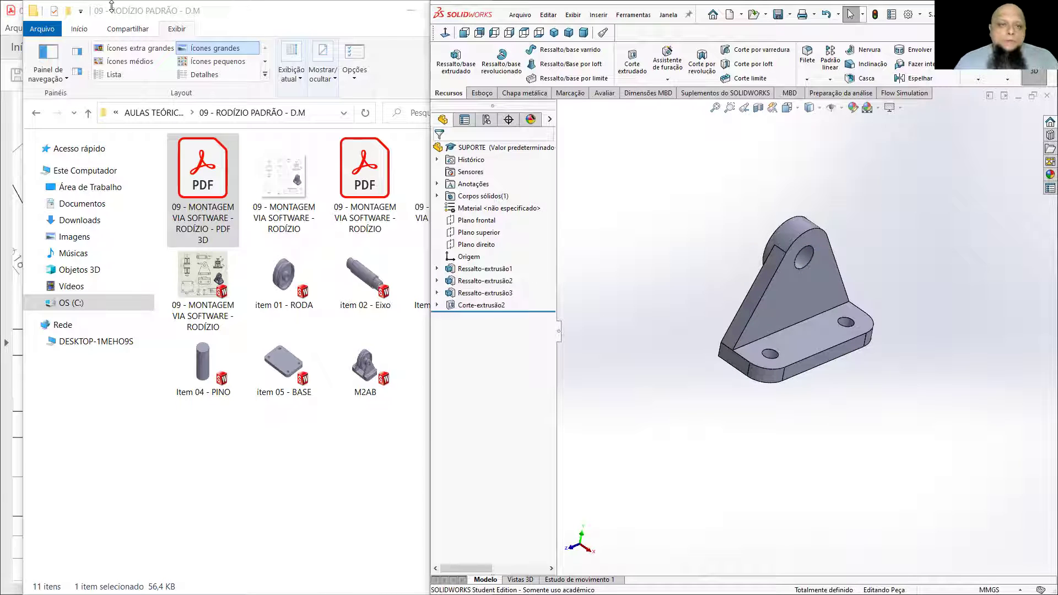
{"action": "left_click", "coordinate": [181, 17]}
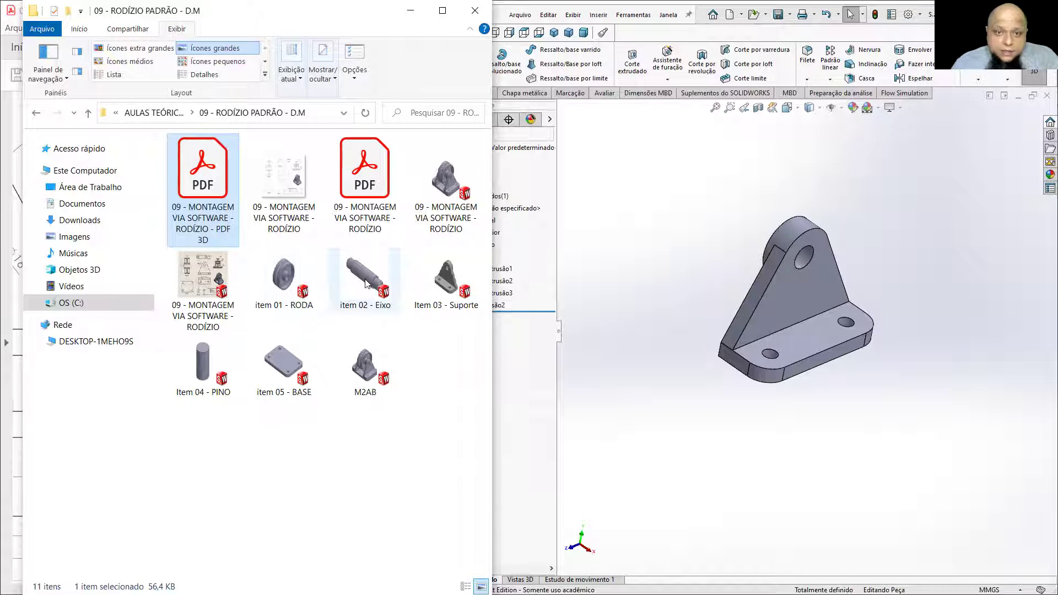
{"action": "left_click", "coordinate": [320, 463]}
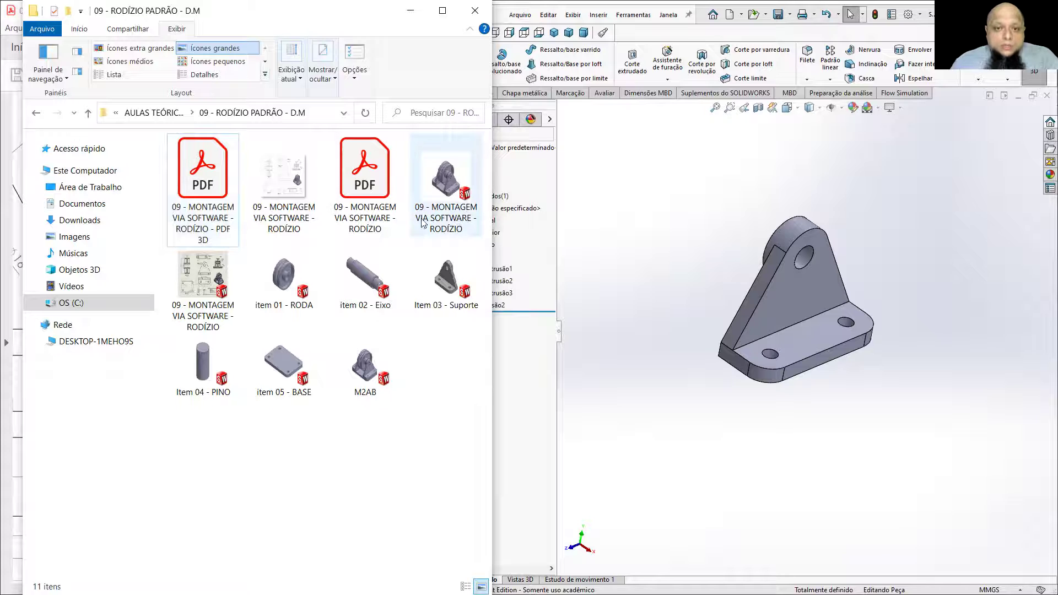
{"action": "left_click", "coordinate": [690, 217]}
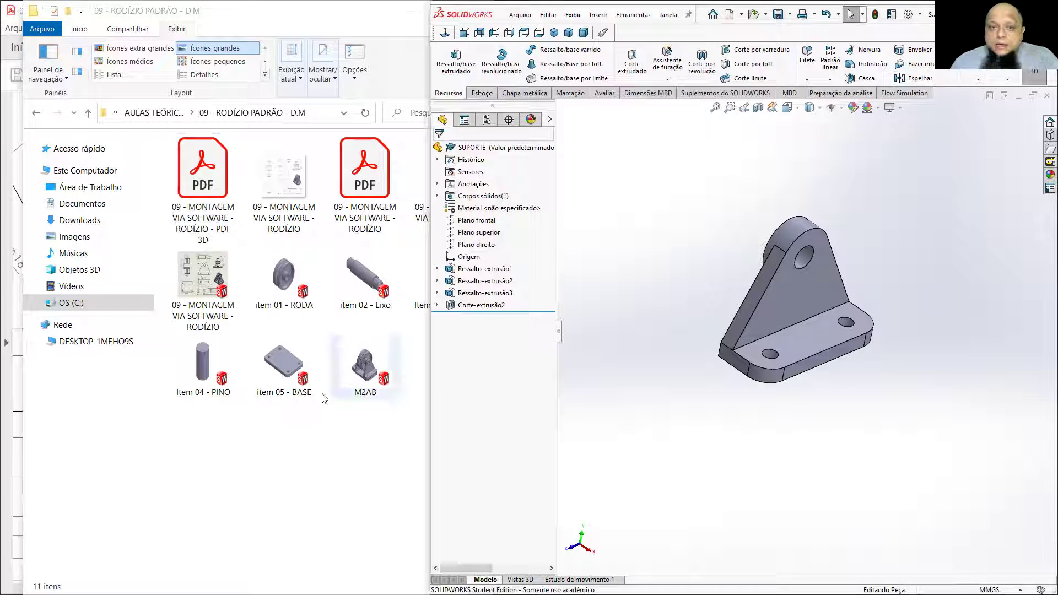
{"action": "left_click", "coordinate": [256, 469]}
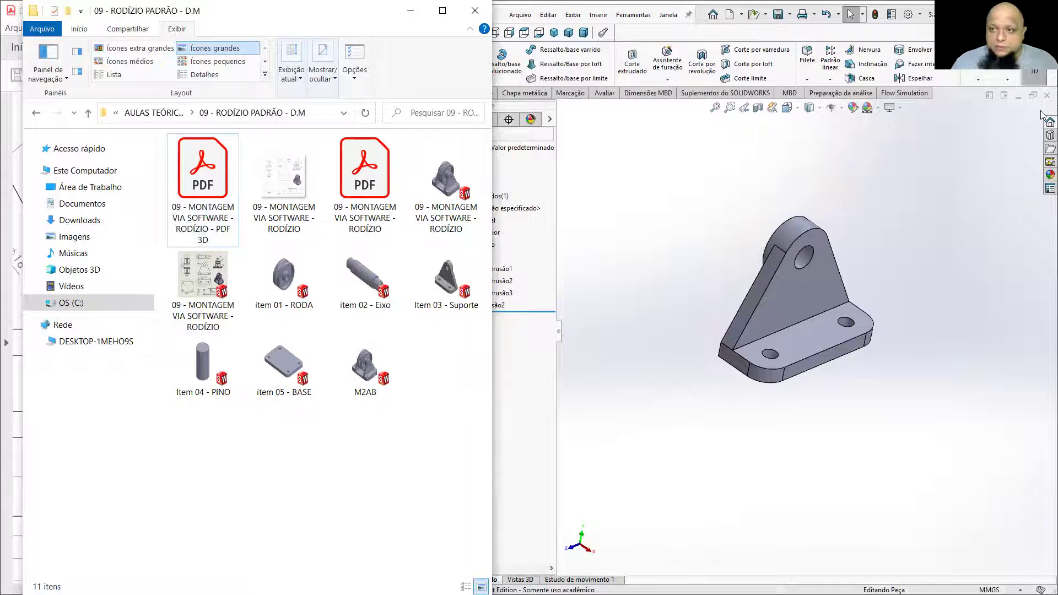
Step: Close the SUPORTE part without saving the modifications
{"action": "left_click", "coordinate": [1046, 95]}
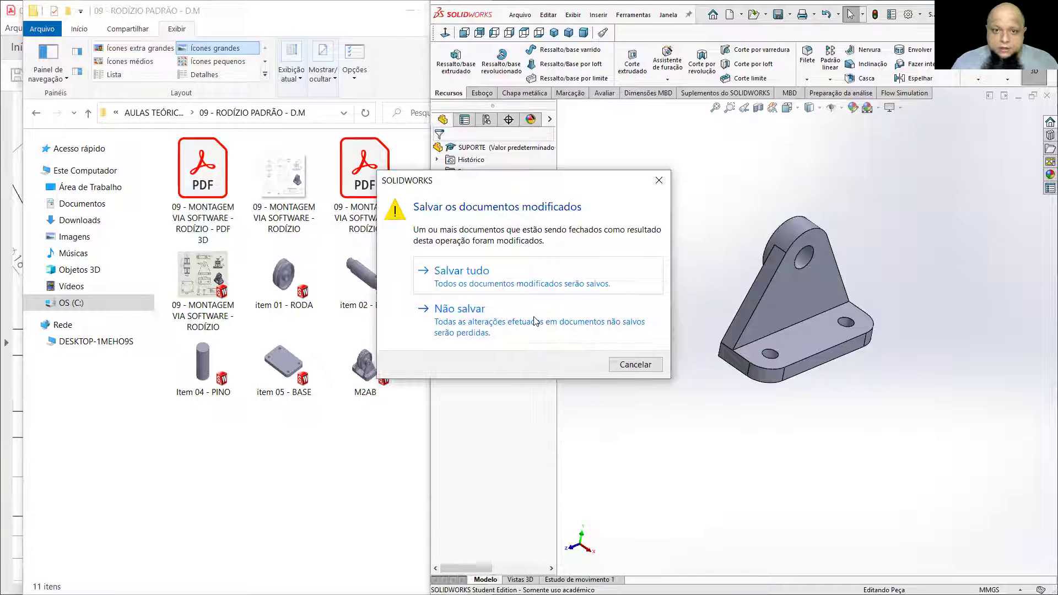
{"action": "left_click", "coordinate": [535, 321]}
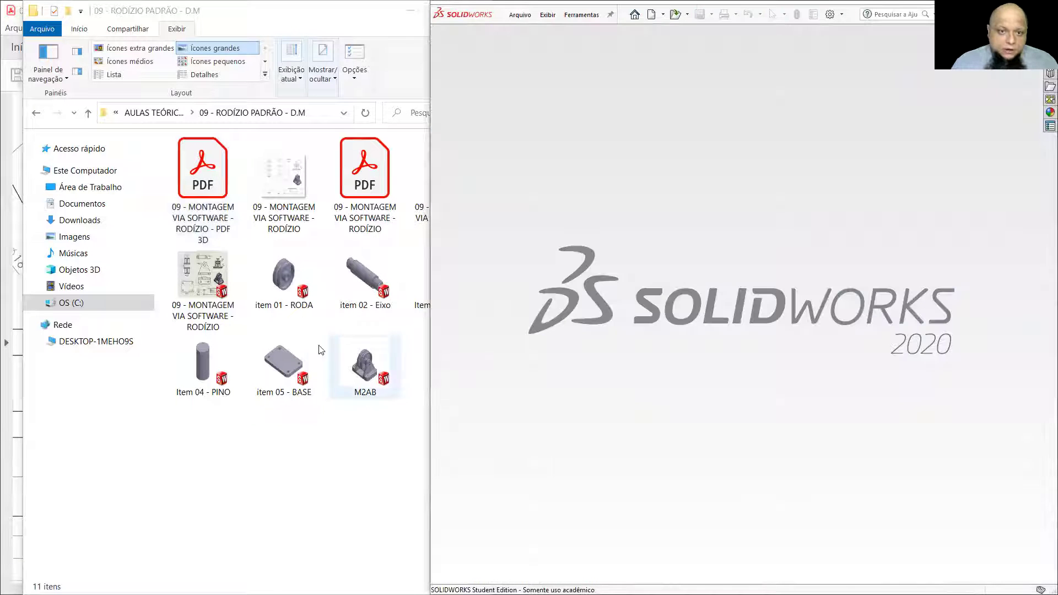
{"action": "left_click", "coordinate": [284, 278]}
{"action": "left_click", "coordinate": [364, 278], "text": "ctrl"}
{"action": "left_click", "coordinate": [446, 278], "text": "ctrl"}
{"action": "left_click", "coordinate": [284, 364], "text": "ctrl"}
{"action": "key", "text": "ctrl+c"}
{"action": "key", "text": "ctrl+v"}
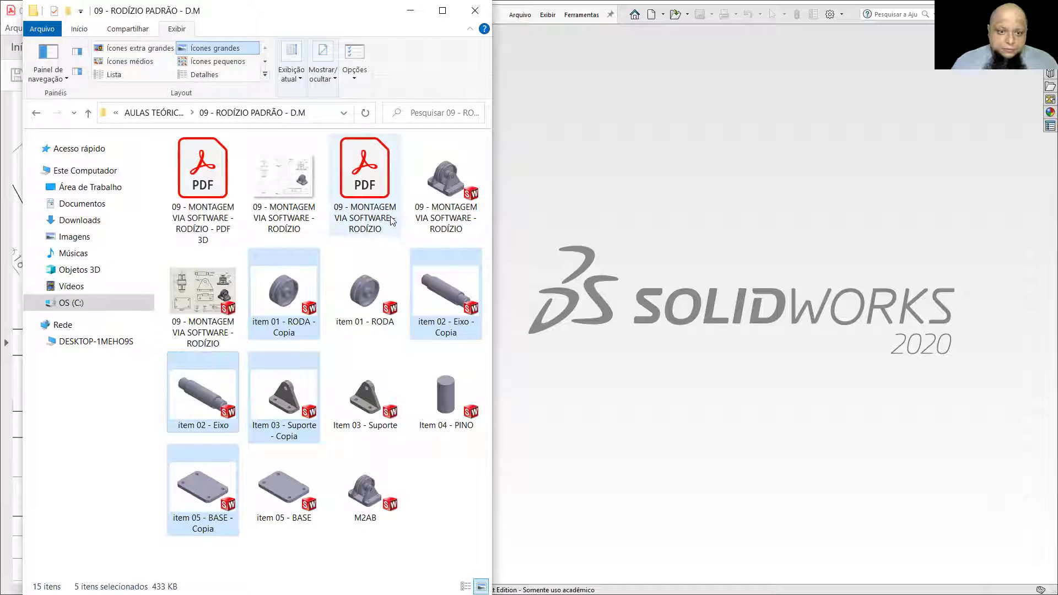
{"action": "key", "text": "Delete"}
Step: Open the files item 01 - RODA, item 02 - Eixo, Item 03 - Suporte, Item 04 - PINO and item 05 - BASE in SOLIDWORKS
{"action": "left_click", "coordinate": [303, 299]}
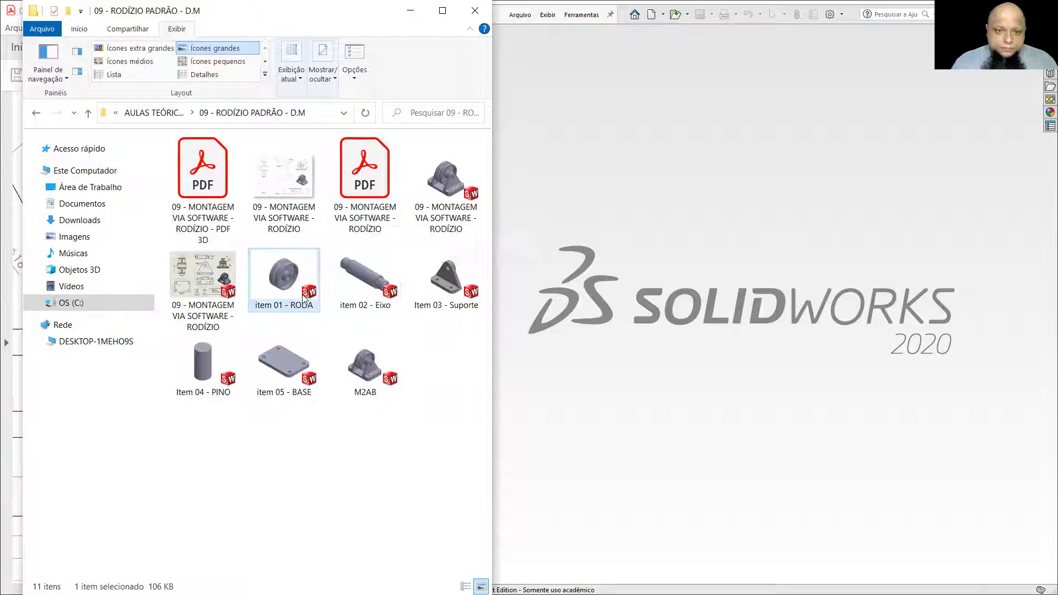
{"action": "left_click", "coordinate": [352, 284], "text": "ctrl"}
{"action": "left_click", "coordinate": [284, 363], "text": "ctrl"}
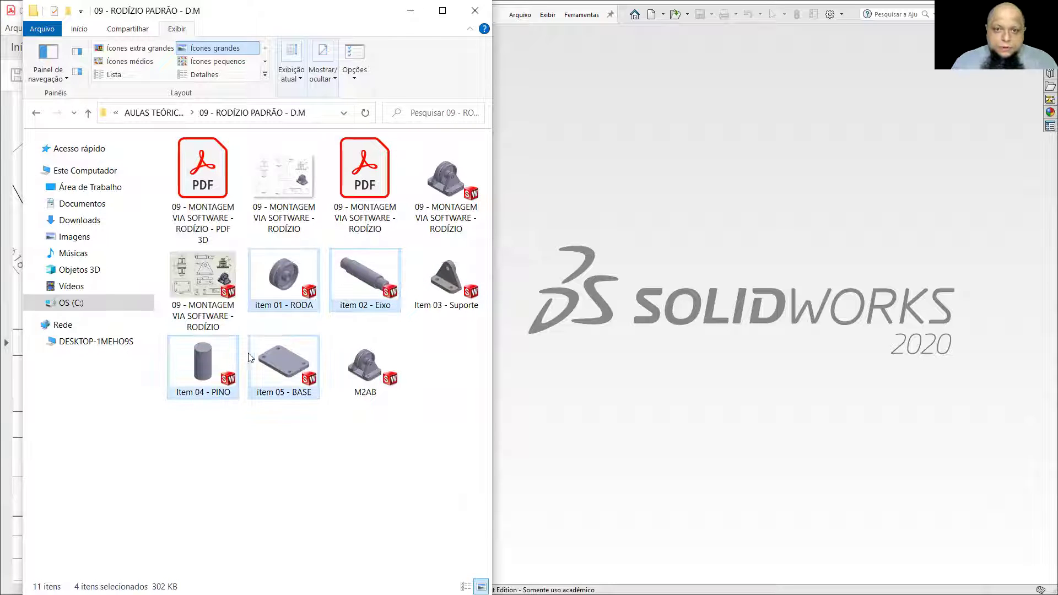
{"action": "left_click", "coordinate": [450, 279], "text": "ctrl"}
{"action": "double_click", "coordinate": [450, 279]}
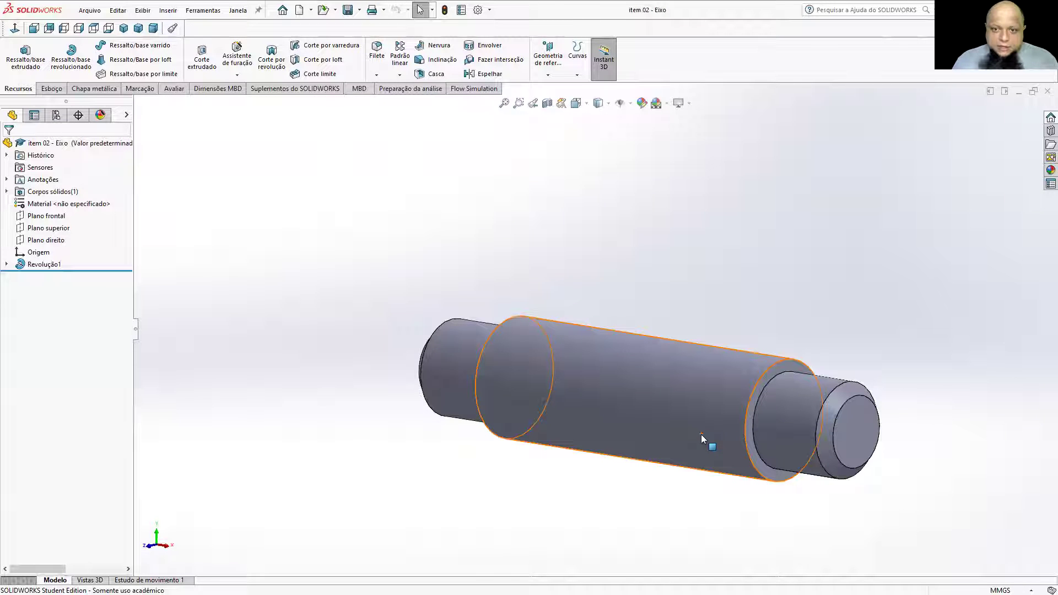
Step: Look through the open caster parts one by one, finishing on item 01 - RODA
{"action": "key", "text": "ctrl+Tab"}
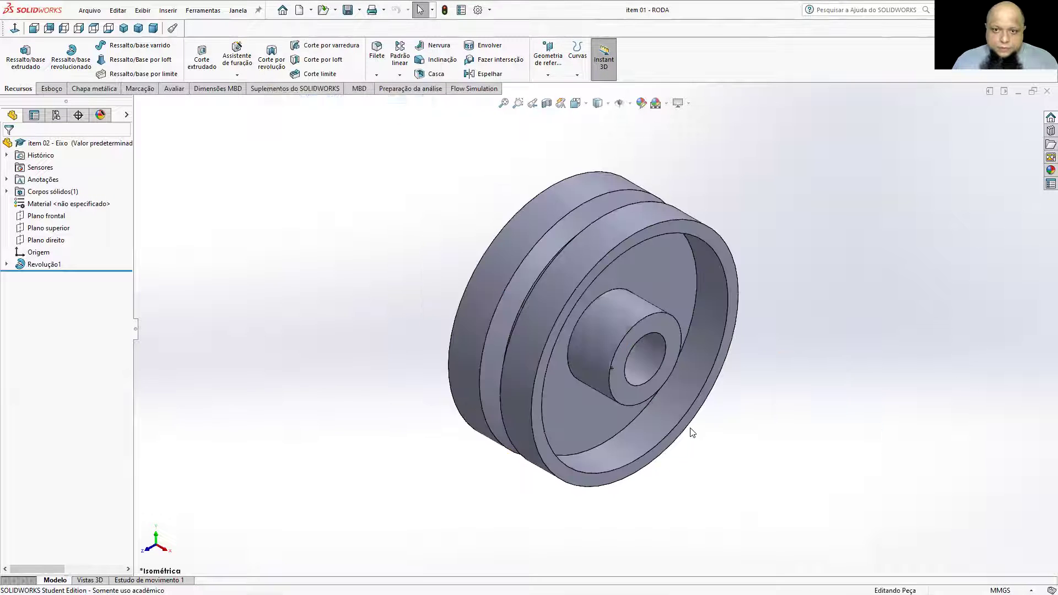
{"action": "key", "text": "ctrl+Tab"}
{"action": "key", "text": "ctrl+Tab"}
{"action": "key", "text": "ctrl+Tab"}
{"action": "key", "text": "ctrl+Tab"}
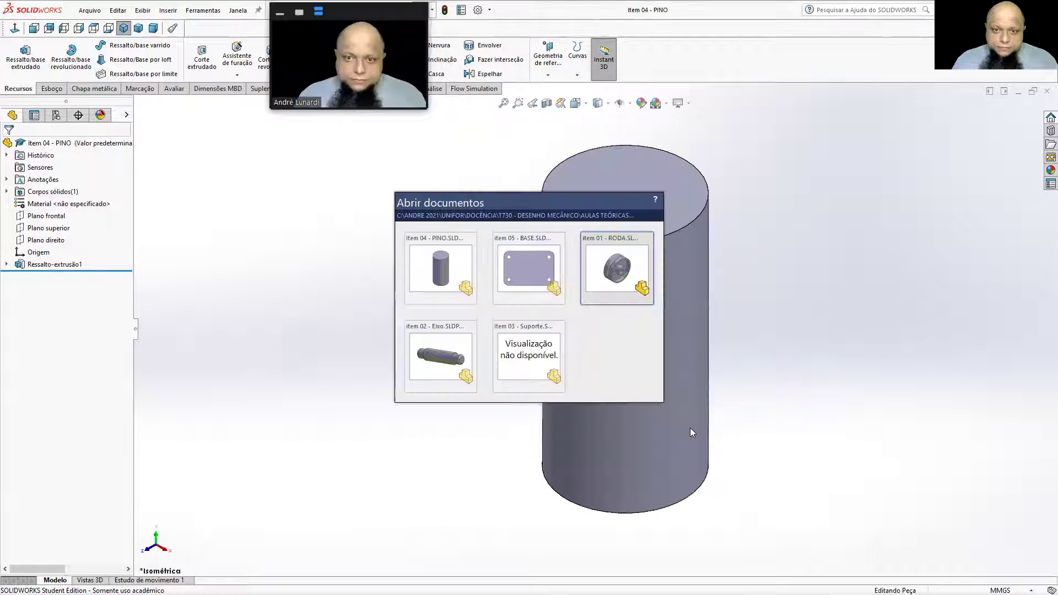
{"action": "key", "text": "ctrl+Tab"}
{"action": "key", "text": "ctrl+Tab"}
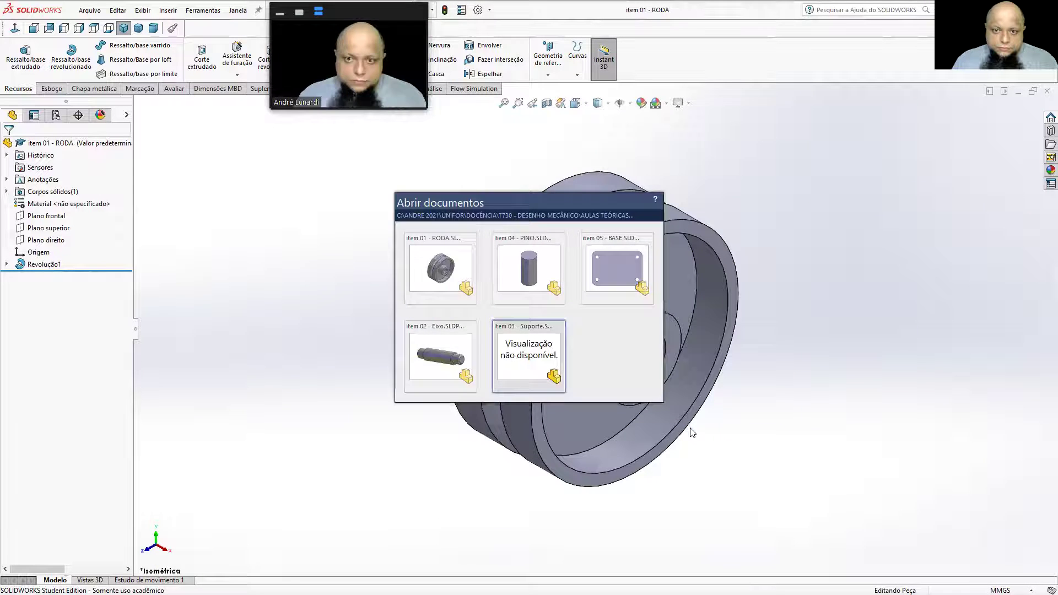
{"action": "key", "text": "ctrl+Tab"}
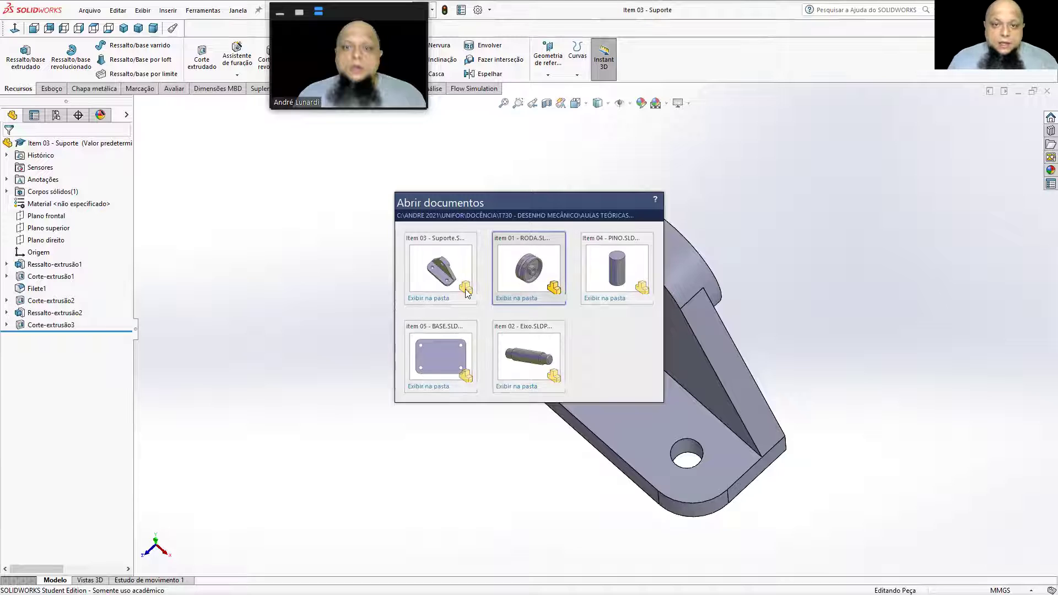
{"action": "left_click", "coordinate": [755, 265]}
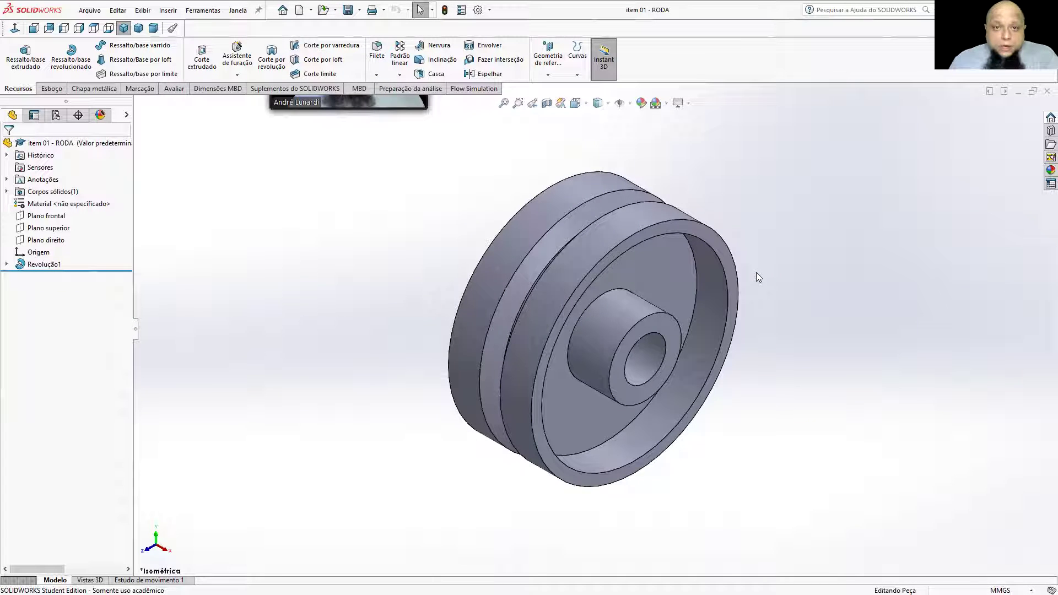
{"action": "scroll", "coordinate": [756, 272], "scroll_direction": "up", "scroll_amount": 2}
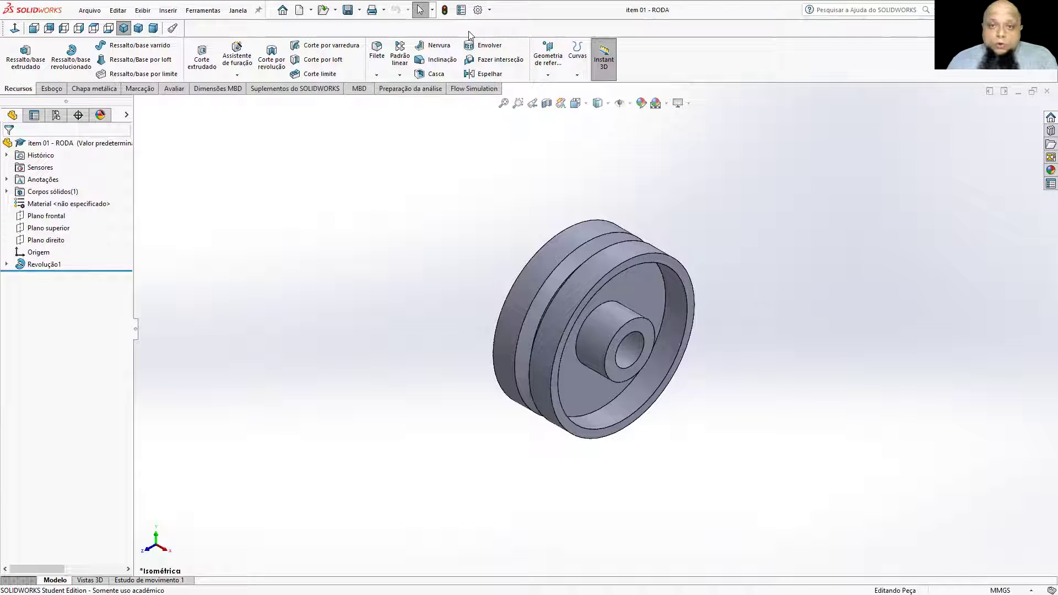
Step: Create a new assembly document (Montagem) and dismiss the file browser for its first component
{"action": "left_click", "coordinate": [299, 10]}
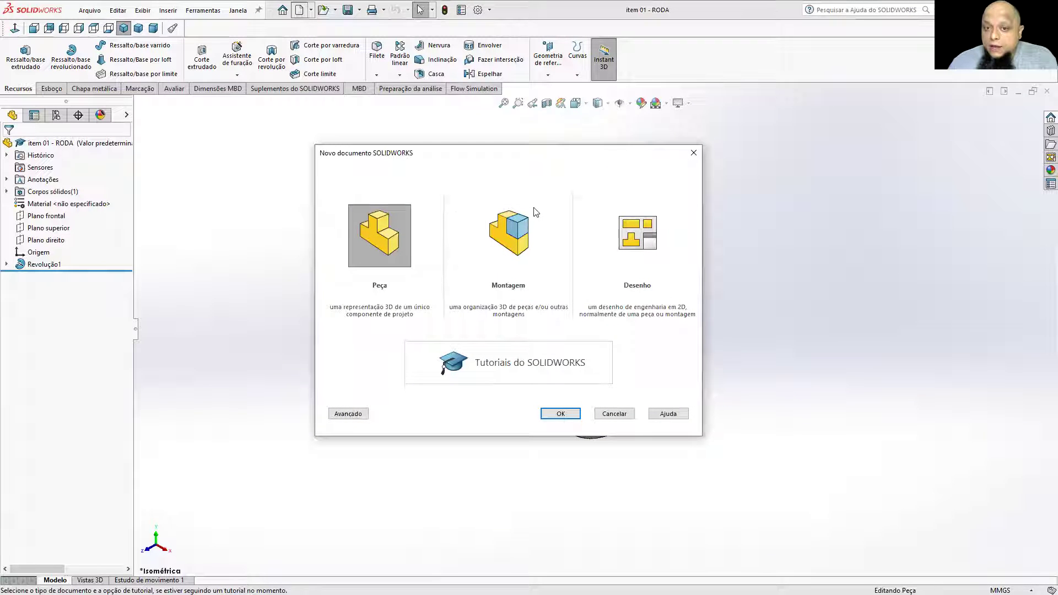
{"action": "left_click", "coordinate": [518, 233]}
{"action": "left_click", "coordinate": [562, 412]}
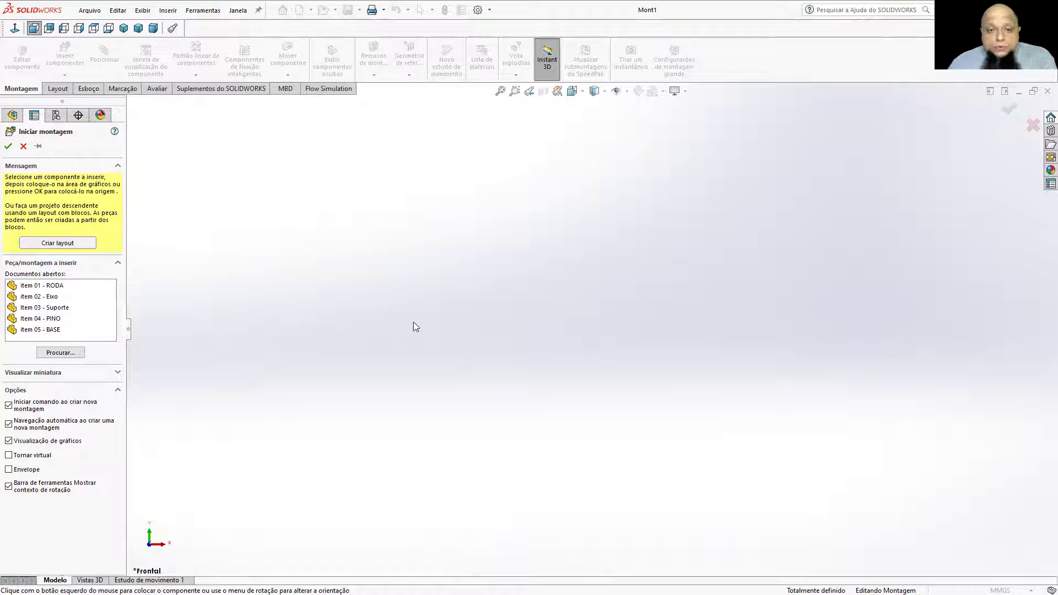
{"action": "left_click", "coordinate": [52, 355]}
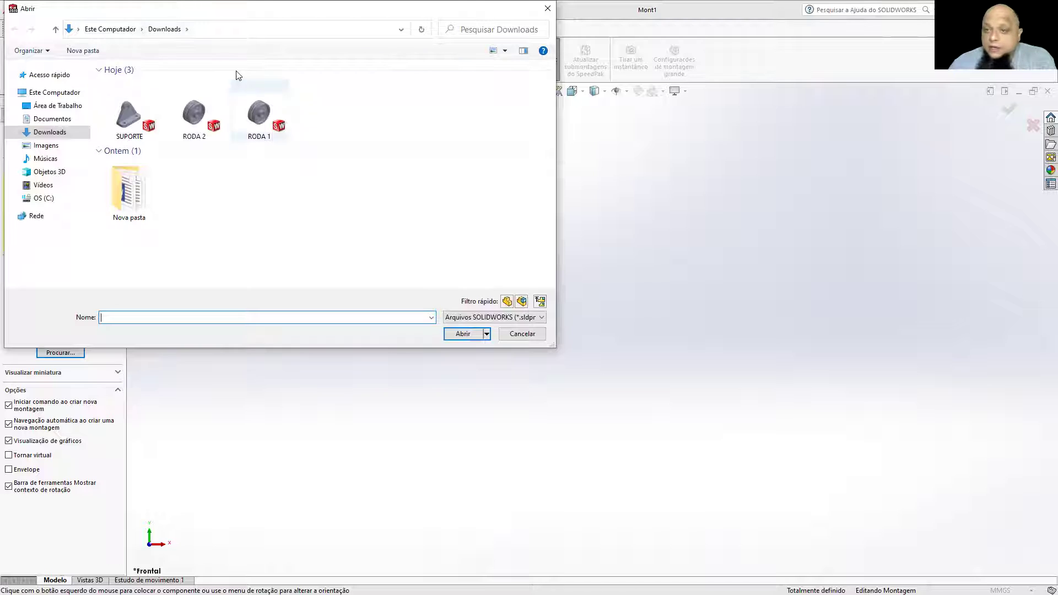
{"action": "left_click", "coordinate": [547, 9]}
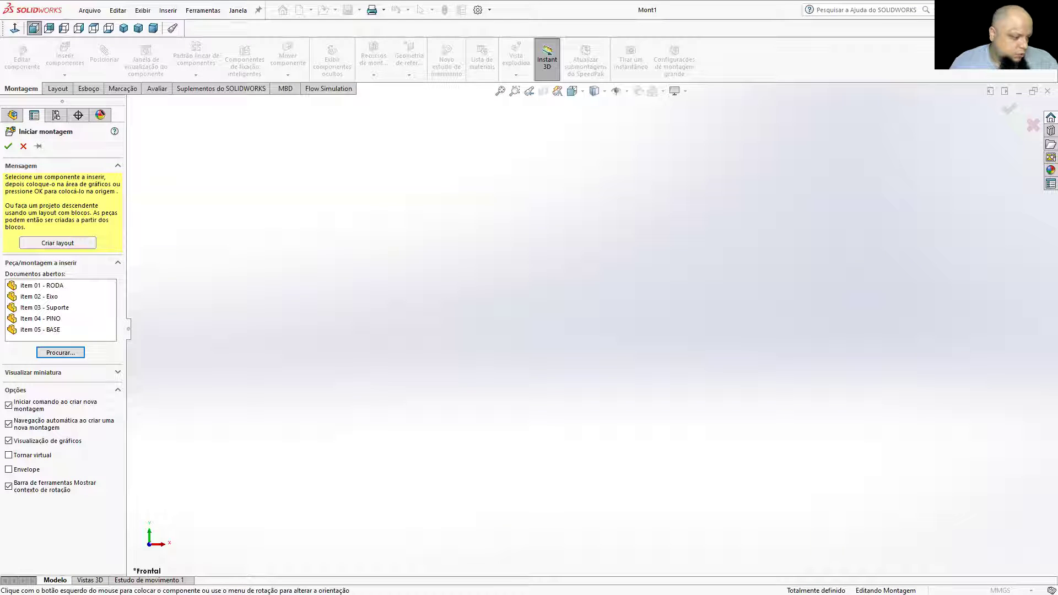
Step: Switch to the PDF drawing in Adobe Acrobat Reader, enlarge it and examine the caster's sectional assembly view, returning to SOLIDWORKS
{"action": "key", "text": "alt+Tab"}
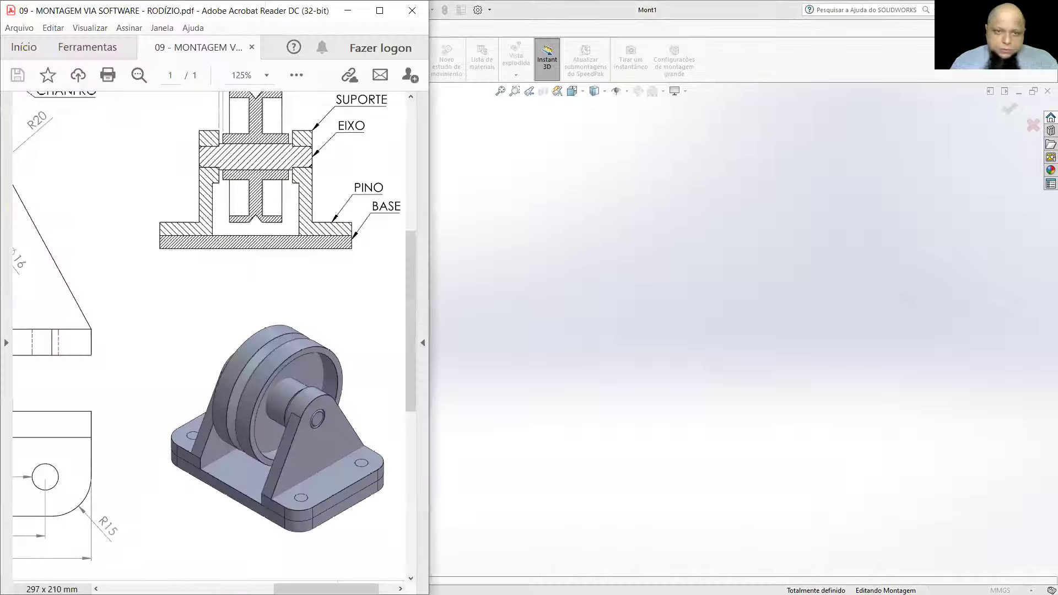
{"action": "left_click", "coordinate": [378, 11]}
{"action": "scroll", "coordinate": [737, 395], "scroll_direction": "up", "scroll_amount": 4}
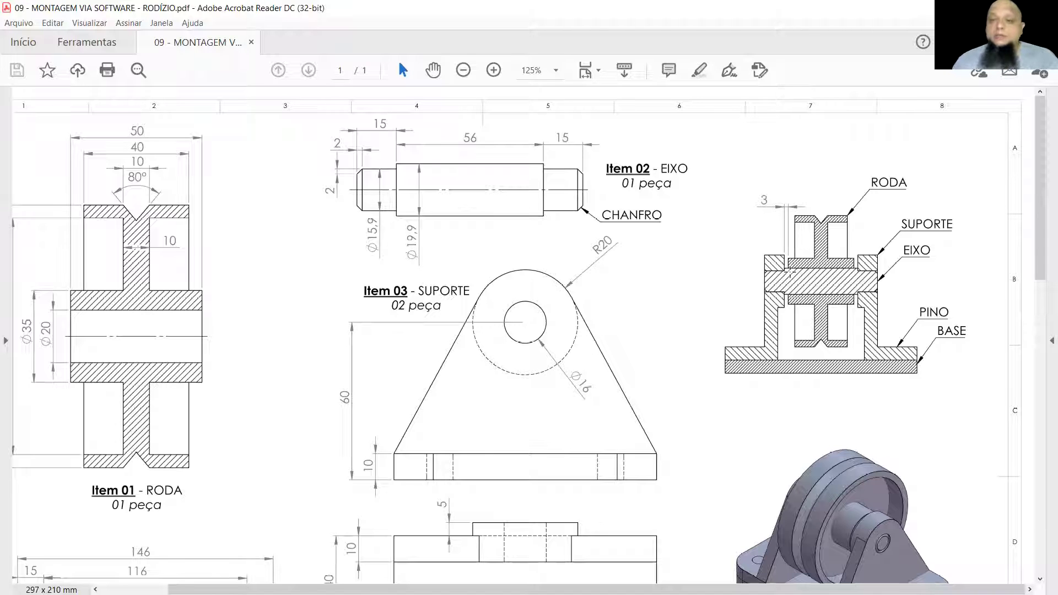
{"action": "left_click", "coordinate": [781, 200]}
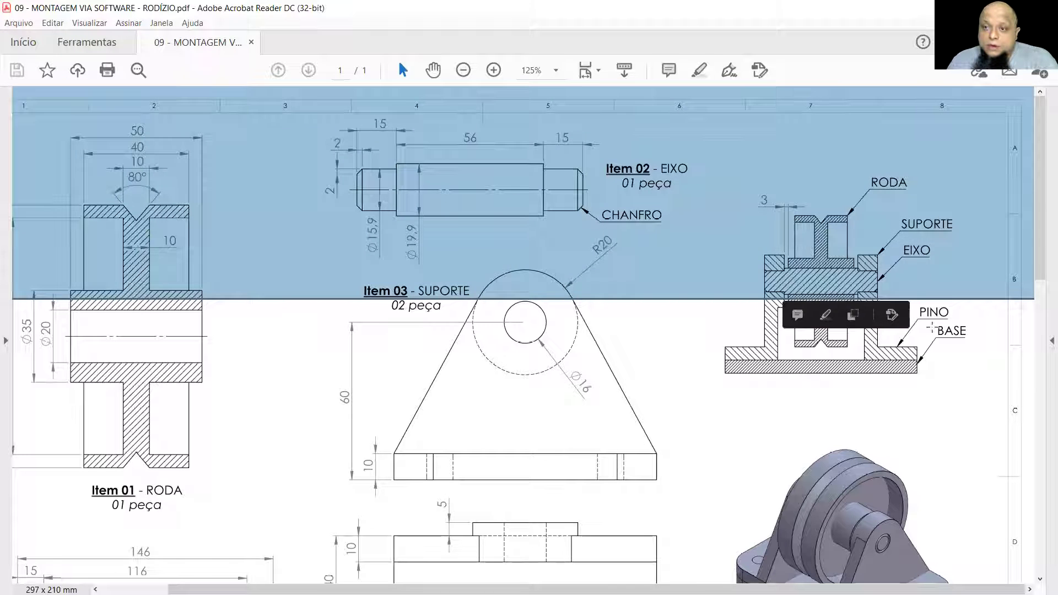
{"action": "left_click", "coordinate": [907, 252]}
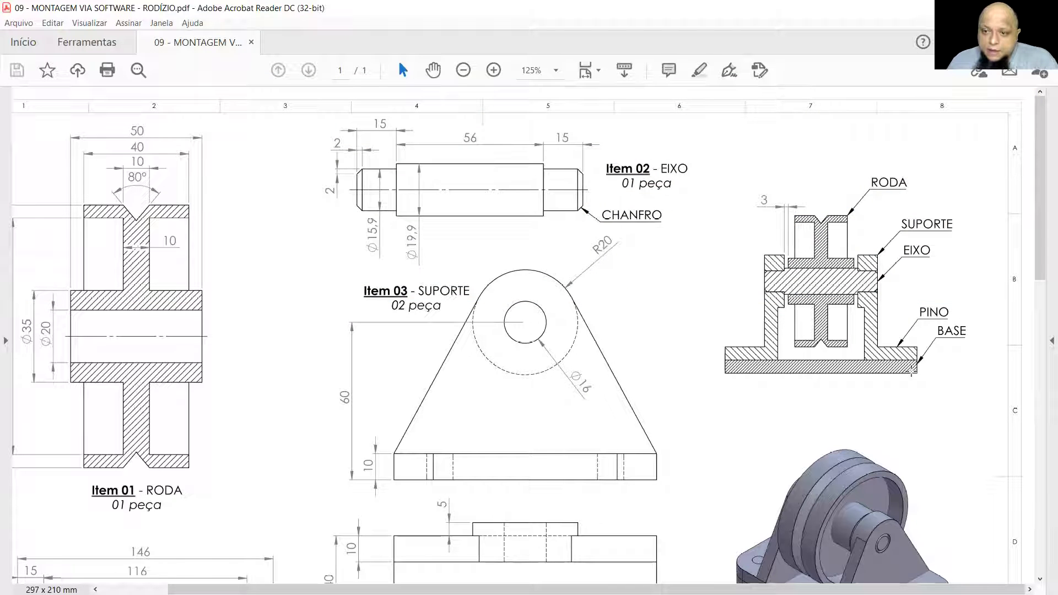
{"action": "key", "text": "alt+Tab"}
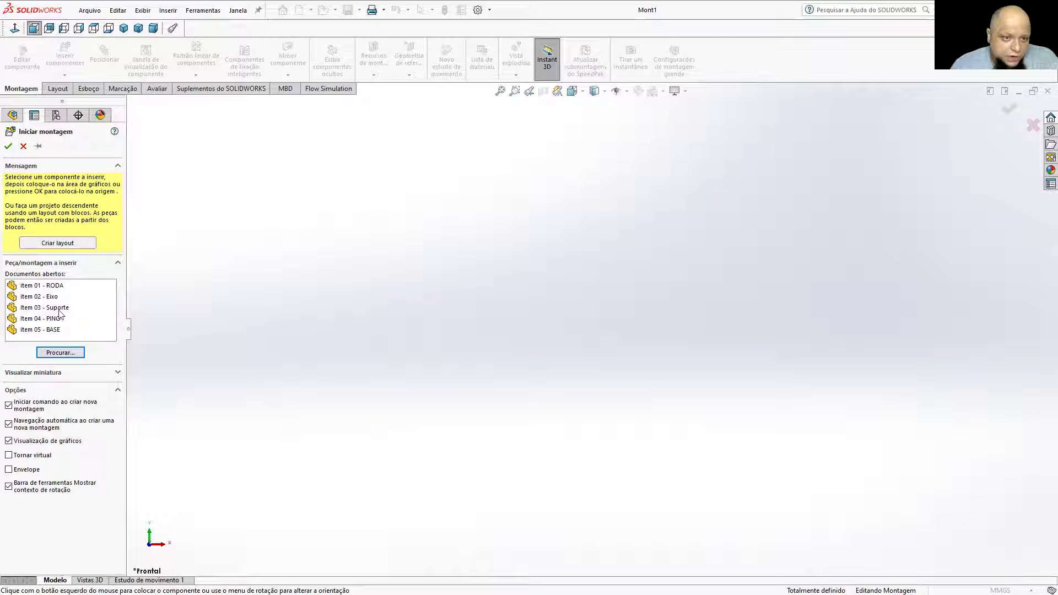
Step: Insert item 05 - BASE as the first, fixed component of the assembly
{"action": "left_click", "coordinate": [63, 331]}
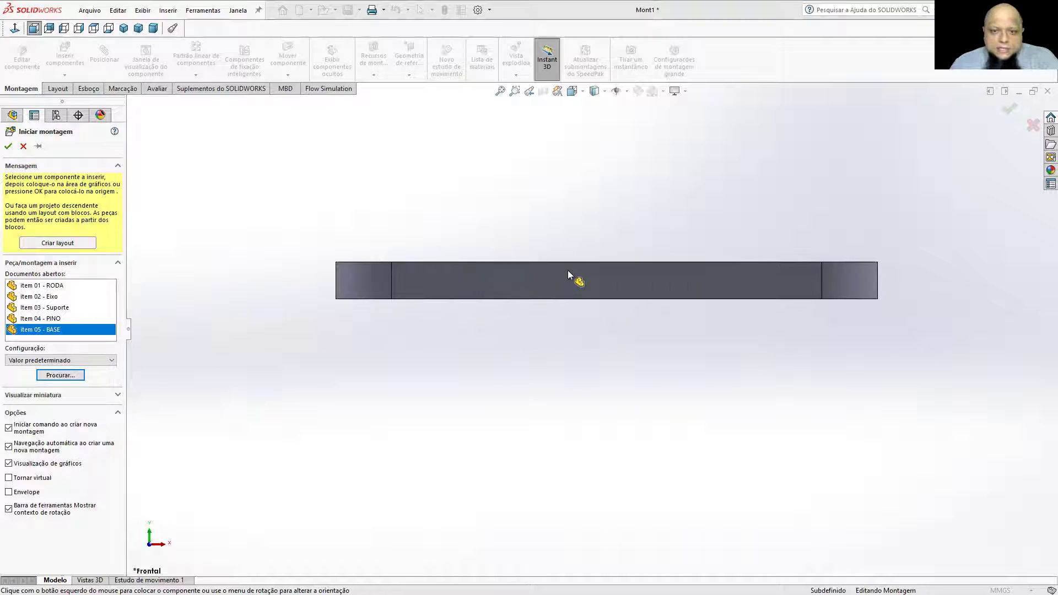
{"action": "left_click", "coordinate": [733, 274]}
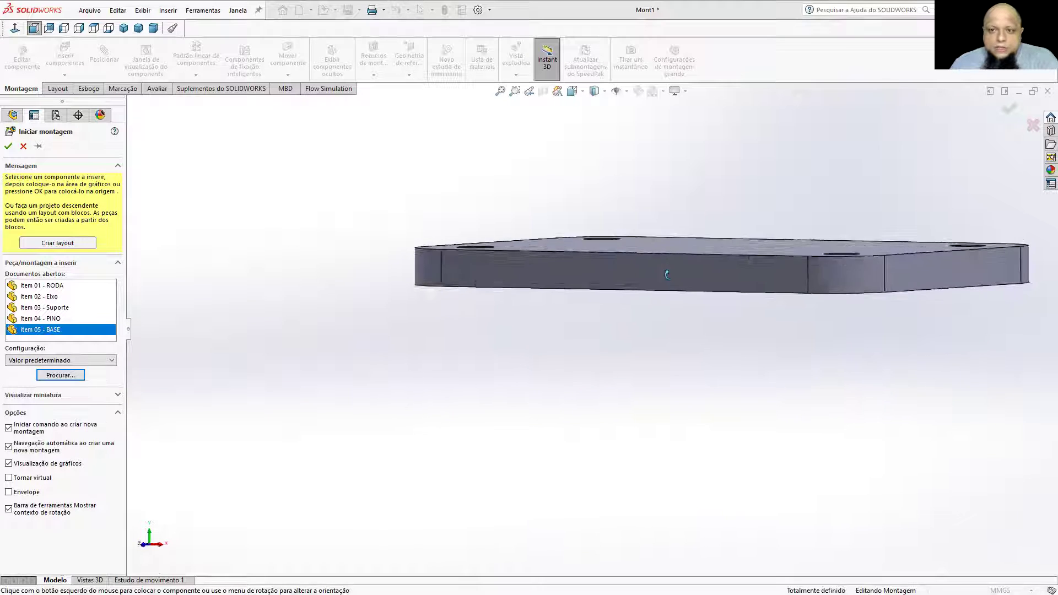
{"action": "scroll", "coordinate": [572, 417], "scroll_direction": "up", "scroll_amount": 6}
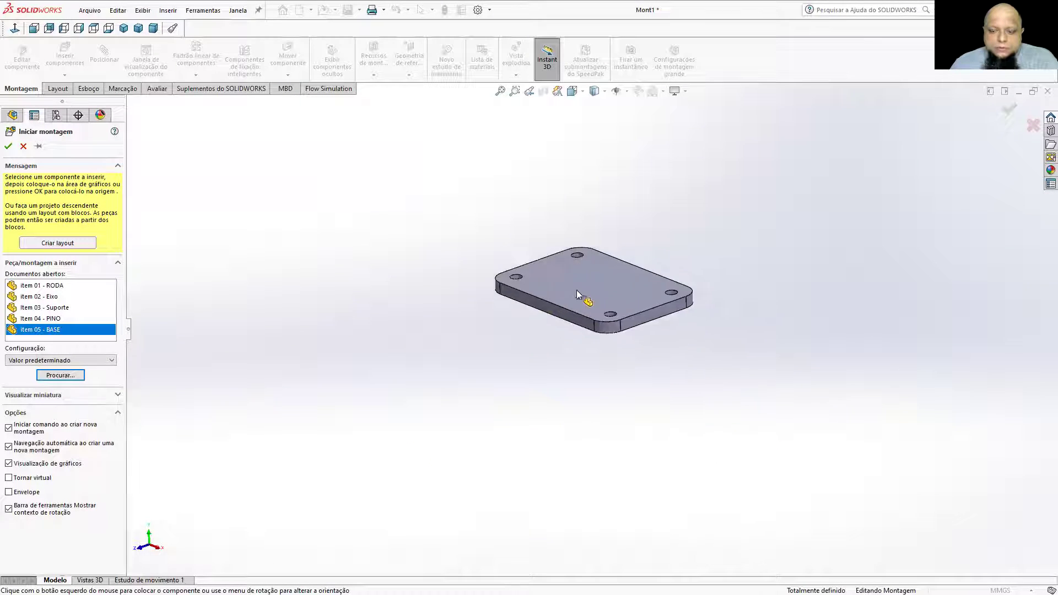
{"action": "left_click", "coordinate": [563, 346]}
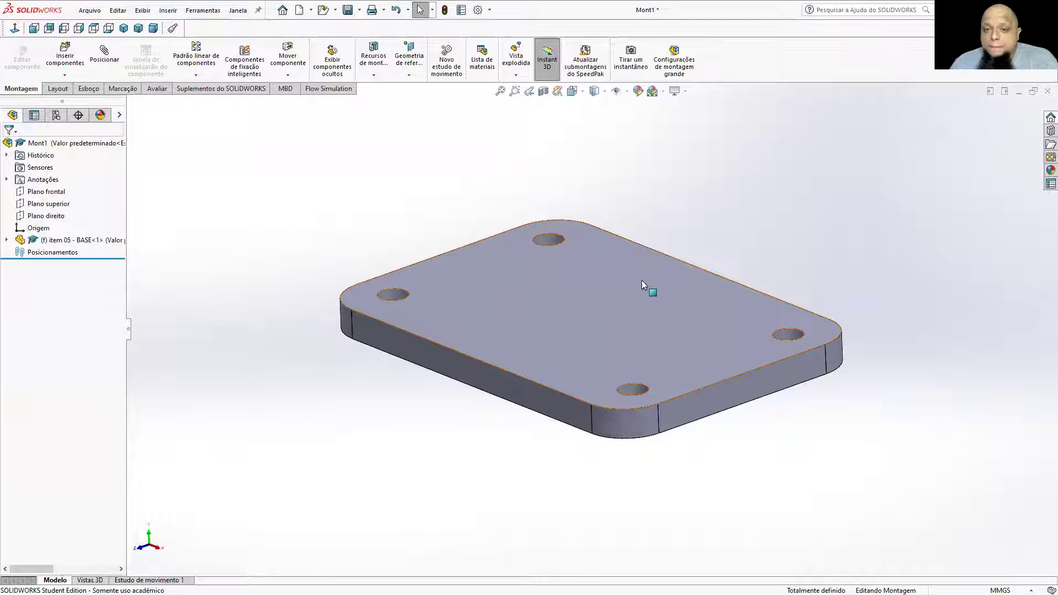
{"action": "scroll", "coordinate": [672, 292], "scroll_direction": "up", "scroll_amount": 2}
{"action": "scroll", "coordinate": [673, 293], "scroll_direction": "up", "scroll_amount": 1}
{"action": "left_click_drag", "start_coordinate": [608, 325], "coordinate": [689, 300]}
{"action": "left_click_drag", "start_coordinate": [620, 261], "coordinate": [596, 251]}
{"action": "left_click", "coordinate": [496, 199]}
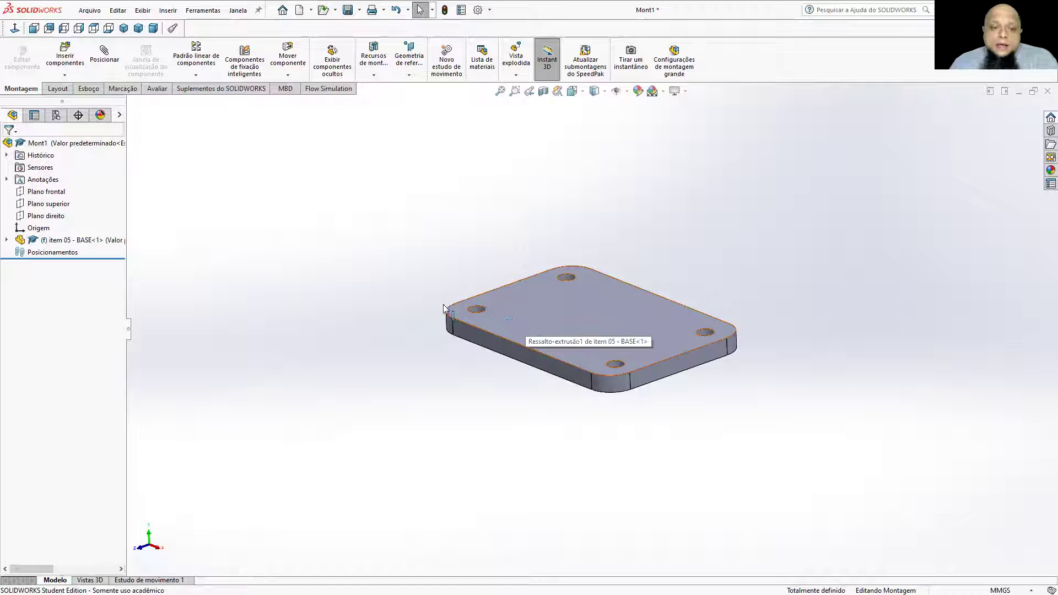
Step: Glance at the PDF drawing again and insert item 03 - Suporte into the assembly next to the base plate's corner
{"action": "key", "text": "alt+Tab"}
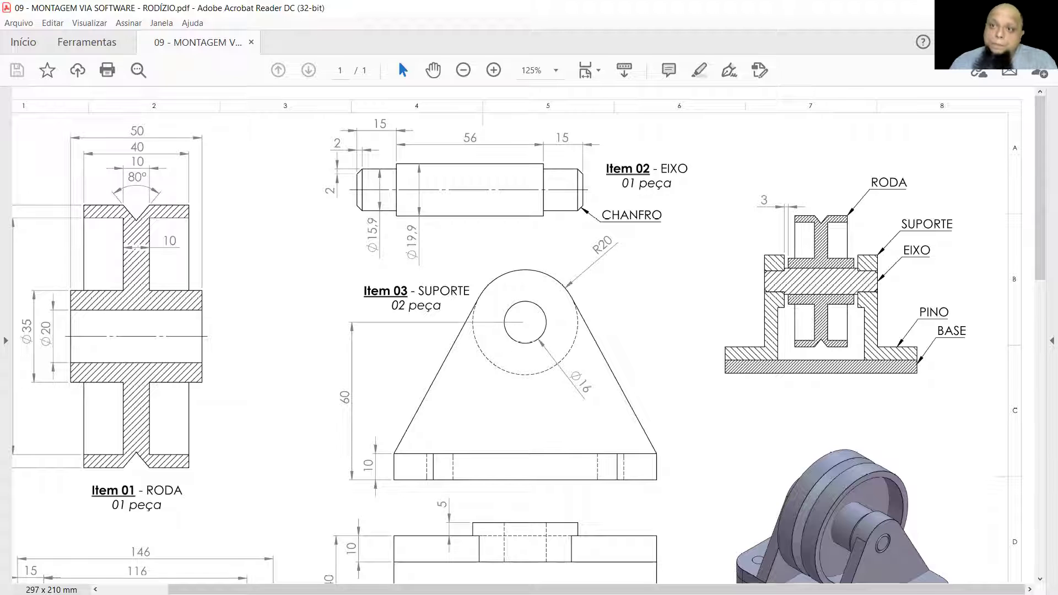
{"action": "left_click", "coordinate": [978, 8]}
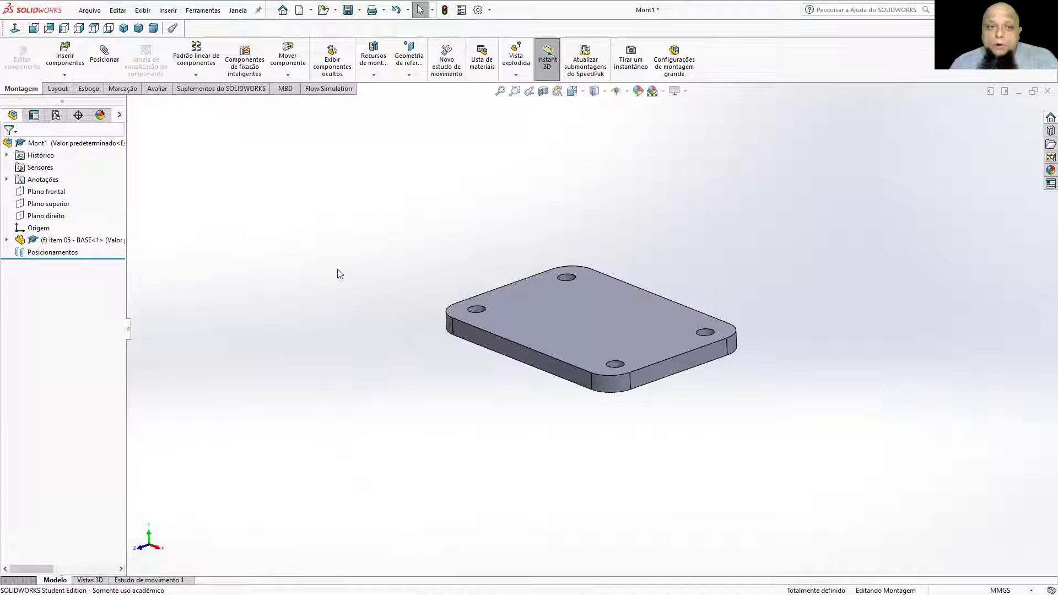
{"action": "left_click", "coordinate": [58, 65]}
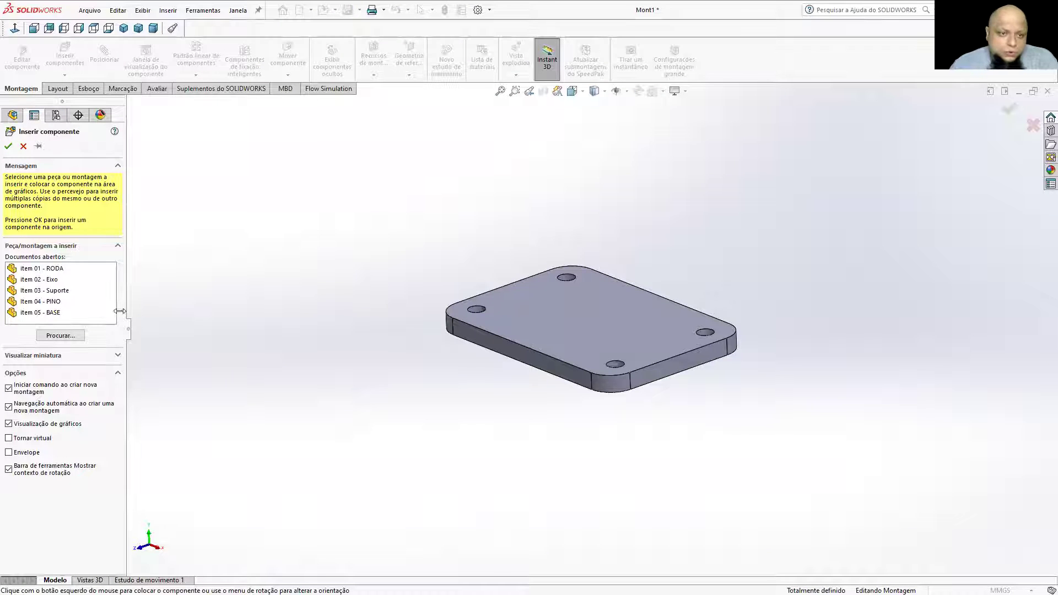
{"action": "left_click", "coordinate": [44, 291]}
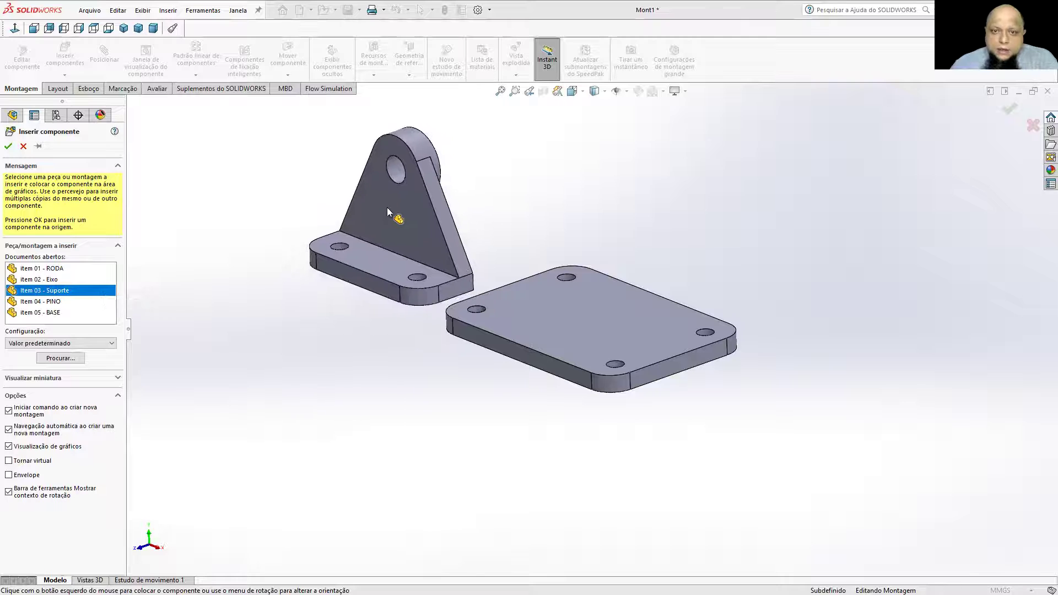
{"action": "left_click", "coordinate": [401, 247]}
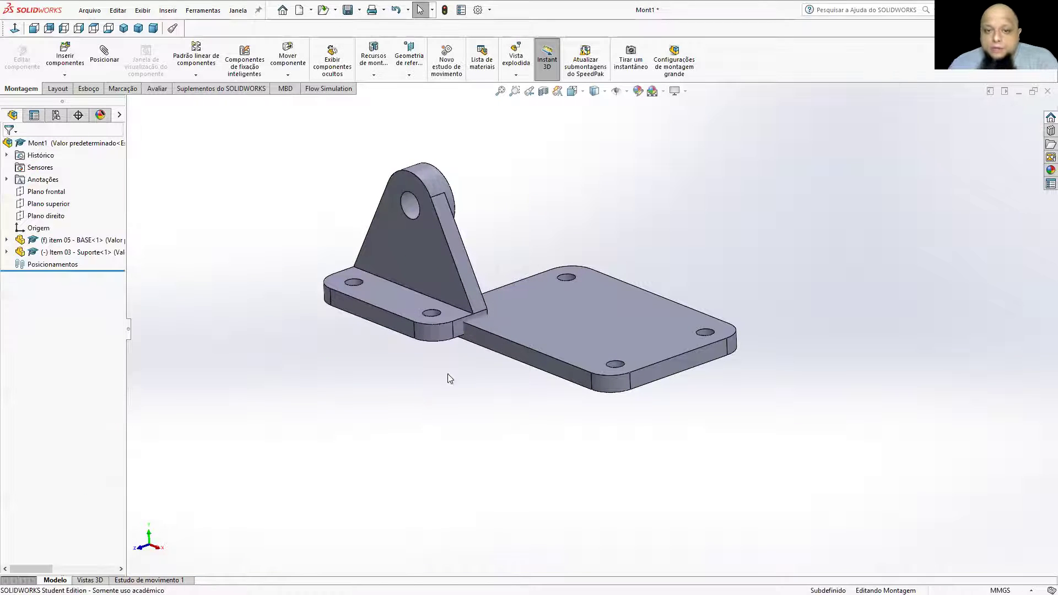
Step: Move the support so that its lug passes through the base plate
{"action": "left_click_drag", "start_coordinate": [440, 287], "coordinate": [599, 354]}
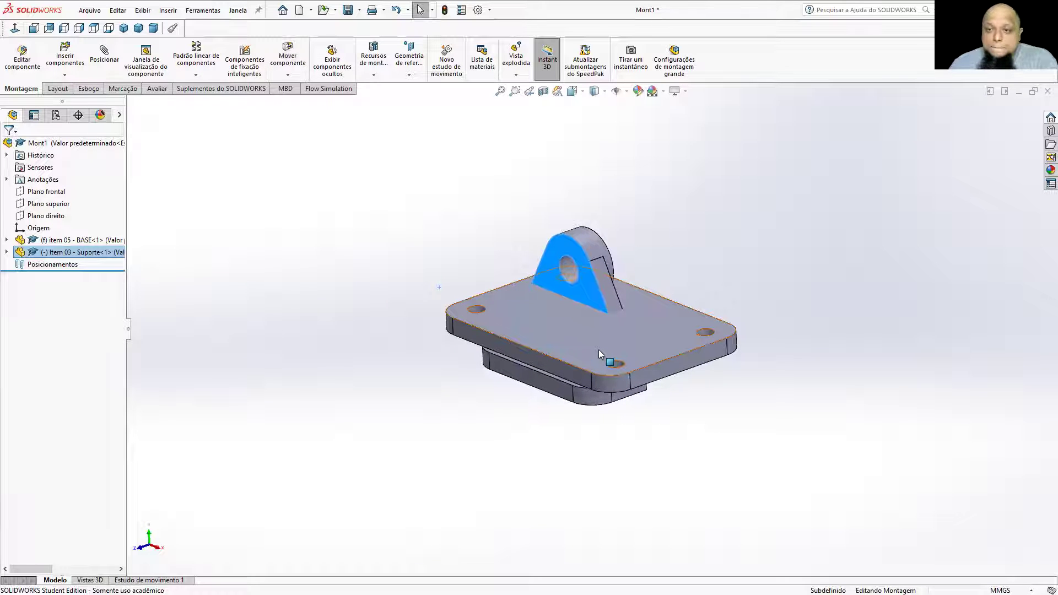
{"action": "middle_click_drag", "start_coordinate": [644, 303], "coordinate": [680, 213]}
{"action": "middle_click_drag", "start_coordinate": [674, 251], "coordinate": [668, 272]}
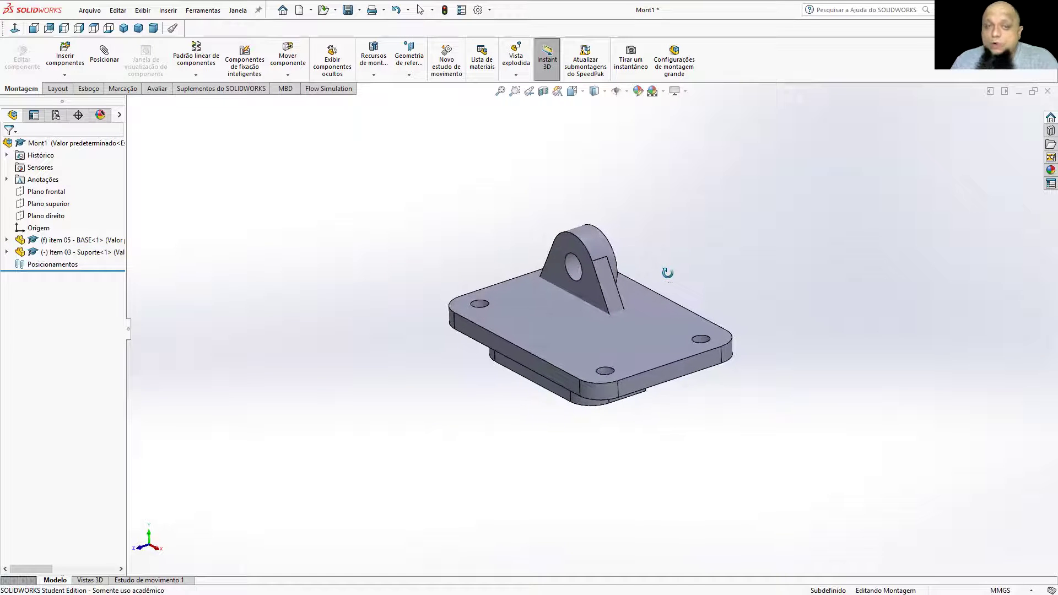
Step: Run an interference detection on the whole assembly, inspect the overlap between support and base, and close the check
{"action": "left_click", "coordinate": [149, 90]}
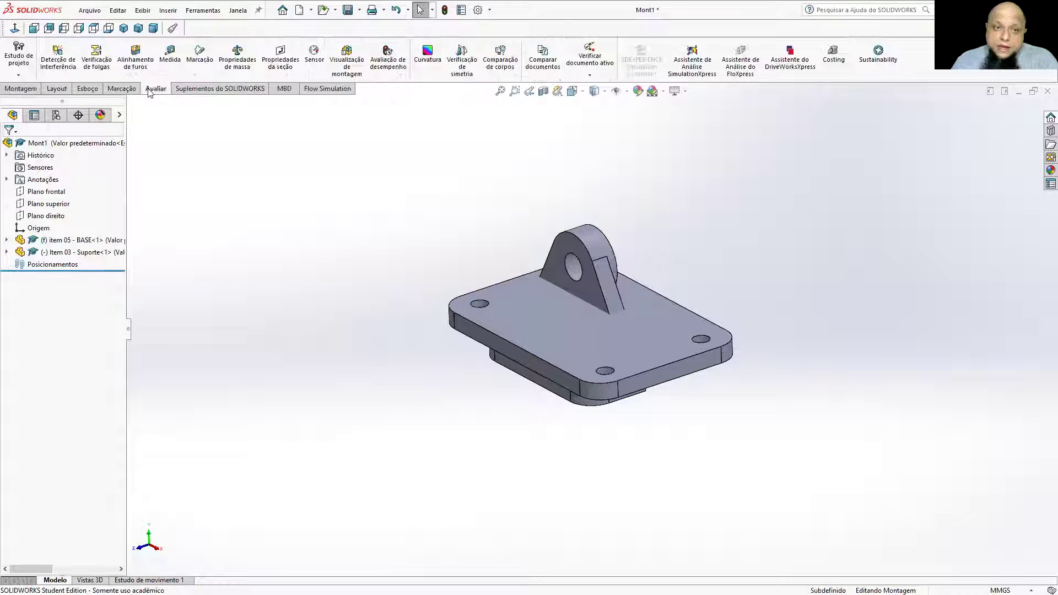
{"action": "left_click", "coordinate": [53, 56]}
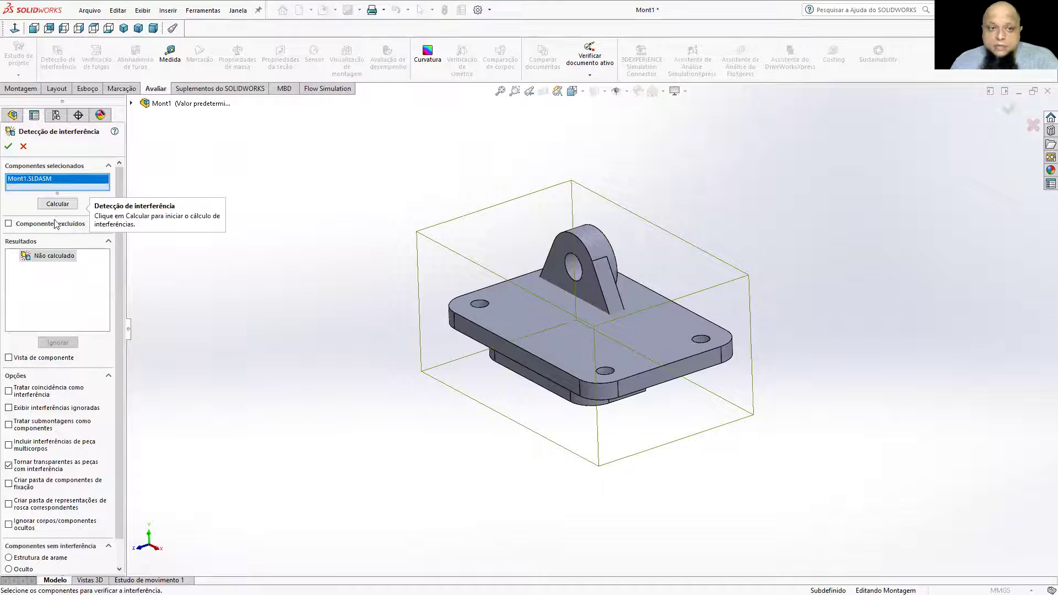
{"action": "left_click", "coordinate": [57, 204]}
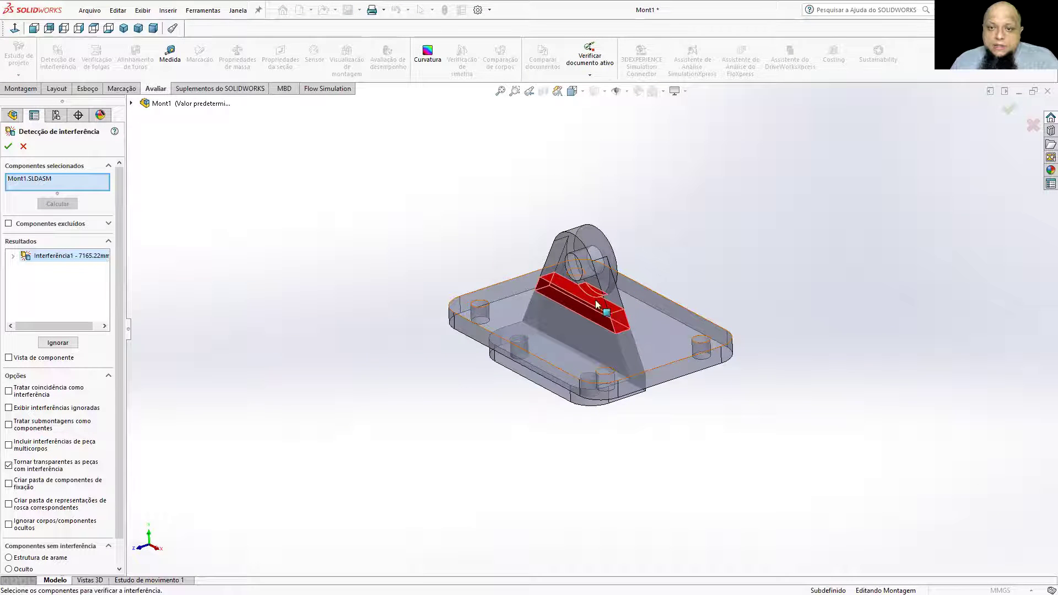
{"action": "middle_click_drag", "start_coordinate": [279, 276], "coordinate": [42, 170]}
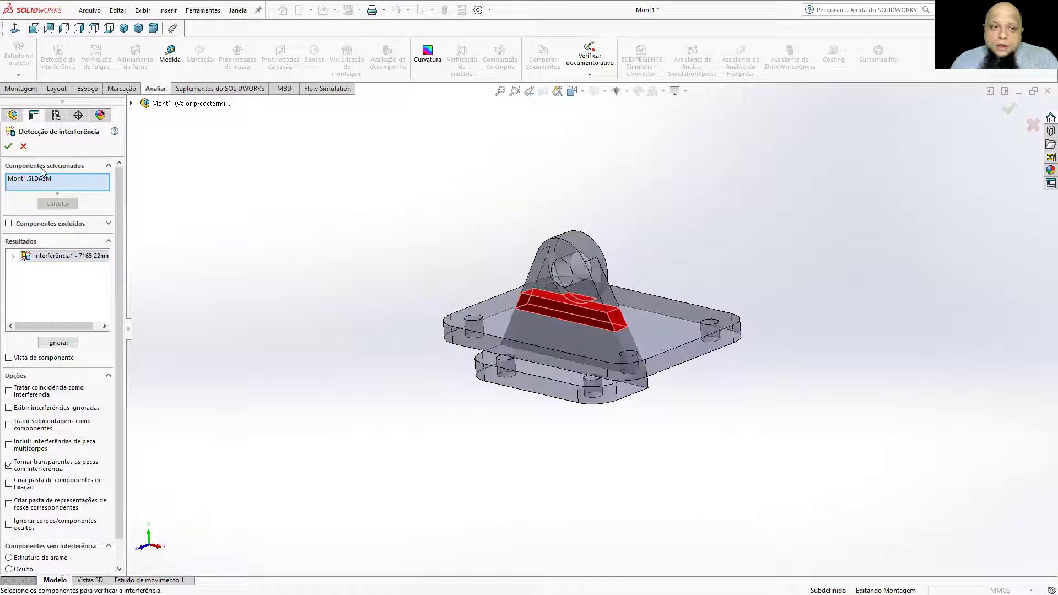
{"action": "left_click", "coordinate": [23, 146]}
Step: Move the support out of the base plate and place it free beside the plate's short edge
{"action": "mouse_move", "coordinate": [567, 264]}
{"action": "middle_mouse_down"}
{"action": "mouse_move", "coordinate": [534, 246]}
{"action": "mouse_move", "coordinate": [570, 283]}
{"action": "middle_mouse_up"}
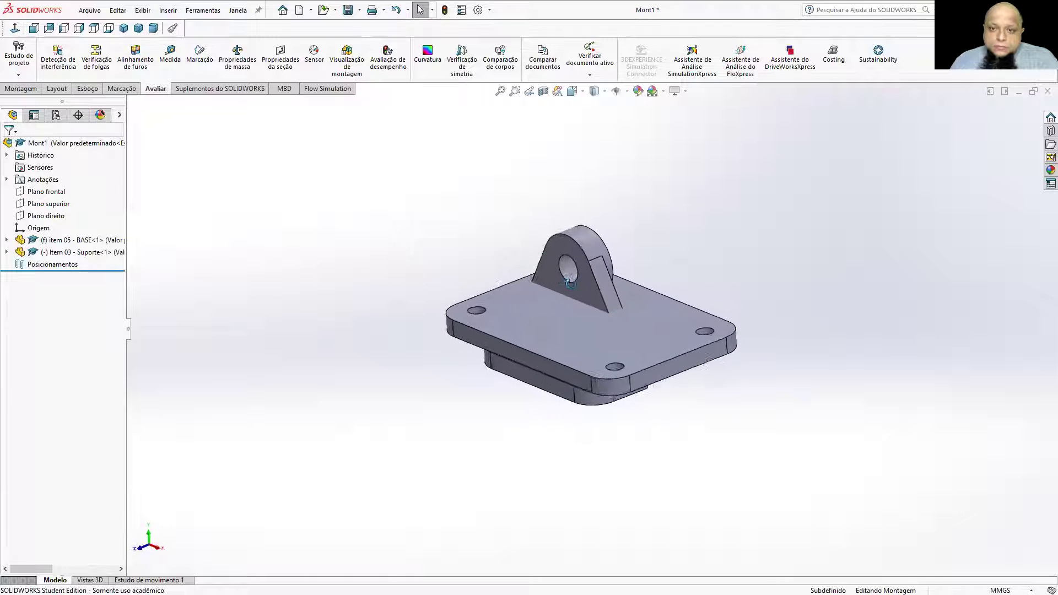
{"action": "left_click_drag", "start_coordinate": [575, 292], "coordinate": [335, 179]}
{"action": "left_click", "coordinate": [484, 163]}
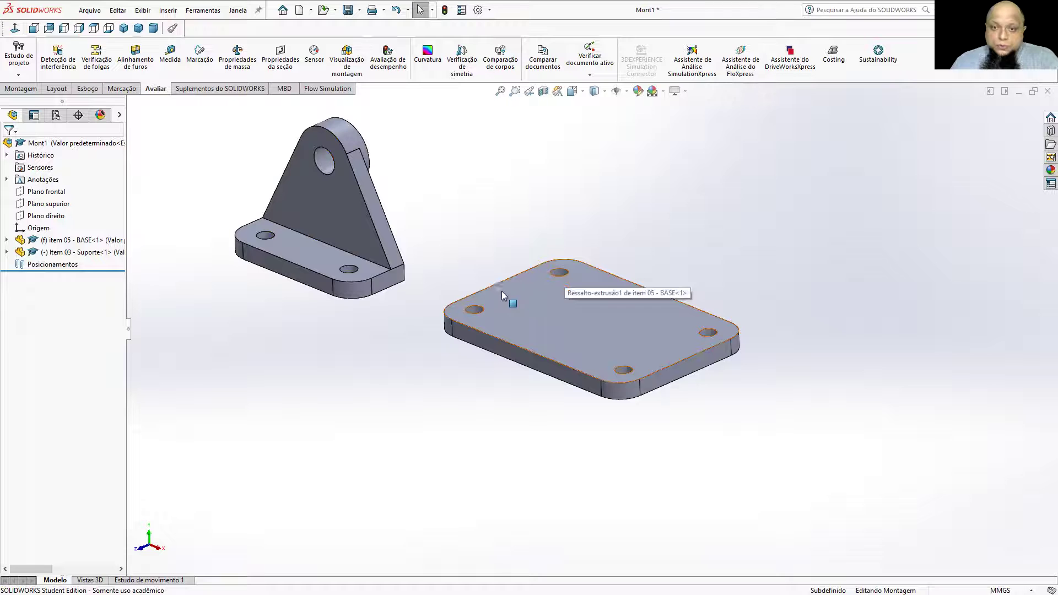
{"action": "left_click", "coordinate": [466, 300]}
{"action": "middle_click_drag", "start_coordinate": [463, 293], "coordinate": [372, 463]}
{"action": "left_click", "coordinate": [364, 310]}
{"action": "left_click", "coordinate": [372, 462]}
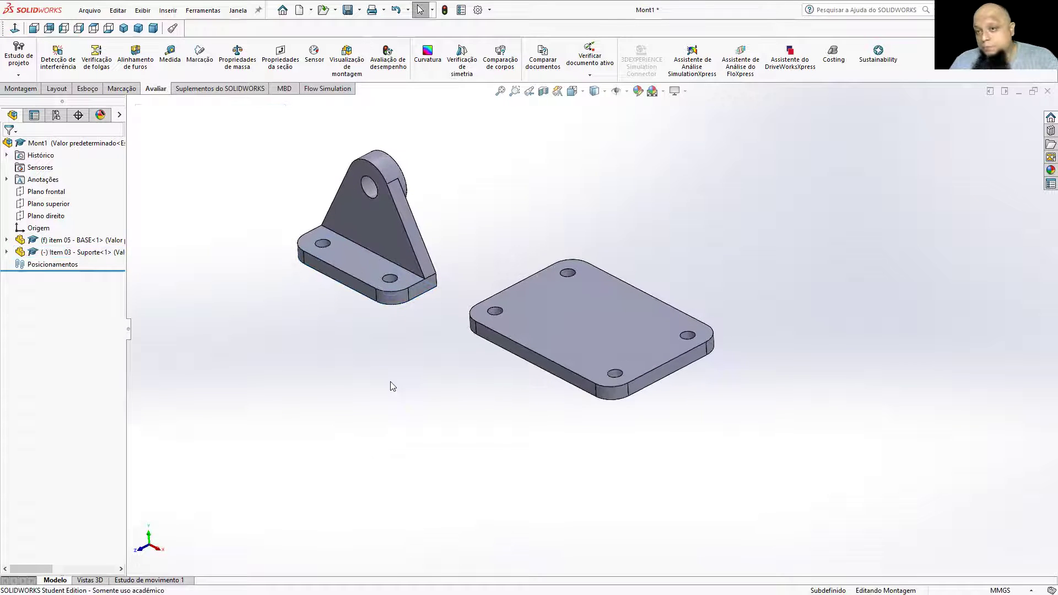
{"action": "left_click_drag", "start_coordinate": [374, 275], "coordinate": [417, 248]}
{"action": "left_click", "coordinate": [535, 207]}
{"action": "middle_click_drag", "start_coordinate": [536, 207], "coordinate": [539, 297]}
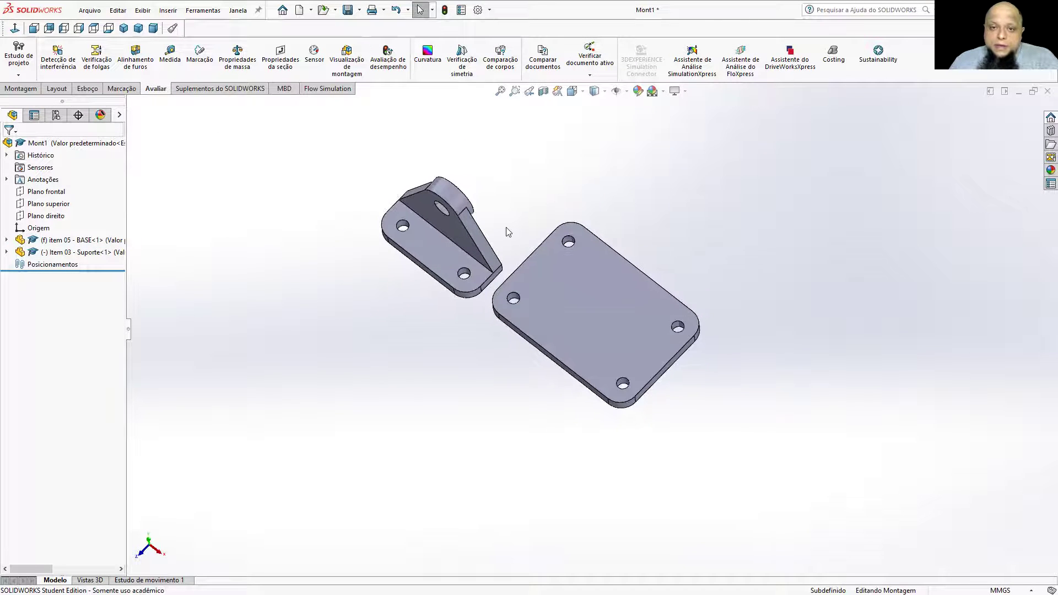
Step: Move the support farther from the base plate, activate its move triad, and shift it slightly along the vertical and X axes
{"action": "left_click_drag", "start_coordinate": [425, 246], "coordinate": [398, 210]}
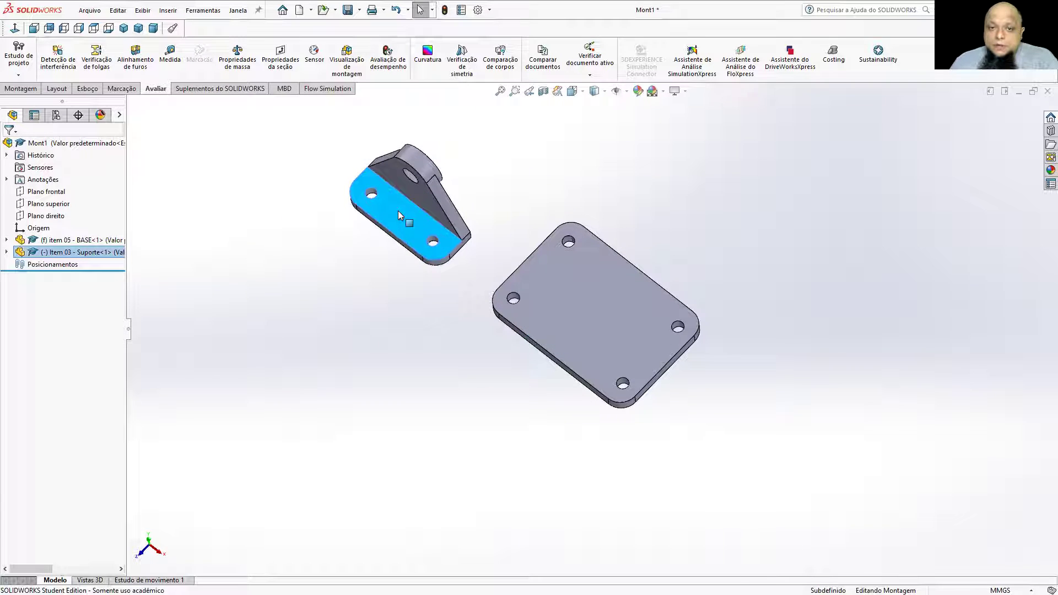
{"action": "right_click", "coordinate": [397, 210]}
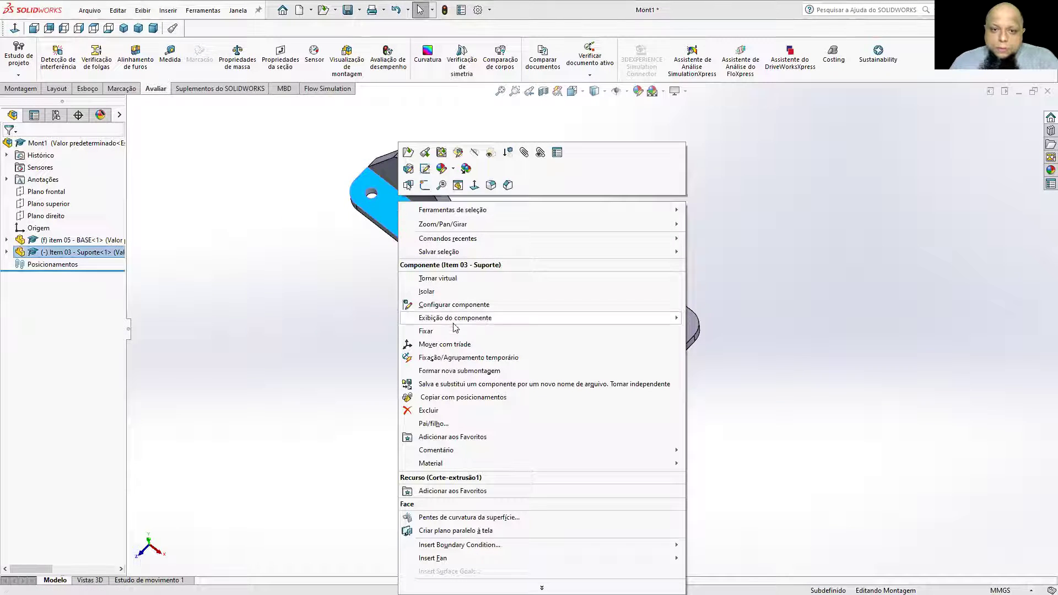
{"action": "left_click", "coordinate": [455, 345]}
{"action": "middle_click_drag", "start_coordinate": [435, 220], "coordinate": [438, 170]}
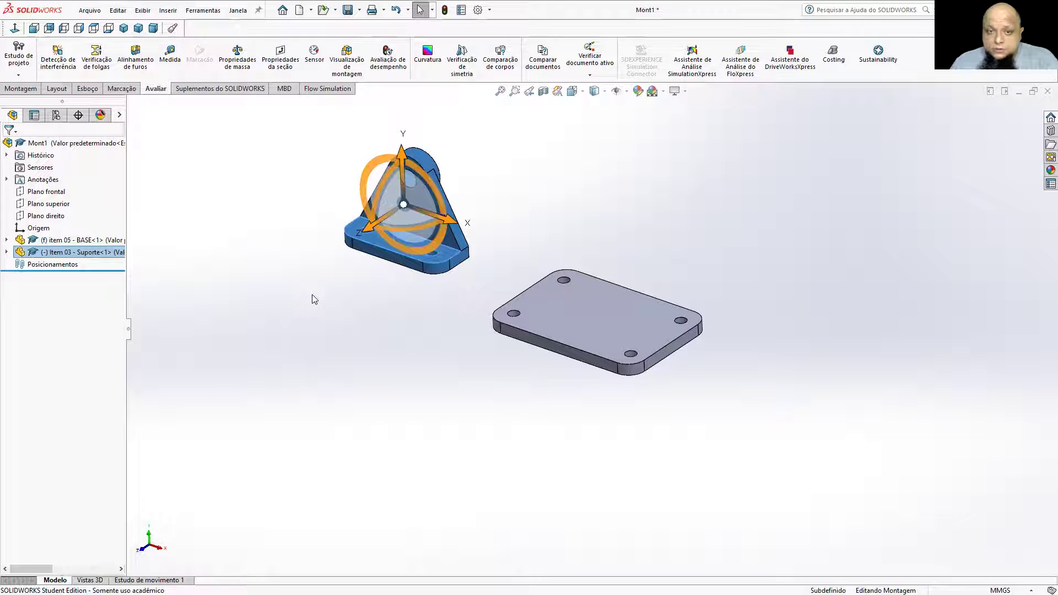
{"action": "mouse_move", "coordinate": [403, 156]}
{"action": "left_mouse_down"}
{"action": "mouse_move", "coordinate": [403, 114]}
{"action": "mouse_move", "coordinate": [403, 170]}
{"action": "left_mouse_up"}
{"action": "mouse_move", "coordinate": [451, 233]}
{"action": "left_mouse_down"}
{"action": "mouse_move", "coordinate": [468, 239]}
{"action": "mouse_move", "coordinate": [437, 229]}
{"action": "left_mouse_up"}
{"action": "middle_click_drag", "start_coordinate": [473, 241], "coordinate": [456, 267]}
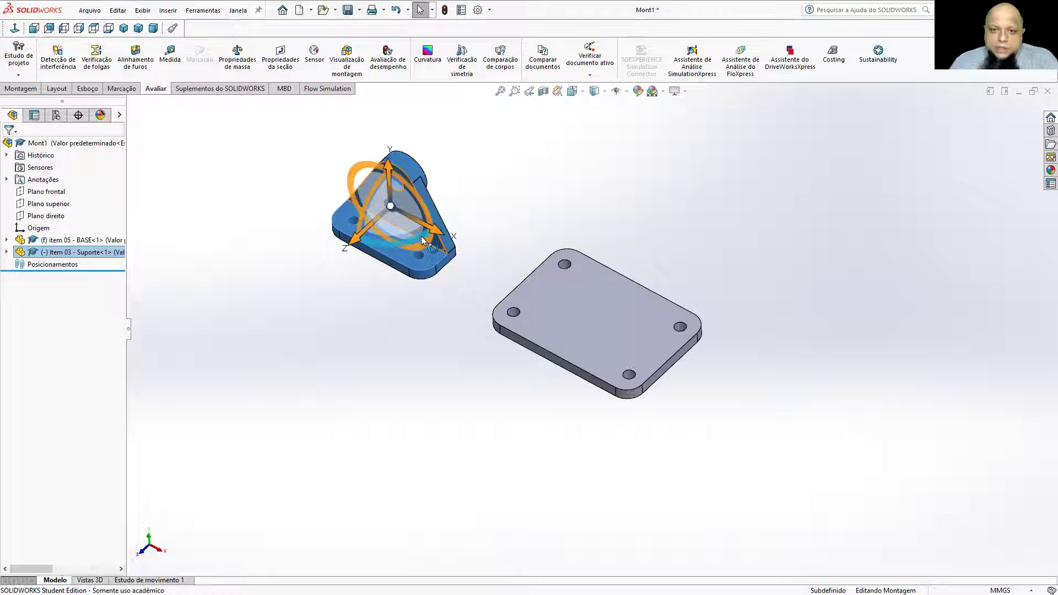
Step: Rotate the support with the triad until its row of flange holes runs parallel to the base plate's short edge
{"action": "left_click_drag", "start_coordinate": [422, 239], "coordinate": [379, 336]}
{"action": "middle_click_drag", "start_coordinate": [392, 326], "coordinate": [410, 193]}
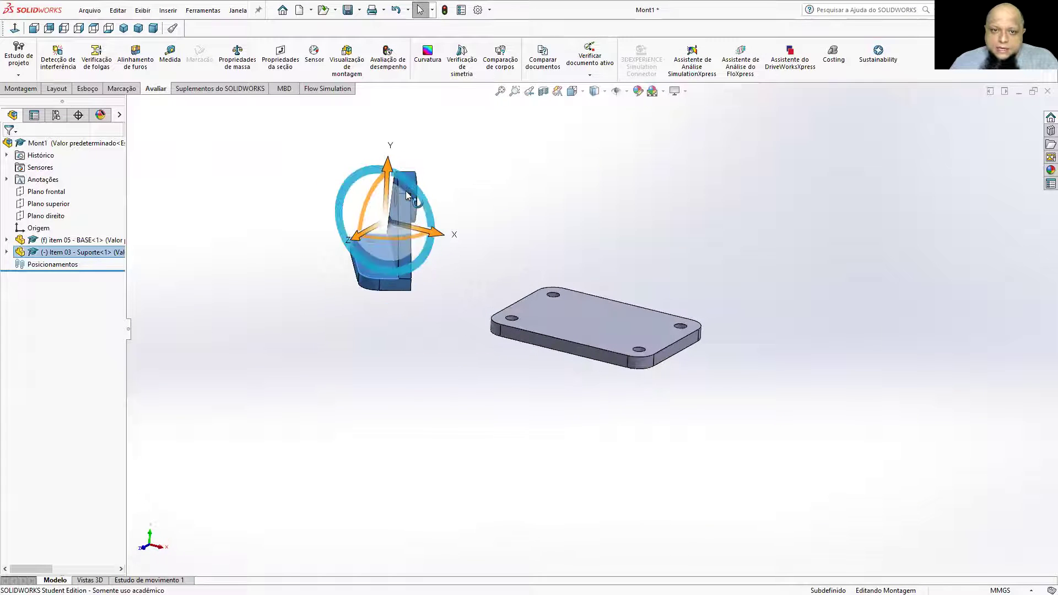
{"action": "left_click_drag", "start_coordinate": [410, 187], "coordinate": [438, 342]}
{"action": "middle_click_drag", "start_coordinate": [437, 342], "coordinate": [425, 491]}
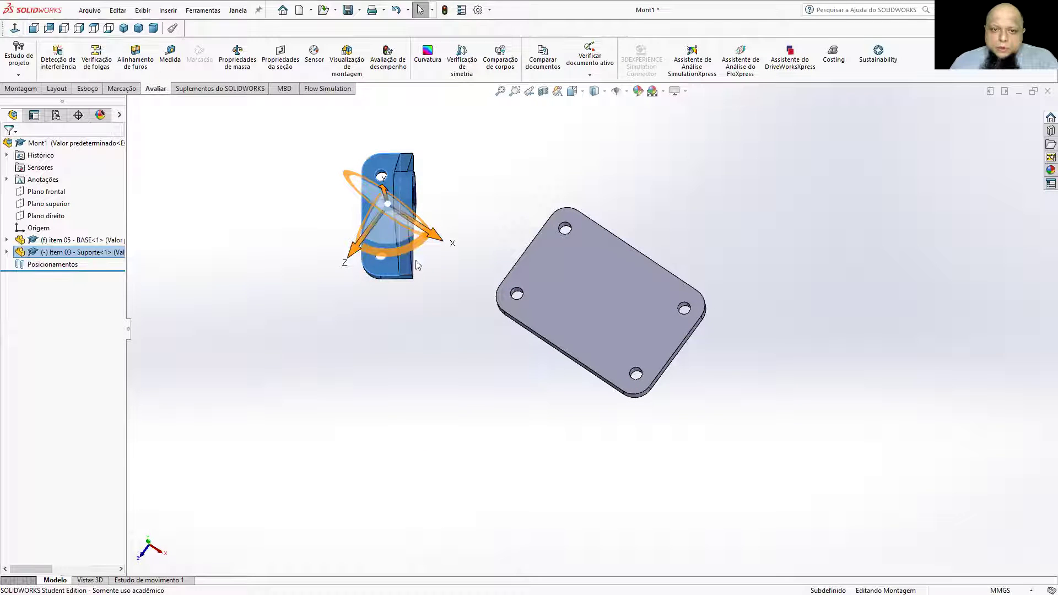
{"action": "left_click_drag", "start_coordinate": [401, 254], "coordinate": [386, 319]}
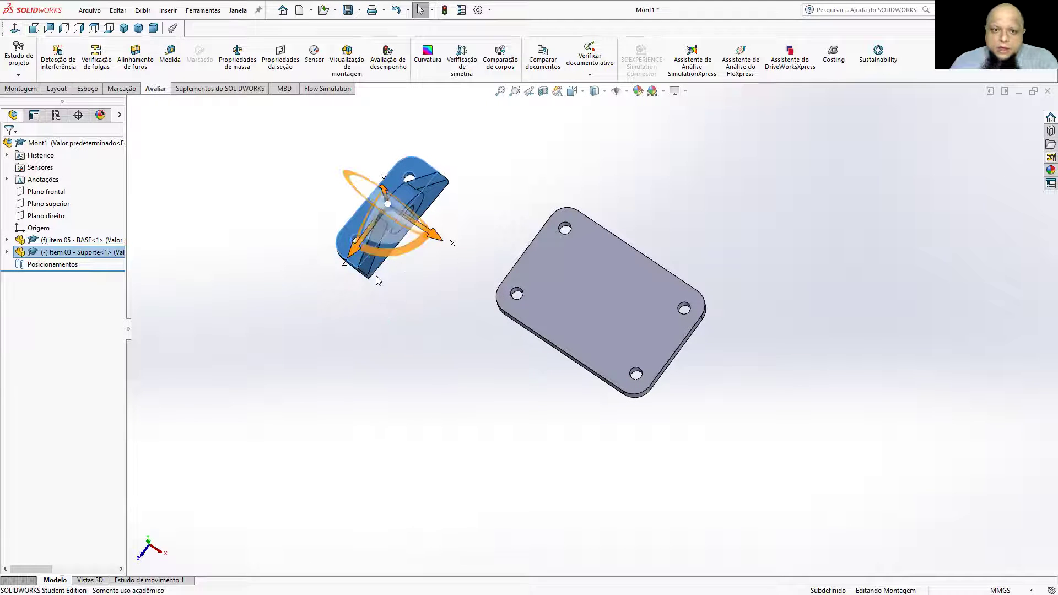
Step: Place the rotated support above the two holes at the base plate's short edge and dismiss the triad
{"action": "left_click_drag", "start_coordinate": [390, 236], "coordinate": [553, 281]}
{"action": "middle_click_drag", "start_coordinate": [560, 375], "coordinate": [623, 211]}
{"action": "key", "text": "Escape"}
{"action": "middle_click_drag", "start_coordinate": [580, 294], "coordinate": [544, 324]}
{"action": "middle_click_drag", "start_coordinate": [459, 278], "coordinate": [443, 265]}
Step: Add a concentric mate between the support's front flange hole and the matching corner hole of the base plate
{"action": "left_click", "coordinate": [22, 89]}
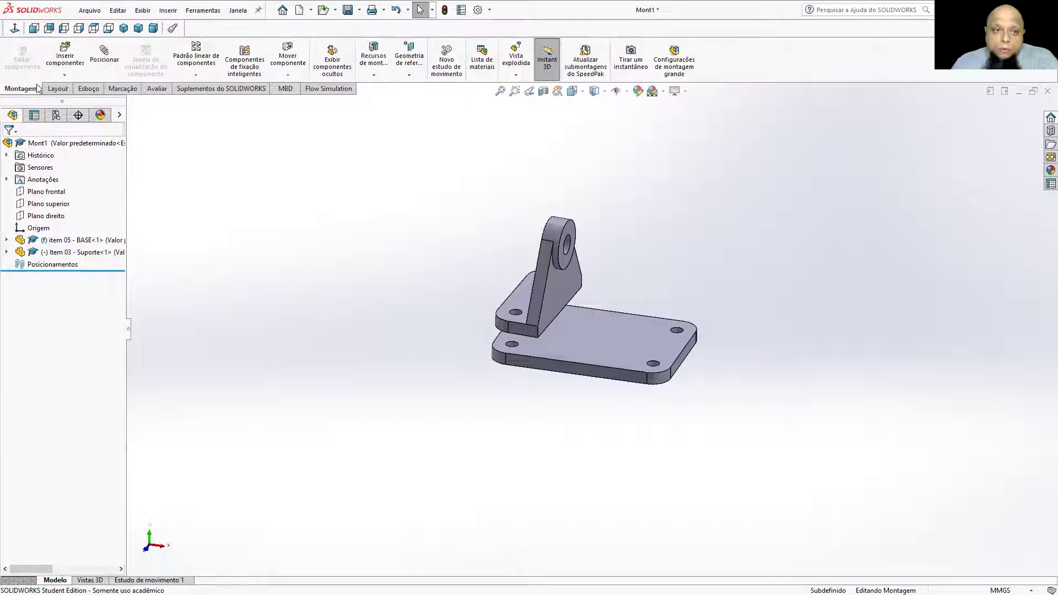
{"action": "left_click", "coordinate": [104, 62]}
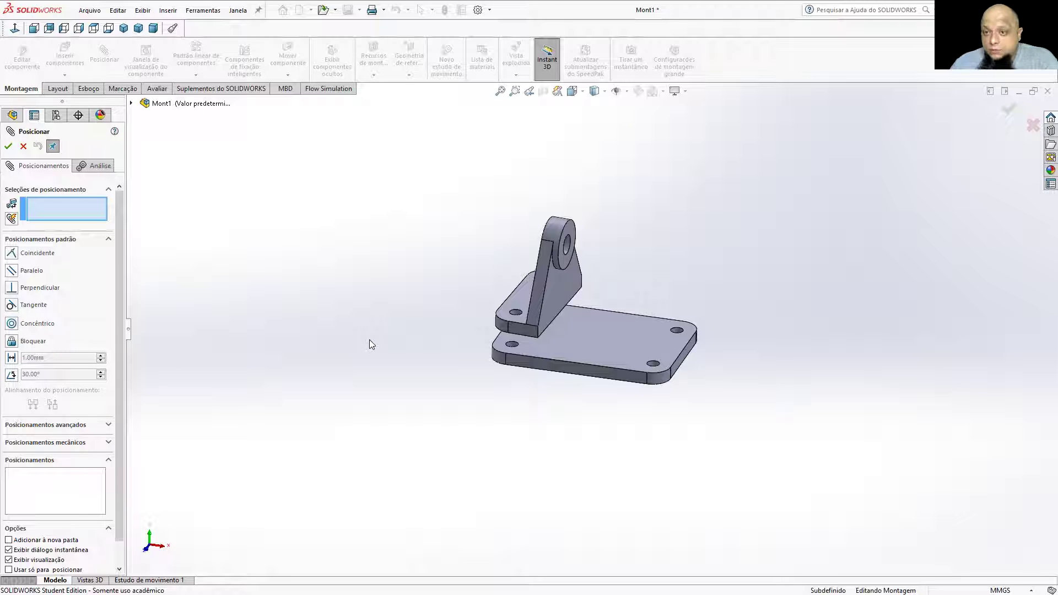
{"action": "scroll", "coordinate": [386, 325], "scroll_direction": "down", "scroll_amount": 4}
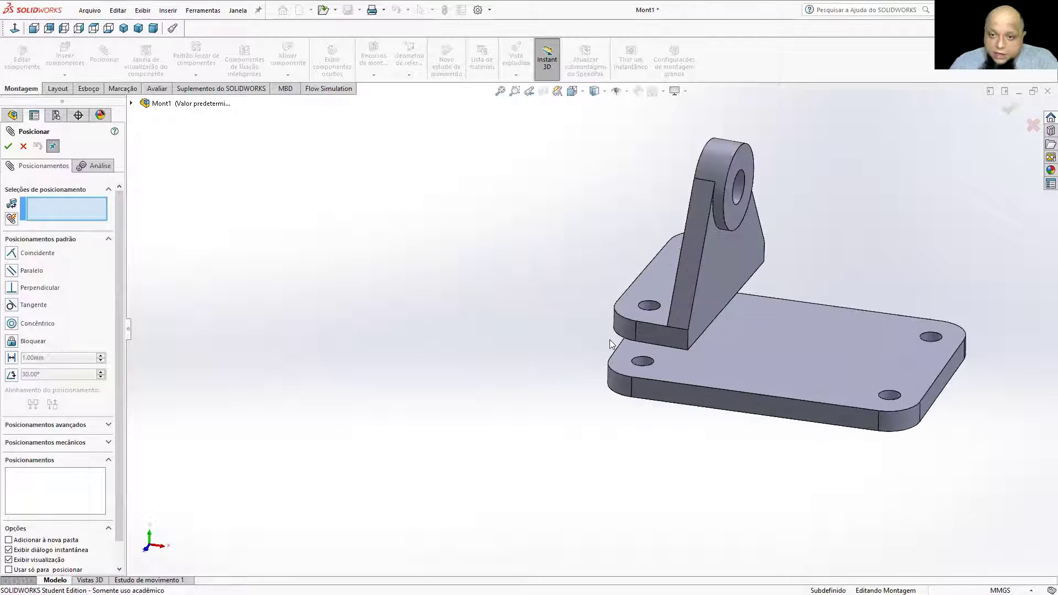
{"action": "left_click", "coordinate": [652, 306]}
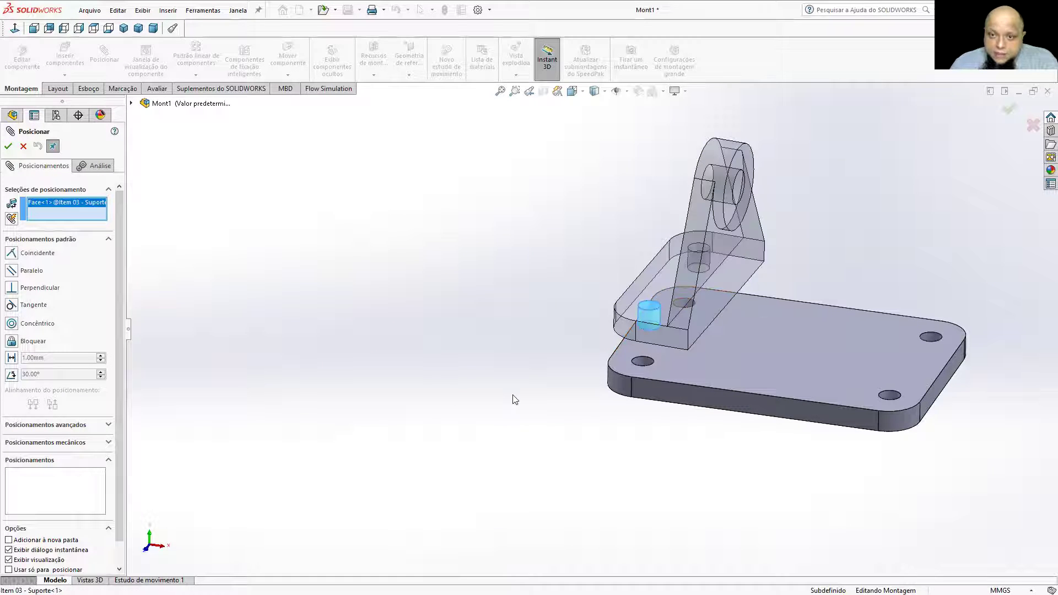
{"action": "left_click", "coordinate": [642, 362]}
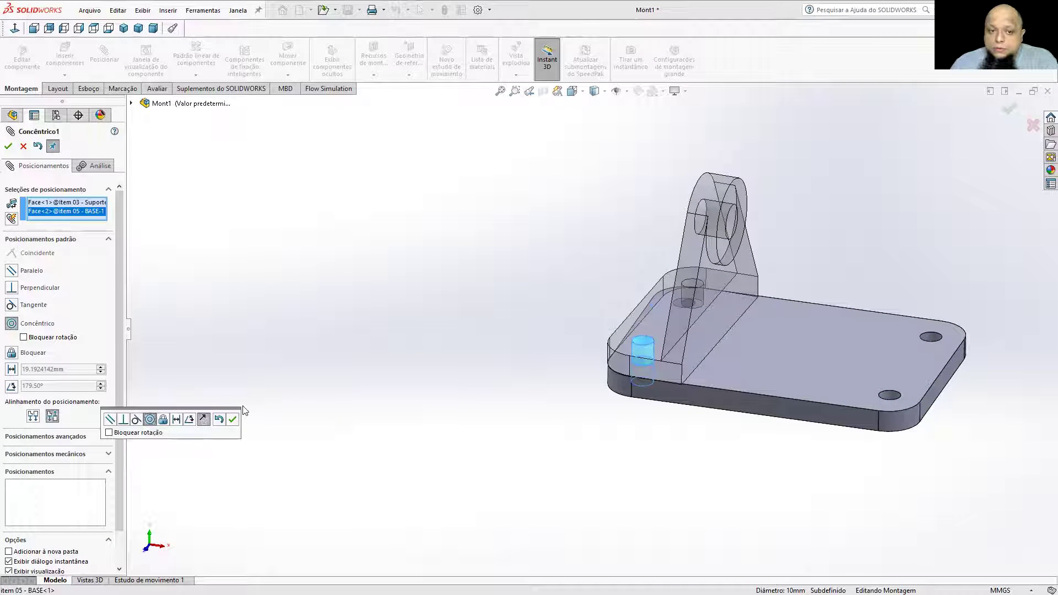
{"action": "left_click", "coordinate": [234, 420]}
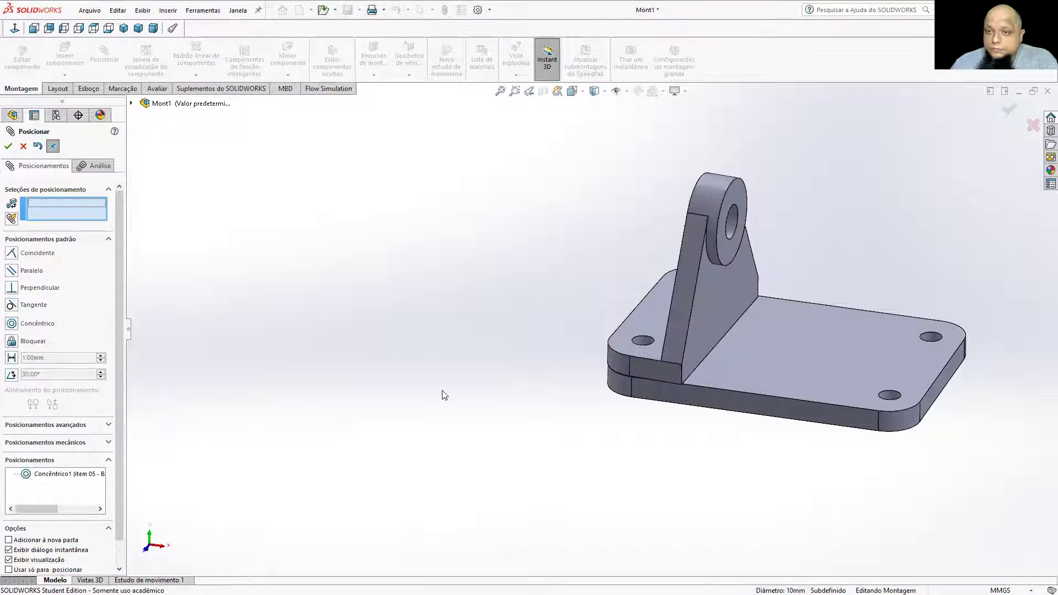
Step: Add a second concentric mate between the support's other flange hole and the base hole below it, and finish mating
{"action": "middle_click_drag", "start_coordinate": [439, 393], "coordinate": [620, 361]}
{"action": "left_click", "coordinate": [625, 355]}
{"action": "middle_click_drag", "start_coordinate": [474, 439], "coordinate": [585, 332]}
{"action": "left_click", "coordinate": [652, 311]}
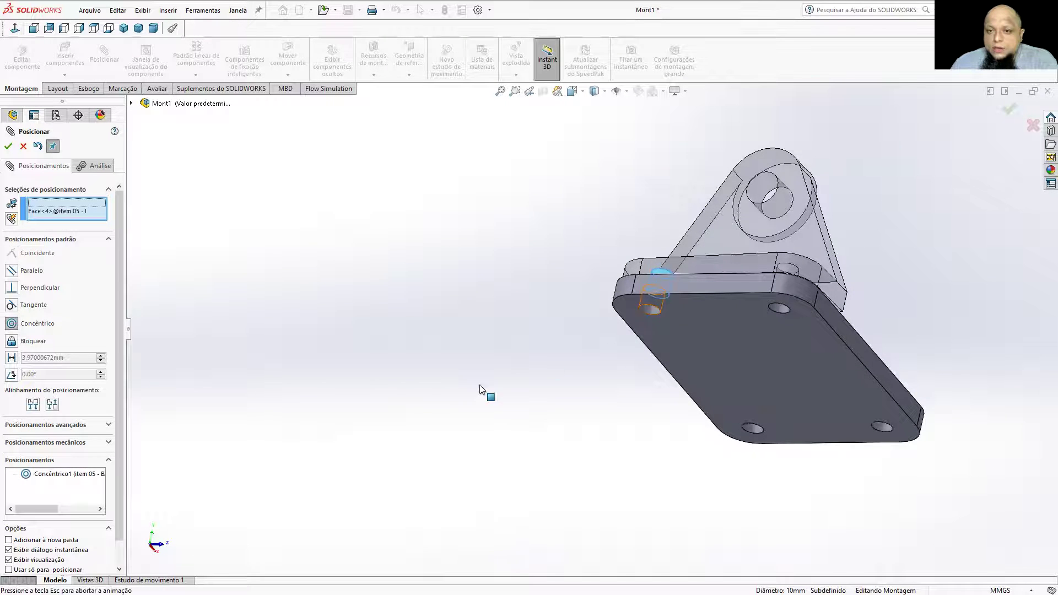
{"action": "left_click", "coordinate": [443, 409]}
{"action": "middle_click_drag", "start_coordinate": [533, 307], "coordinate": [398, 400]}
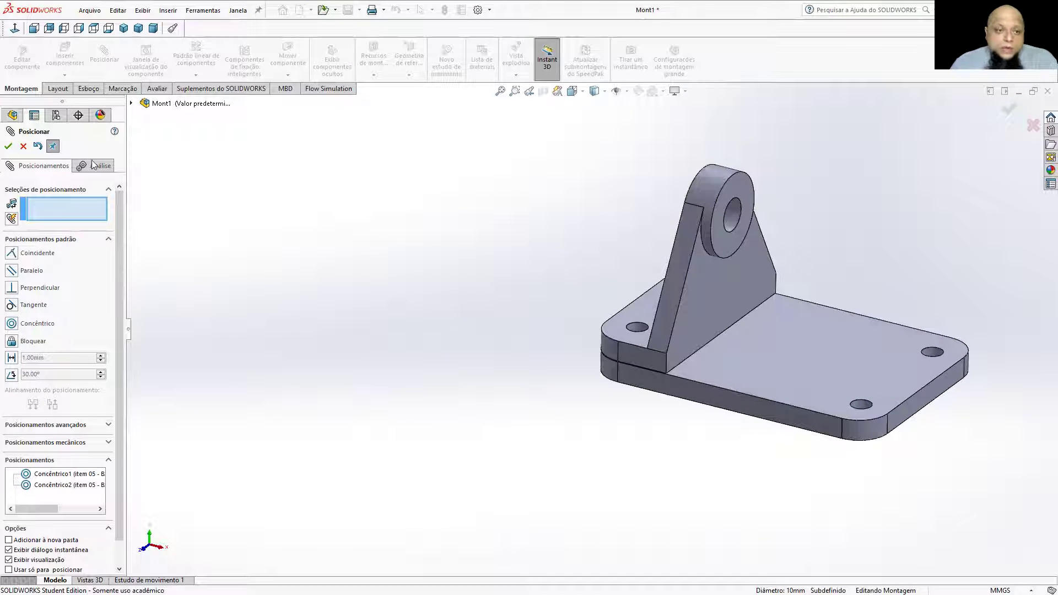
{"action": "left_click", "coordinate": [8, 147]}
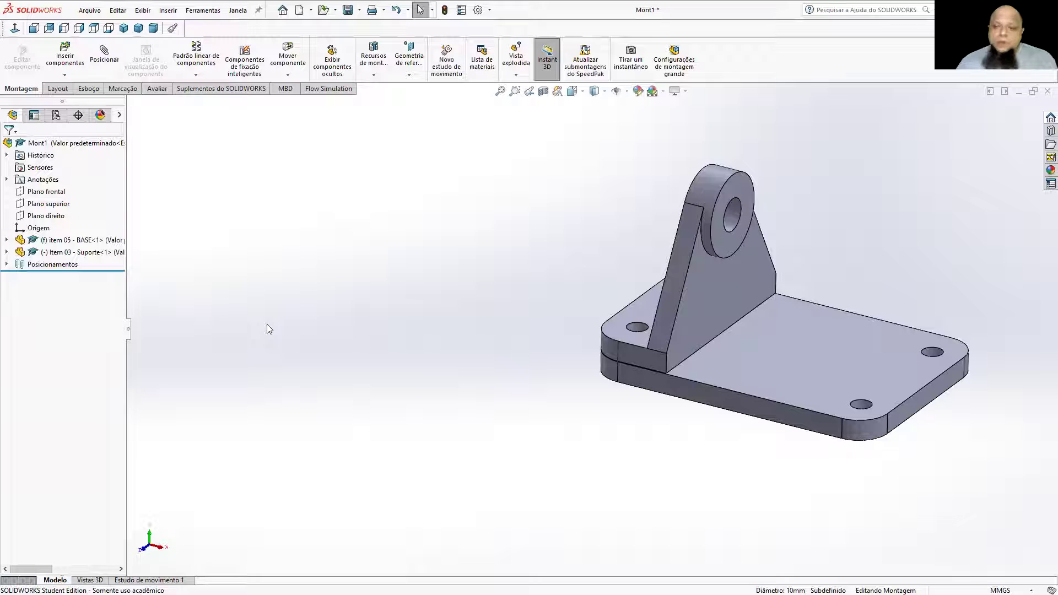
Step: Slide the support along its hole axes and set it down on the base plate by eye
{"action": "left_click", "coordinate": [700, 282]}
{"action": "left_click_drag", "start_coordinate": [701, 283], "coordinate": [756, 283]}
{"action": "key", "text": "Escape"}
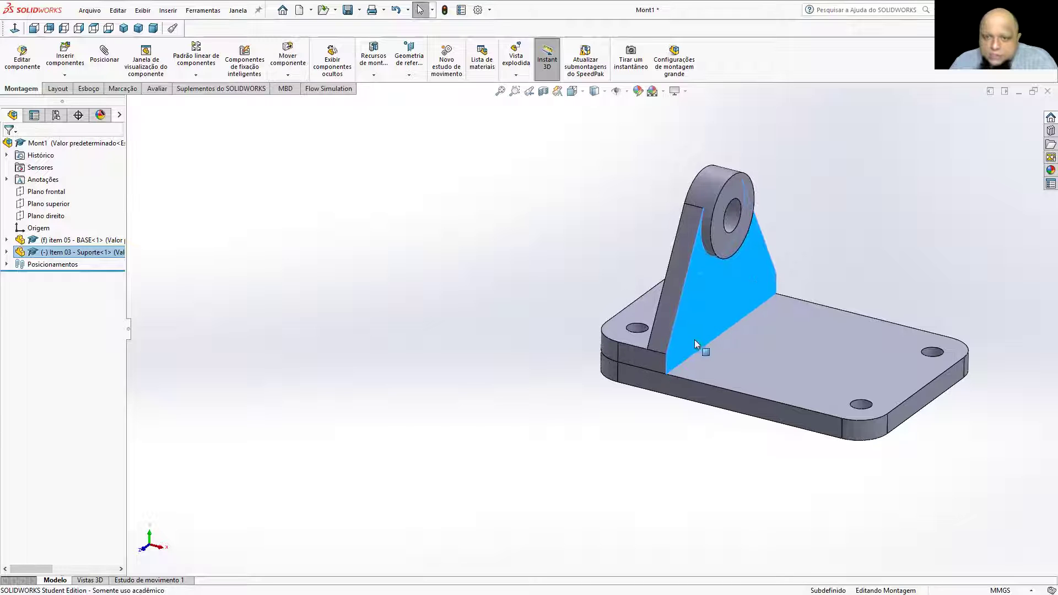
{"action": "left_click", "coordinate": [654, 430]}
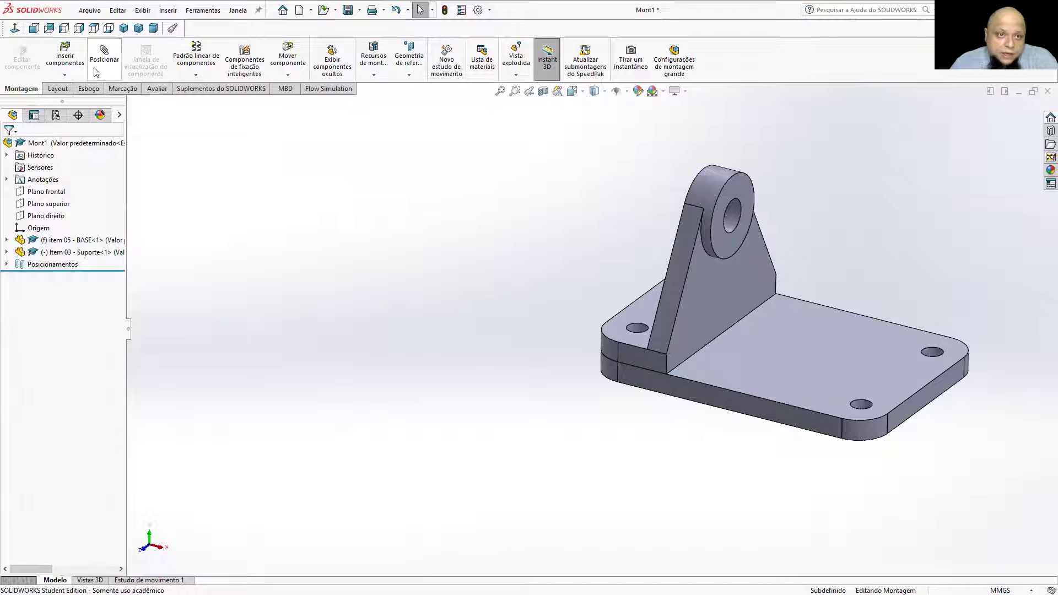
Step: Run an interference detection on the assembly, inspect the contact zone between support and base up close, and close the check
{"action": "left_click", "coordinate": [156, 88]}
{"action": "left_click", "coordinate": [58, 58]}
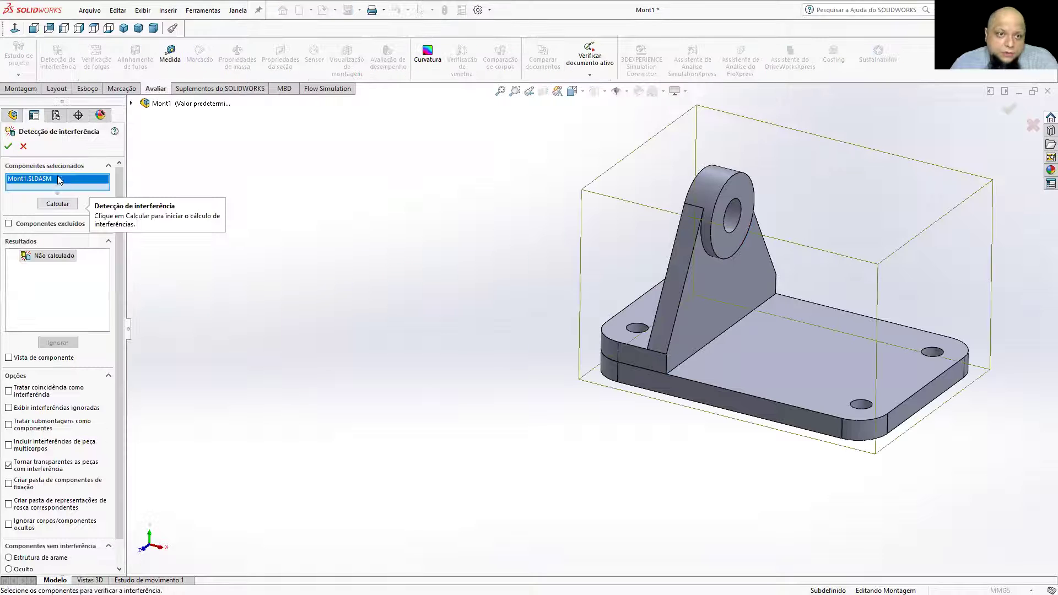
{"action": "left_click", "coordinate": [57, 204]}
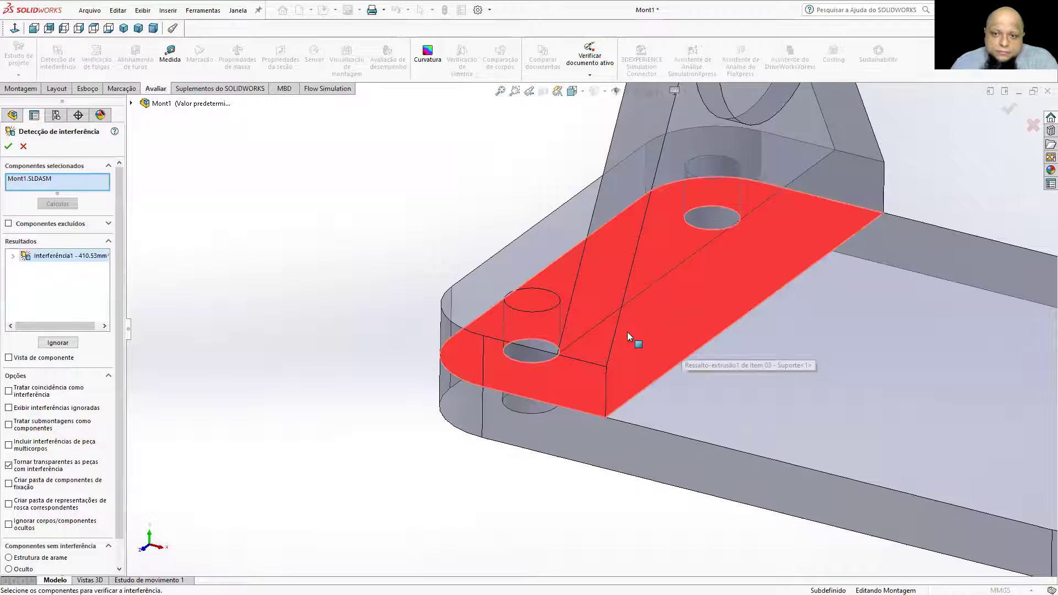
{"action": "middle_click_drag", "start_coordinate": [592, 329], "coordinate": [604, 263]}
{"action": "scroll", "coordinate": [609, 487], "scroll_direction": "down", "scroll_amount": 9}
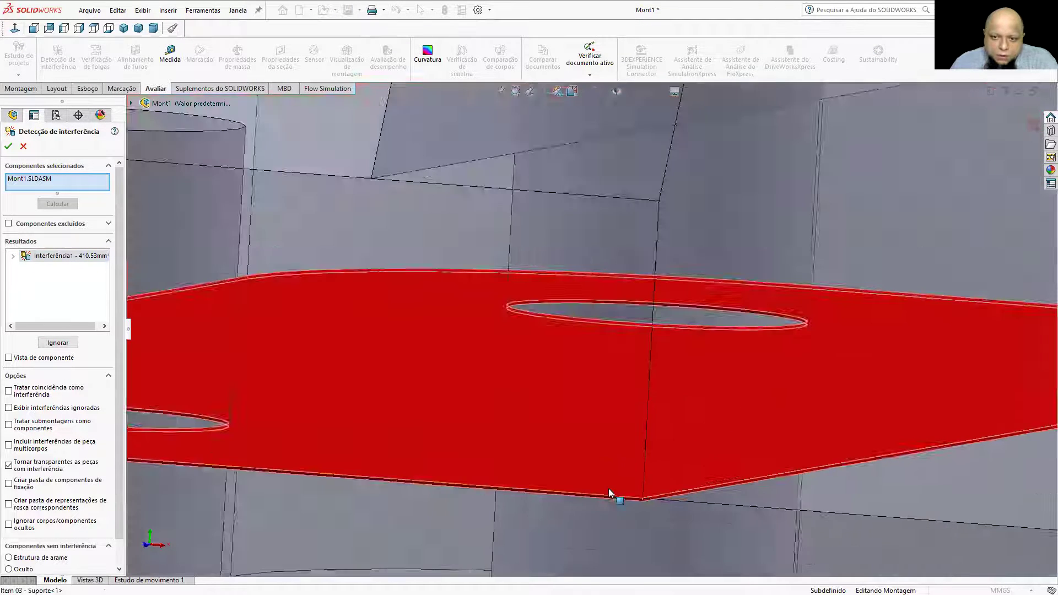
{"action": "scroll", "coordinate": [723, 368], "scroll_direction": "up", "scroll_amount": 5}
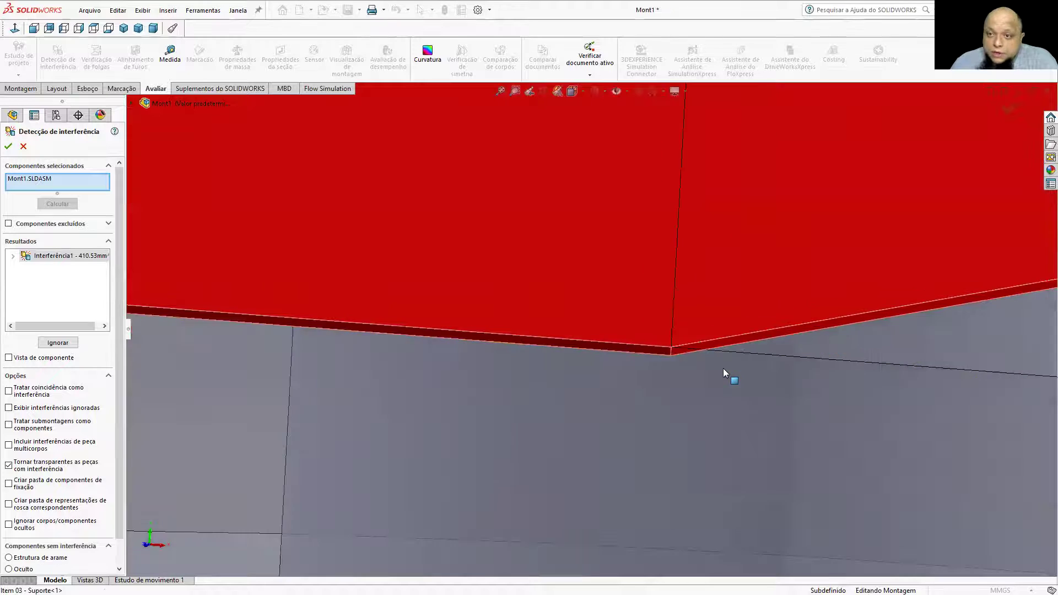
{"action": "scroll", "coordinate": [723, 368], "scroll_direction": "up", "scroll_amount": 5}
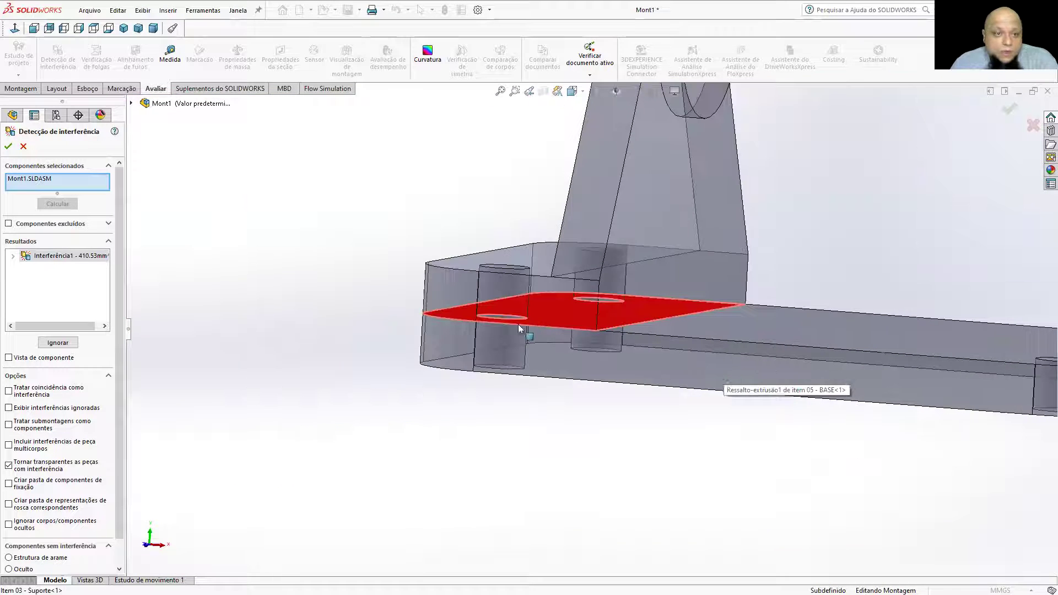
{"action": "left_click", "coordinate": [8, 146]}
Step: Lift the support off the base and mate its underside coincident with the base plate's upper face
{"action": "scroll", "coordinate": [307, 283], "scroll_direction": "up", "scroll_amount": 5}
{"action": "middle_click_drag", "start_coordinate": [343, 291], "coordinate": [315, 331]}
{"action": "left_click_drag", "start_coordinate": [614, 275], "coordinate": [362, 208]}
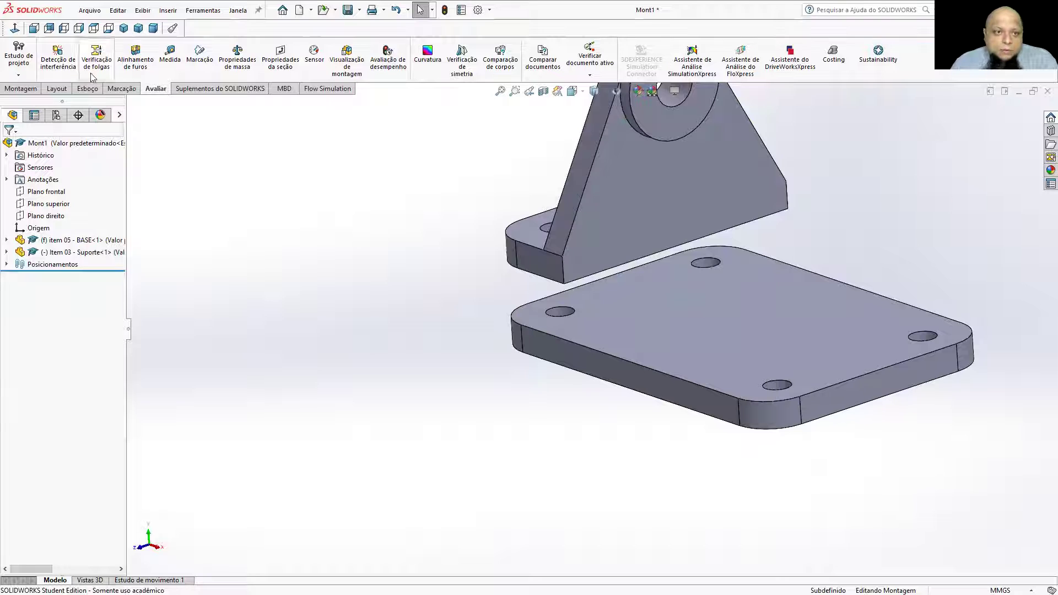
{"action": "left_click", "coordinate": [21, 88]}
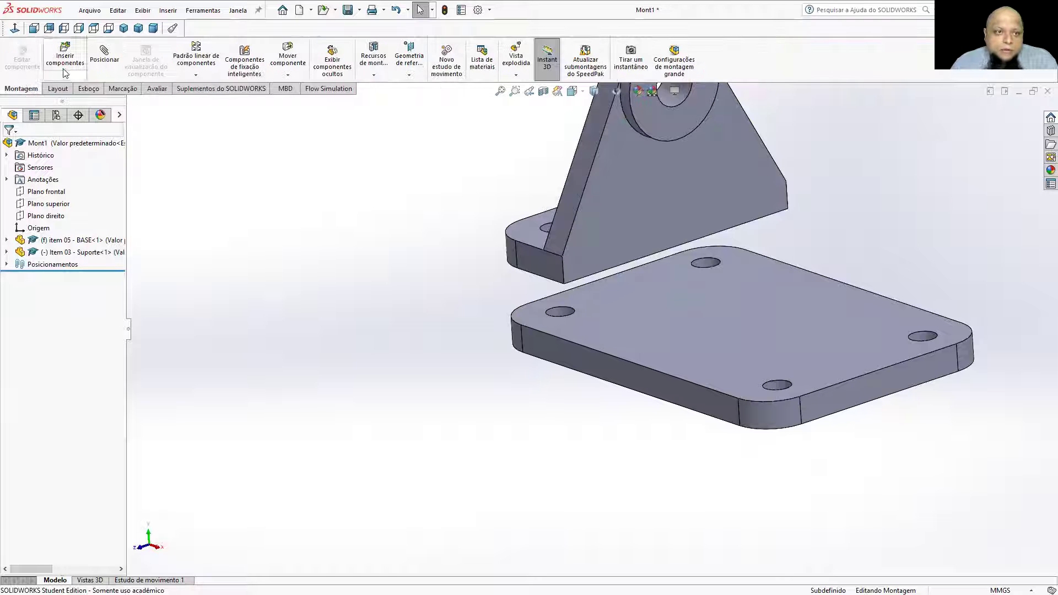
{"action": "left_click", "coordinate": [94, 64]}
{"action": "left_click", "coordinate": [589, 293]}
{"action": "middle_click_drag", "start_coordinate": [404, 289], "coordinate": [476, 232]}
{"action": "left_click", "coordinate": [577, 290]}
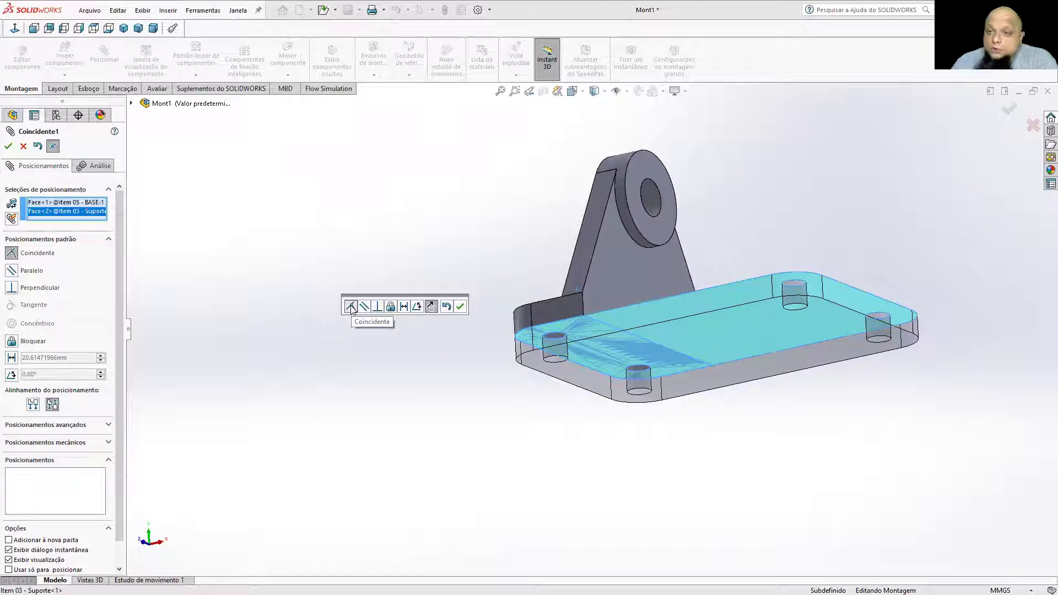
{"action": "left_click", "coordinate": [460, 307]}
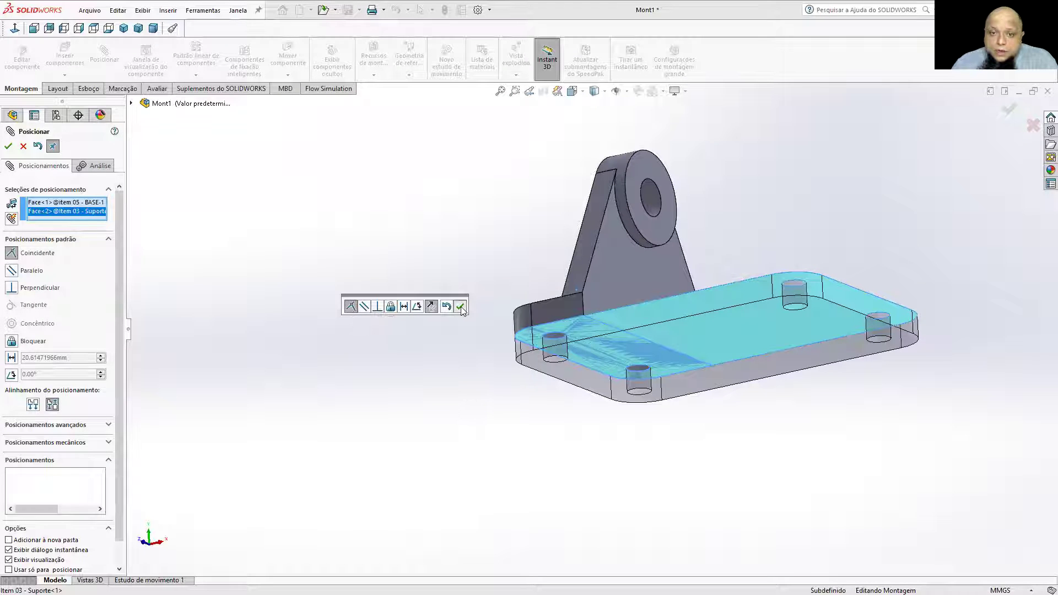
{"action": "middle_click_drag", "start_coordinate": [502, 259], "coordinate": [442, 357]}
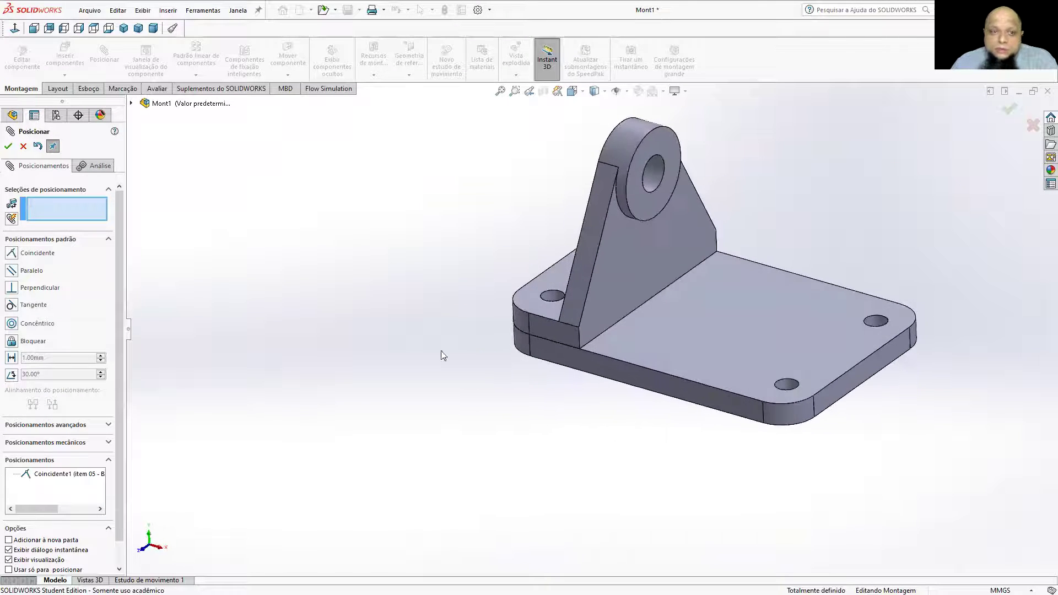
{"action": "left_click", "coordinate": [8, 146]}
Step: Try to drag the mated support to check whether it has any freedom left, and clear the selection
{"action": "left_click_drag", "start_coordinate": [584, 282], "coordinate": [598, 300]}
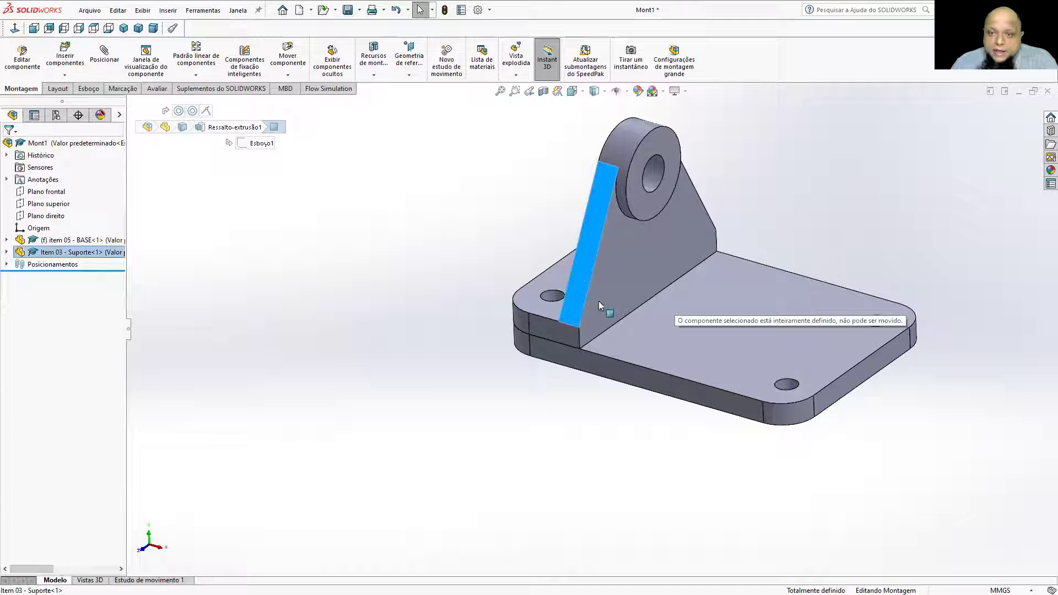
{"action": "left_click_drag", "start_coordinate": [597, 214], "coordinate": [389, 317]}
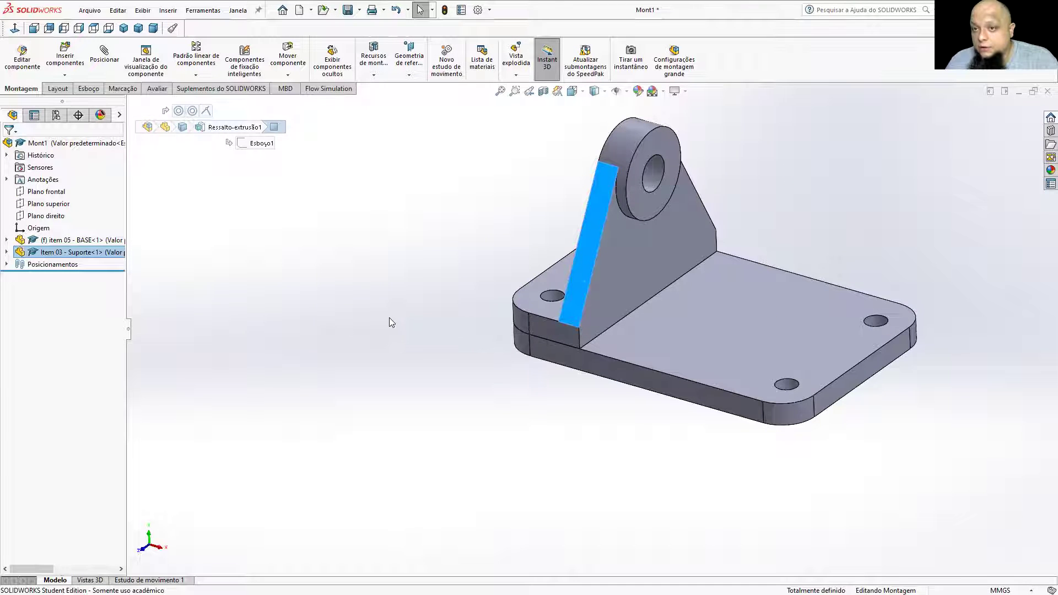
{"action": "left_click", "coordinate": [389, 317]}
Step: Insert two copies of Item 04 - PINO into the assembly, placing them freely beside the support
{"action": "middle_click_drag", "start_coordinate": [502, 317], "coordinate": [580, 279]}
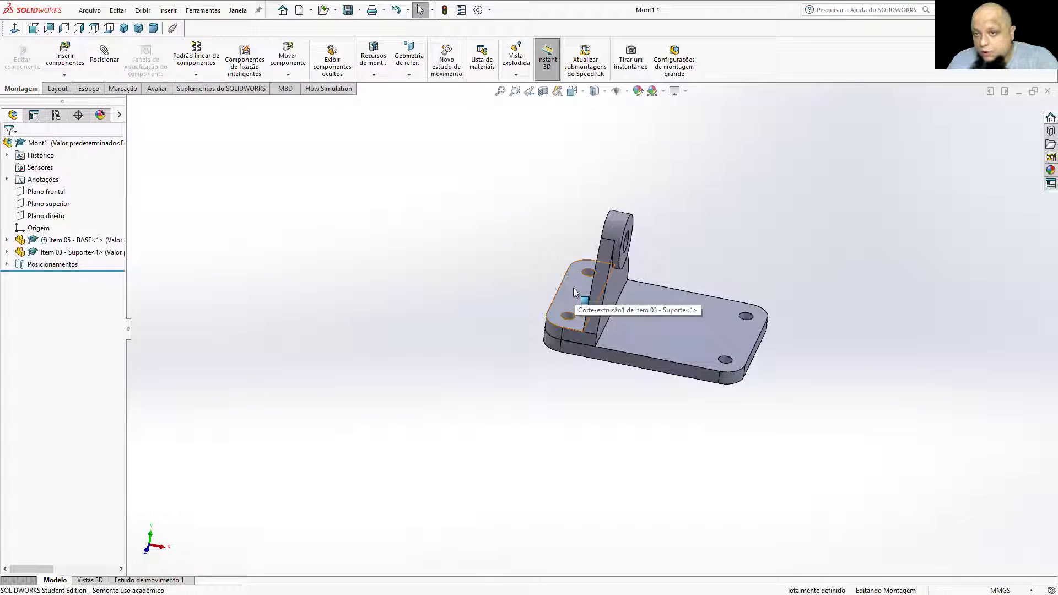
{"action": "middle_click_drag", "start_coordinate": [598, 313], "coordinate": [577, 321]}
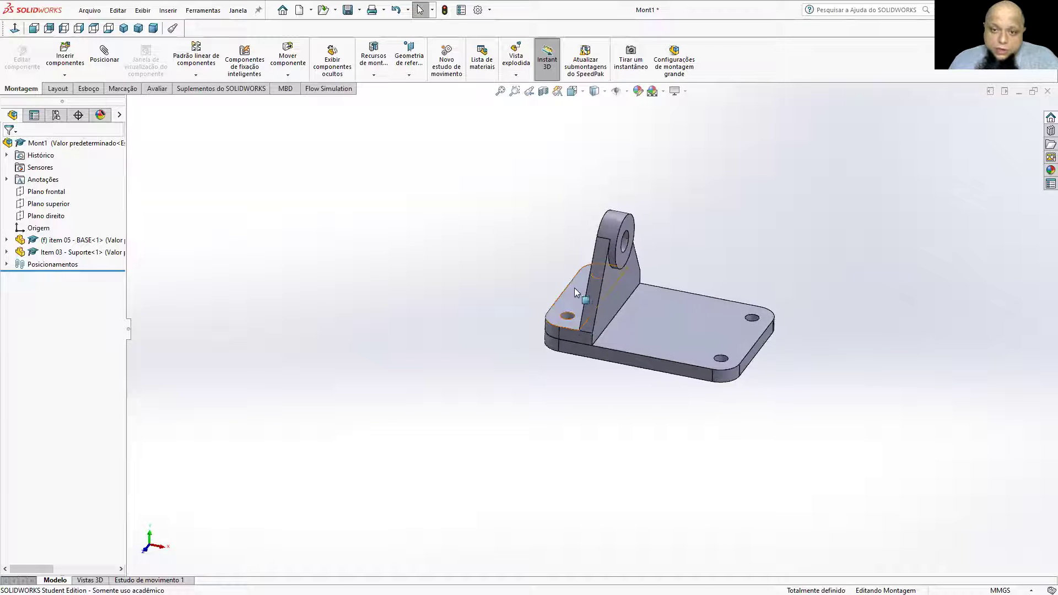
{"action": "scroll", "coordinate": [573, 314], "scroll_direction": "down", "scroll_amount": 3}
{"action": "middle_click_drag", "start_coordinate": [515, 352], "coordinate": [507, 379]}
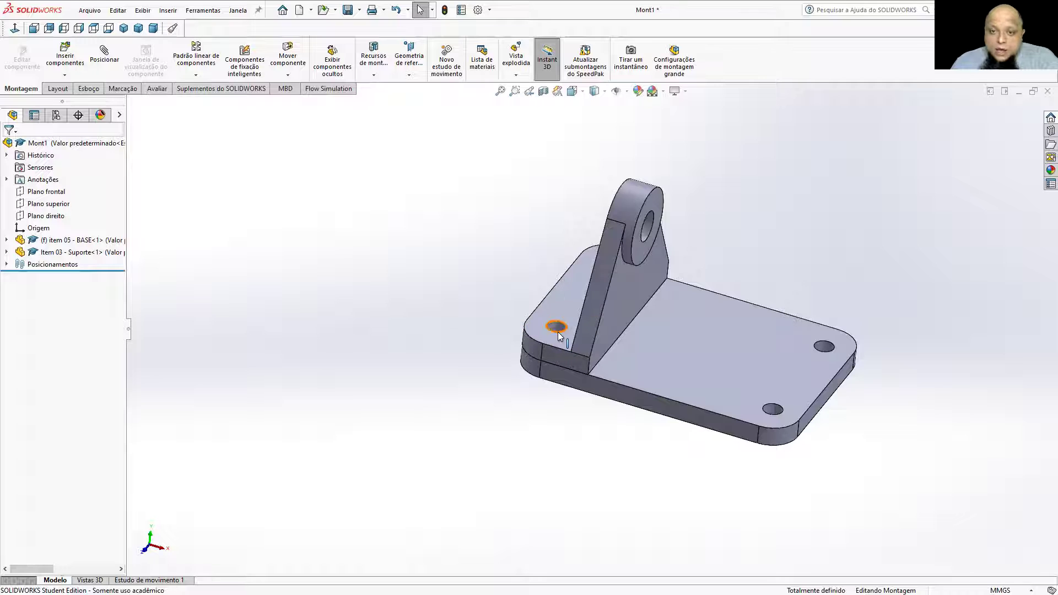
{"action": "middle_click_drag", "start_coordinate": [576, 276], "coordinate": [421, 256]}
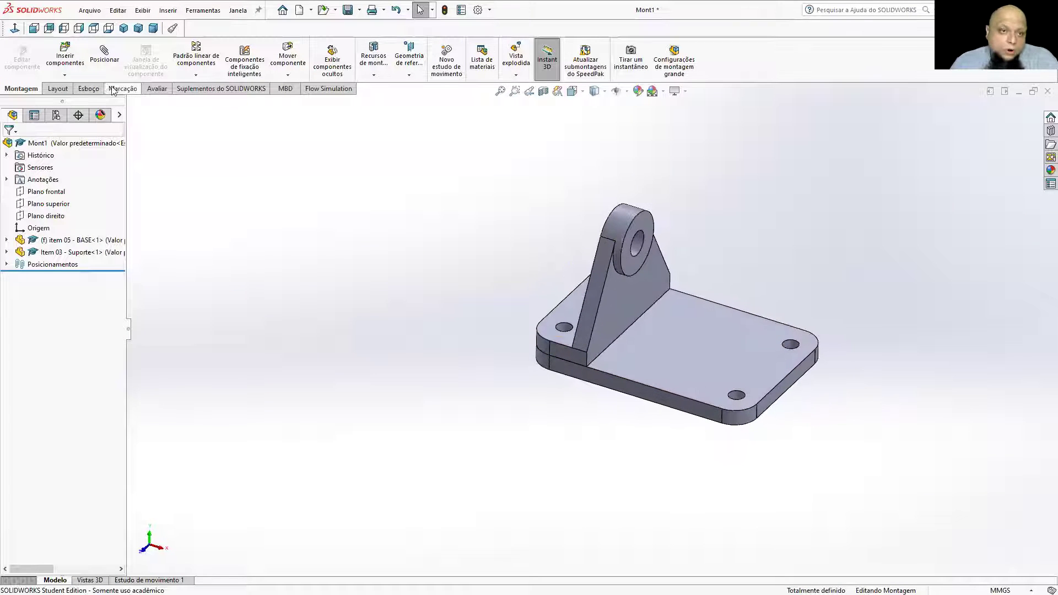
{"action": "left_click", "coordinate": [65, 55]}
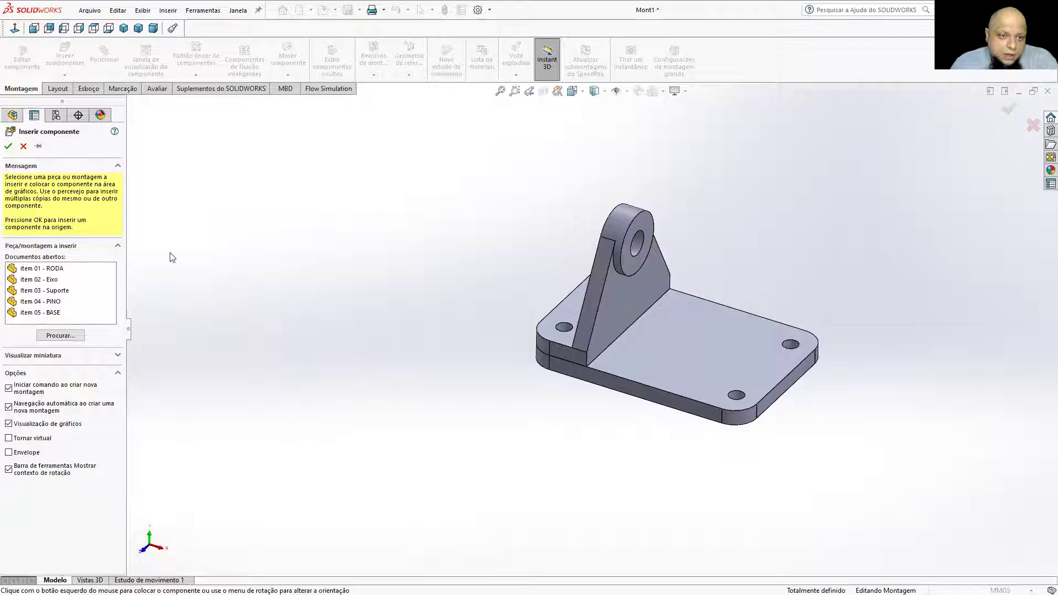
{"action": "left_click", "coordinate": [40, 302]}
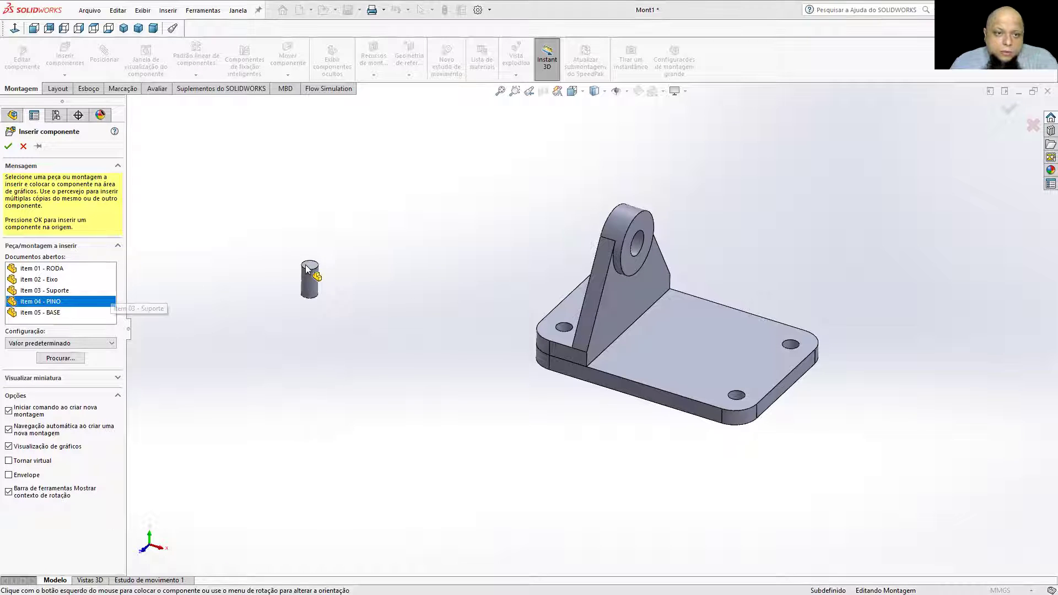
{"action": "left_click", "coordinate": [39, 147]}
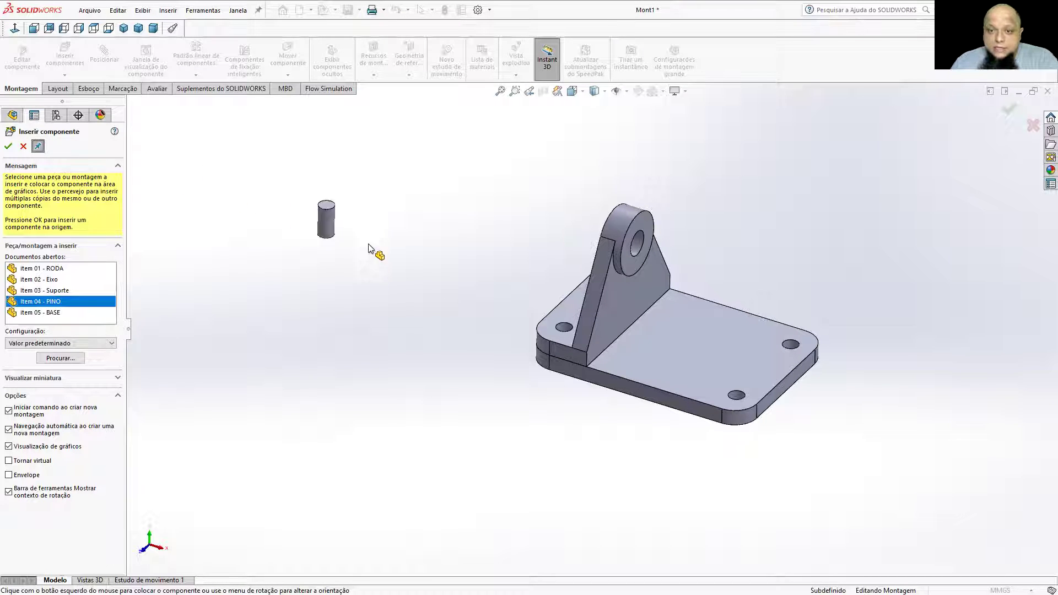
{"action": "left_click", "coordinate": [500, 298]}
{"action": "left_click", "coordinate": [539, 258]}
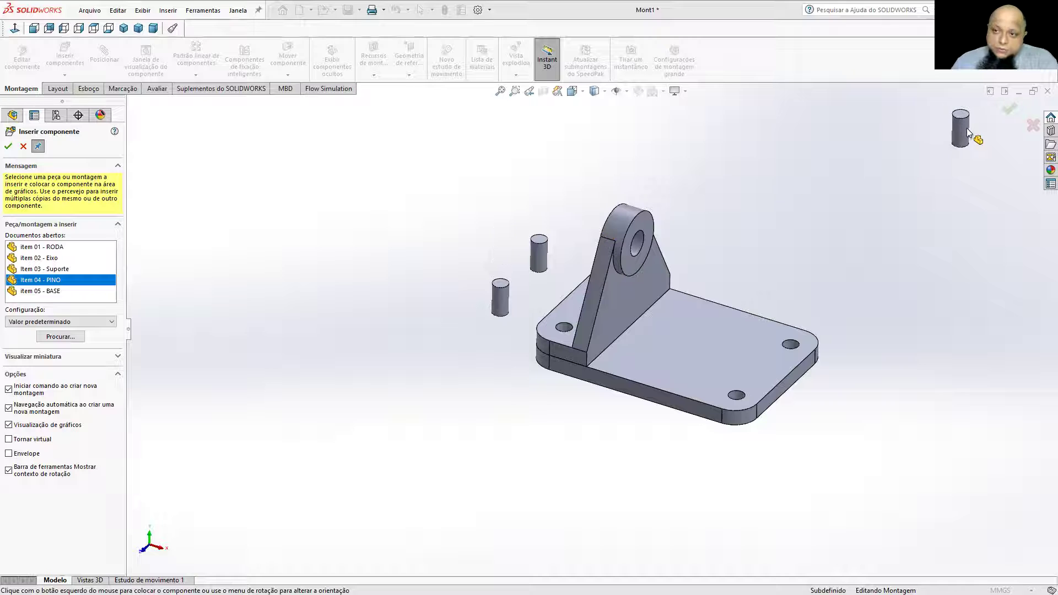
{"action": "left_click", "coordinate": [1010, 109]}
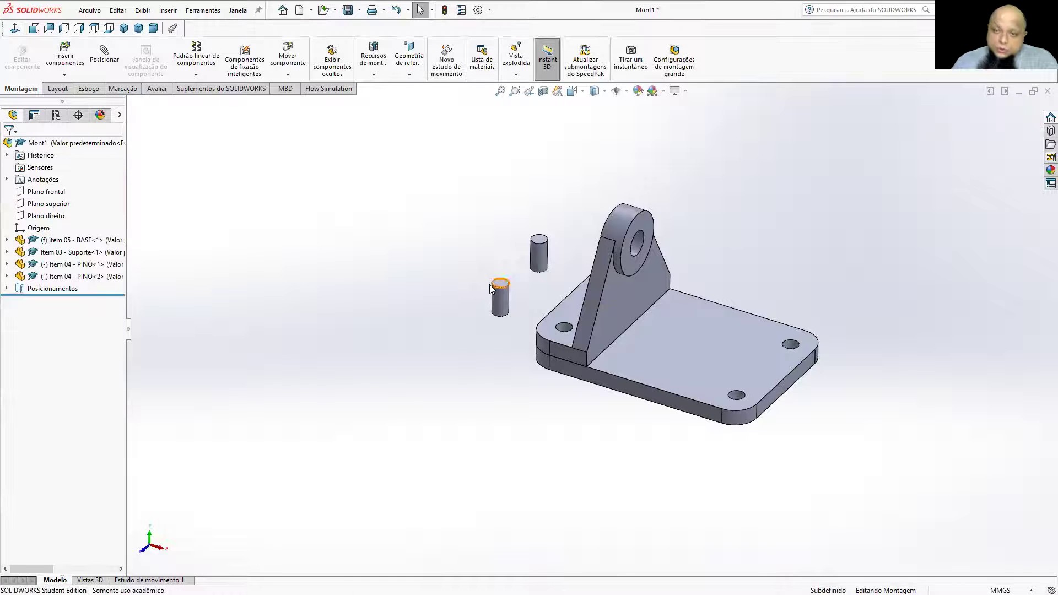
Step: Mate the cylindrical face of the farther pin concentric with the rear hole in the support's flange
{"action": "middle_click_drag", "start_coordinate": [491, 276], "coordinate": [514, 279]}
{"action": "left_click_drag", "start_coordinate": [543, 271], "coordinate": [518, 239]}
{"action": "left_click", "coordinate": [472, 232]}
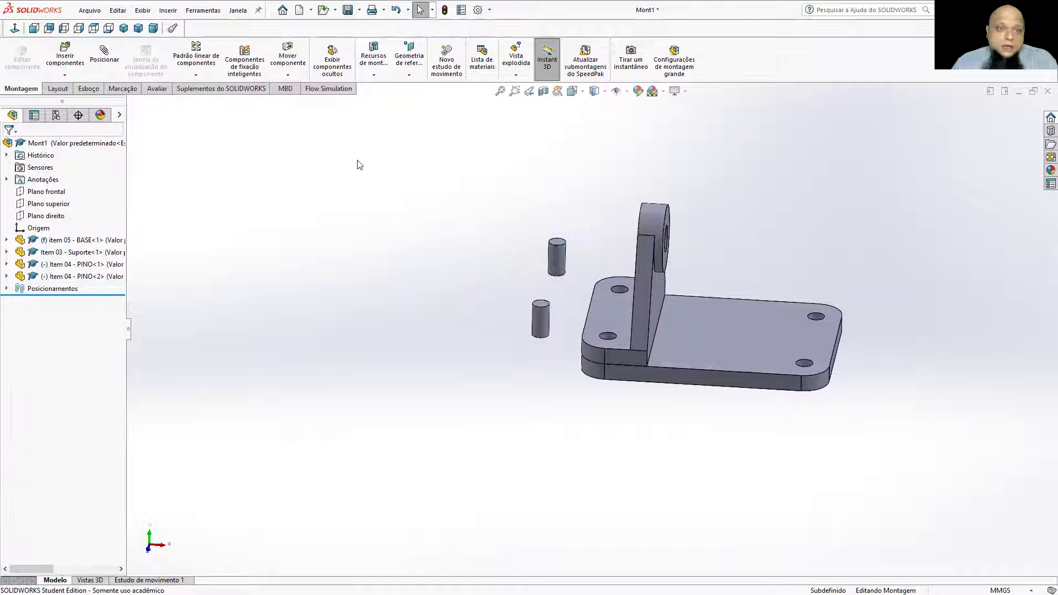
{"action": "left_click", "coordinate": [105, 57]}
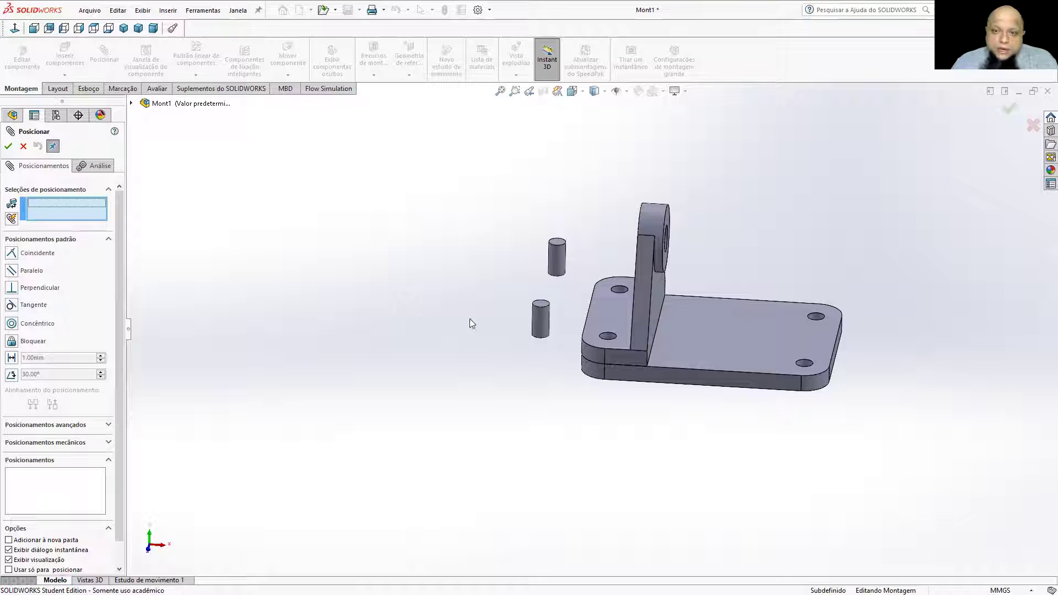
{"action": "scroll", "coordinate": [612, 316], "scroll_direction": "down", "scroll_amount": 2}
{"action": "left_click", "coordinate": [530, 245]}
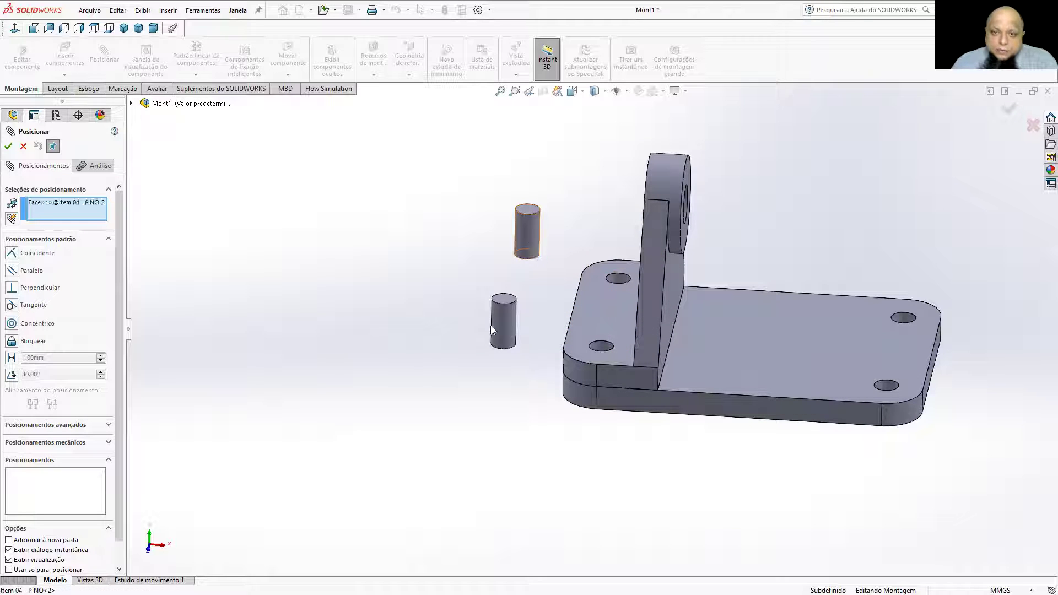
{"action": "left_click", "coordinate": [621, 280]}
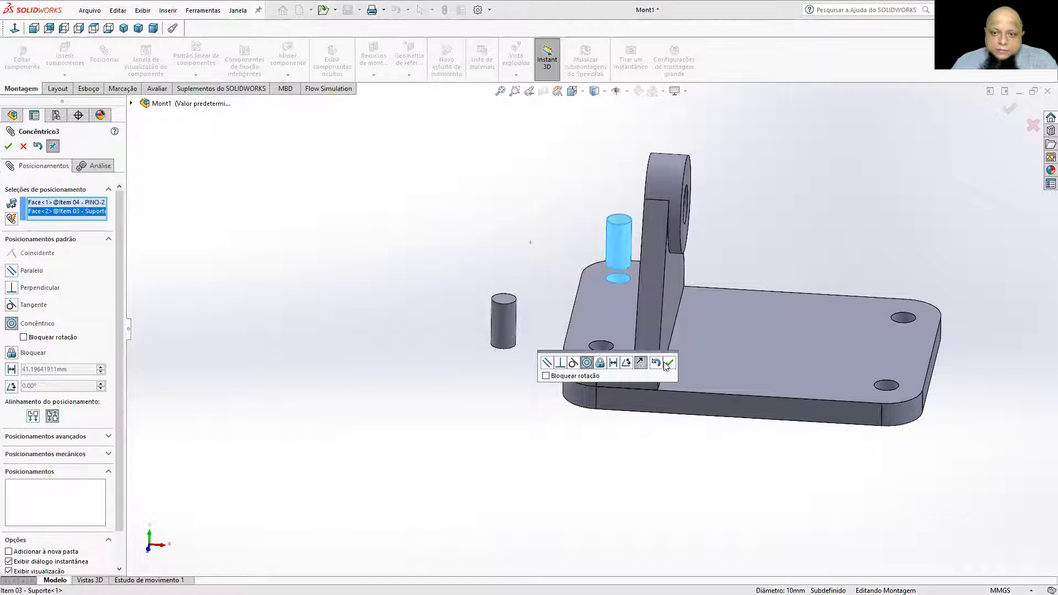
{"action": "left_click", "coordinate": [669, 363]}
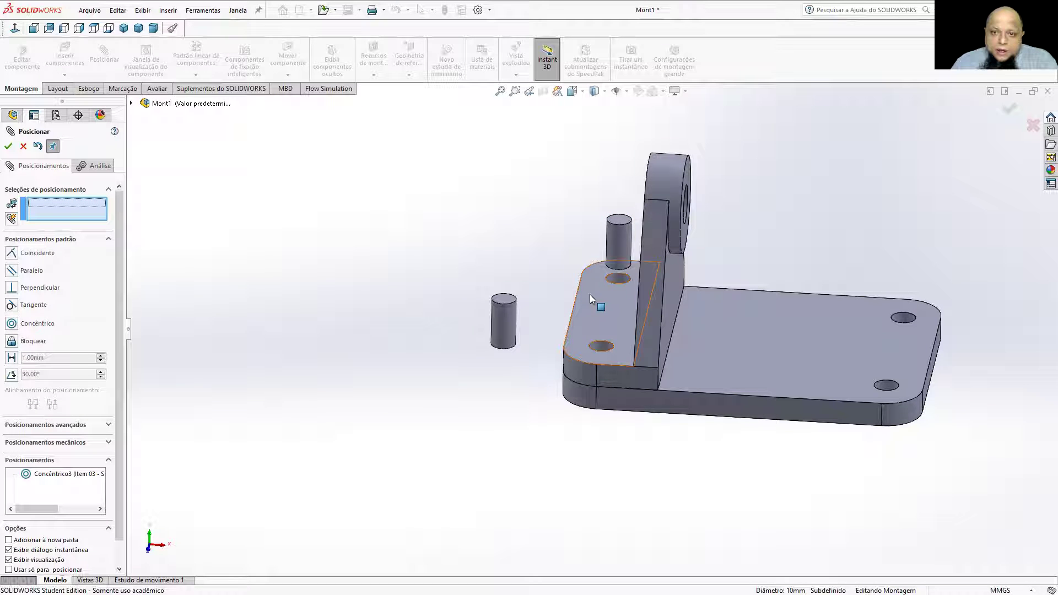
Step: Mate the rear pin's top face coincident with the upper face of the support's flange
{"action": "left_click", "coordinate": [617, 221]}
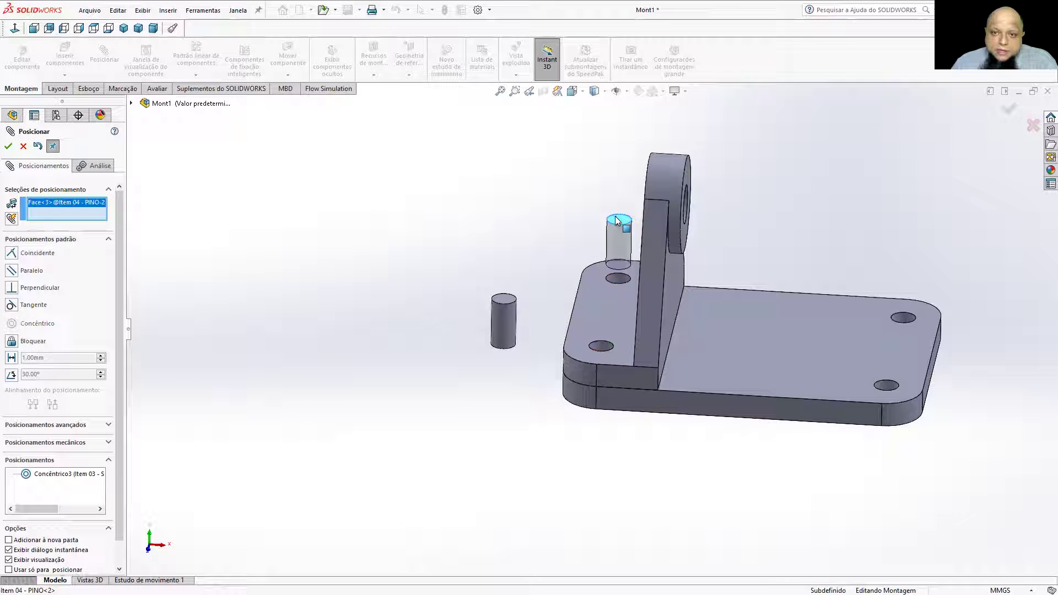
{"action": "left_click", "coordinate": [592, 273]}
{"action": "left_click", "coordinate": [473, 240]}
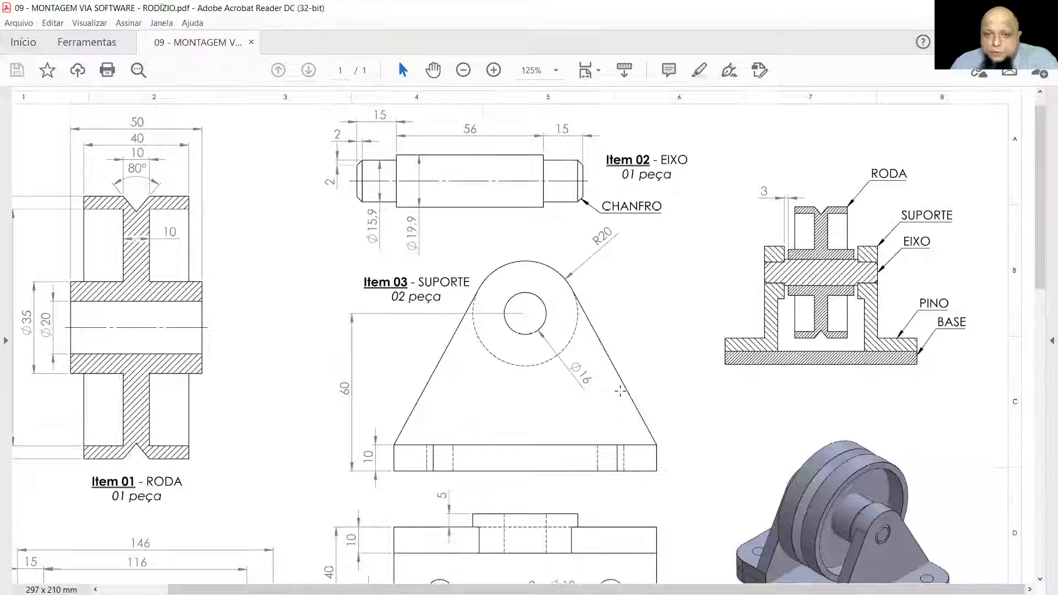
Step: Check the pin, support and base details in the PDF drawing in Adobe Acrobat Reader, and return to SOLIDWORKS
{"action": "scroll", "coordinate": [621, 391], "scroll_direction": "down", "scroll_amount": 5}
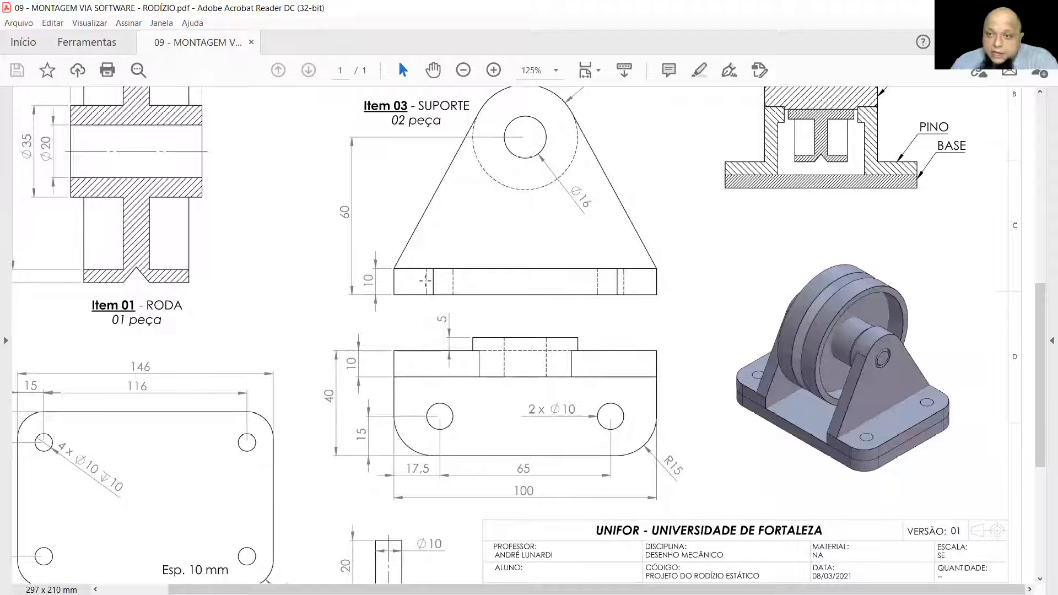
{"action": "scroll", "coordinate": [146, 311], "scroll_direction": "down", "scroll_amount": 3}
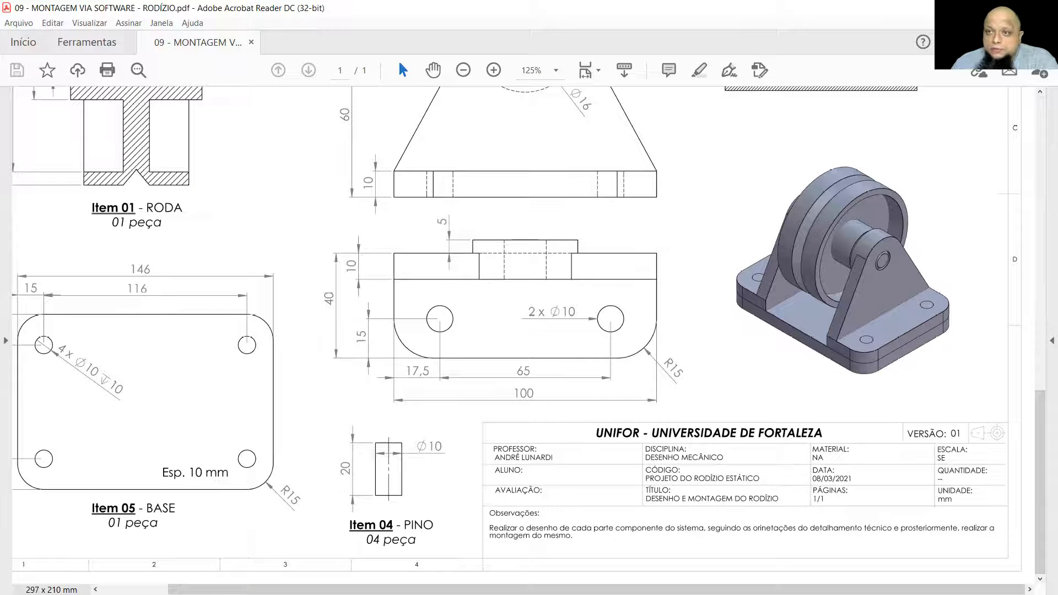
{"action": "key", "text": "alt+Tab"}
Step: Mate the remaining loose pin concentric with the front hole in the support's flange
{"action": "scroll", "coordinate": [518, 270], "scroll_direction": "up", "scroll_amount": 1}
{"action": "mouse_move", "coordinate": [518, 270]}
{"action": "middle_mouse_down"}
{"action": "mouse_move", "coordinate": [482, 264]}
{"action": "mouse_move", "coordinate": [498, 271]}
{"action": "middle_mouse_up"}
{"action": "scroll", "coordinate": [479, 236], "scroll_direction": "up", "scroll_amount": 1}
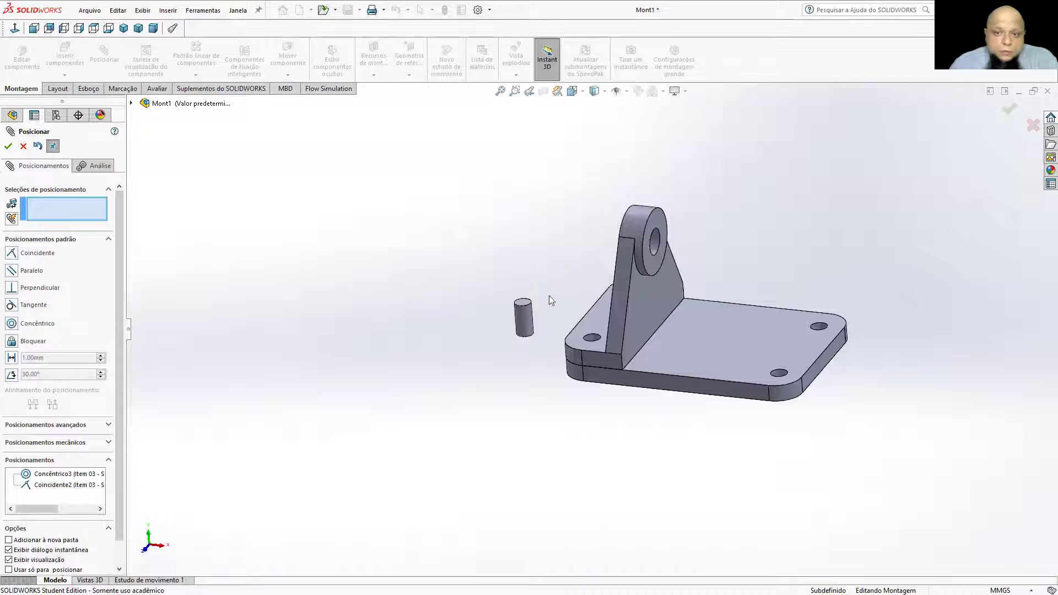
{"action": "scroll", "coordinate": [549, 301], "scroll_direction": "down", "scroll_amount": 3}
{"action": "left_click", "coordinate": [596, 346]}
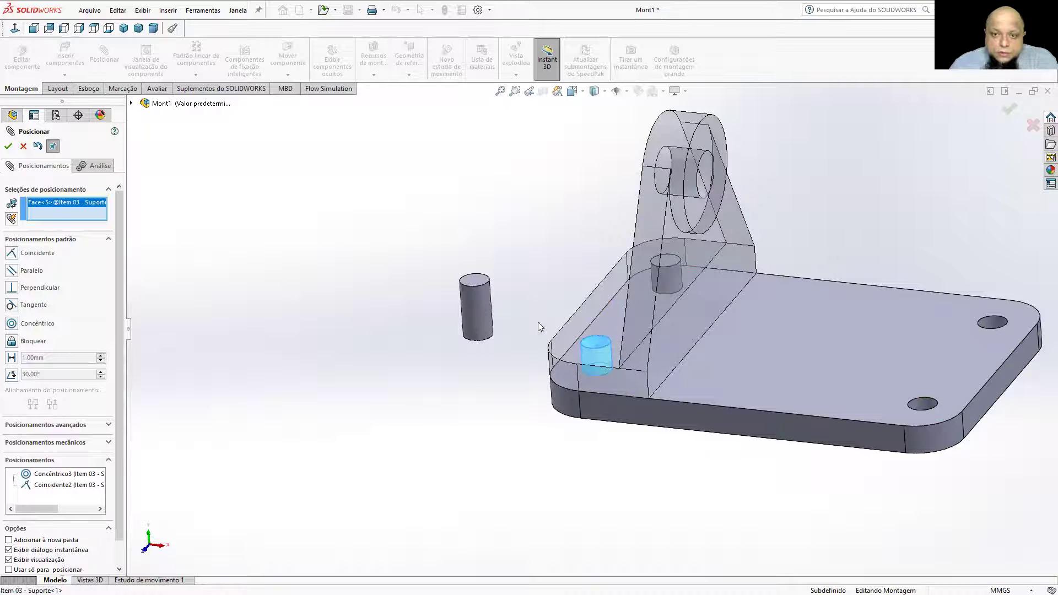
{"action": "left_click", "coordinate": [478, 307]}
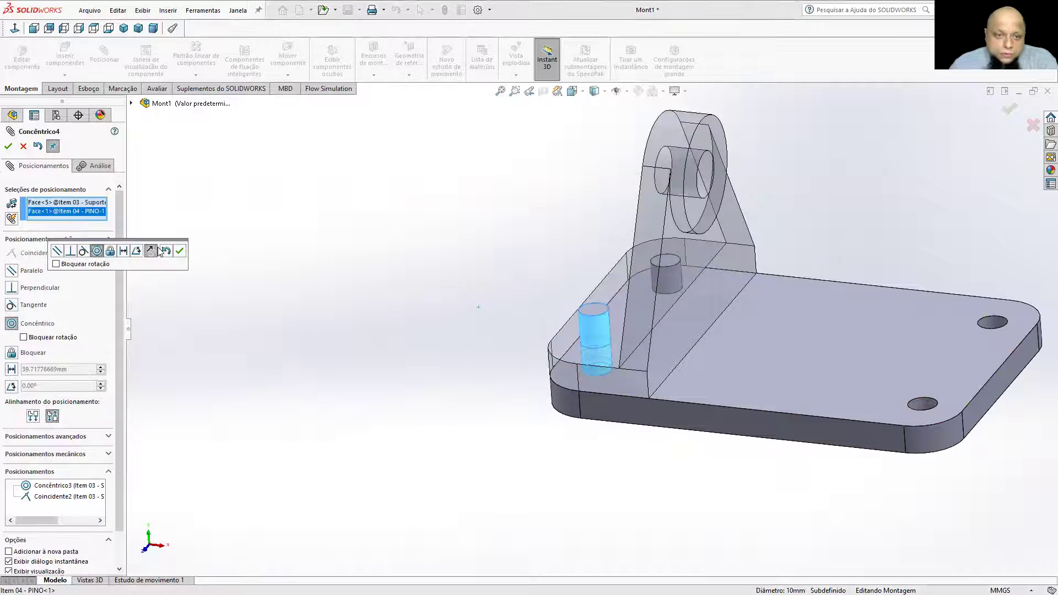
{"action": "left_click", "coordinate": [179, 251]}
Step: Mate the front pin's top face coincident with the support flange's upper face and finish mating
{"action": "left_click", "coordinate": [560, 345]}
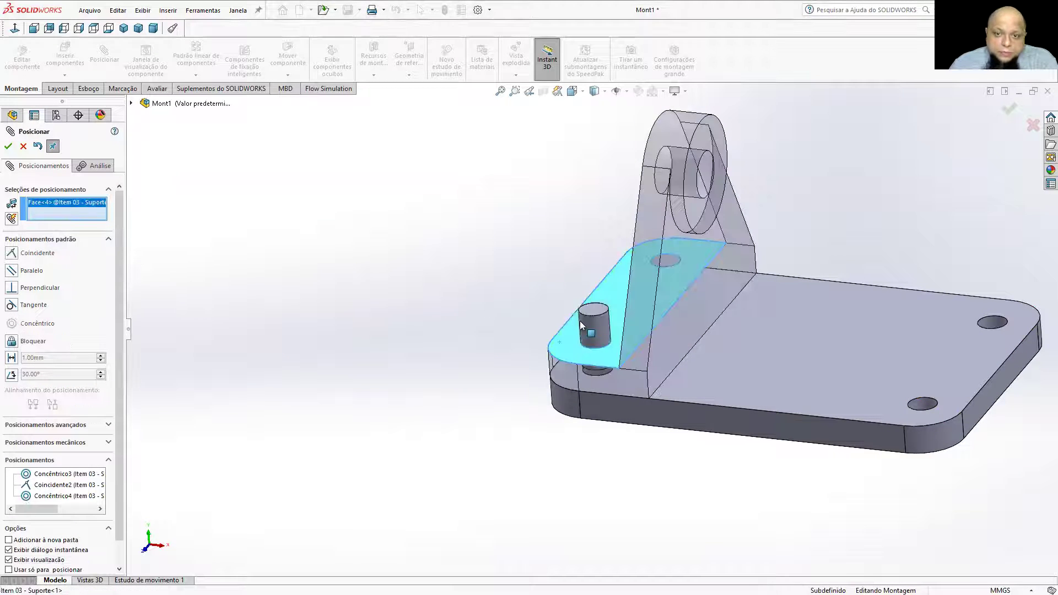
{"action": "left_click", "coordinate": [587, 316]}
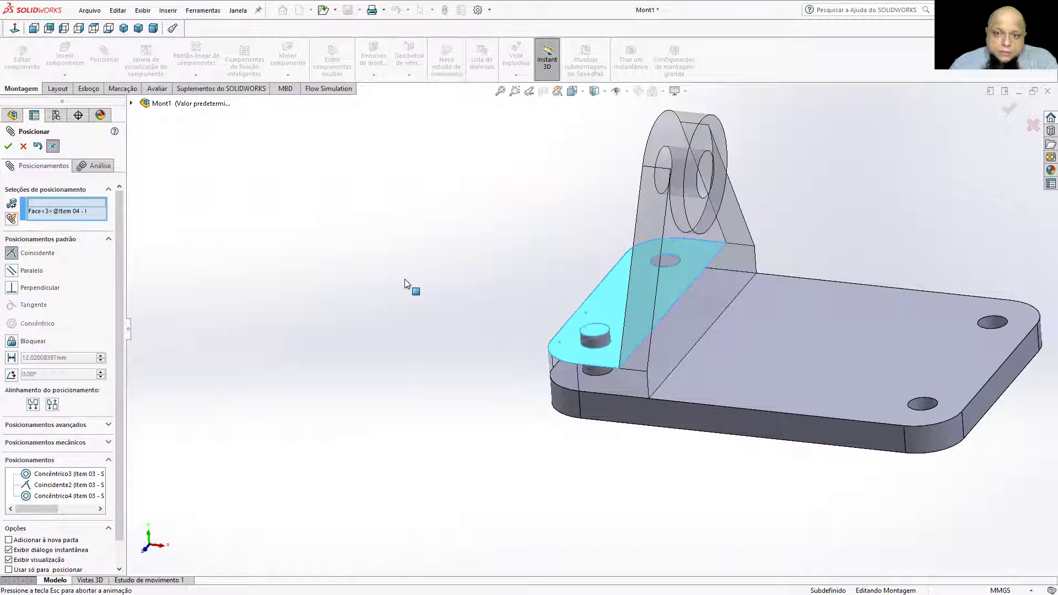
{"action": "left_click", "coordinate": [8, 146]}
{"action": "middle_click_drag", "start_coordinate": [441, 231], "coordinate": [634, 292]}
{"action": "key", "text": "z"}
{"action": "left_click", "coordinate": [6, 146]}
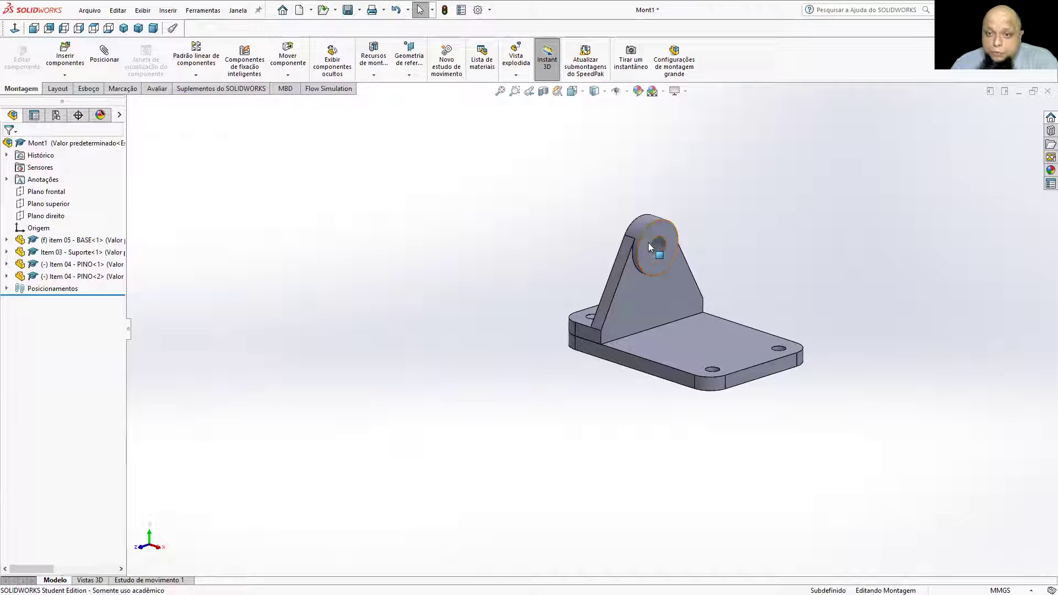
Step: Insert item 02 - Eixo into the assembly, placing it freely beside the support's upper end
{"action": "left_click", "coordinate": [65, 57]}
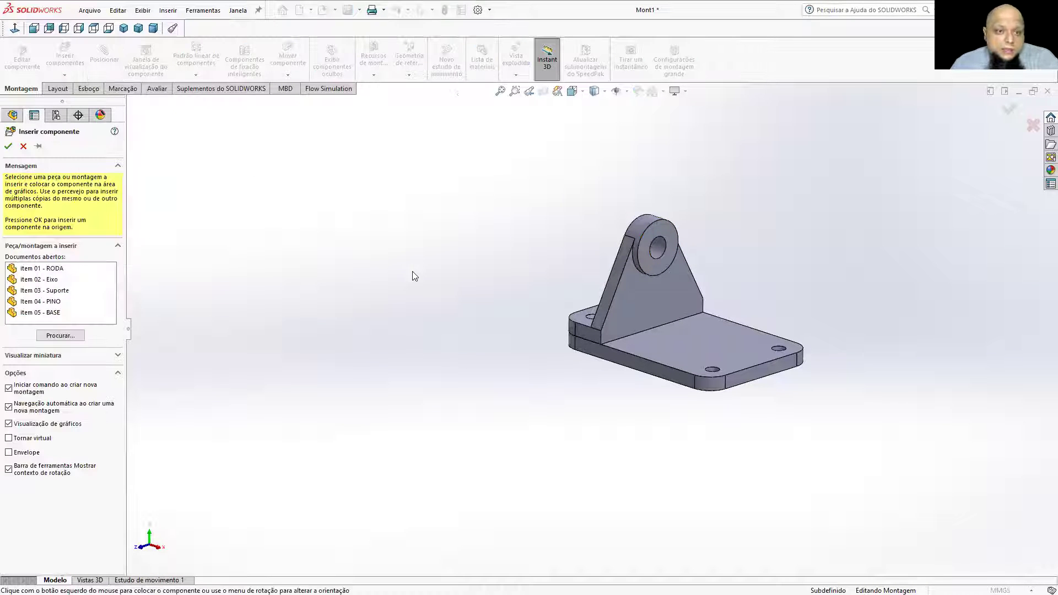
{"action": "left_click", "coordinate": [45, 279]}
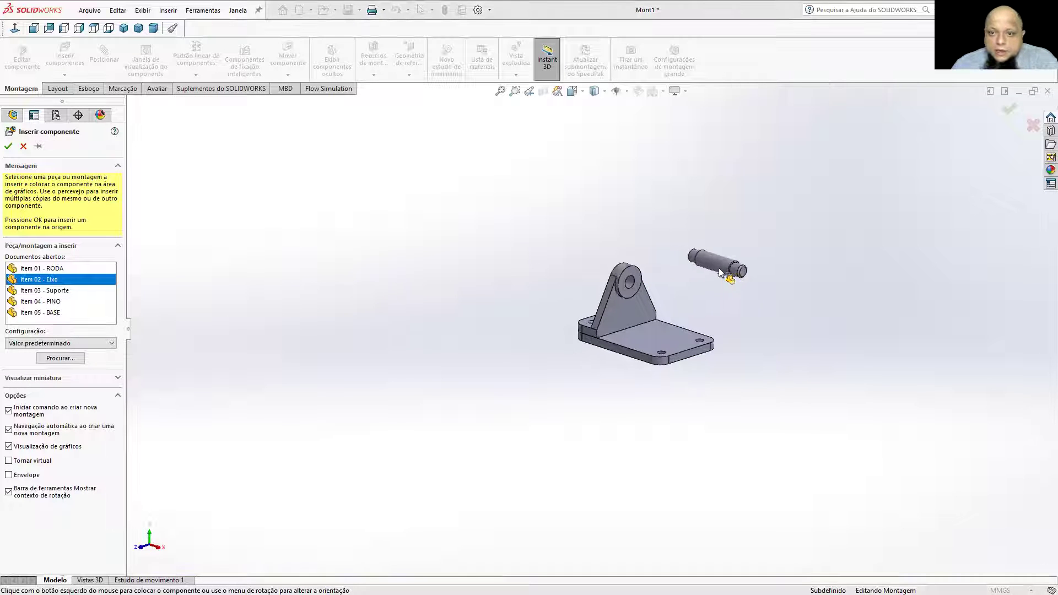
{"action": "left_click", "coordinate": [703, 284]}
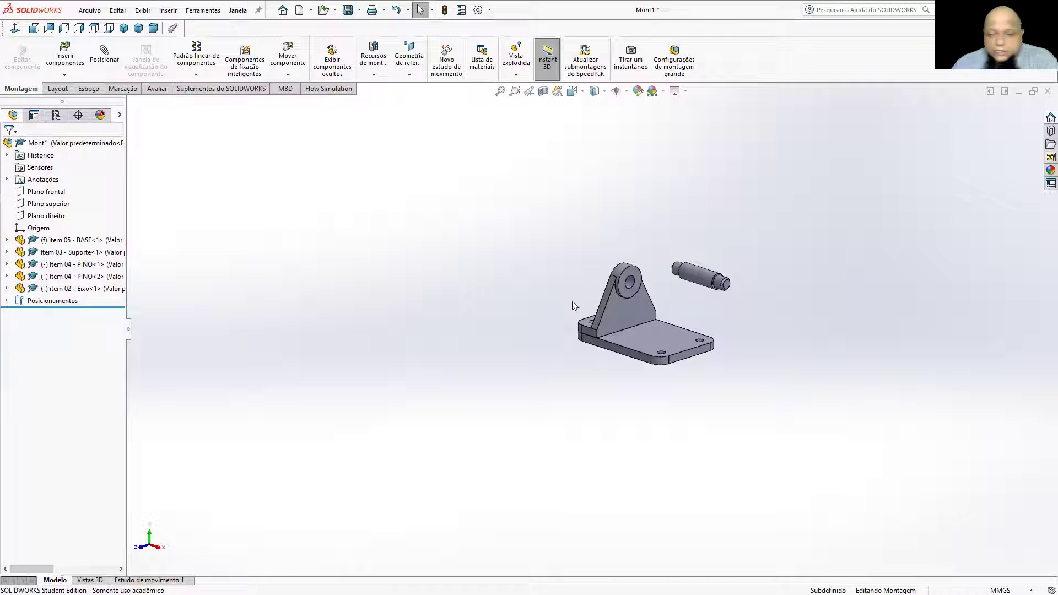
{"action": "middle_click_drag", "start_coordinate": [638, 302], "coordinate": [657, 325]}
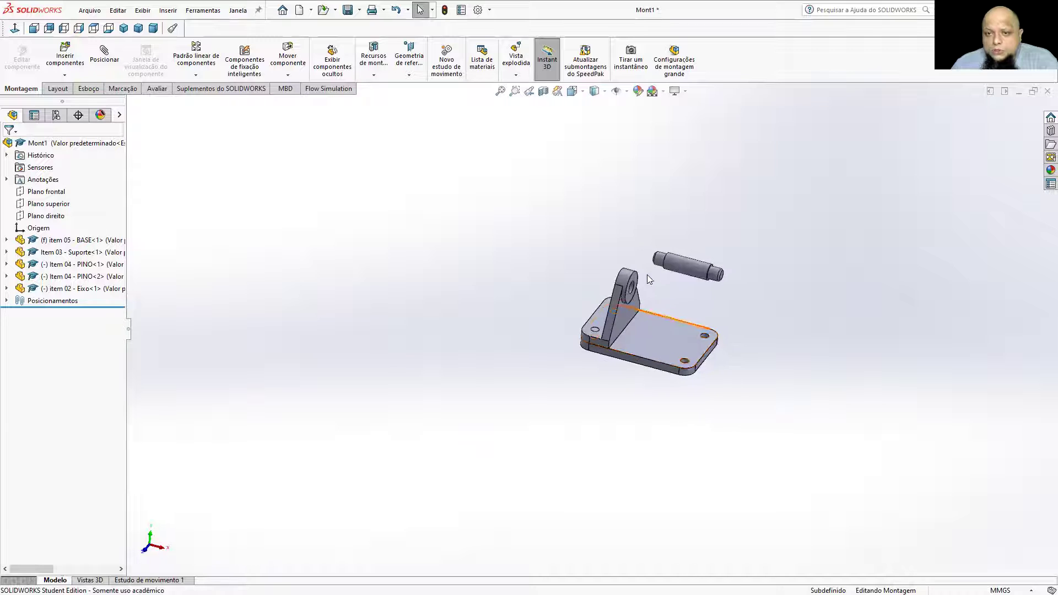
{"action": "scroll", "coordinate": [646, 275], "scroll_direction": "down", "scroll_amount": 2}
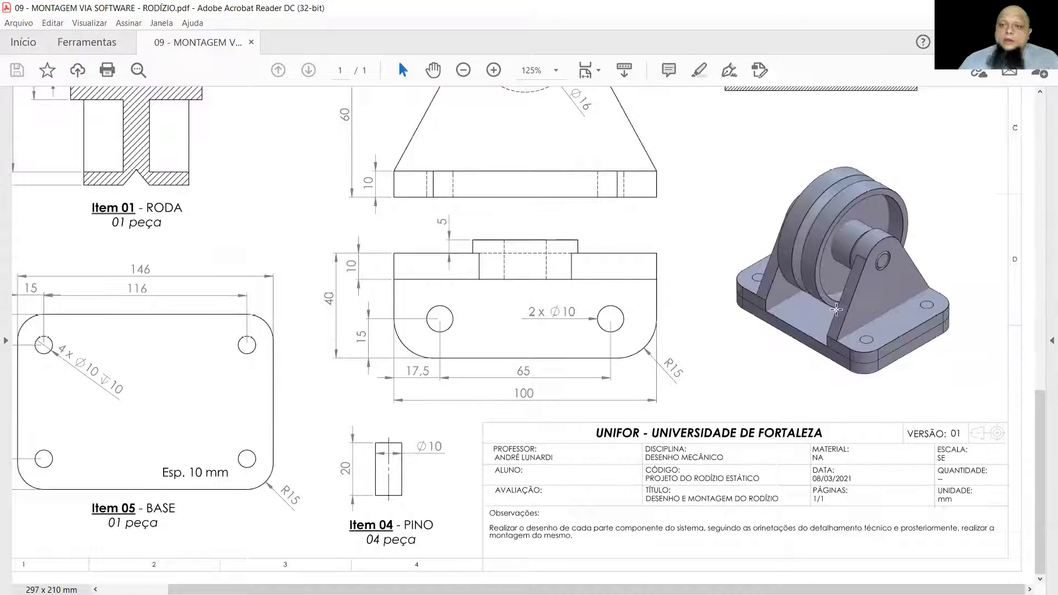
Step: Examine the section view of the assembled caster in the PDF drawing at 200% zoom, and return to SOLIDWORKS
{"action": "scroll", "coordinate": [841, 303], "scroll_direction": "up", "scroll_amount": 5}
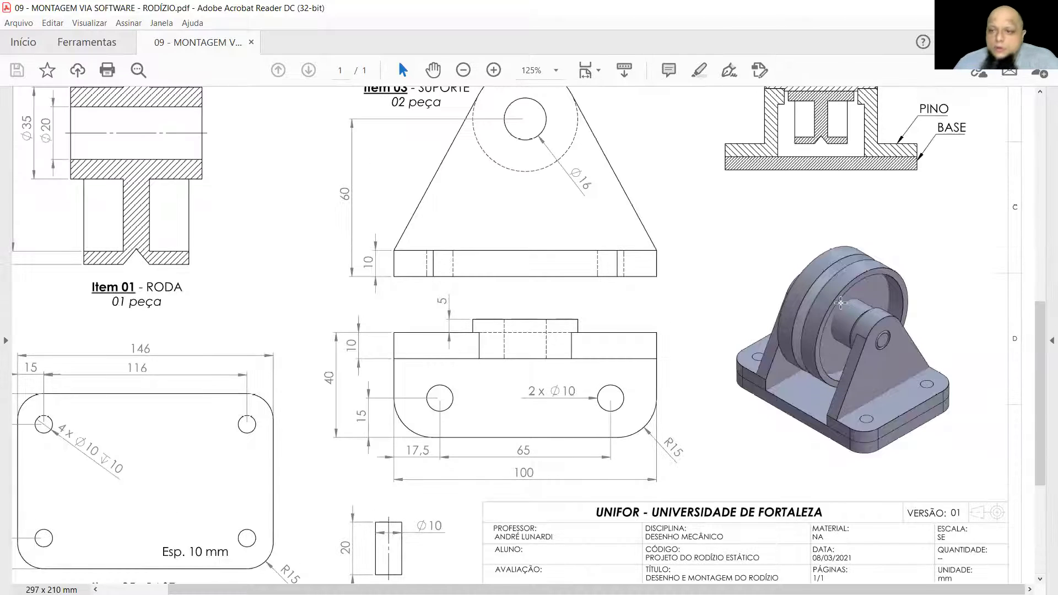
{"action": "scroll", "coordinate": [840, 303], "scroll_direction": "up", "scroll_amount": 2}
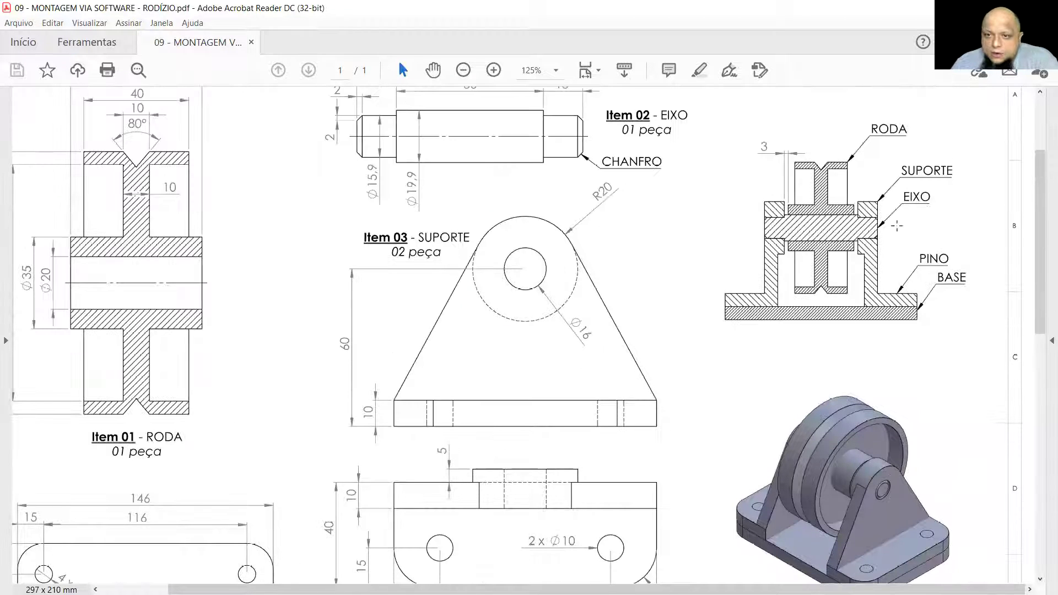
{"action": "left_click", "coordinate": [556, 70]}
{"action": "left_click", "coordinate": [615, 228]}
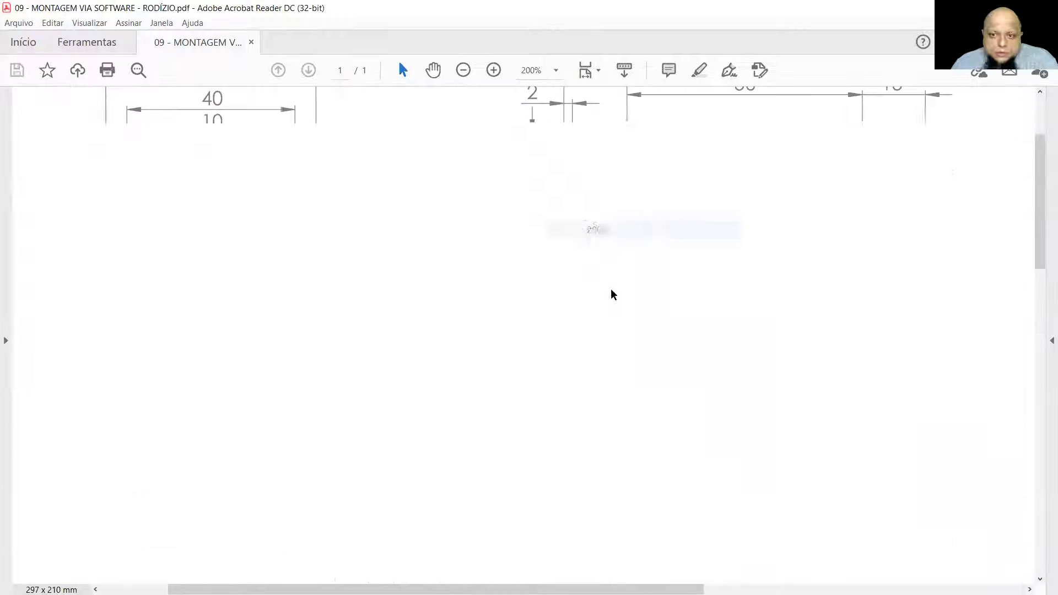
{"action": "scroll", "coordinate": [725, 267], "scroll_direction": "right", "scroll_amount": 10}
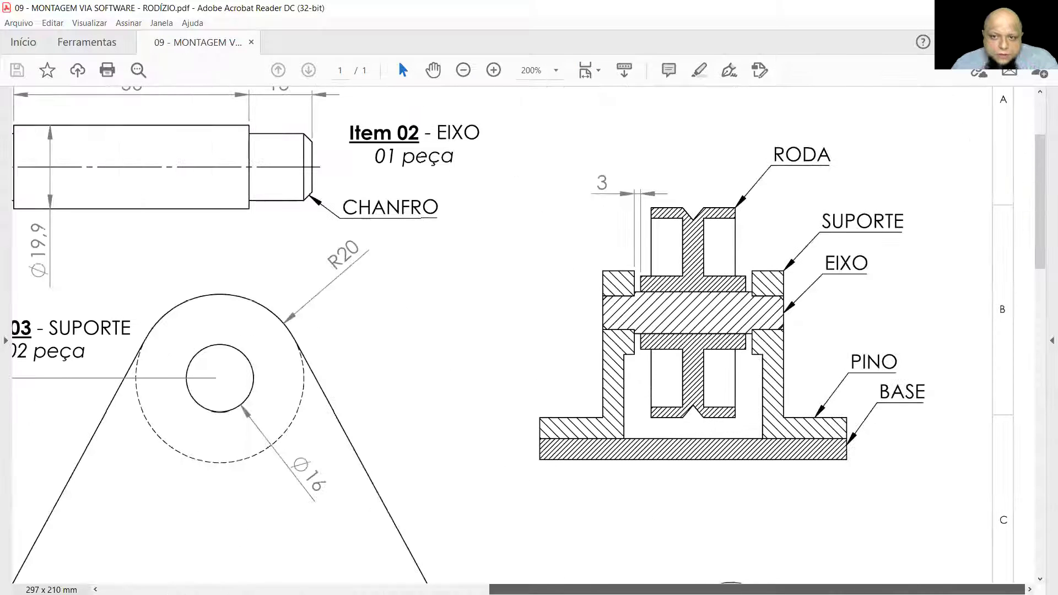
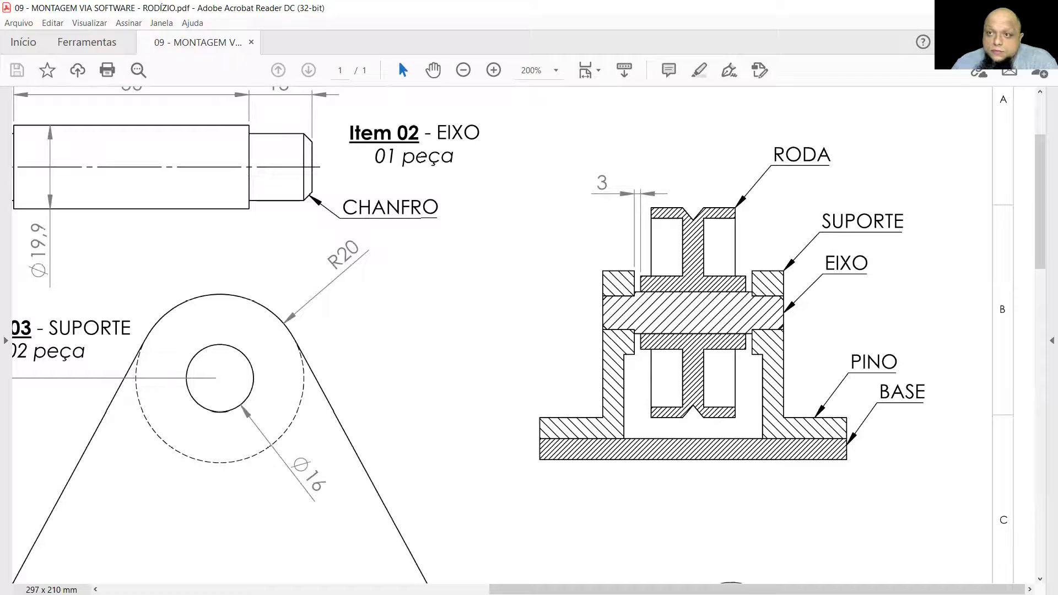
{"action": "key", "text": "alt+Tab"}
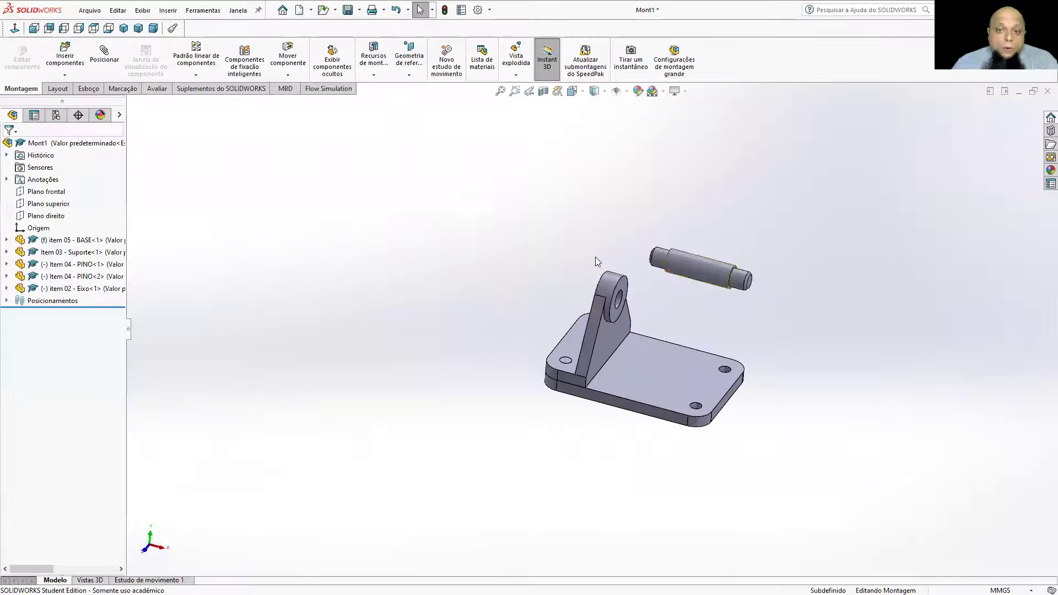
Step: Mate the shaft's reduced end concentric with the hole in the support's upper boss
{"action": "left_click", "coordinate": [105, 58]}
{"action": "scroll", "coordinate": [631, 333], "scroll_direction": "down", "scroll_amount": 5}
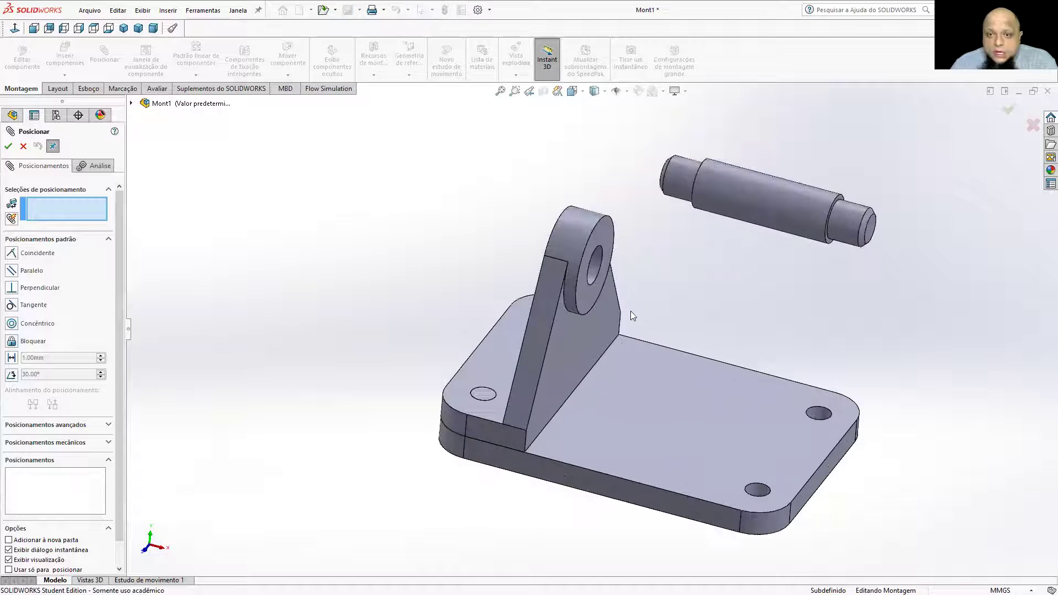
{"action": "left_click", "coordinate": [593, 260]}
{"action": "left_click", "coordinate": [679, 180]}
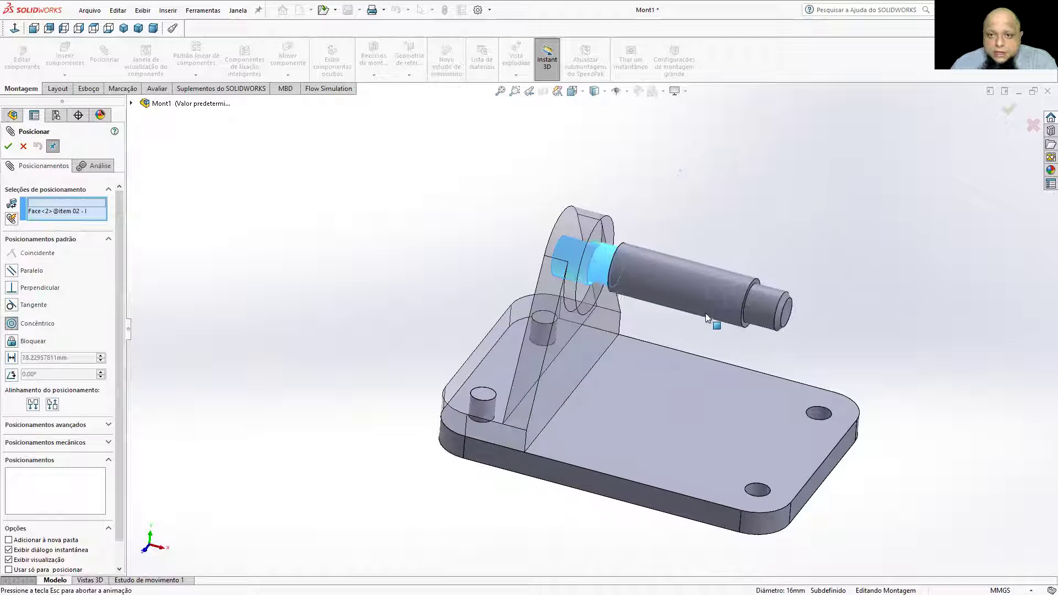
{"action": "left_click", "coordinate": [845, 301]}
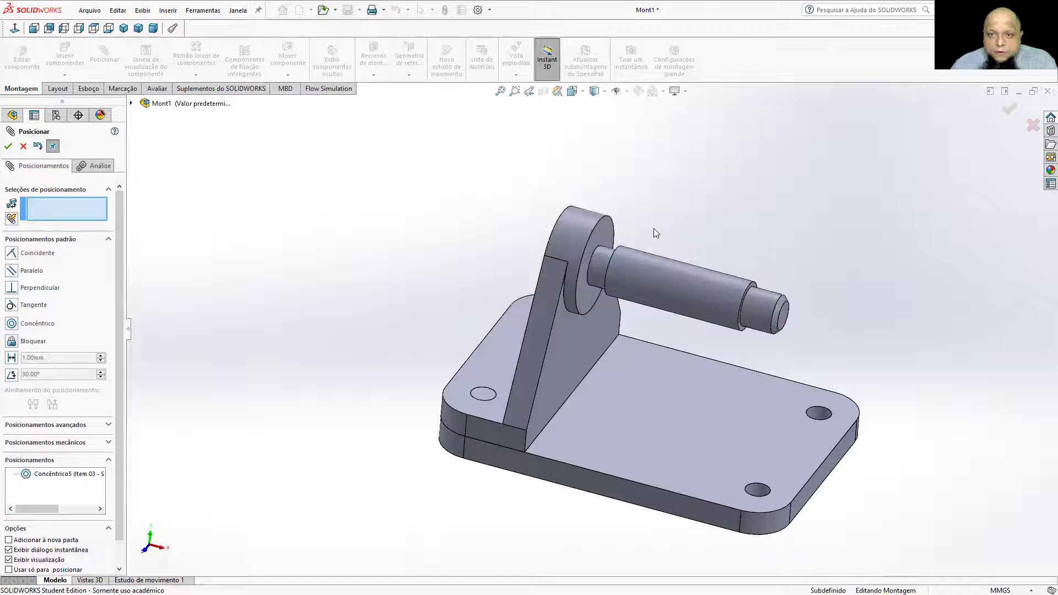
Step: Mate the shaft's shoulder face coincident with the inner face of the support's boss and finish mating
{"action": "left_click", "coordinate": [610, 231]}
{"action": "scroll", "coordinate": [650, 220], "scroll_direction": "down", "scroll_amount": 5}
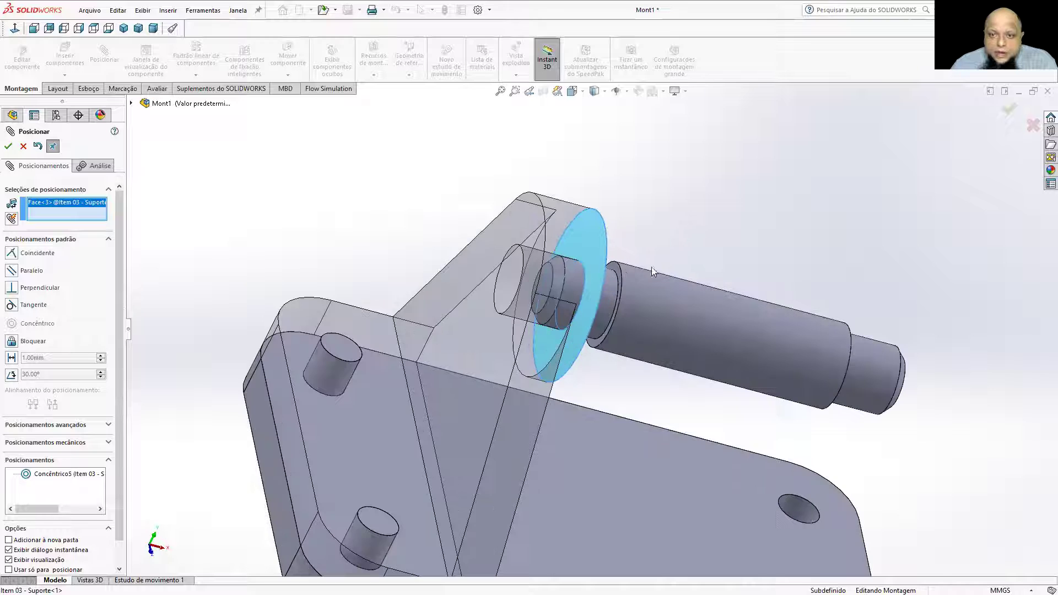
{"action": "left_click", "coordinate": [610, 266]}
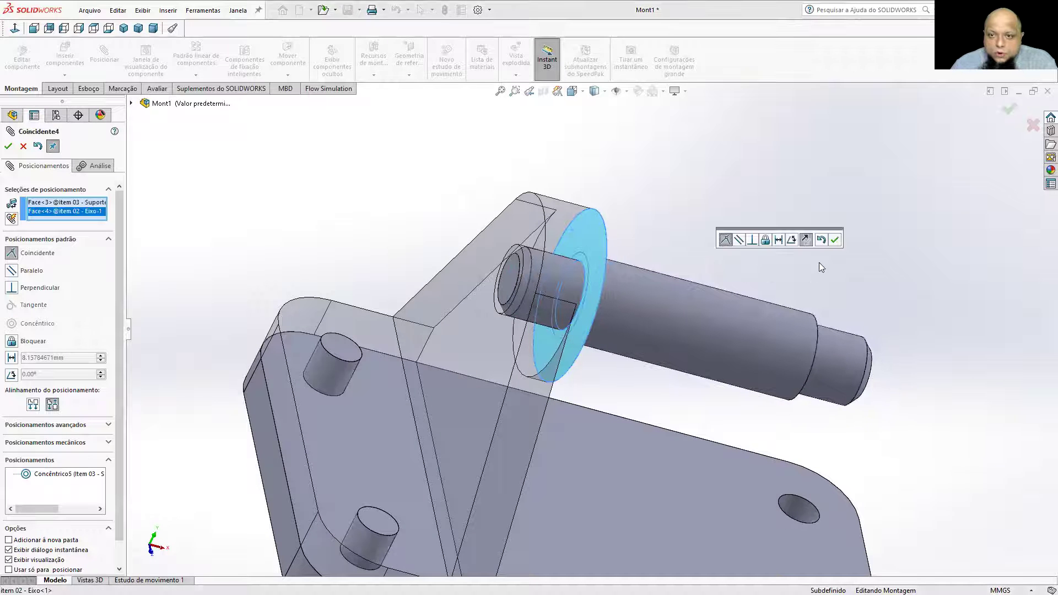
{"action": "left_click", "coordinate": [835, 240]}
{"action": "scroll", "coordinate": [720, 266], "scroll_direction": "up", "scroll_amount": 5}
{"action": "middle_click_drag", "start_coordinate": [675, 243], "coordinate": [611, 218]}
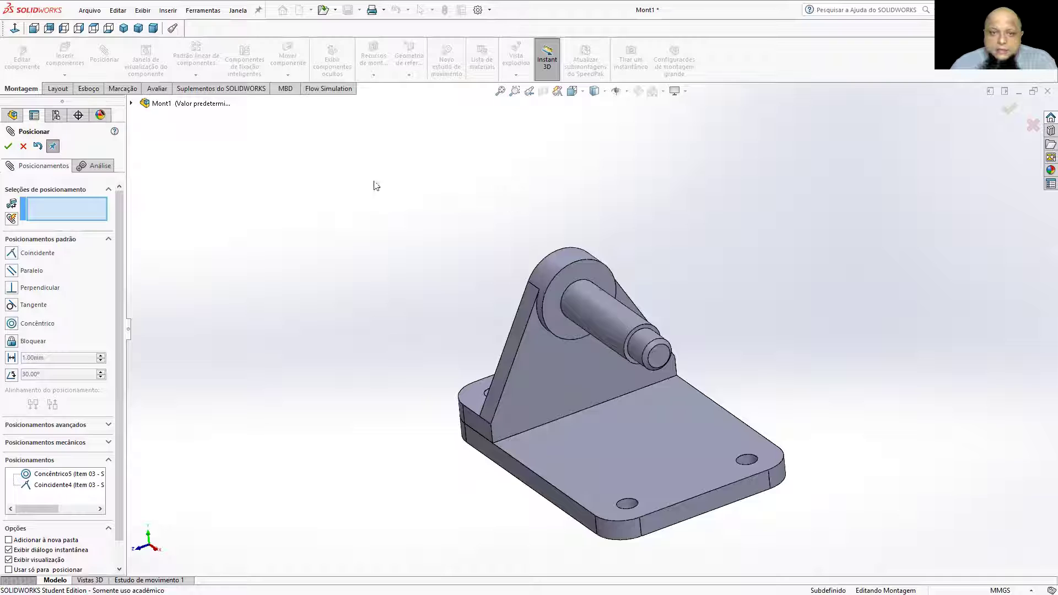
{"action": "left_click", "coordinate": [8, 146]}
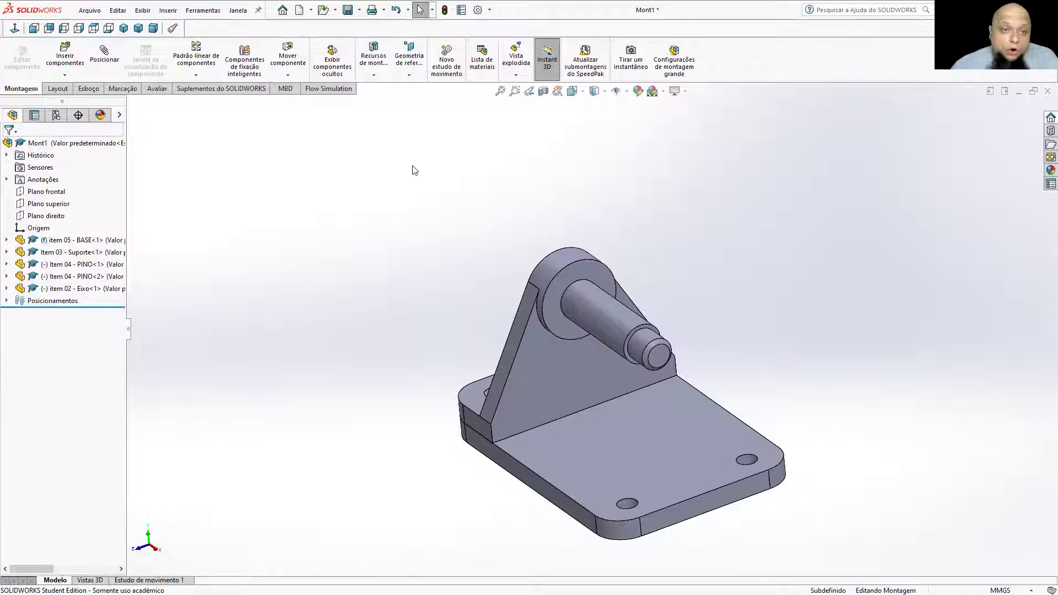
Step: Insert item 01 - RODA into the assembly, placing it freely beside the shaft's free end
{"action": "left_click", "coordinate": [65, 55]}
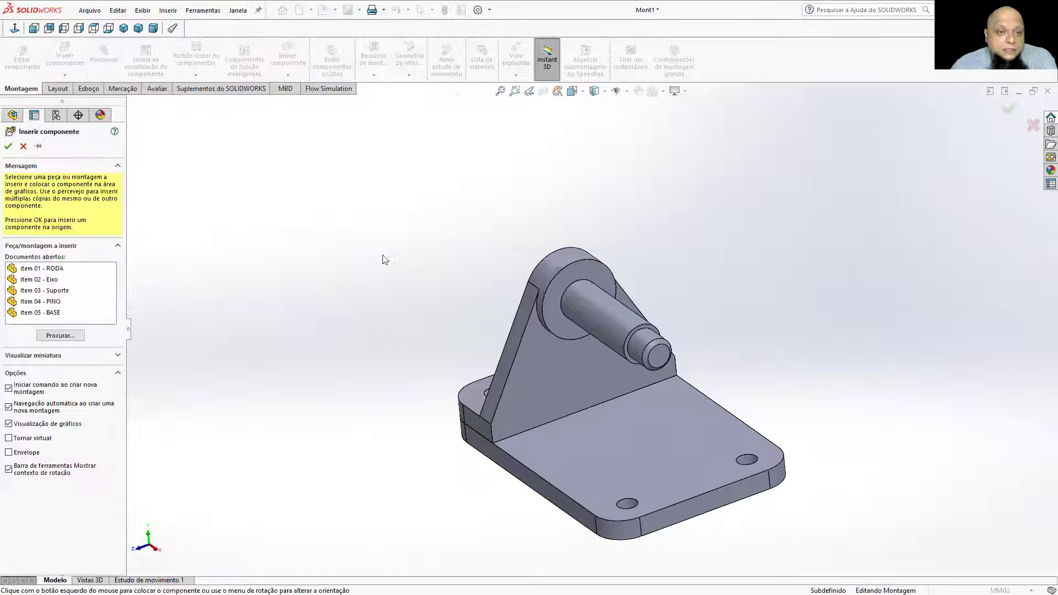
{"action": "left_click", "coordinate": [65, 269]}
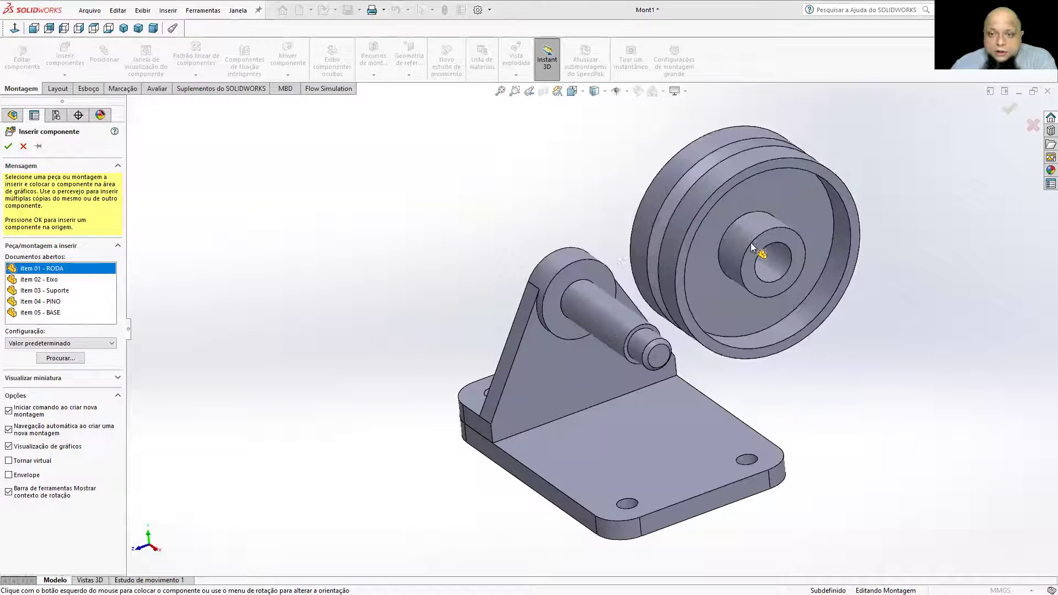
{"action": "left_click", "coordinate": [799, 267]}
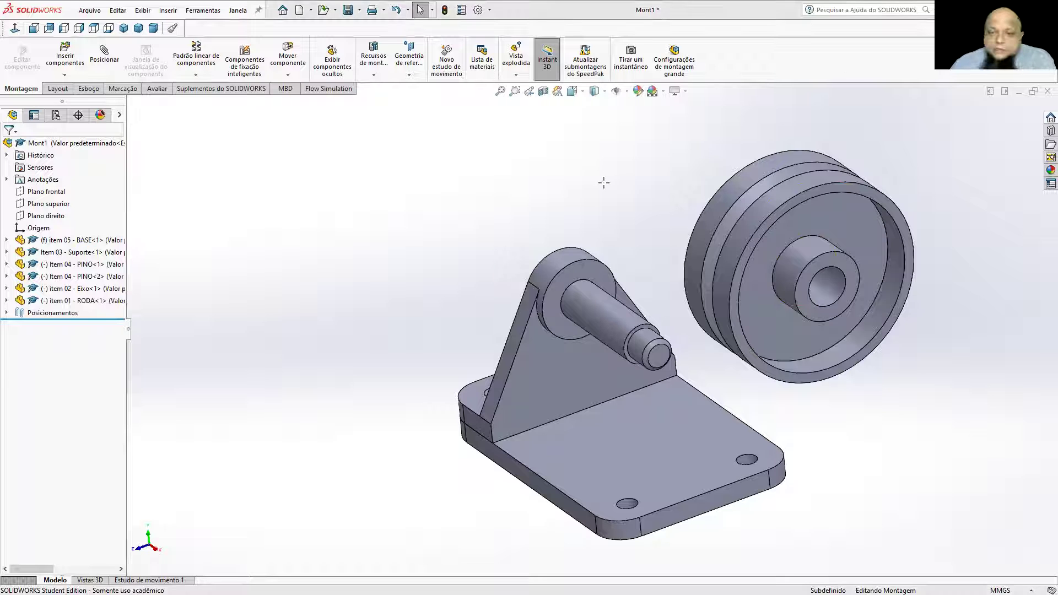
Step: Check the wheel and shaft widths and the wheel-to-support gap in the PDF drawing, and return to SOLIDWORKS
{"action": "key", "text": "alt+Tab"}
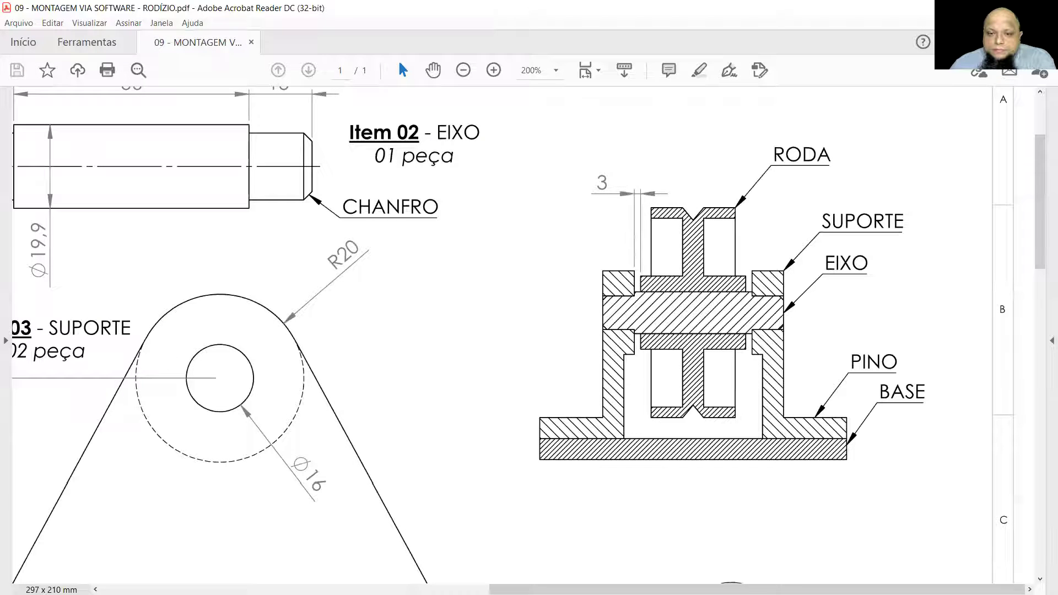
{"action": "left_click_drag", "start_coordinate": [612, 590], "coordinate": [215, 590]}
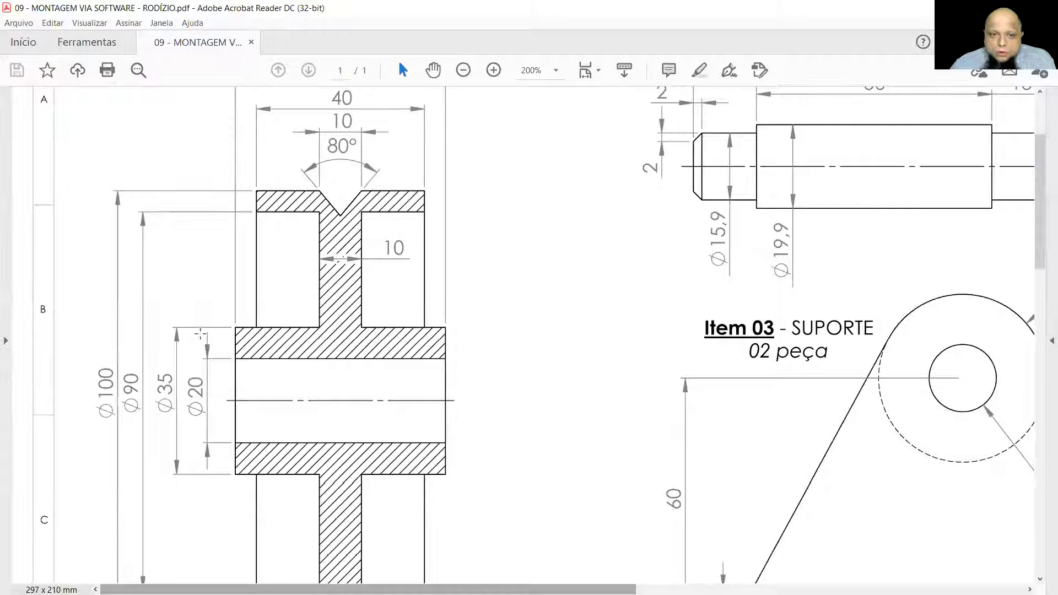
{"action": "scroll", "coordinate": [200, 333], "scroll_direction": "up", "scroll_amount": 2}
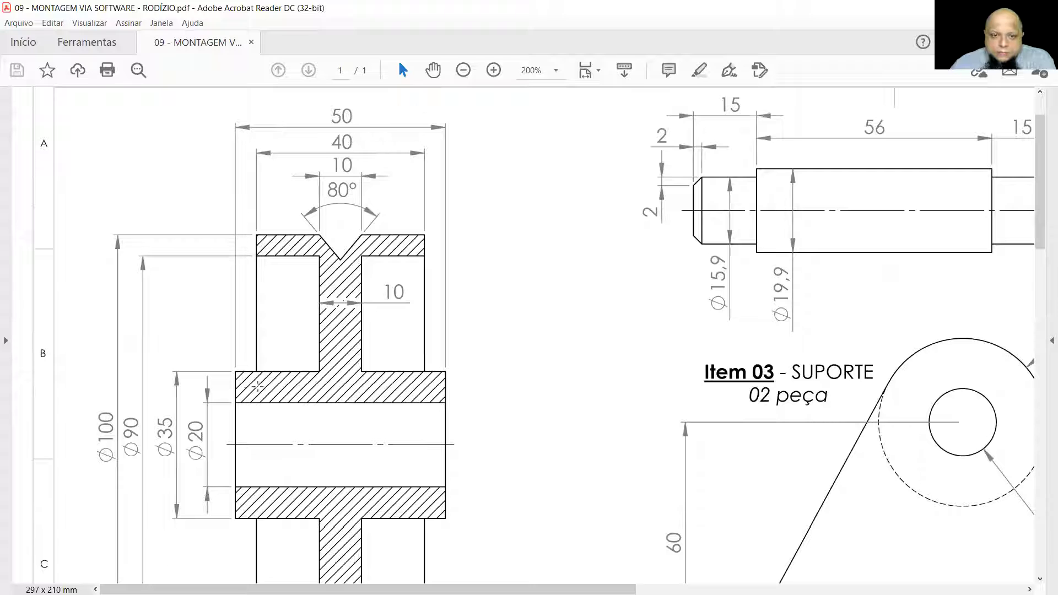
{"action": "left_click_drag", "start_coordinate": [352, 589], "coordinate": [553, 589]}
{"action": "scroll", "coordinate": [614, 354], "scroll_direction": "up", "scroll_amount": 2}
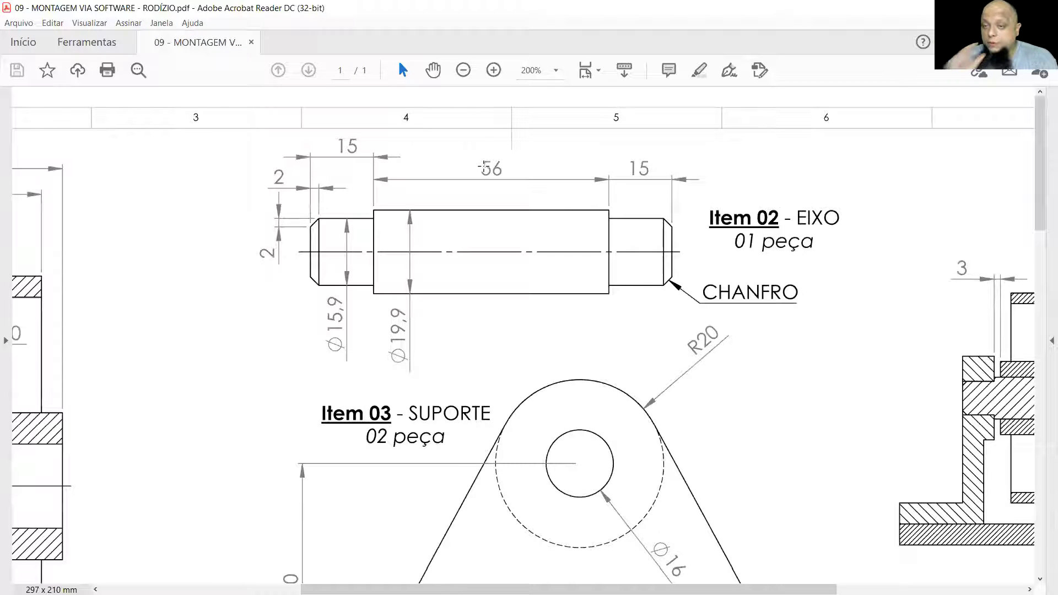
{"action": "left_click_drag", "start_coordinate": [592, 590], "coordinate": [766, 590]}
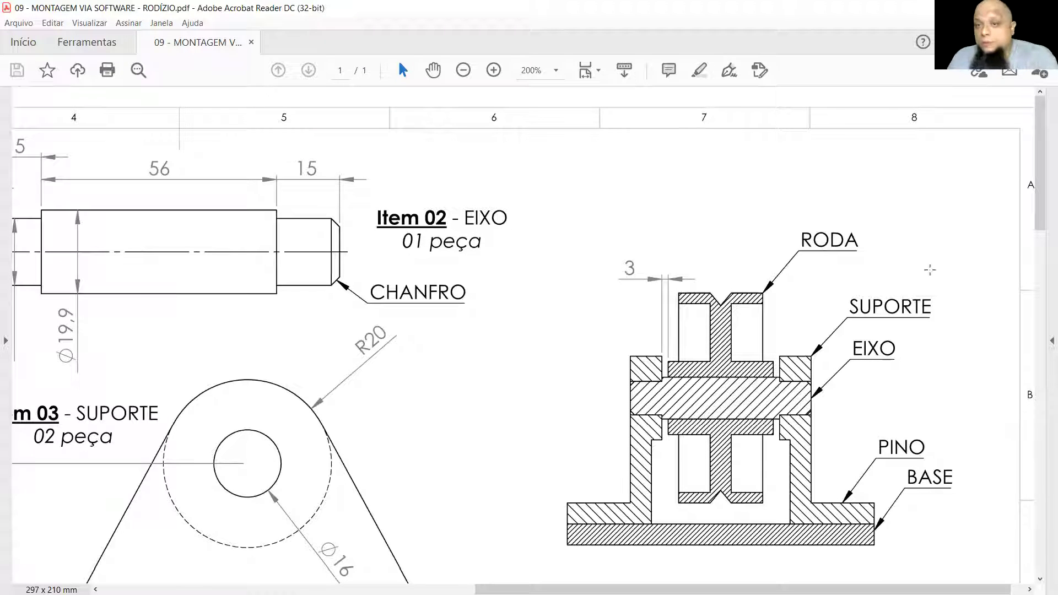
{"action": "key", "text": "alt+Tab"}
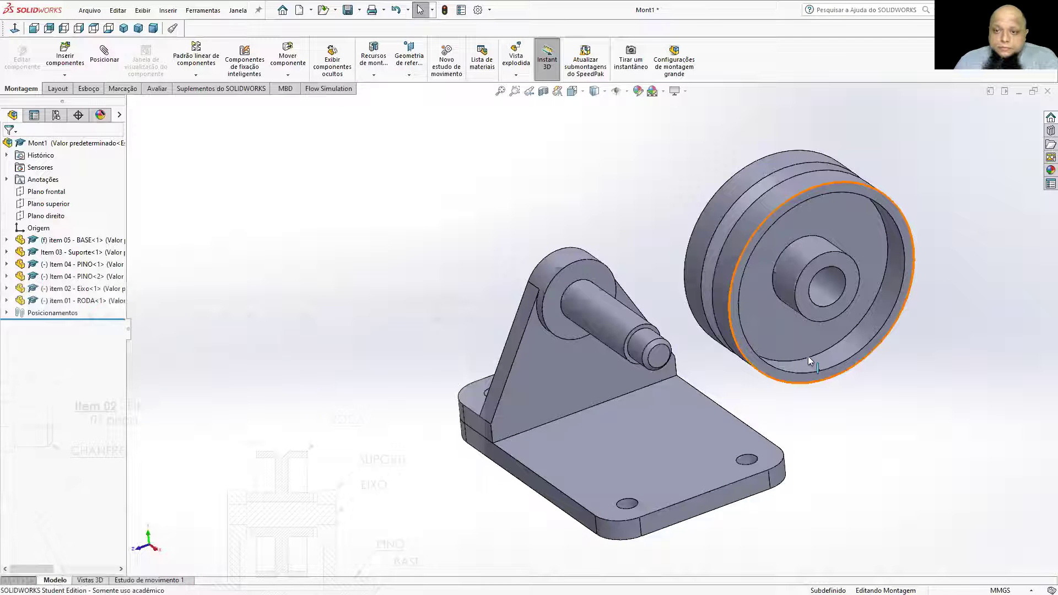
Step: Mate the wheel's bore concentric with the large-diameter cylindrical face of the shaft
{"action": "left_click", "coordinate": [104, 55]}
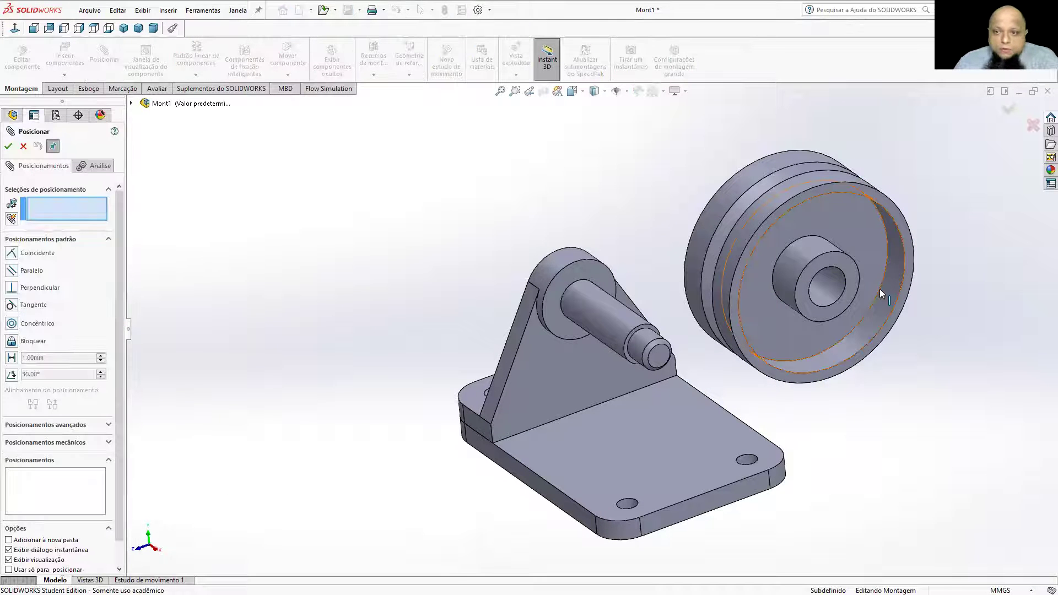
{"action": "left_click", "coordinate": [830, 291]}
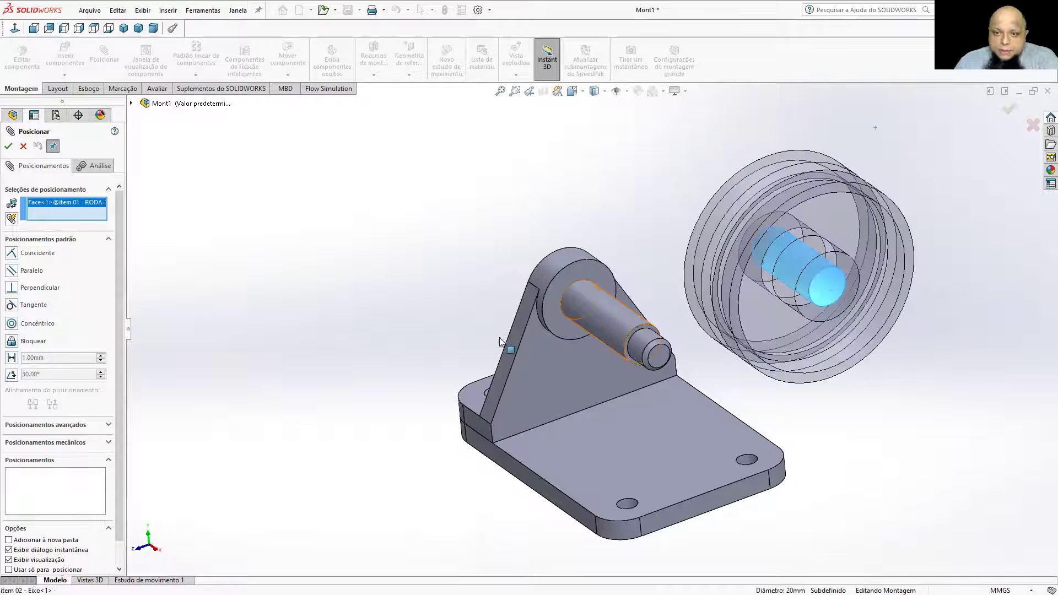
{"action": "left_click", "coordinate": [639, 321]}
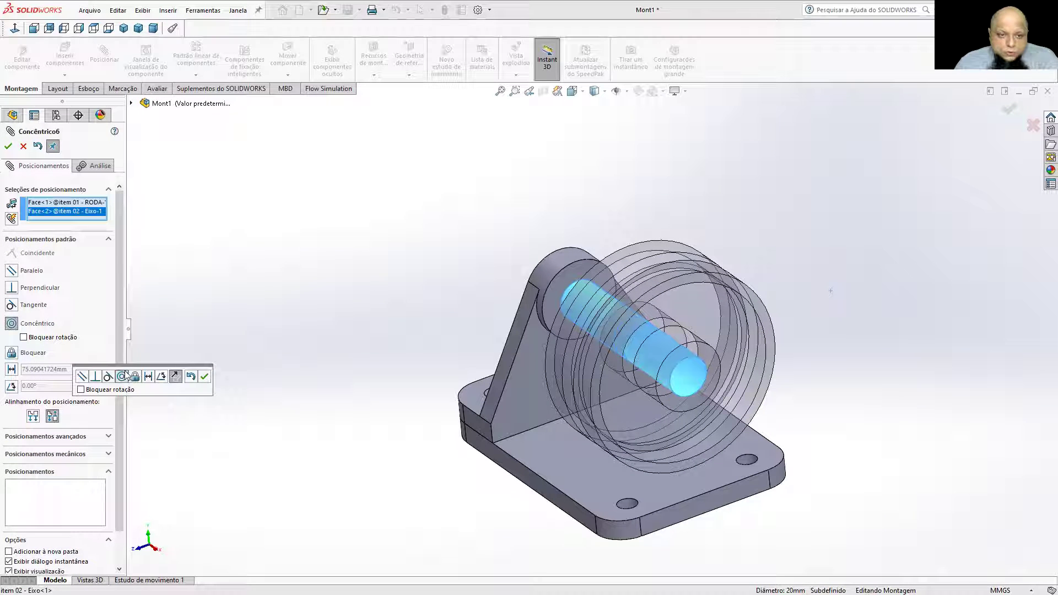
{"action": "left_click", "coordinate": [205, 375]}
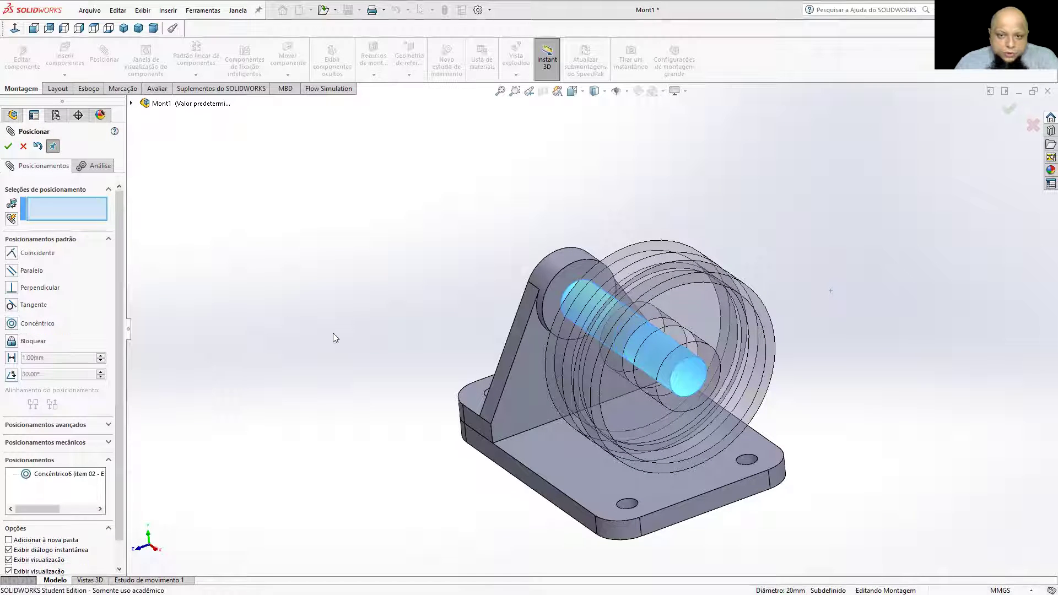
Step: Add a 3 mm distance mate between the wheel hub's end face and the inner face of the support's boss
{"action": "middle_click_drag", "start_coordinate": [494, 272], "coordinate": [602, 288]}
{"action": "left_click", "coordinate": [648, 306]}
{"action": "middle_click_drag", "start_coordinate": [579, 244], "coordinate": [656, 247]}
{"action": "left_click", "coordinate": [463, 297]}
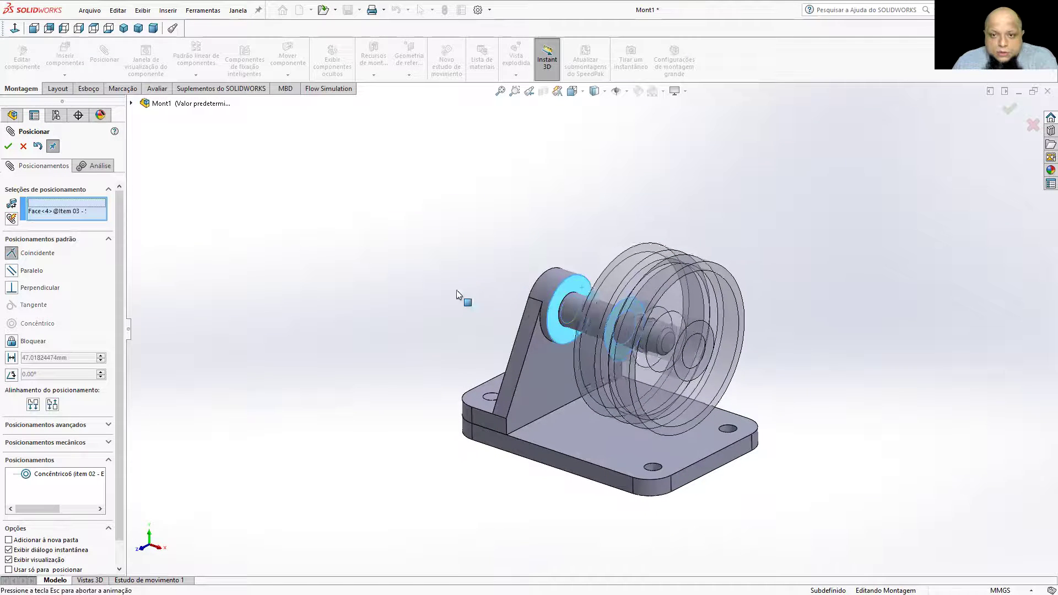
{"action": "scroll", "coordinate": [578, 315], "scroll_direction": "down", "scroll_amount": 5}
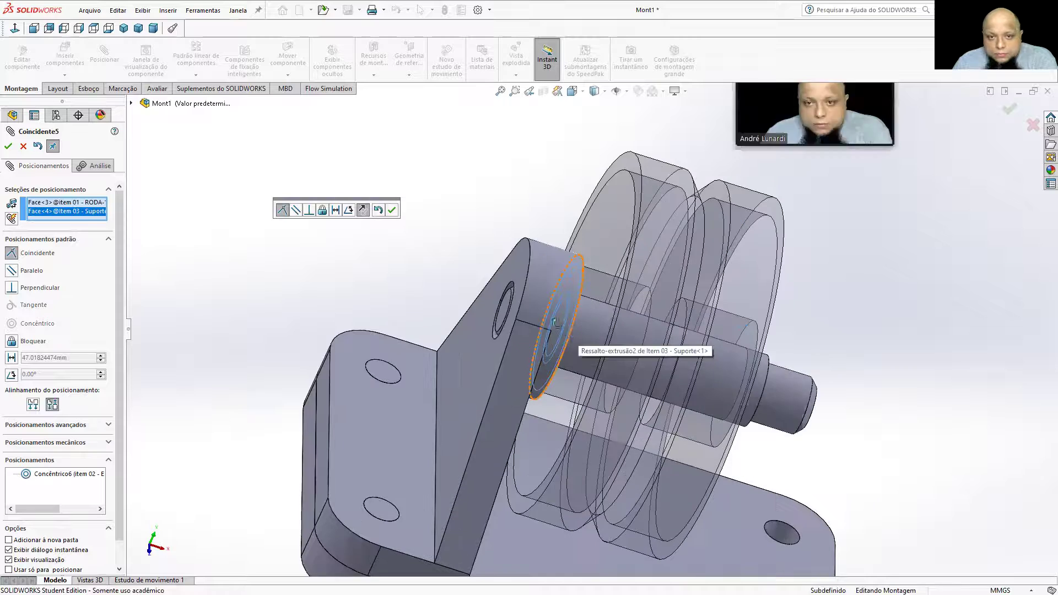
{"action": "middle_click_drag", "start_coordinate": [528, 320], "coordinate": [363, 261]}
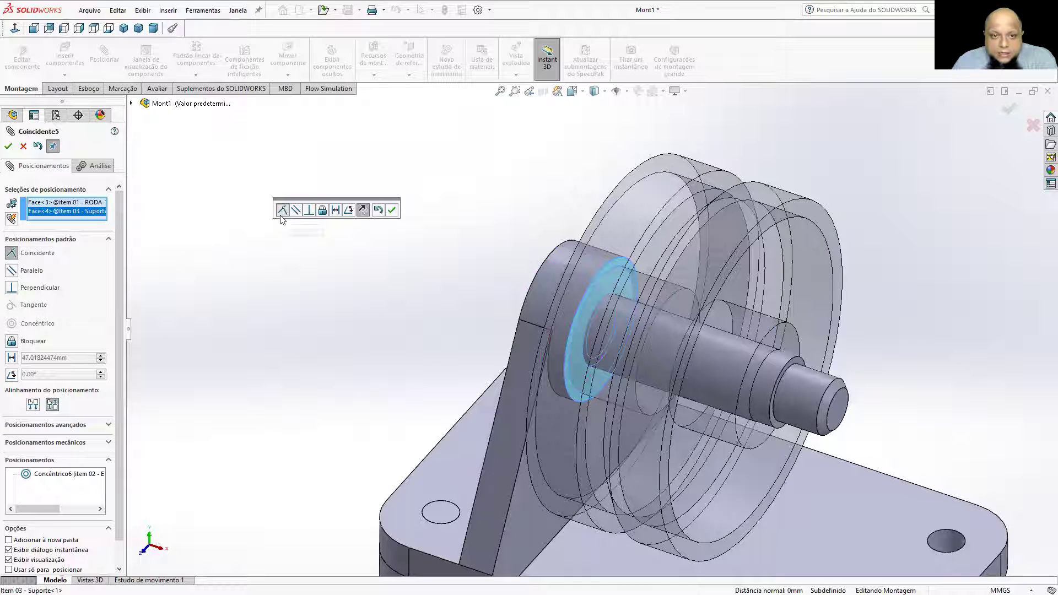
{"action": "left_click", "coordinate": [336, 210]}
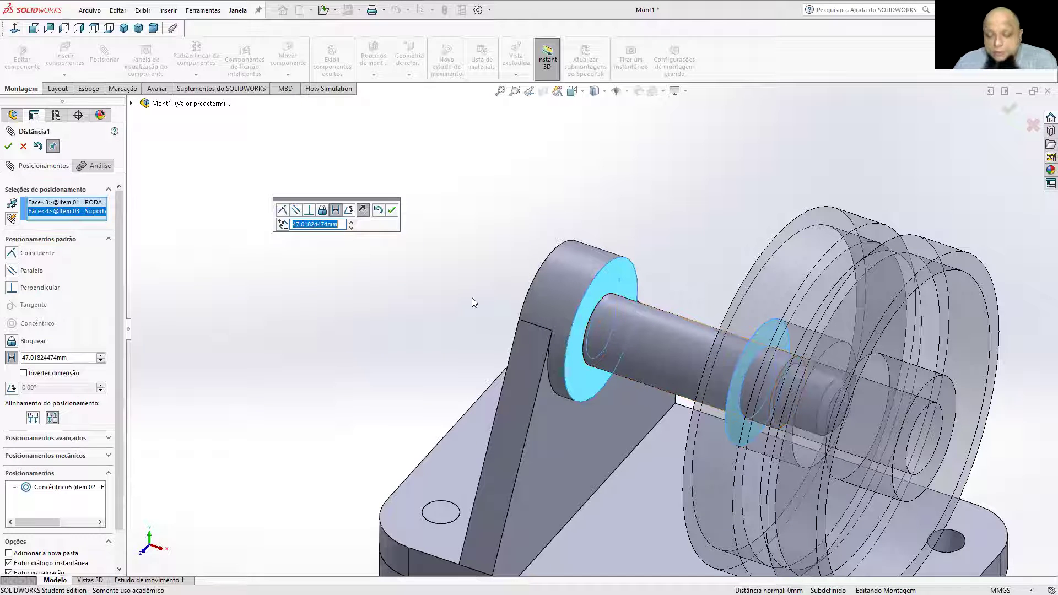
{"action": "type", "text": "3"}
{"action": "key", "text": "Return"}
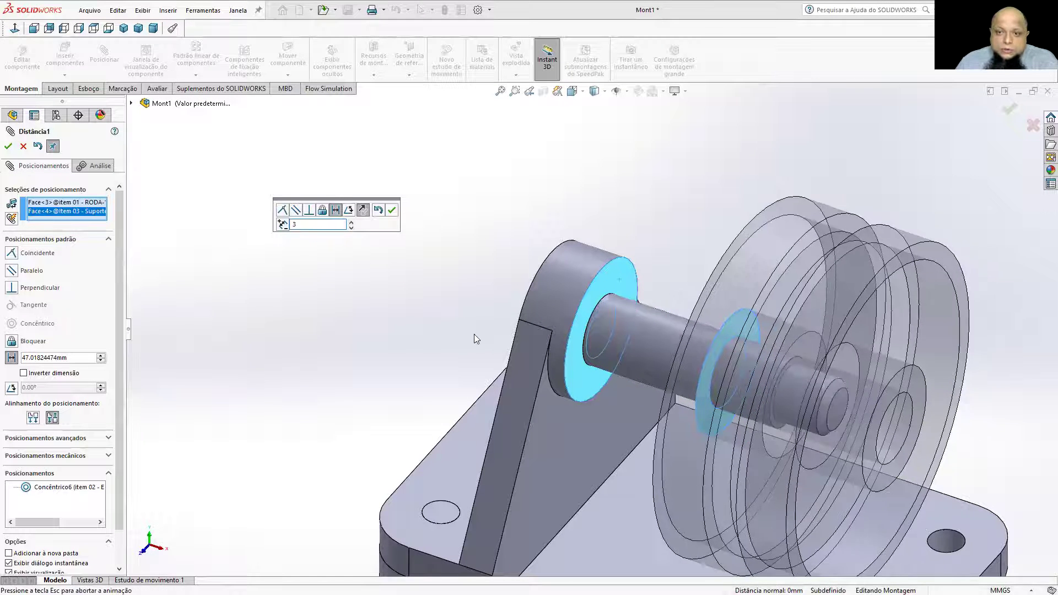
{"action": "middle_click_drag", "start_coordinate": [573, 196], "coordinate": [573, 258]}
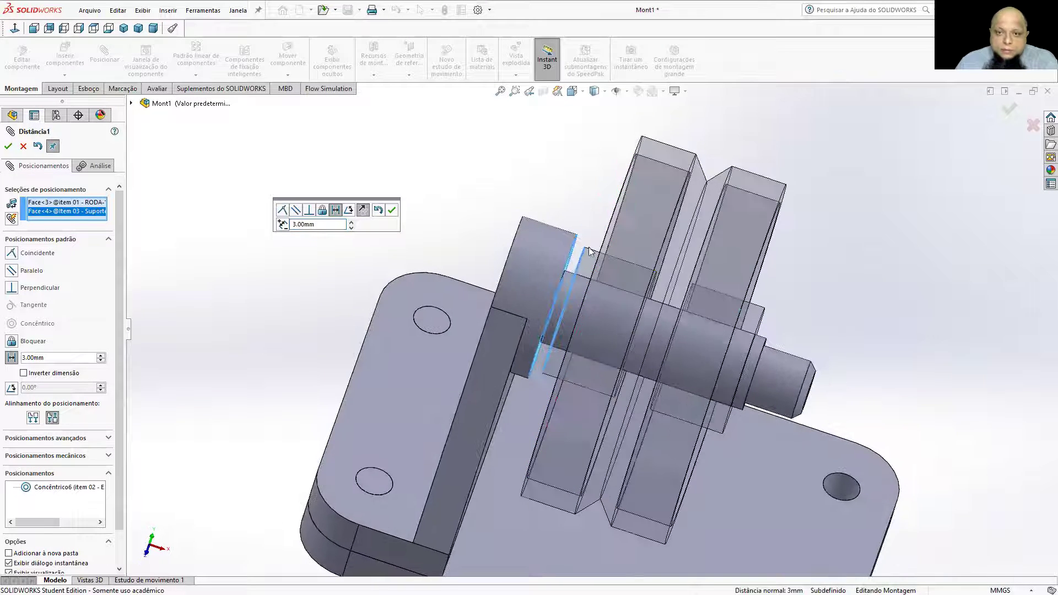
{"action": "left_click", "coordinate": [392, 210]}
{"action": "middle_click_drag", "start_coordinate": [398, 212], "coordinate": [425, 158]}
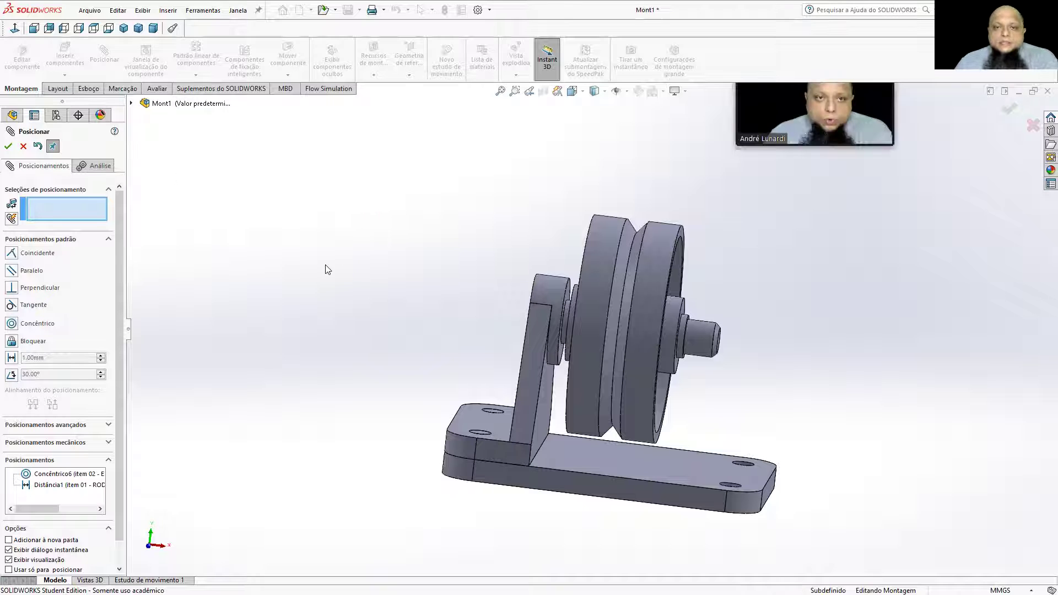
Step: View the assembly from the front and finish mating
{"action": "left_click", "coordinate": [572, 91]}
{"action": "left_click", "coordinate": [526, 358]}
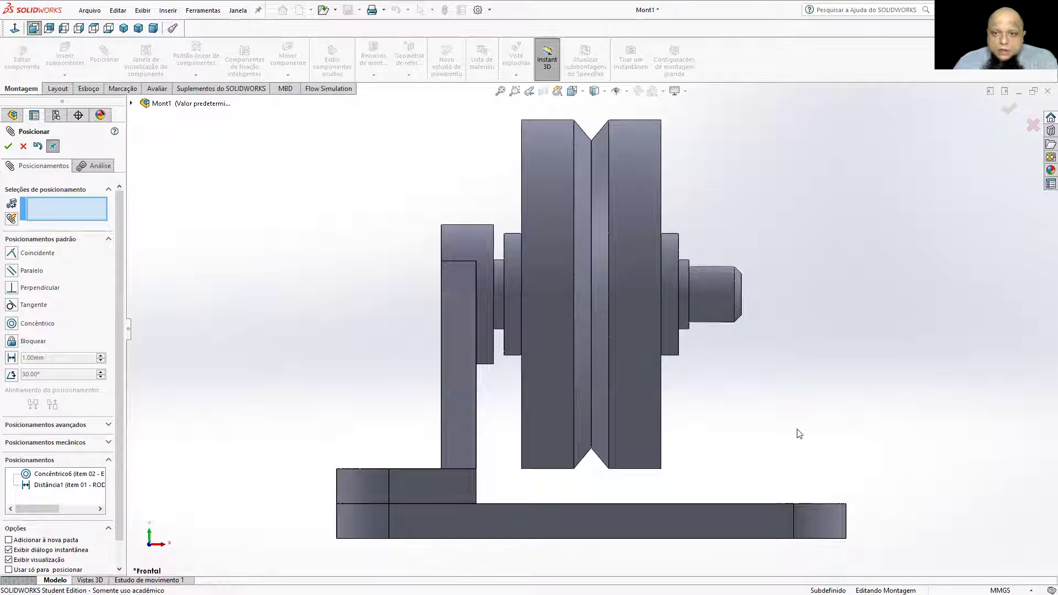
{"action": "scroll", "coordinate": [797, 430], "scroll_direction": "up", "scroll_amount": 3}
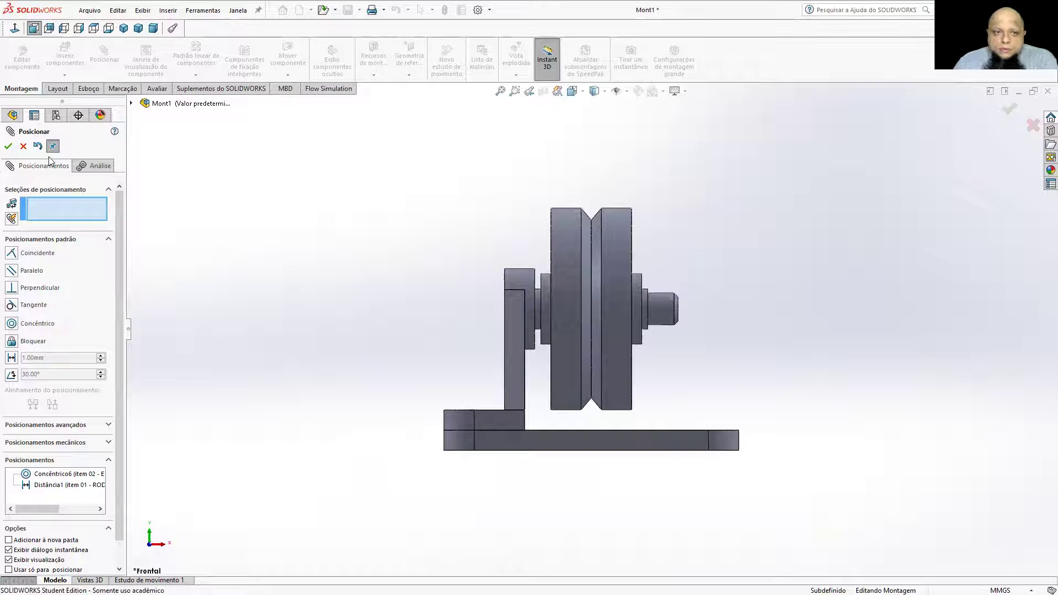
{"action": "left_click", "coordinate": [8, 146]}
Step: Create a section view of the assembly parallel to the front plane (Plano frontal), offset 138 mm to cut through the wheel and shaft
{"action": "left_click", "coordinate": [543, 91]}
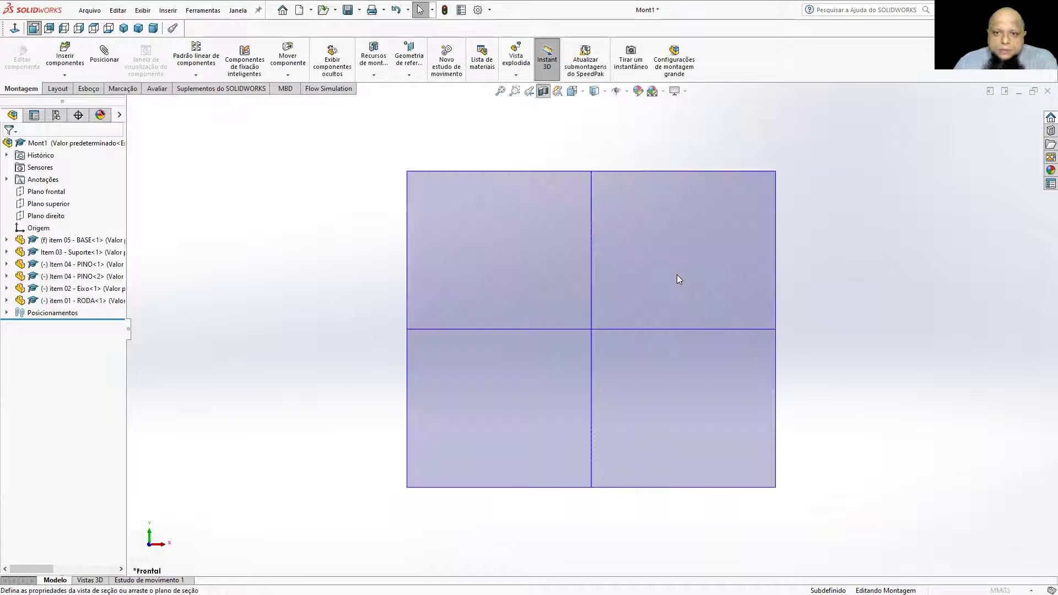
{"action": "middle_click_drag", "start_coordinate": [595, 330], "coordinate": [511, 378]}
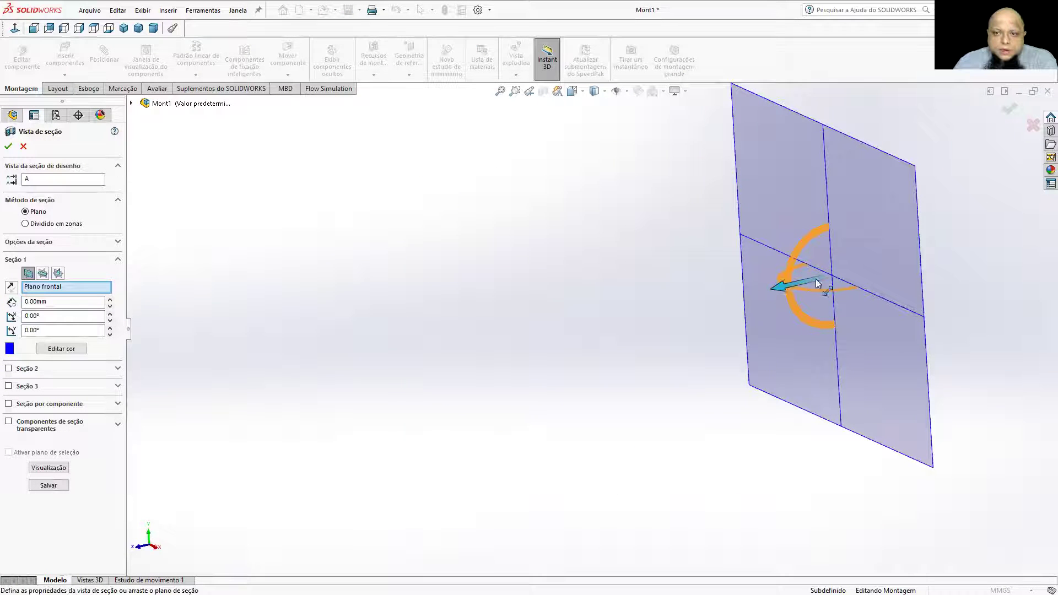
{"action": "left_click_drag", "start_coordinate": [782, 285], "coordinate": [548, 371]}
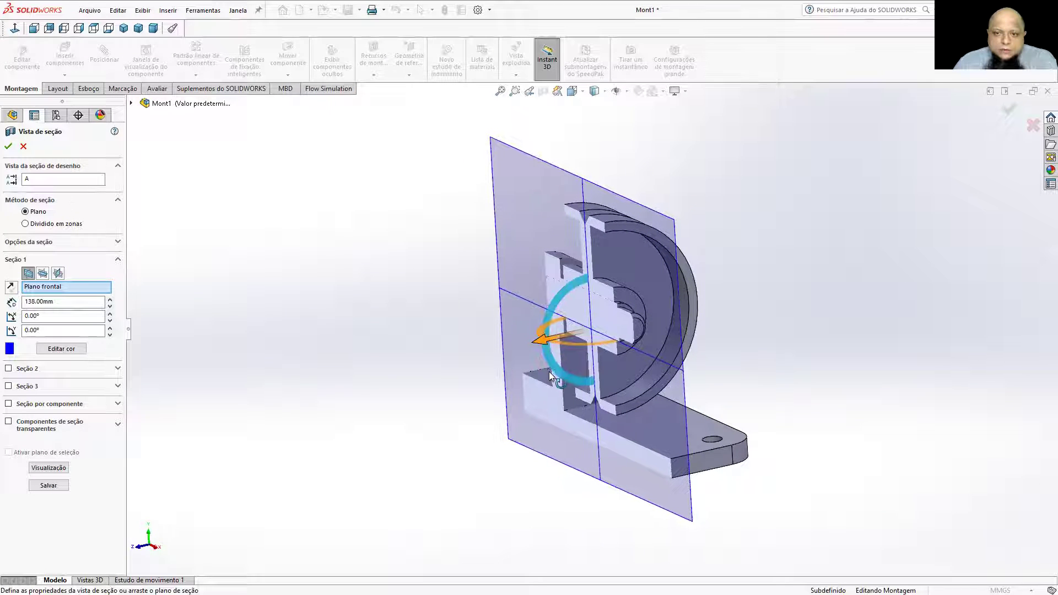
{"action": "left_click", "coordinate": [8, 146]}
Step: View the sectioned assembly from the front and switch to the PDF drawing to compare it with the section there
{"action": "left_click", "coordinate": [572, 91]}
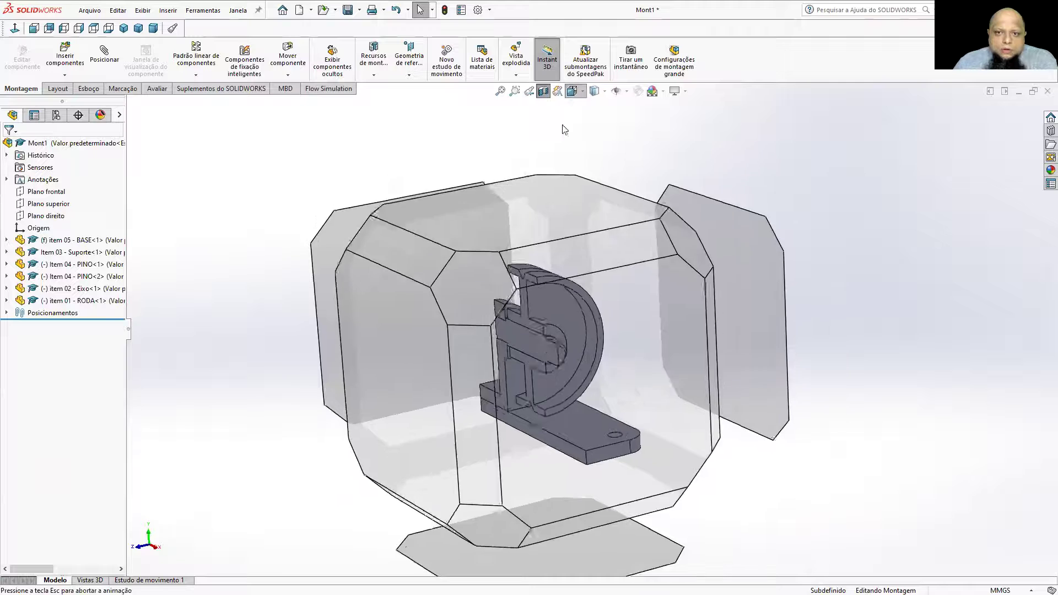
{"action": "left_click", "coordinate": [385, 379]}
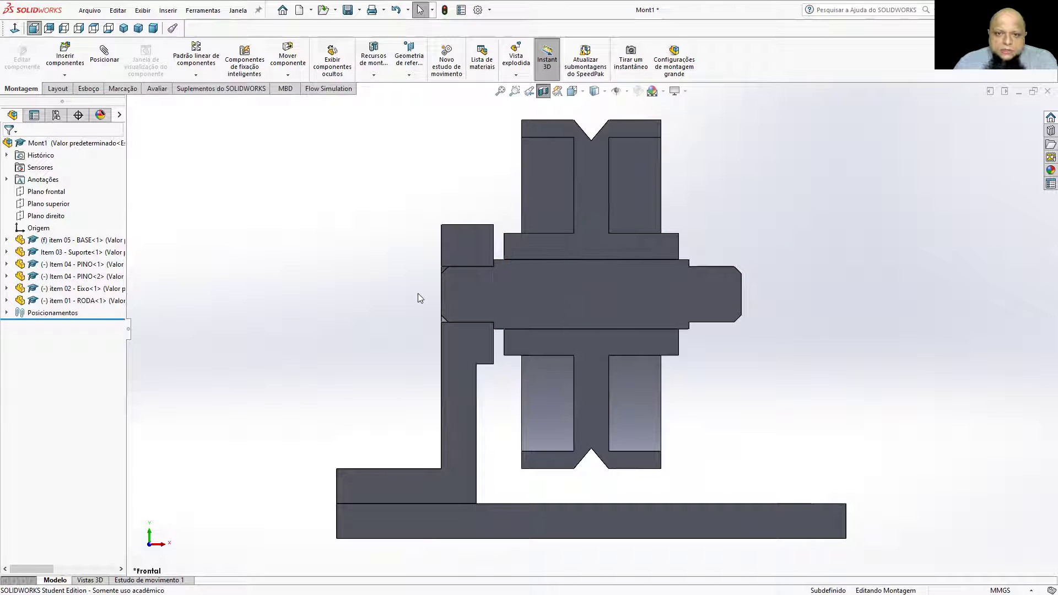
{"action": "key", "text": "alt+Tab"}
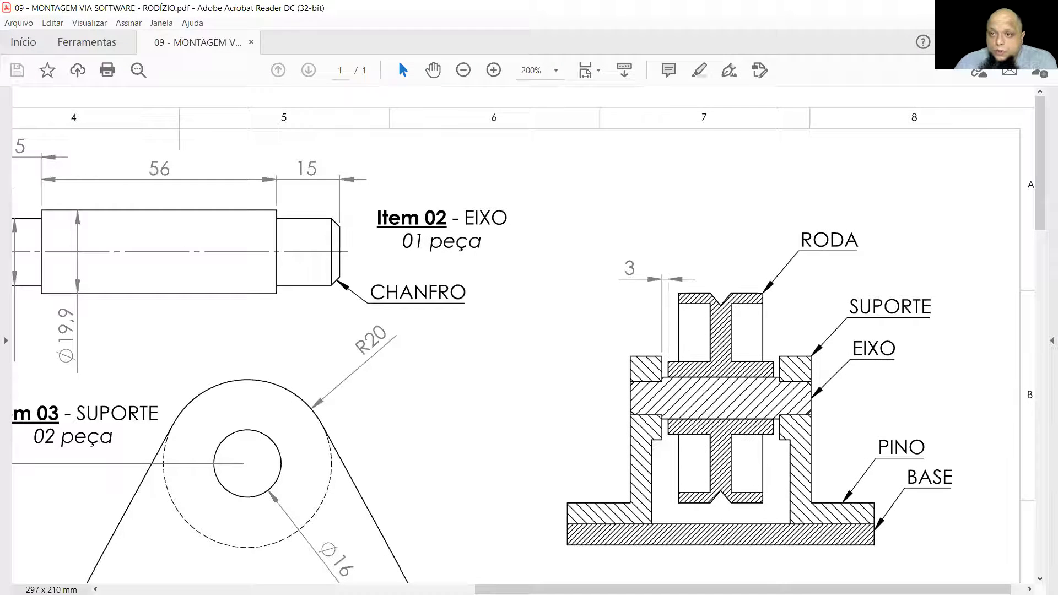
Step: Switch back to the SOLIDWORKS assembly and turn off the section view to show the whole caster
{"action": "key", "text": "alt+Tab"}
{"action": "scroll", "coordinate": [584, 318], "scroll_direction": "up", "scroll_amount": 3}
{"action": "middle_click_drag", "start_coordinate": [707, 283], "coordinate": [623, 329]}
{"action": "left_click", "coordinate": [543, 91]}
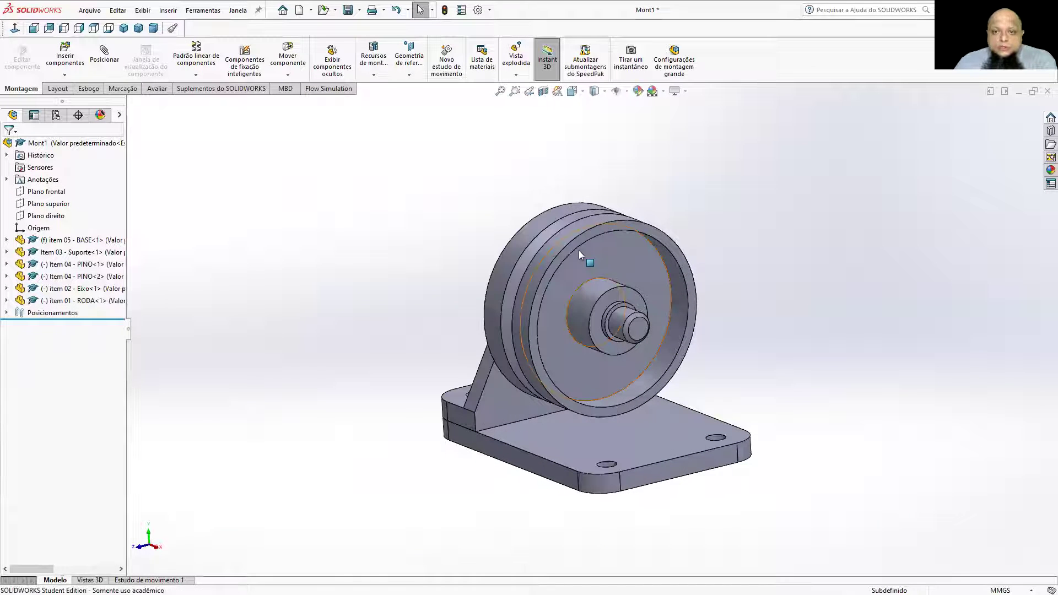
{"action": "scroll", "coordinate": [584, 259], "scroll_direction": "up", "scroll_amount": 3}
{"action": "key", "text": "Escape"}
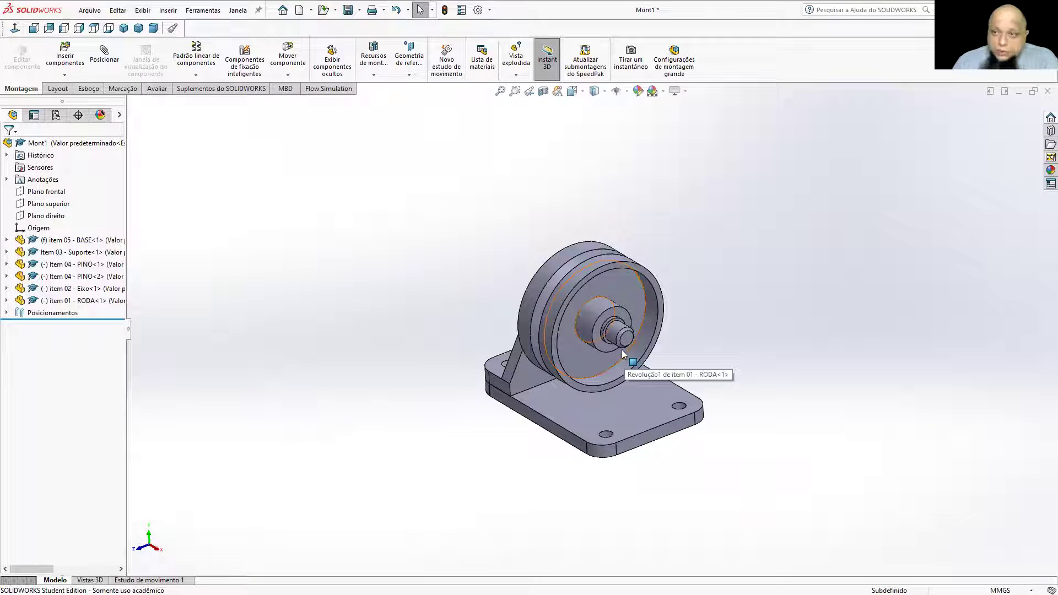
Step: Insert a second copy of Item 03 - Suporte into the assembly, placing it beside the wheel's free shaft end
{"action": "left_click", "coordinate": [65, 55]}
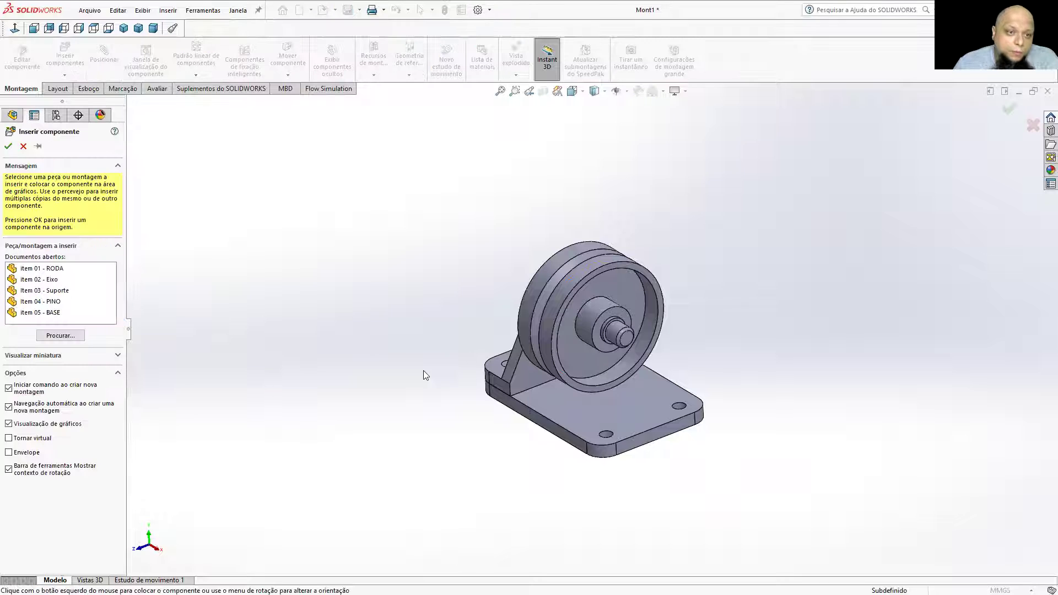
{"action": "left_click", "coordinate": [64, 292]}
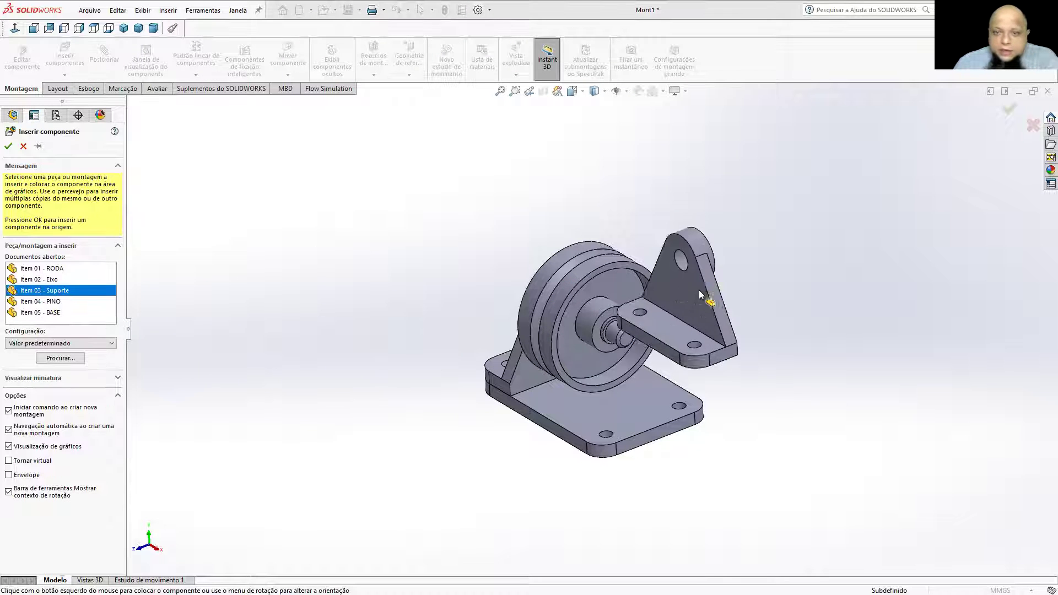
{"action": "left_click", "coordinate": [755, 316]}
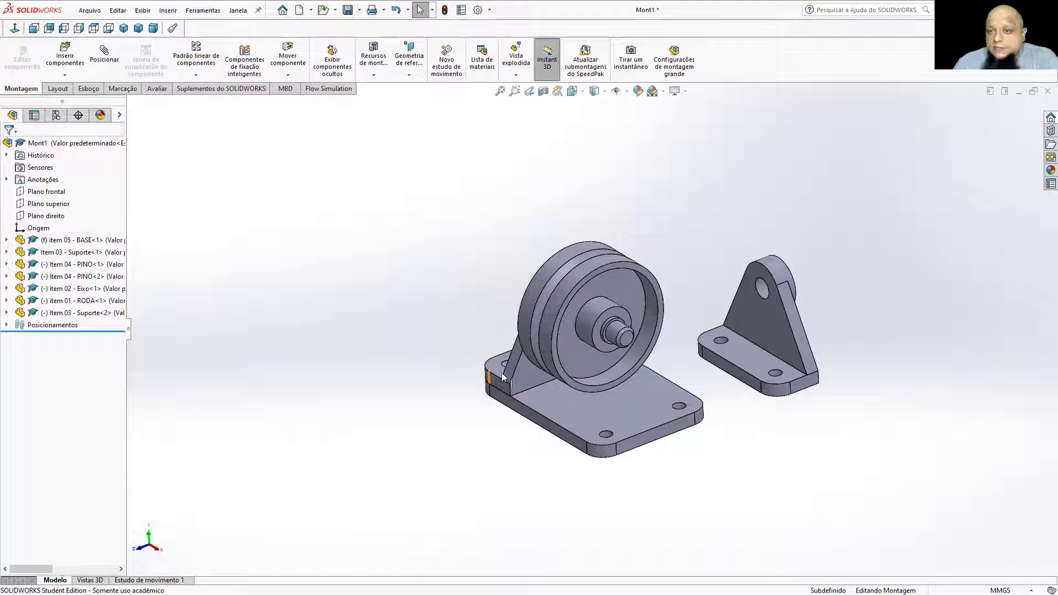
Step: Add a coincident mate between the second support's underside and the top face of the base, removing the wrongly selected support edge
{"action": "left_click", "coordinate": [104, 55]}
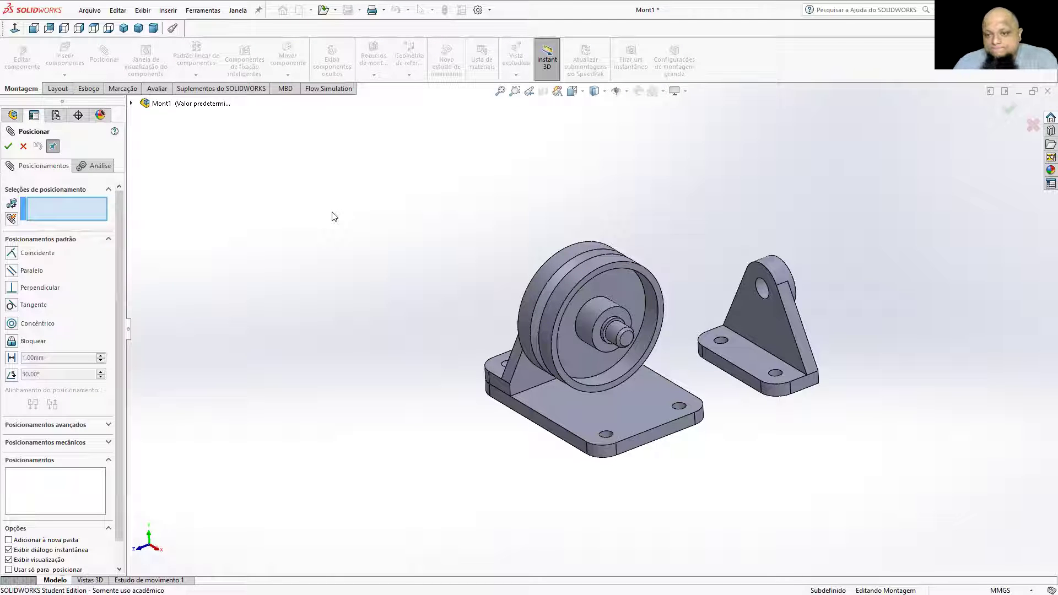
{"action": "left_click", "coordinate": [632, 400]}
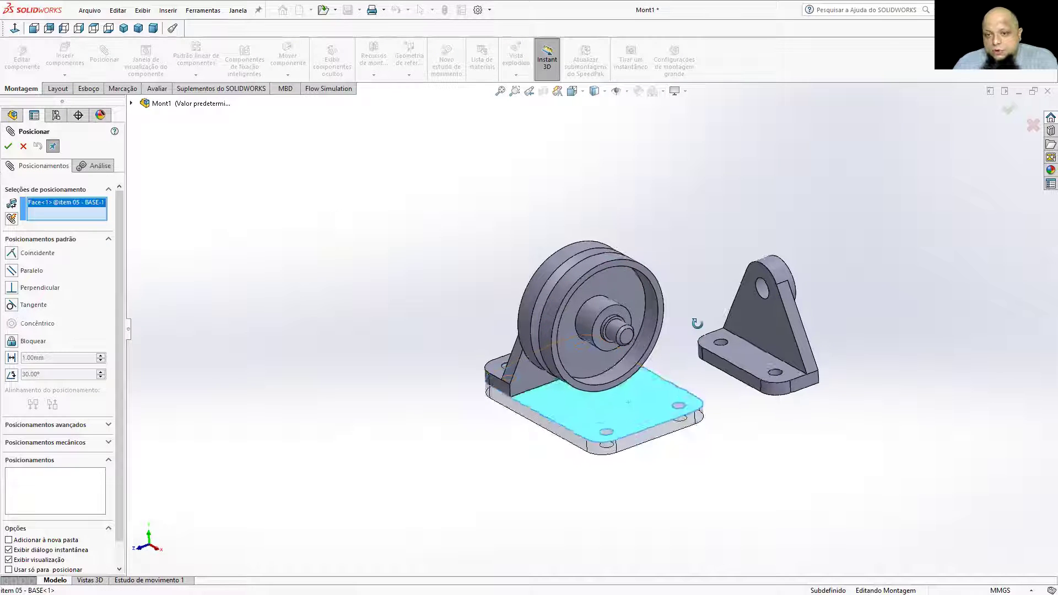
{"action": "middle_click_drag", "start_coordinate": [633, 400], "coordinate": [720, 245]}
{"action": "left_click", "coordinate": [762, 375]}
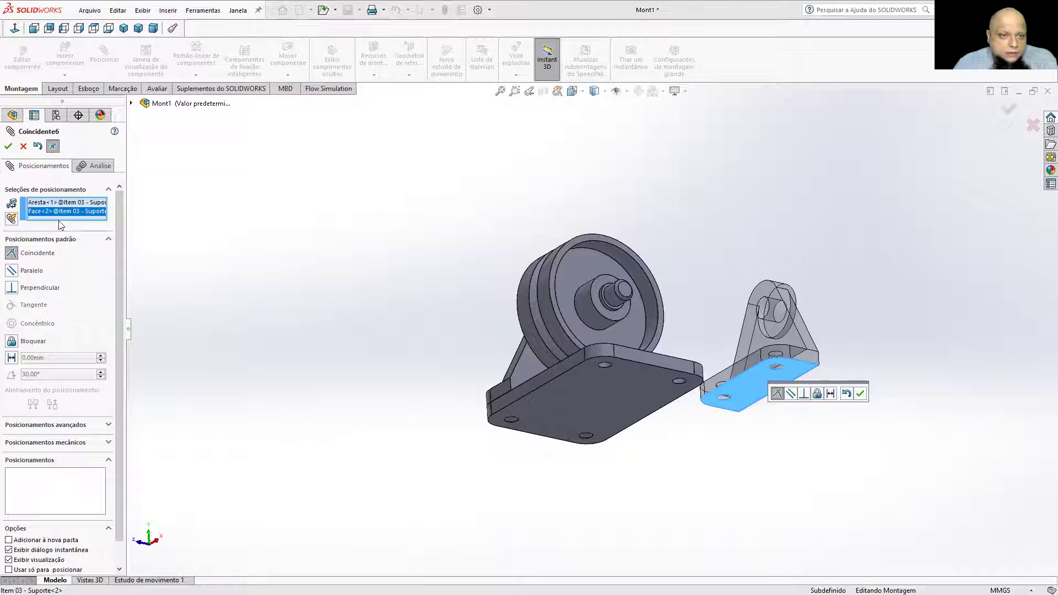
{"action": "right_click", "coordinate": [64, 202]}
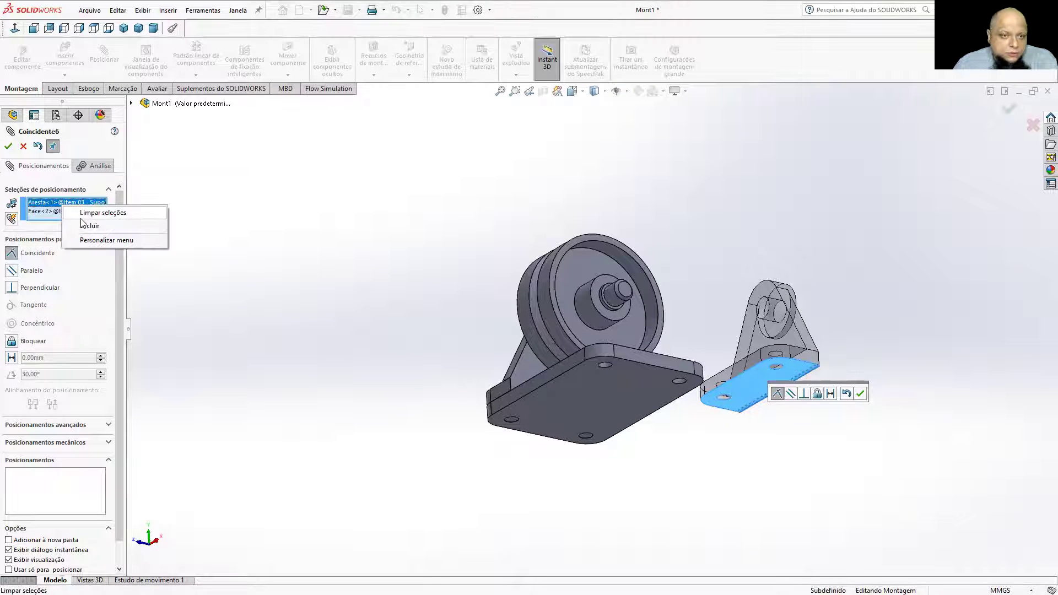
{"action": "left_click", "coordinate": [88, 225]}
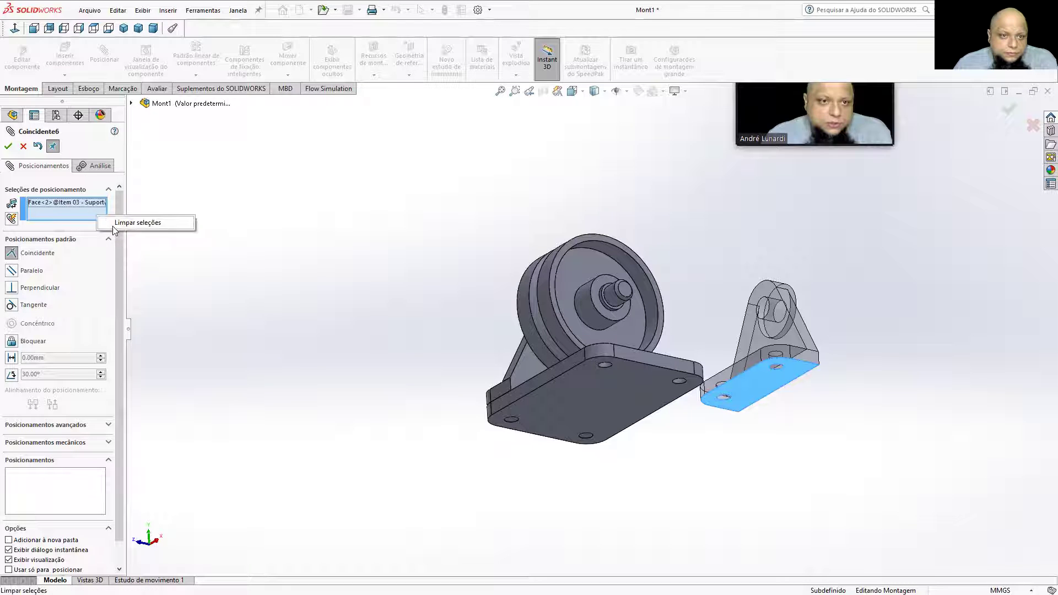
{"action": "middle_click_drag", "start_coordinate": [690, 287], "coordinate": [665, 423]}
{"action": "left_click", "coordinate": [665, 420]}
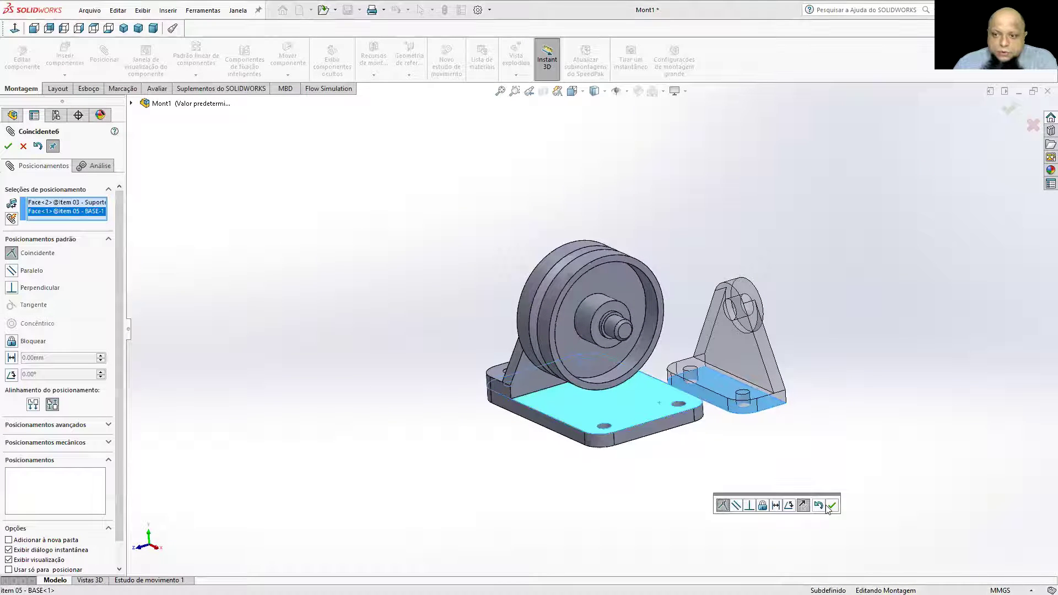
{"action": "left_click", "coordinate": [832, 505]}
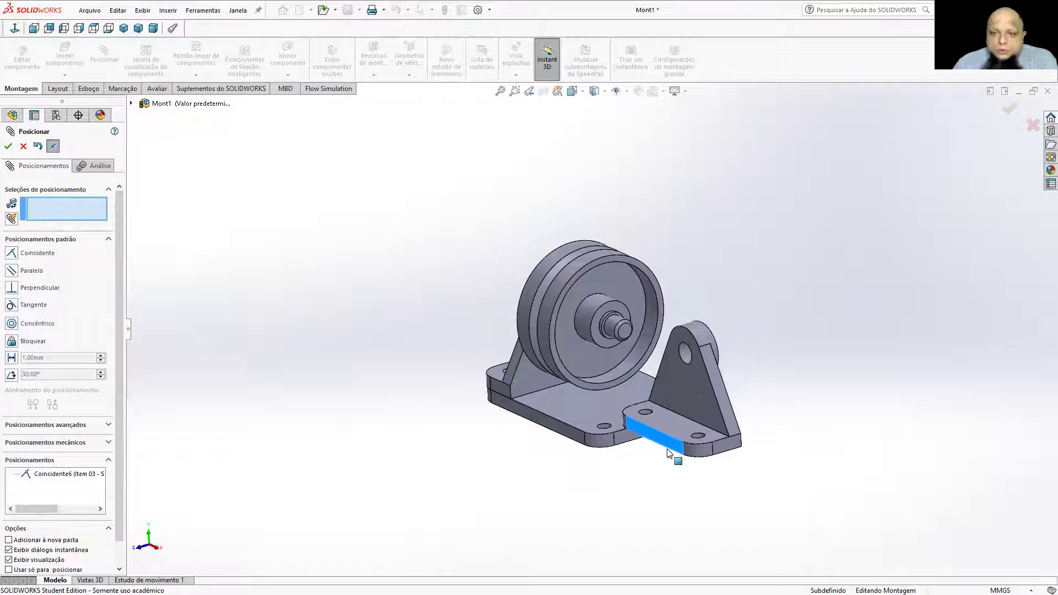
{"action": "middle_click_drag", "start_coordinate": [649, 361], "coordinate": [655, 341]}
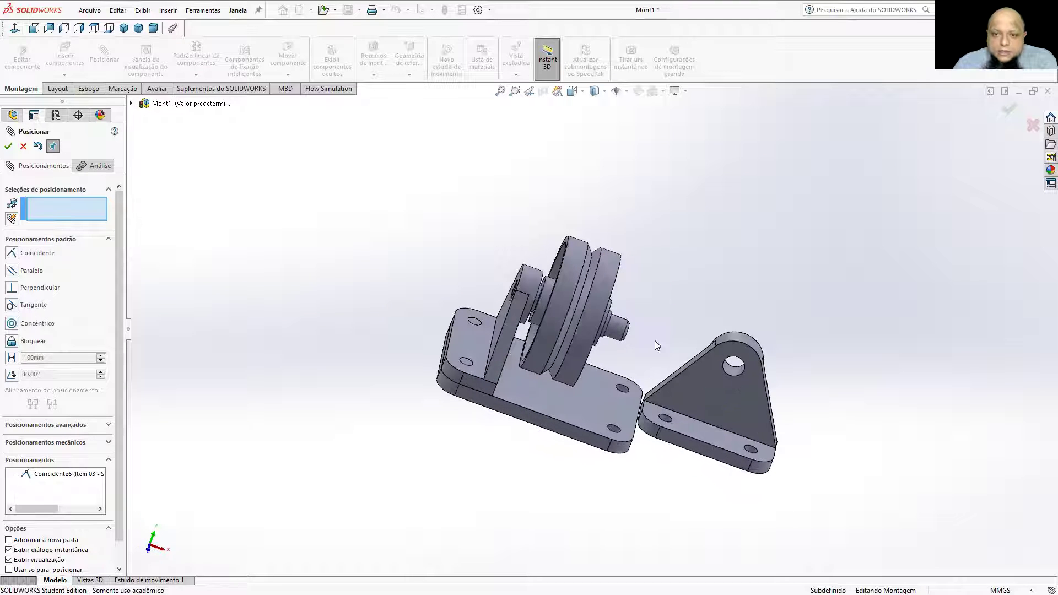
Step: Add a concentric mate between the free end of the axle and the hole of the second Item 03 - Suporte
{"action": "left_click", "coordinate": [621, 328]}
{"action": "left_click", "coordinate": [735, 369]}
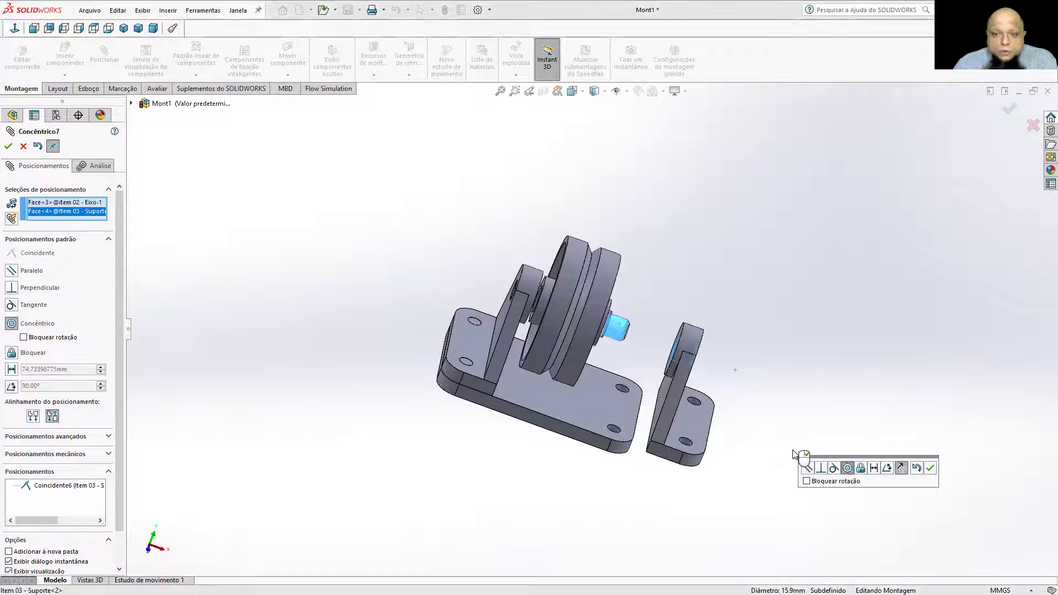
{"action": "left_click", "coordinate": [930, 469]}
Step: Add a concentric mate between the second support's front mounting hole and the matching hole in the base, and finish mating
{"action": "middle_click_drag", "start_coordinate": [757, 355], "coordinate": [725, 358]}
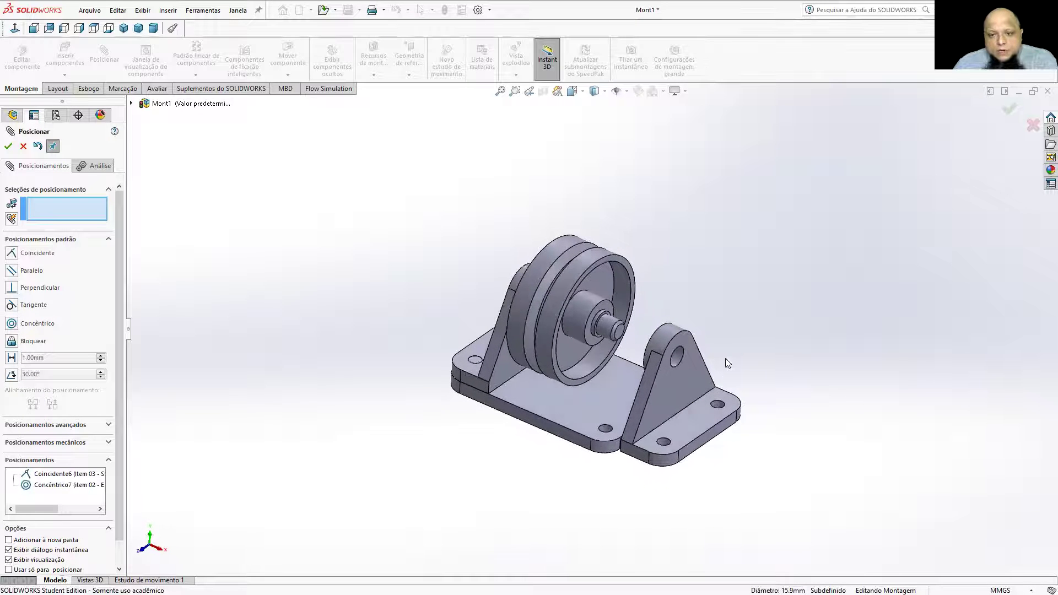
{"action": "scroll", "coordinate": [643, 441], "scroll_direction": "down", "scroll_amount": 4}
{"action": "left_click", "coordinate": [630, 430]}
{"action": "left_click", "coordinate": [629, 432]}
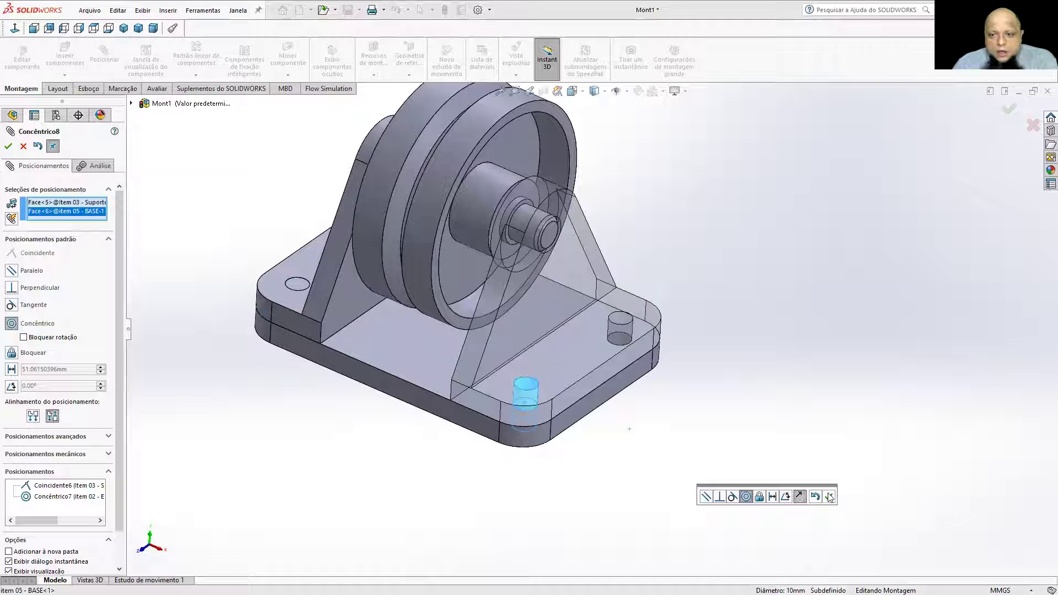
{"action": "left_click", "coordinate": [829, 498]}
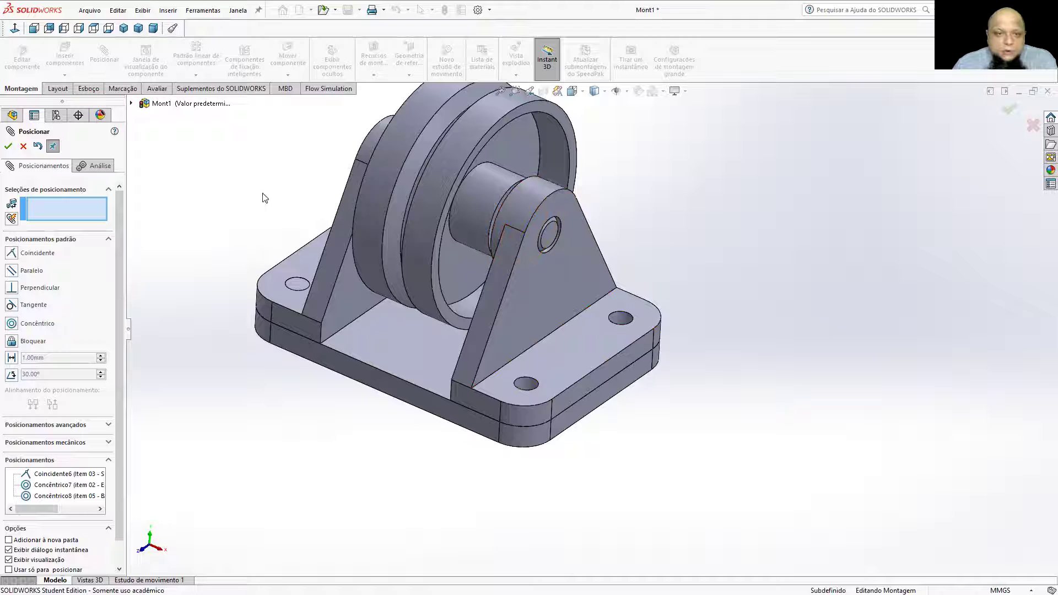
{"action": "left_click", "coordinate": [8, 146]}
Step: Try to move the second support to check whether it is fully constrained
{"action": "left_click", "coordinate": [569, 275]}
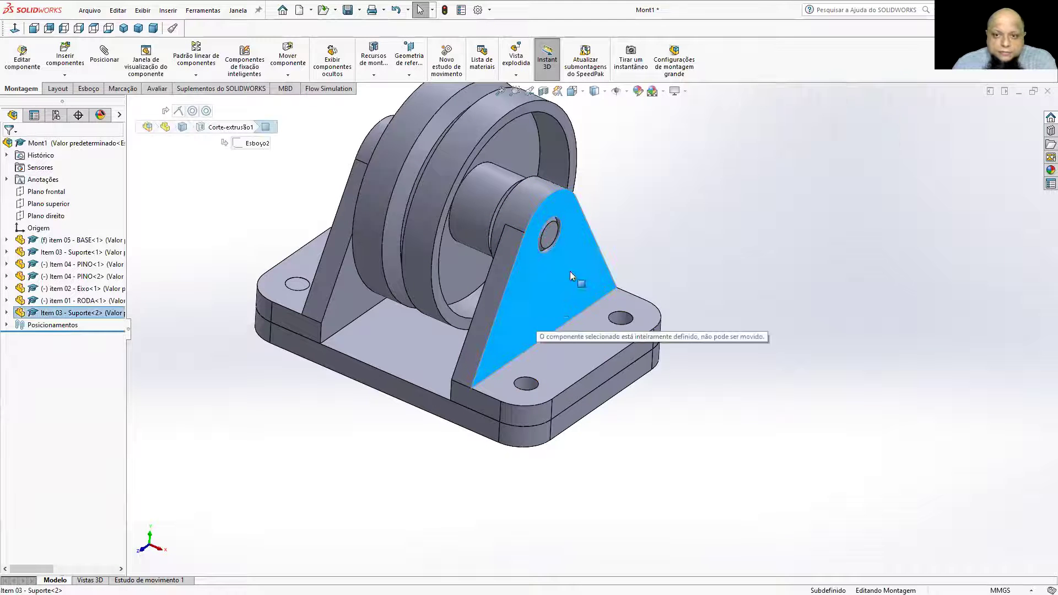
{"action": "left_click_drag", "start_coordinate": [539, 315], "coordinate": [626, 246]}
{"action": "scroll", "coordinate": [694, 385], "scroll_direction": "up", "scroll_amount": 1}
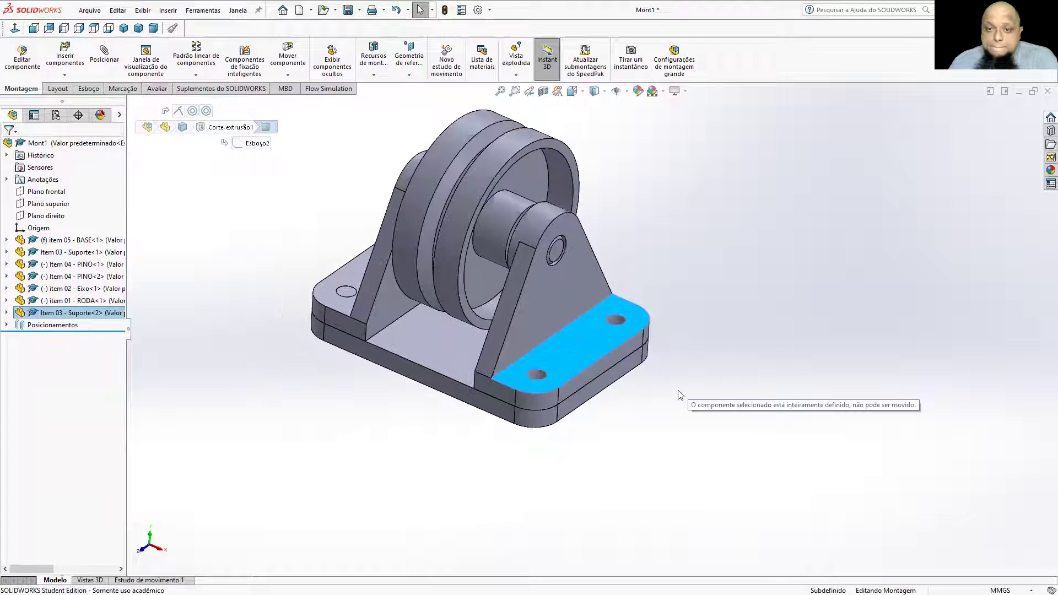
{"action": "scroll", "coordinate": [660, 389], "scroll_direction": "up", "scroll_amount": 1}
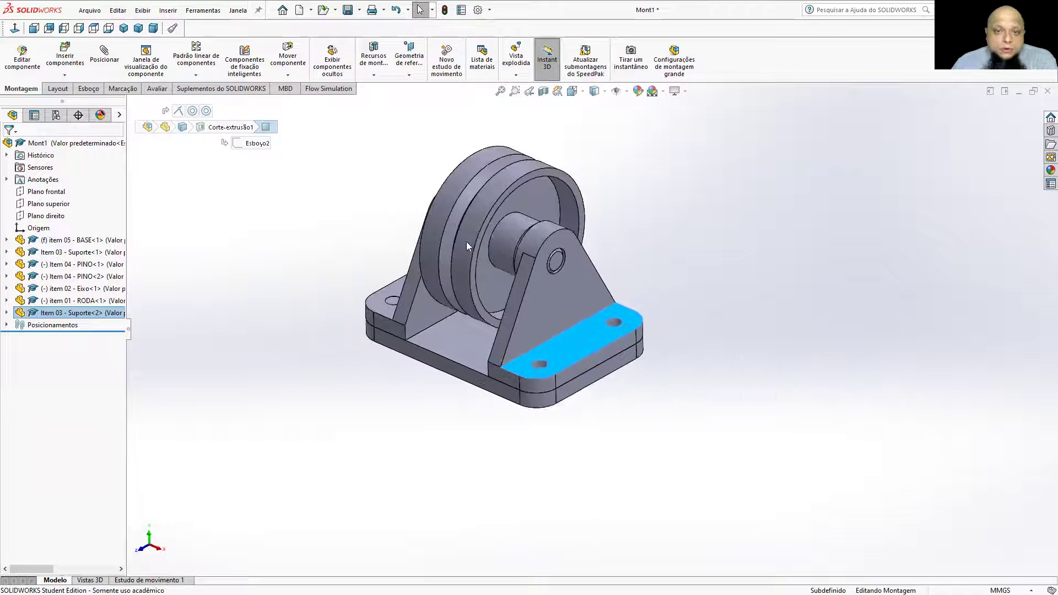
{"action": "left_click", "coordinate": [314, 268]}
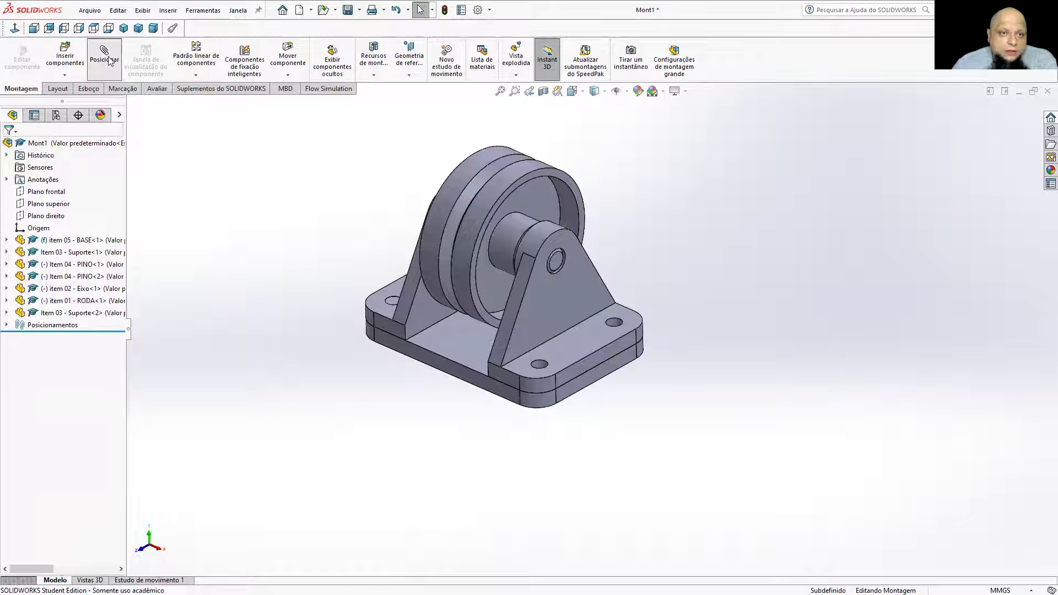
Step: Insert two copies of item 04 - PINO beside the second support
{"action": "left_click", "coordinate": [109, 60]}
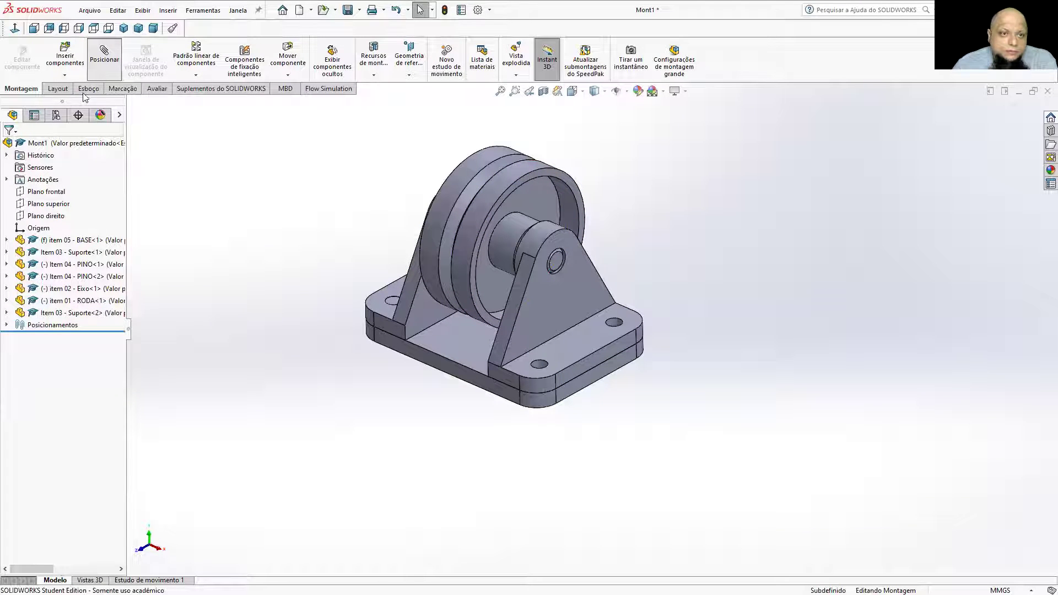
{"action": "left_click", "coordinate": [23, 146]}
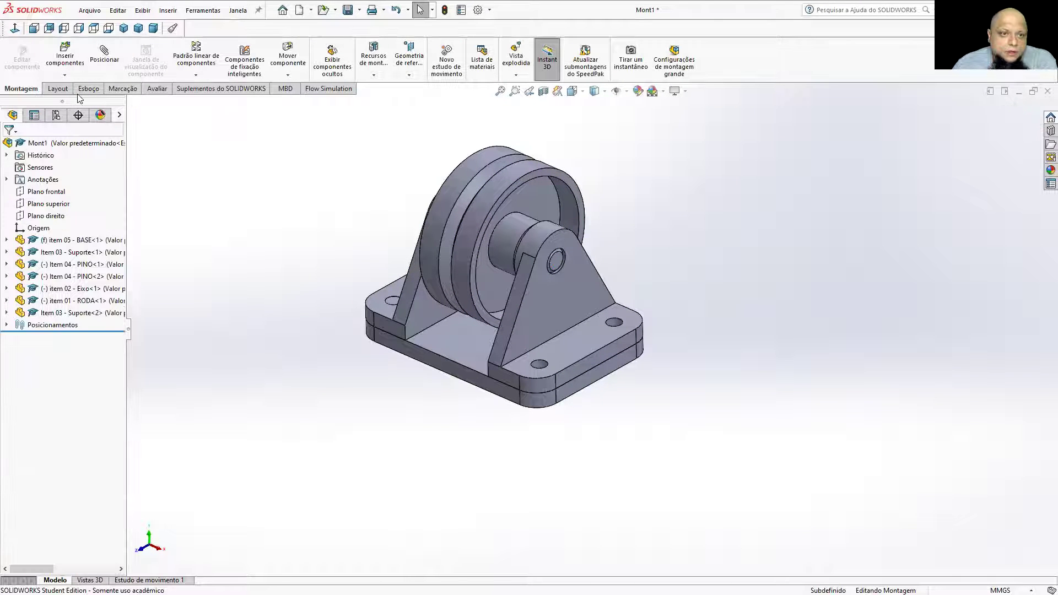
{"action": "left_click", "coordinate": [69, 62]}
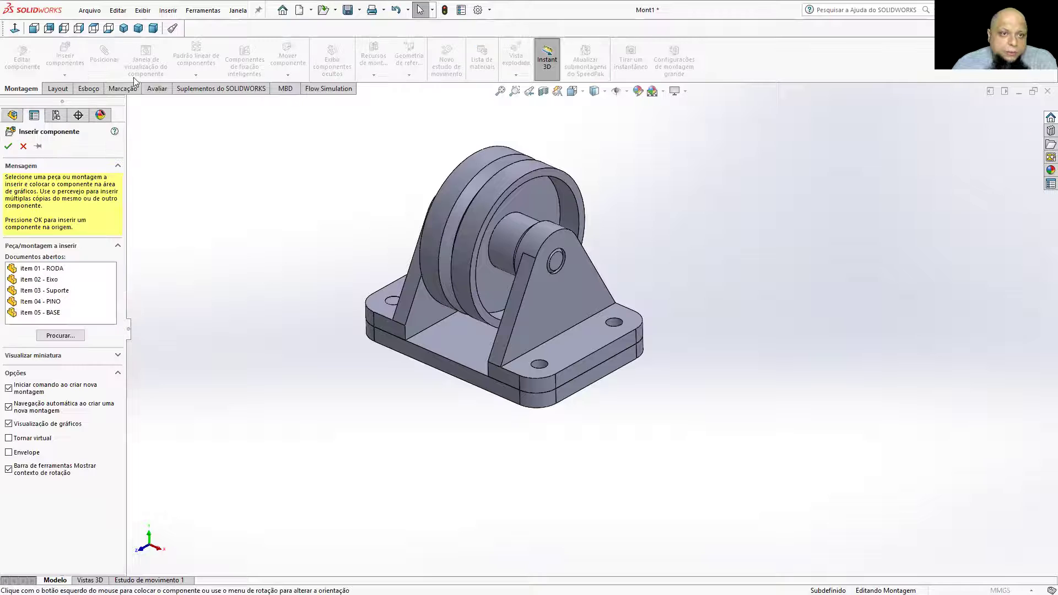
{"action": "left_click", "coordinate": [54, 302]}
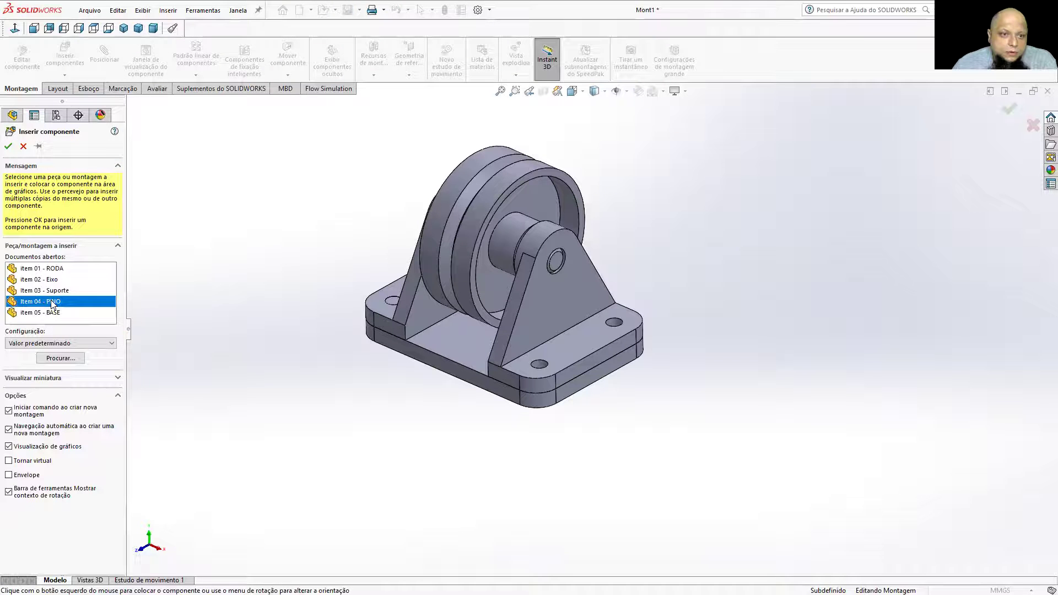
{"action": "left_click", "coordinate": [37, 147]}
{"action": "left_click", "coordinate": [606, 393]}
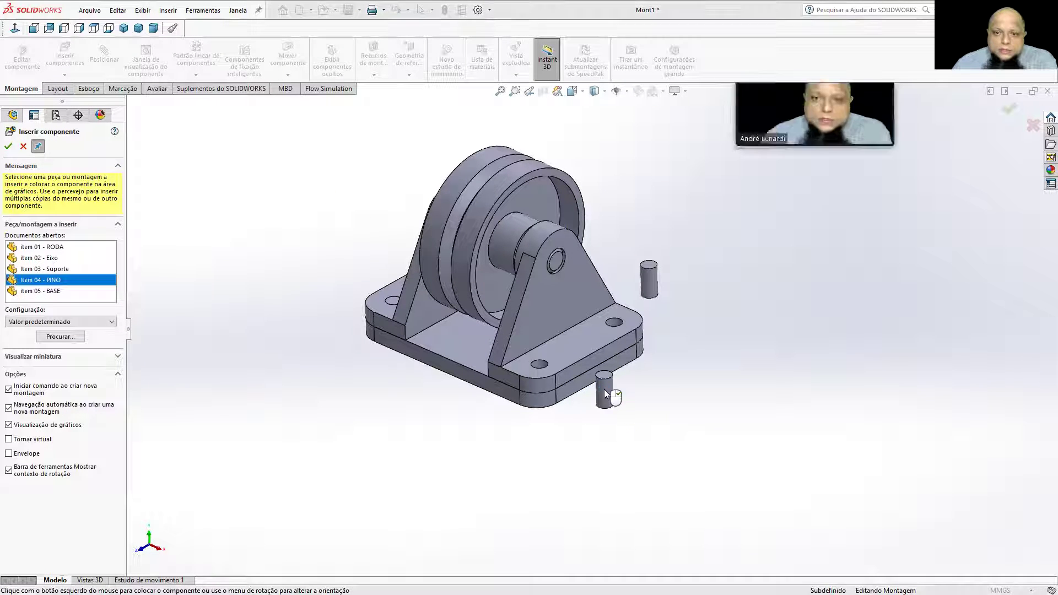
{"action": "key", "text": "Escape"}
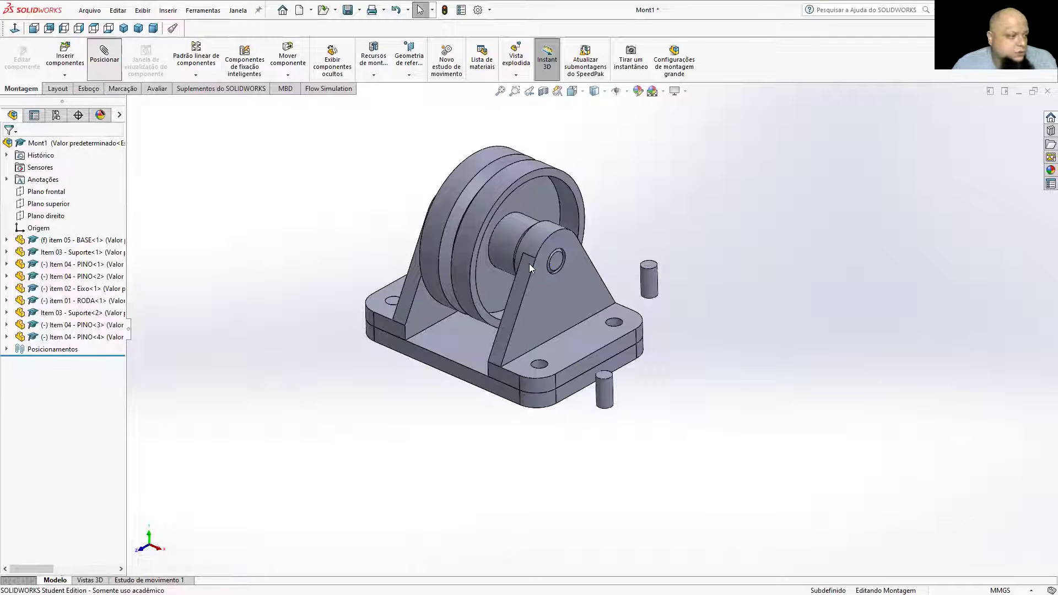
Step: Mate one new pin concentric with the second support's far mounting hole and its top face coincident with the support's flange top
{"action": "scroll", "coordinate": [926, 453], "scroll_direction": "down", "scroll_amount": 2}
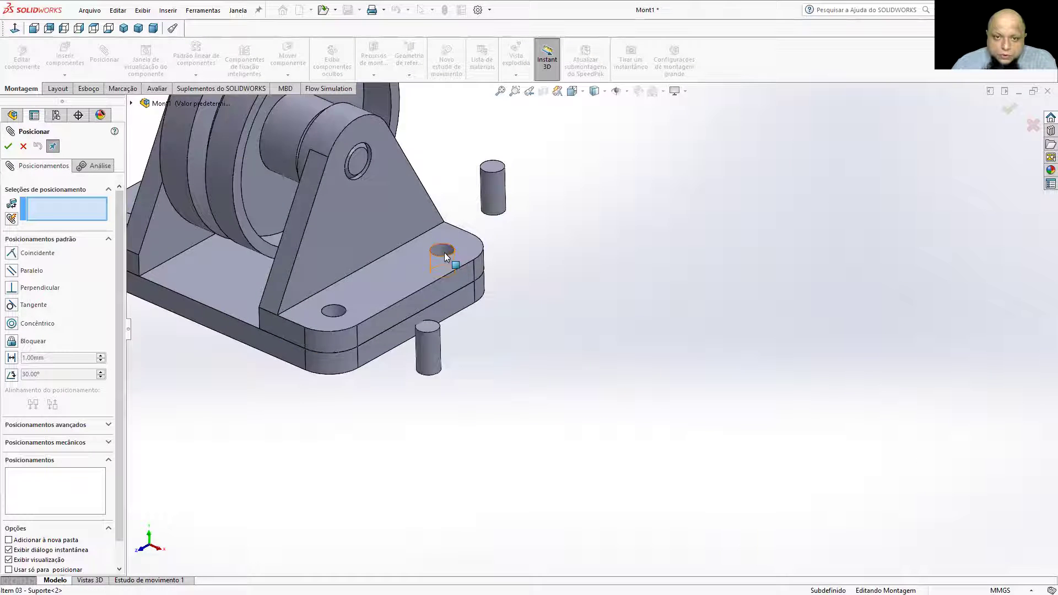
{"action": "left_click", "coordinate": [448, 259]}
{"action": "left_click", "coordinate": [492, 187]}
{"action": "left_click", "coordinate": [811, 290]}
{"action": "left_click", "coordinate": [440, 210]}
{"action": "left_click", "coordinate": [457, 264]}
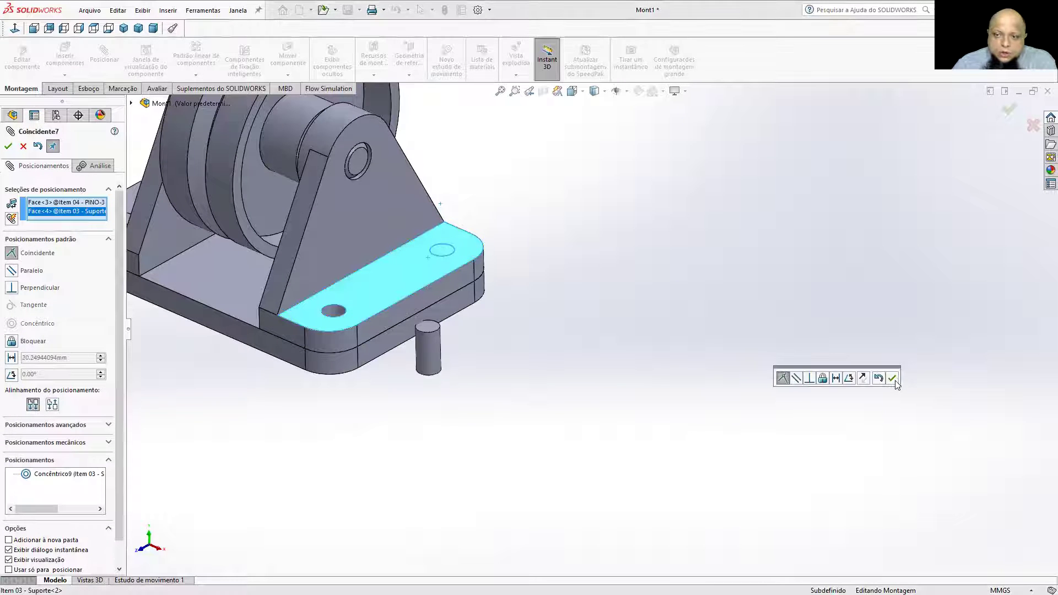
{"action": "left_click", "coordinate": [892, 379]}
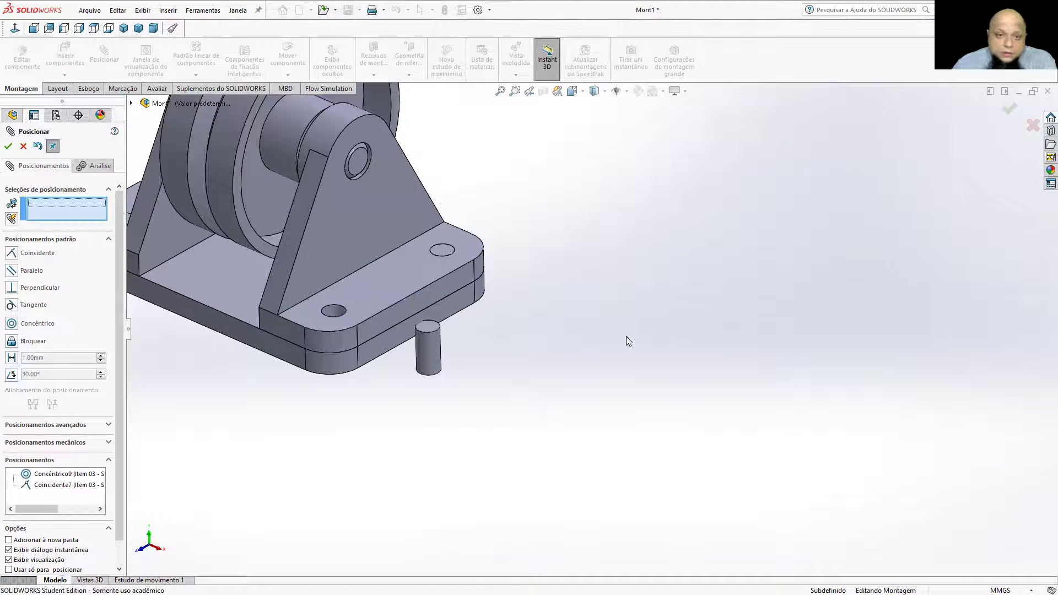
Step: Mate the remaining pin concentric with the second support's near mounting hole and flush with the flange top, and finish mating
{"action": "left_click", "coordinate": [334, 313]}
{"action": "left_click", "coordinate": [432, 362]}
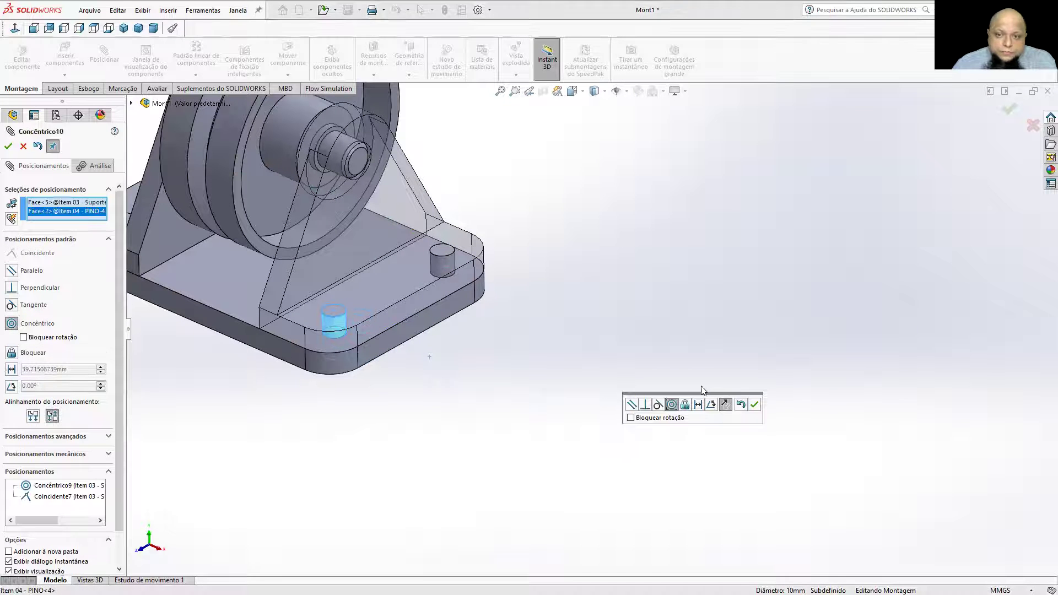
{"action": "left_click", "coordinate": [755, 406]}
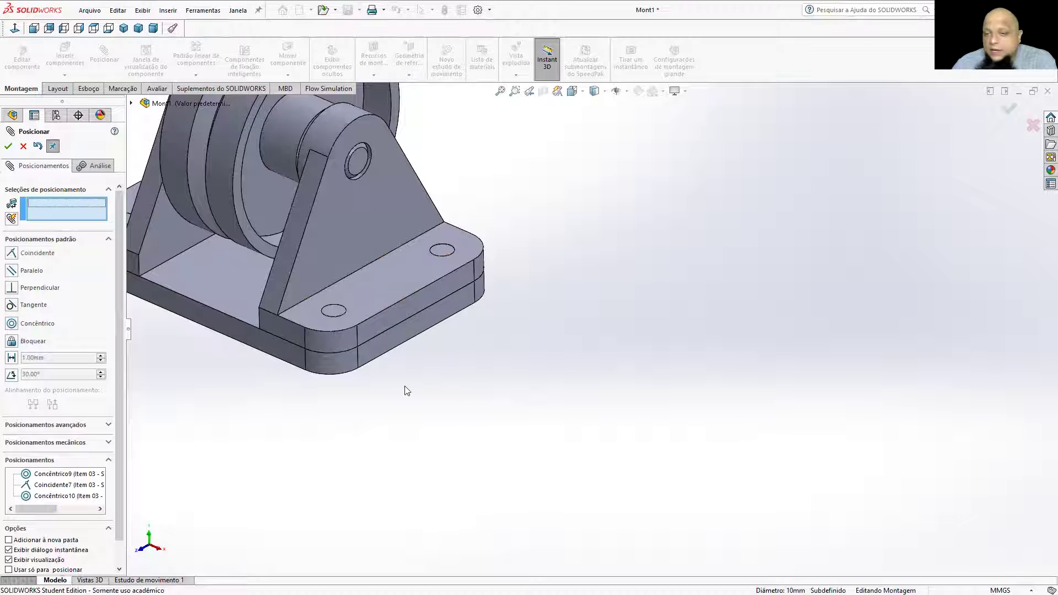
{"action": "scroll", "coordinate": [314, 330], "scroll_direction": "down", "scroll_amount": 3}
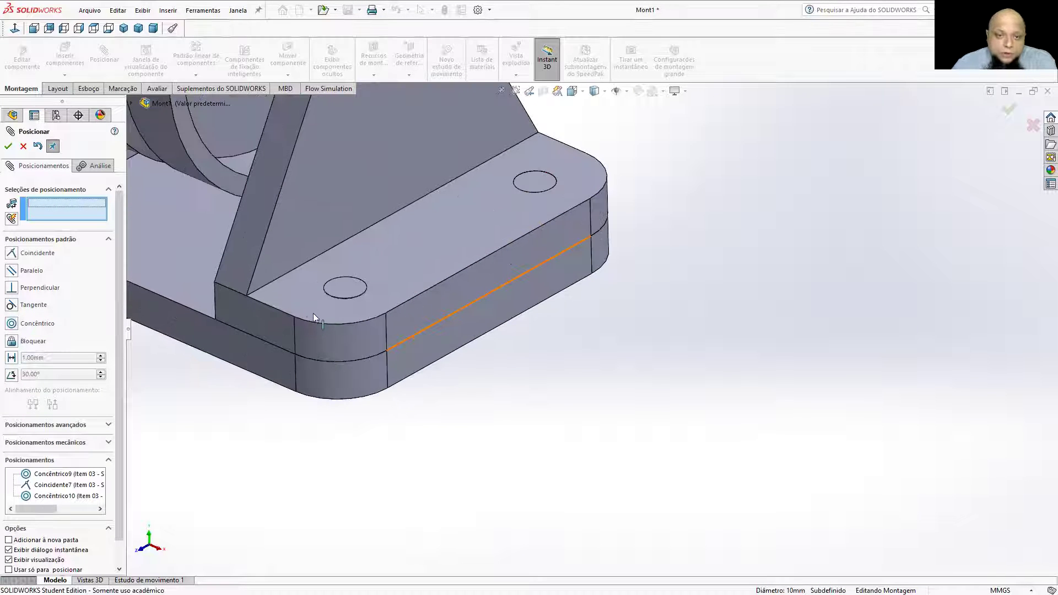
{"action": "left_click", "coordinate": [334, 288]}
{"action": "left_click", "coordinate": [452, 342]}
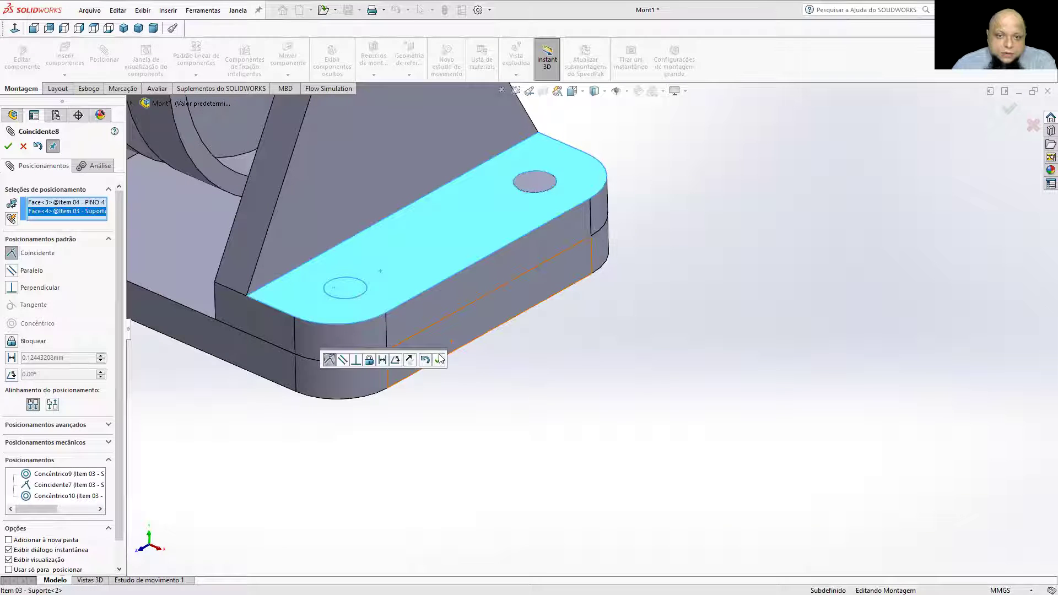
{"action": "left_click", "coordinate": [439, 359]}
{"action": "scroll", "coordinate": [502, 402], "scroll_direction": "up", "scroll_amount": 5}
{"action": "scroll", "coordinate": [508, 407], "scroll_direction": "up", "scroll_amount": 2}
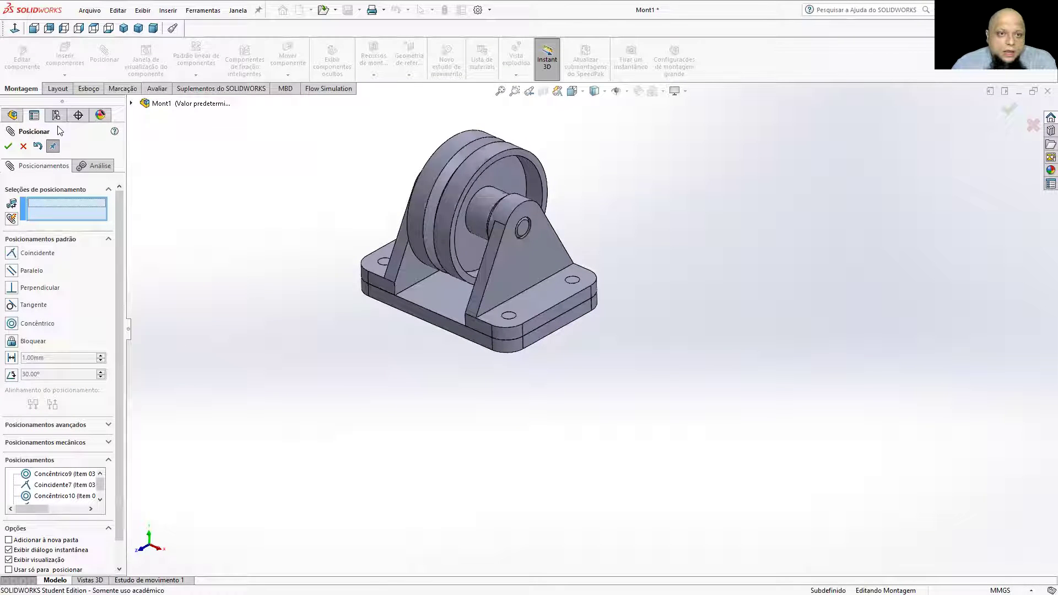
{"action": "left_click", "coordinate": [8, 146]}
Step: Examine the assembled wheel, supports, base and pins from different angles and distances
{"action": "scroll", "coordinate": [568, 330], "scroll_direction": "up", "scroll_amount": 3}
{"action": "middle_click_drag", "start_coordinate": [568, 330], "coordinate": [328, 360]}
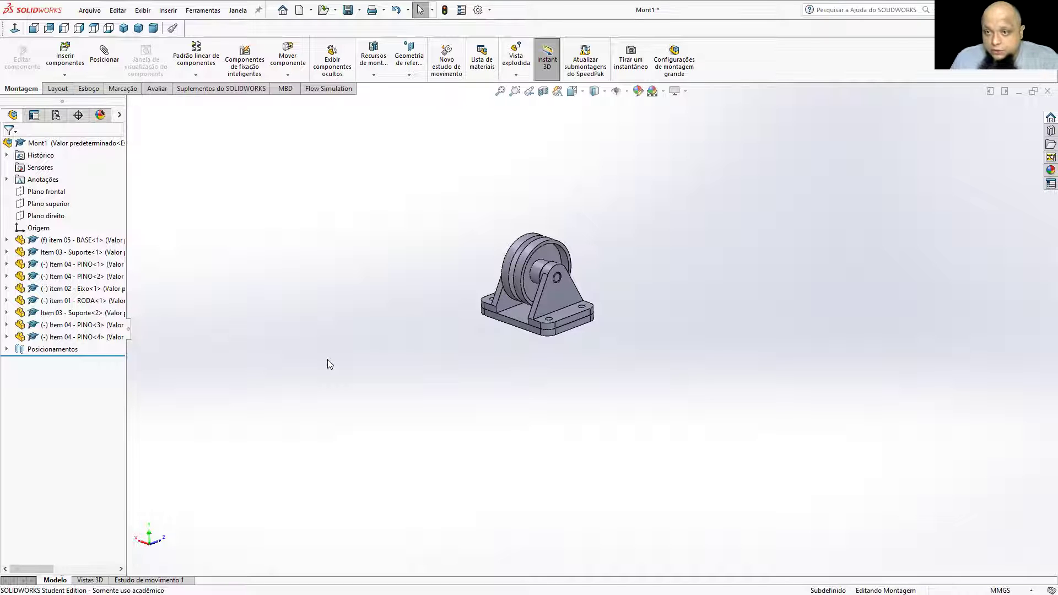
{"action": "scroll", "coordinate": [328, 360], "scroll_direction": "down", "scroll_amount": 3}
{"action": "scroll", "coordinate": [710, 294], "scroll_direction": "up", "scroll_amount": 3}
{"action": "scroll", "coordinate": [690, 253], "scroll_direction": "down", "scroll_amount": 2}
{"action": "middle_click_drag", "start_coordinate": [690, 254], "coordinate": [664, 272]}
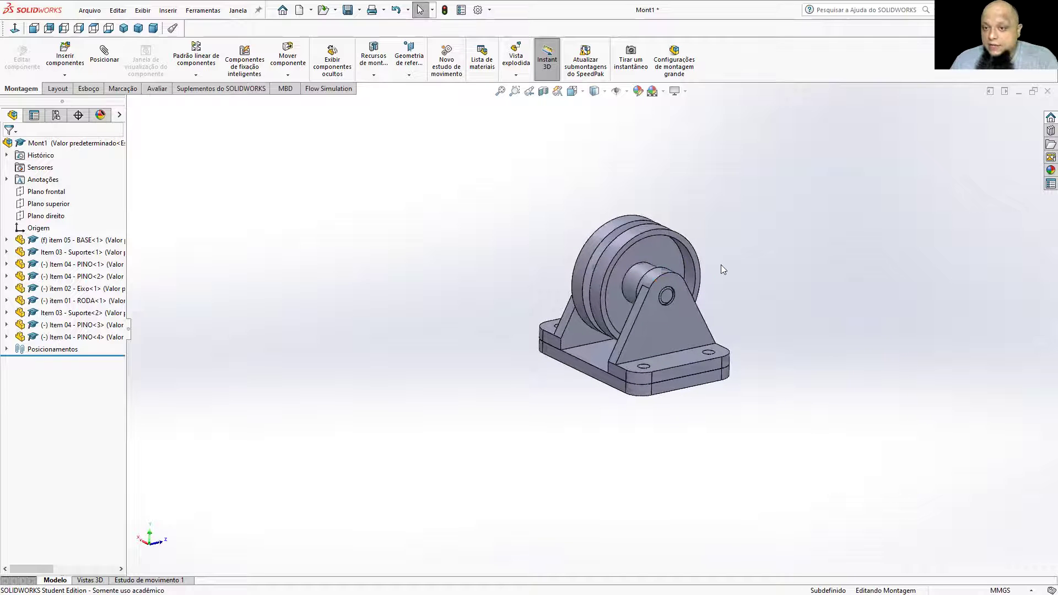
{"action": "scroll", "coordinate": [721, 265], "scroll_direction": "down", "scroll_amount": 2}
{"action": "middle_click_drag", "start_coordinate": [659, 311], "coordinate": [666, 291]}
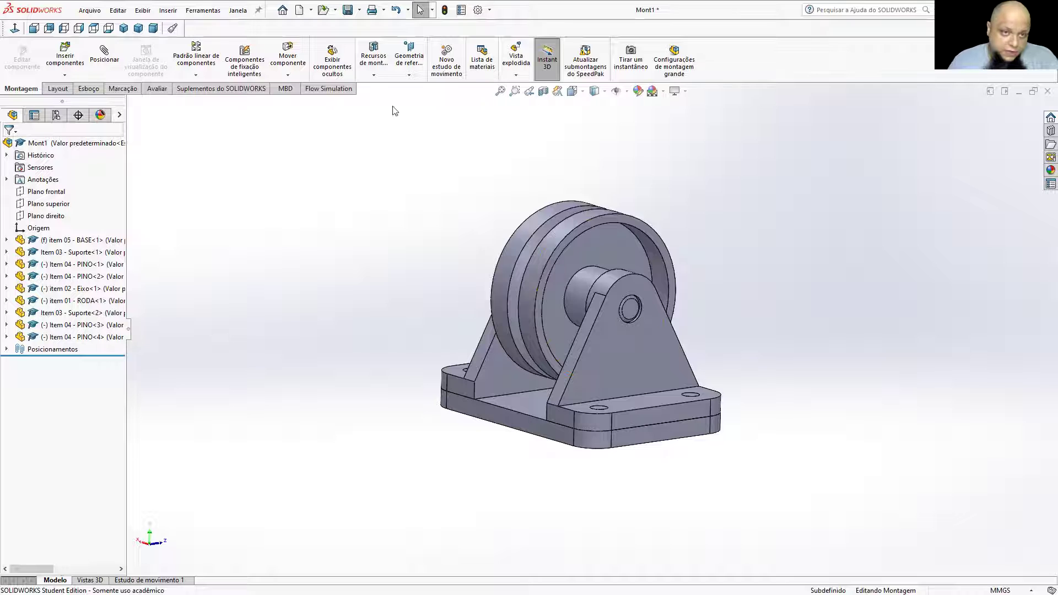
Step: Run interference detection on the whole Mont1 assembly and close the check
{"action": "left_click", "coordinate": [156, 88]}
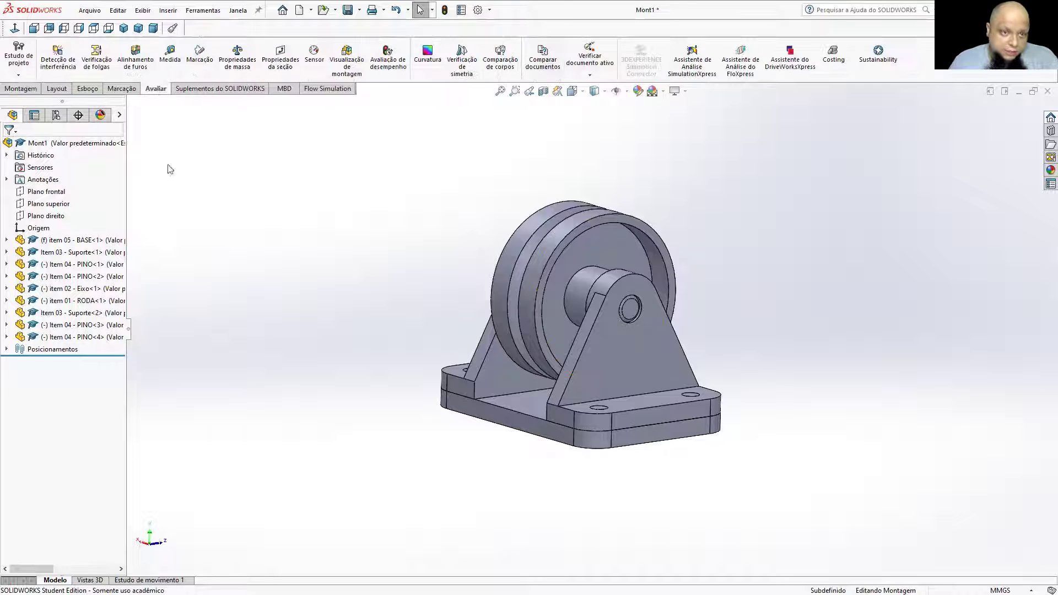
{"action": "left_click", "coordinate": [47, 63]}
{"action": "left_click", "coordinate": [53, 205]}
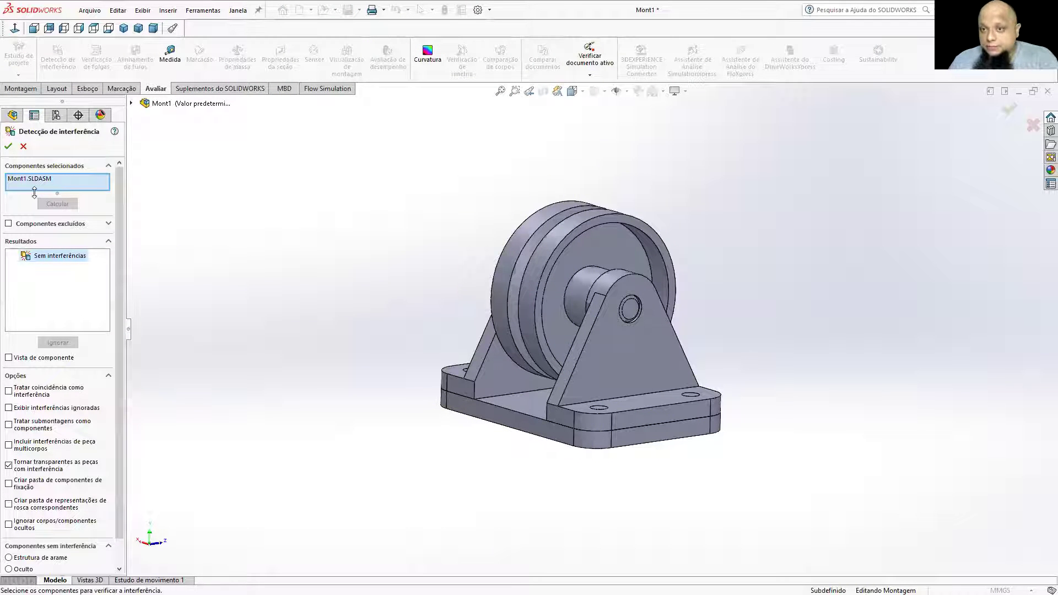
{"action": "left_click", "coordinate": [8, 147]}
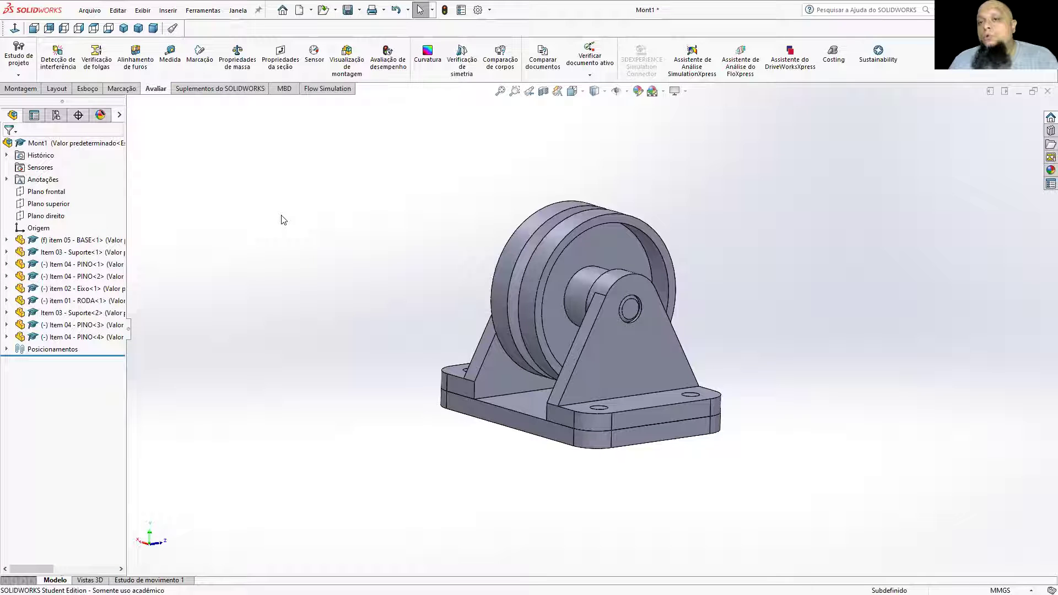
Step: Open the Item 03 - Suporte part from the assembly in its own window
{"action": "right_click", "coordinate": [648, 363]}
{"action": "left_click", "coordinate": [549, 162]}
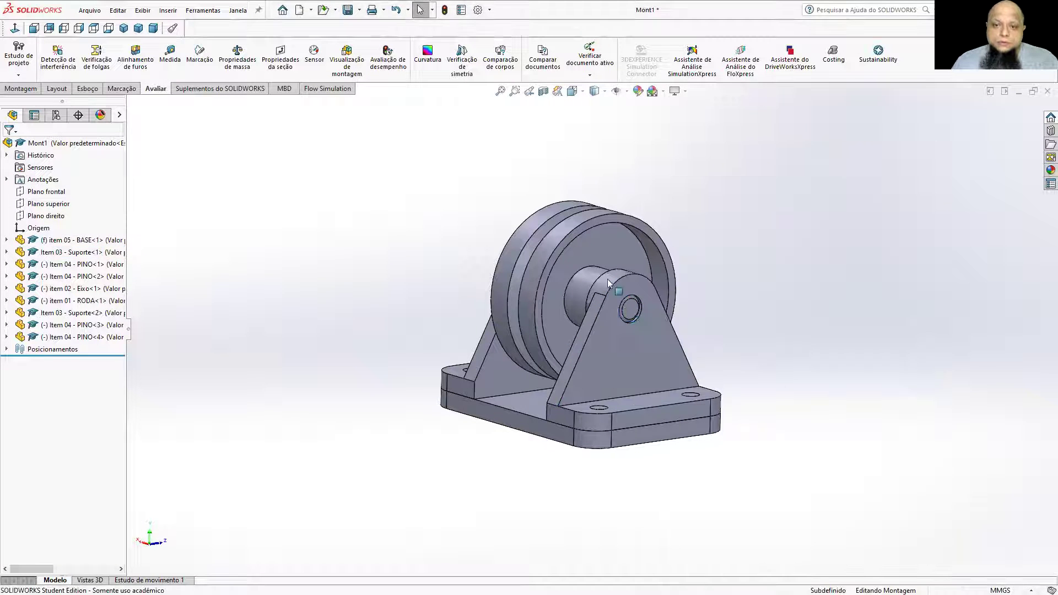
{"action": "right_click", "coordinate": [633, 344]}
{"action": "left_click", "coordinate": [641, 165]}
Step: Change the vertical dimension from the flange top to the arc centre in Esboço1 of Ressalto-extrusão1, and rebuild the part
{"action": "middle_click_drag", "start_coordinate": [522, 307], "coordinate": [618, 305]}
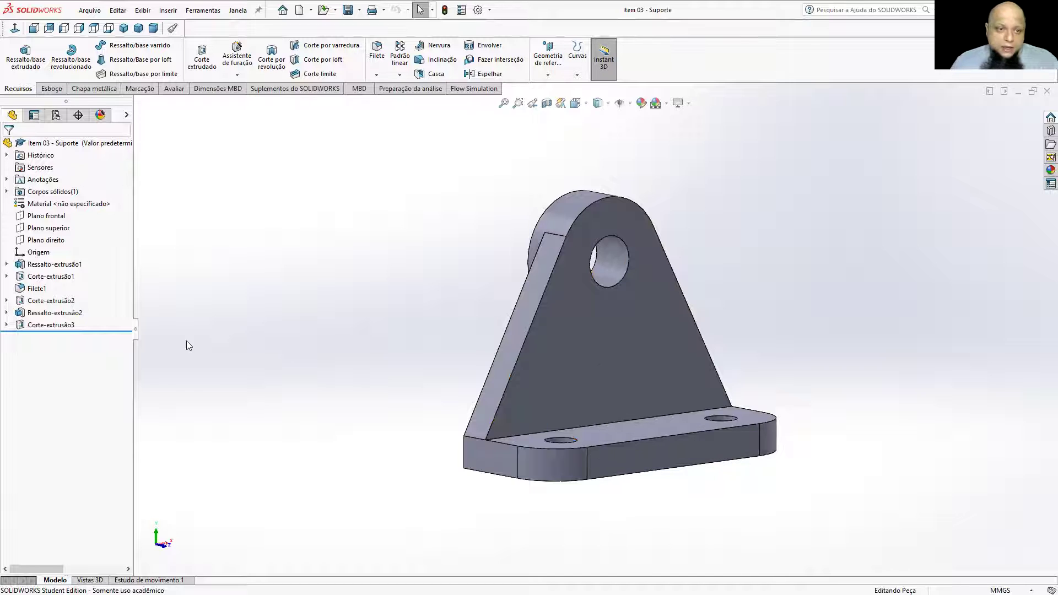
{"action": "left_click", "coordinate": [7, 265]}
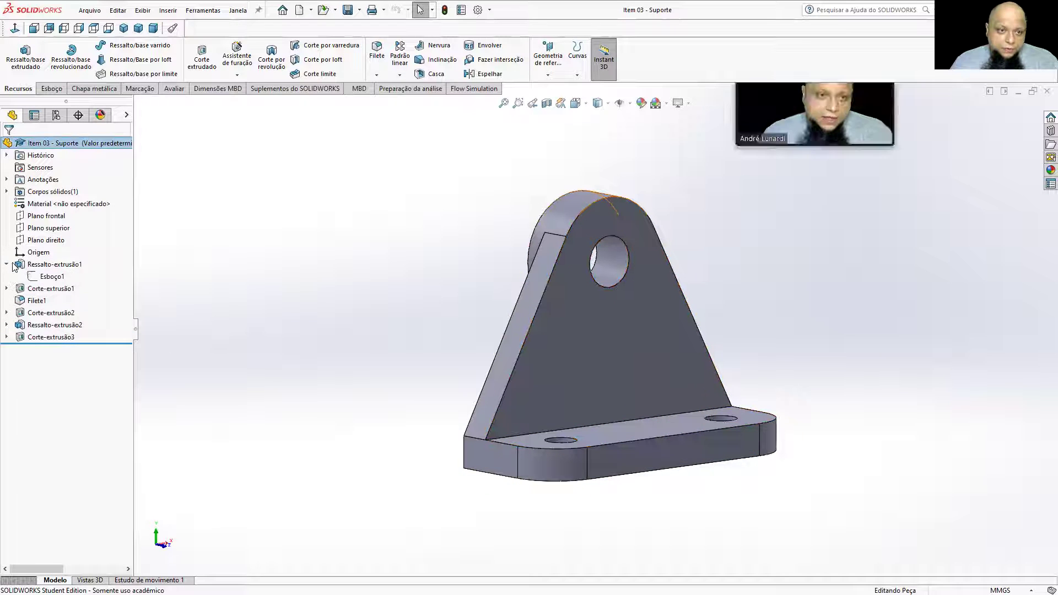
{"action": "left_click", "coordinate": [52, 276]}
{"action": "left_click", "coordinate": [406, 372]}
{"action": "double_click", "coordinate": [406, 373]}
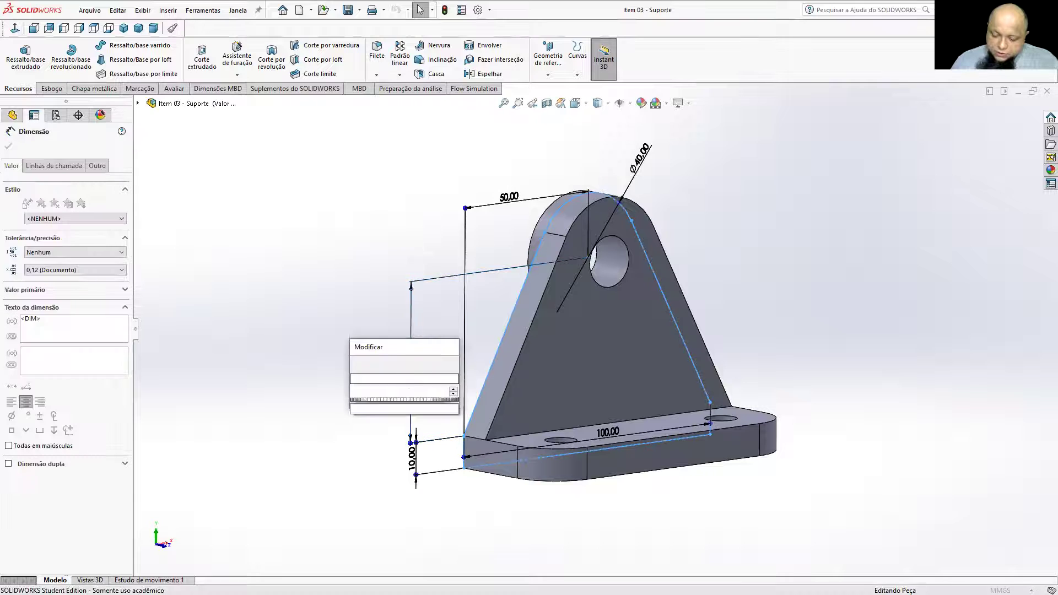
{"action": "key", "text": "Return"}
{"action": "left_click", "coordinate": [409, 229]}
{"action": "left_click", "coordinate": [444, 9]}
Step: Return to the Mont1 assembly and rebuild it with the modified support
{"action": "middle_click_drag", "start_coordinate": [559, 260], "coordinate": [585, 307]}
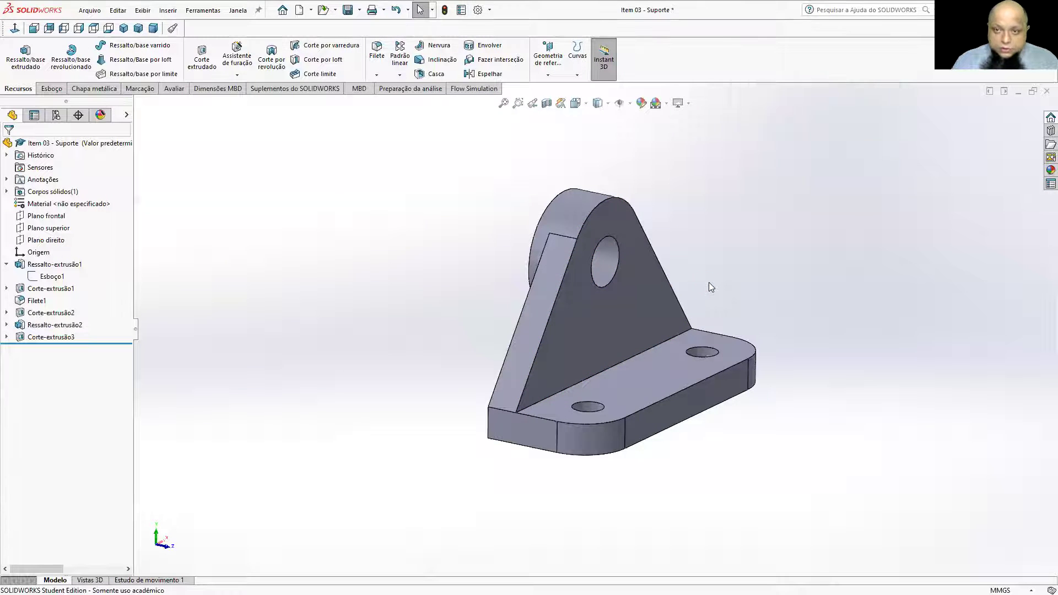
{"action": "key", "text": "ctrl+Tab"}
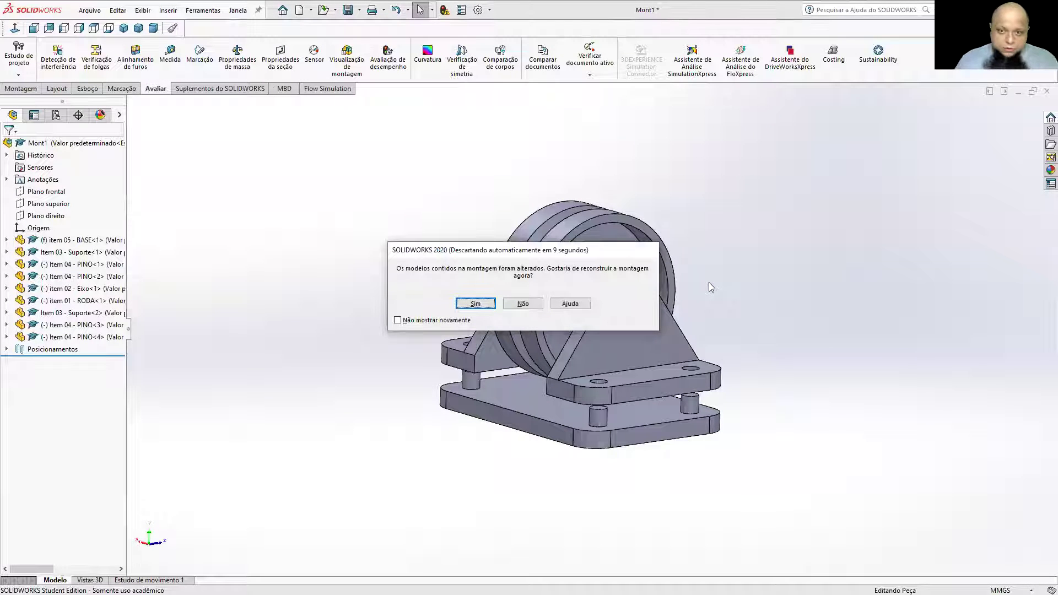
{"action": "left_click", "coordinate": [475, 303]}
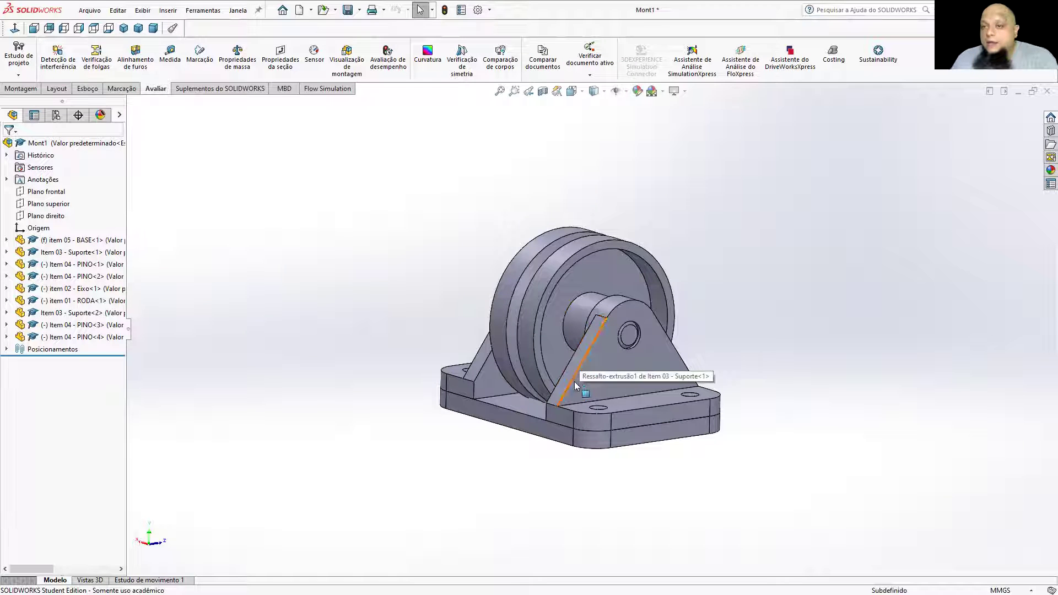
Step: Examine the rebuilt assembly around the wheel, the two supports and the base, and compare it with the Item 03 - Suporte part
{"action": "middle_click_drag", "start_coordinate": [572, 377], "coordinate": [452, 359]}
{"action": "scroll", "coordinate": [587, 398], "scroll_direction": "down", "scroll_amount": 4}
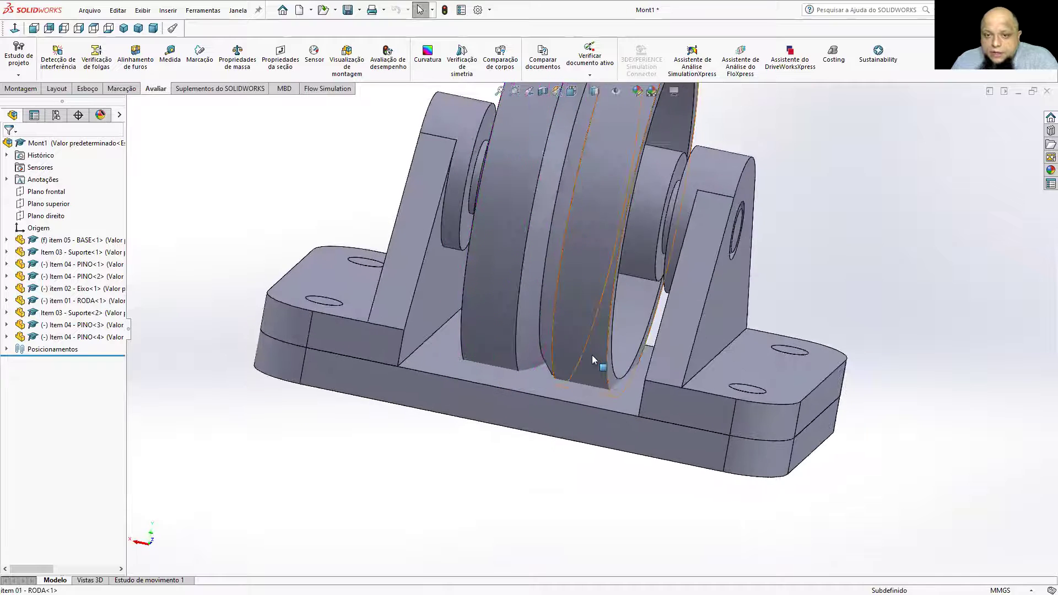
{"action": "middle_click_drag", "start_coordinate": [617, 364], "coordinate": [585, 366]}
{"action": "scroll", "coordinate": [573, 405], "scroll_direction": "up", "scroll_amount": 2}
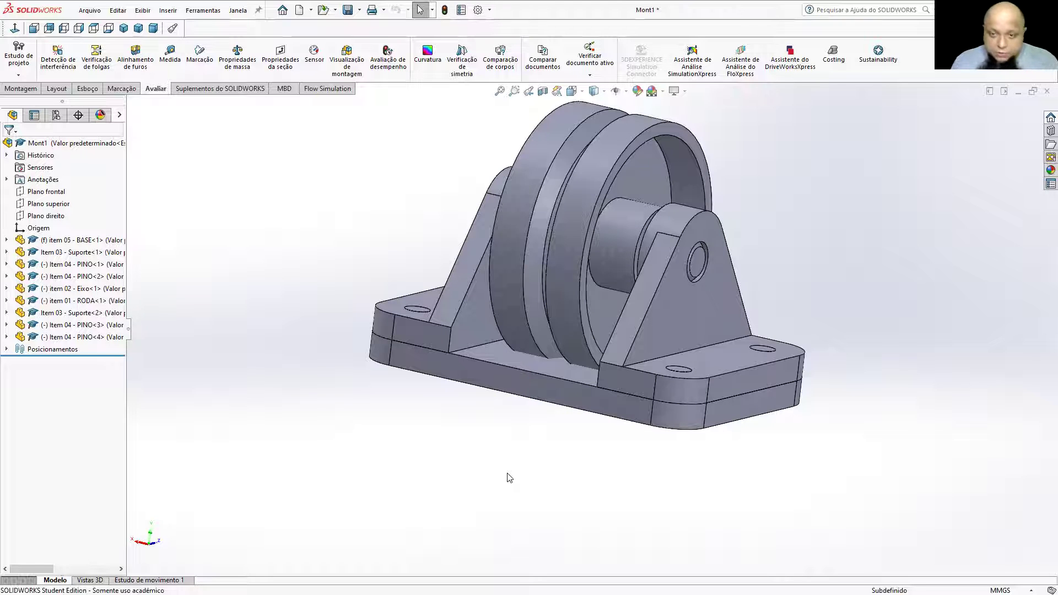
{"action": "key", "text": "ctrl+Tab"}
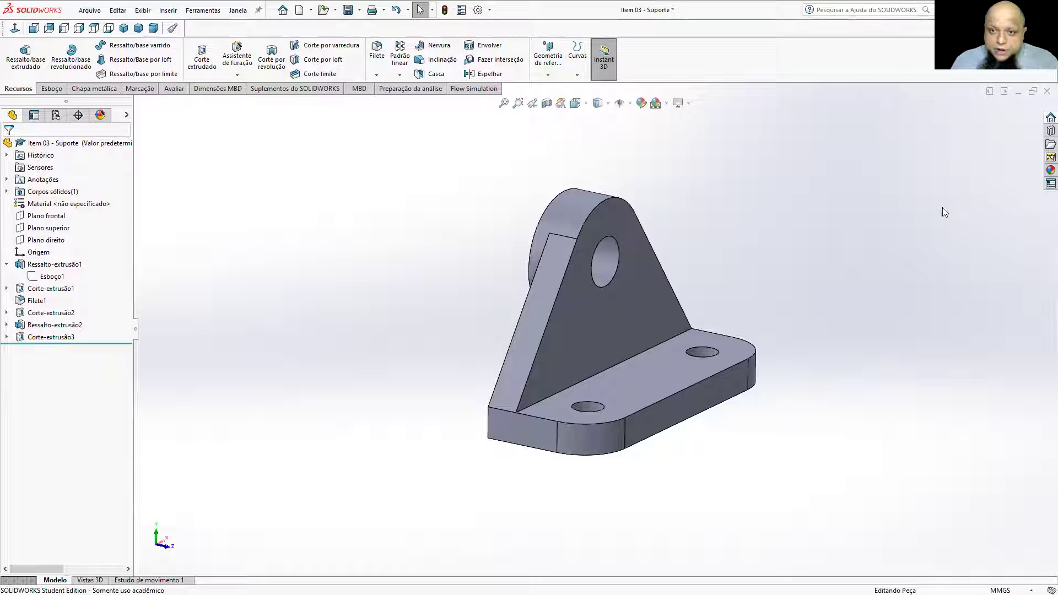
{"action": "key", "text": "ctrl+Tab"}
Step: Open the Item 03 - Suporte part from the assembly in its own window
{"action": "left_click", "coordinate": [712, 294]}
{"action": "right_click", "coordinate": [712, 295]}
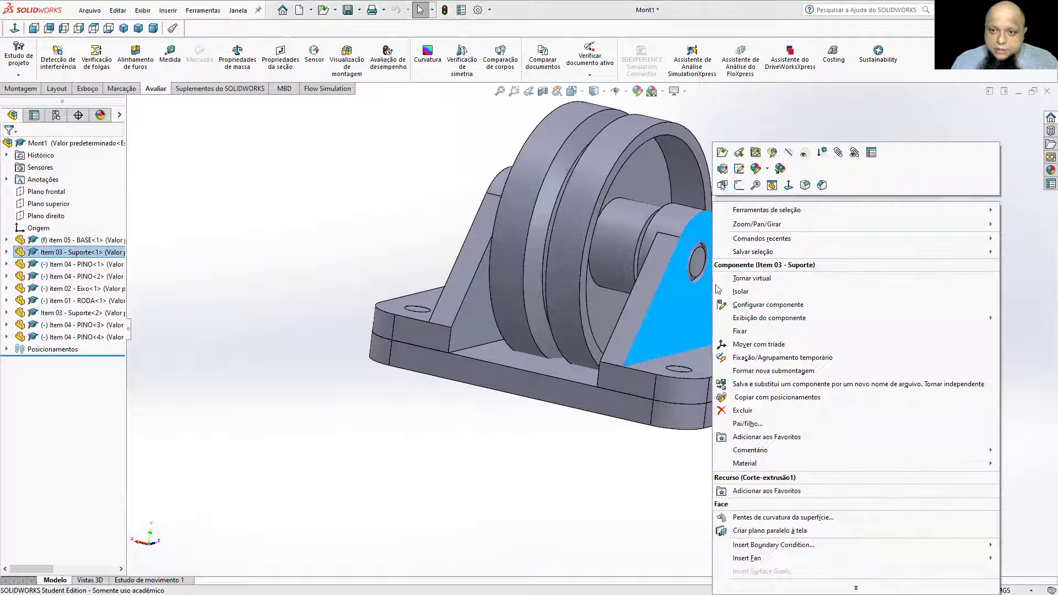
{"action": "left_click", "coordinate": [724, 157]}
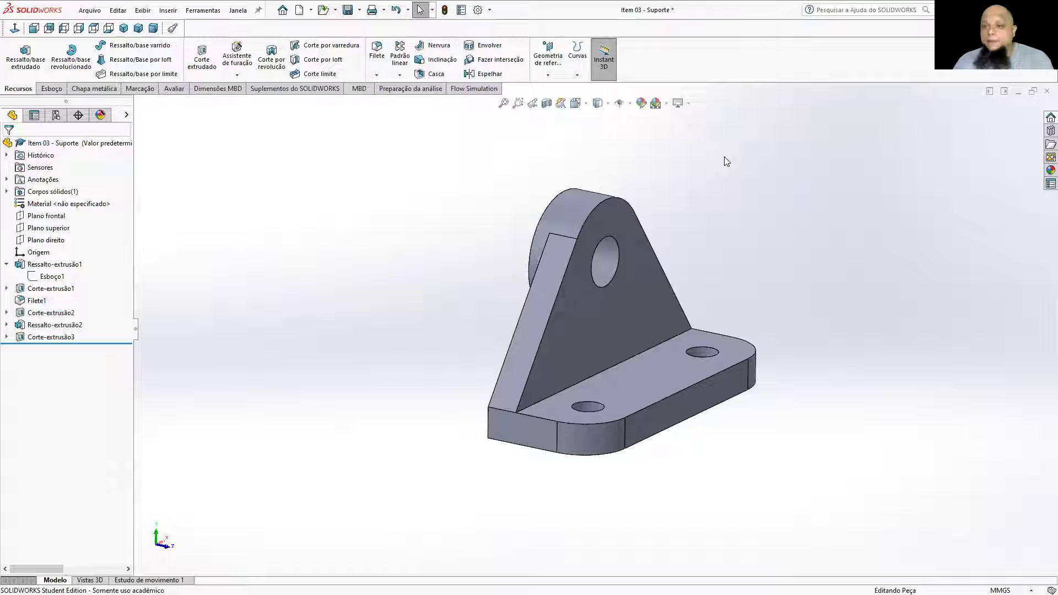
Step: Set the 35 mm vertical dimension of Ressalto-extrusão1 to 45 mm and rebuild the support part
{"action": "right_click", "coordinate": [61, 286]}
{"action": "right_click", "coordinate": [47, 274]}
{"action": "left_click", "coordinate": [384, 219]}
{"action": "left_click", "coordinate": [54, 264]}
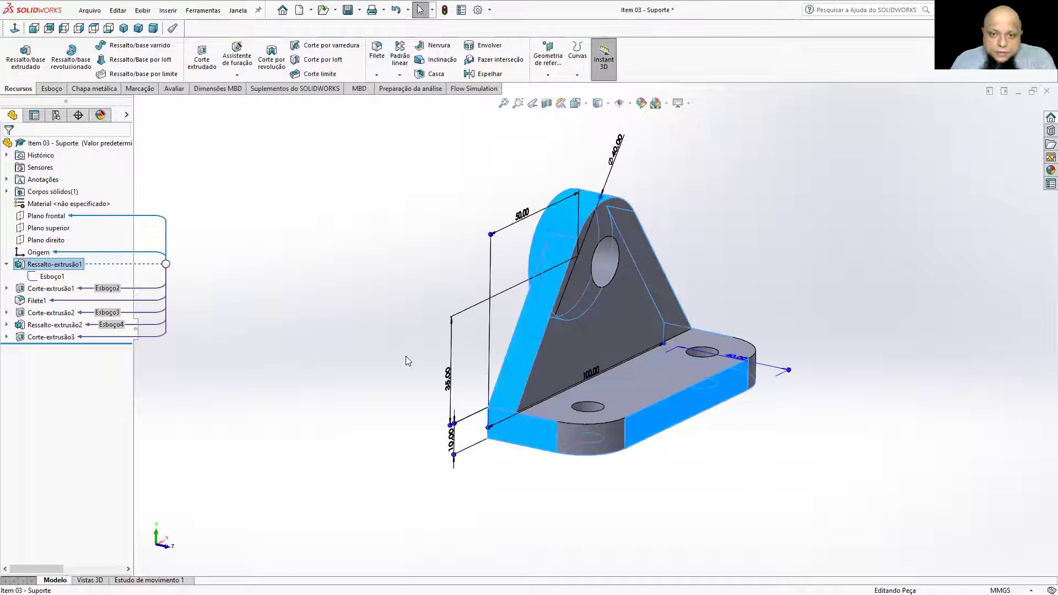
{"action": "double_click", "coordinate": [448, 369]}
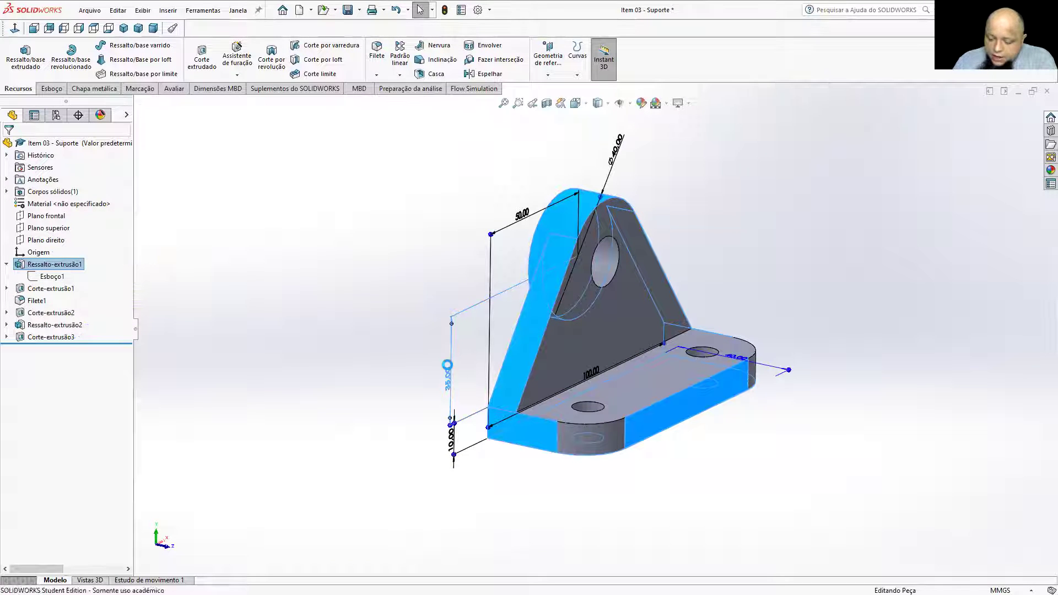
{"action": "key", "text": "Escape"}
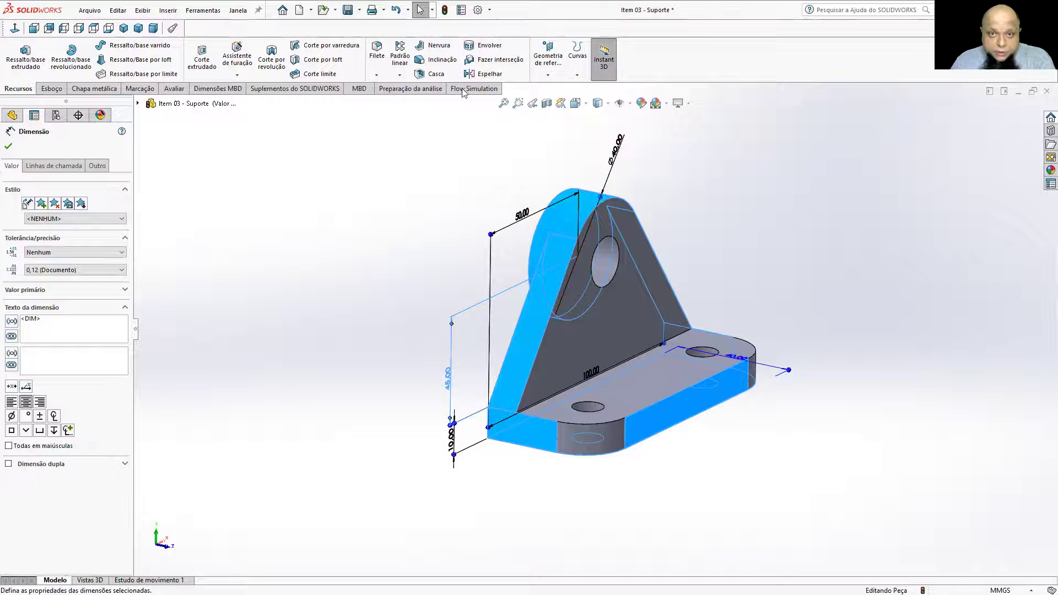
{"action": "left_click", "coordinate": [447, 15]}
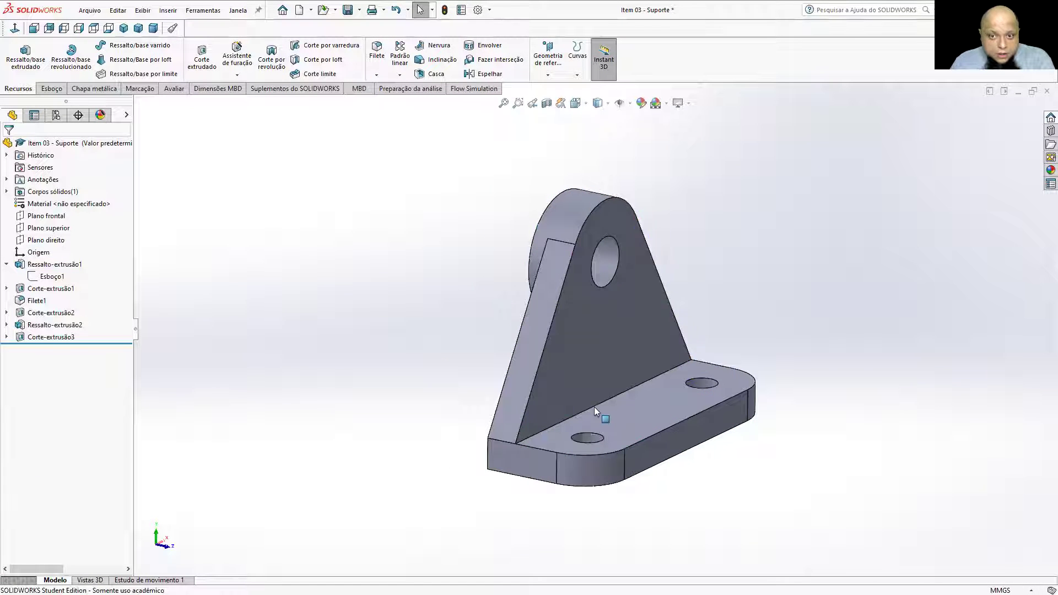
Step: Return to the Mont1 assembly, update it with the modified support and show it in isometric view
{"action": "key", "text": "ctrl+Tab"}
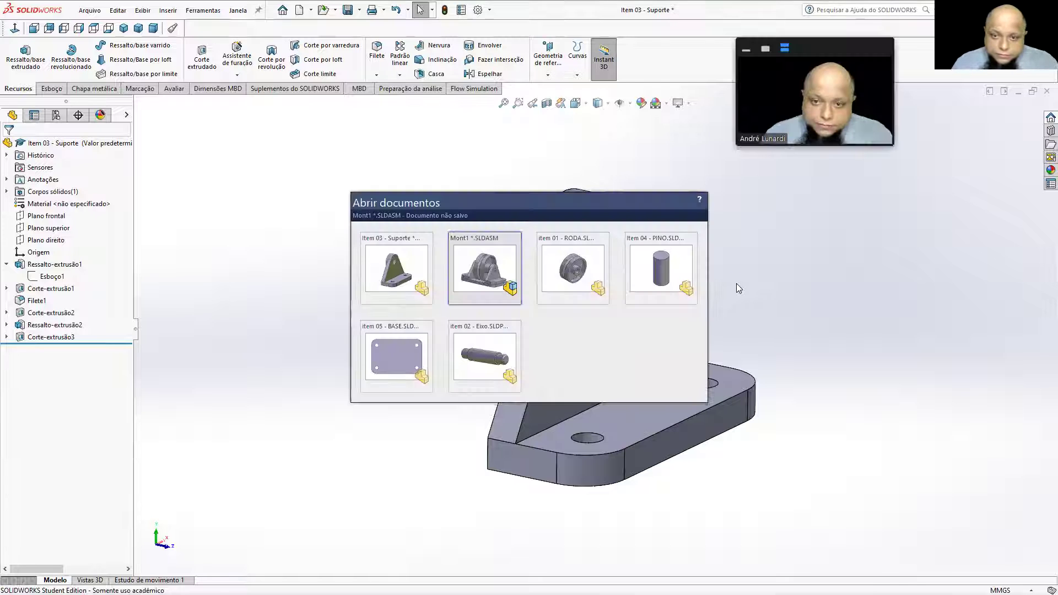
{"action": "left_click", "coordinate": [478, 304]}
{"action": "middle_click_drag", "start_coordinate": [480, 420], "coordinate": [613, 408]}
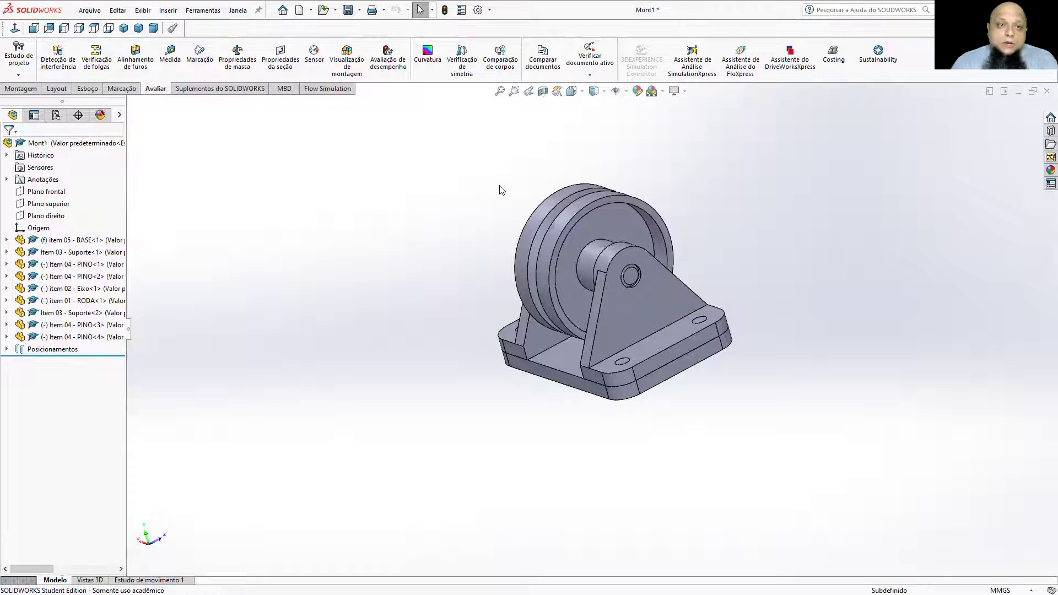
{"action": "left_click", "coordinate": [123, 28]}
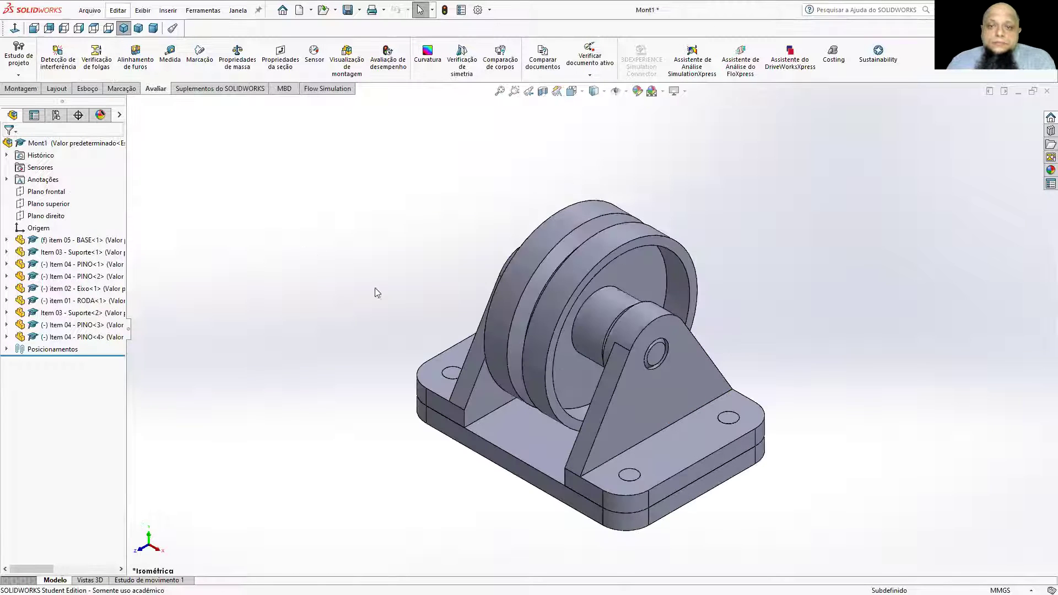
Step: Try to move both supports and the wheel in the assembly to check which components are still free
{"action": "left_click_drag", "start_coordinate": [662, 376], "coordinate": [780, 301]}
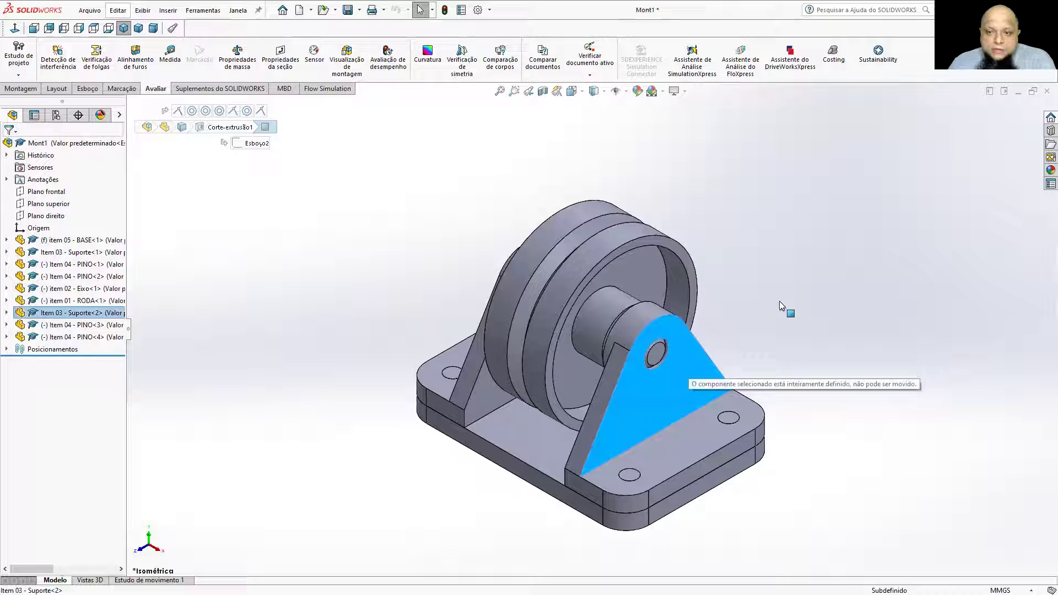
{"action": "left_click_drag", "start_coordinate": [463, 381], "coordinate": [364, 324]}
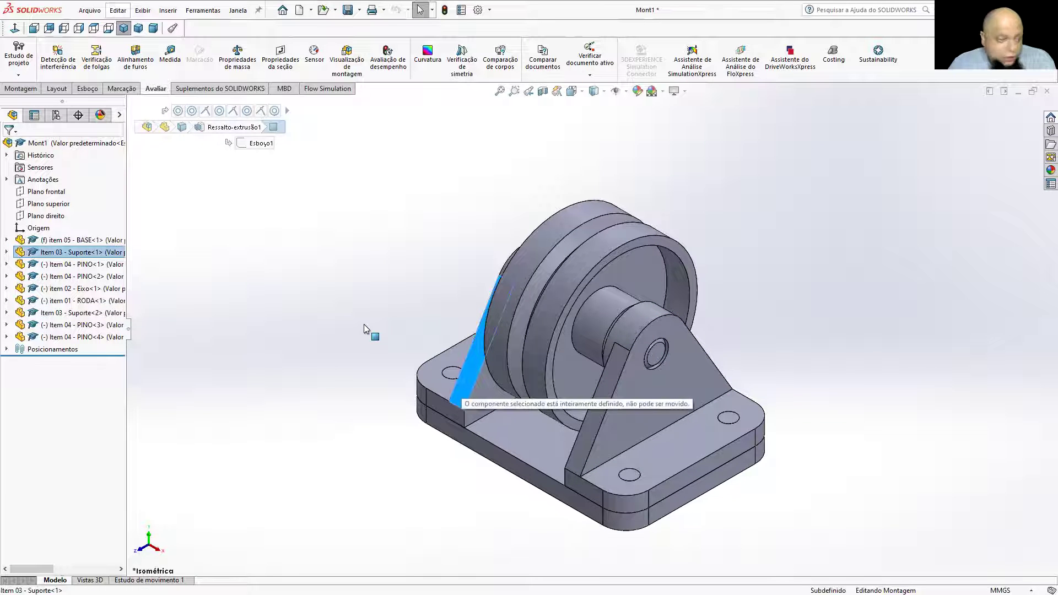
{"action": "left_click", "coordinate": [644, 265]}
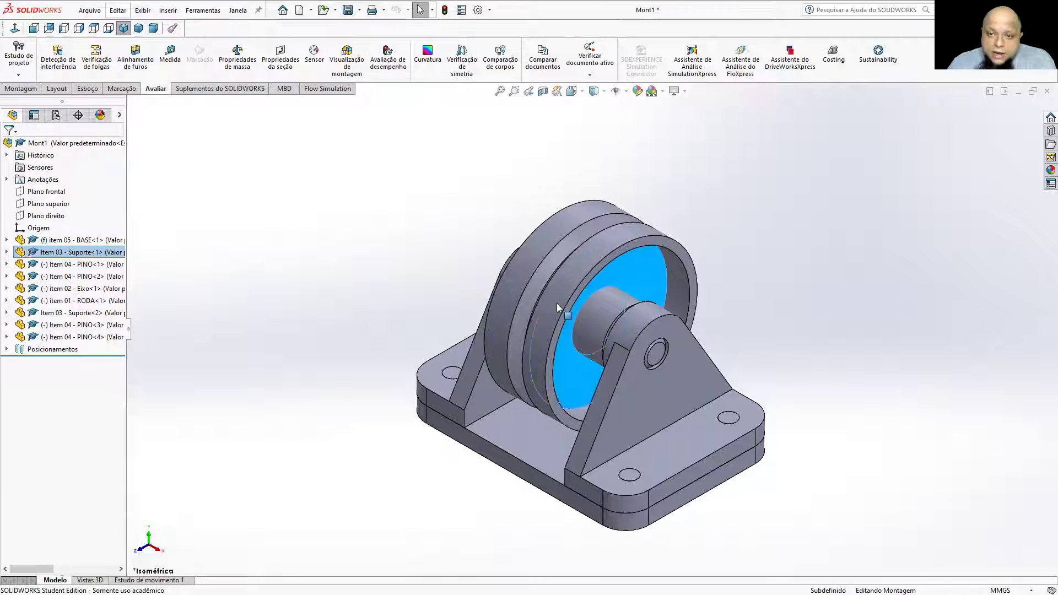
{"action": "left_click_drag", "start_coordinate": [544, 362], "coordinate": [562, 388]}
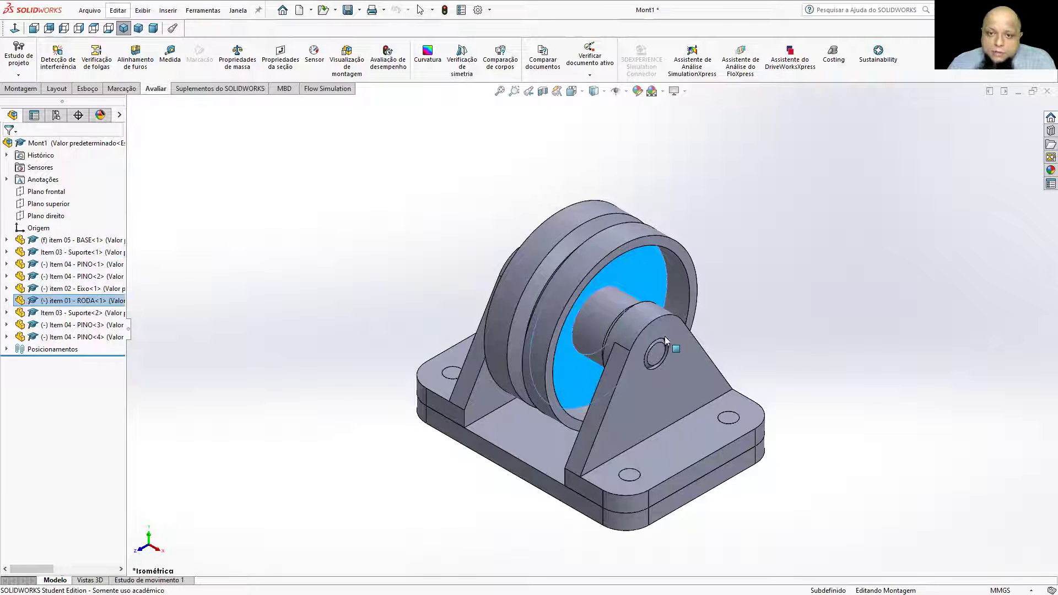
{"action": "left_click_drag", "start_coordinate": [532, 328], "coordinate": [561, 320]}
{"action": "left_click", "coordinate": [776, 249]}
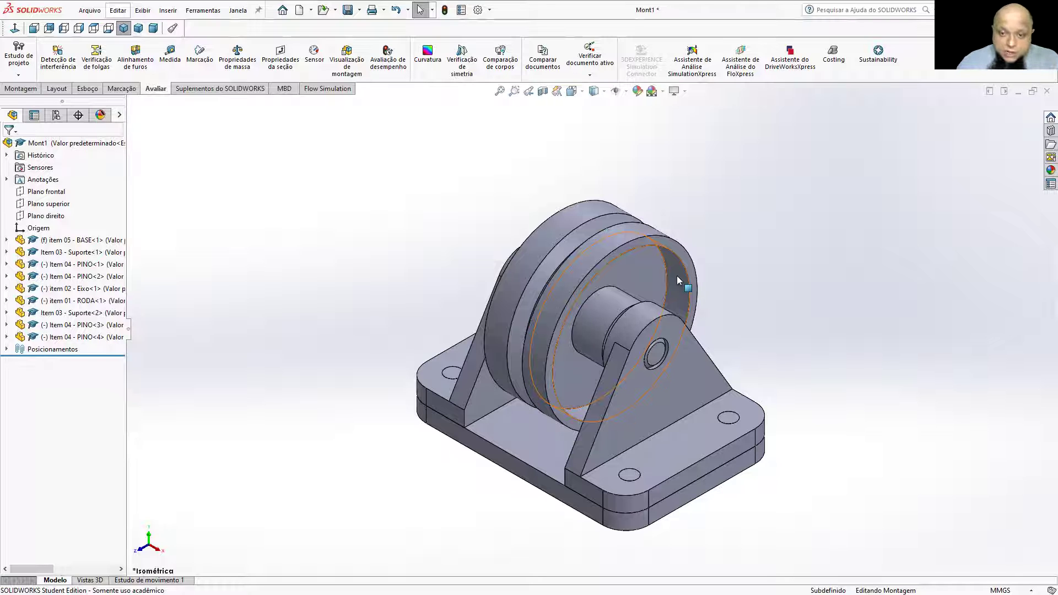
Step: Open the item 01 - RODA part from the assembly and start a sketch on its recessed side face, viewed face-on
{"action": "left_click", "coordinate": [661, 271]}
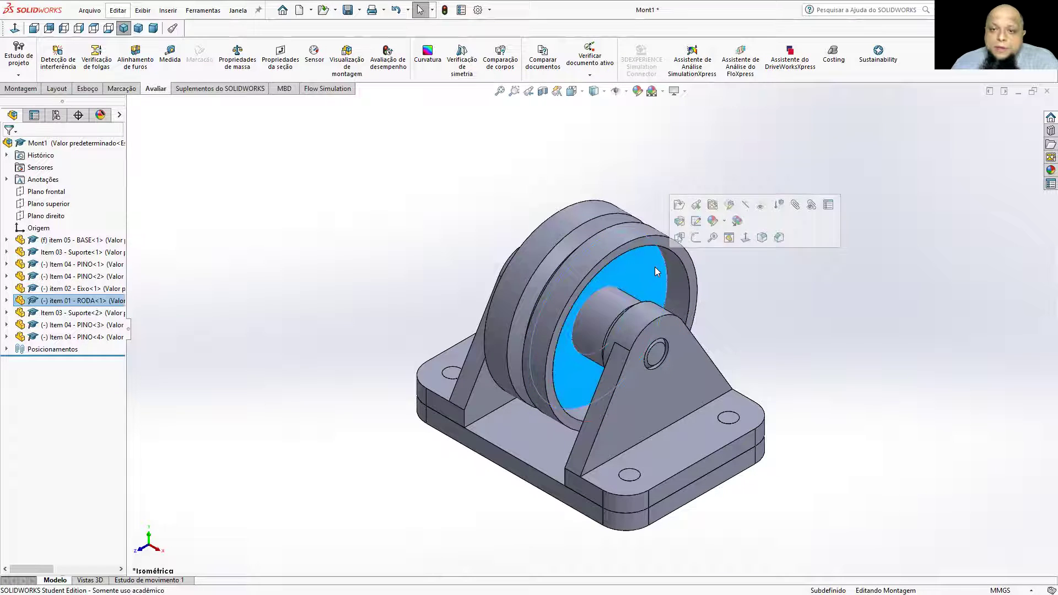
{"action": "left_click", "coordinate": [667, 241]}
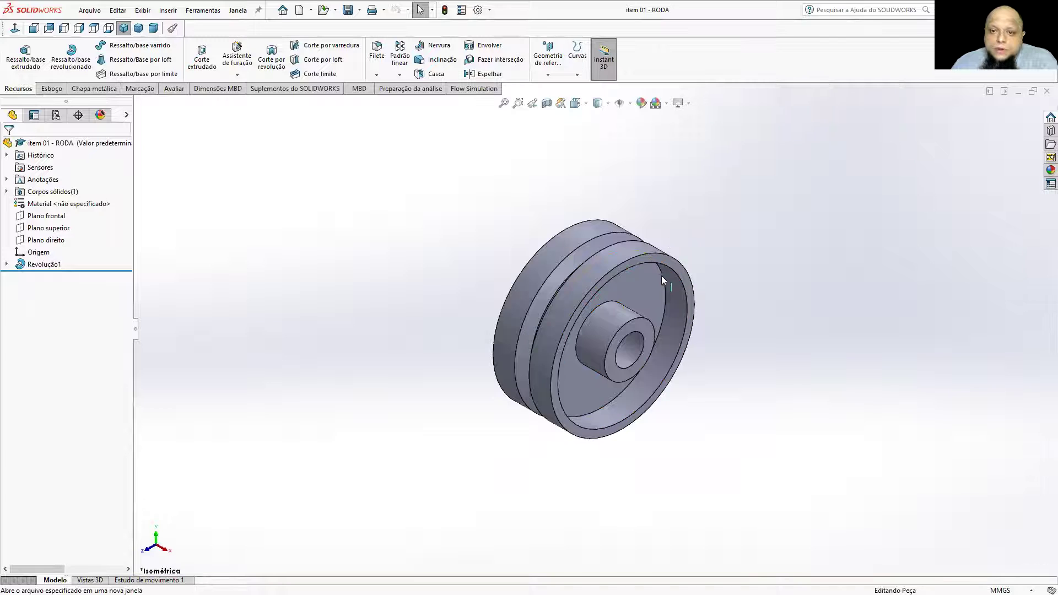
{"action": "middle_click_drag", "start_coordinate": [732, 271], "coordinate": [643, 240]}
{"action": "left_click", "coordinate": [642, 245]}
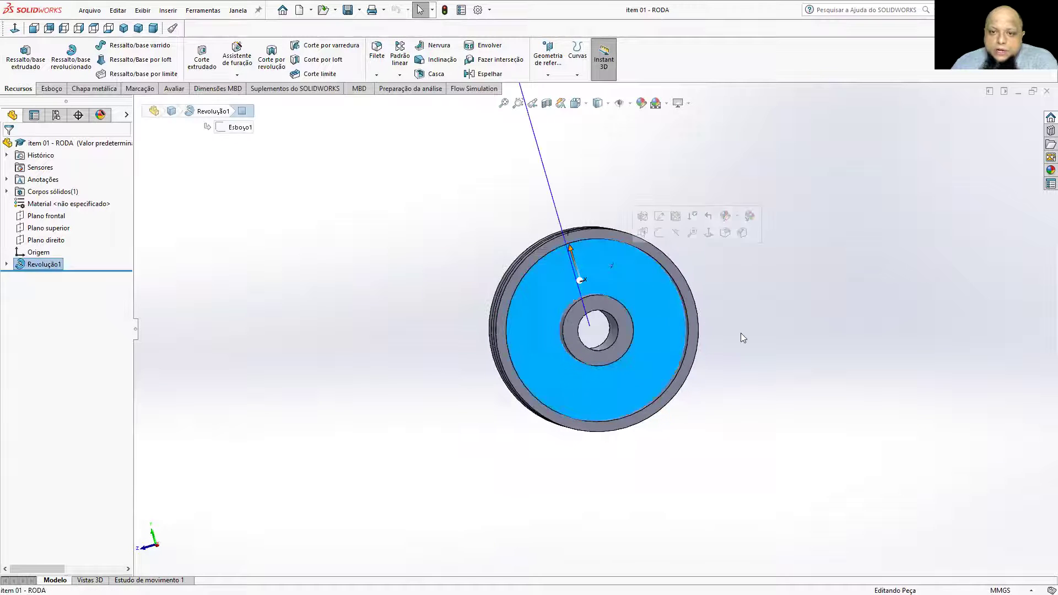
{"action": "left_click", "coordinate": [53, 90]}
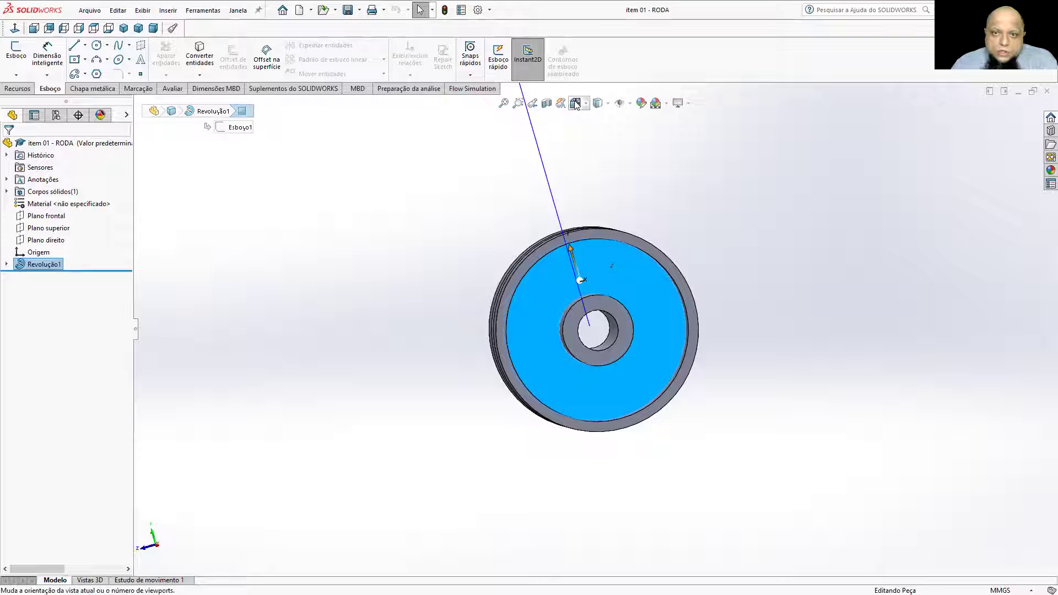
{"action": "left_click", "coordinate": [477, 221]}
{"action": "left_click", "coordinate": [549, 282]}
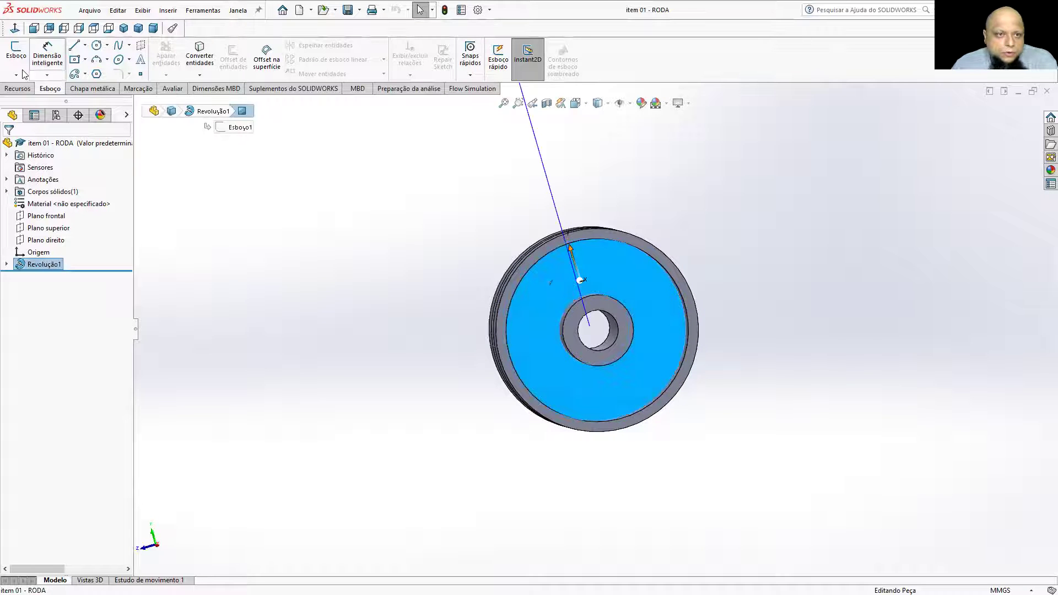
{"action": "left_click", "coordinate": [18, 54]}
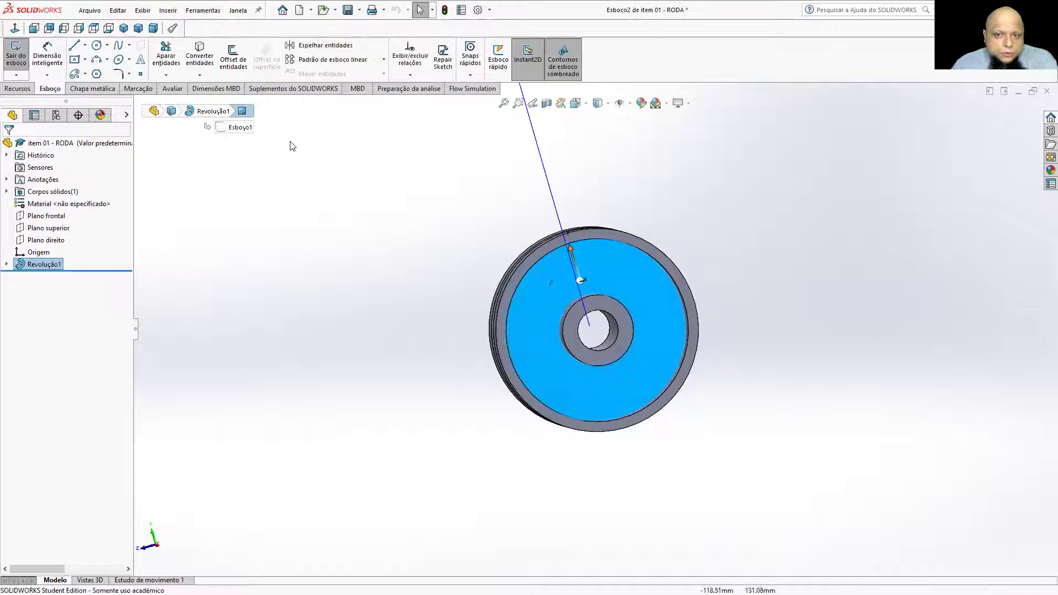
{"action": "left_click", "coordinate": [581, 108]}
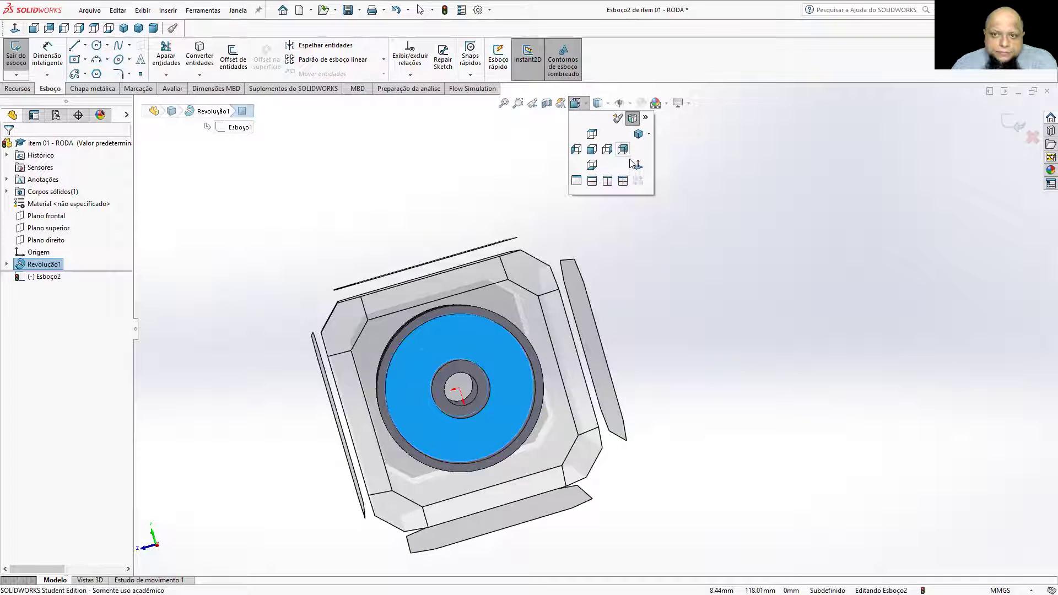
{"action": "left_click", "coordinate": [632, 163]}
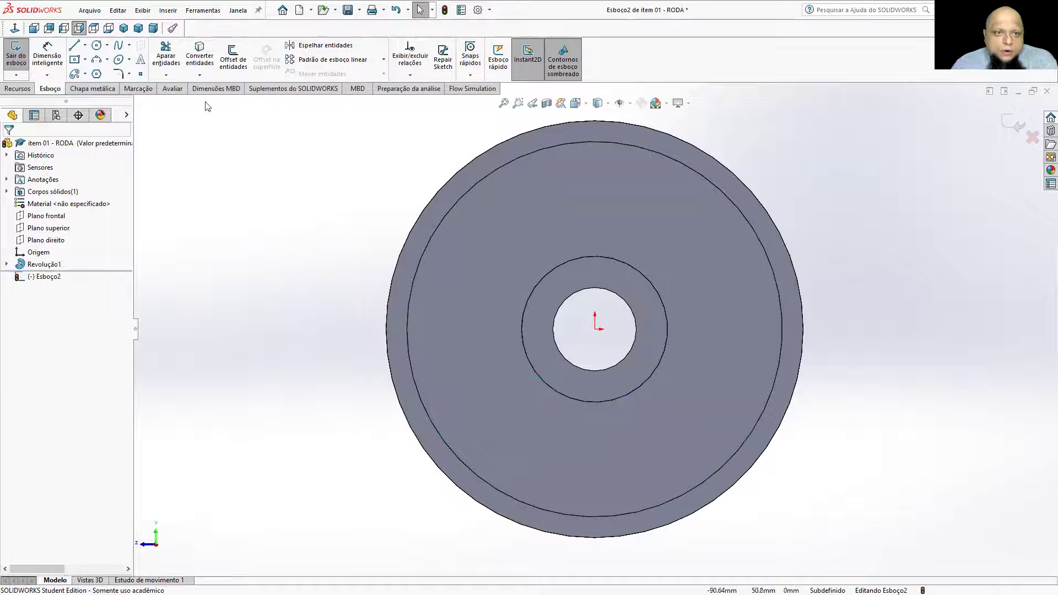
Step: Sketch a circle about 23 mm in diameter directly above the hub, centred about 32 mm from the origin
{"action": "left_click", "coordinate": [97, 45]}
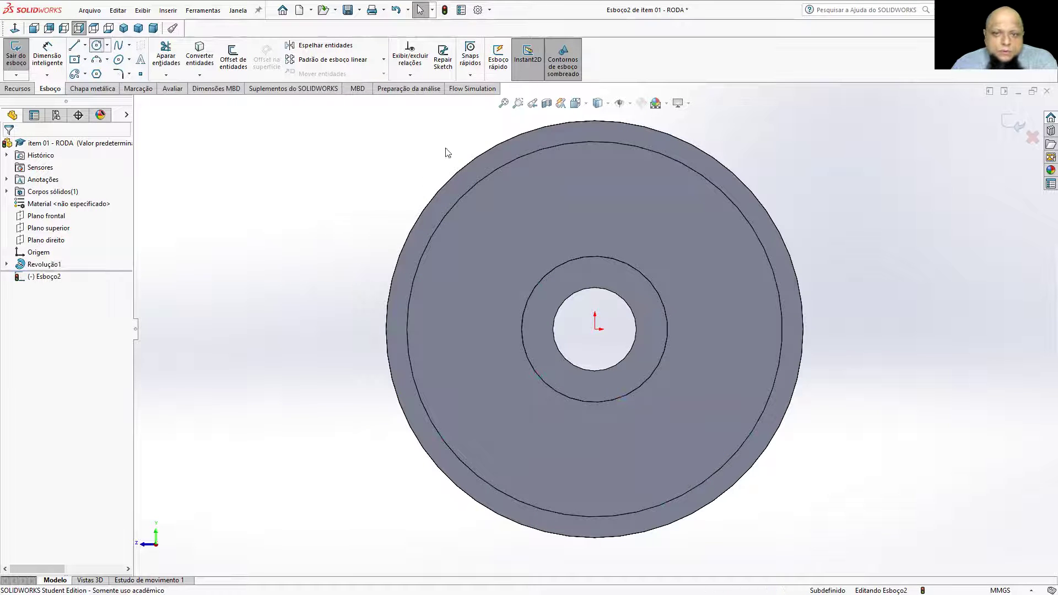
{"action": "left_click", "coordinate": [595, 194]}
{"action": "left_click", "coordinate": [638, 215]}
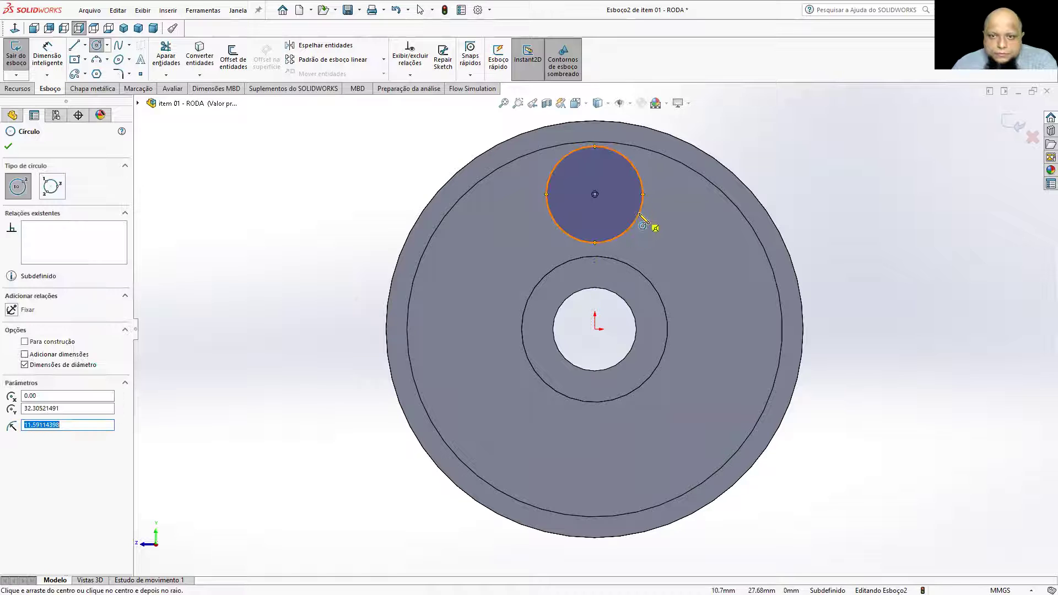
{"action": "key", "text": "Escape"}
Step: Dimension the vertical distance between the circle's centre and the origin as 30 mm
{"action": "left_click", "coordinate": [595, 194]}
{"action": "left_click", "coordinate": [595, 329]}
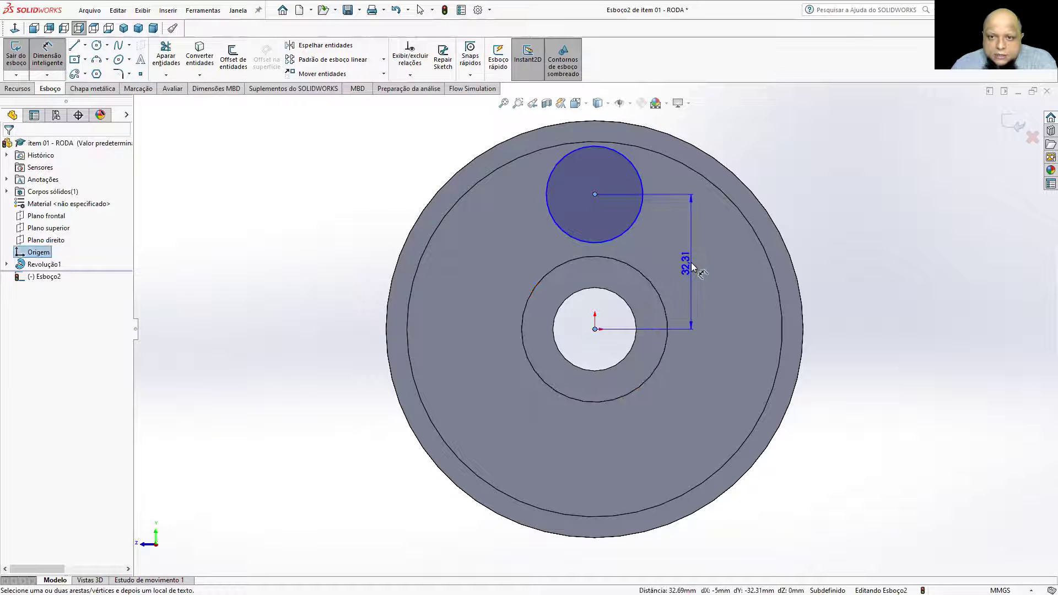
{"action": "left_click", "coordinate": [691, 269]}
{"action": "type", "text": "30"}
{"action": "key", "text": "Return"}
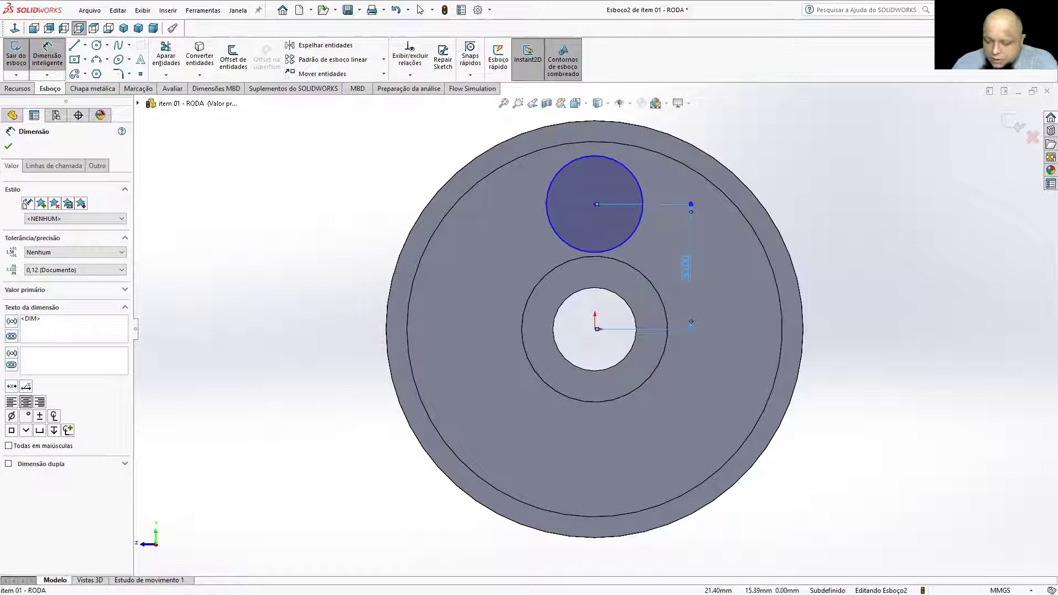
Step: Adjust the circle's centre distance from the origin to 32.5 mm, and finally to 32 mm
{"action": "double_click", "coordinate": [686, 268]}
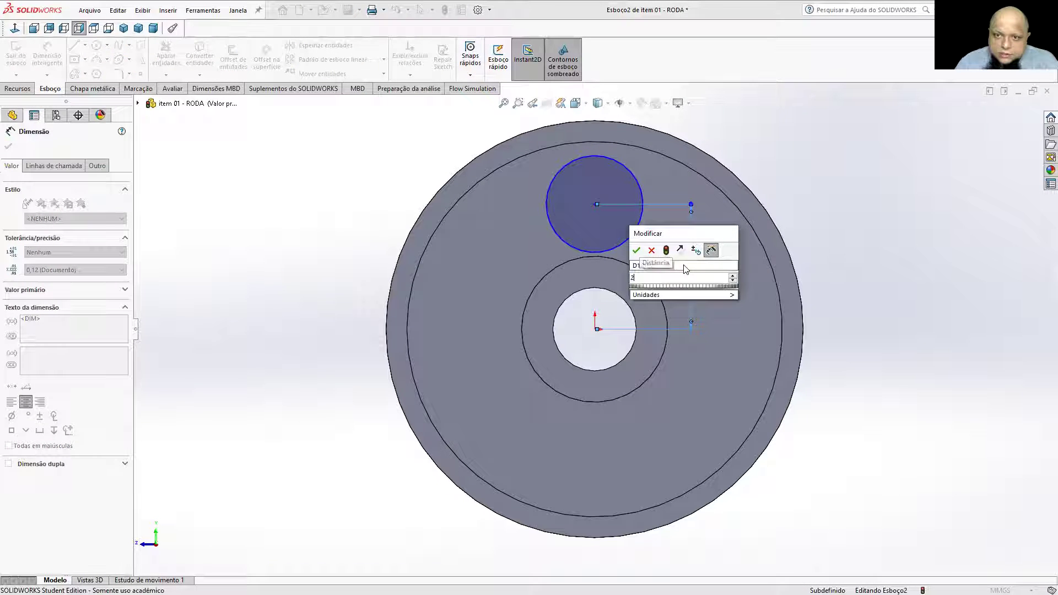
{"action": "type", "text": "3"}
{"action": "type", "text": "5"}
{"action": "key", "text": "Return"}
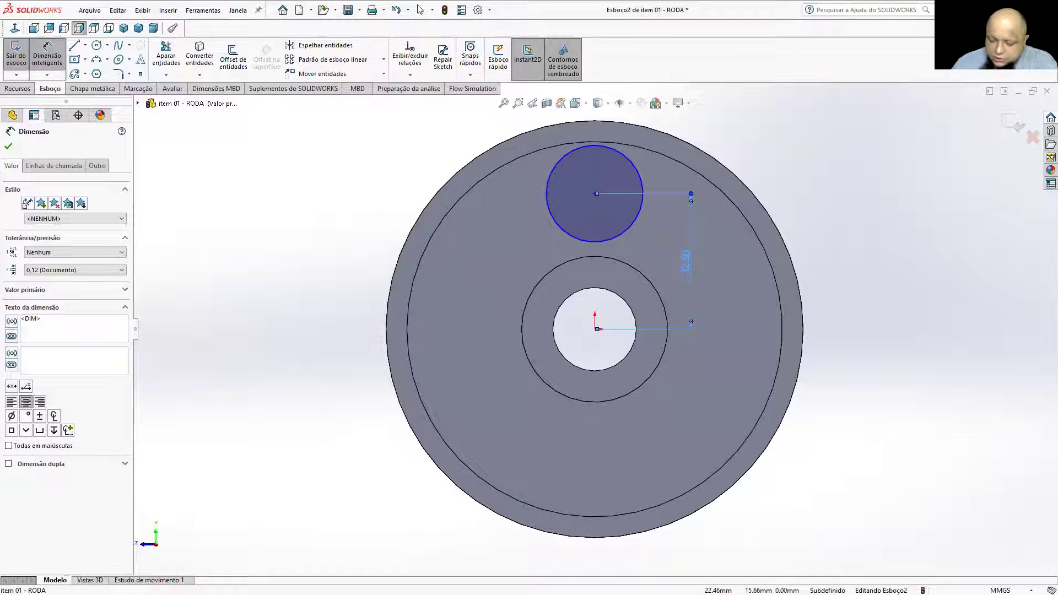
{"action": "double_click", "coordinate": [689, 264]}
{"action": "type", "text": "32"}
{"action": "key", "text": "Return"}
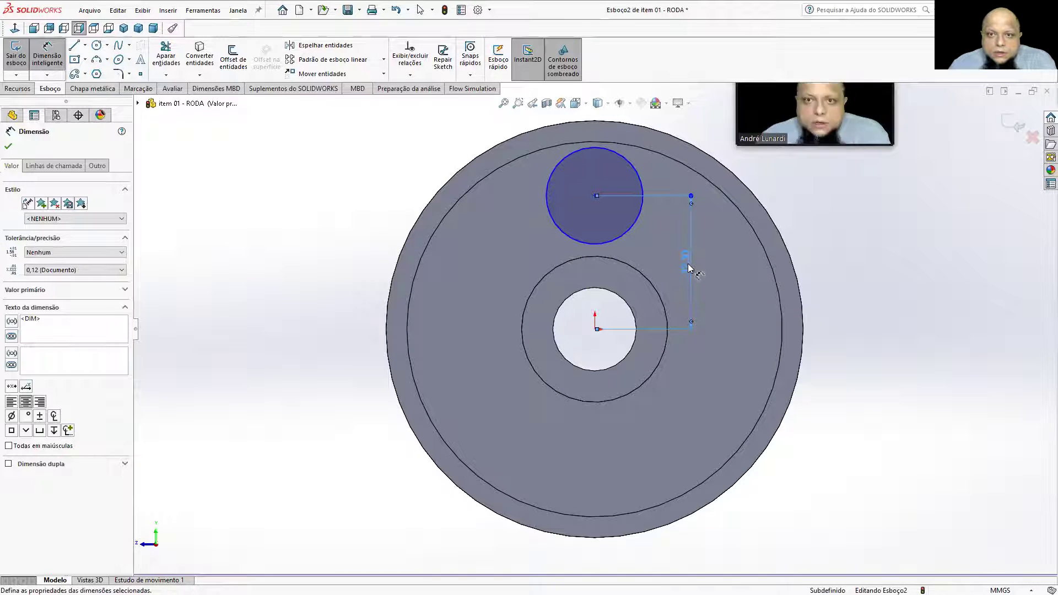
Step: Dimension the circle's diameter as 25 mm
{"action": "left_click", "coordinate": [614, 240]}
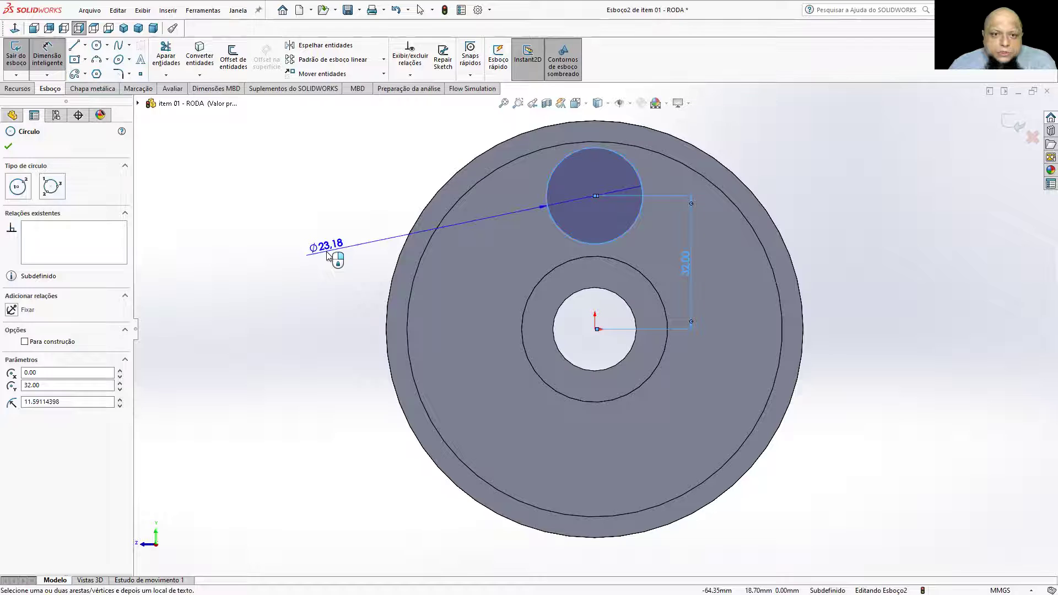
{"action": "left_click", "coordinate": [327, 254]}
{"action": "type", "text": "25"}
{"action": "key", "text": "Return"}
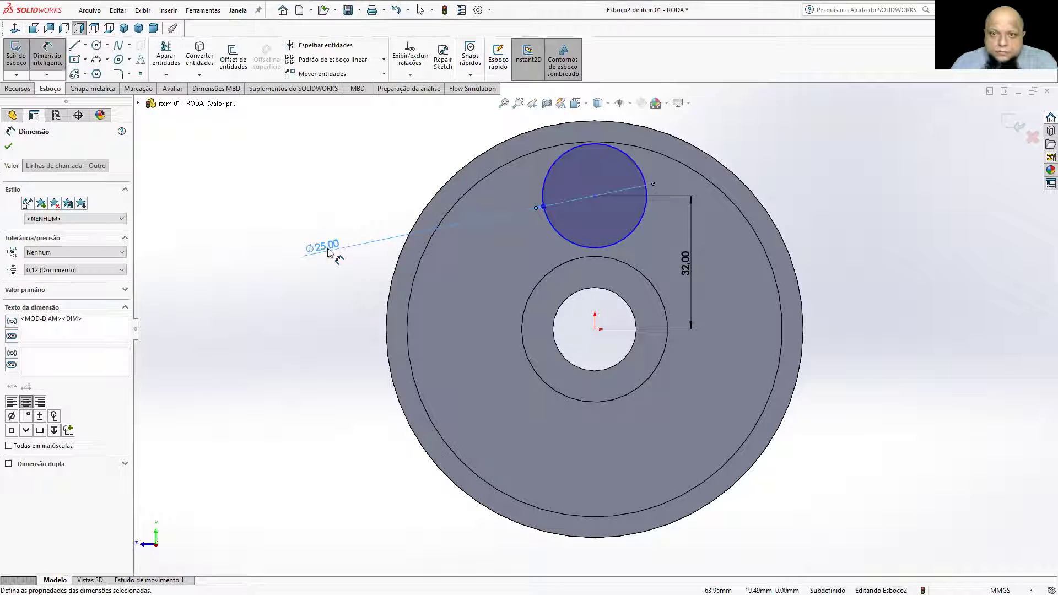
Step: Set the vertical distance between the circle's centre and the origin to 31 mm
{"action": "left_click", "coordinate": [685, 260]}
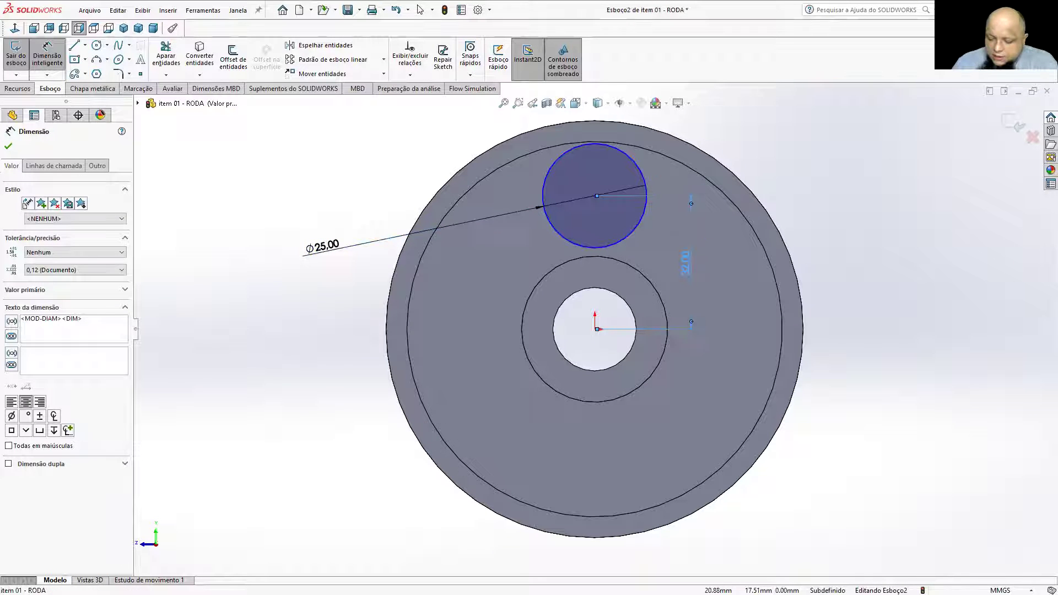
{"action": "type", "text": "31"}
{"action": "key", "text": "Return"}
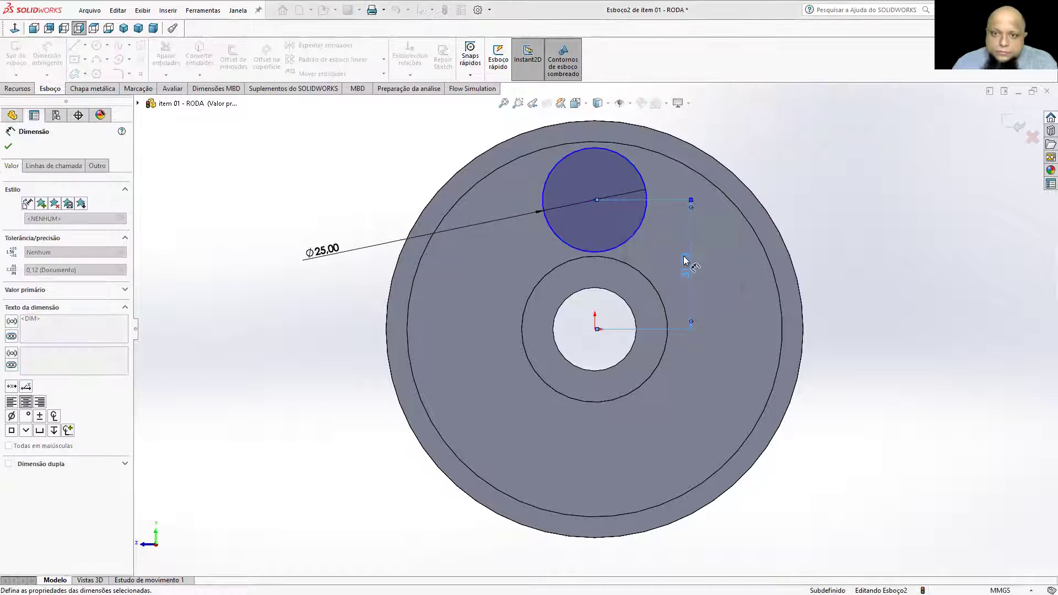
{"action": "left_click", "coordinate": [907, 236]}
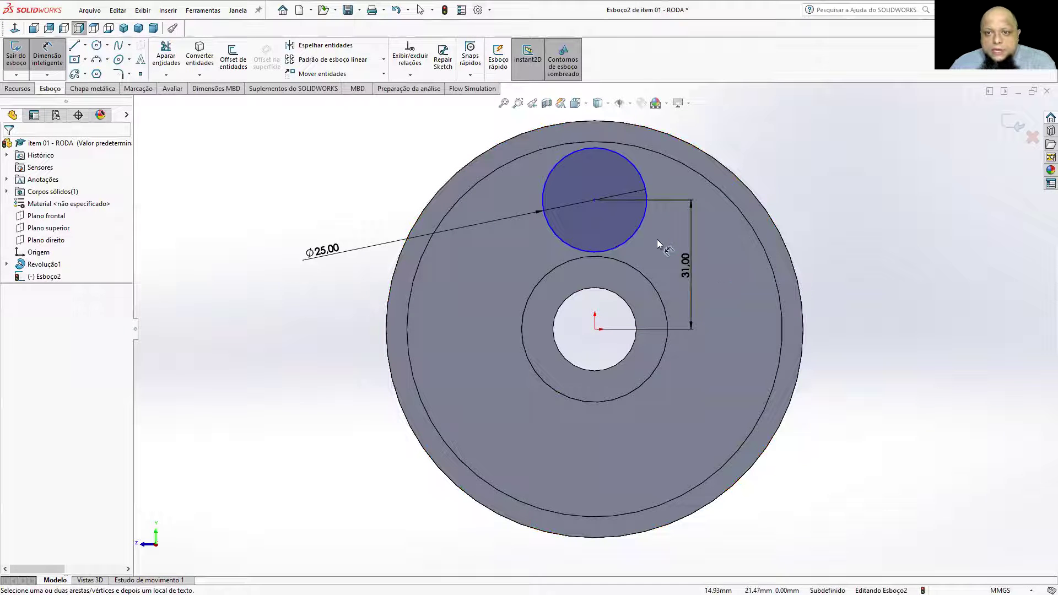
Step: Add a Vertical relation between the circle's centre point and the origin
{"action": "left_click", "coordinate": [52, 58]}
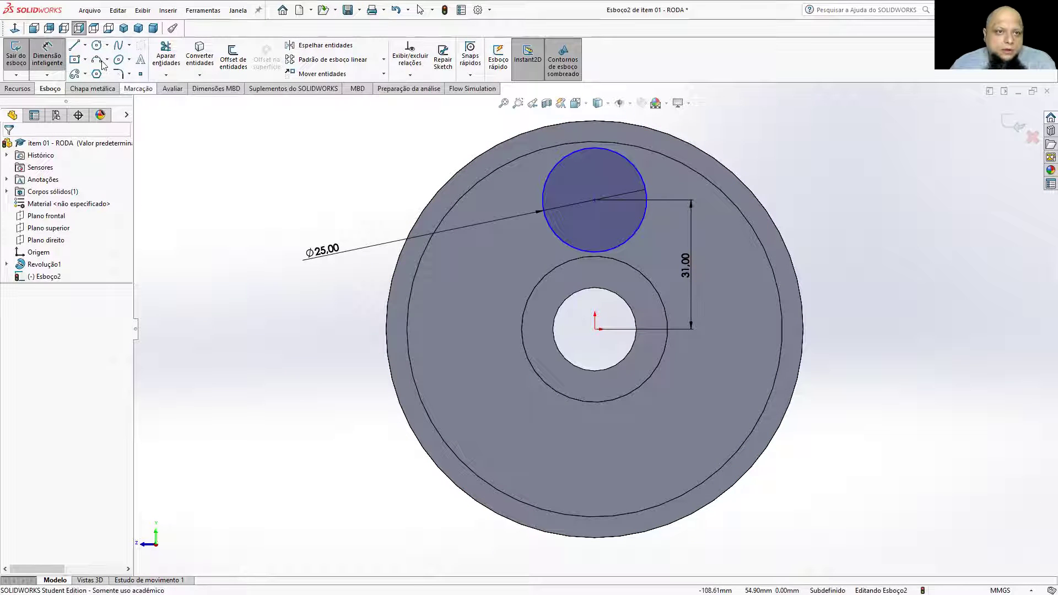
{"action": "left_click", "coordinate": [590, 200]}
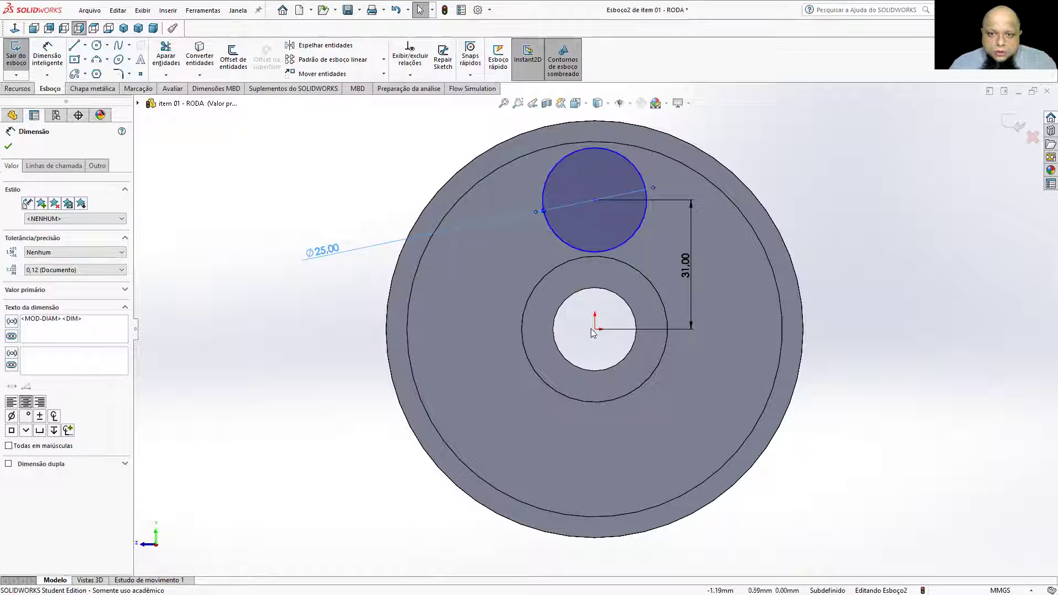
{"action": "key", "text": "Escape"}
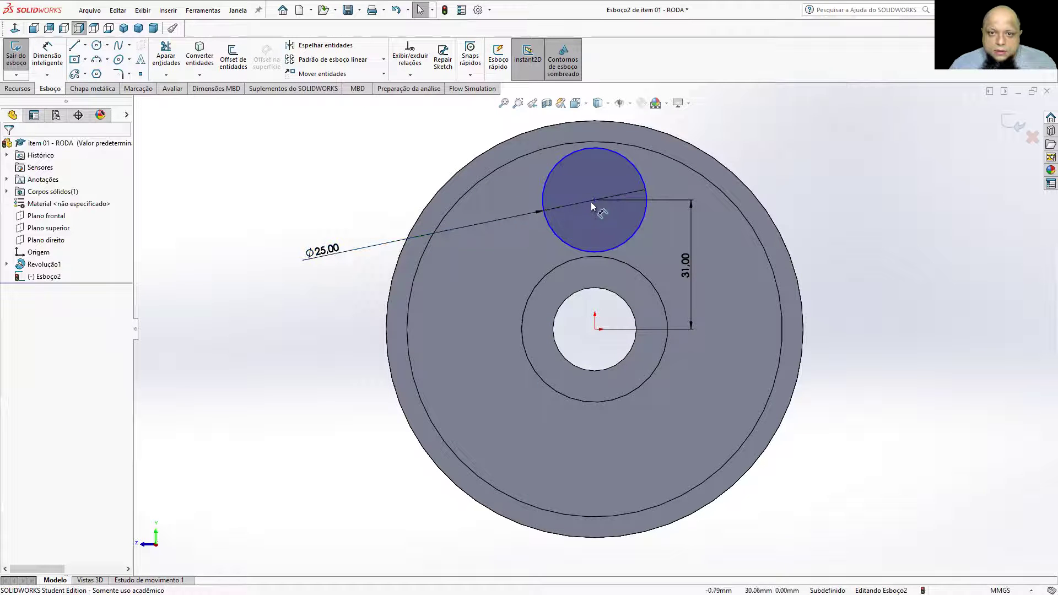
{"action": "left_click", "coordinate": [595, 200]}
{"action": "left_click", "coordinate": [594, 329], "text": "ctrl"}
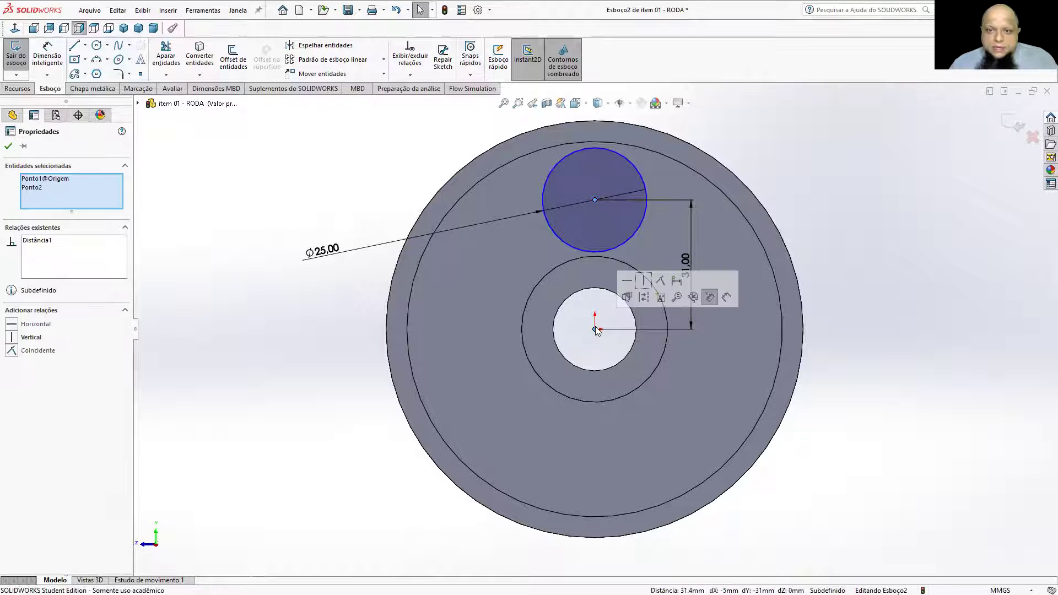
{"action": "left_click", "coordinate": [643, 280]}
{"action": "left_click", "coordinate": [917, 363]}
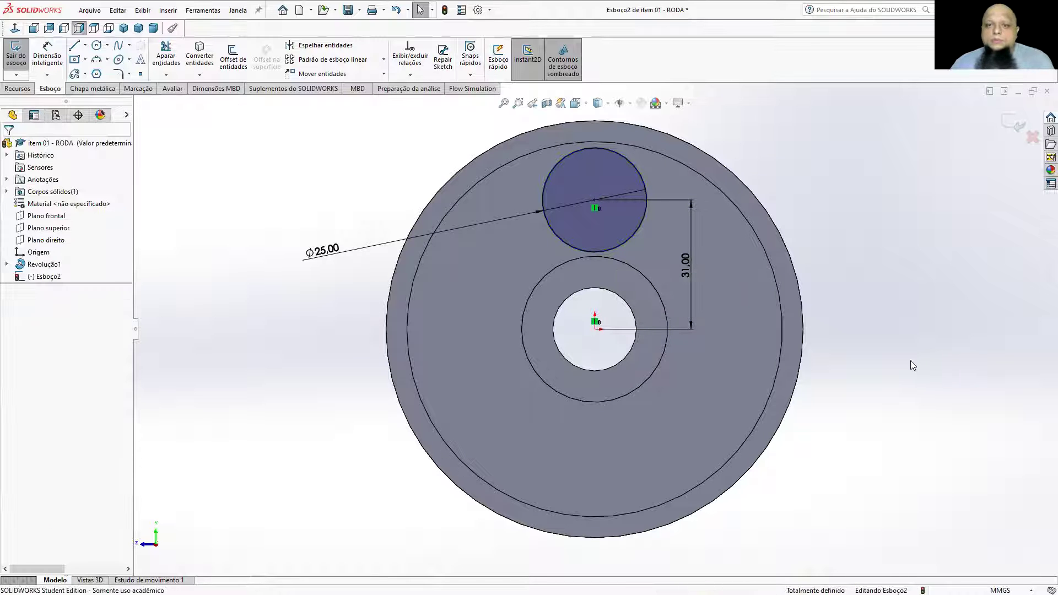
Step: Cut-extrude the 25 mm circle through the whole wheel with the Passante end condition
{"action": "left_click", "coordinate": [18, 88]}
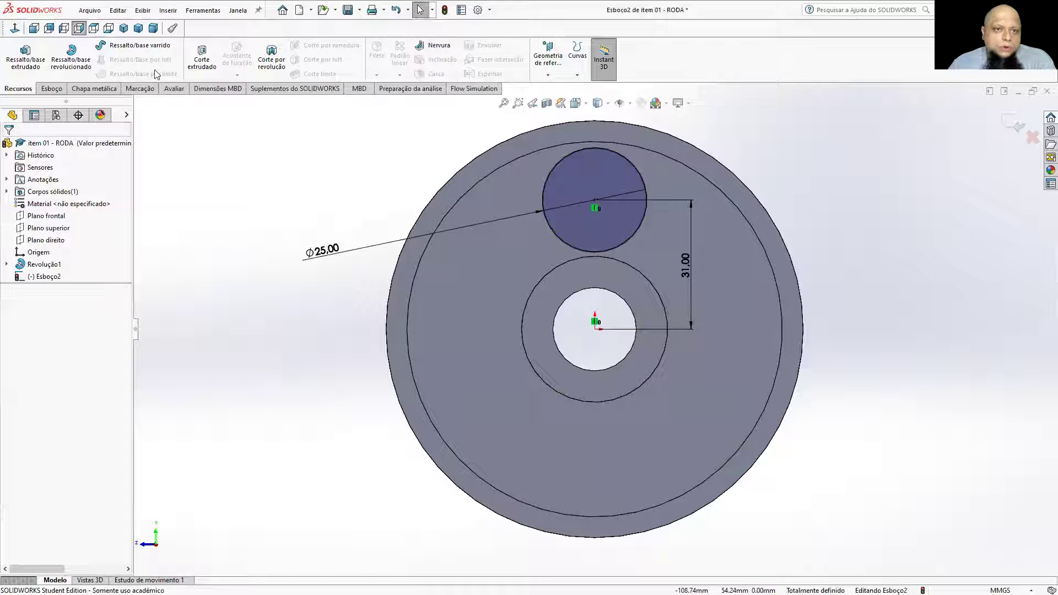
{"action": "left_click", "coordinate": [193, 59]}
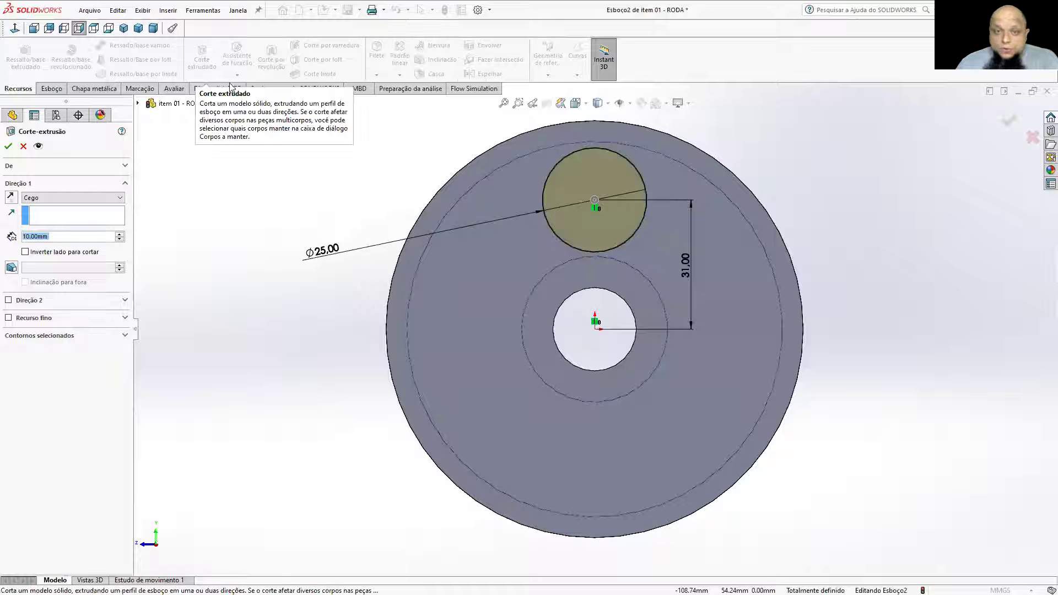
{"action": "left_click", "coordinate": [47, 198]}
{"action": "left_click", "coordinate": [51, 208]}
{"action": "left_click", "coordinate": [47, 198]}
{"action": "left_click", "coordinate": [39, 259]}
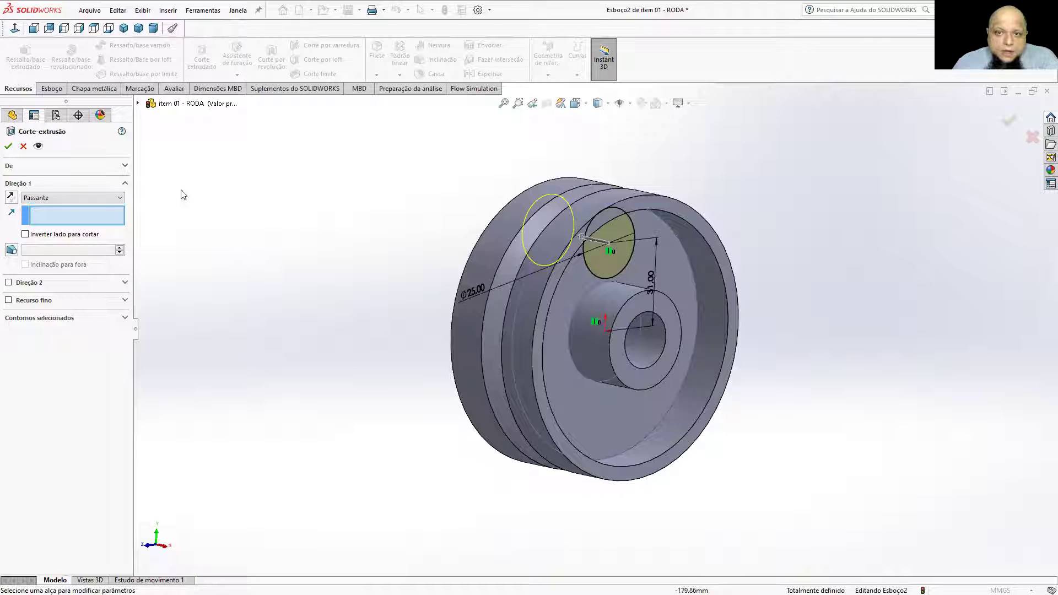
{"action": "left_click", "coordinate": [8, 146]}
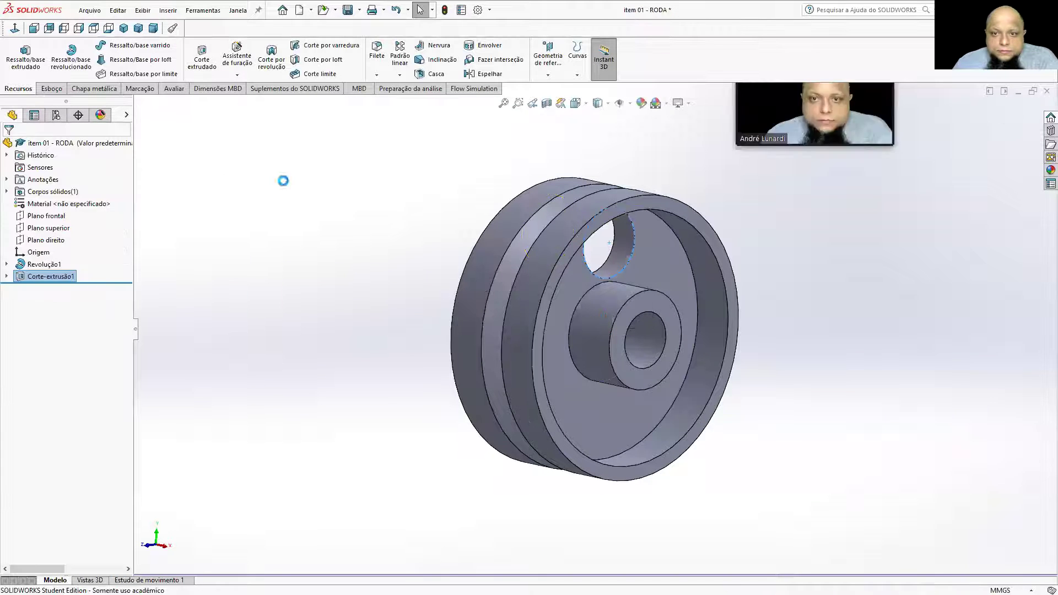
{"action": "middle_click_drag", "start_coordinate": [409, 182], "coordinate": [383, 175]}
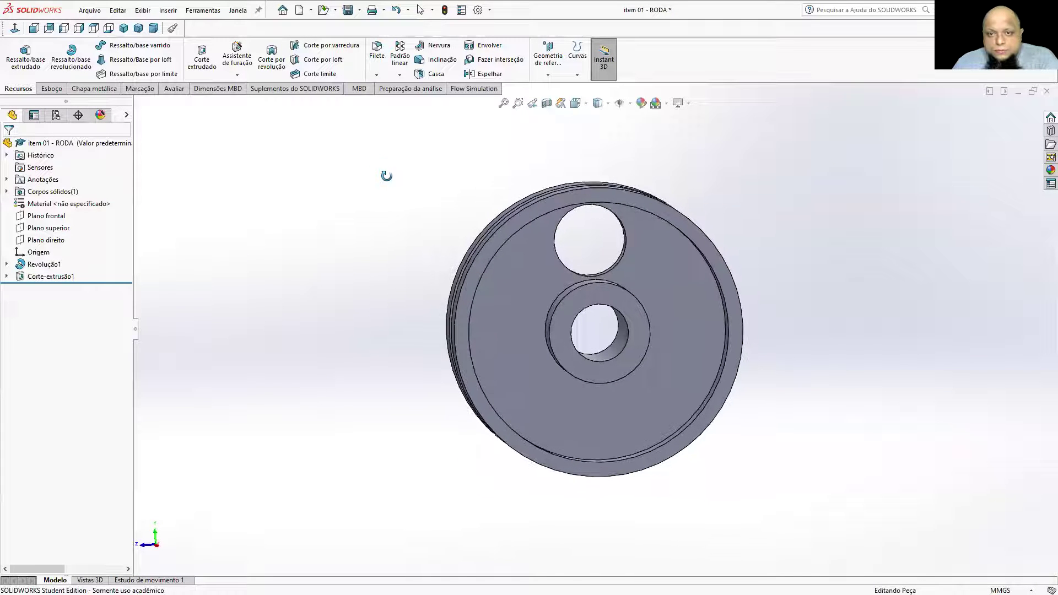
Step: Set up a circular pattern of the round hole cut, using the hub's bore face as the rotation axis
{"action": "left_click", "coordinate": [401, 76]}
{"action": "left_click", "coordinate": [411, 102]}
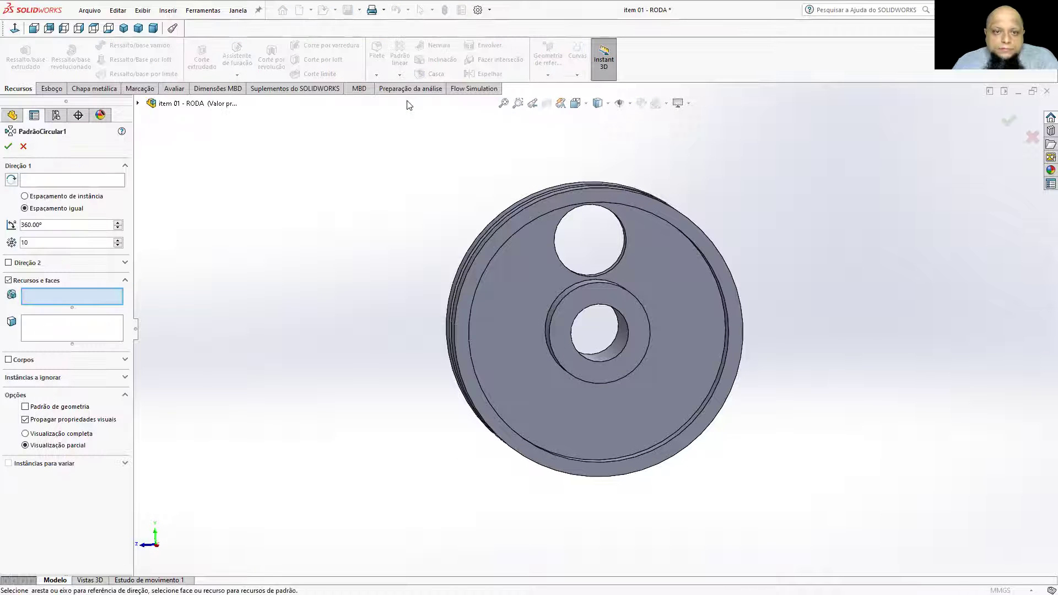
{"action": "left_click", "coordinate": [63, 180]}
{"action": "middle_click_drag", "start_coordinate": [273, 168], "coordinate": [304, 166]}
{"action": "left_click", "coordinate": [643, 339]}
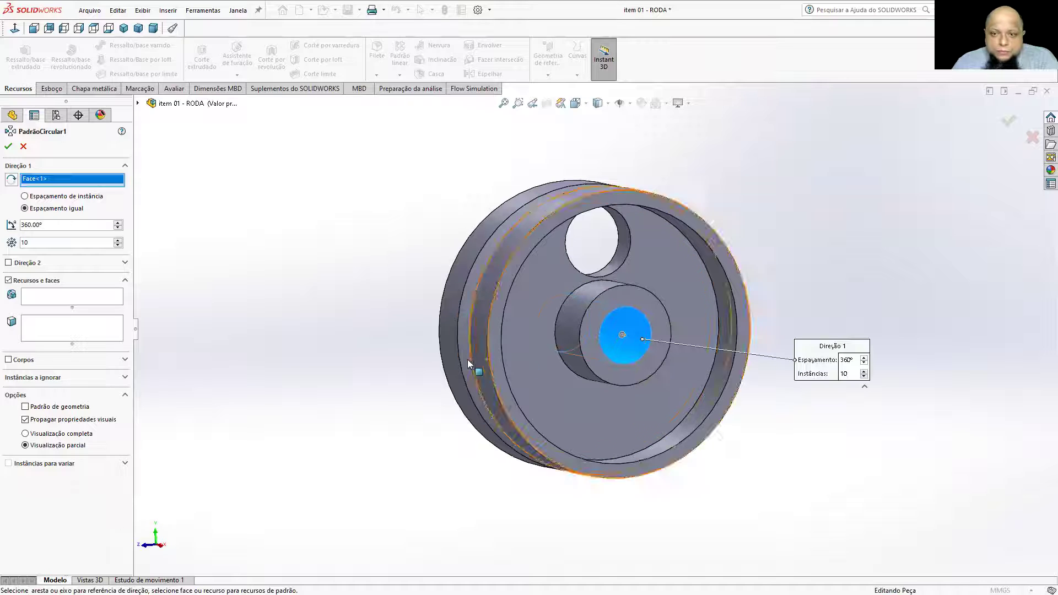
{"action": "left_click", "coordinate": [80, 298]}
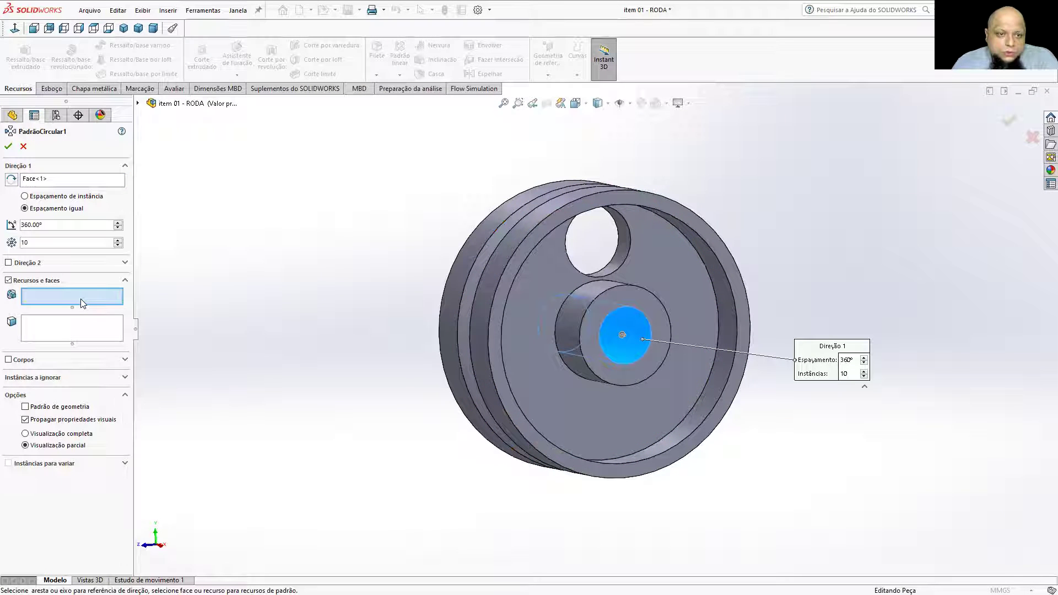
{"action": "left_click", "coordinate": [138, 104]}
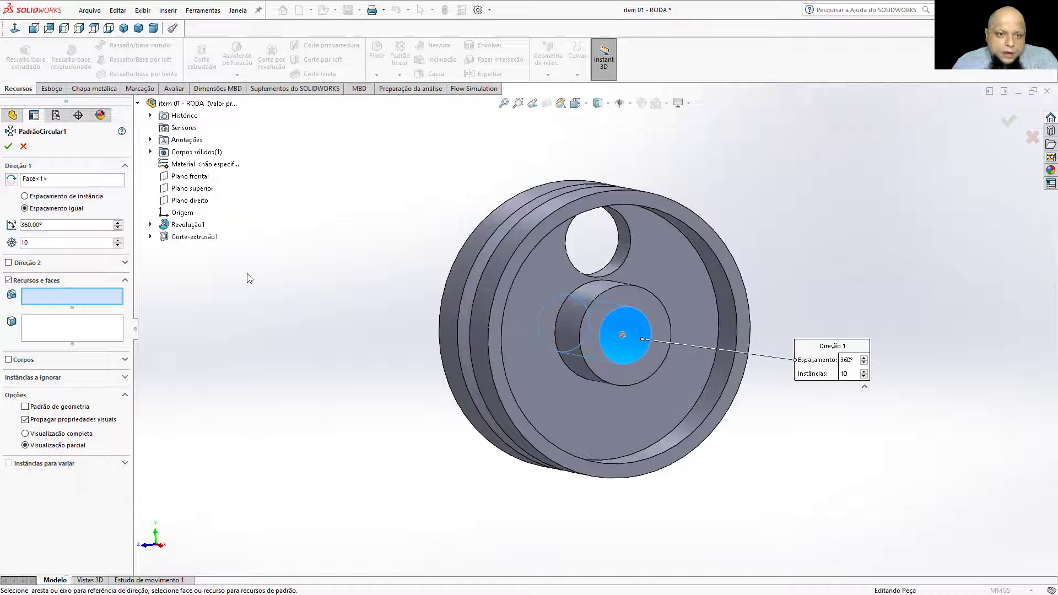
{"action": "left_click", "coordinate": [194, 237]}
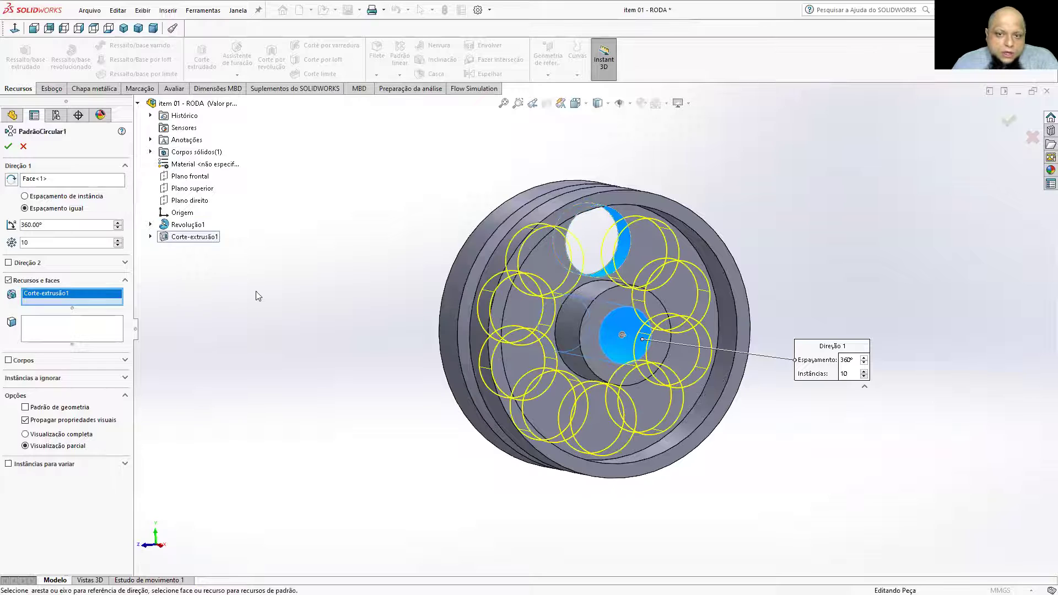
{"action": "middle_click_drag", "start_coordinate": [256, 291], "coordinate": [226, 290]}
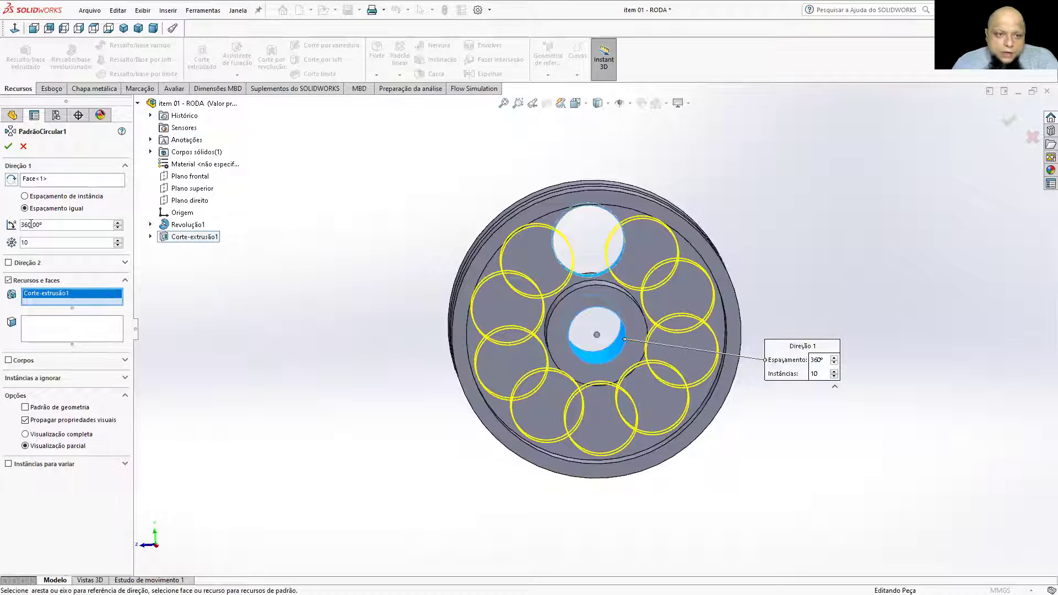
Step: Set the circular pattern to 5 equally spaced instances over 360° and create it
{"action": "left_click", "coordinate": [119, 247]}
{"action": "left_click", "coordinate": [119, 247]}
{"action": "left_click", "coordinate": [119, 248]}
{"action": "left_click", "coordinate": [119, 248]}
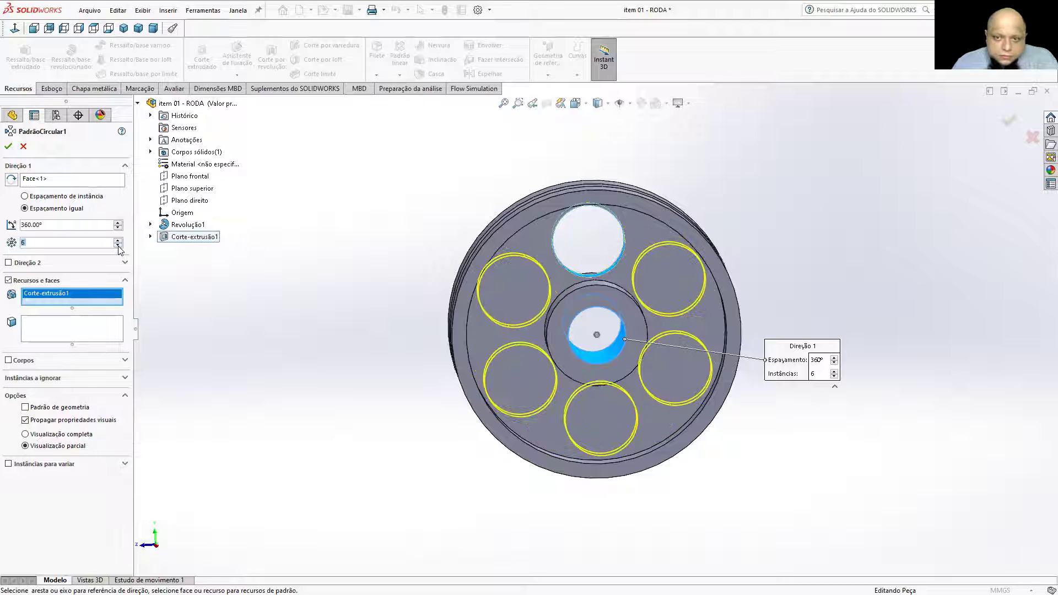
{"action": "left_click", "coordinate": [119, 248]}
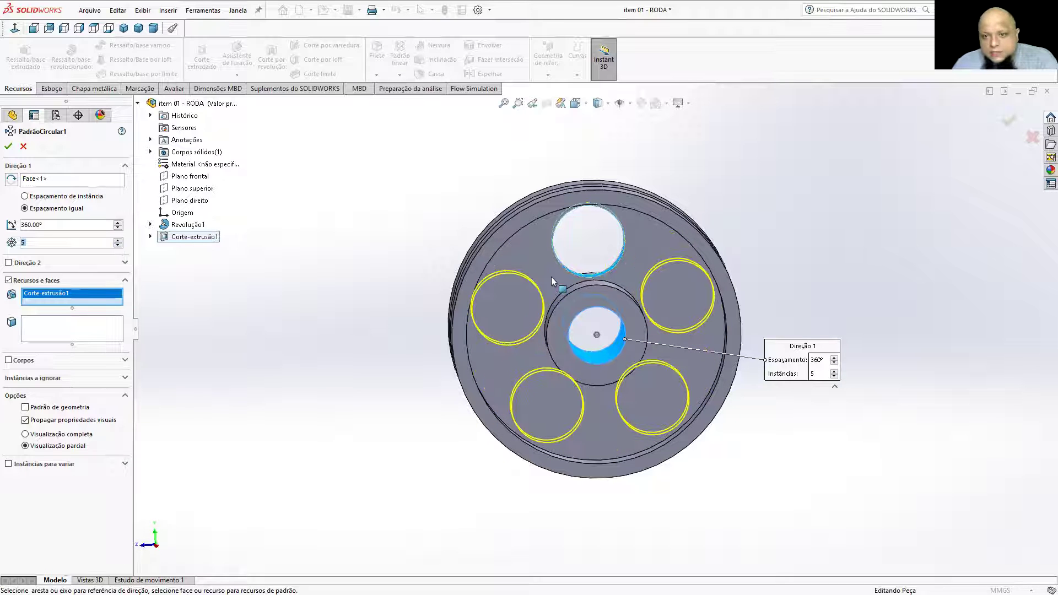
{"action": "left_click", "coordinate": [9, 145]}
{"action": "middle_click_drag", "start_coordinate": [514, 293], "coordinate": [487, 287]}
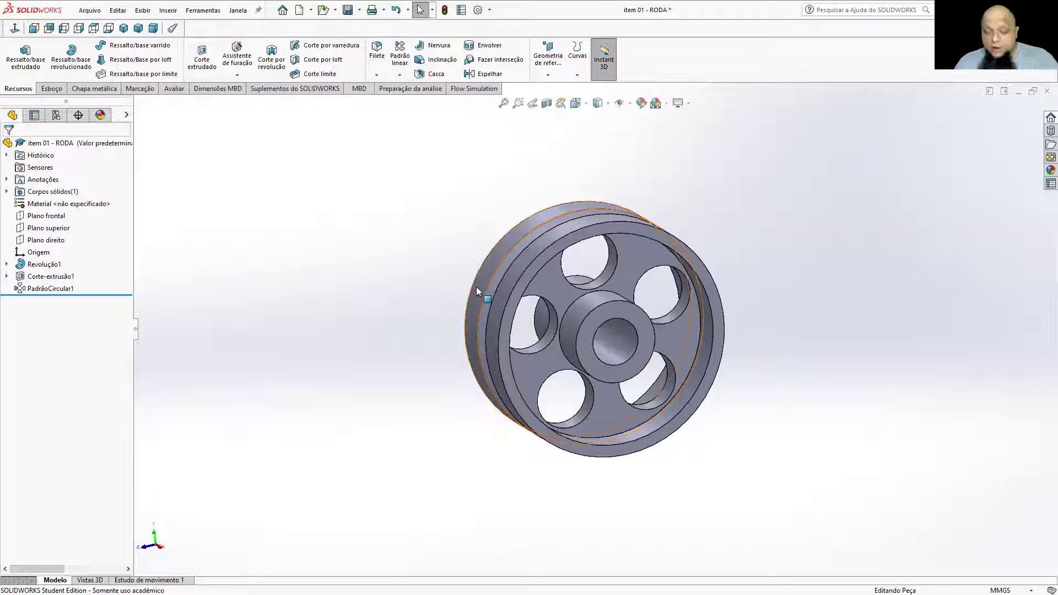
Step: Switch to the Mont1 assembly and examine the wheel's patterned holes between the supports
{"action": "key", "text": "ctrl+Tab"}
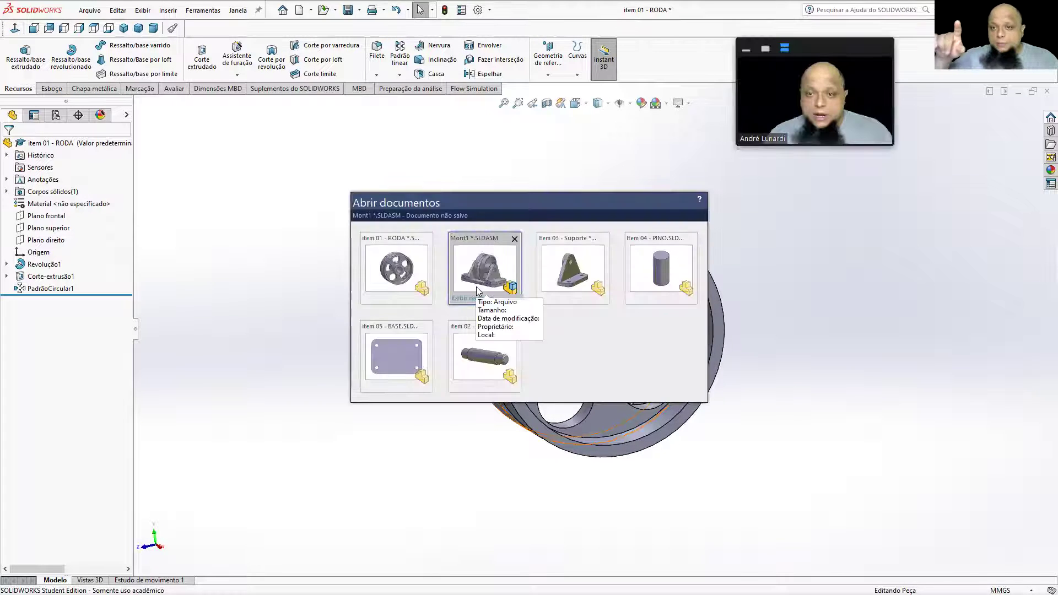
{"action": "left_click", "coordinate": [477, 288]}
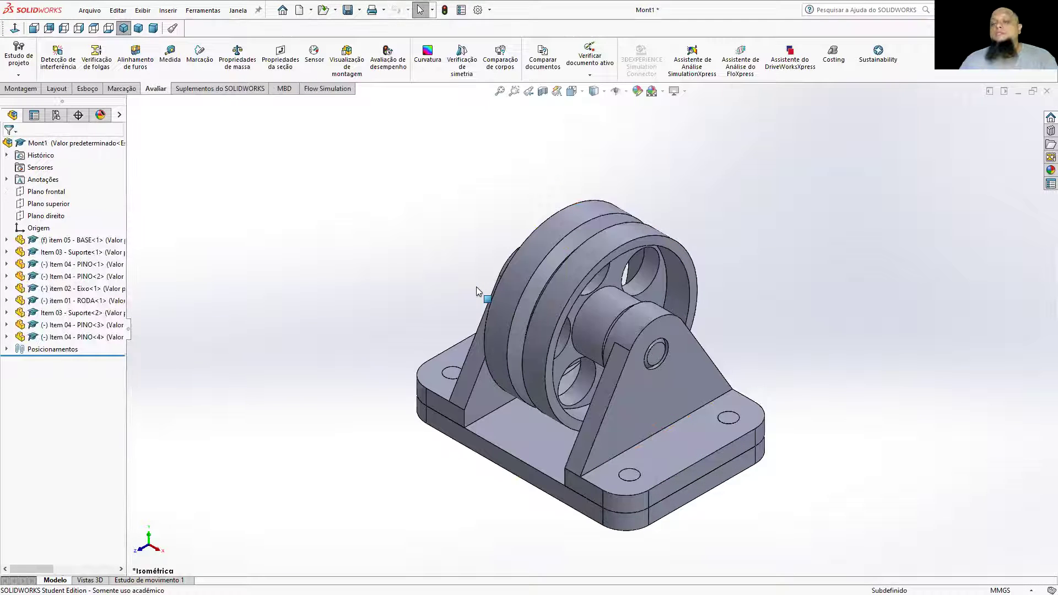
{"action": "middle_click_drag", "start_coordinate": [664, 432], "coordinate": [620, 364]}
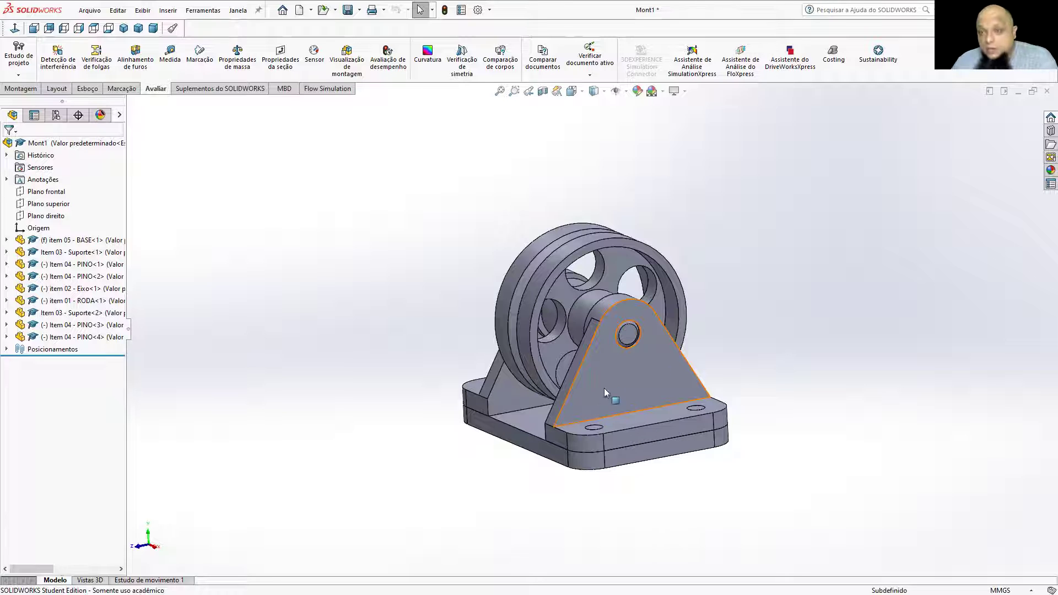
{"action": "scroll", "coordinate": [633, 300], "scroll_direction": "down", "scroll_amount": 2}
{"action": "scroll", "coordinate": [632, 300], "scroll_direction": "down", "scroll_amount": 1}
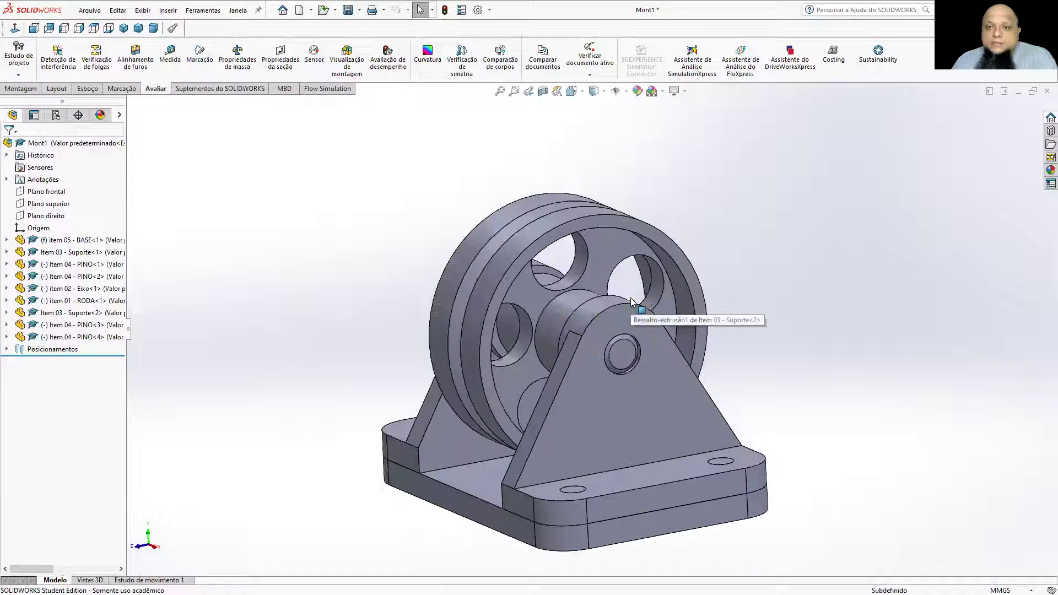
Step: Rotate the wheel about its axle in the assembly and inspect its holes and overall fit
{"action": "middle_click_drag", "start_coordinate": [569, 392], "coordinate": [563, 376]}
{"action": "left_click_drag", "start_coordinate": [572, 264], "coordinate": [563, 240]}
{"action": "middle_click_drag", "start_coordinate": [563, 239], "coordinate": [576, 268]}
{"action": "left_click_drag", "start_coordinate": [575, 274], "coordinate": [609, 258]}
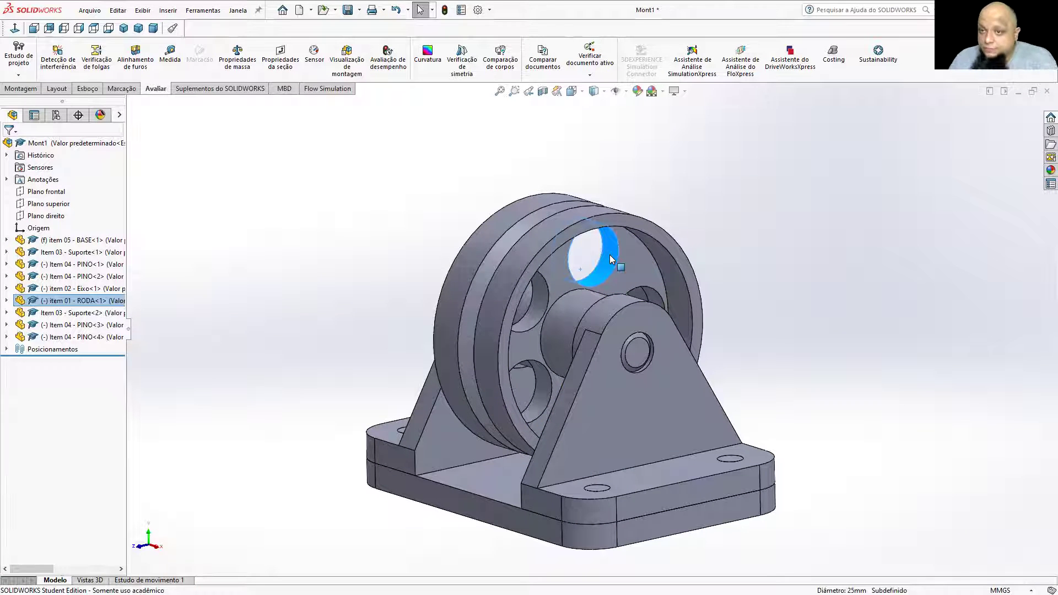
{"action": "scroll", "coordinate": [543, 225], "scroll_direction": "up", "scroll_amount": 4}
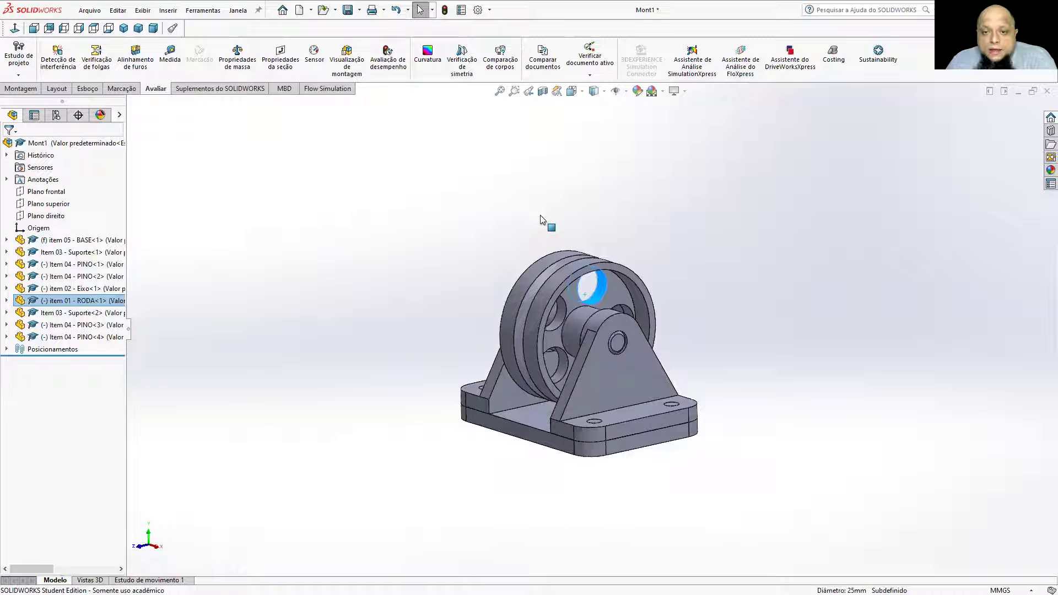
{"action": "left_click", "coordinate": [526, 210]}
{"action": "mouse_move", "coordinate": [525, 244]}
{"action": "middle_mouse_down"}
{"action": "mouse_move", "coordinate": [514, 248]}
{"action": "mouse_move", "coordinate": [524, 258]}
{"action": "middle_mouse_up"}
{"action": "scroll", "coordinate": [581, 421], "scroll_direction": "down", "scroll_amount": 4}
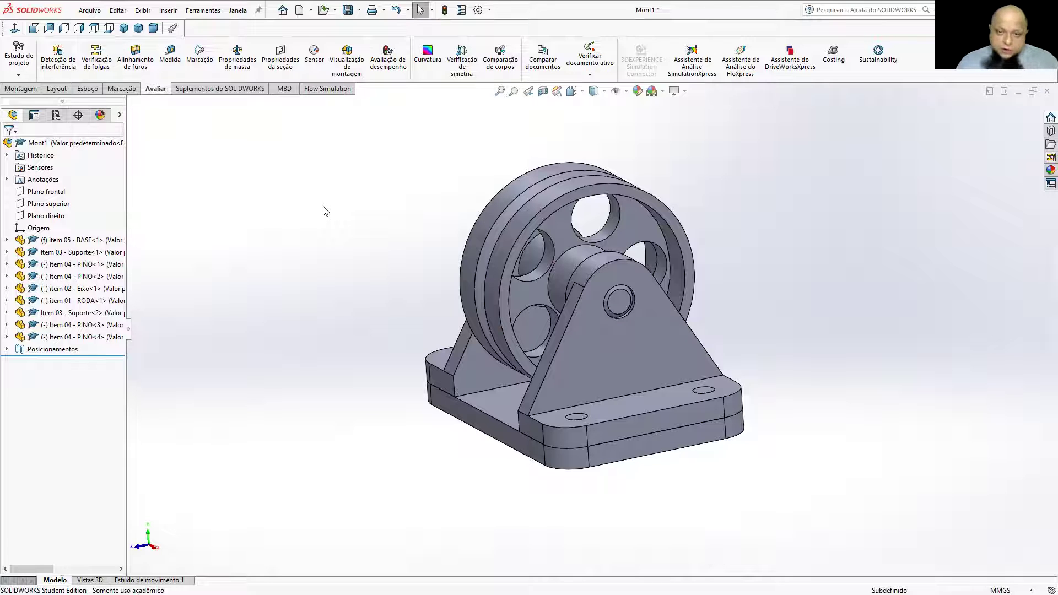
Step: Return to the item 01 - RODA part and apply the Laranja appearance from the Sólido category to the whole wheel
{"action": "key", "text": "ctrl+Tab"}
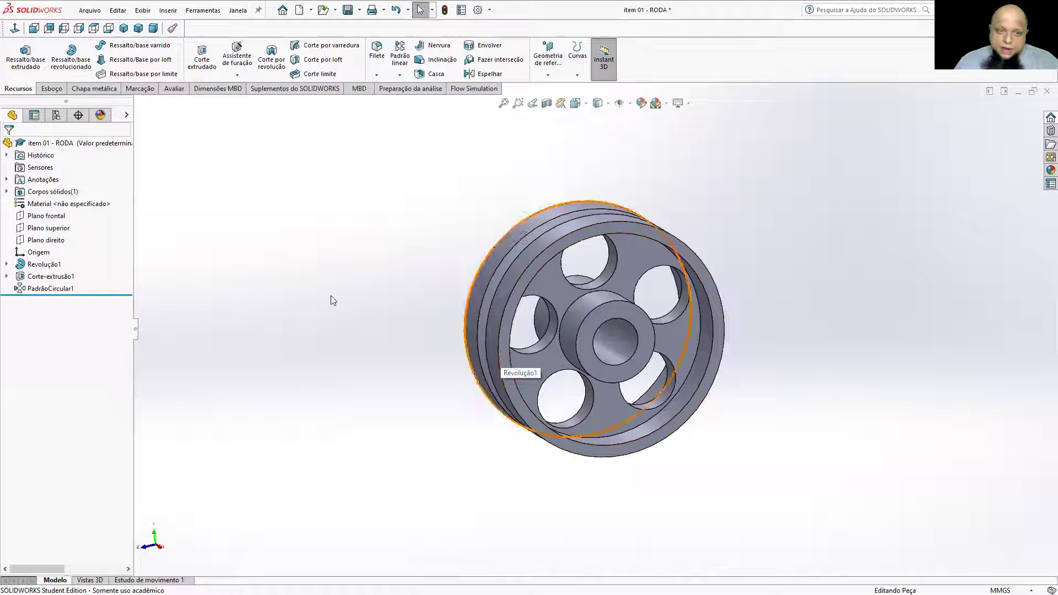
{"action": "left_click", "coordinate": [46, 145]}
{"action": "left_click", "coordinate": [1051, 170]}
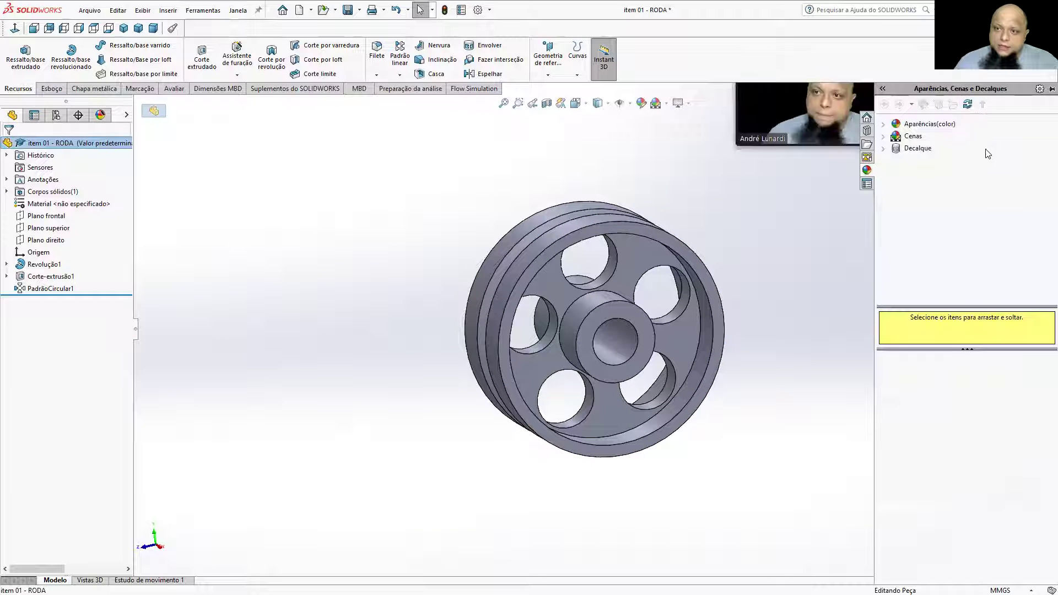
{"action": "left_click", "coordinate": [916, 126]}
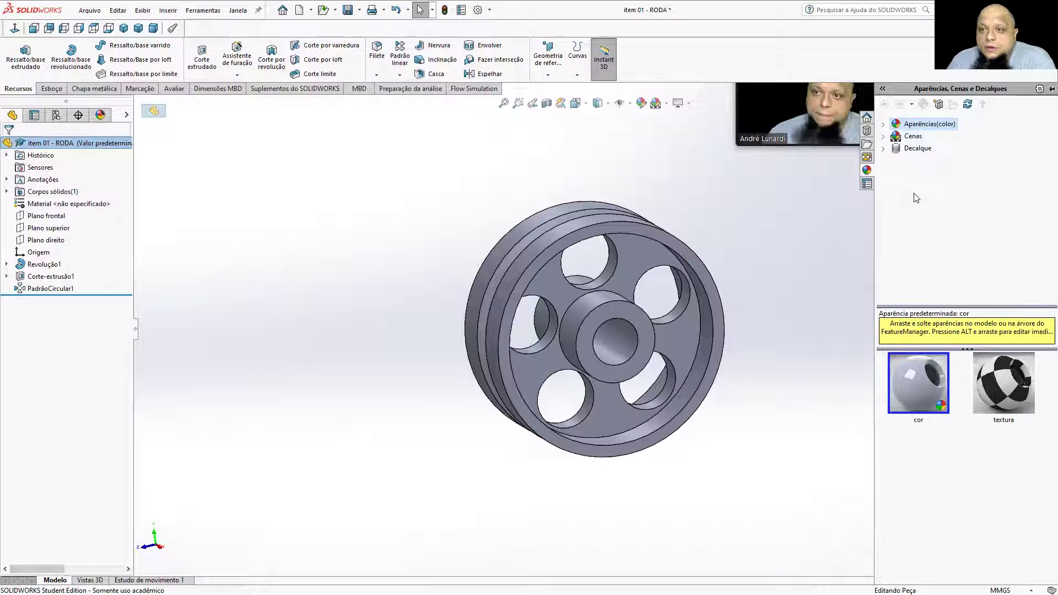
{"action": "left_click", "coordinate": [884, 125]}
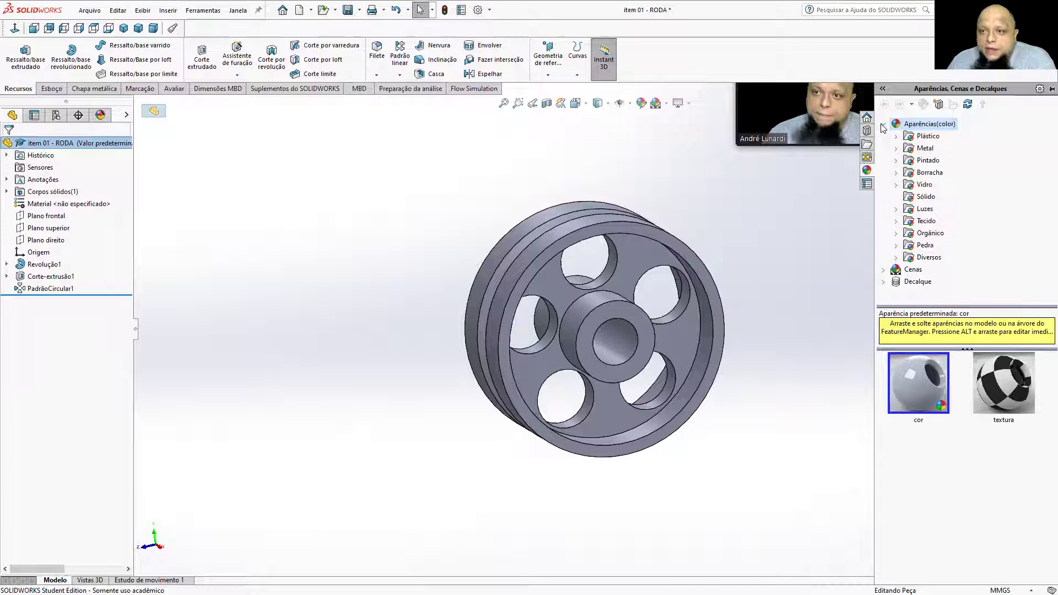
{"action": "left_click", "coordinate": [925, 197]}
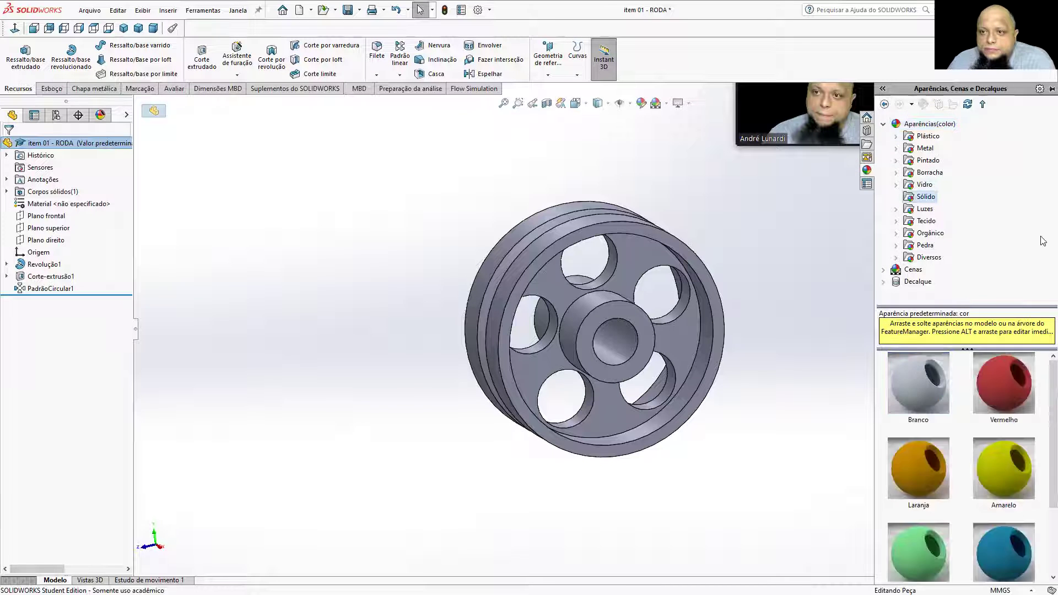
{"action": "double_click", "coordinate": [945, 445]}
{"action": "middle_click_drag", "start_coordinate": [739, 484], "coordinate": [756, 208]}
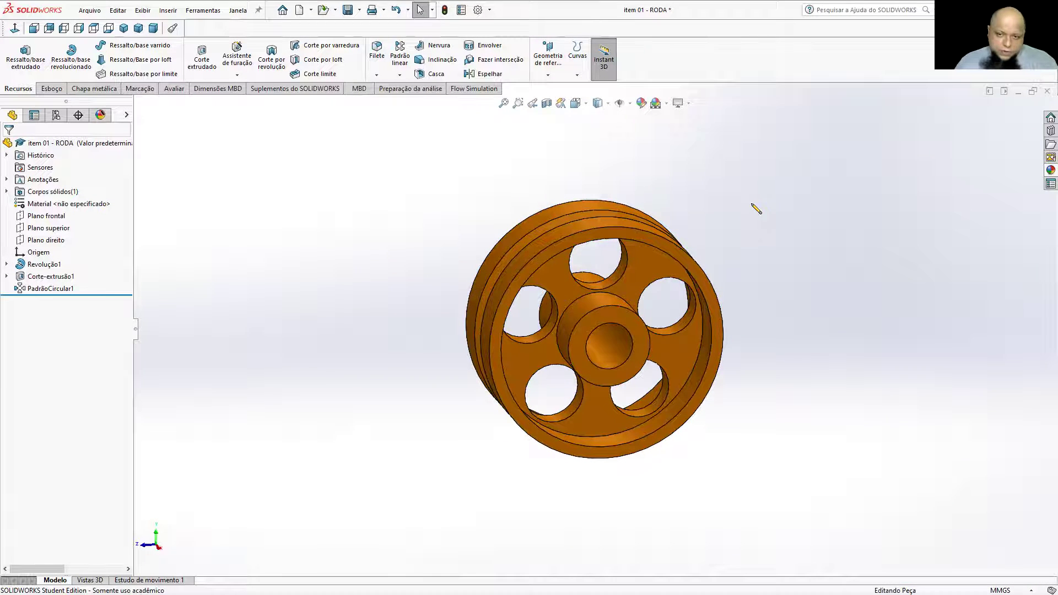
Step: Switch to the Mont1 assembly and inspect the wheel's appearance between the supports
{"action": "key", "text": "ctrl+Tab"}
{"action": "middle_click_drag", "start_coordinate": [767, 258], "coordinate": [689, 276]}
{"action": "left_click", "coordinate": [567, 343]}
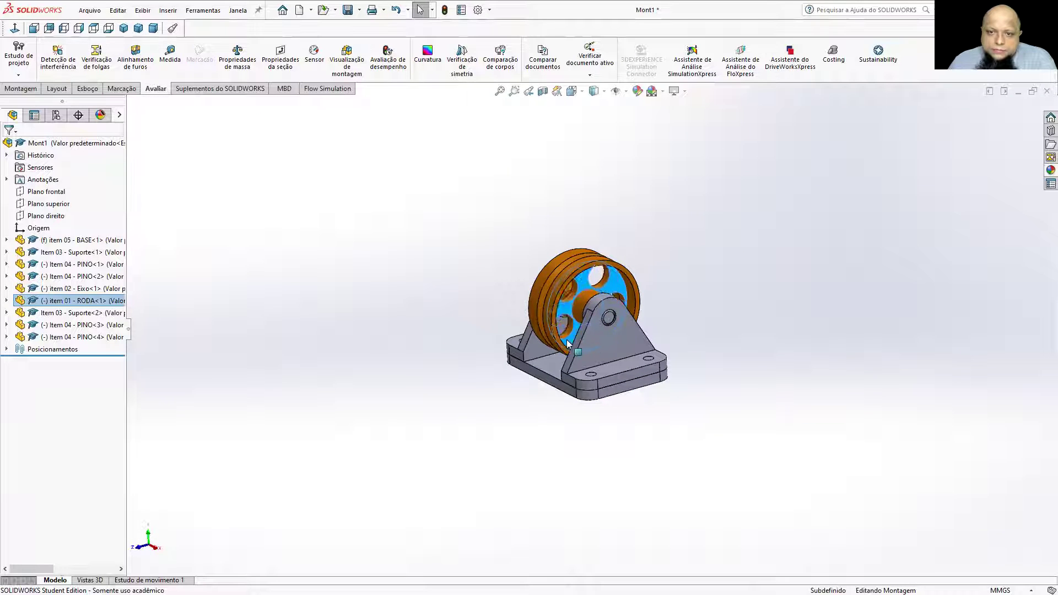
{"action": "left_click", "coordinate": [713, 242]}
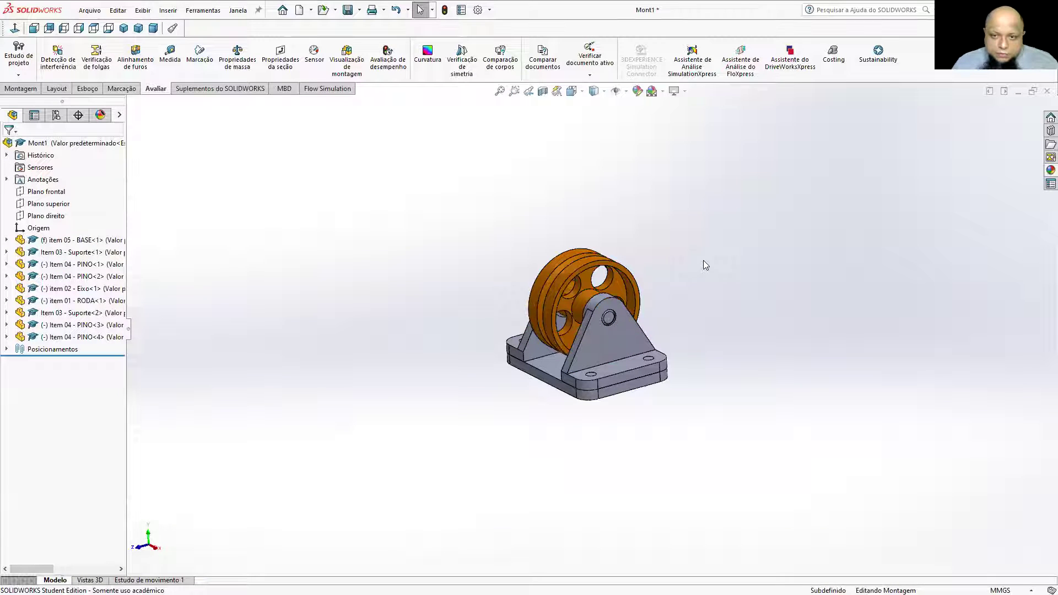
Step: Switch to the Item 03 - Suporte part and open its material for editing
{"action": "key", "text": "ctrl+Tab"}
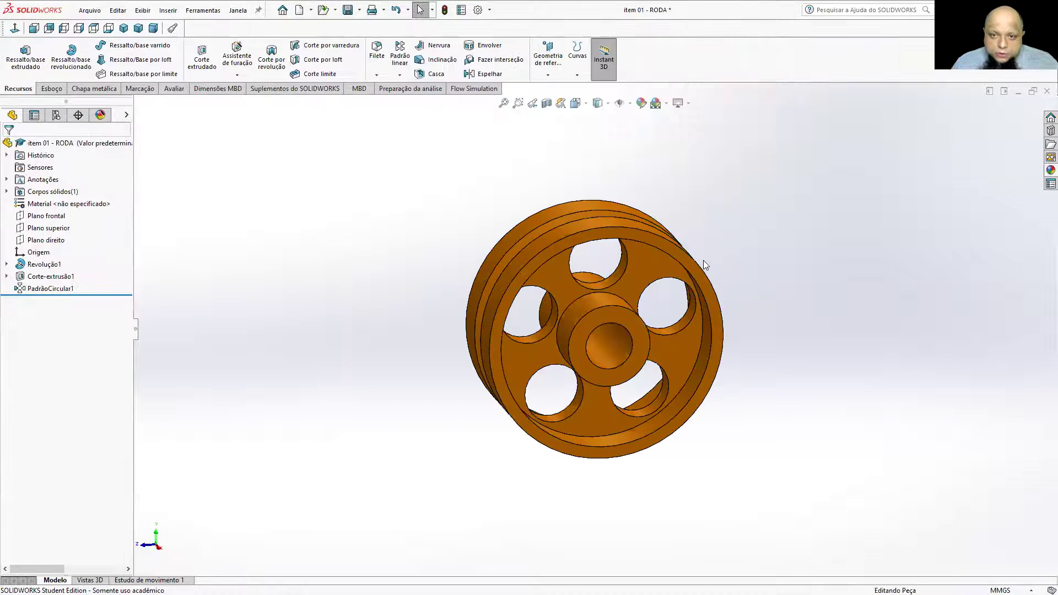
{"action": "key", "text": "ctrl+Tab"}
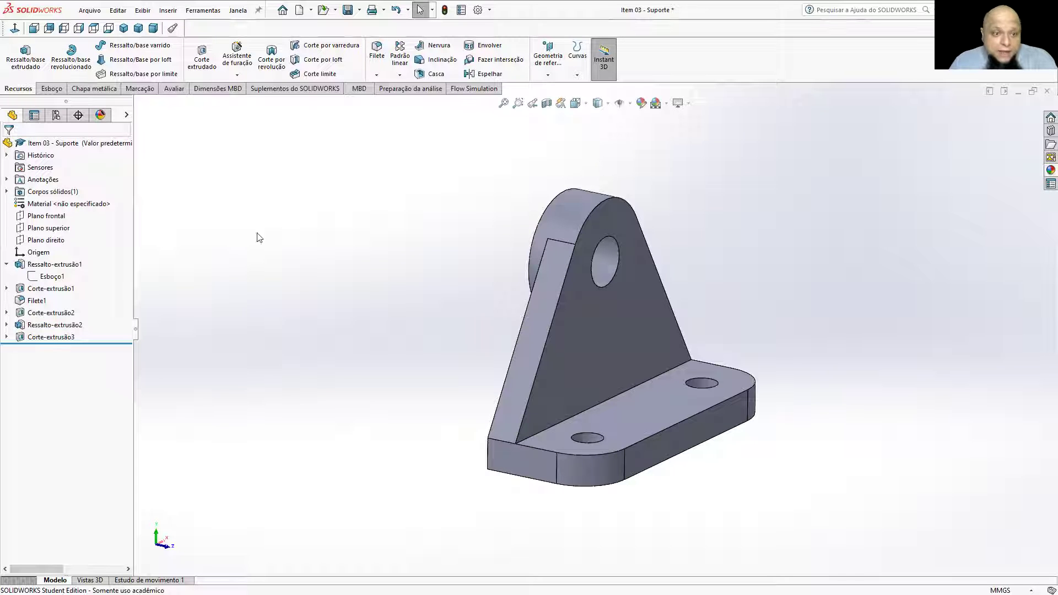
{"action": "right_click", "coordinate": [56, 265]}
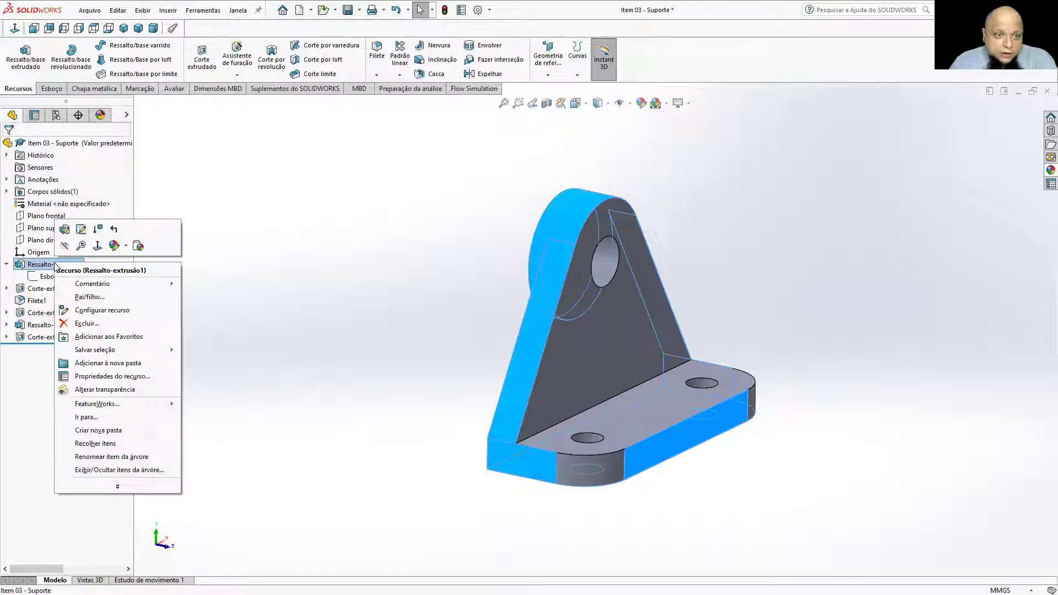
{"action": "right_click", "coordinate": [43, 205]}
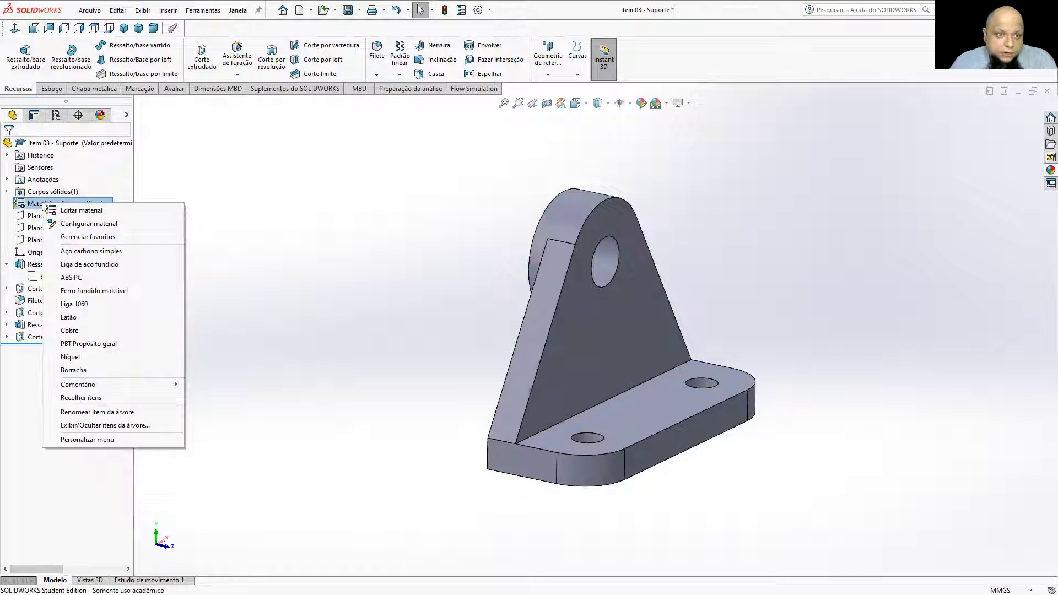
{"action": "left_click", "coordinate": [71, 211]}
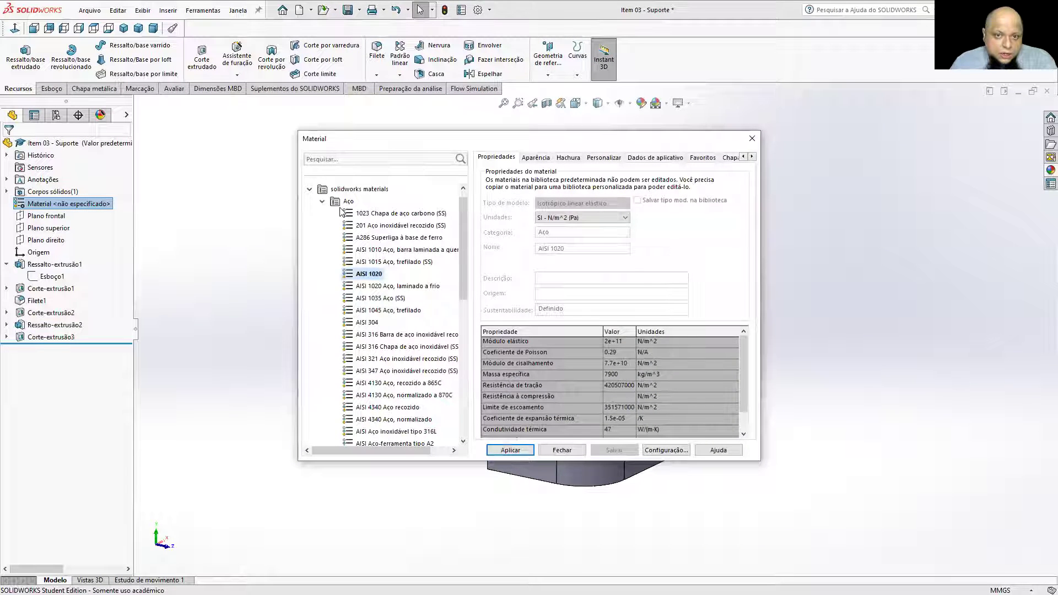
Step: Apply the Água material from the Outros não-metais category to the support
{"action": "left_click", "coordinate": [323, 201]}
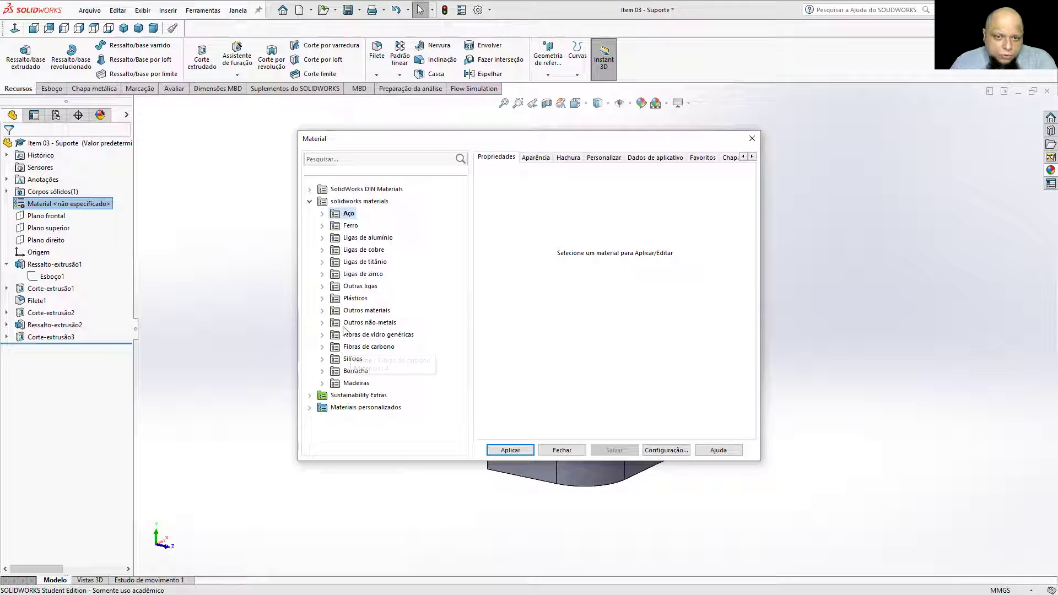
{"action": "left_click", "coordinate": [326, 323]}
{"action": "left_click", "coordinate": [358, 334]}
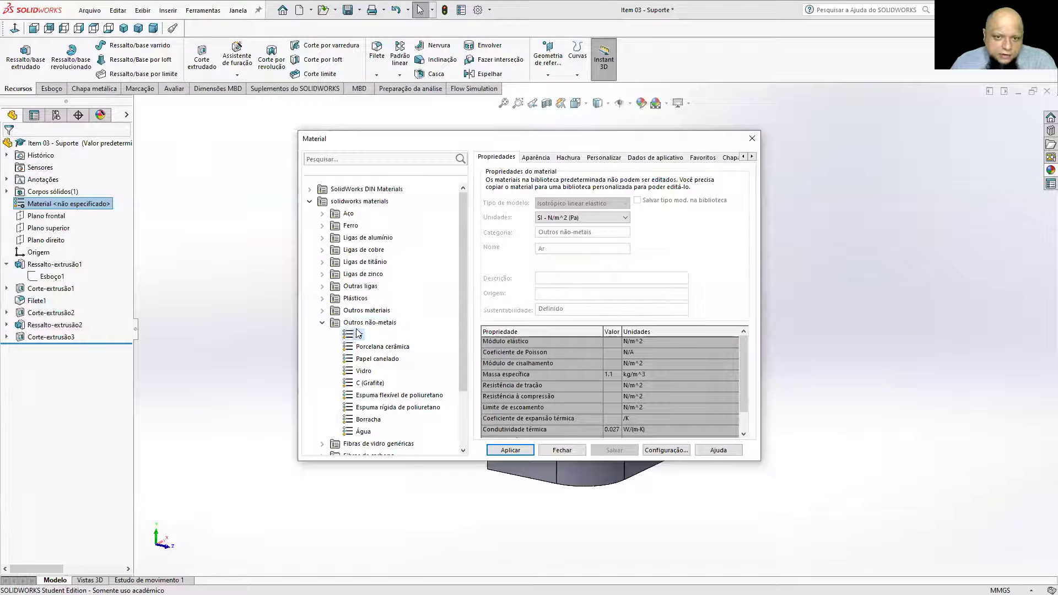
{"action": "left_click", "coordinate": [373, 371]}
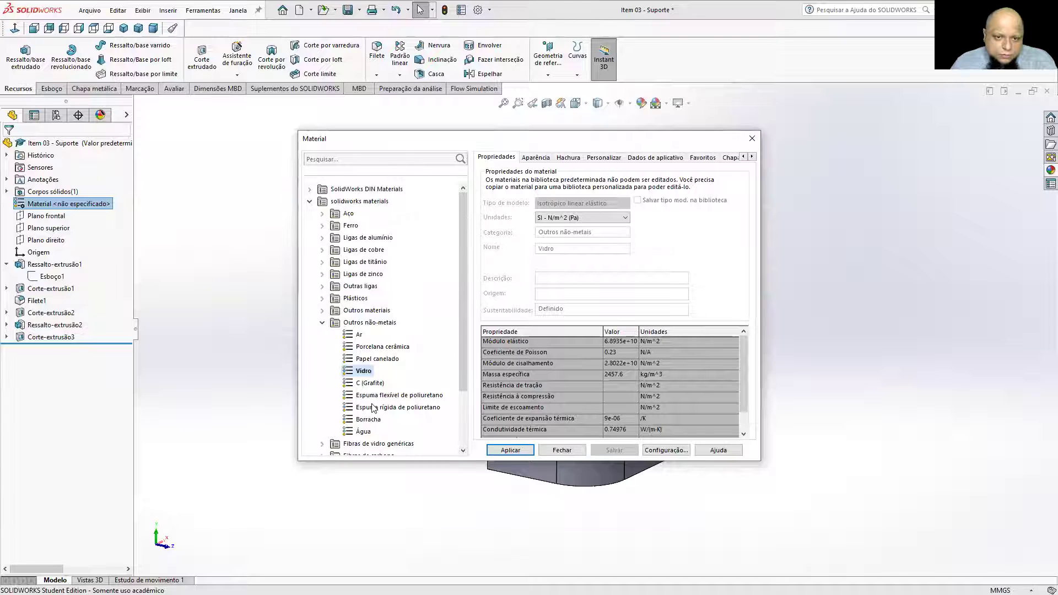
{"action": "left_click", "coordinate": [363, 431]}
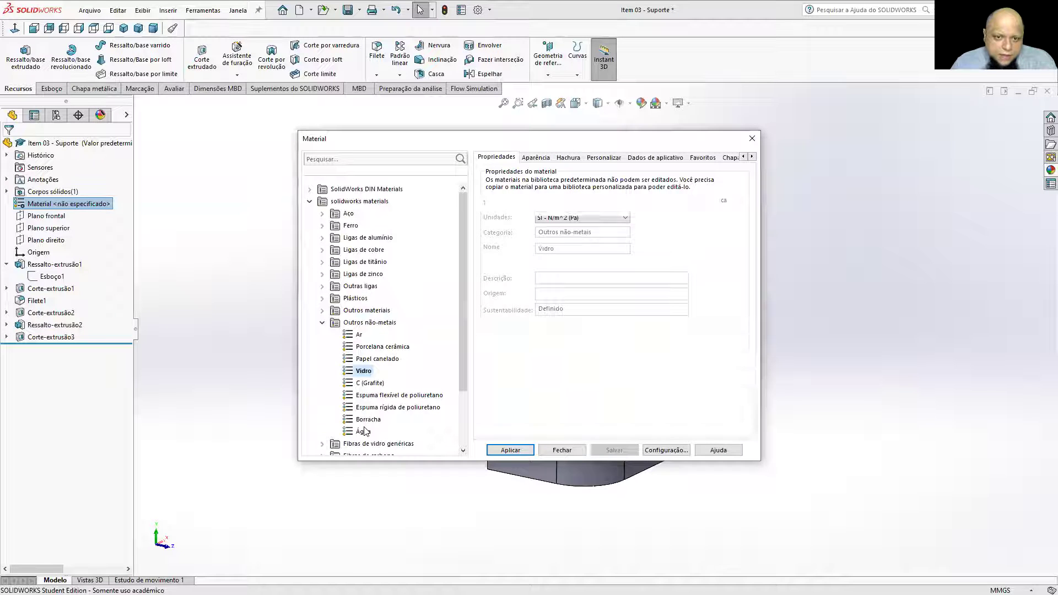
{"action": "left_click", "coordinate": [501, 451]}
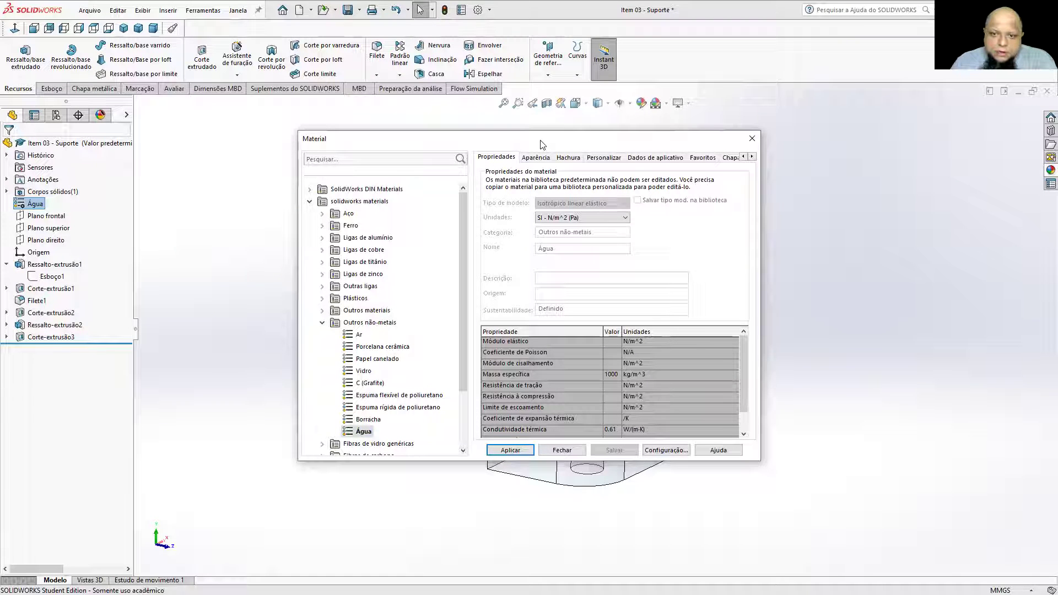
Step: Move the material dialog clear of the model and apply Cobalto from Outros materiais to the support
{"action": "left_click_drag", "start_coordinate": [537, 139], "coordinate": [374, 159]}
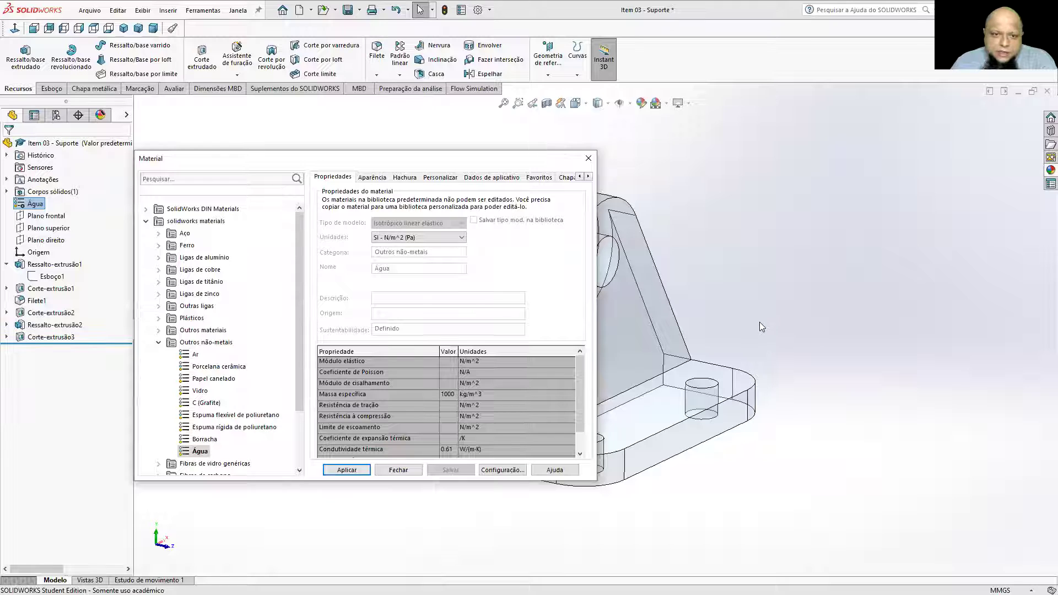
{"action": "left_click", "coordinate": [159, 331]}
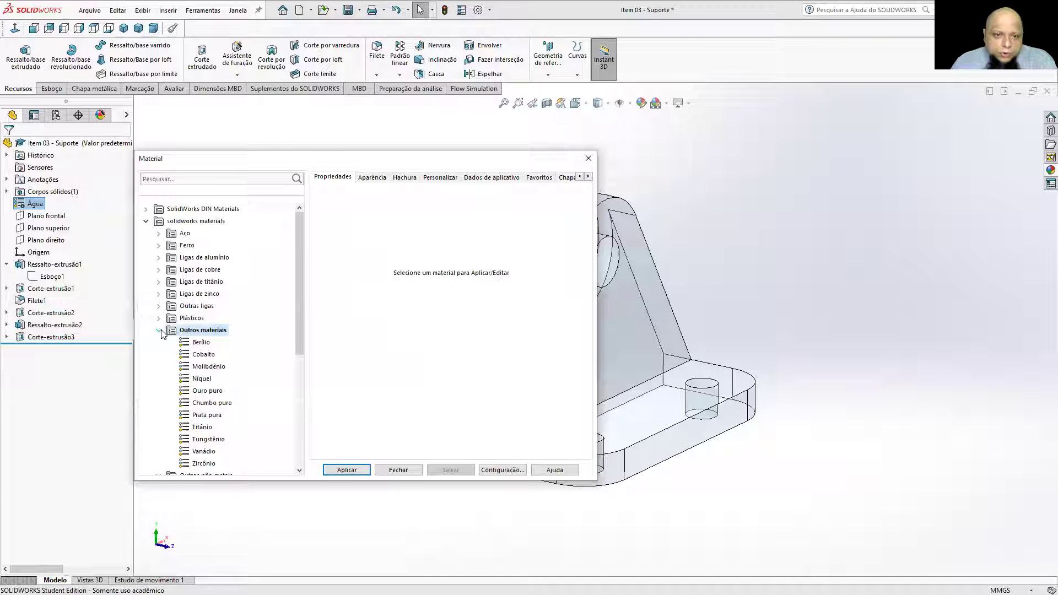
{"action": "left_click", "coordinate": [207, 356]}
{"action": "left_click", "coordinate": [352, 469]}
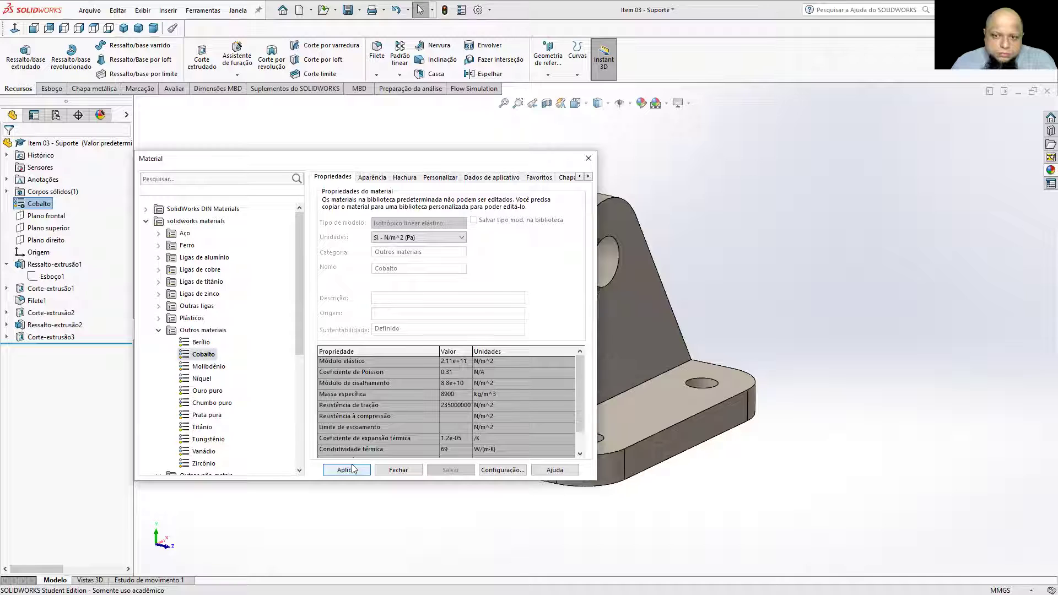
Step: Apply the PA Tipo 6 material from the Plásticos category to the support
{"action": "left_click", "coordinate": [160, 319]}
{"action": "left_click", "coordinate": [195, 344]}
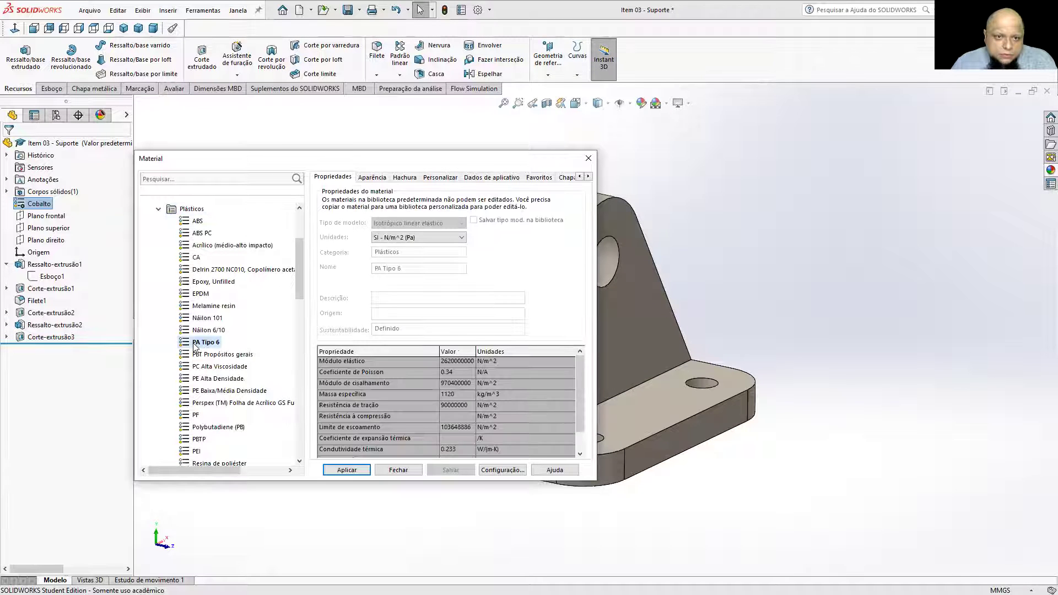
{"action": "left_click", "coordinate": [333, 470]}
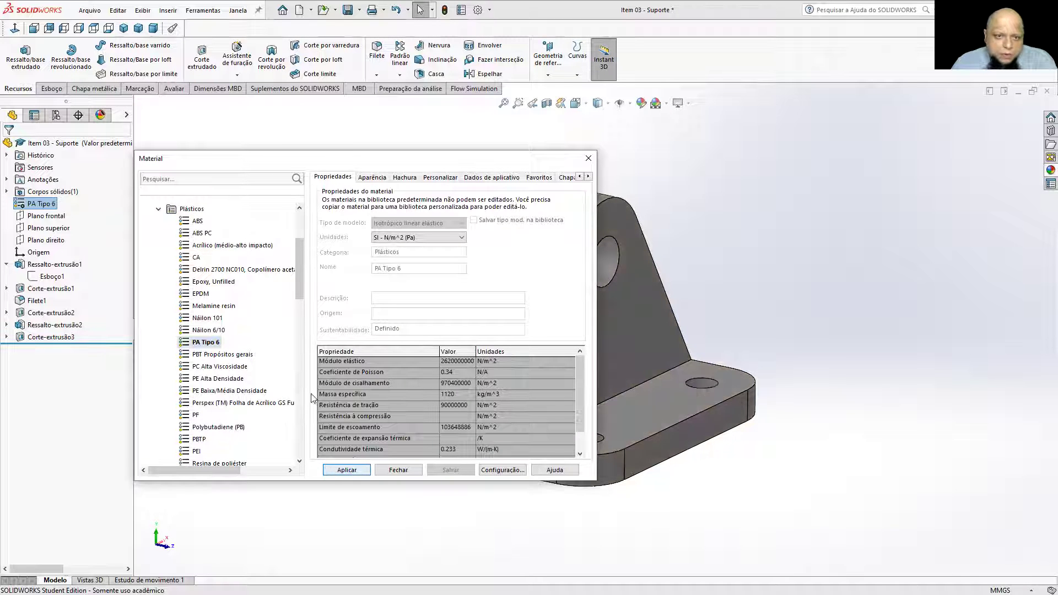
Step: Apply the Mogno material from the Madeiras category to the support
{"action": "left_click", "coordinate": [159, 209]}
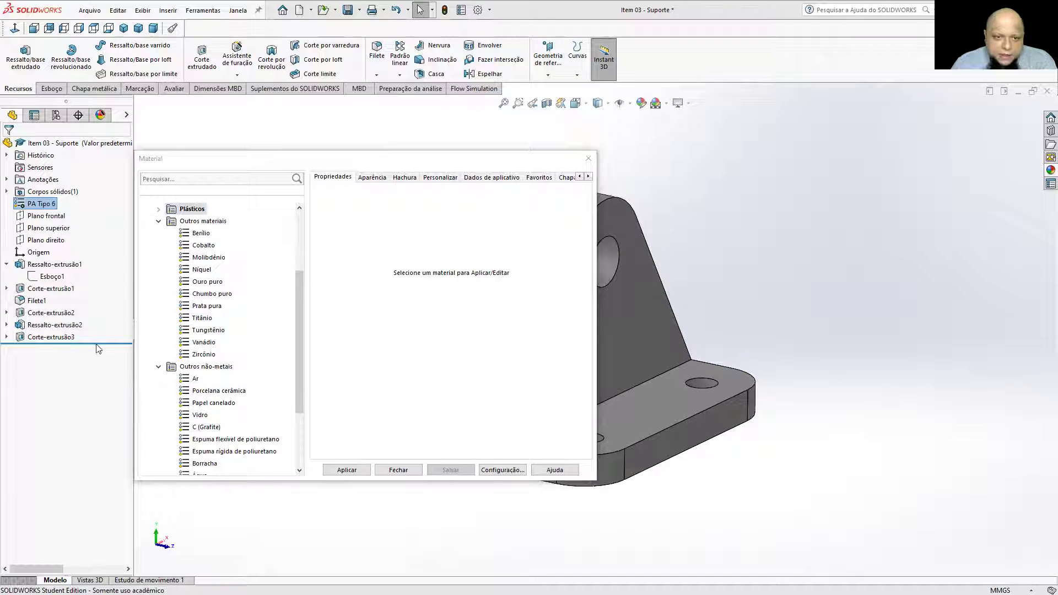
{"action": "scroll", "coordinate": [208, 357], "scroll_direction": "down", "scroll_amount": 2}
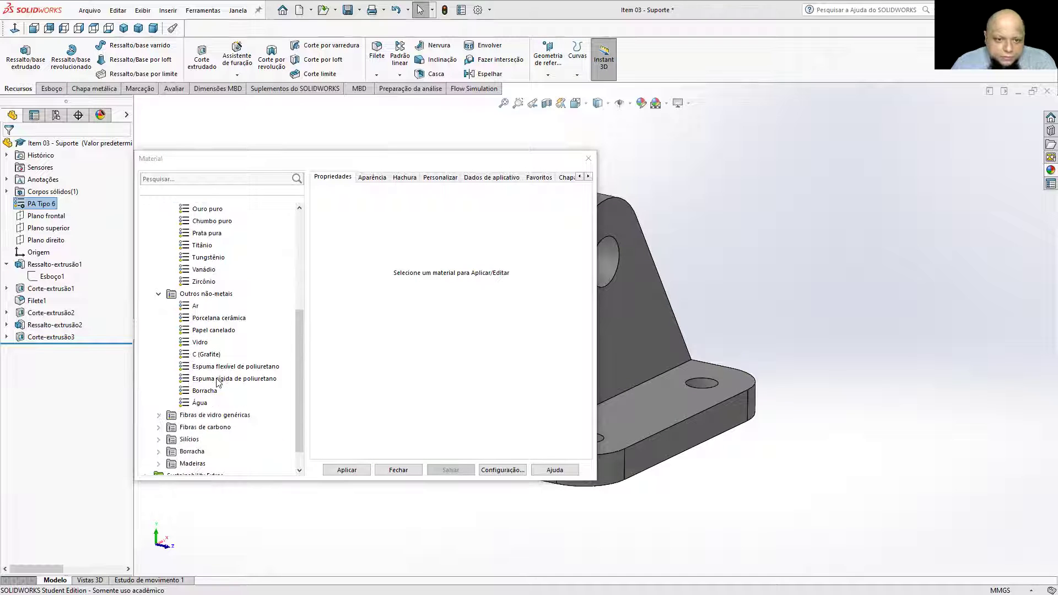
{"action": "double_click", "coordinate": [170, 463]}
{"action": "left_click", "coordinate": [203, 415]}
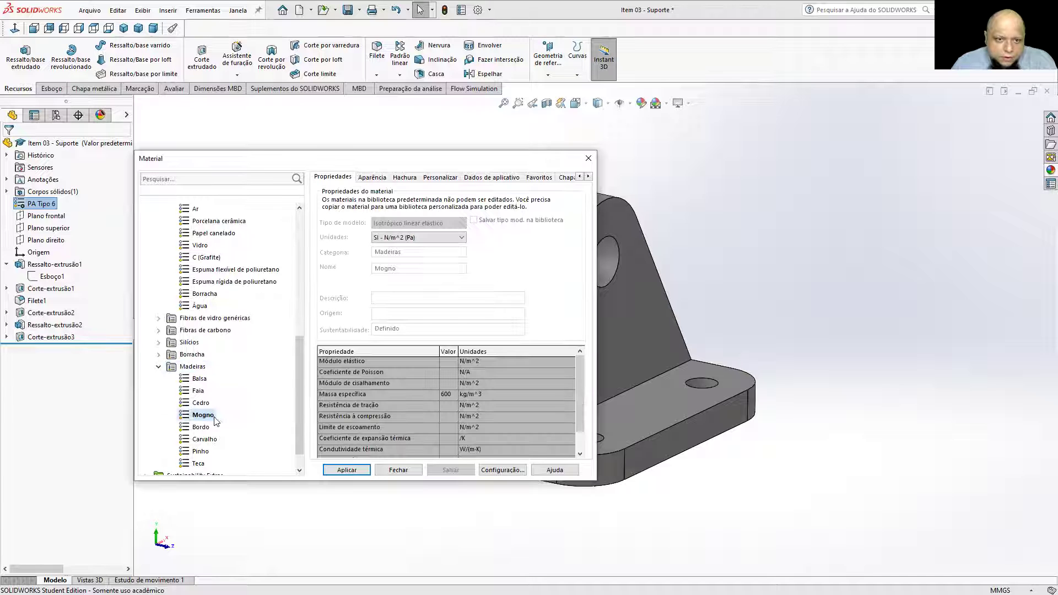
{"action": "left_click", "coordinate": [344, 473]}
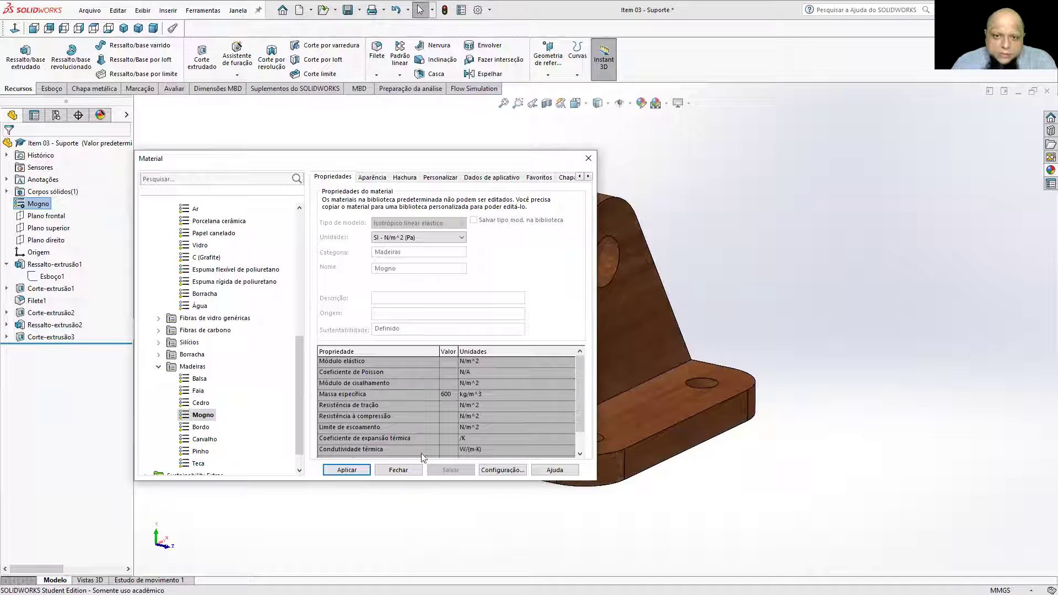
Step: Apply the Cedro material from the Madeiras category to the support and close the material library
{"action": "left_click", "coordinate": [202, 403]}
{"action": "left_click", "coordinate": [346, 470]}
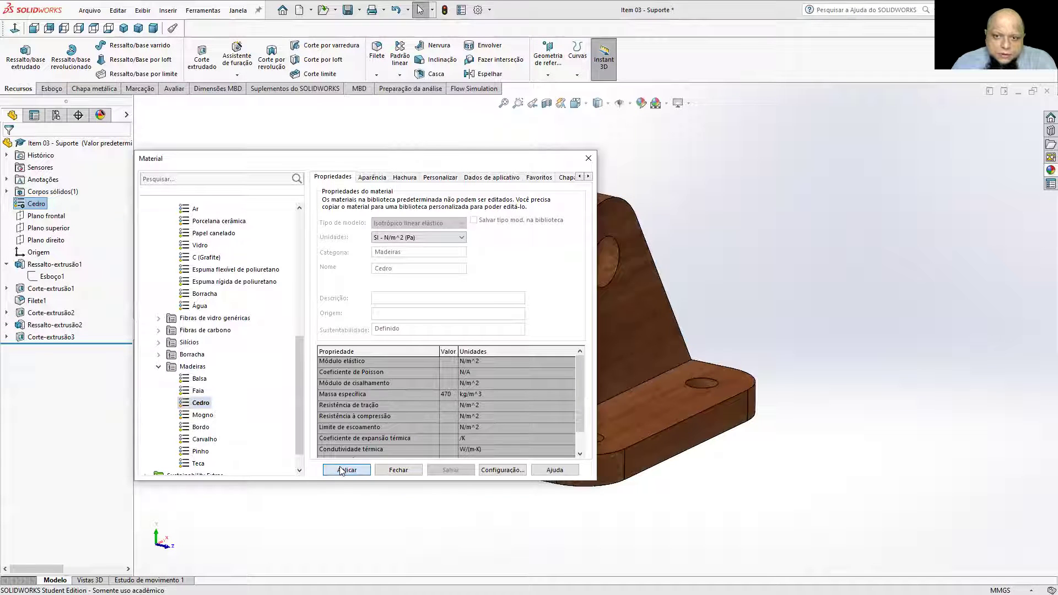
{"action": "left_click", "coordinate": [413, 471]}
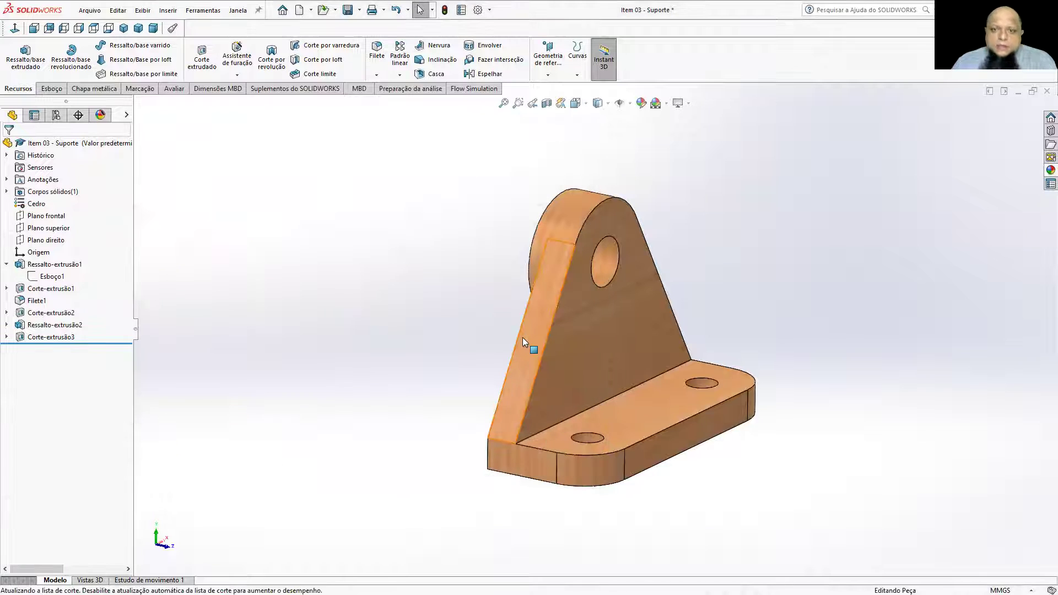
Step: Switch to the Mont1 assembly and examine the supports' material appearance from several angles
{"action": "key", "text": "ctrl+Tab"}
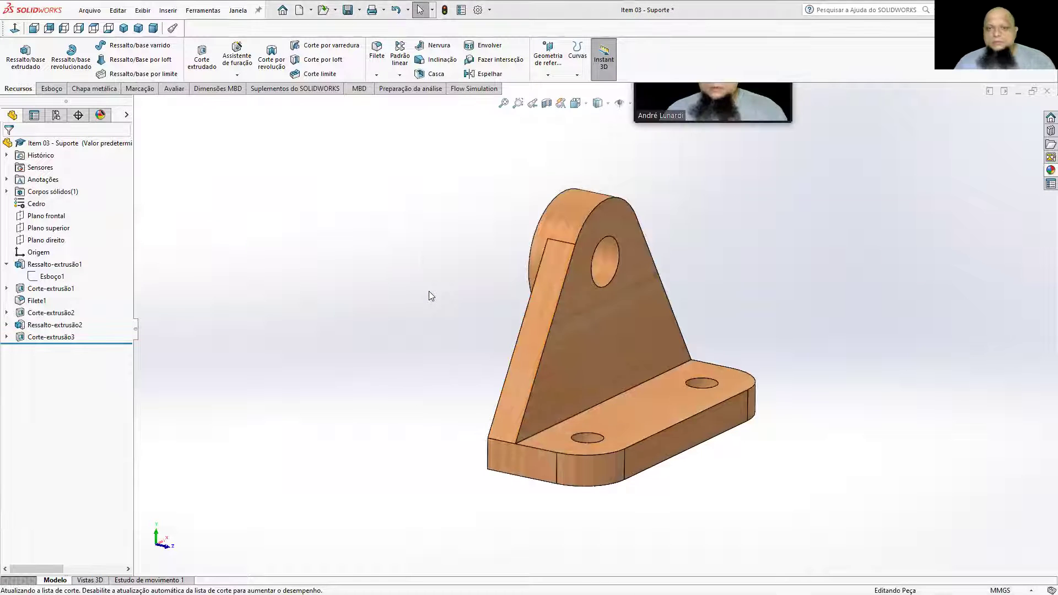
{"action": "key", "text": "ctrl+Tab"}
{"action": "key", "text": "ctrl+Tab"}
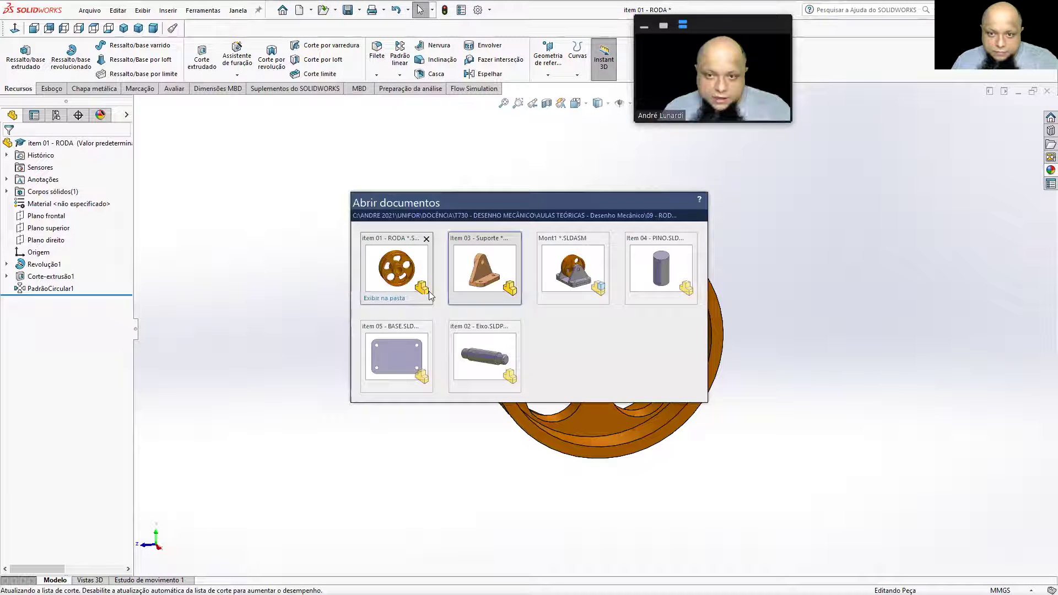
{"action": "middle_click_drag", "start_coordinate": [529, 361], "coordinate": [559, 364]}
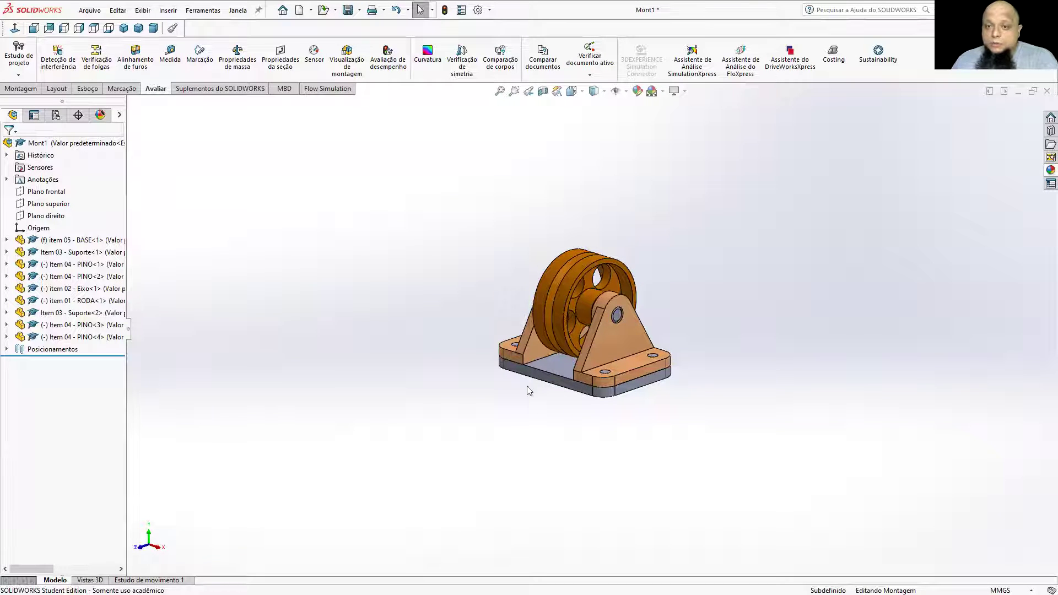
{"action": "scroll", "coordinate": [625, 334], "scroll_direction": "down", "scroll_amount": 3}
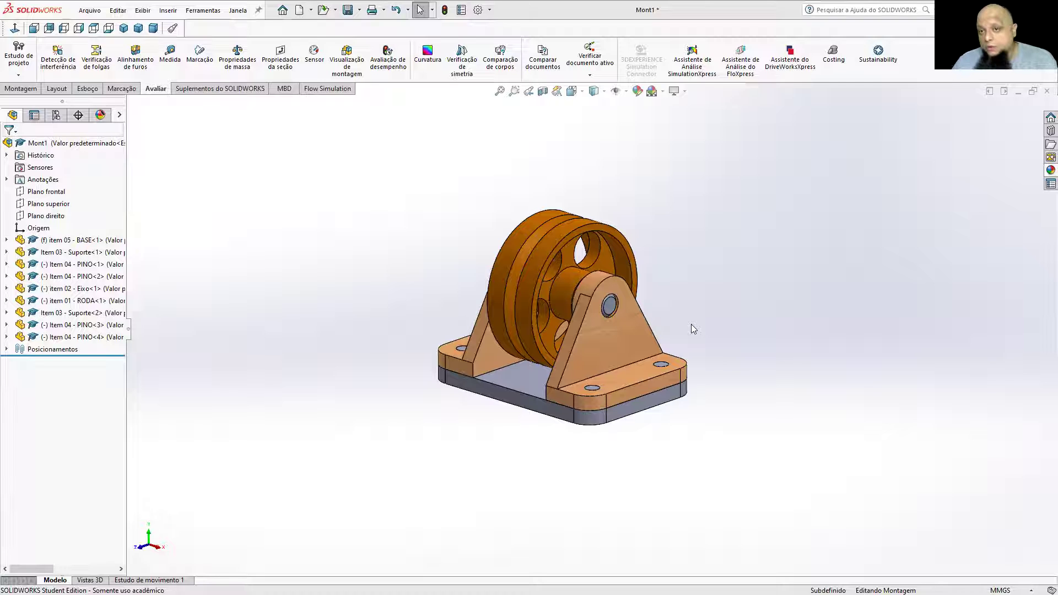
{"action": "middle_click_drag", "start_coordinate": [568, 342], "coordinate": [551, 319]}
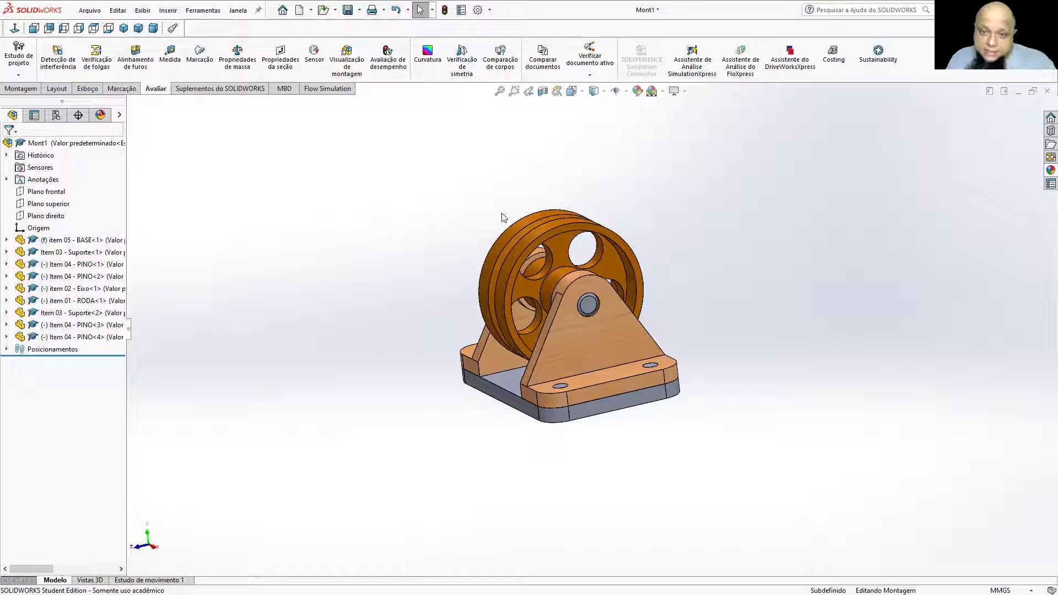
{"action": "middle_click_drag", "start_coordinate": [352, 388], "coordinate": [366, 395]}
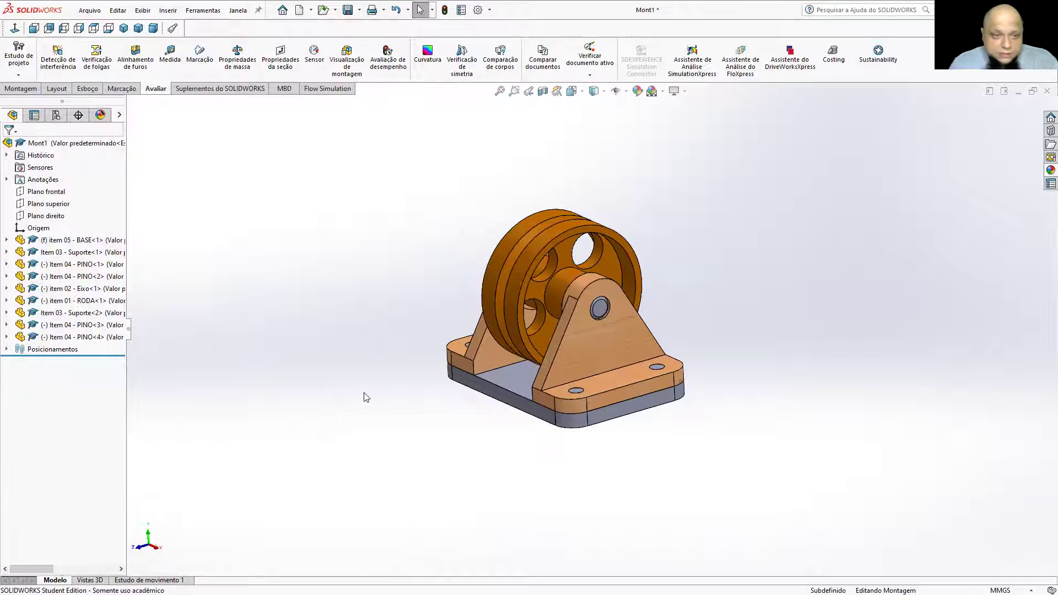
Step: Return to the item 01 - RODA part and remove the Laranja appearance from the wheel
{"action": "key", "text": "ctrl+Tab"}
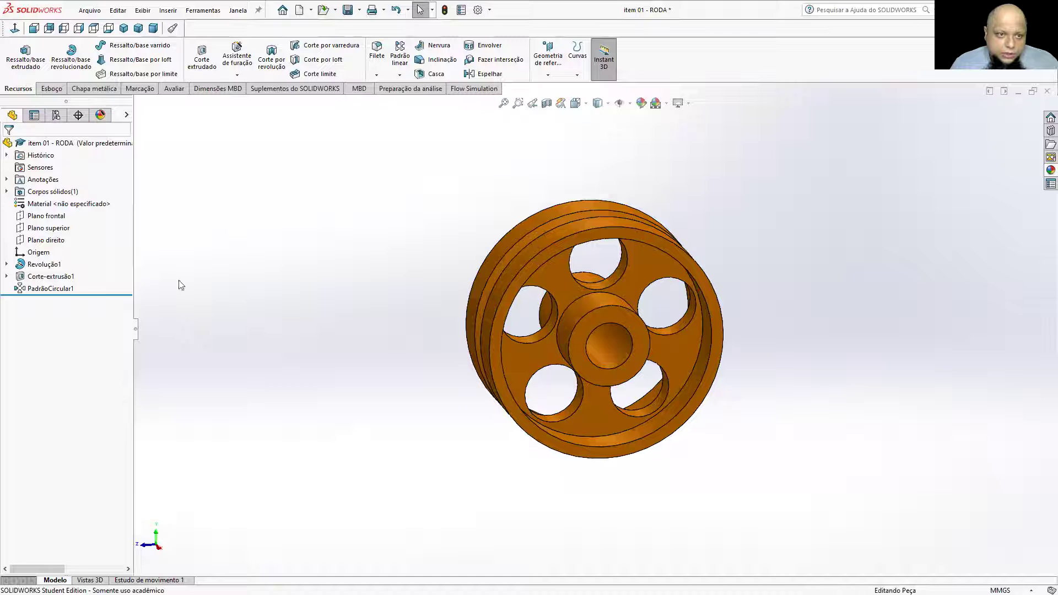
{"action": "left_click", "coordinate": [100, 115]}
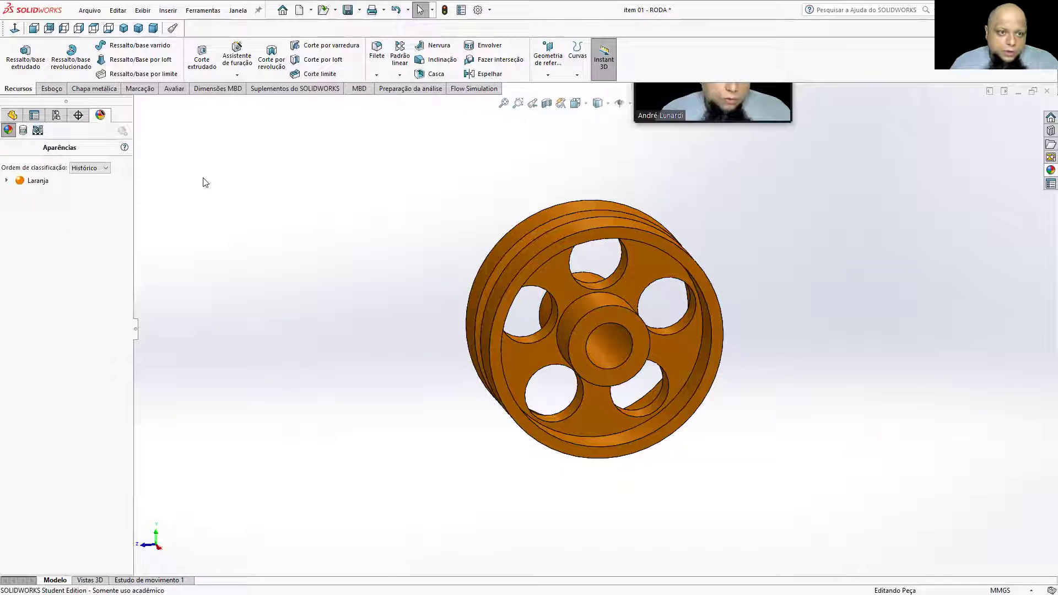
{"action": "right_click", "coordinate": [36, 182]}
{"action": "left_click", "coordinate": [92, 232]}
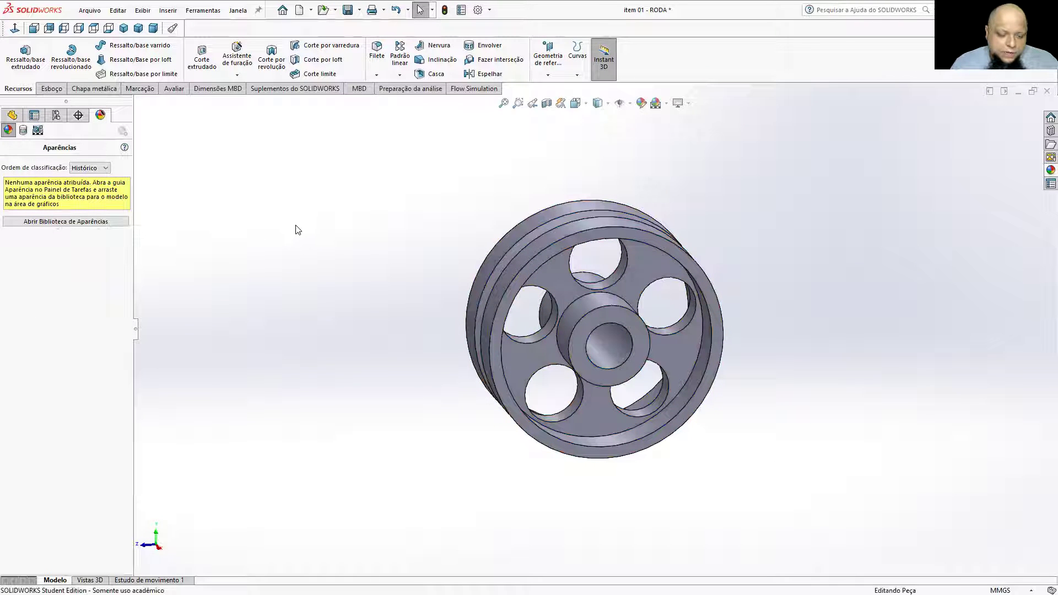
{"action": "left_click", "coordinate": [12, 114]}
Step: Switch to the Item 03 - Suporte part and remove its cerejeira polida 2d appearance
{"action": "key", "text": "ctrl+Tab"}
{"action": "key", "text": "ctrl+Tab"}
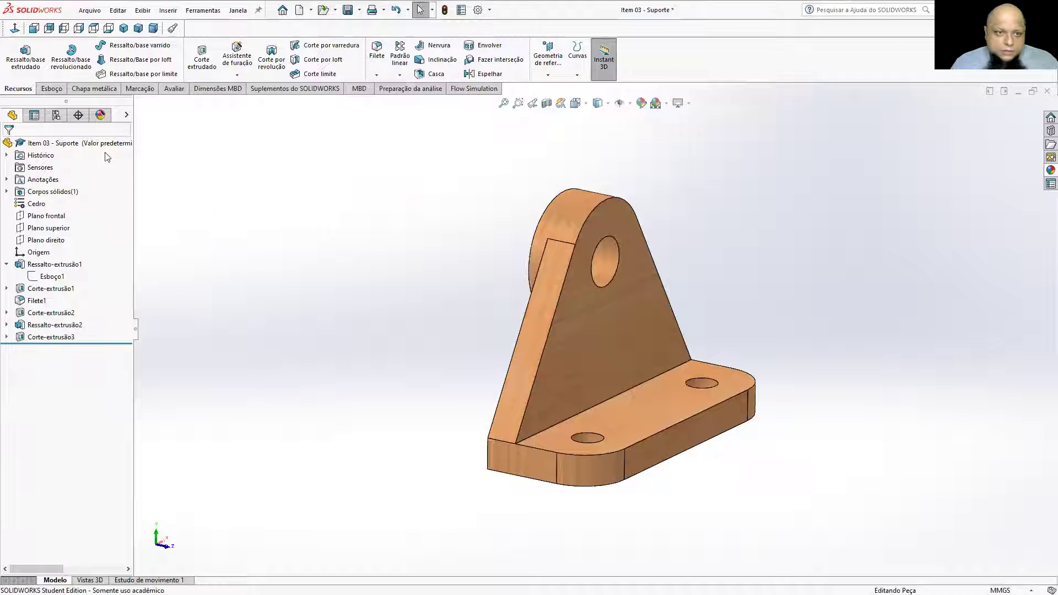
{"action": "left_click", "coordinate": [101, 115]}
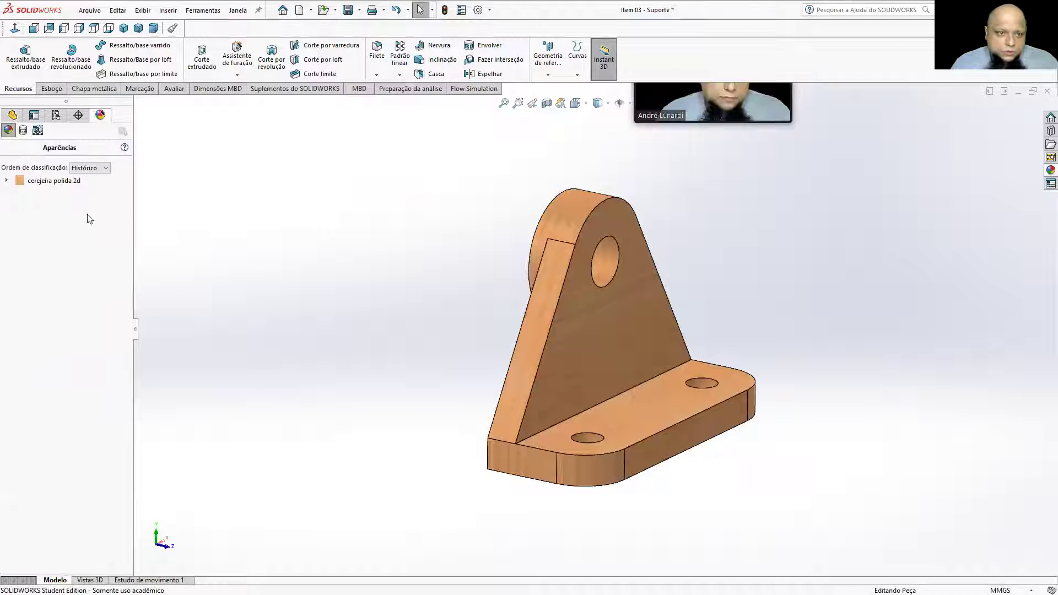
{"action": "left_click", "coordinate": [60, 179]}
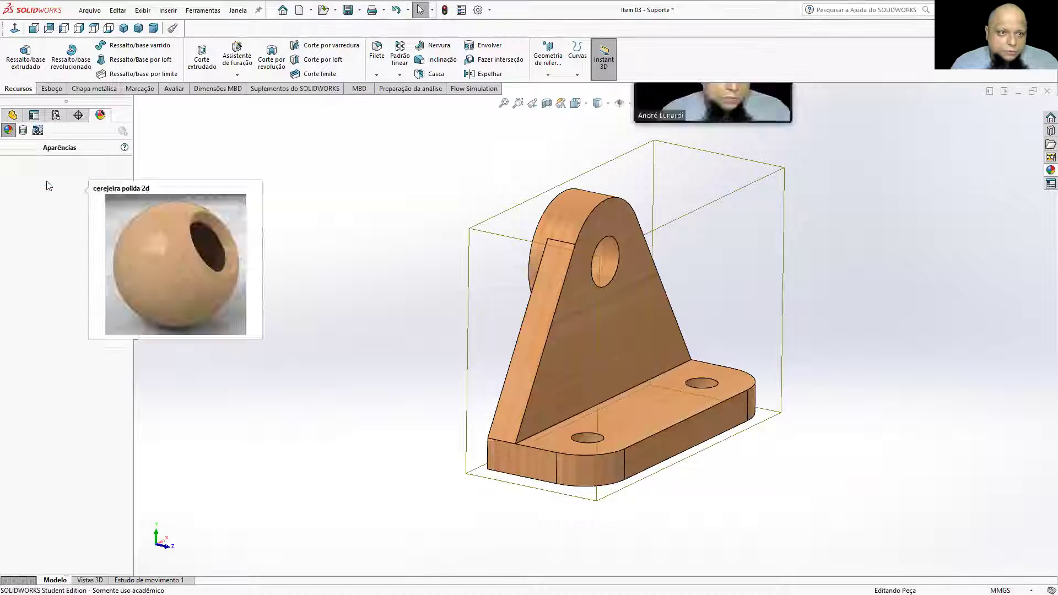
{"action": "right_click", "coordinate": [61, 179]}
{"action": "left_click", "coordinate": [91, 230]}
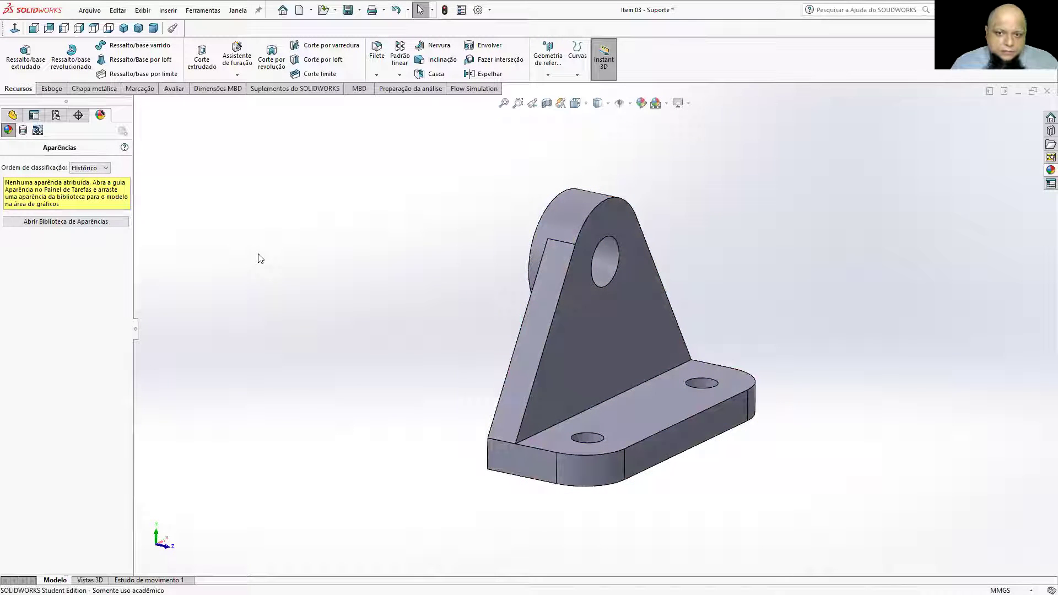
Step: Return to the Mont1 assembly and examine the cleared wheel and support appearances from several angles
{"action": "key", "text": "ctrl+Tab"}
{"action": "key", "text": "ctrl+Tab"}
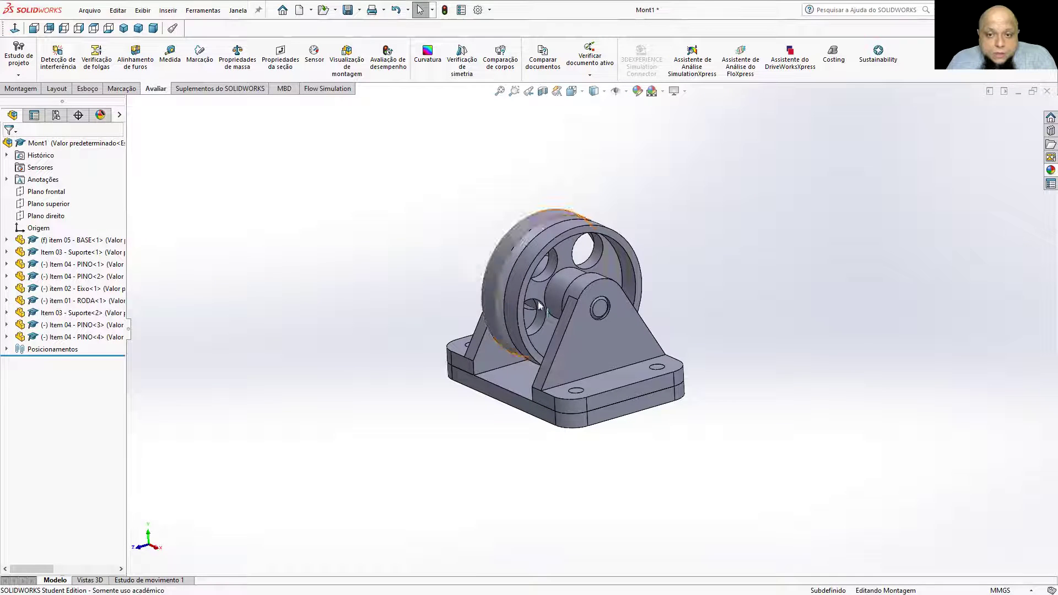
{"action": "middle_click_drag", "start_coordinate": [588, 312], "coordinate": [610, 335]}
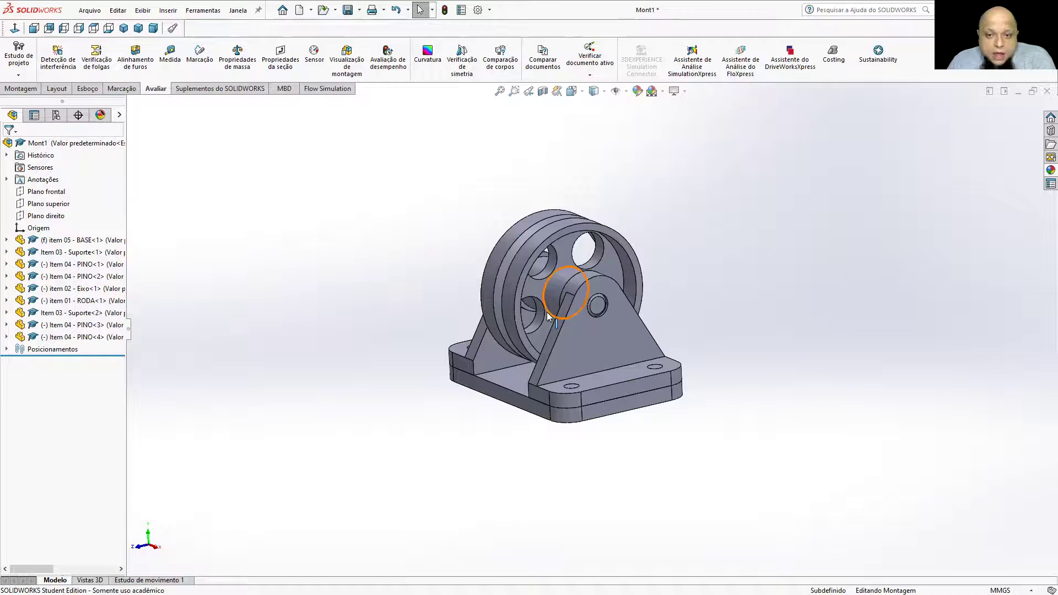
{"action": "scroll", "coordinate": [571, 334], "scroll_direction": "down", "scroll_amount": 3}
{"action": "middle_click_drag", "start_coordinate": [638, 355], "coordinate": [625, 450]}
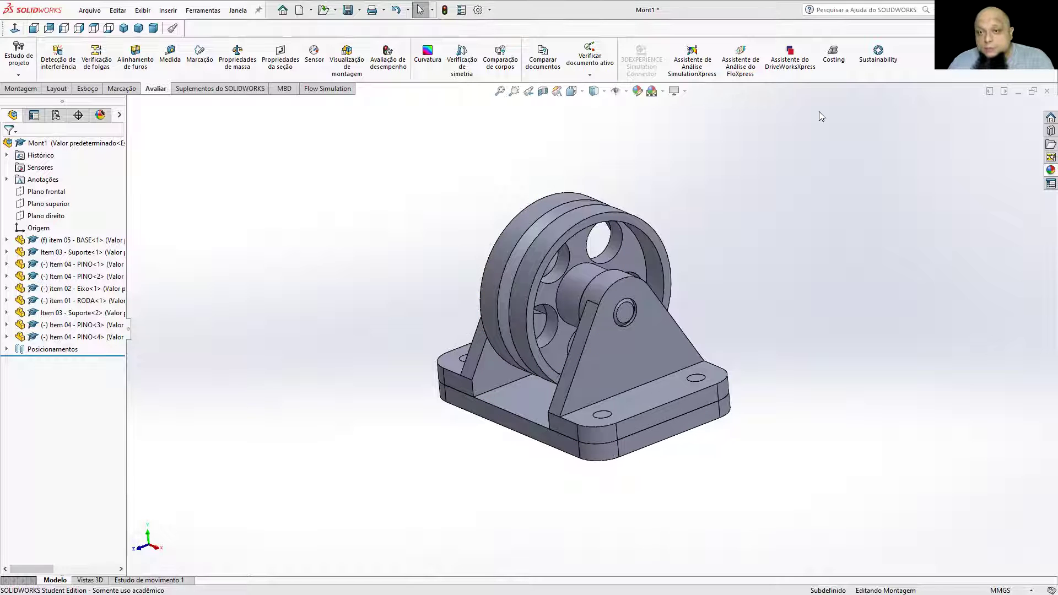
{"action": "middle_click_drag", "start_coordinate": [543, 340], "coordinate": [610, 288]}
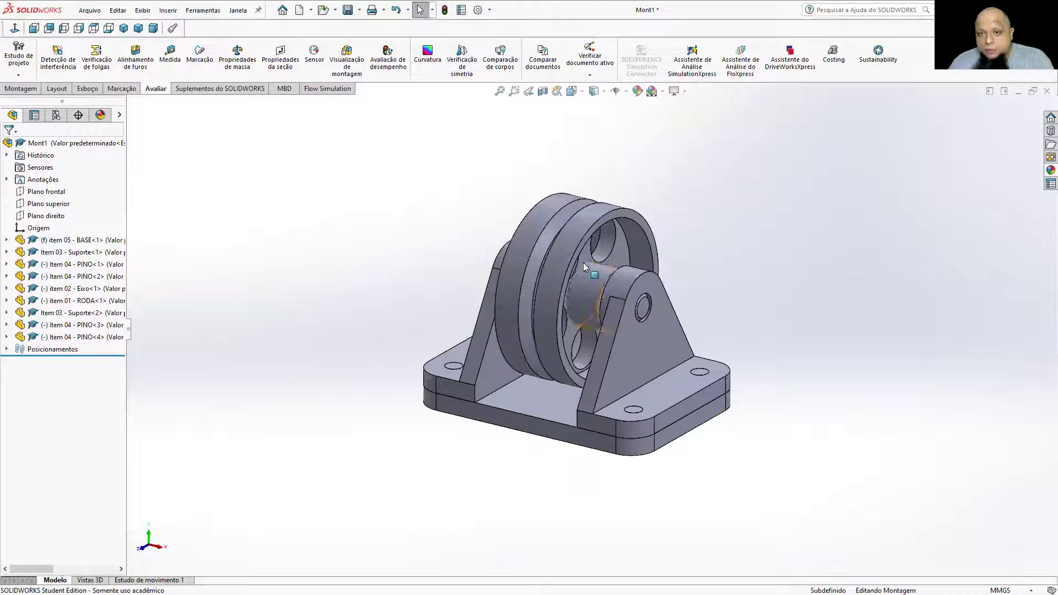
{"action": "mouse_move", "coordinate": [442, 248]}
{"action": "middle_mouse_down"}
{"action": "mouse_move", "coordinate": [413, 234]}
{"action": "mouse_move", "coordinate": [424, 246]}
{"action": "middle_mouse_up"}
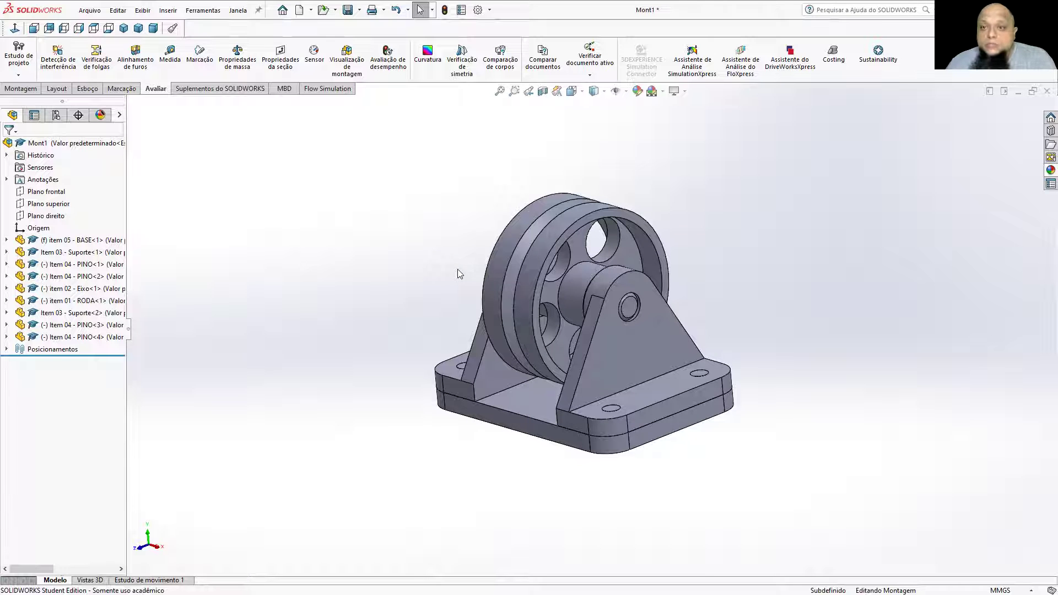
{"action": "mouse_move", "coordinate": [553, 262]}
{"action": "middle_mouse_down"}
{"action": "mouse_move", "coordinate": [567, 256]}
{"action": "mouse_move", "coordinate": [561, 249]}
{"action": "middle_mouse_up"}
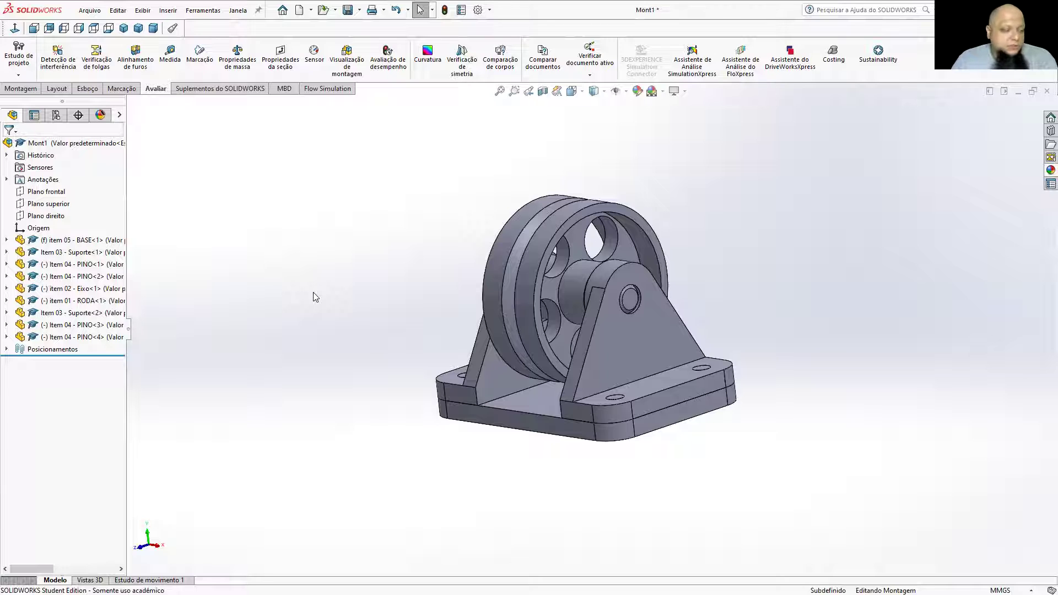
{"action": "middle_click_drag", "start_coordinate": [323, 285], "coordinate": [314, 322]}
Step: Apply the AISI 1020 steel from the Aço category to all assembly components, from the base through PINO<4>, and close the material library
{"action": "left_click", "coordinate": [92, 242]}
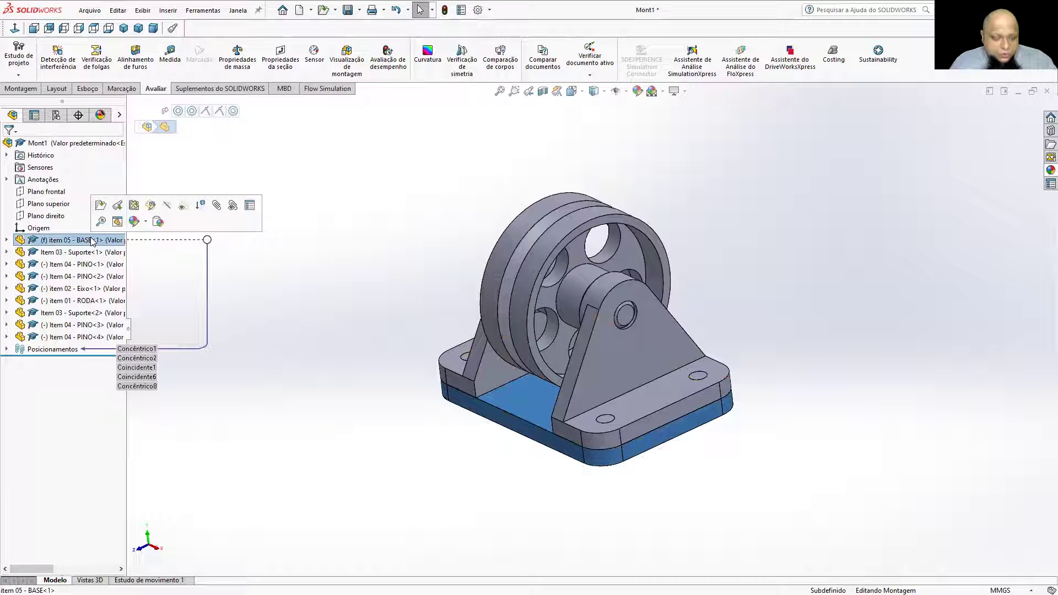
{"action": "left_click", "coordinate": [96, 338], "text": "shift"}
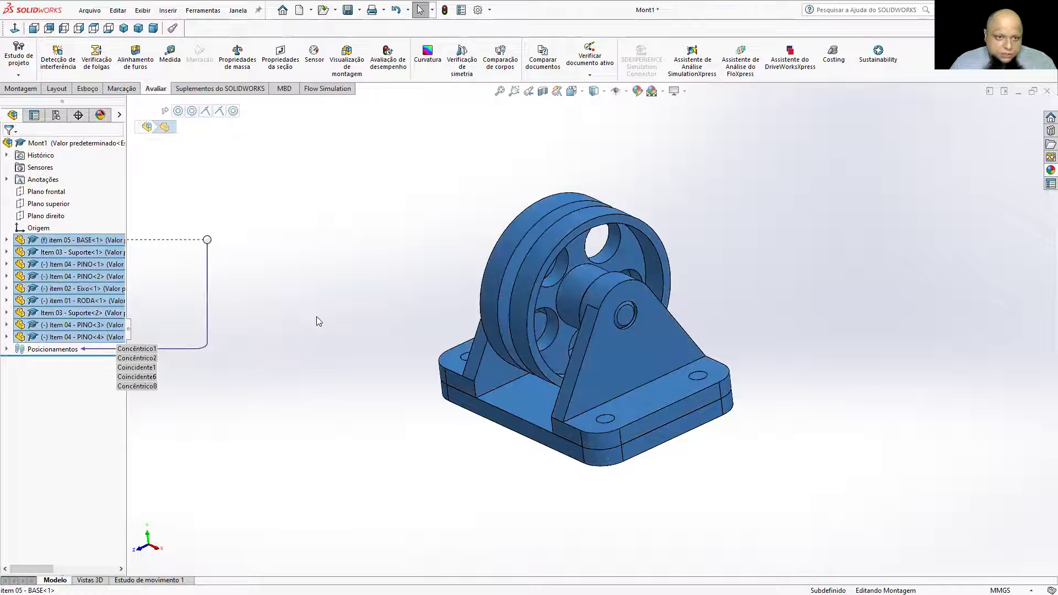
{"action": "right_click", "coordinate": [97, 268]}
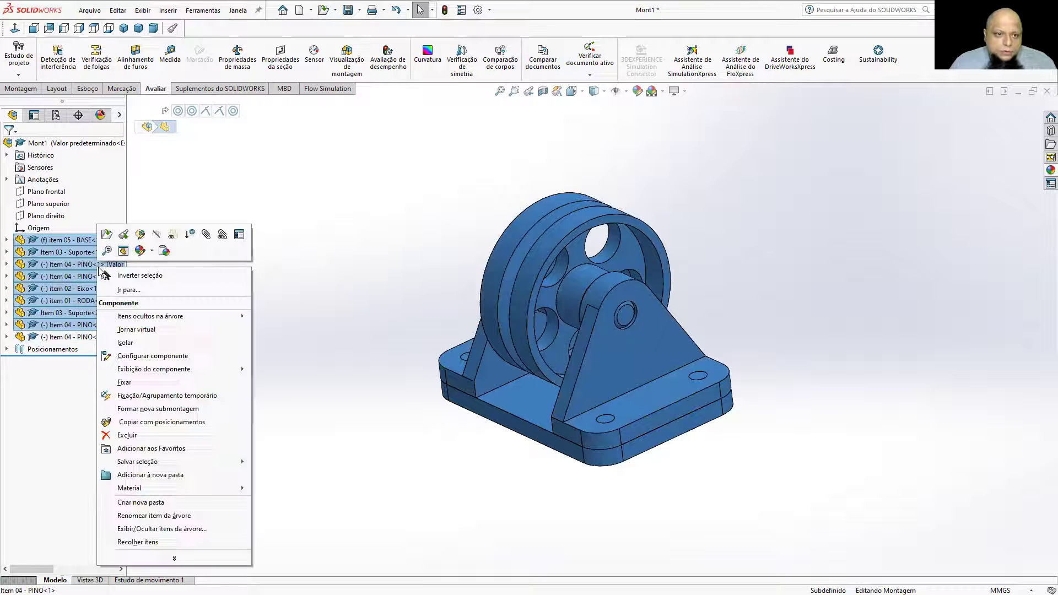
{"action": "mouse_move", "coordinate": [173, 489]}
{"action": "left_click", "coordinate": [278, 490]}
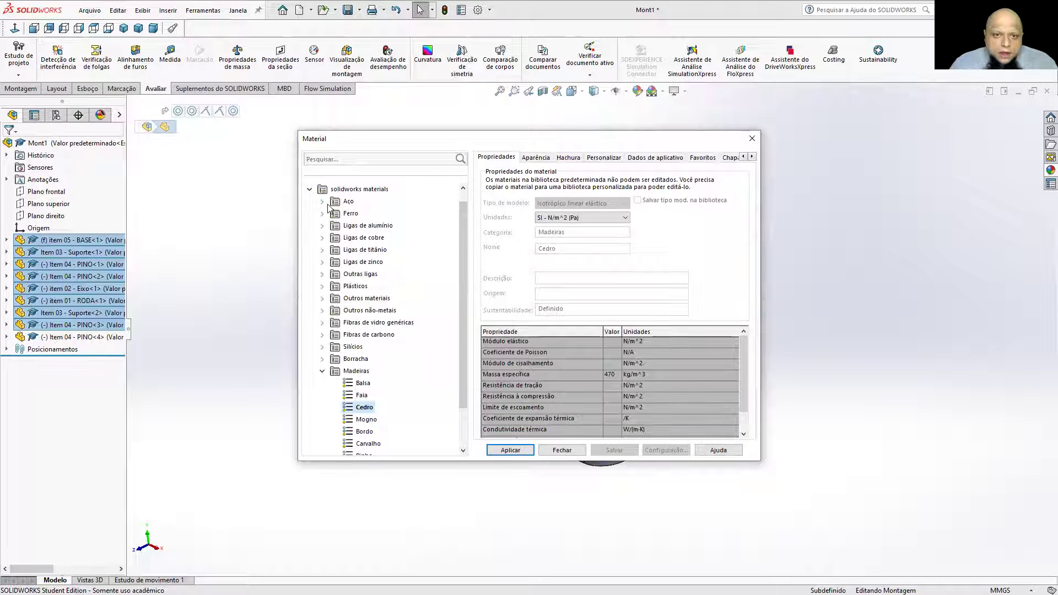
{"action": "left_click", "coordinate": [309, 189]}
{"action": "left_click", "coordinate": [310, 202]}
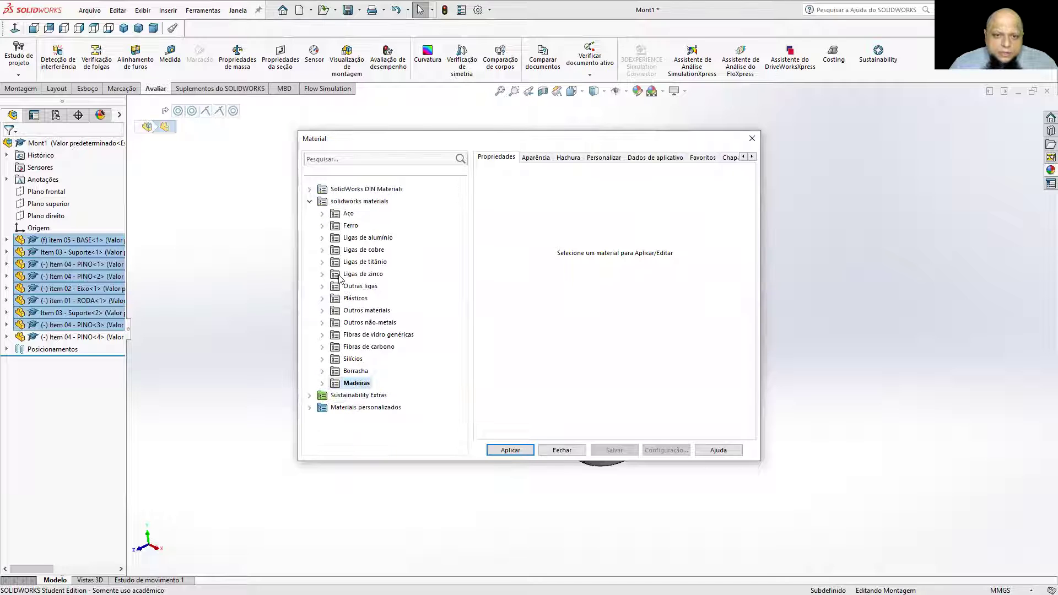
{"action": "left_click", "coordinate": [324, 214]}
{"action": "left_click", "coordinate": [369, 265]}
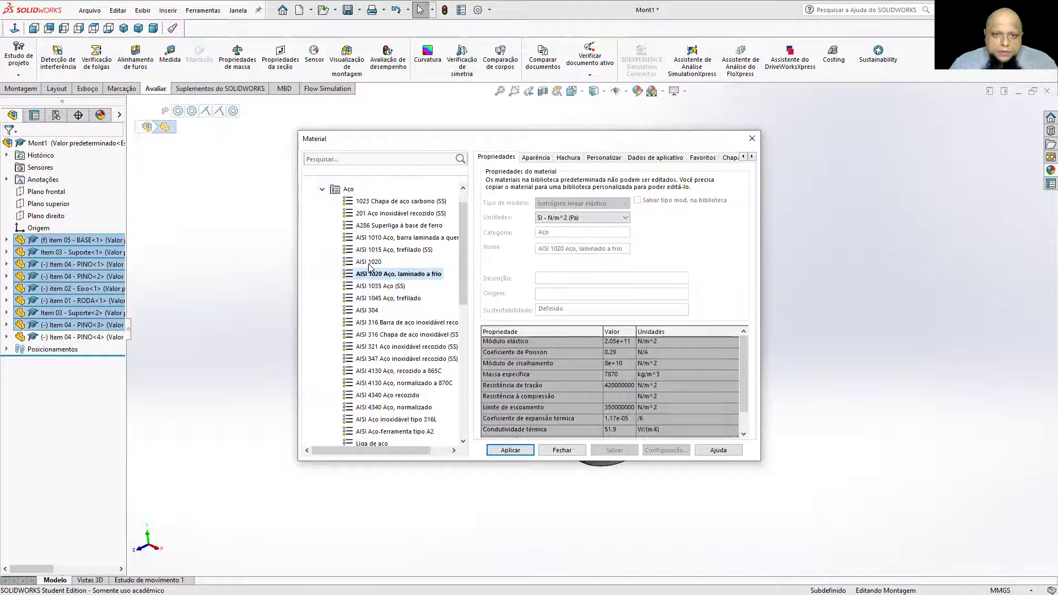
{"action": "left_click", "coordinate": [501, 451]}
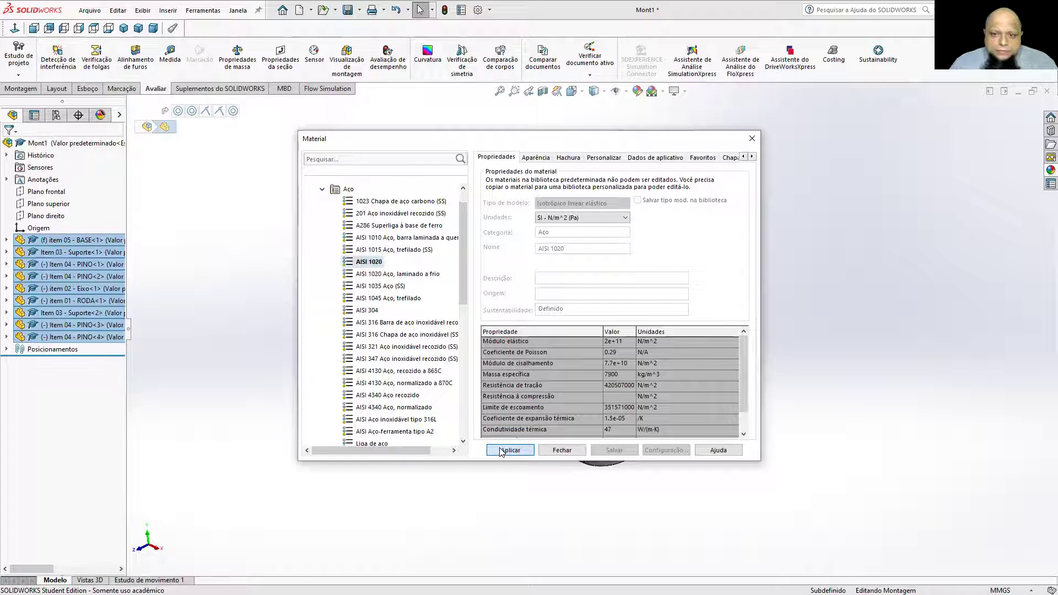
{"action": "left_click", "coordinate": [561, 451]}
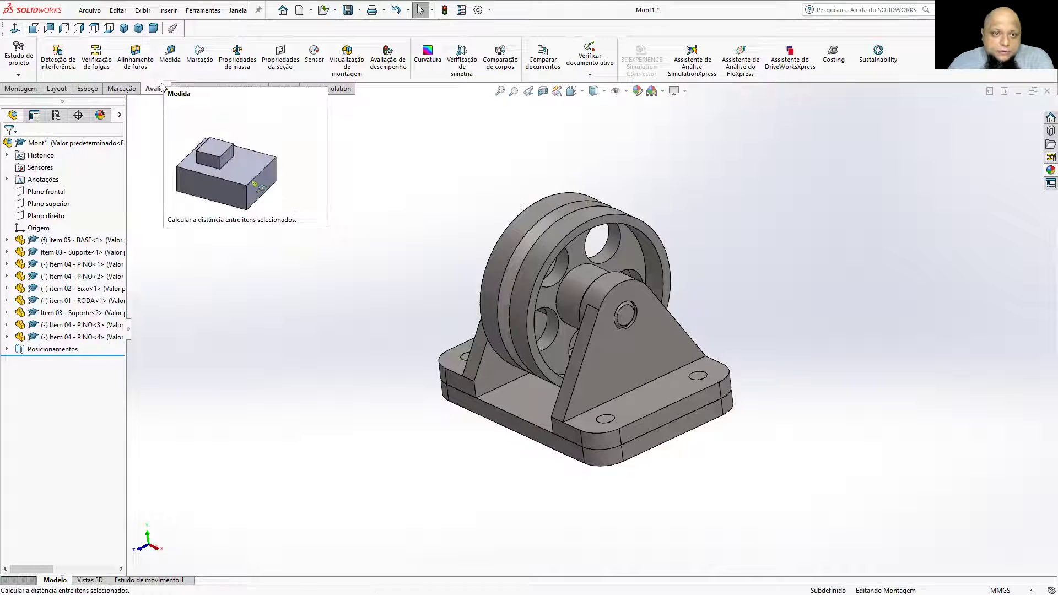
Step: Rebuild the assembly, check its total mass in the mass properties, and close the report
{"action": "left_click", "coordinate": [237, 58]}
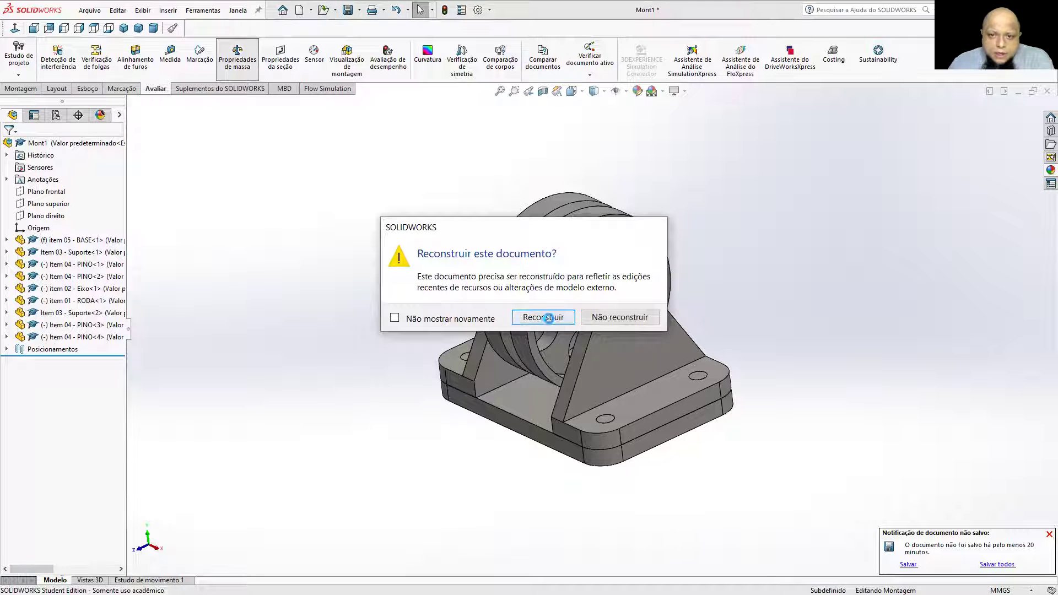
{"action": "left_click", "coordinate": [543, 318]}
{"action": "left_click", "coordinate": [294, 202]}
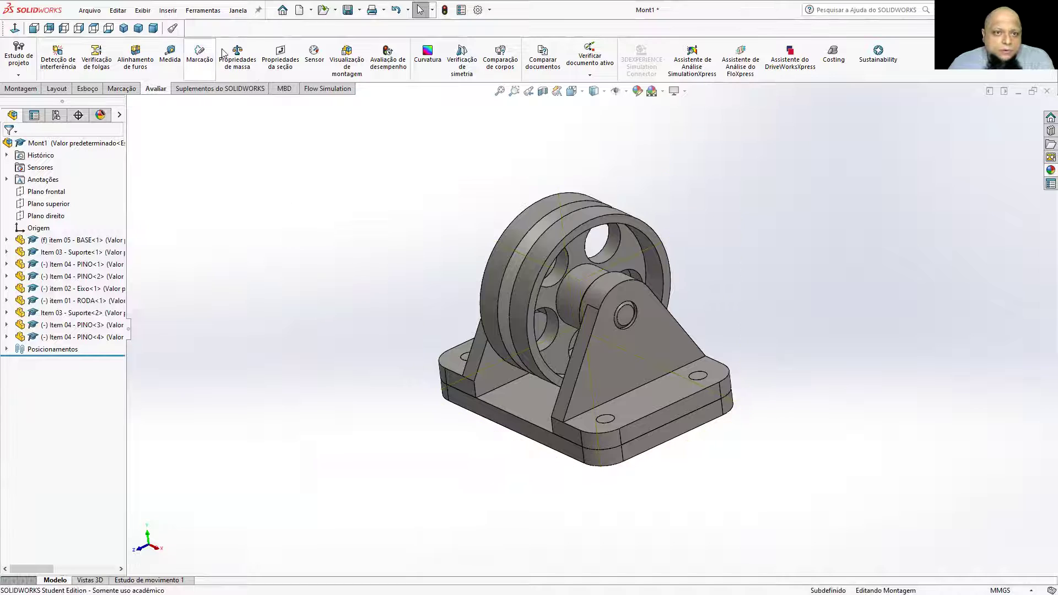
{"action": "left_click", "coordinate": [237, 57]}
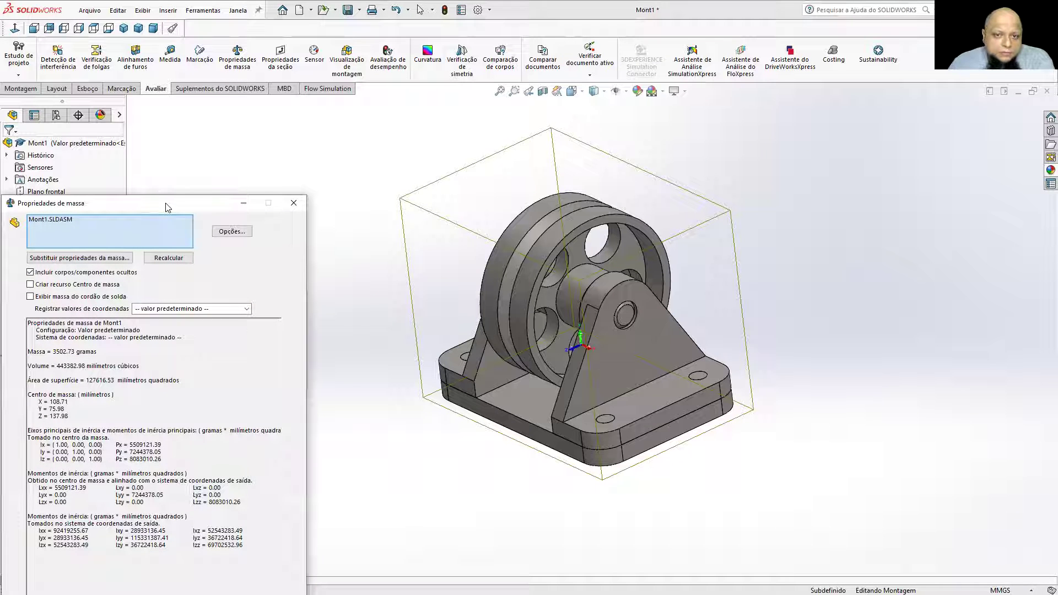
{"action": "left_click_drag", "start_coordinate": [168, 208], "coordinate": [289, 116]}
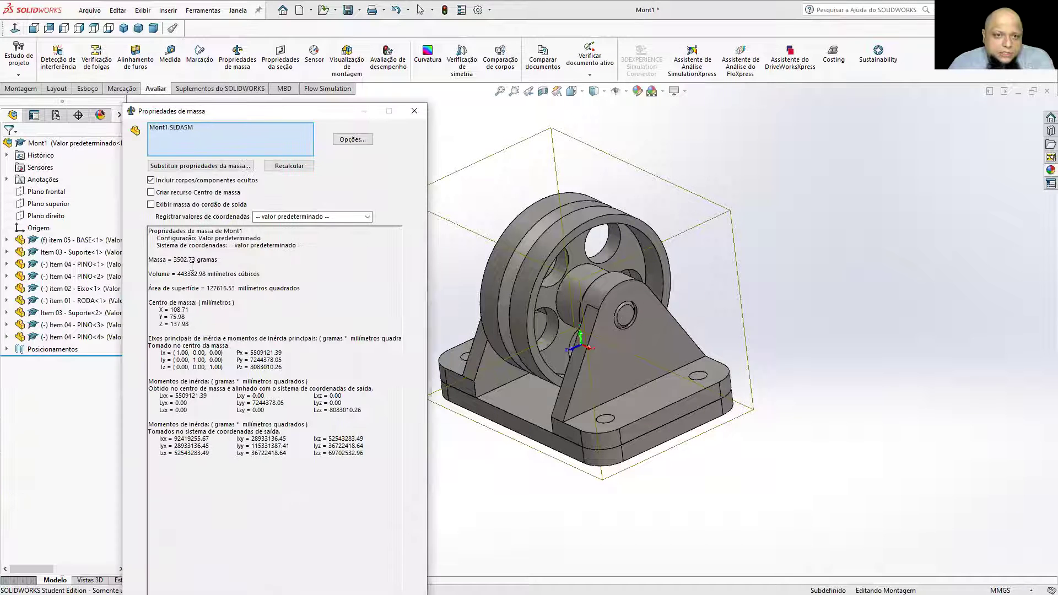
{"action": "left_click_drag", "start_coordinate": [180, 259], "coordinate": [191, 260]}
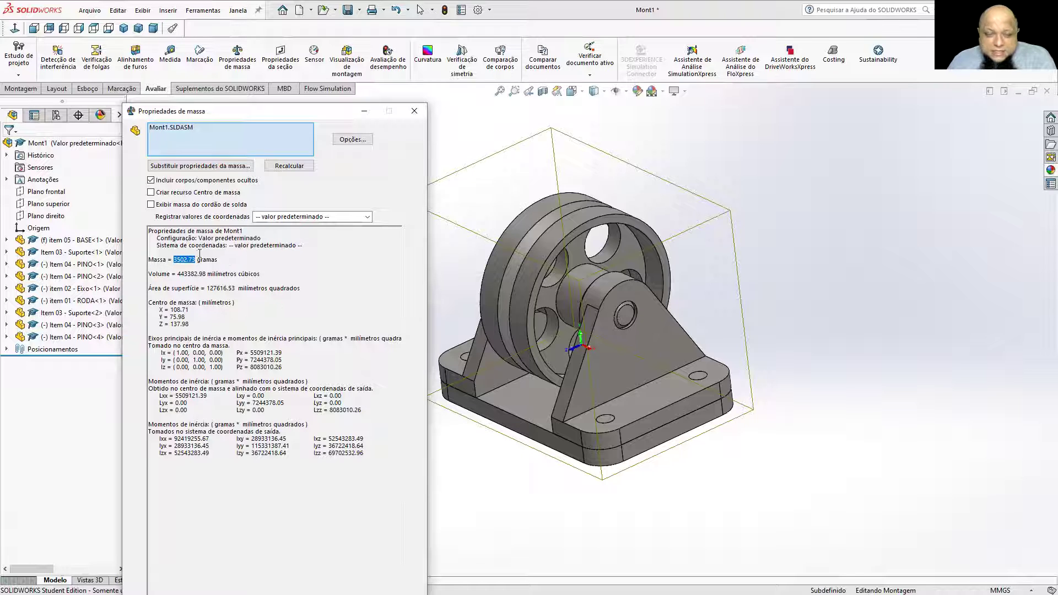
{"action": "left_click", "coordinate": [414, 111]}
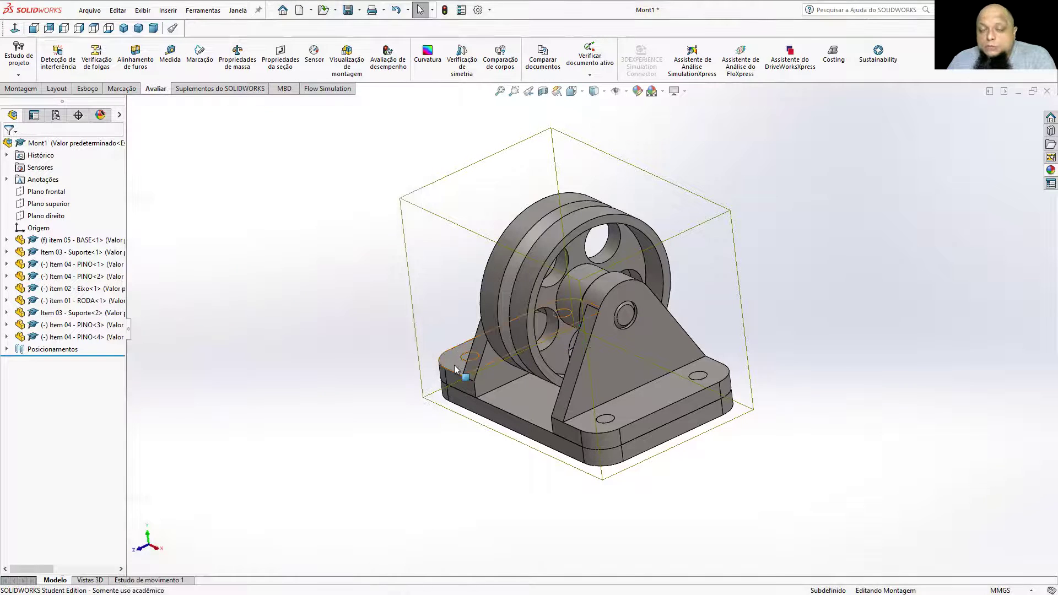
Step: Examine the steel assembly from several angles, focusing on the base, the supports and the wheel's clearance between them
{"action": "key", "text": "z"}
{"action": "middle_click_drag", "start_coordinate": [419, 330], "coordinate": [401, 264]}
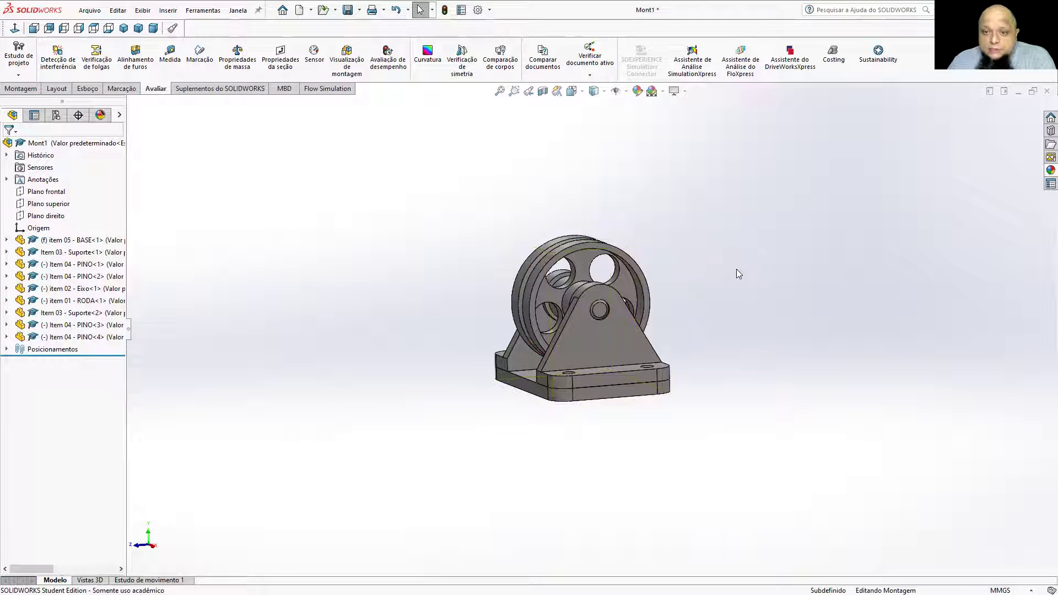
{"action": "middle_click_drag", "start_coordinate": [737, 275], "coordinate": [577, 333]}
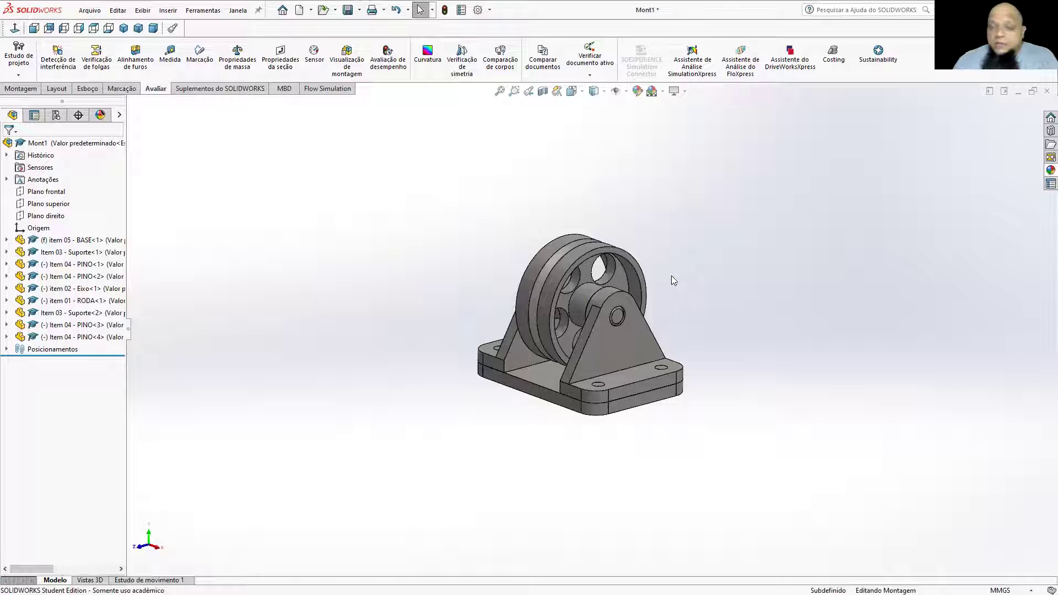
{"action": "scroll", "coordinate": [580, 306], "scroll_direction": "down", "scroll_amount": 2}
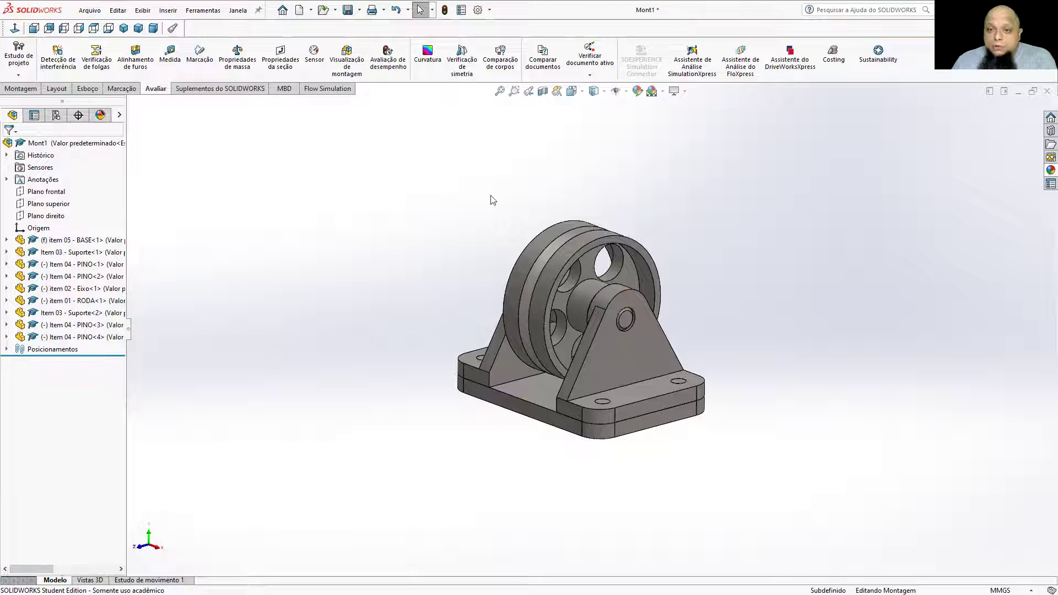
{"action": "scroll", "coordinate": [580, 452], "scroll_direction": "down", "scroll_amount": 2}
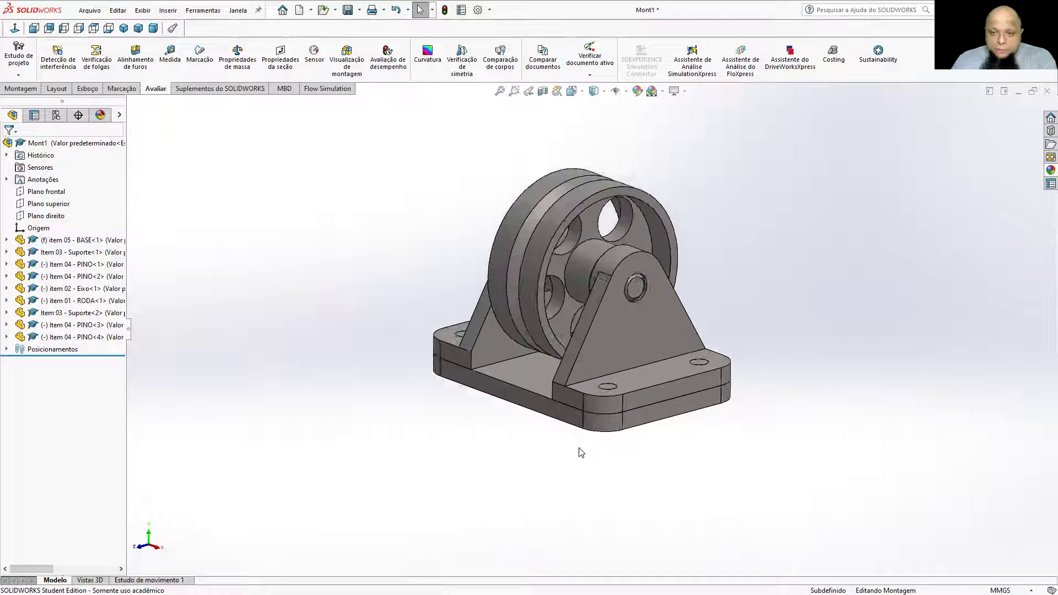
{"action": "scroll", "coordinate": [579, 445], "scroll_direction": "down", "scroll_amount": 2}
{"action": "middle_click_drag", "start_coordinate": [577, 436], "coordinate": [524, 389]}
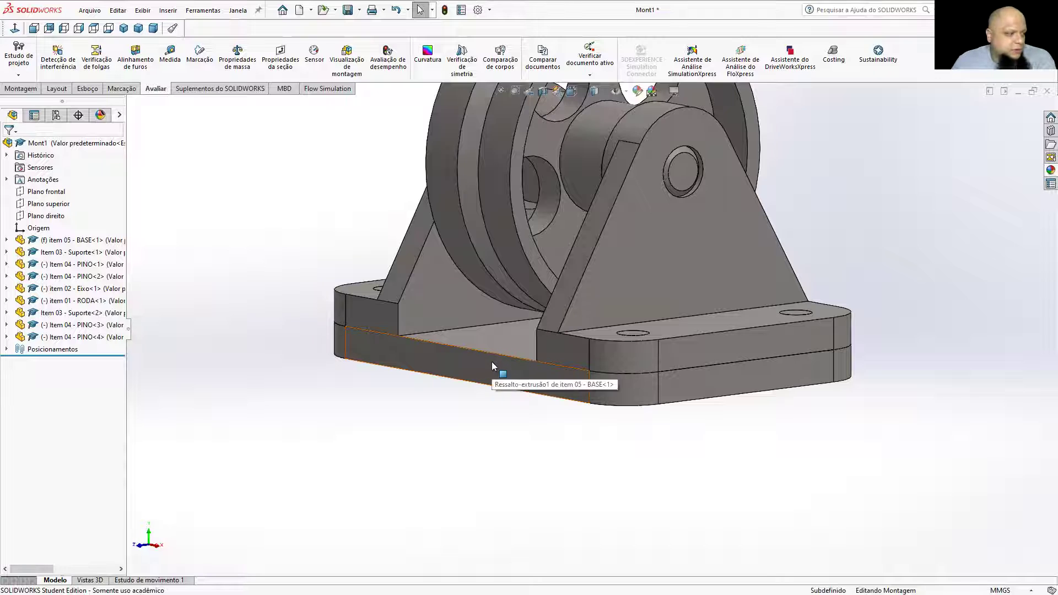
{"action": "left_click", "coordinate": [356, 344]}
{"action": "left_click", "coordinate": [321, 359]}
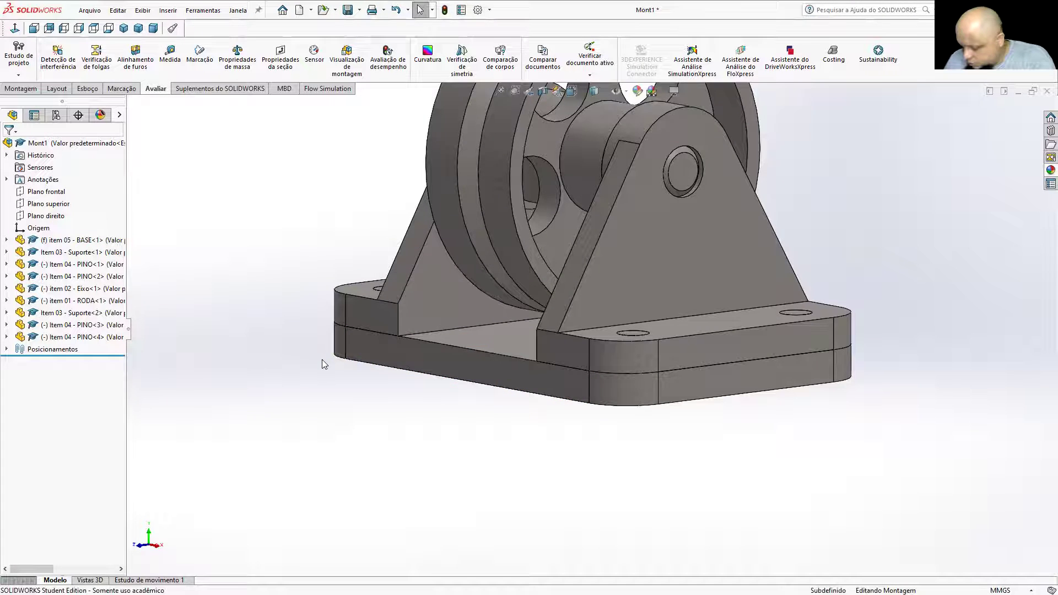
{"action": "middle_click_drag", "start_coordinate": [421, 346], "coordinate": [487, 337]}
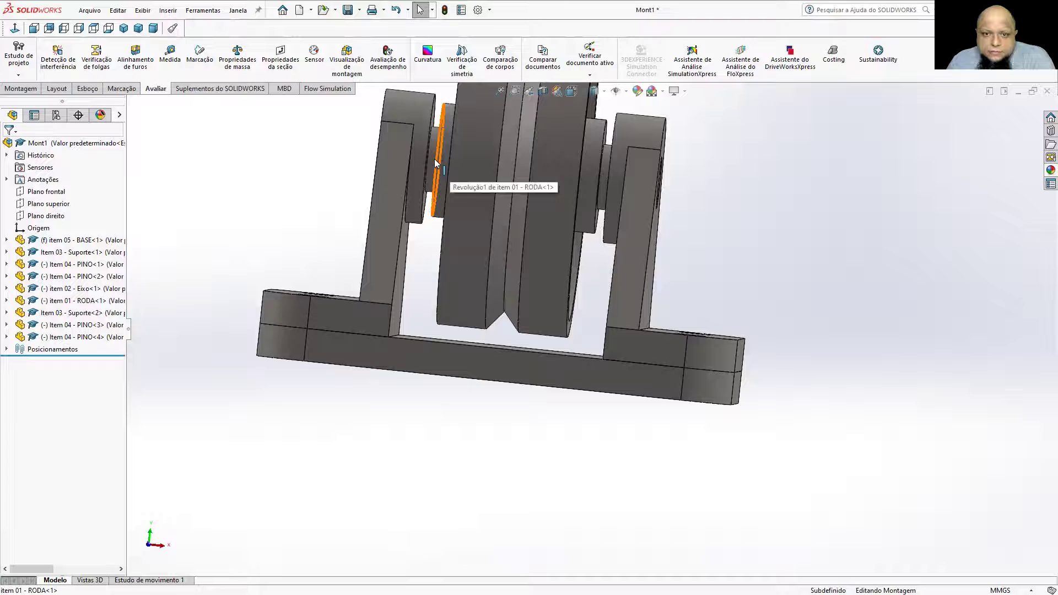
{"action": "middle_click_drag", "start_coordinate": [475, 246], "coordinate": [431, 289]}
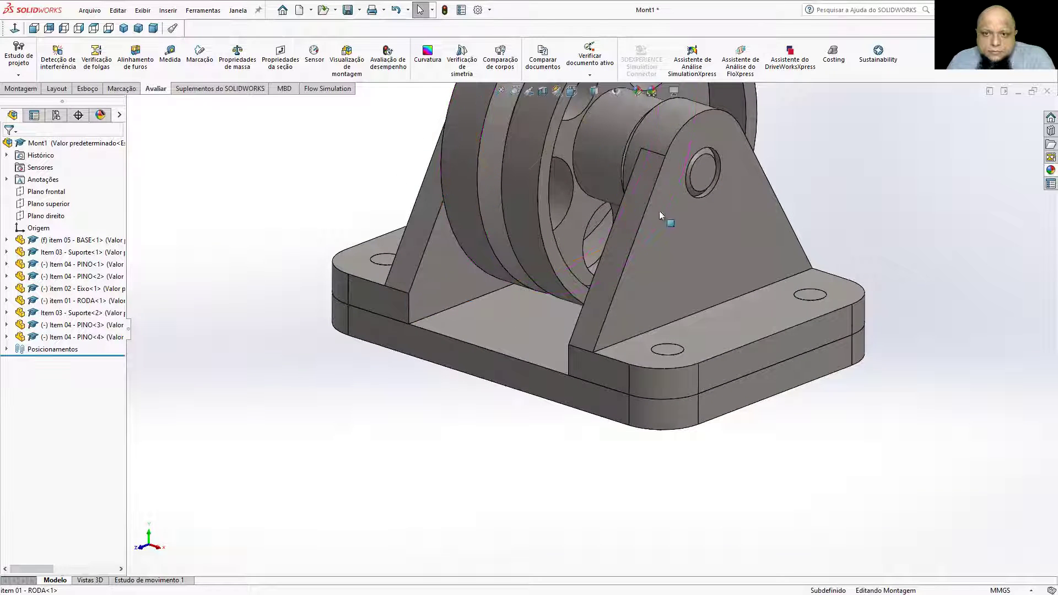
Step: Pick PINO<4>, PINO<1> and the sloped edge face of Suporte<1> in the model to identify these components
{"action": "left_click", "coordinate": [663, 350]}
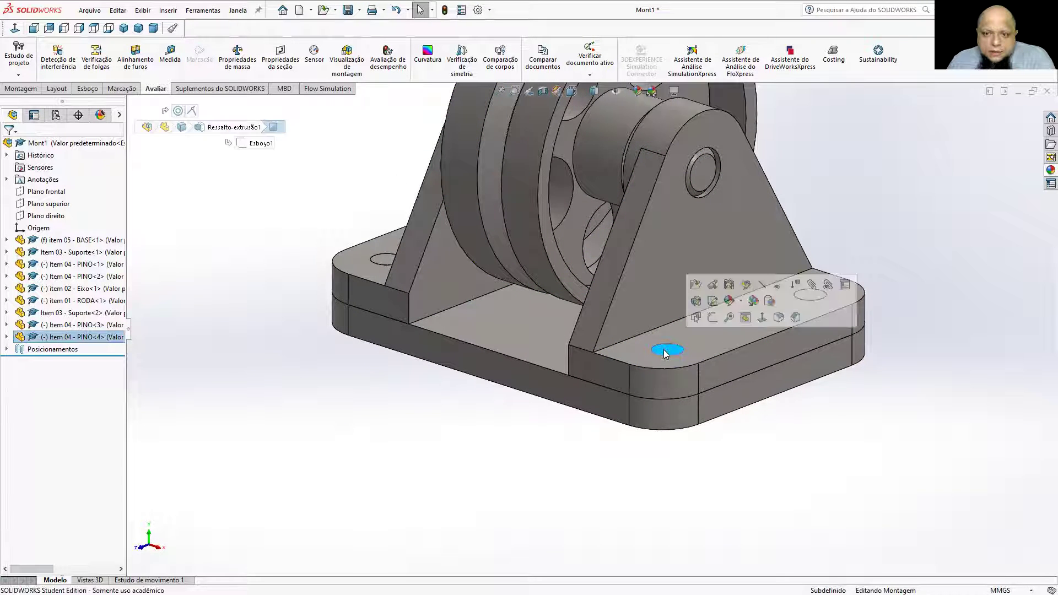
{"action": "left_click", "coordinate": [384, 261]}
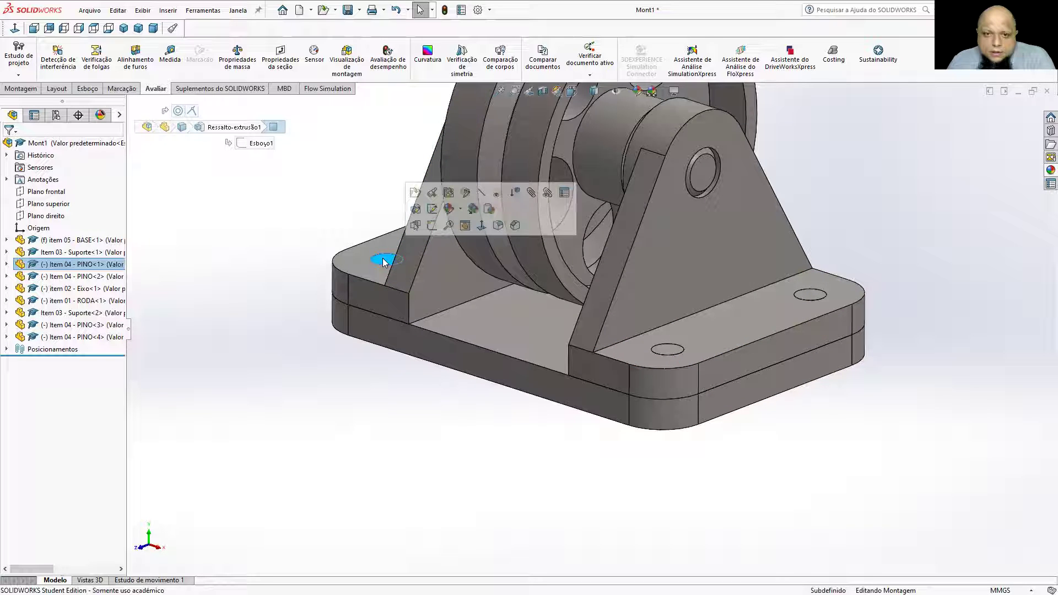
{"action": "left_click", "coordinate": [429, 281]}
{"action": "left_click", "coordinate": [418, 250]}
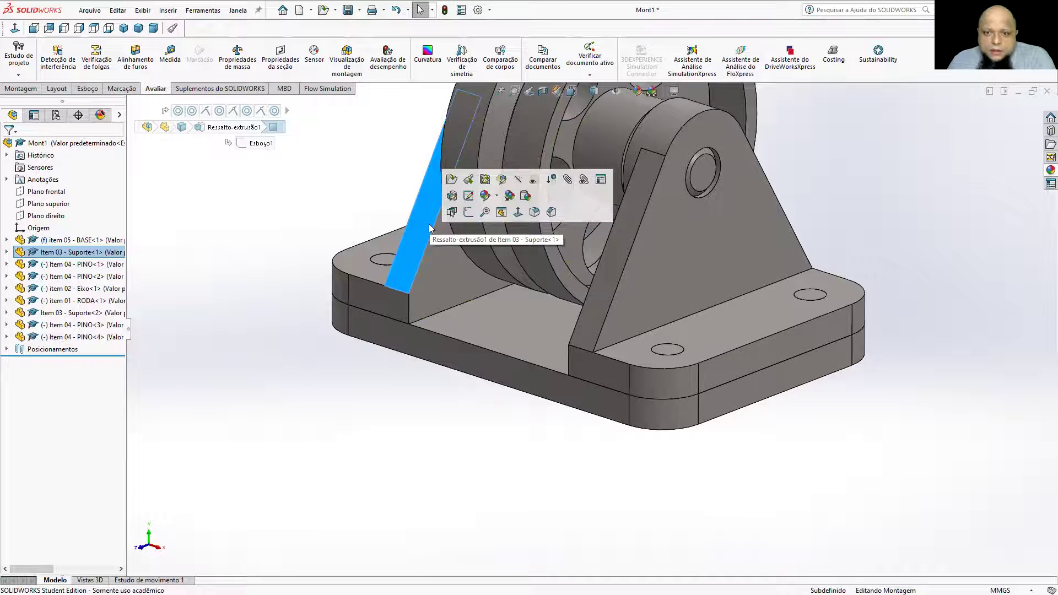
Step: Open the Item 03 - Suporte part in its own window from Suporte<2> in the assembly
{"action": "middle_click_drag", "start_coordinate": [577, 321], "coordinate": [531, 337]}
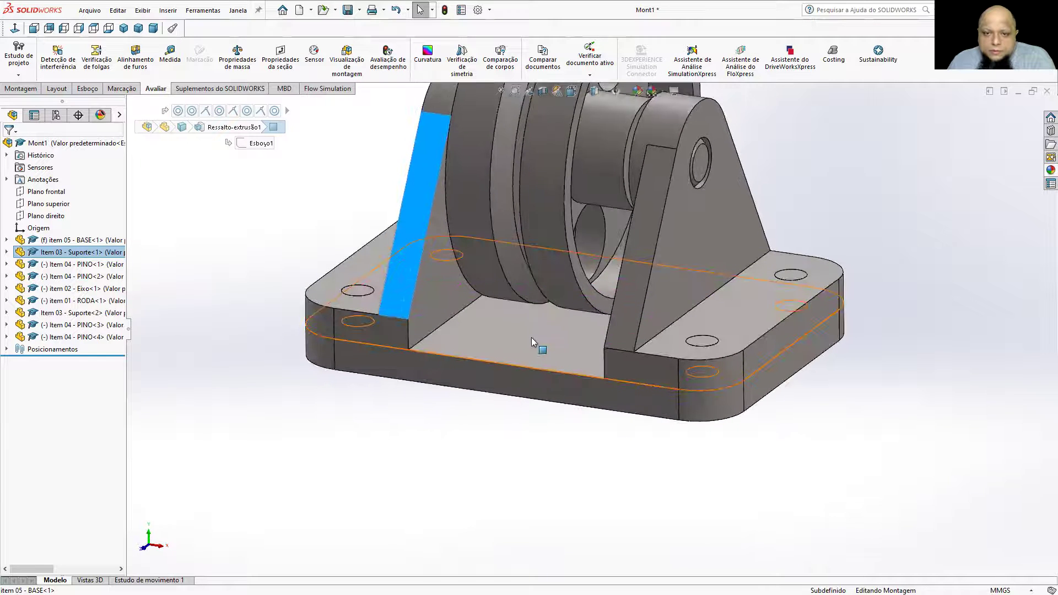
{"action": "left_click", "coordinate": [741, 301]}
{"action": "right_click", "coordinate": [738, 291]}
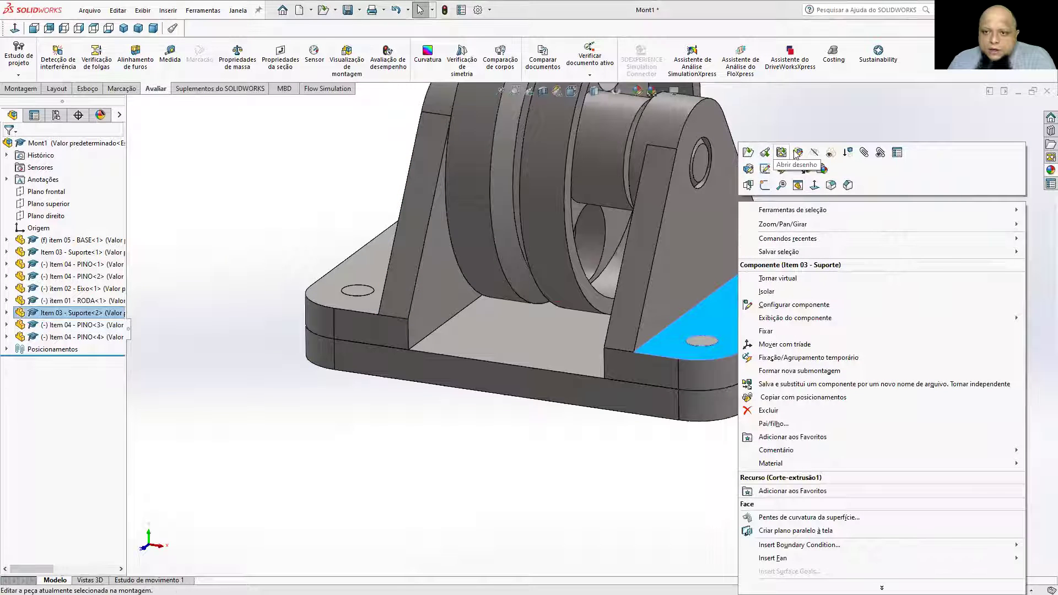
{"action": "left_click", "coordinate": [766, 154]}
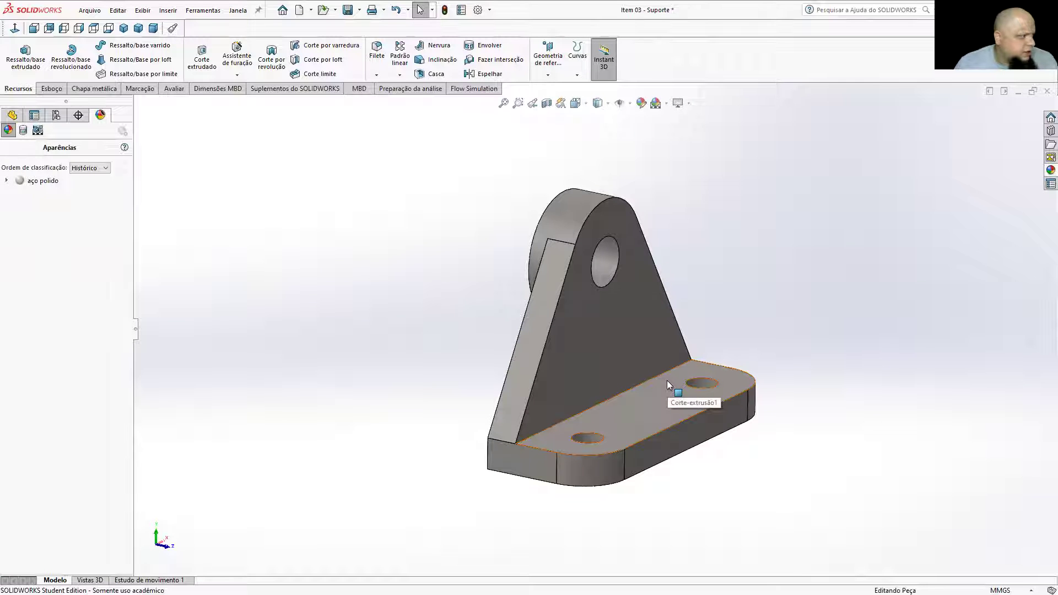
Step: On the long front face of the support's base, sketch a vertical straight slot centred below the hole, about 43 mm long and 38 mm wide
{"action": "middle_click_drag", "start_coordinate": [667, 380], "coordinate": [652, 401]}
{"action": "left_click", "coordinate": [657, 444]}
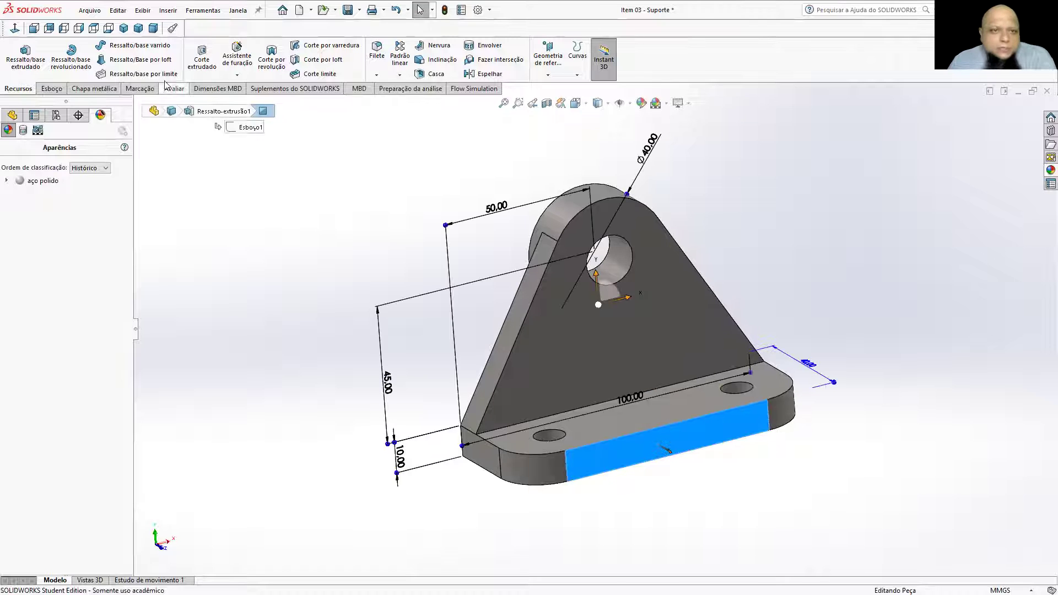
{"action": "left_click", "coordinate": [51, 89]}
{"action": "left_click", "coordinate": [18, 61]}
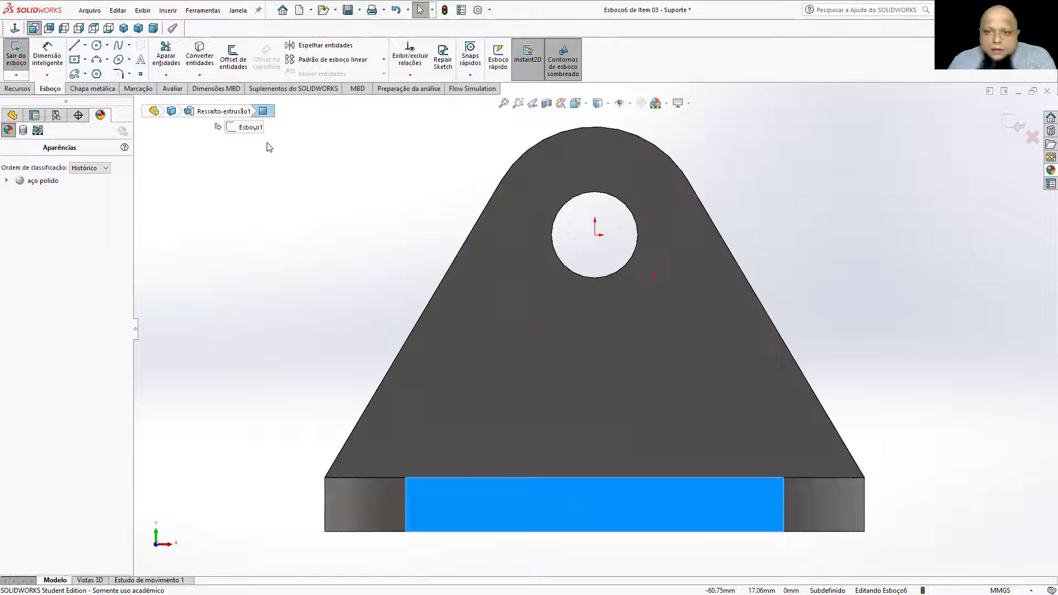
{"action": "left_click", "coordinate": [85, 73]}
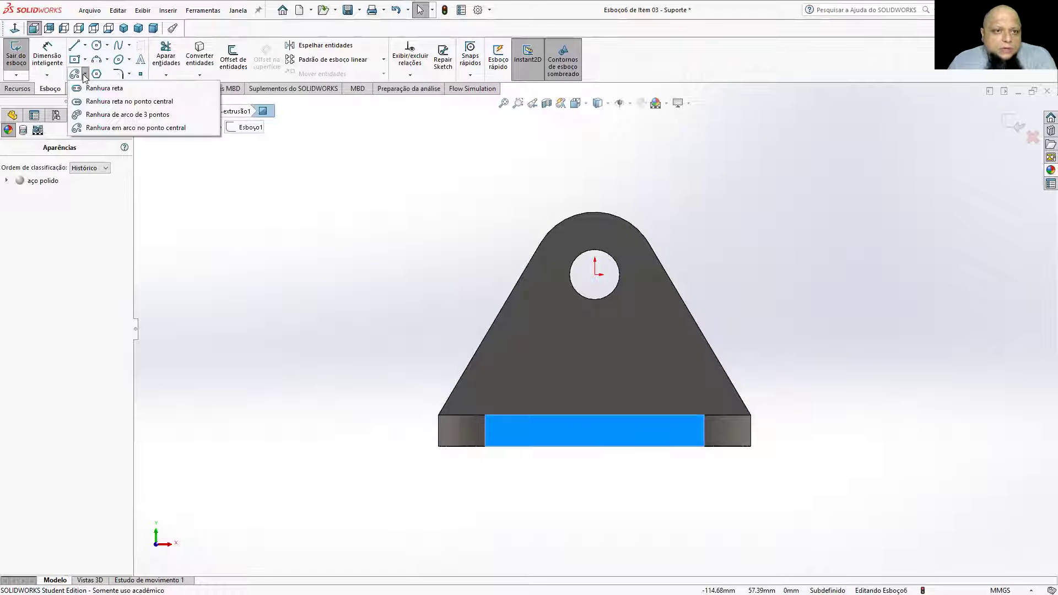
{"action": "left_click", "coordinate": [80, 89]}
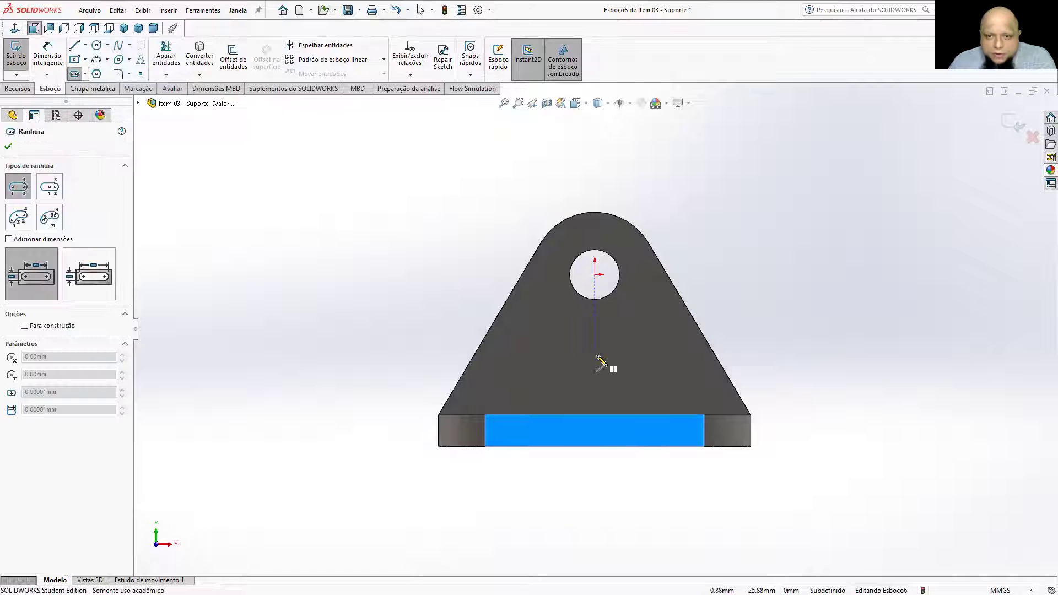
{"action": "left_click", "coordinate": [595, 358]}
{"action": "left_click", "coordinate": [594, 489]}
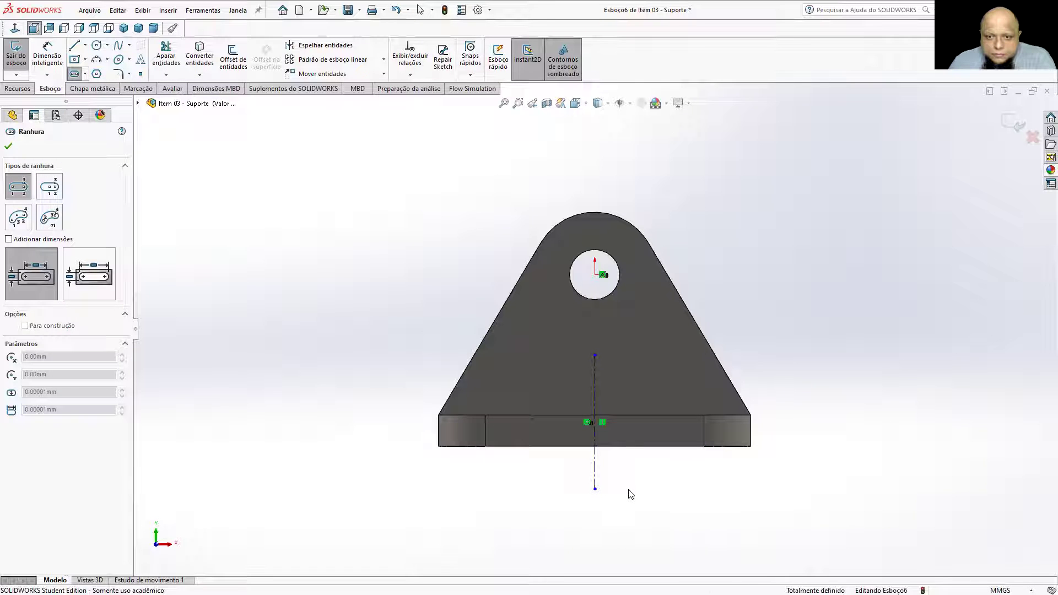
{"action": "left_click", "coordinate": [655, 486]}
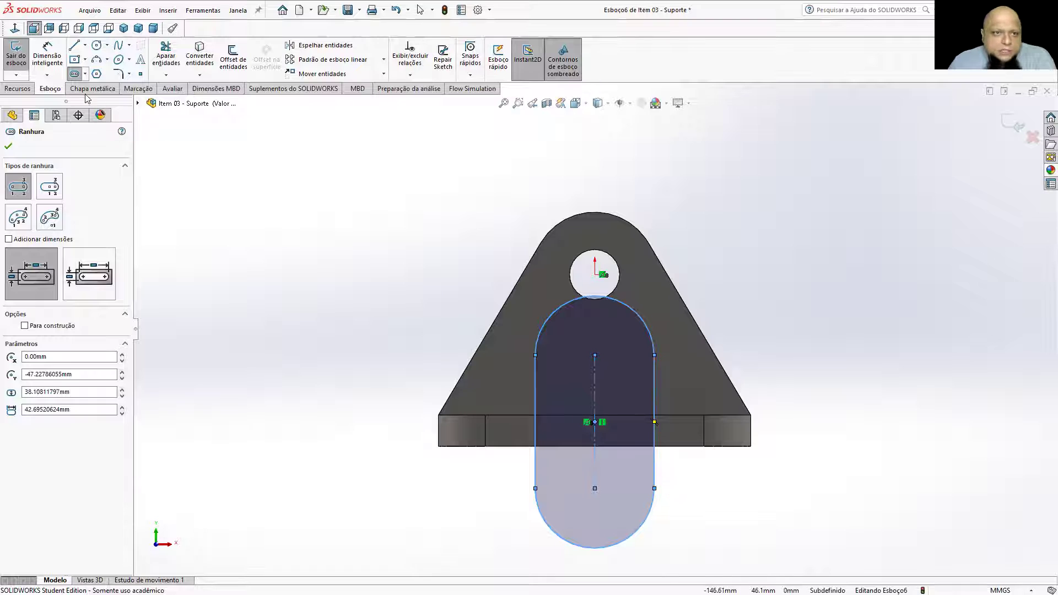
Step: Dimension the slot's upper arc centre 10 mm above the base's top edge and set the arc radius to 20 mm
{"action": "left_click", "coordinate": [46, 58]}
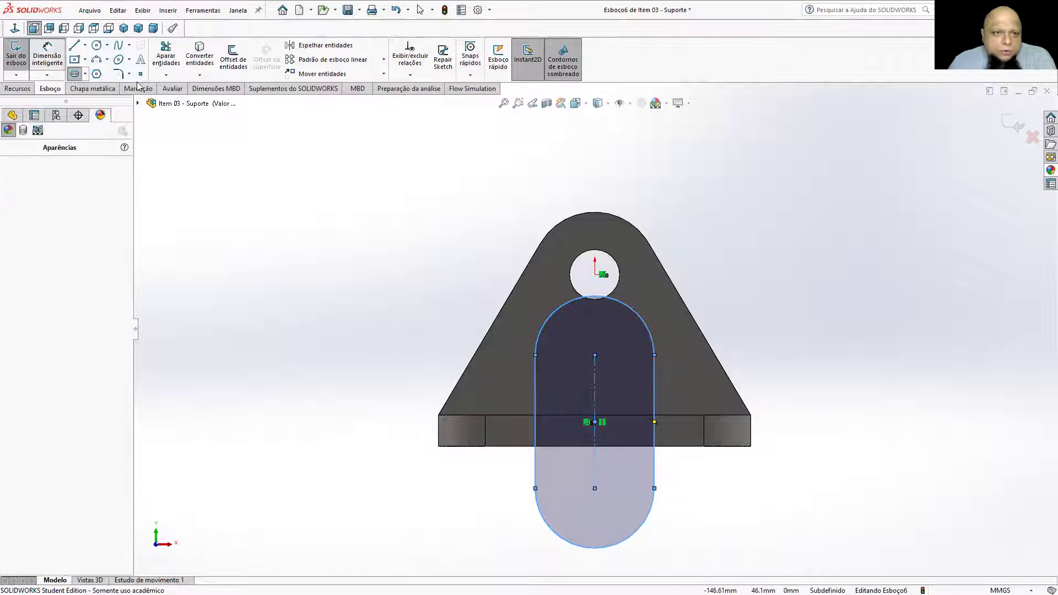
{"action": "left_click", "coordinate": [595, 358]}
{"action": "left_click", "coordinate": [498, 415]}
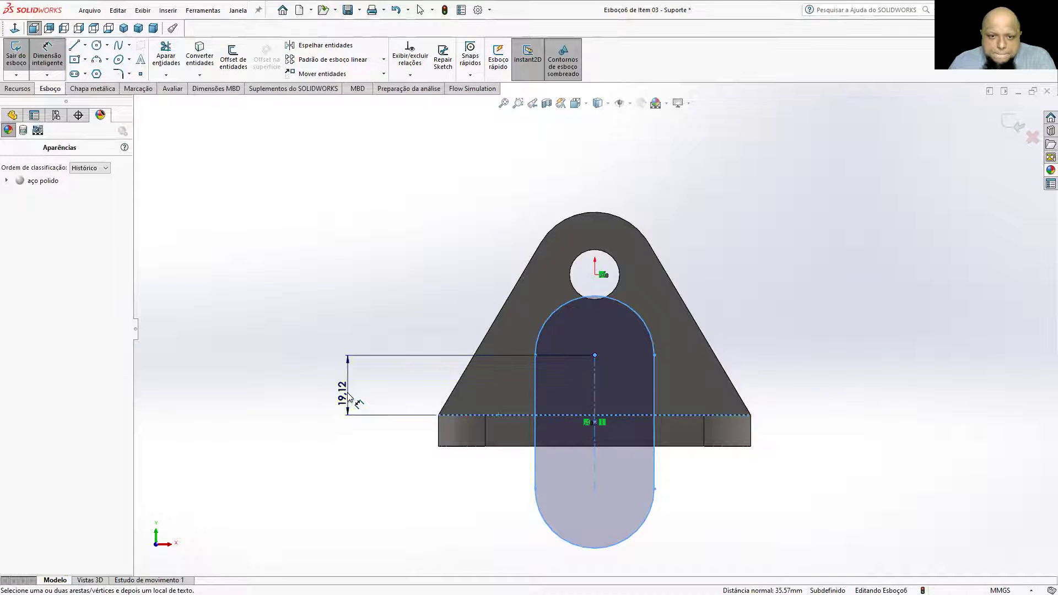
{"action": "left_click", "coordinate": [347, 388]}
{"action": "type", "text": "10"}
{"action": "key", "text": "Return"}
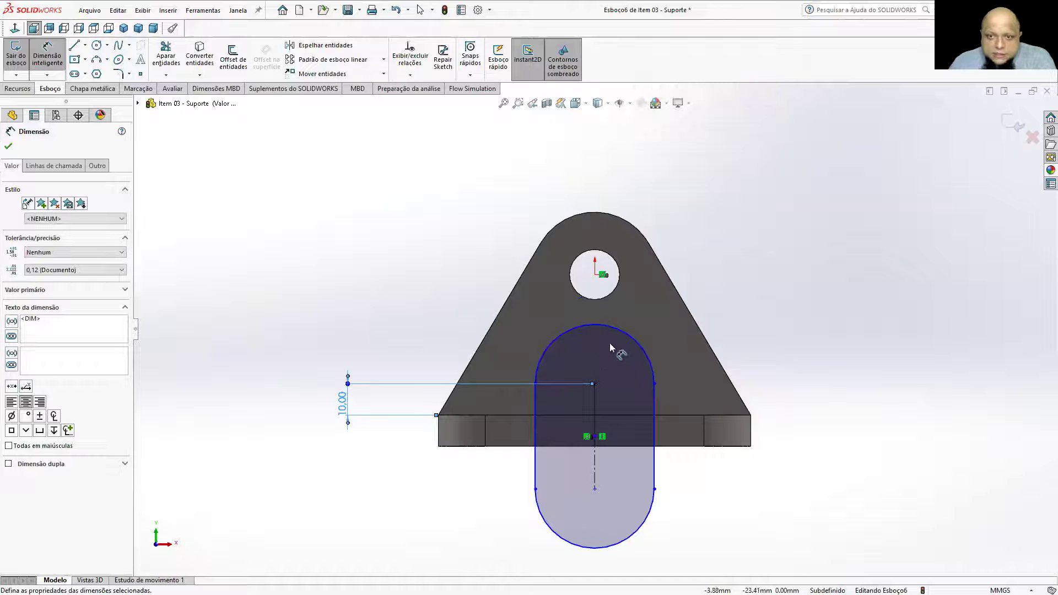
{"action": "left_click", "coordinate": [626, 332]}
{"action": "left_click", "coordinate": [735, 275]}
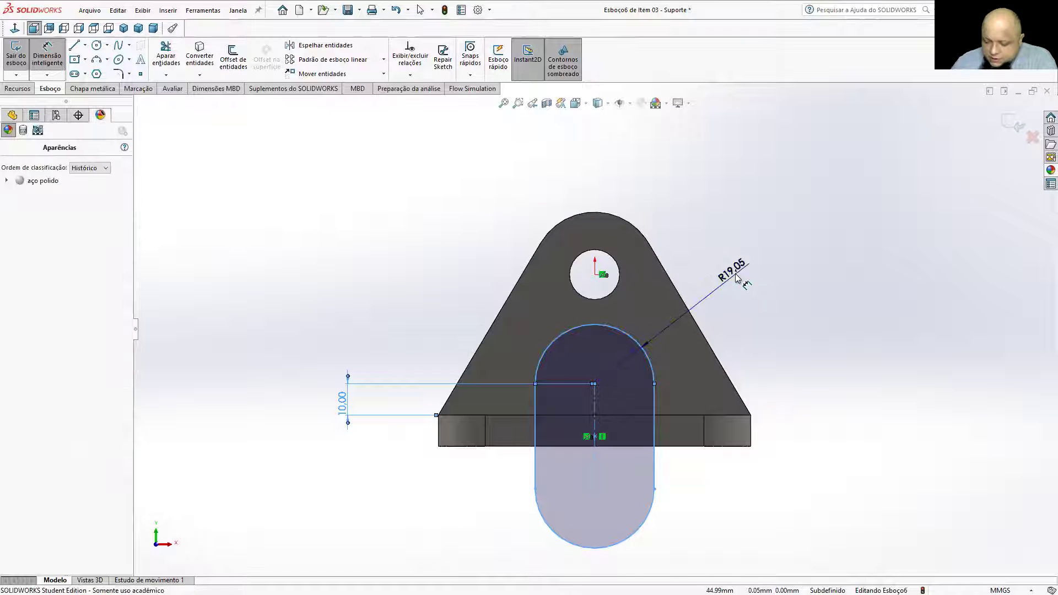
{"action": "type", "text": "20"}
{"action": "key", "text": "Return"}
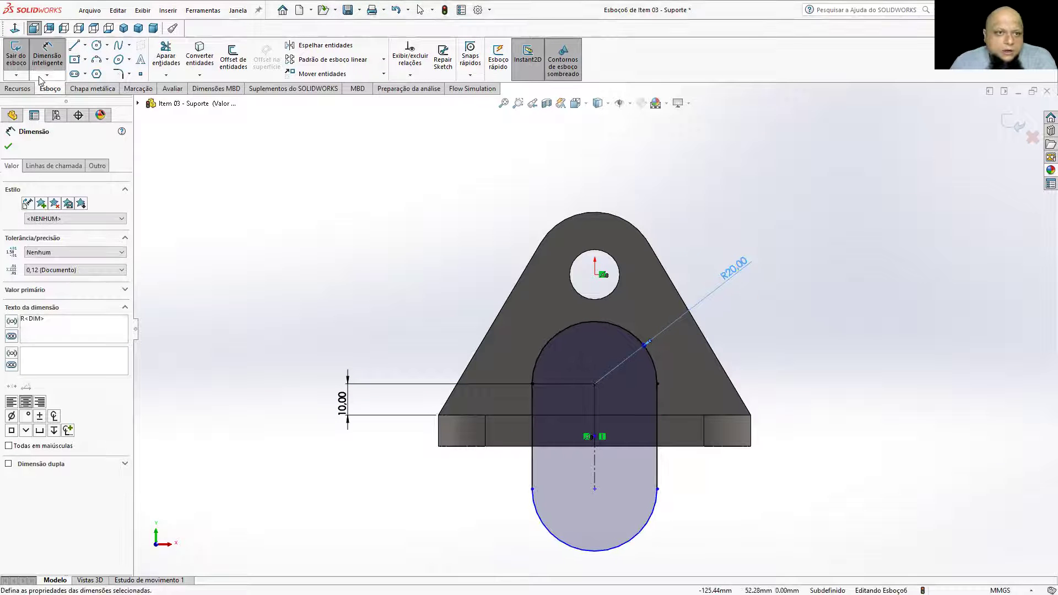
Step: Cut-extrude the slot profile through the whole support using the Passante end condition
{"action": "left_click", "coordinate": [17, 88]}
{"action": "left_click", "coordinate": [214, 72]}
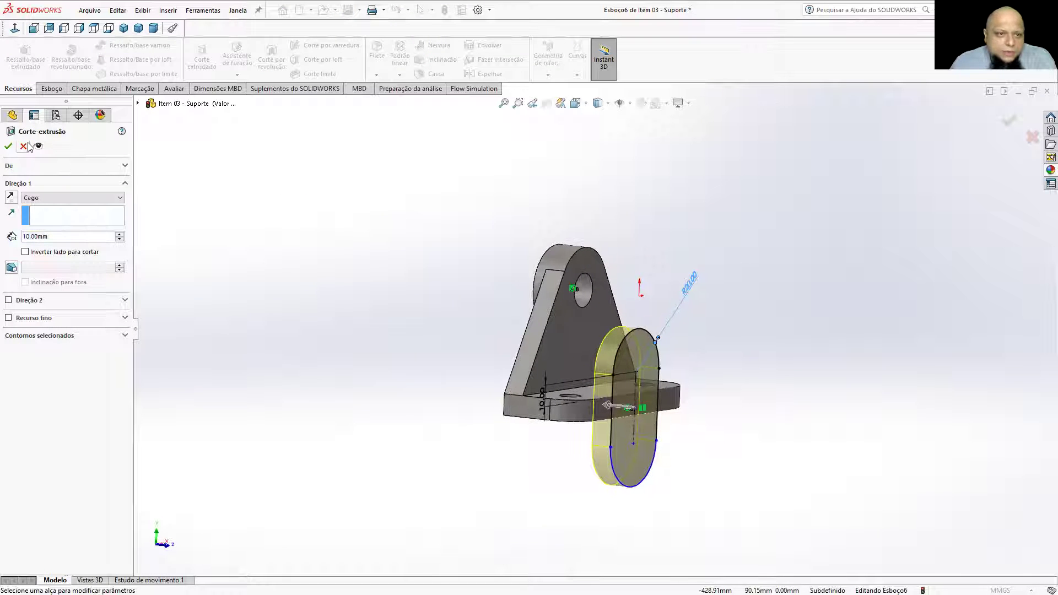
{"action": "left_click", "coordinate": [39, 199]}
{"action": "left_click", "coordinate": [38, 215]}
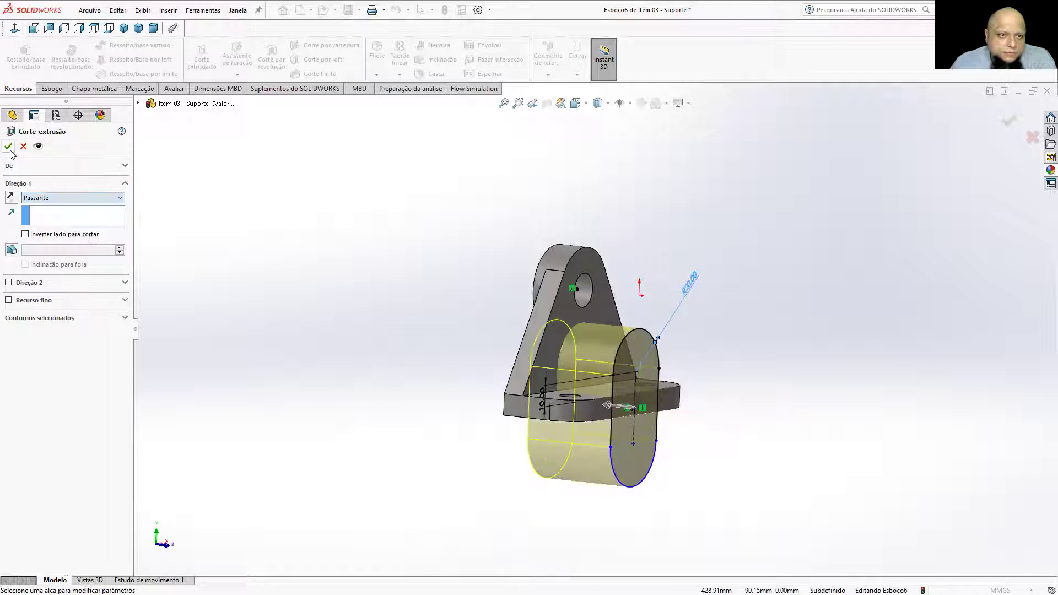
{"action": "left_click", "coordinate": [8, 146]}
{"action": "mouse_move", "coordinate": [508, 229]}
{"action": "middle_mouse_down"}
{"action": "mouse_move", "coordinate": [415, 198]}
{"action": "mouse_move", "coordinate": [449, 206]}
{"action": "mouse_move", "coordinate": [463, 161]}
{"action": "mouse_move", "coordinate": [498, 215]}
{"action": "mouse_move", "coordinate": [692, 253]}
{"action": "mouse_move", "coordinate": [498, 217]}
{"action": "mouse_move", "coordinate": [485, 243]}
{"action": "middle_mouse_up"}
Step: Switch back to the Mont1 assembly, view the cutouts in both supports, and check the total mass in the mass properties
{"action": "key", "text": "ctrl+Tab"}
{"action": "scroll", "coordinate": [485, 245], "scroll_direction": "up", "scroll_amount": 2}
{"action": "middle_click_drag", "start_coordinate": [571, 367], "coordinate": [547, 370]}
{"action": "middle_click_drag", "start_coordinate": [549, 312], "coordinate": [609, 324]}
{"action": "scroll", "coordinate": [577, 293], "scroll_direction": "up", "scroll_amount": 2}
{"action": "scroll", "coordinate": [619, 277], "scroll_direction": "down", "scroll_amount": 2}
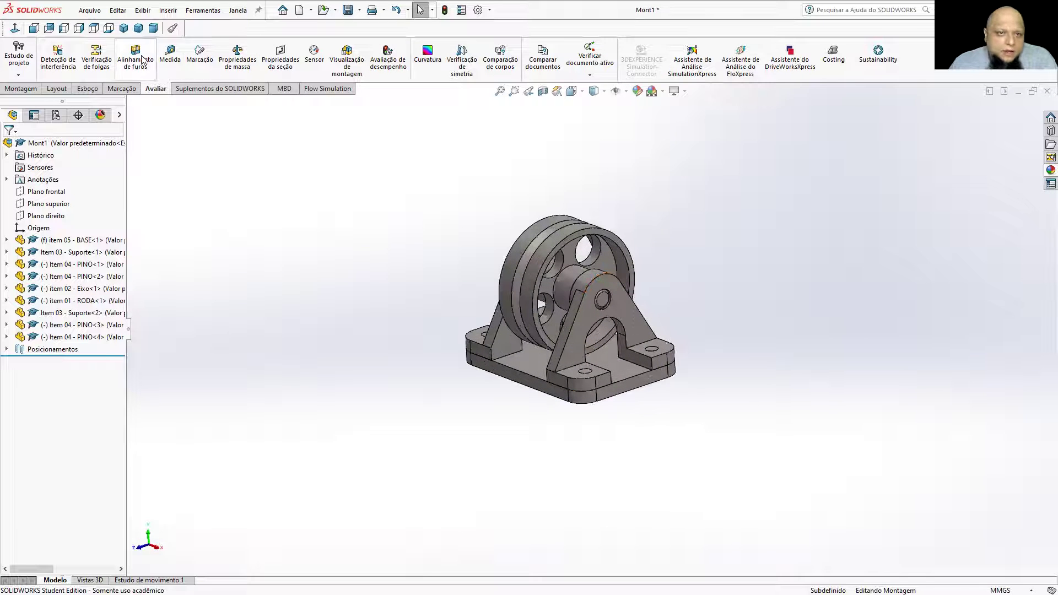
{"action": "left_click", "coordinate": [234, 58]}
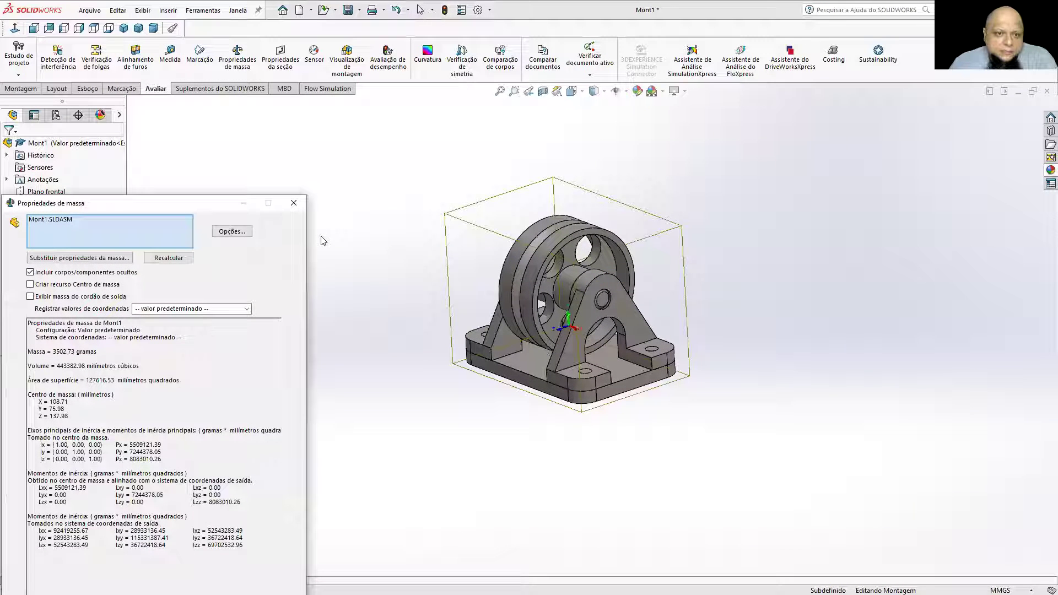
{"action": "left_click", "coordinate": [294, 202]}
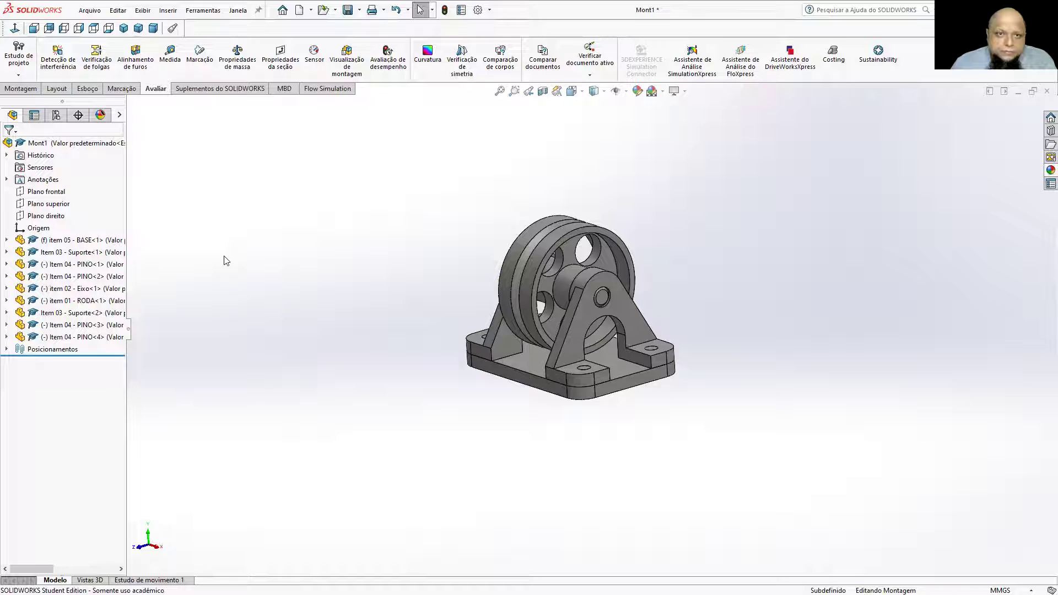
Step: Try to save the assembly under the name T3EF
{"action": "left_click", "coordinate": [360, 10]}
{"action": "left_click", "coordinate": [371, 38]}
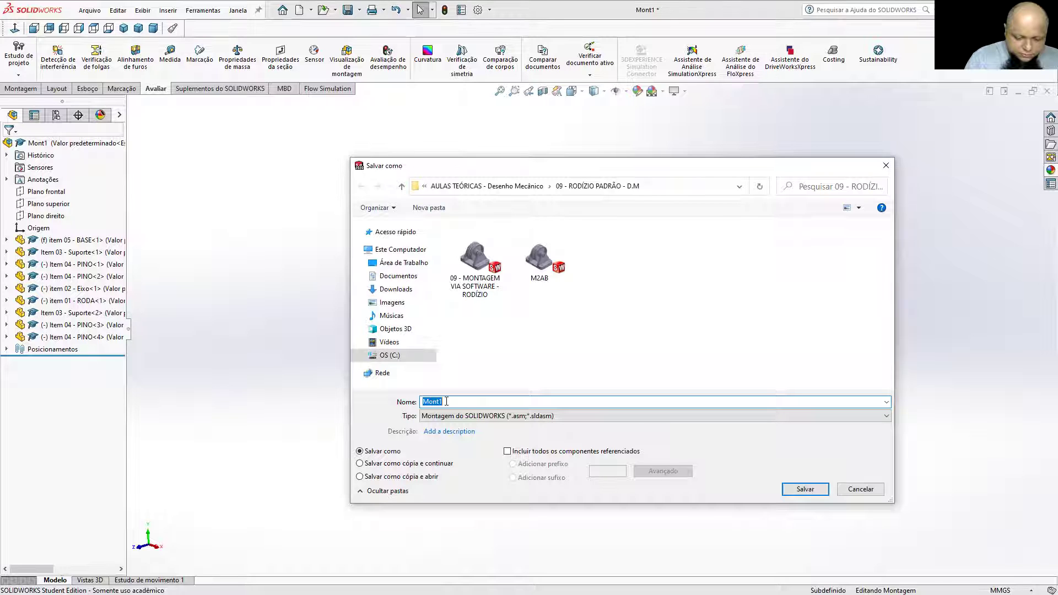
{"action": "type", "text": "T3EF"}
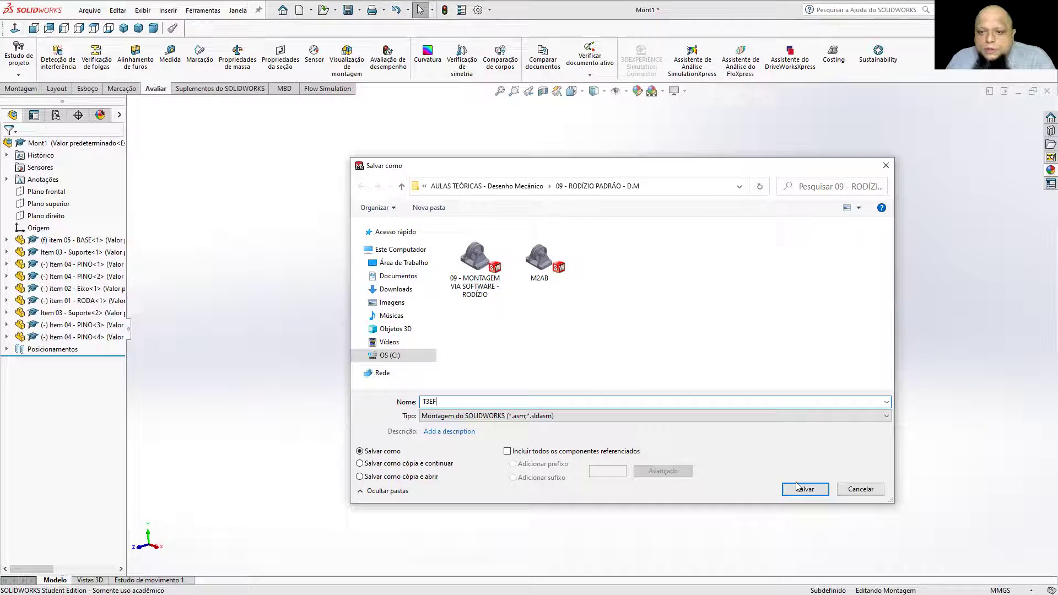
{"action": "key", "text": "Return"}
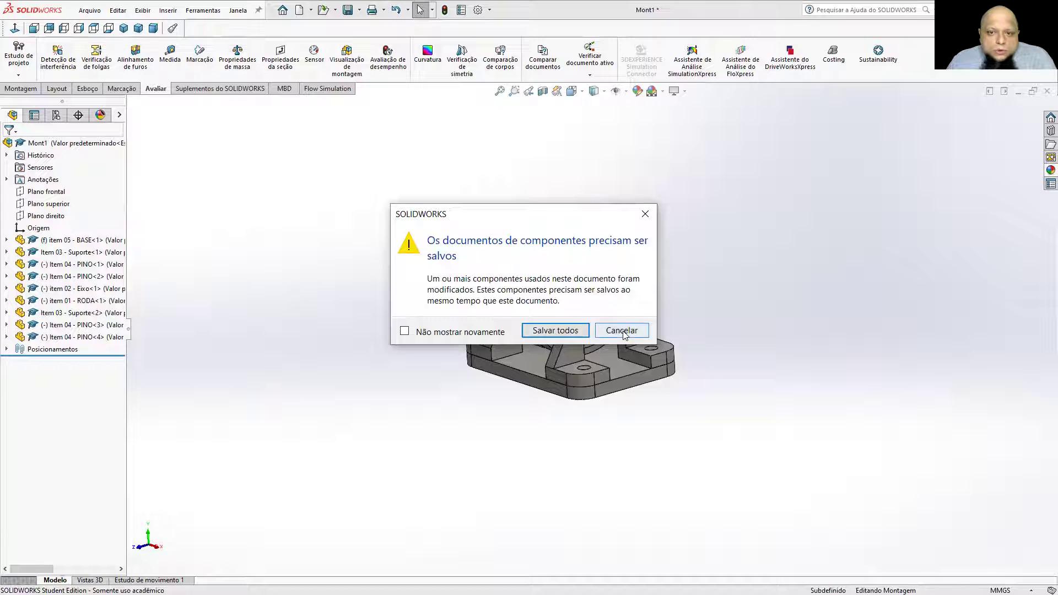
{"action": "left_click", "coordinate": [578, 332]}
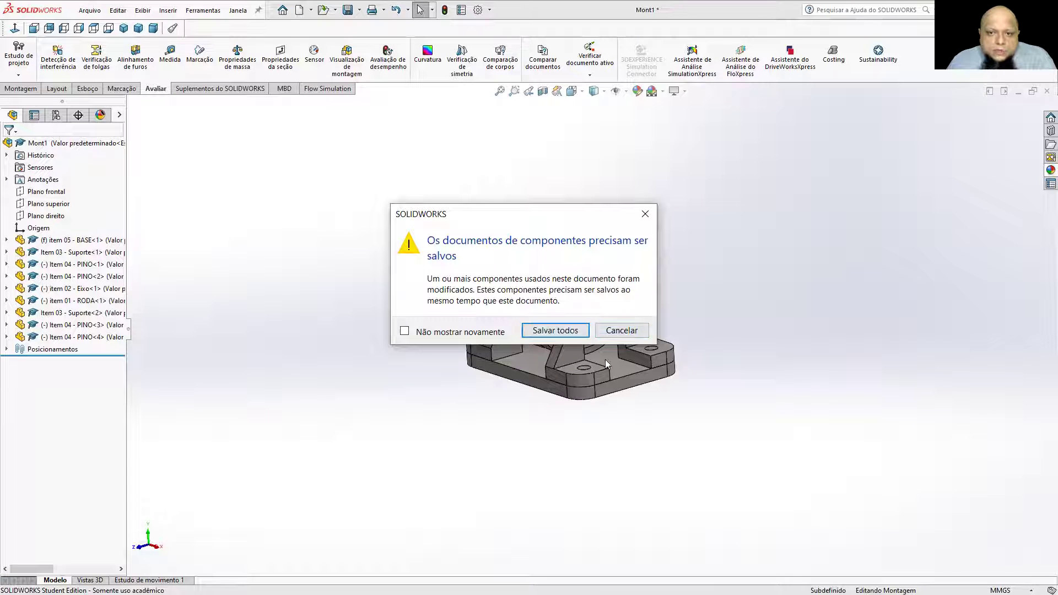
{"action": "left_click", "coordinate": [613, 336]}
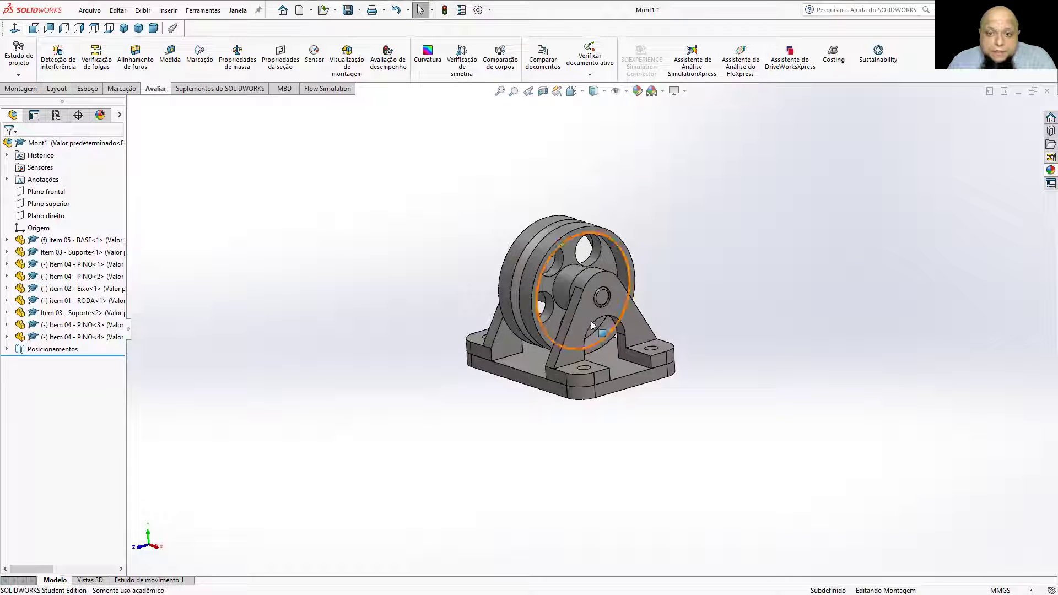
Step: Check the assembly's mass before and after rebuilding it, closing the mass properties report each time
{"action": "left_click", "coordinate": [238, 55]}
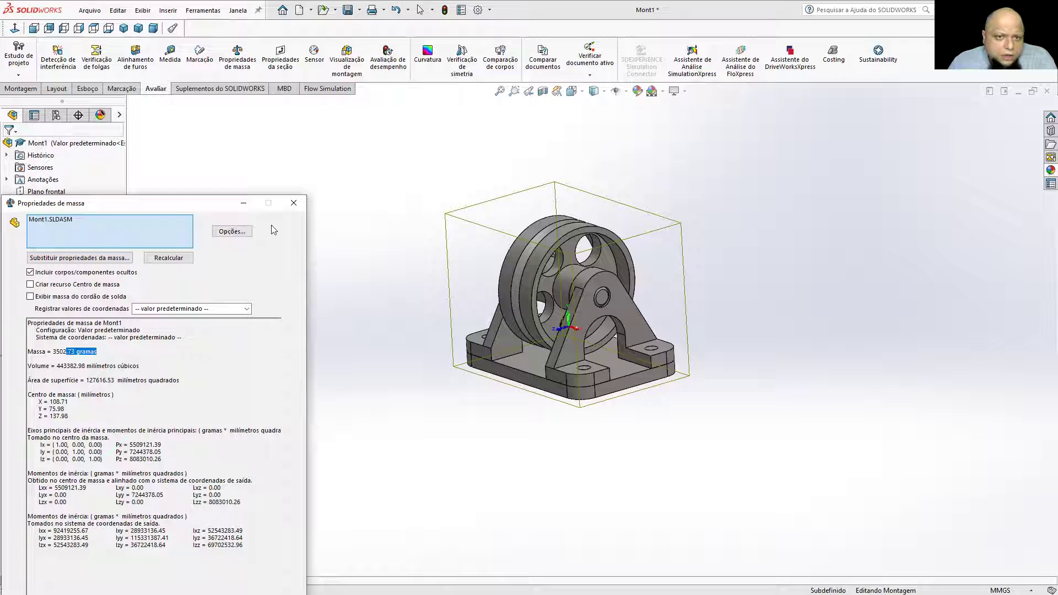
{"action": "left_click", "coordinate": [293, 203]}
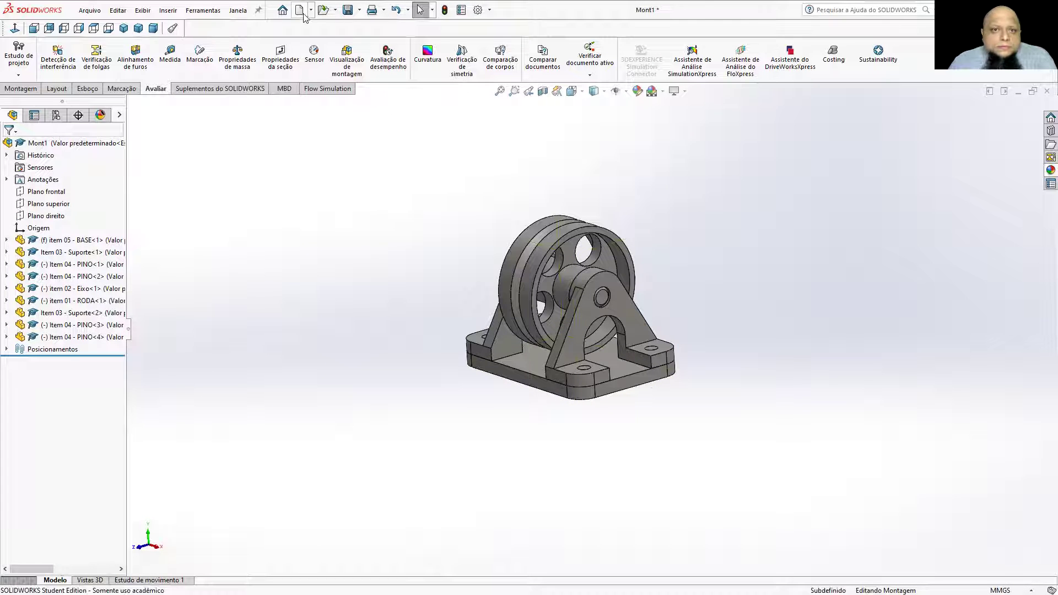
{"action": "left_click", "coordinate": [445, 11]}
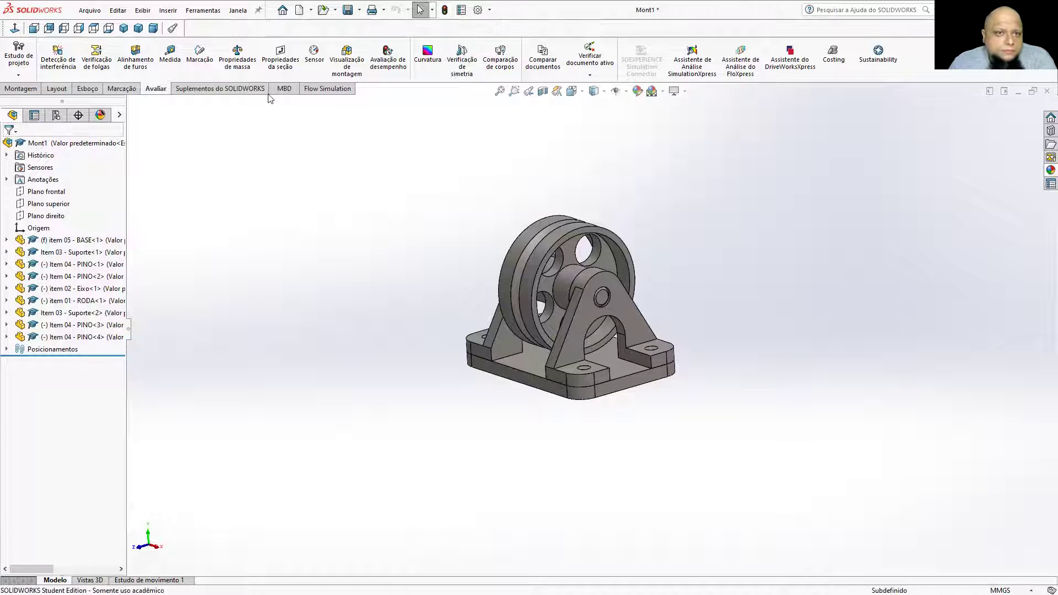
{"action": "left_click", "coordinate": [237, 61]}
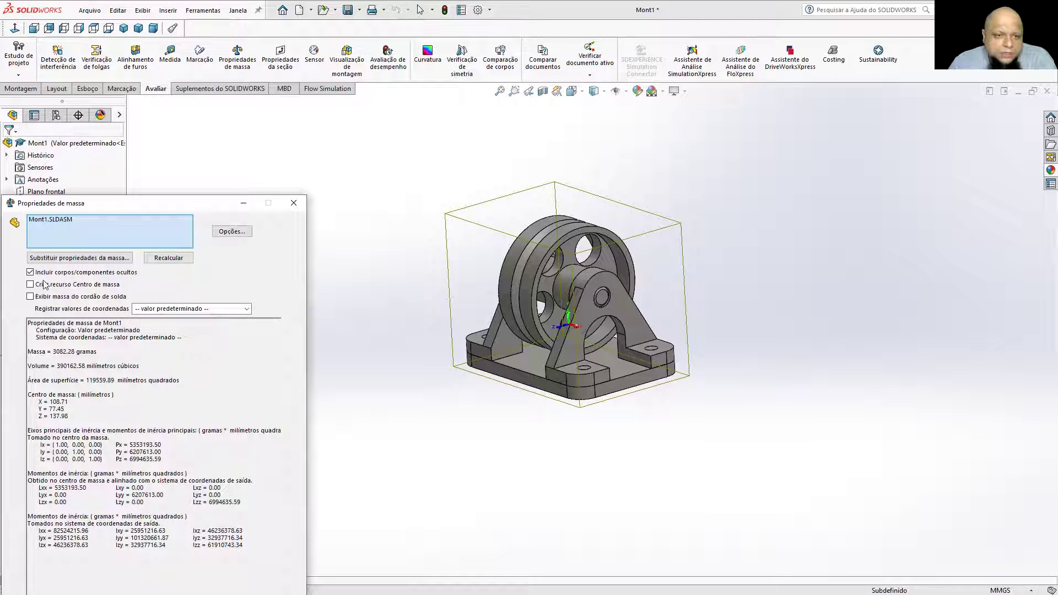
{"action": "left_click_drag", "start_coordinate": [53, 349], "coordinate": [99, 350]}
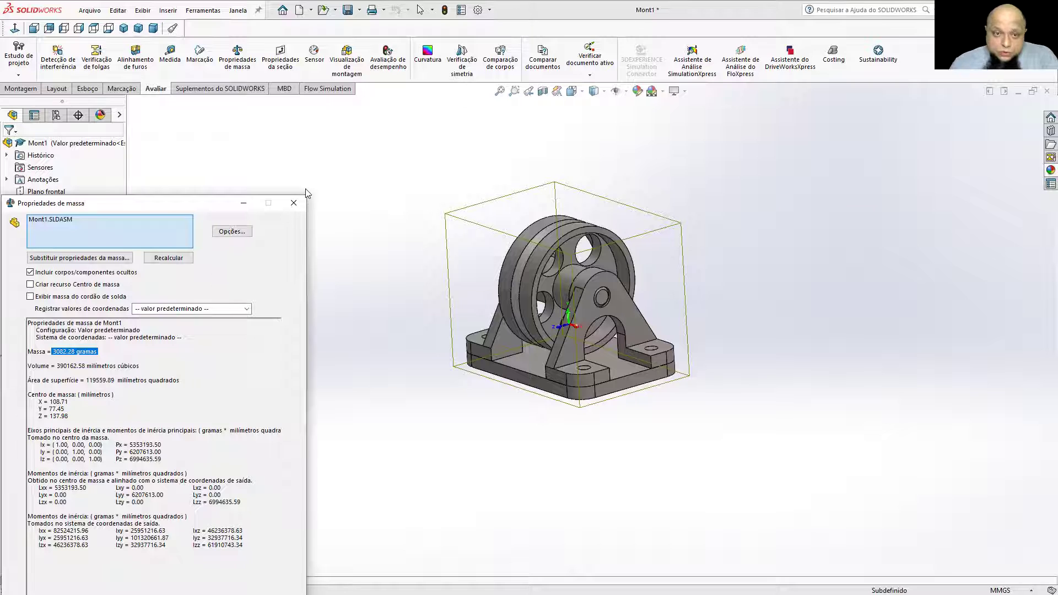
{"action": "left_click", "coordinate": [293, 203]}
{"action": "scroll", "coordinate": [715, 268], "scroll_direction": "down", "scroll_amount": 2}
{"action": "middle_click_drag", "start_coordinate": [369, 310], "coordinate": [378, 308]}
{"action": "left_click", "coordinate": [364, 258]}
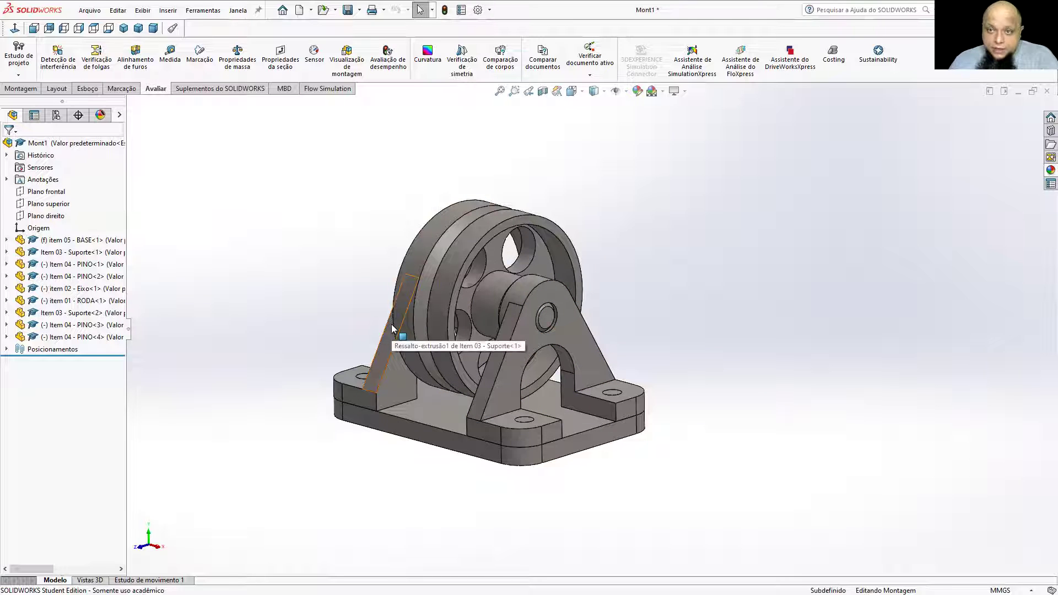
{"action": "scroll", "coordinate": [440, 325], "scroll_direction": "up", "scroll_amount": 2}
{"action": "middle_click_drag", "start_coordinate": [440, 303], "coordinate": [519, 272]}
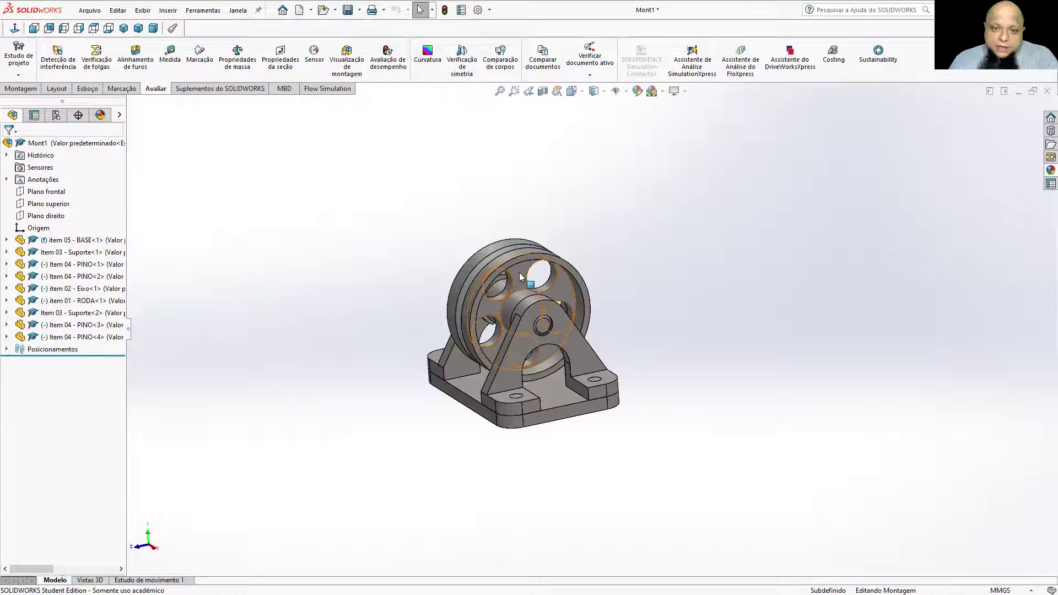
Step: Change the material of the item 01 - RODA wheel to Liga 1060 from the Ligas de alumínio category
{"action": "left_click", "coordinate": [519, 272]}
{"action": "right_click", "coordinate": [48, 301]}
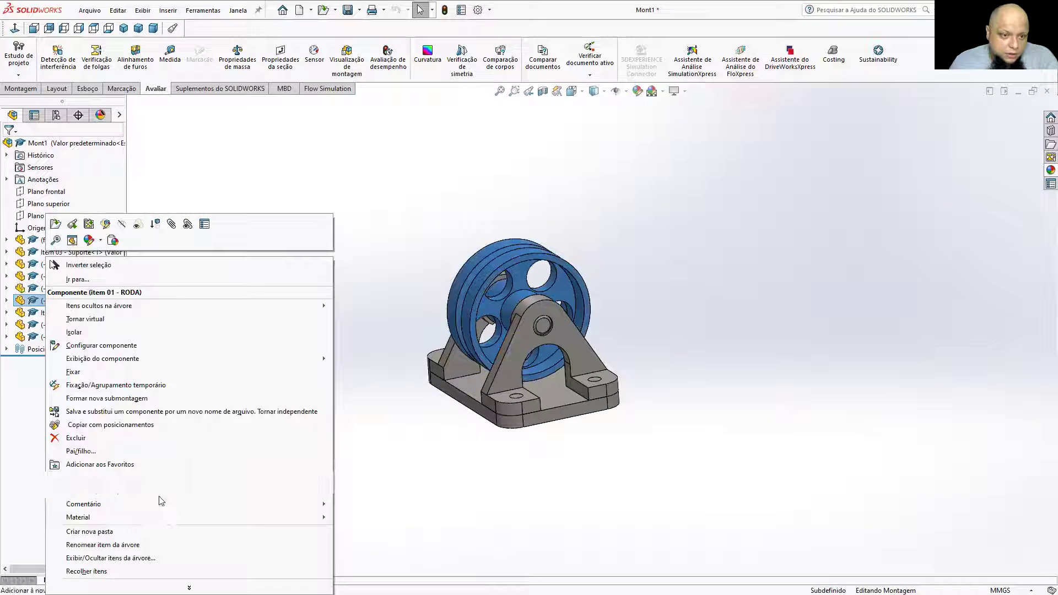
{"action": "mouse_move", "coordinate": [253, 520]}
{"action": "left_click", "coordinate": [351, 530]}
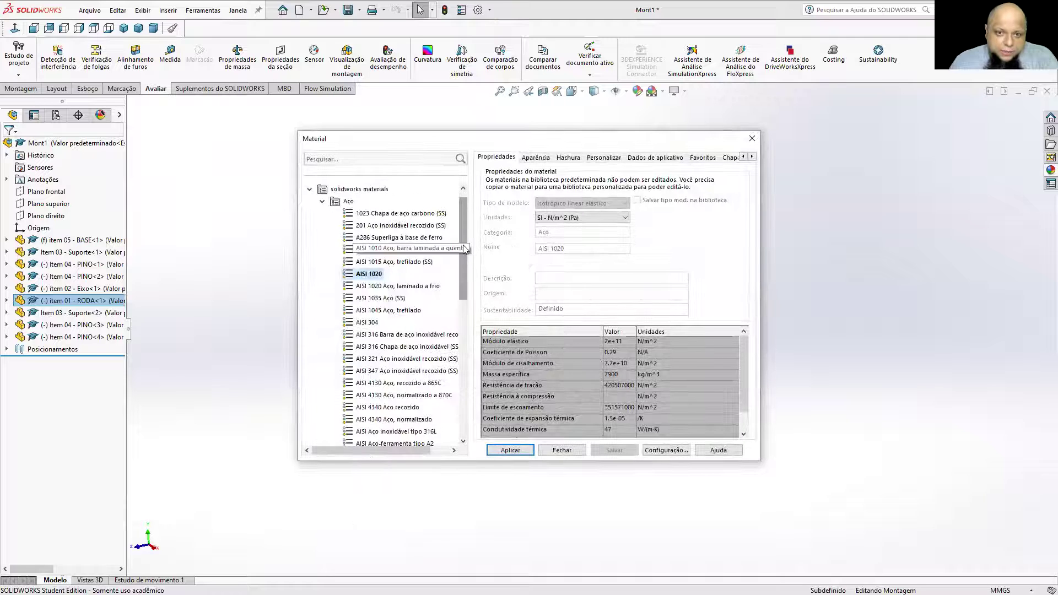
{"action": "left_click_drag", "start_coordinate": [464, 263], "coordinate": [458, 300]}
{"action": "scroll", "coordinate": [326, 236], "scroll_direction": "up", "scroll_amount": 3}
{"action": "left_click", "coordinate": [323, 214]}
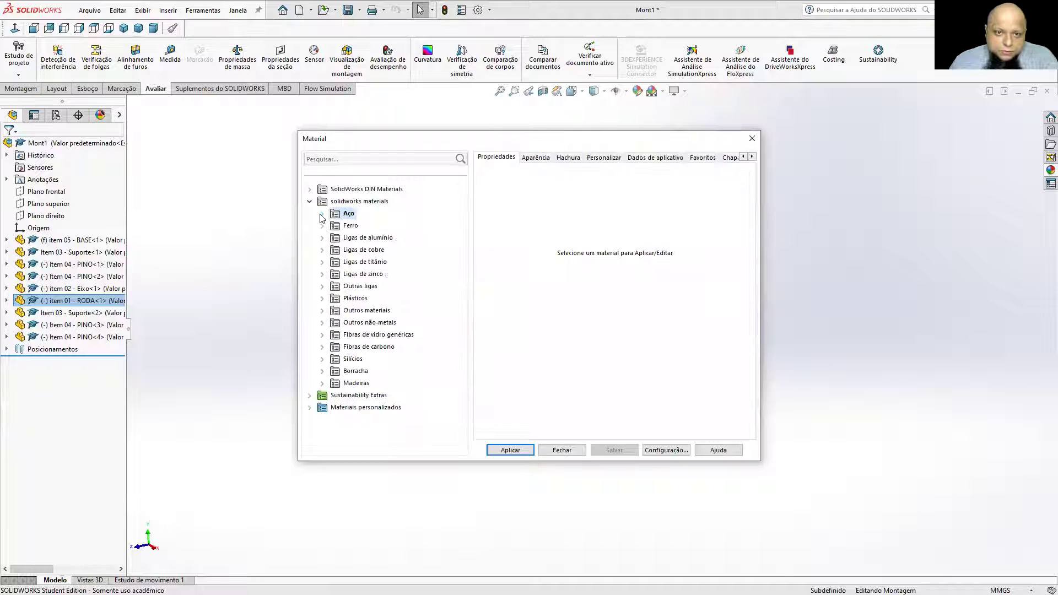
{"action": "left_click", "coordinate": [358, 237]}
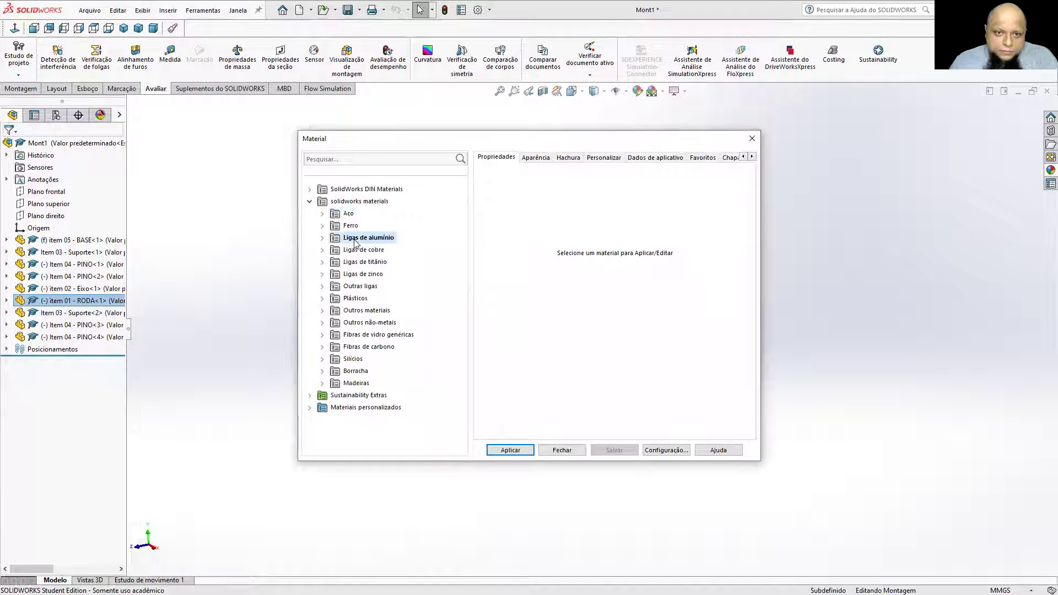
{"action": "left_click", "coordinate": [323, 237]}
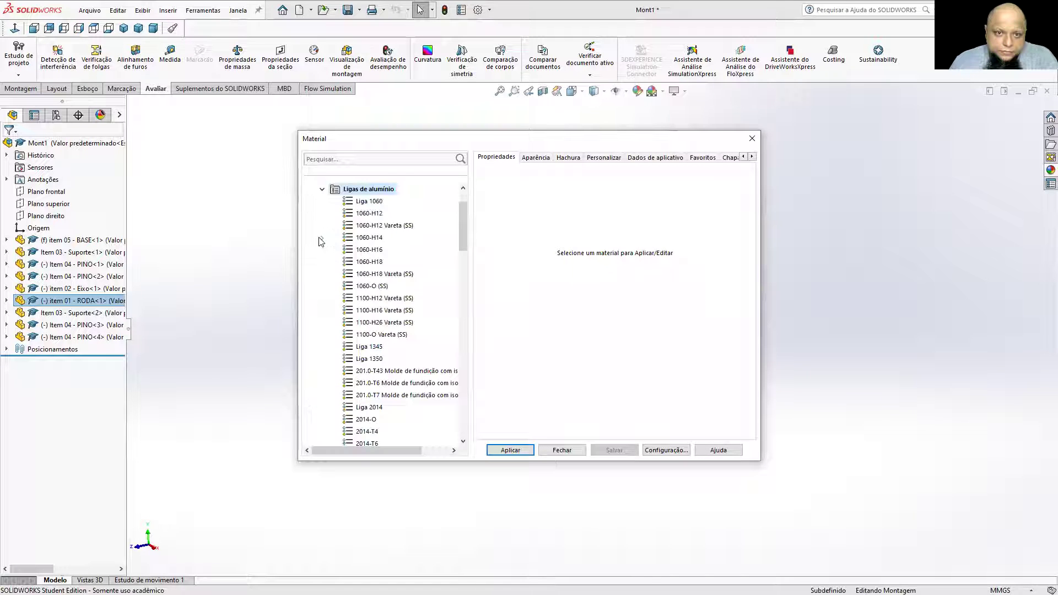
{"action": "left_click", "coordinate": [369, 202]}
{"action": "left_click", "coordinate": [576, 450]}
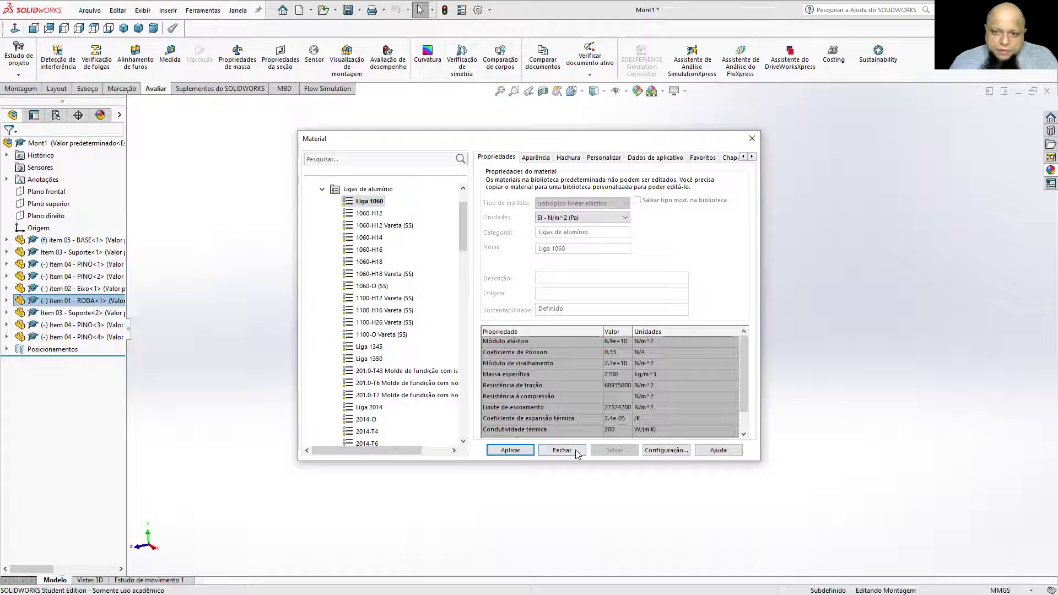
Step: Rebuild the assembly and check its total mass in the mass properties, closing the report when done
{"action": "middle_click_drag", "start_coordinate": [651, 271], "coordinate": [680, 260]}
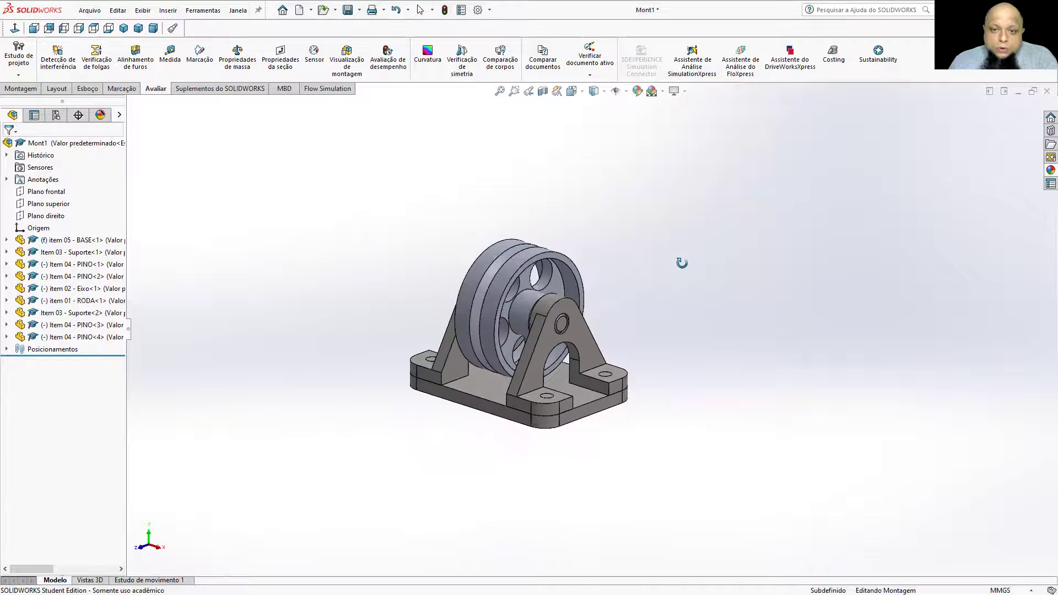
{"action": "left_click", "coordinate": [444, 10]}
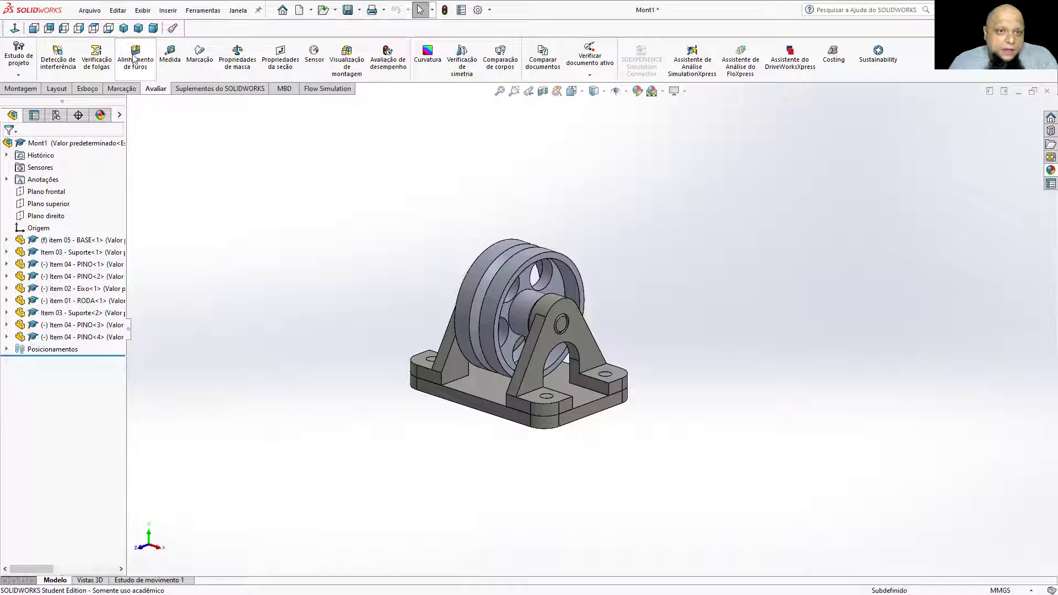
{"action": "left_click", "coordinate": [226, 61]}
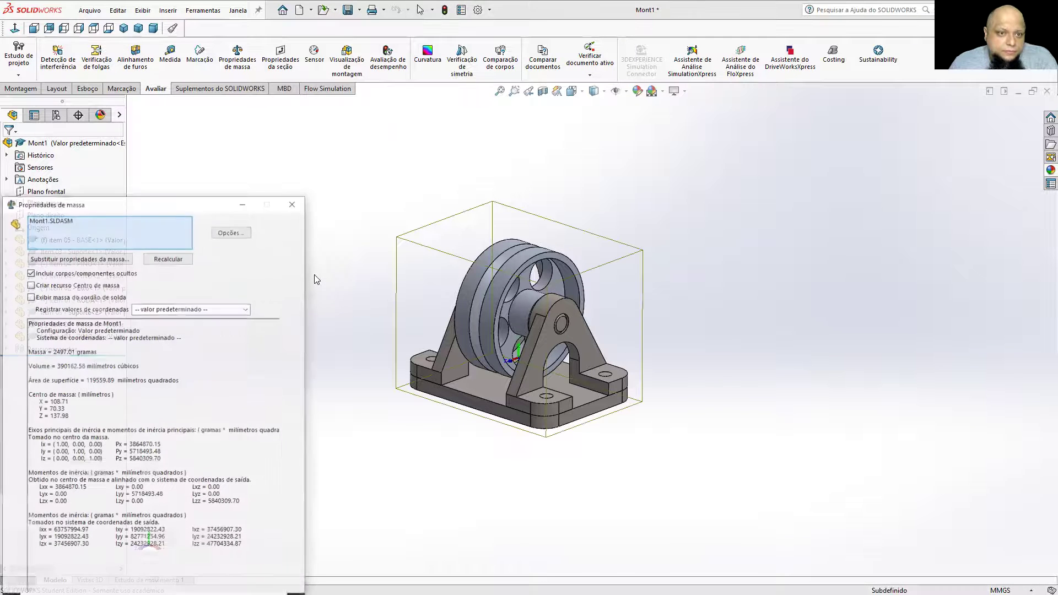
{"action": "left_click_drag", "start_coordinate": [97, 351], "coordinate": [53, 351]}
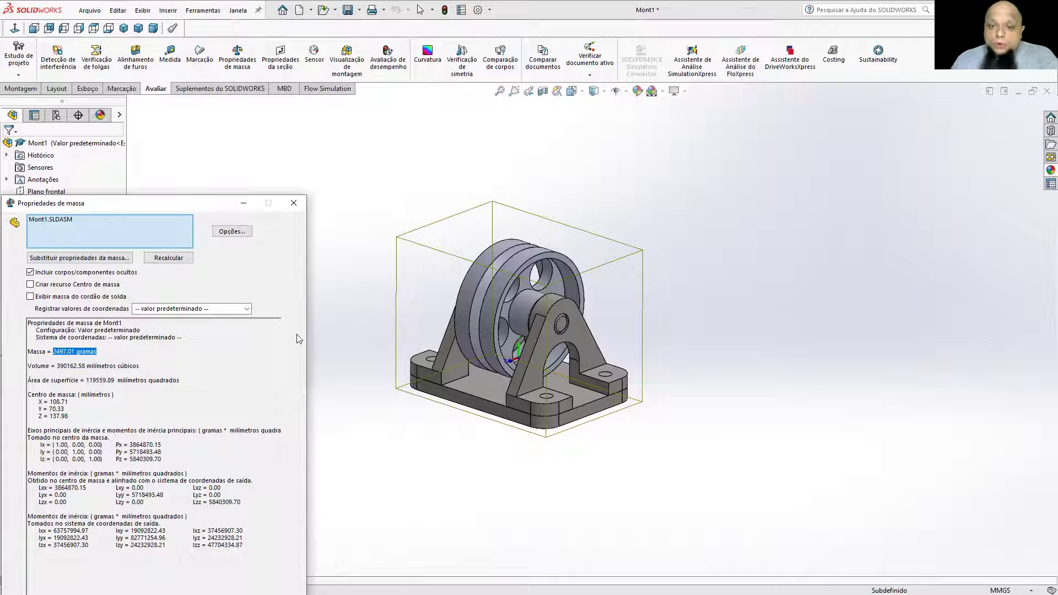
{"action": "left_click", "coordinate": [294, 203]}
{"action": "middle_click_drag", "start_coordinate": [376, 279], "coordinate": [379, 293]}
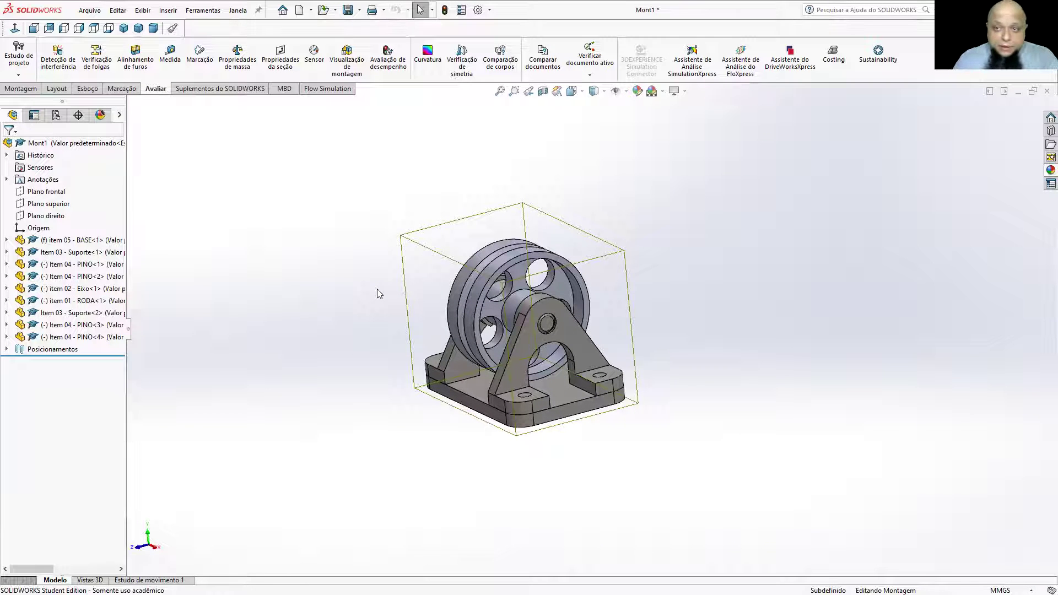
{"action": "middle_click_drag", "start_coordinate": [421, 259], "coordinate": [424, 295]}
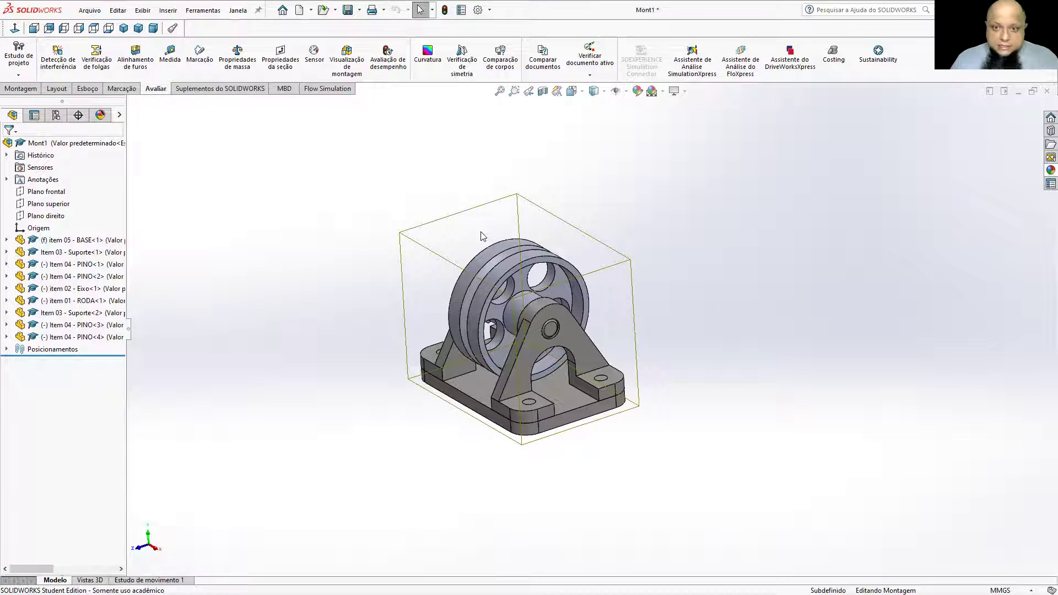
{"action": "key", "text": "ctrl+Tab"}
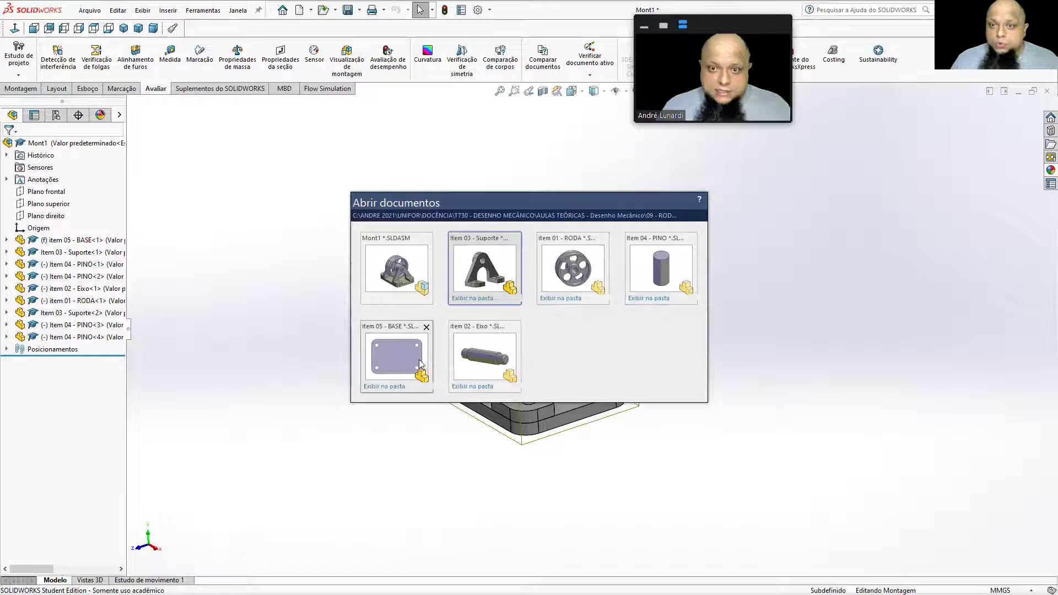
{"action": "left_click", "coordinate": [885, 299]}
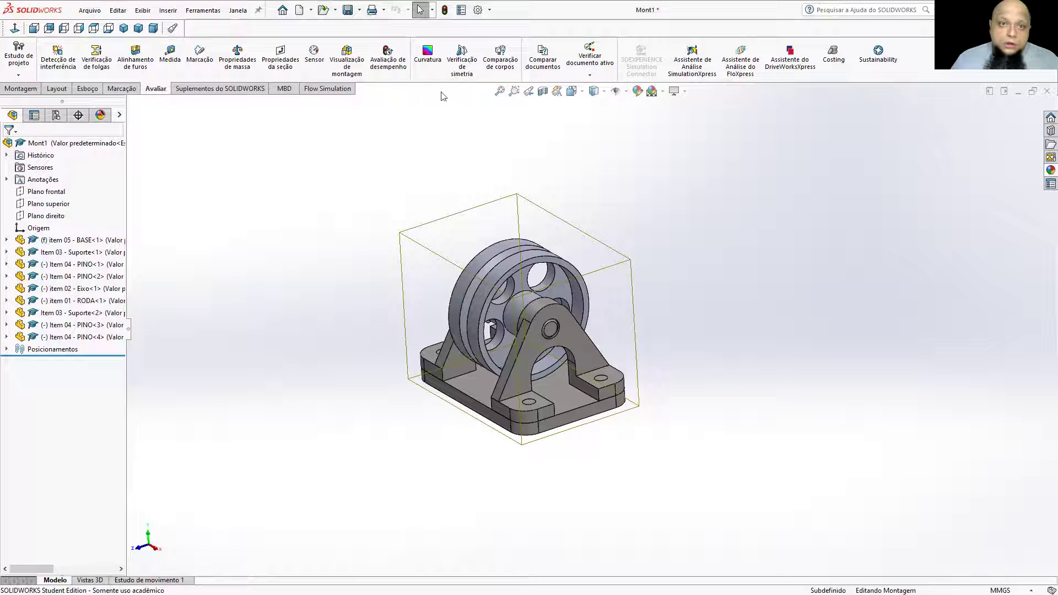
{"action": "left_click", "coordinate": [299, 10]}
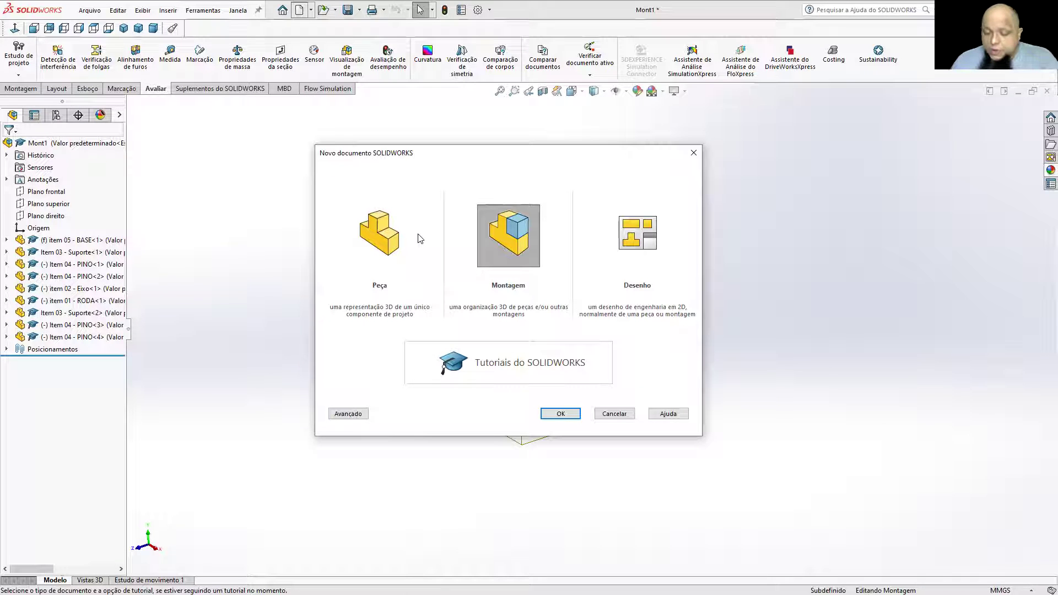
{"action": "left_click", "coordinate": [694, 153]}
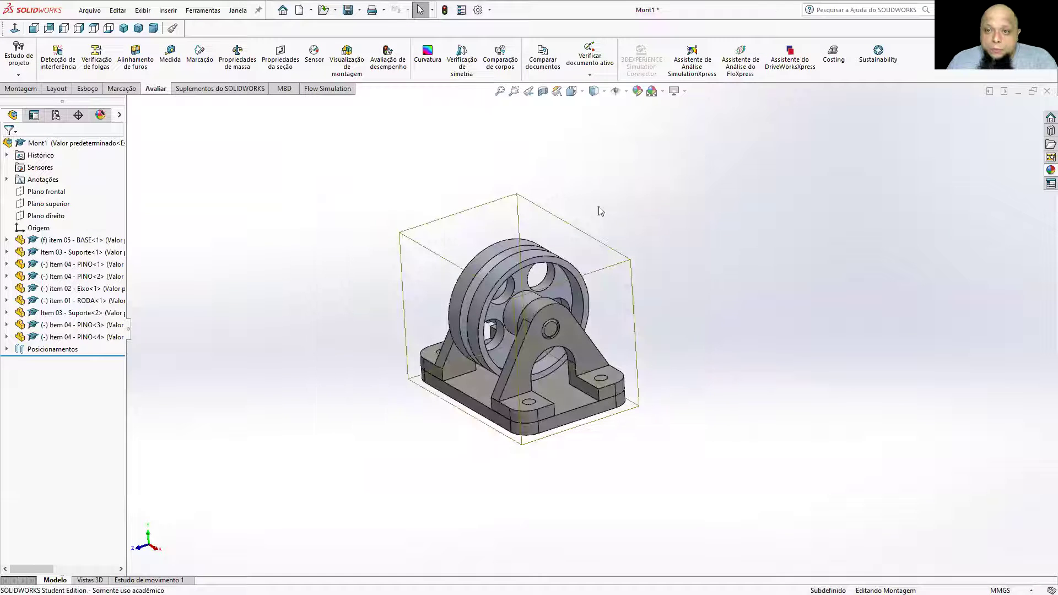
{"action": "mouse_move", "coordinate": [600, 224]}
{"action": "middle_mouse_down"}
{"action": "mouse_move", "coordinate": [626, 205]}
{"action": "mouse_move", "coordinate": [617, 224]}
{"action": "middle_mouse_up"}
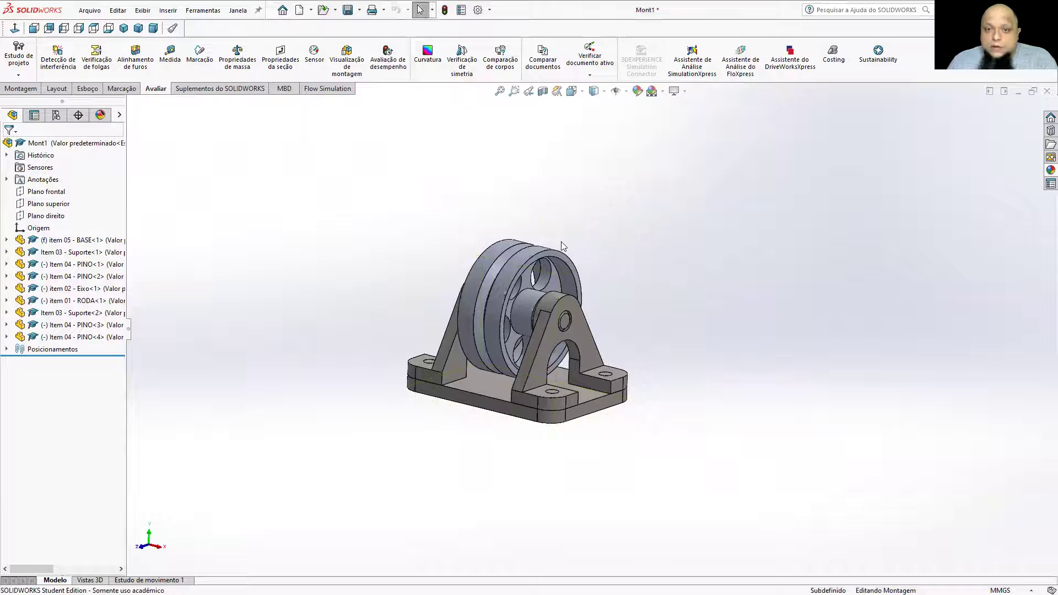
{"action": "scroll", "coordinate": [547, 356], "scroll_direction": "down", "scroll_amount": 5}
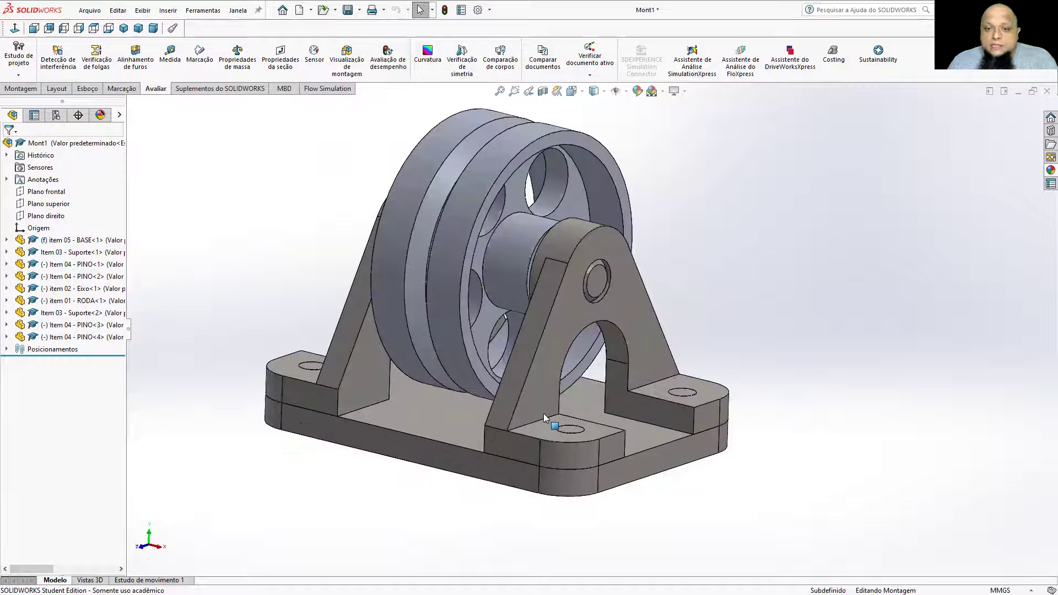
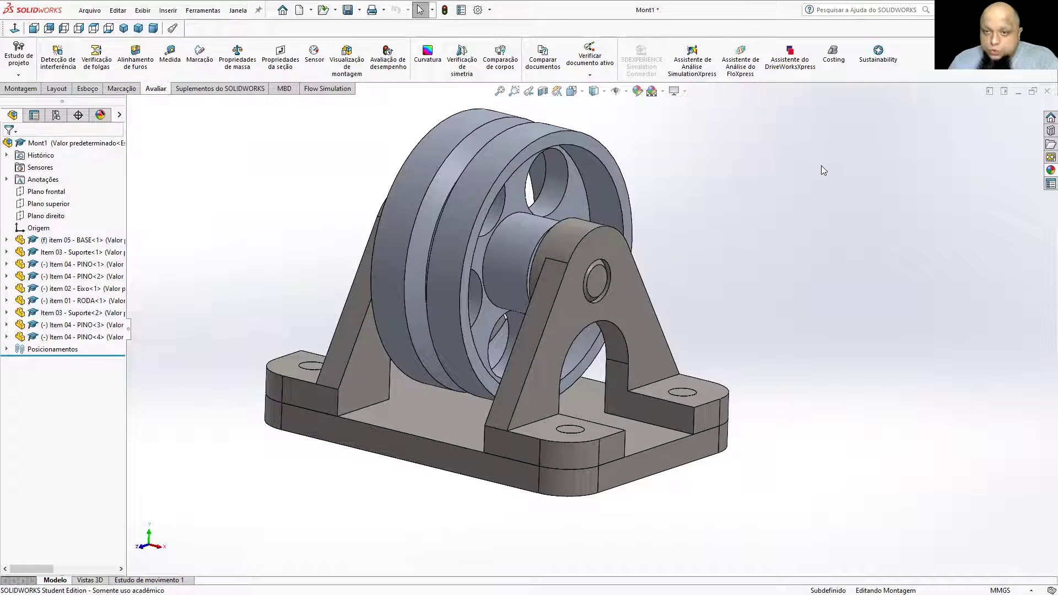
{"action": "scroll", "coordinate": [768, 207], "scroll_direction": "up", "scroll_amount": 2}
{"action": "middle_click_drag", "start_coordinate": [768, 207], "coordinate": [754, 224]}
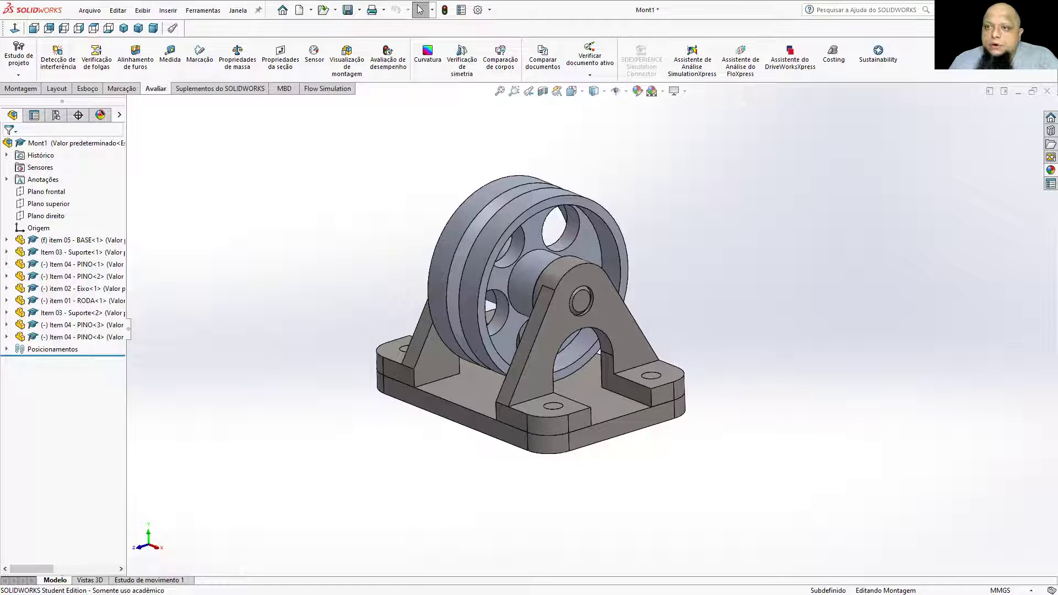
Step: Open the SOLIDWORKS tutorials and resize the windows so the assembly and the introductory lesson list show side by side
{"action": "left_click", "coordinate": [933, 9]}
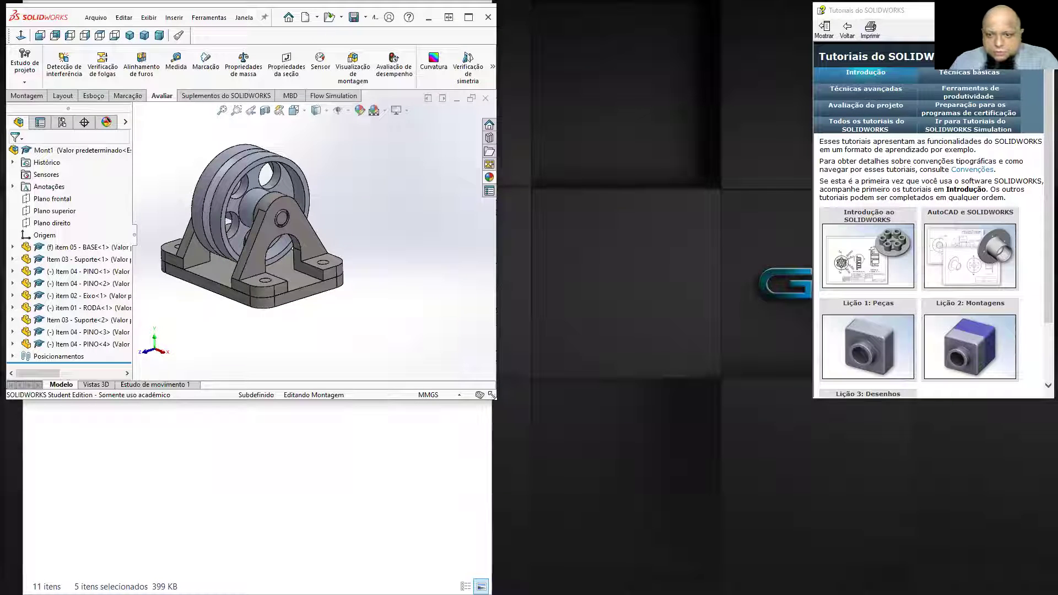
{"action": "left_click_drag", "start_coordinate": [491, 394], "coordinate": [806, 588]}
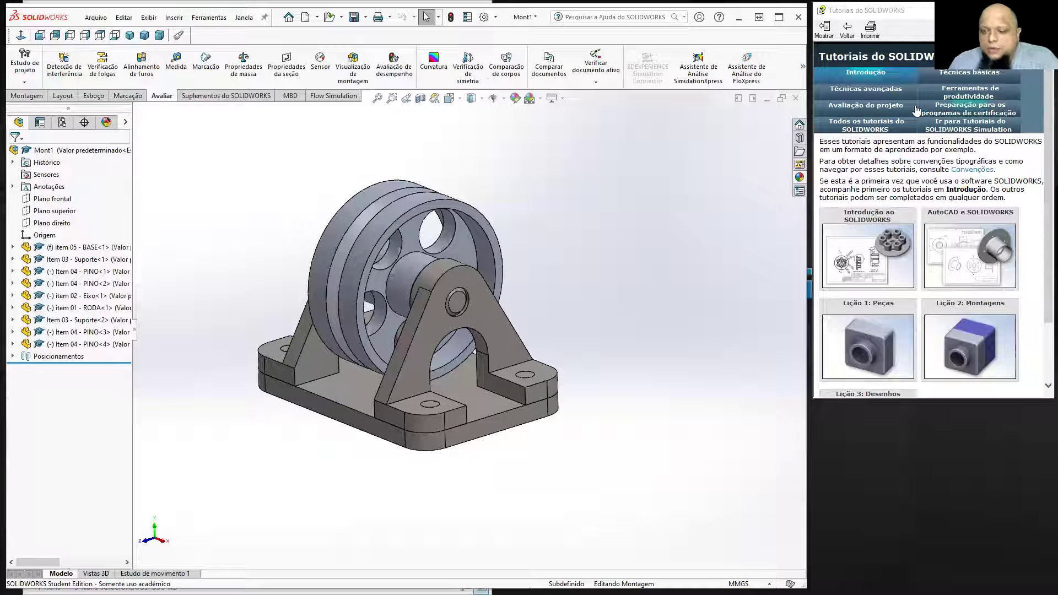
{"action": "scroll", "coordinate": [936, 259], "scroll_direction": "down", "scroll_amount": 2}
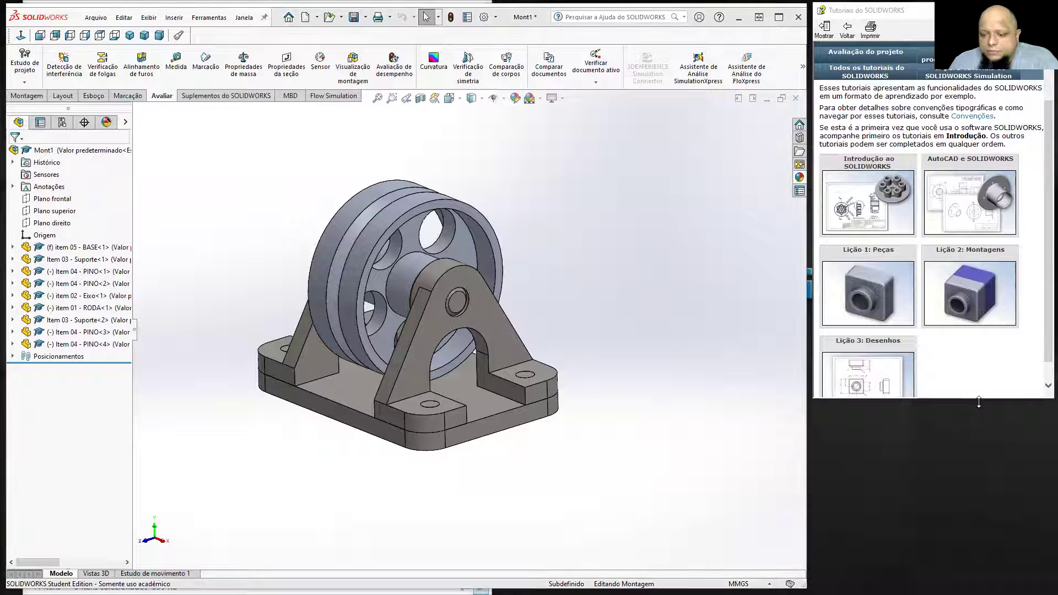
{"action": "left_click_drag", "start_coordinate": [978, 402], "coordinate": [985, 491]}
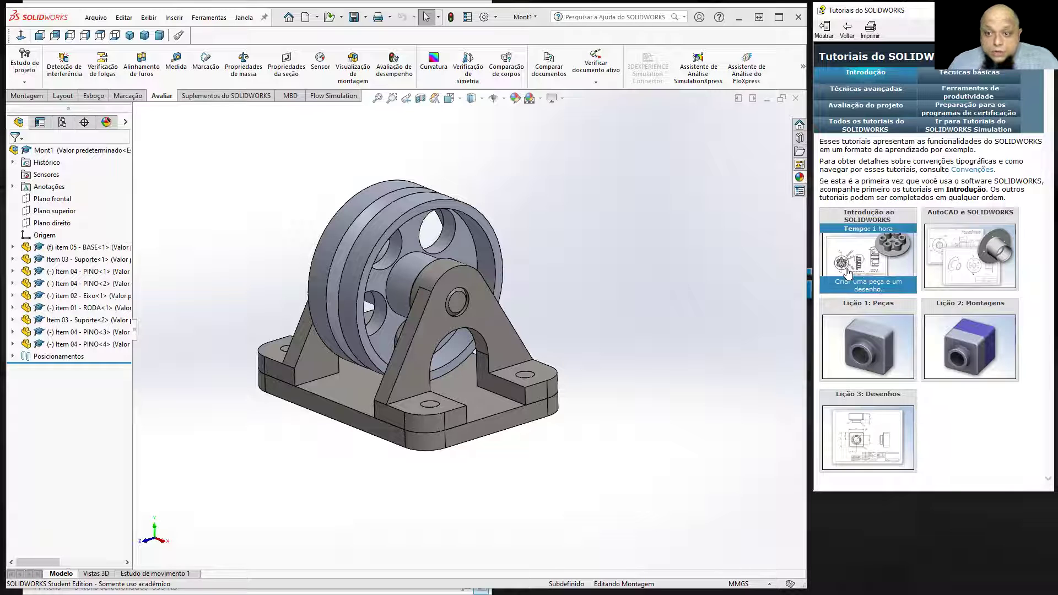
Step: View the overview of Lição 1: Peças, return to the tutorial list and open Lição 2: Montagens
{"action": "left_click", "coordinate": [856, 335]}
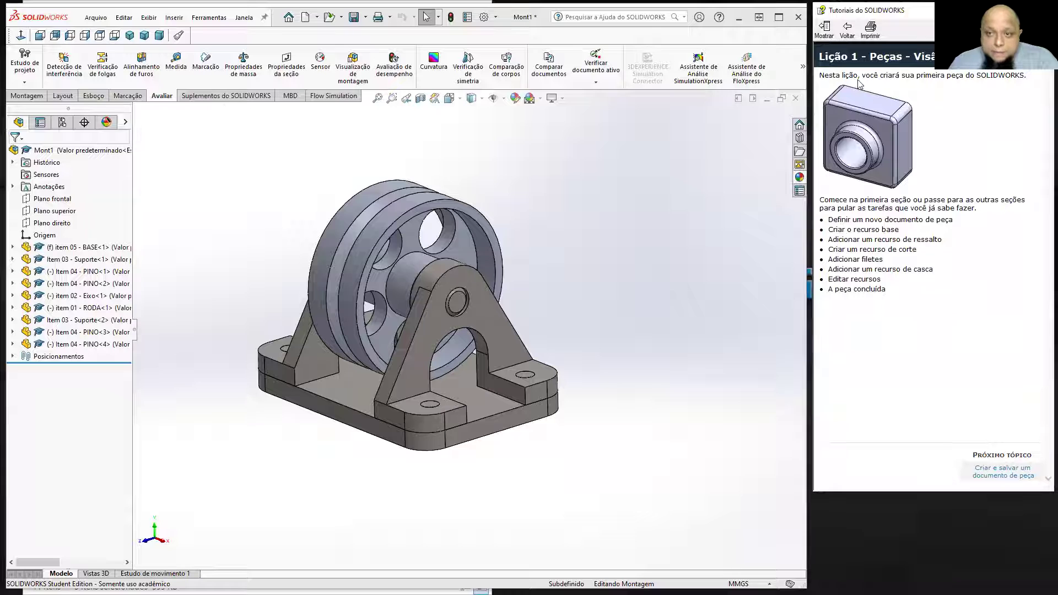
{"action": "left_click", "coordinate": [847, 27]}
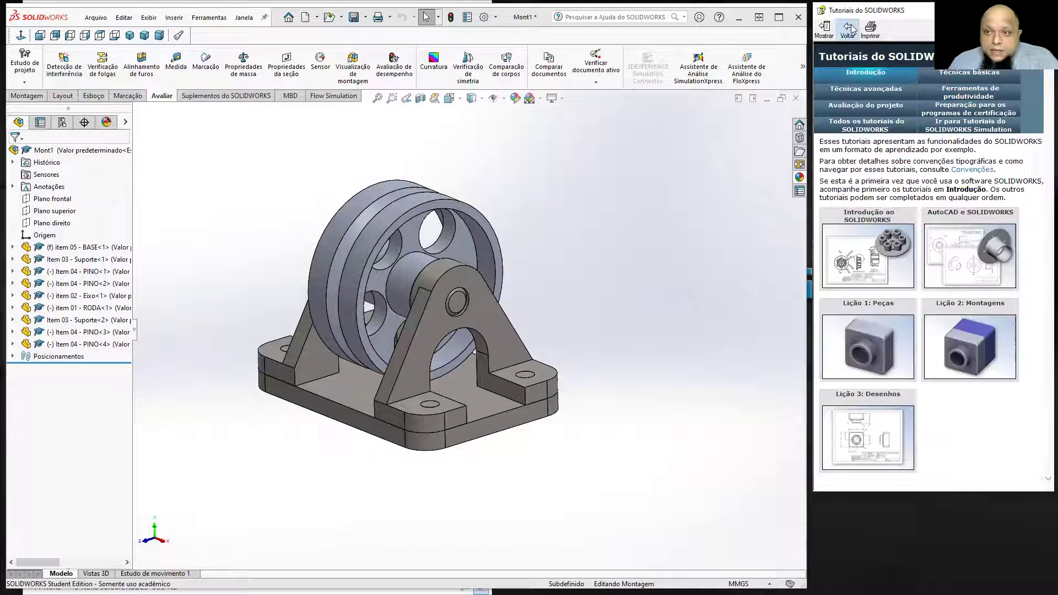
{"action": "left_click", "coordinate": [953, 348]}
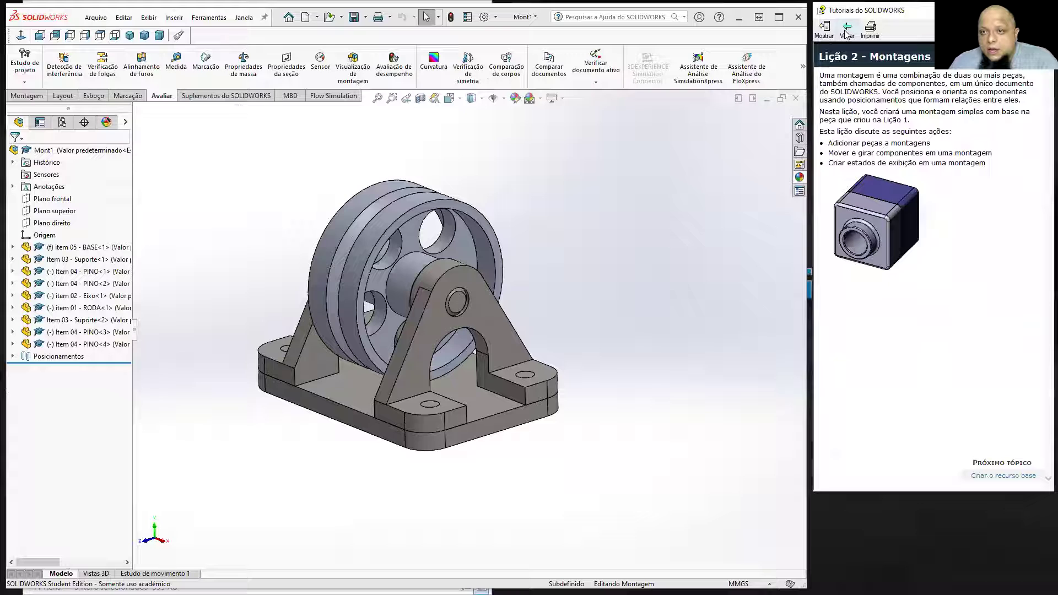
Step: Read through the Lição 2 topics from Criar o recurso base to Criar a montagem, and maximize the assembly window
{"action": "left_click", "coordinate": [1001, 477]}
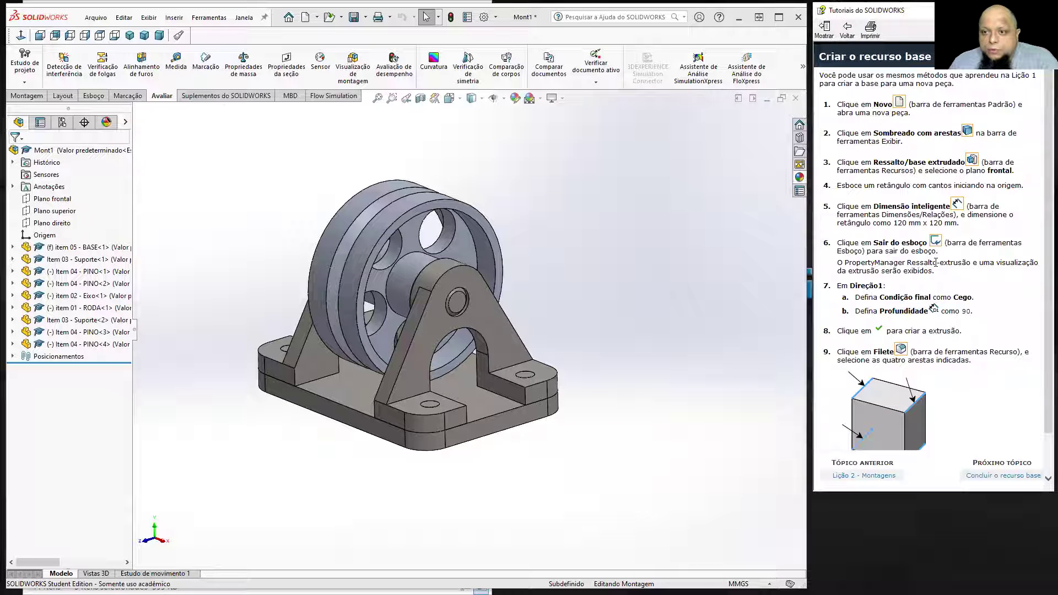
{"action": "scroll", "coordinate": [866, 361], "scroll_direction": "down", "scroll_amount": 2}
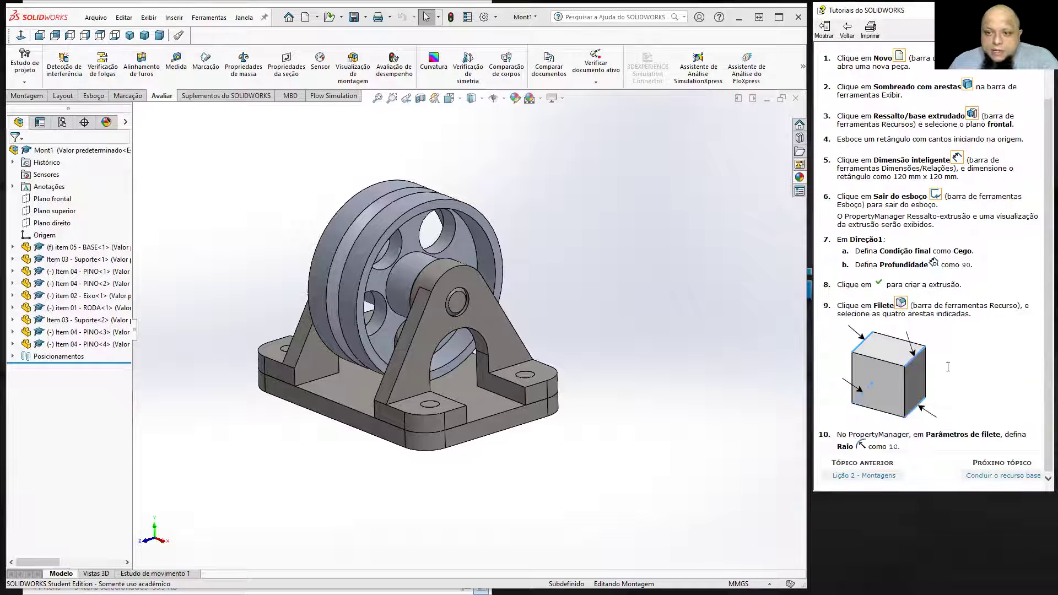
{"action": "left_click", "coordinate": [1011, 476]}
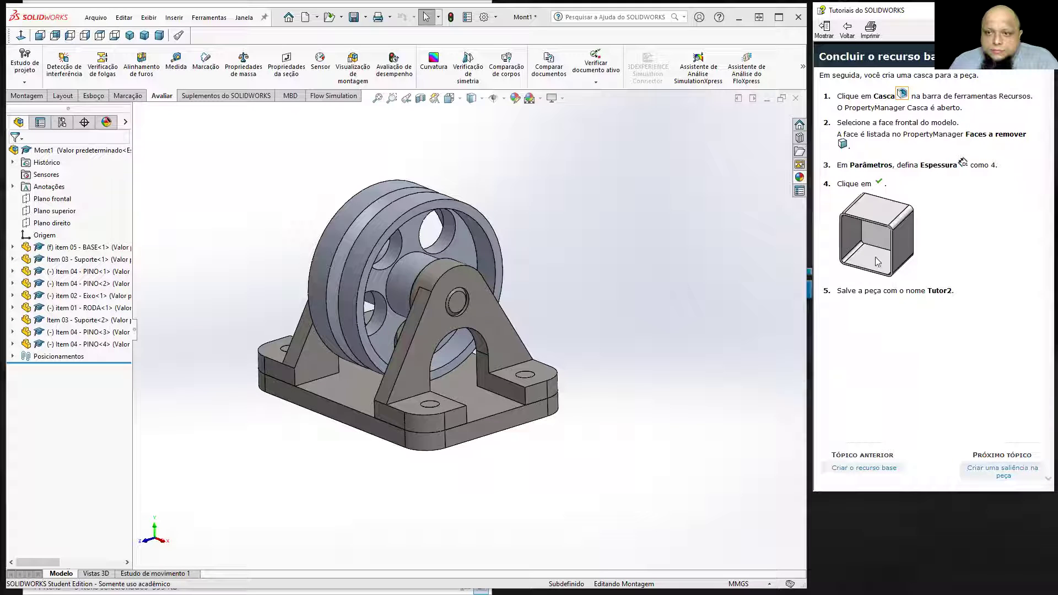
{"action": "left_click", "coordinate": [1010, 472]}
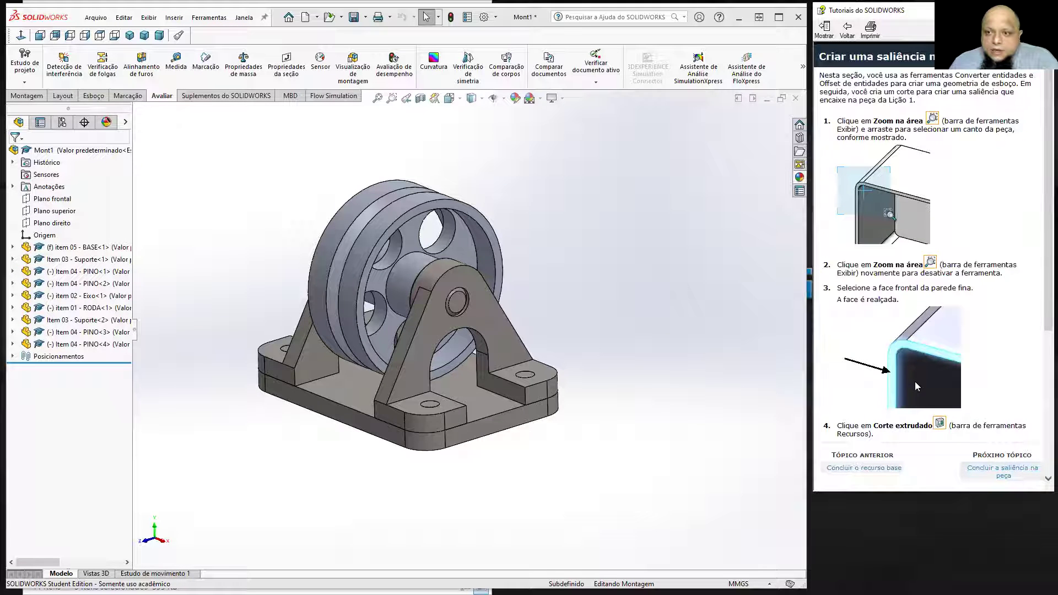
{"action": "left_click", "coordinate": [1009, 472]}
{"action": "left_click", "coordinate": [1007, 472]}
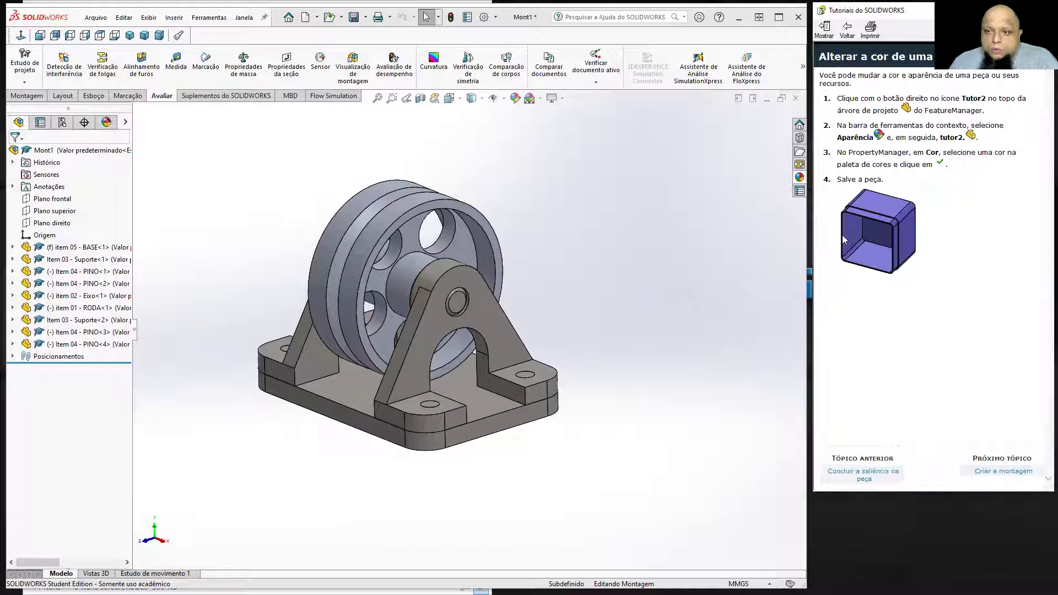
{"action": "left_click", "coordinate": [1000, 472]}
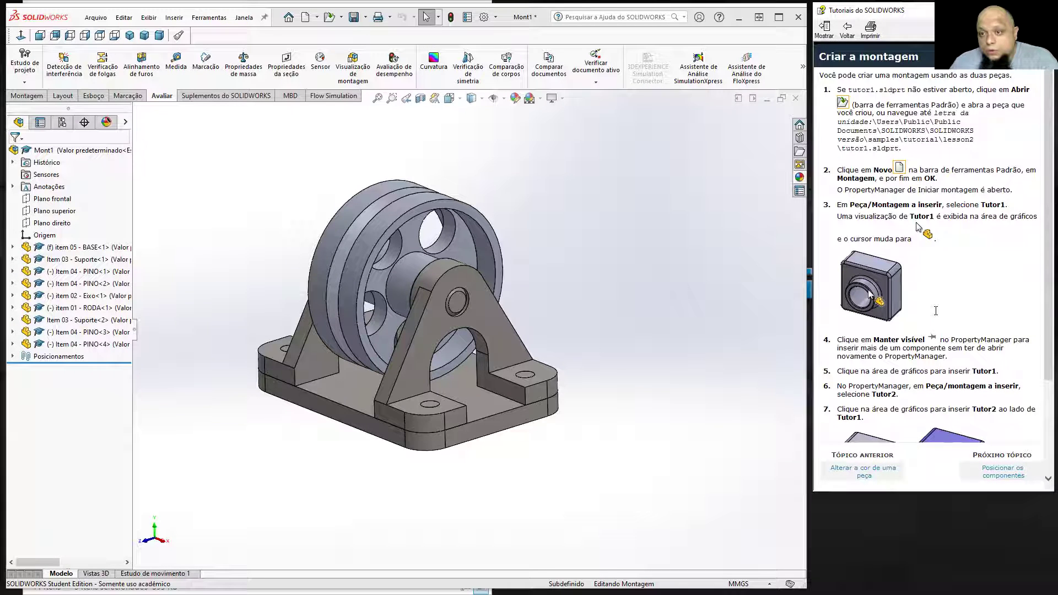
{"action": "scroll", "coordinate": [936, 311], "scroll_direction": "down", "scroll_amount": 2}
{"action": "scroll", "coordinate": [930, 290], "scroll_direction": "down", "scroll_amount": 2}
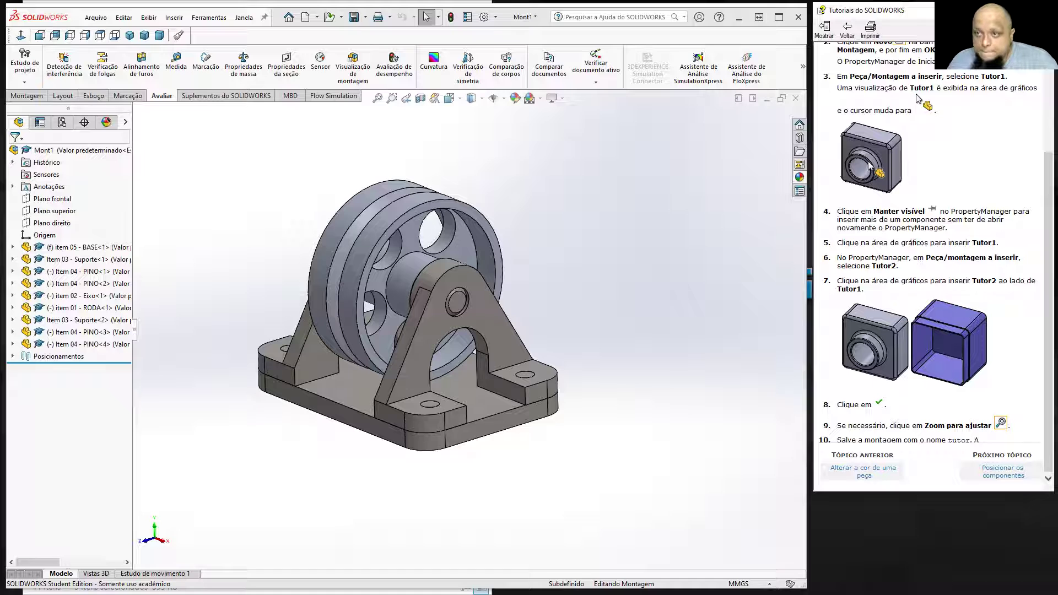
{"action": "left_click", "coordinate": [779, 17]}
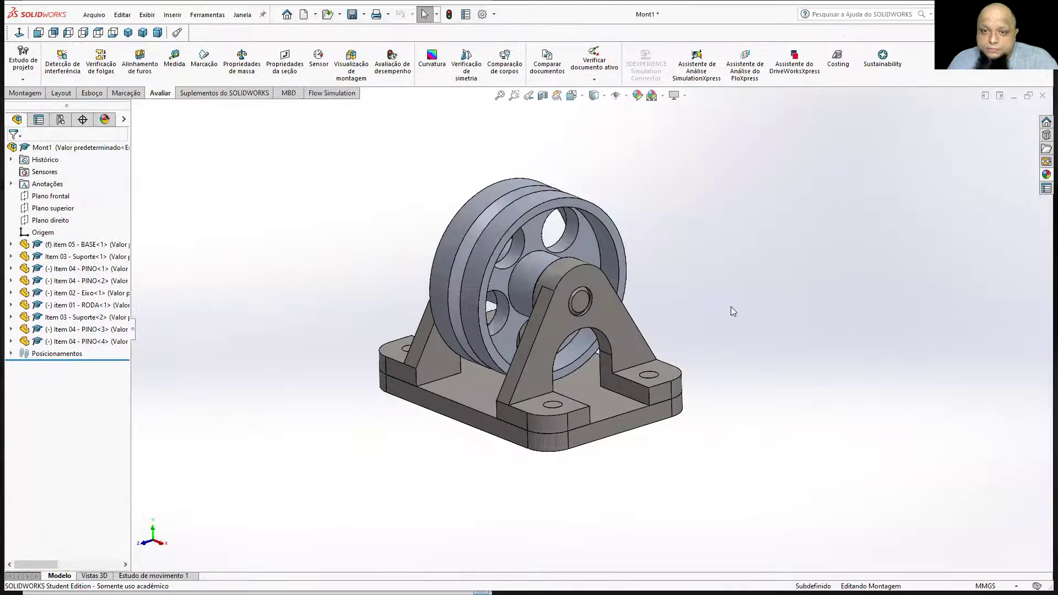
Step: Switch to the course page in the browser and review the dimensioned part drawings and assembly views of the 09 - MONTAGEM VIA SOFTWARE - RODÍZIO exercise
{"action": "scroll", "coordinate": [483, 295], "scroll_direction": "up", "scroll_amount": 2}
{"action": "middle_click_drag", "start_coordinate": [483, 294], "coordinate": [490, 302]}
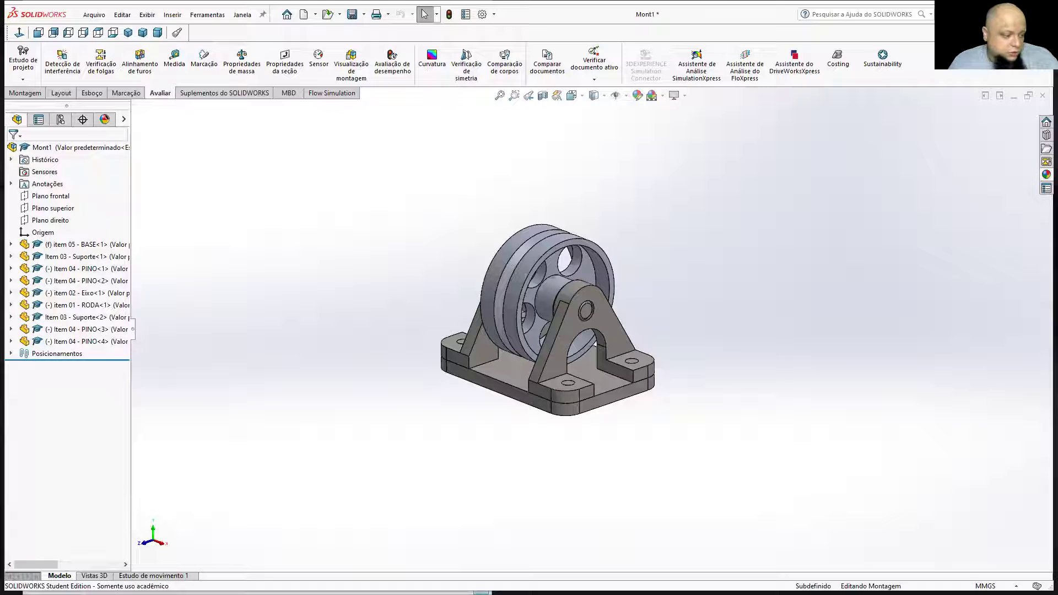
{"action": "key", "text": "alt+Tab"}
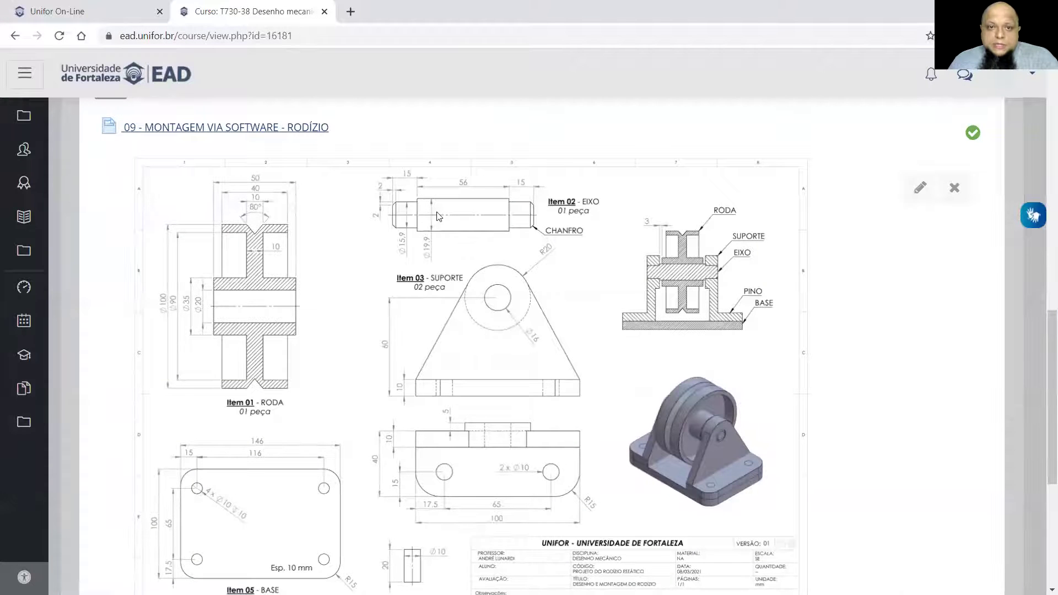
{"action": "scroll", "coordinate": [216, 332], "scroll_direction": "down", "scroll_amount": 1}
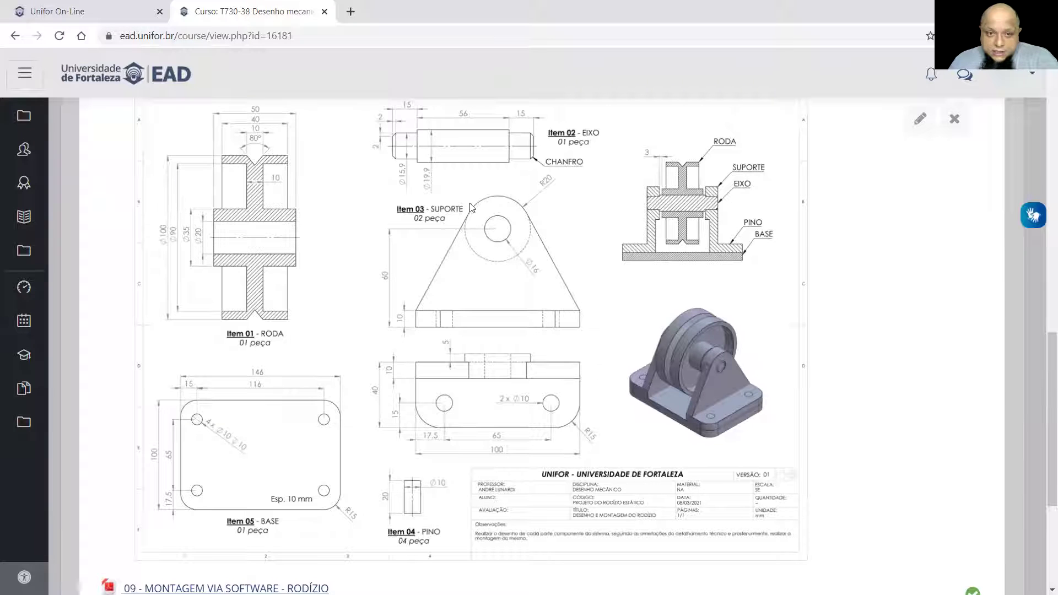
{"action": "scroll", "coordinate": [630, 340], "scroll_direction": "down", "scroll_amount": 1}
{"action": "scroll", "coordinate": [630, 341], "scroll_direction": "down", "scroll_amount": 3}
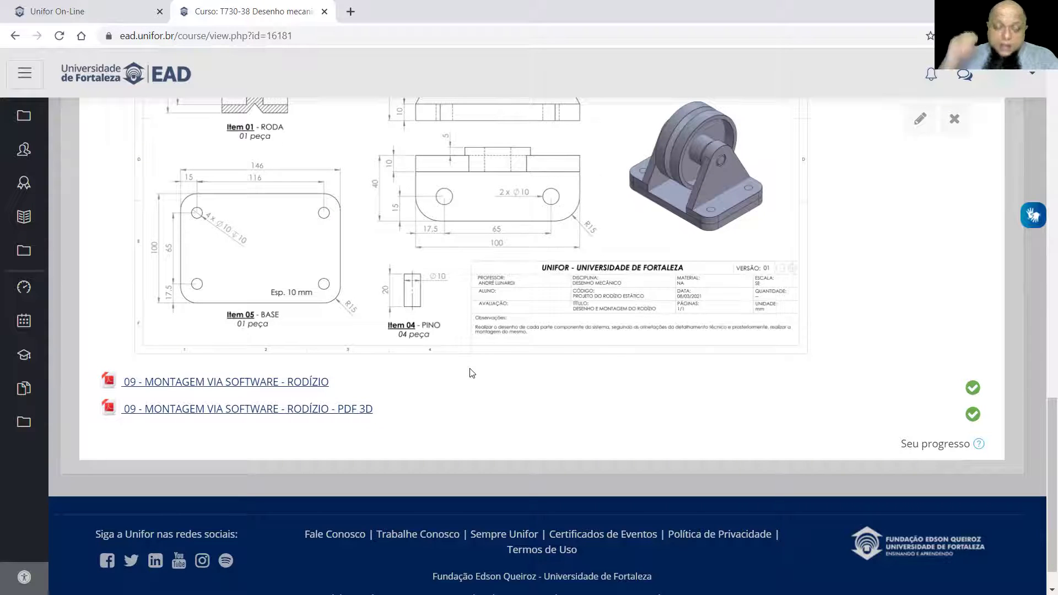
{"action": "scroll", "coordinate": [471, 370], "scroll_direction": "up", "scroll_amount": 6}
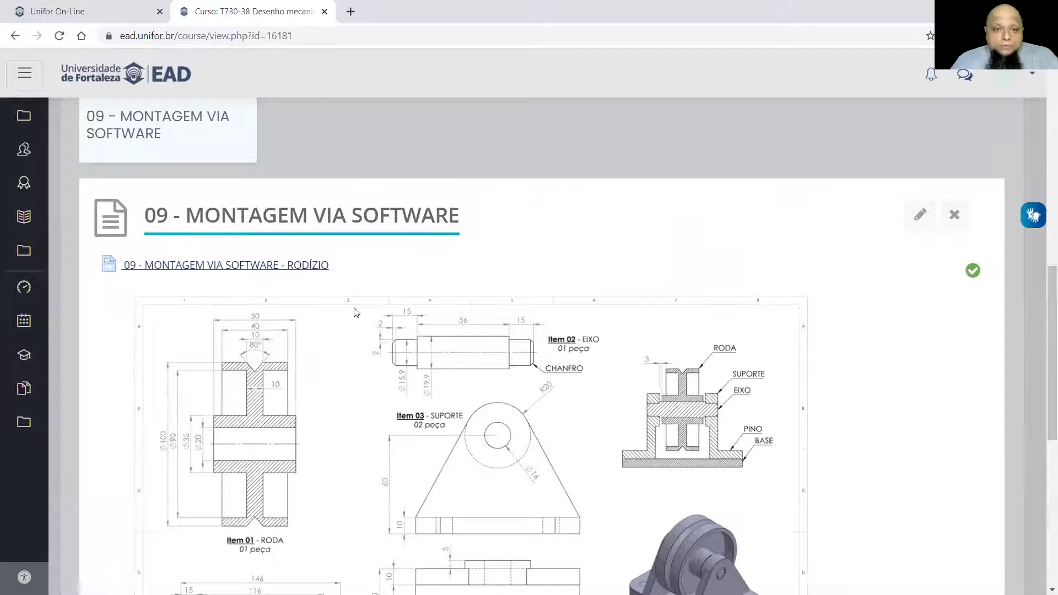
{"action": "scroll", "coordinate": [353, 311], "scroll_direction": "down", "scroll_amount": 2}
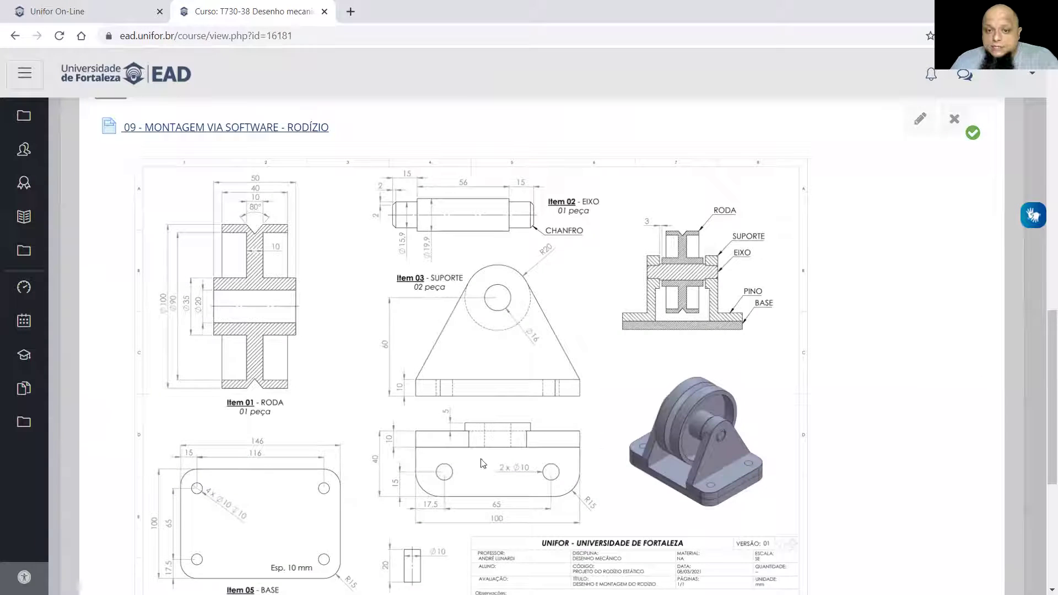
{"action": "scroll", "coordinate": [534, 252], "scroll_direction": "down", "scroll_amount": 2}
{"action": "scroll", "coordinate": [535, 252], "scroll_direction": "down", "scroll_amount": 1}
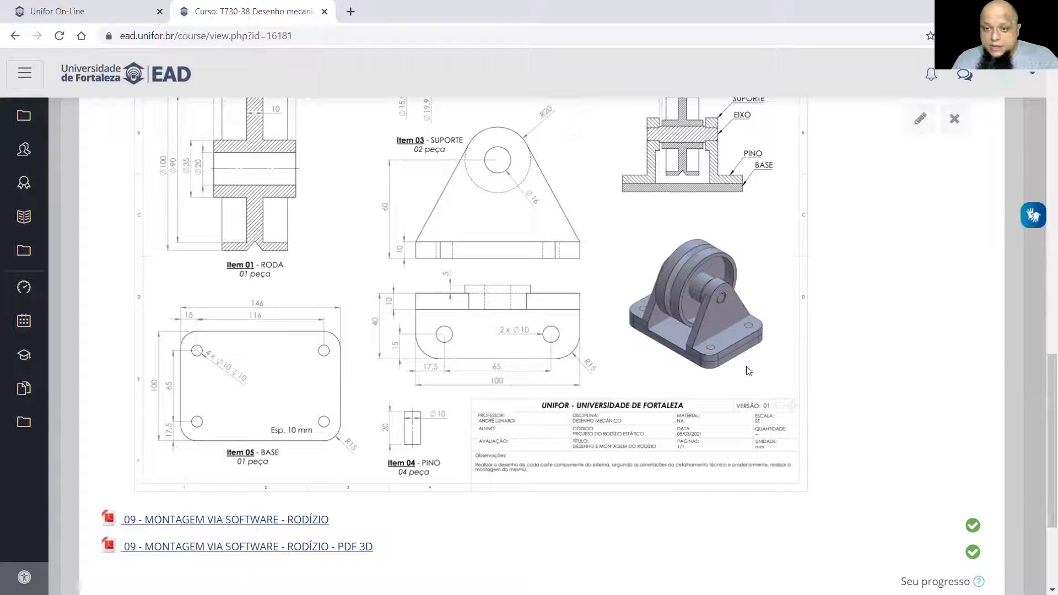
{"action": "scroll", "coordinate": [689, 279], "scroll_direction": "up", "scroll_amount": 4}
{"action": "scroll", "coordinate": [689, 280], "scroll_direction": "up", "scroll_amount": 1}
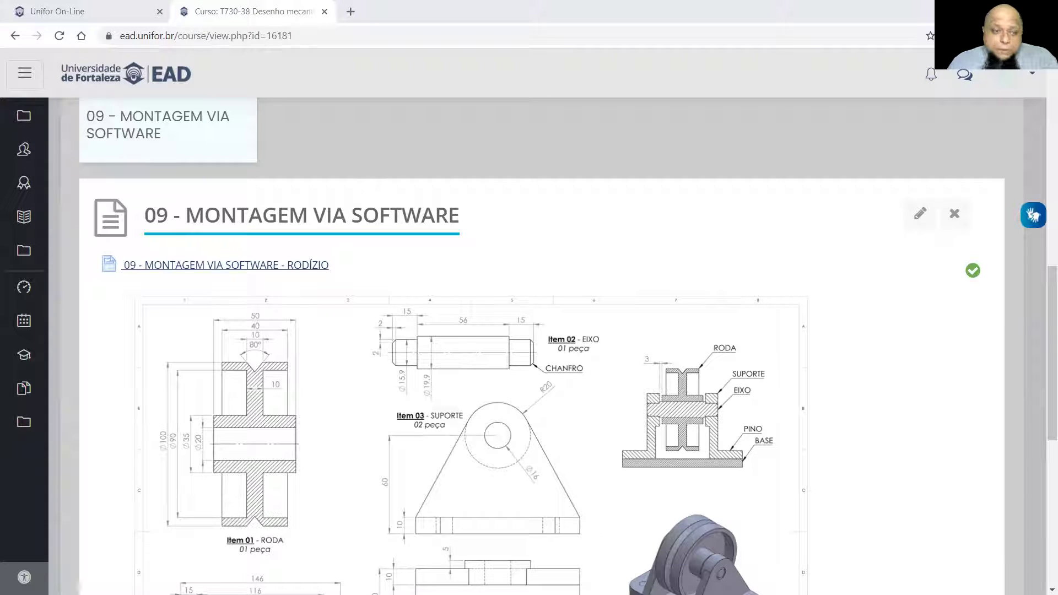
Step: Return to the Mont1 assembly in SOLIDWORKS and open its item 02 - Eixo part in a separate window
{"action": "key", "text": "alt+Tab"}
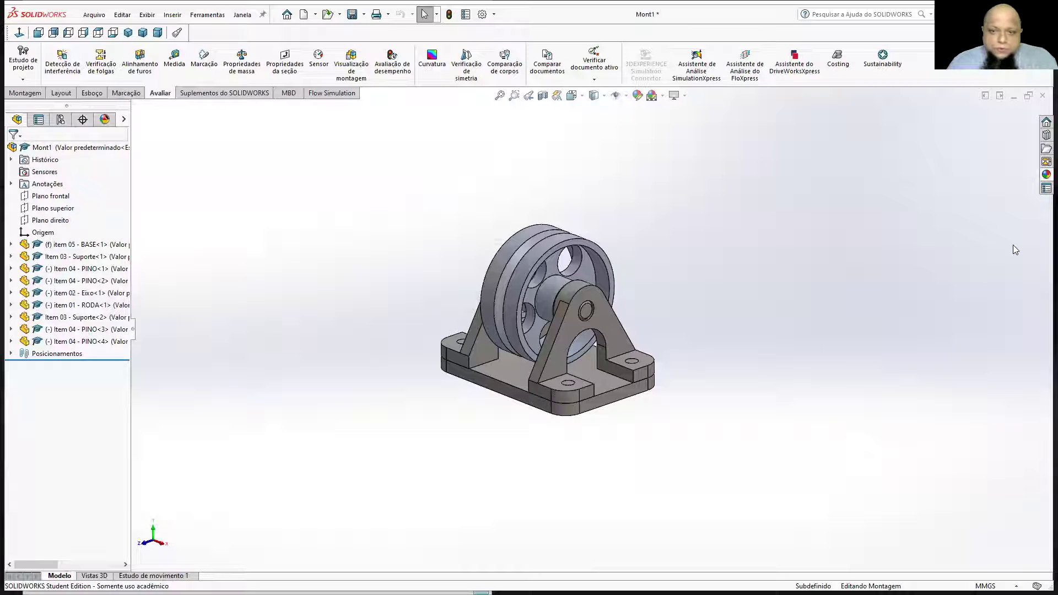
{"action": "middle_click_drag", "start_coordinate": [590, 301], "coordinate": [583, 296]}
{"action": "scroll", "coordinate": [583, 296], "scroll_direction": "down", "scroll_amount": 2}
{"action": "left_click", "coordinate": [548, 247]}
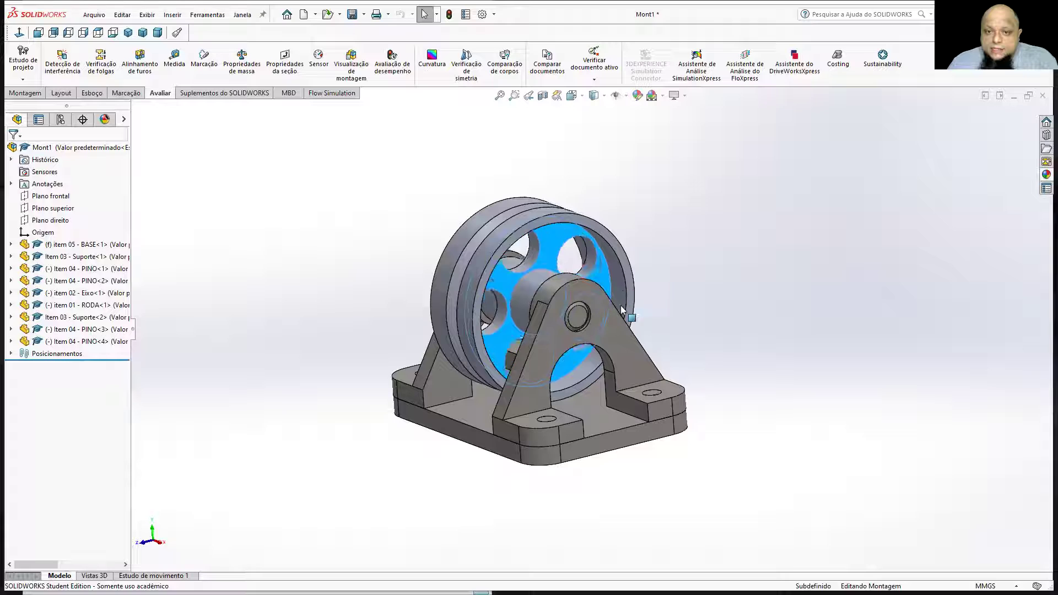
{"action": "middle_click_drag", "start_coordinate": [457, 371], "coordinate": [491, 442]}
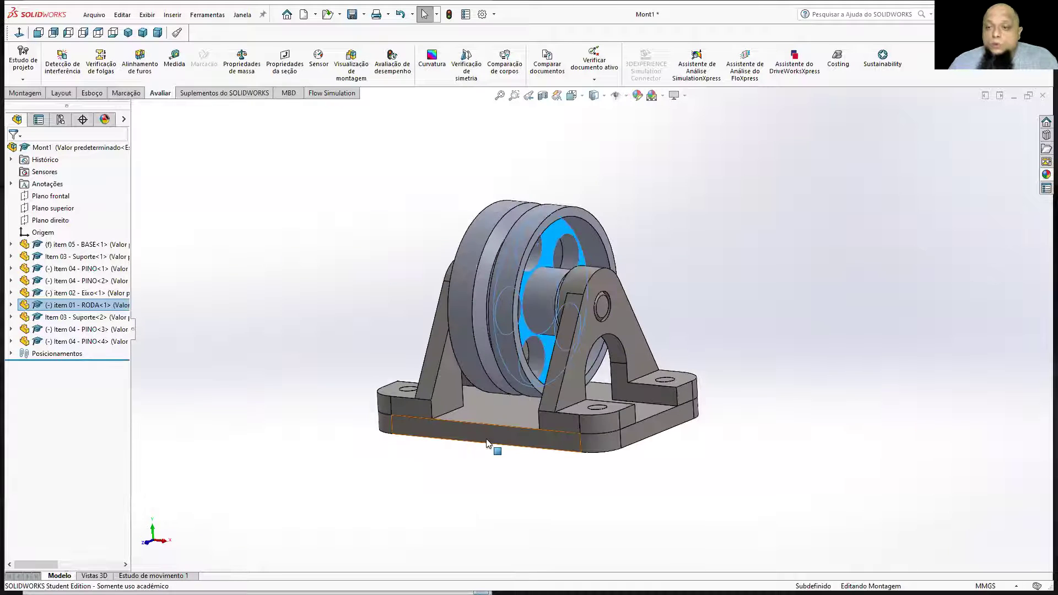
{"action": "middle_click_drag", "start_coordinate": [659, 272], "coordinate": [672, 296]}
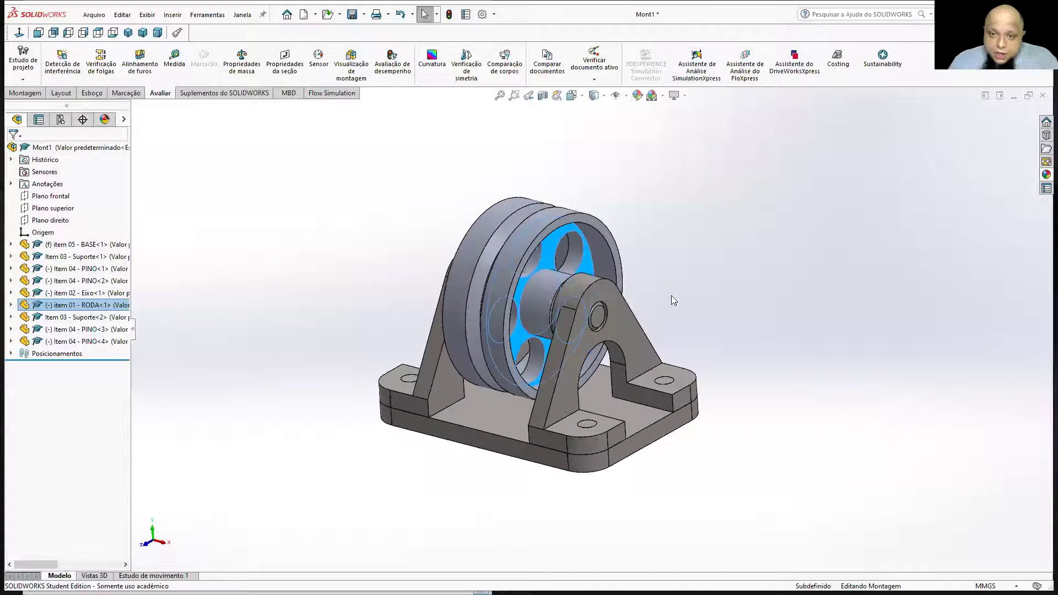
{"action": "left_click", "coordinate": [701, 284]}
{"action": "left_click", "coordinate": [600, 321]}
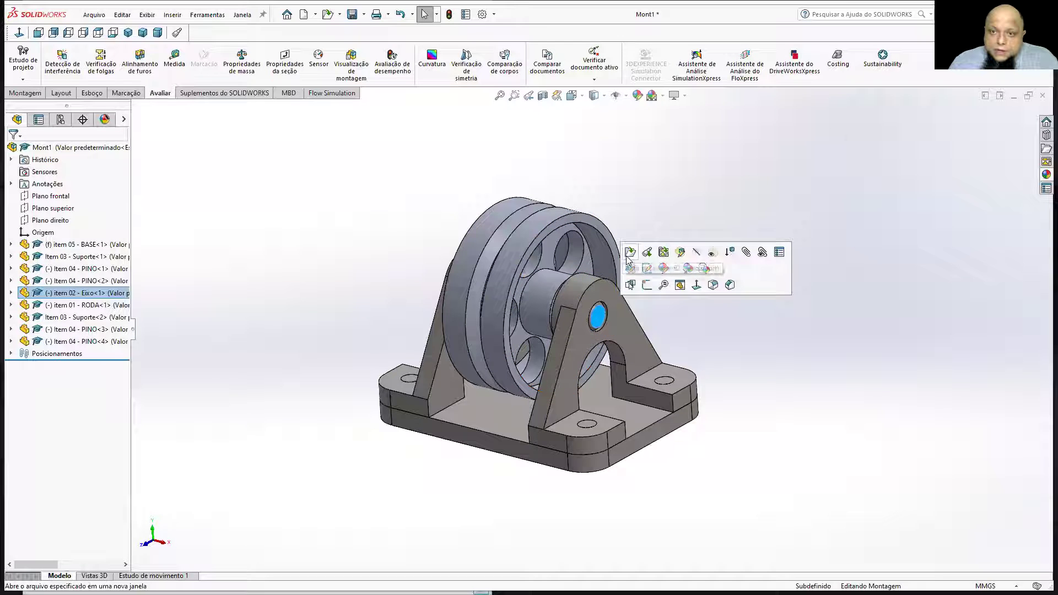
{"action": "left_click", "coordinate": [629, 251]}
Step: Set the radius of the shaft's central section to 1 mm in Esboço1 of Revolução1 and rebuild the part
{"action": "left_click", "coordinate": [587, 393]}
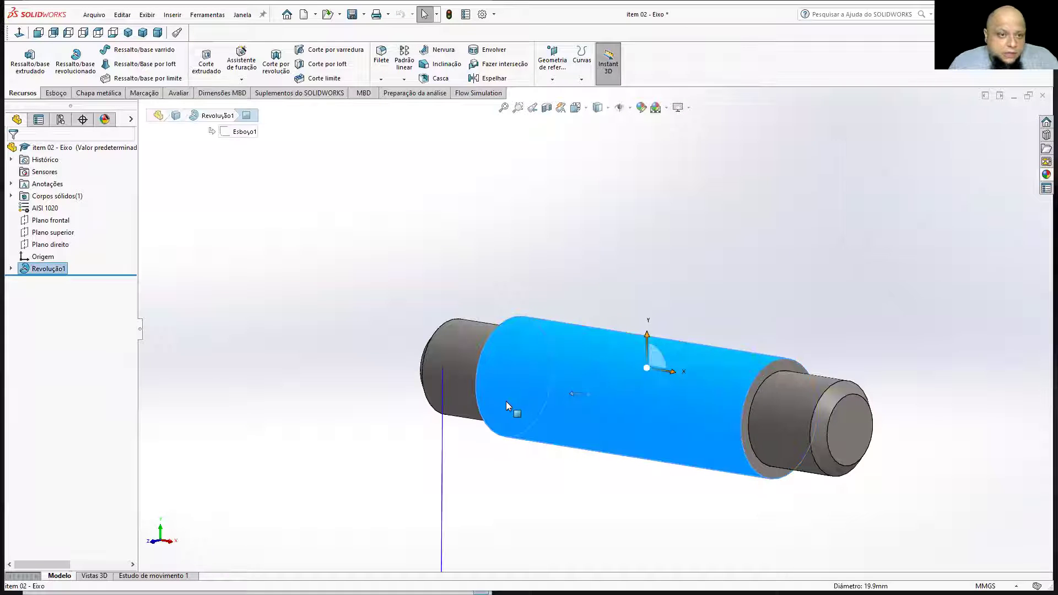
{"action": "left_click", "coordinate": [11, 269]}
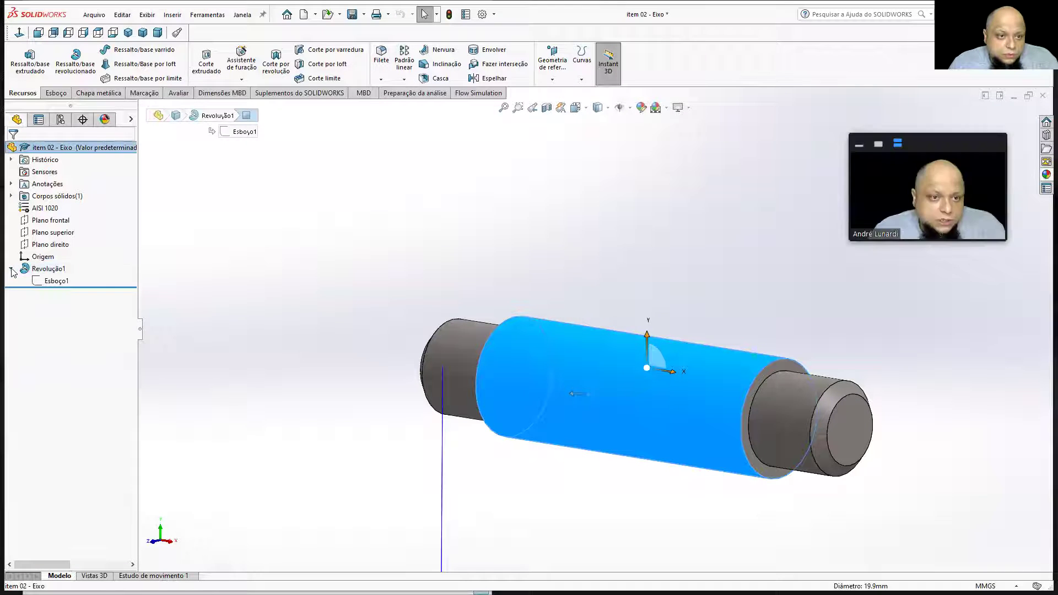
{"action": "left_click", "coordinate": [56, 281]}
{"action": "middle_click_drag", "start_coordinate": [658, 359], "coordinate": [651, 350]}
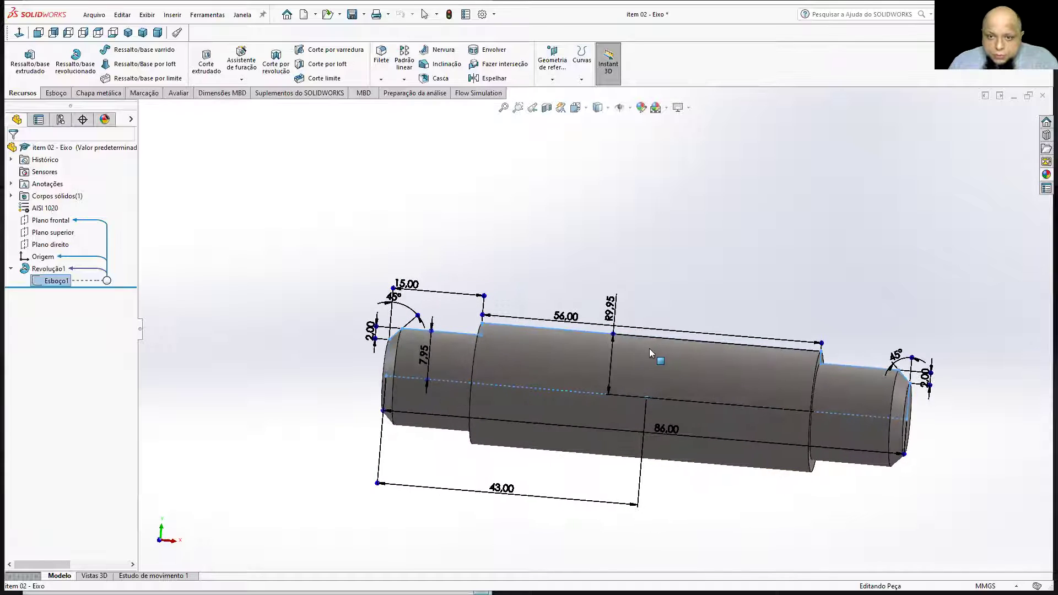
{"action": "scroll", "coordinate": [650, 350], "scroll_direction": "down", "scroll_amount": 1}
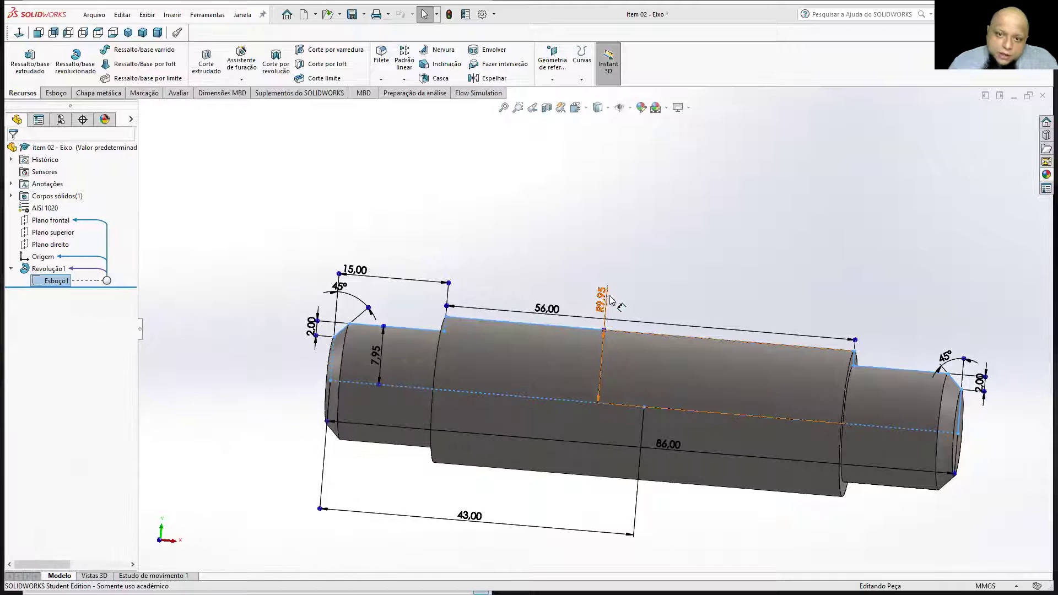
{"action": "double_click", "coordinate": [610, 301]}
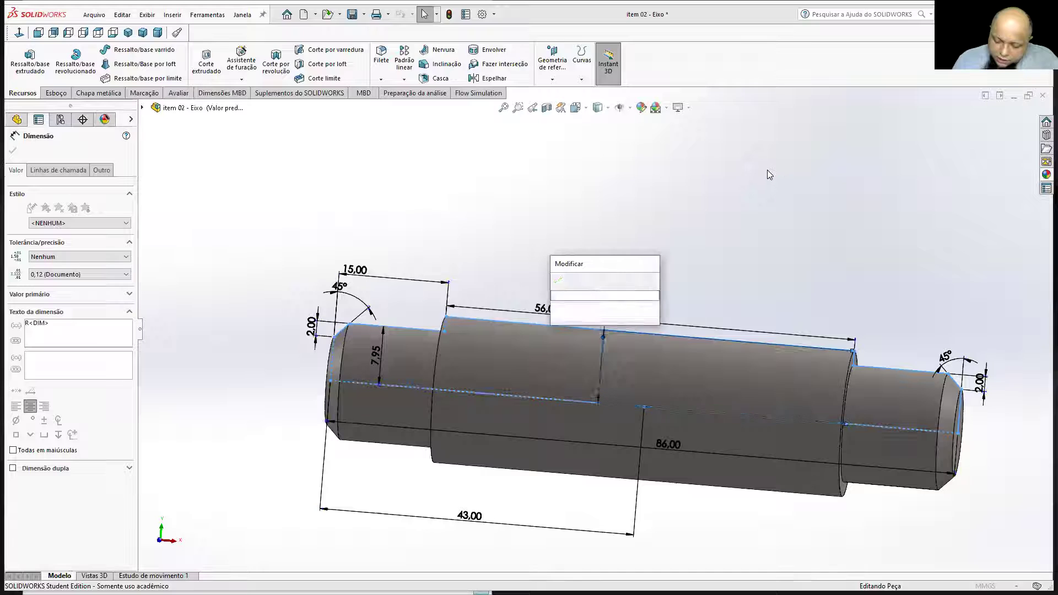
{"action": "key", "text": "Return"}
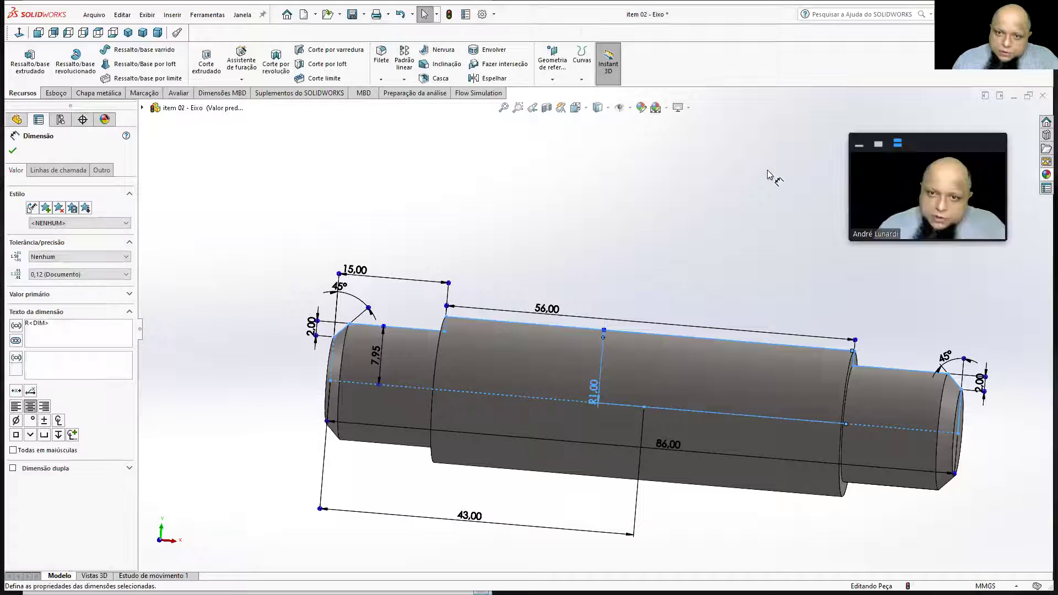
{"action": "left_click", "coordinate": [696, 161]}
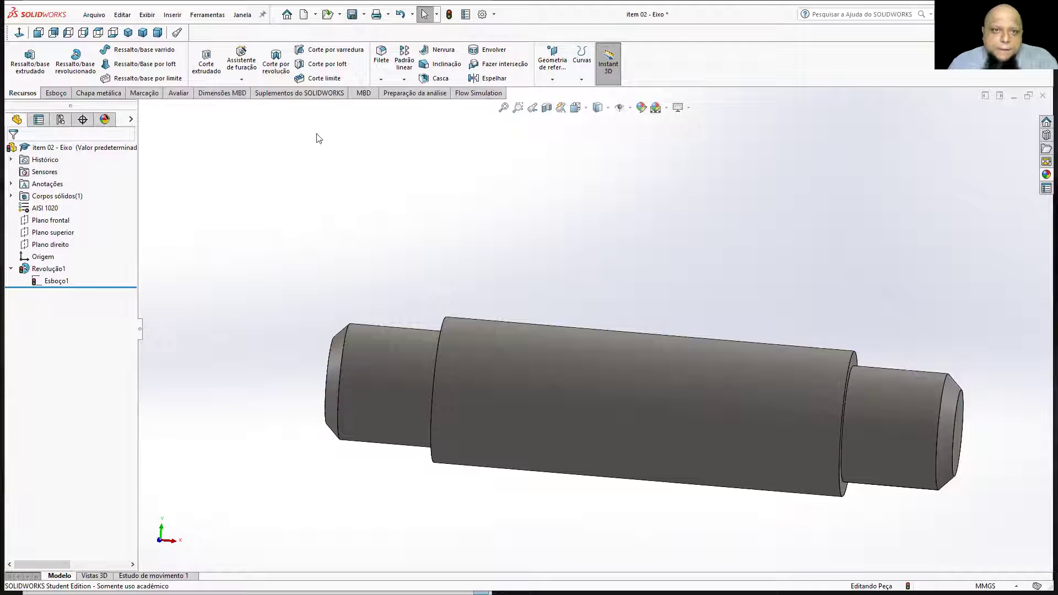
{"action": "left_click", "coordinate": [450, 14]}
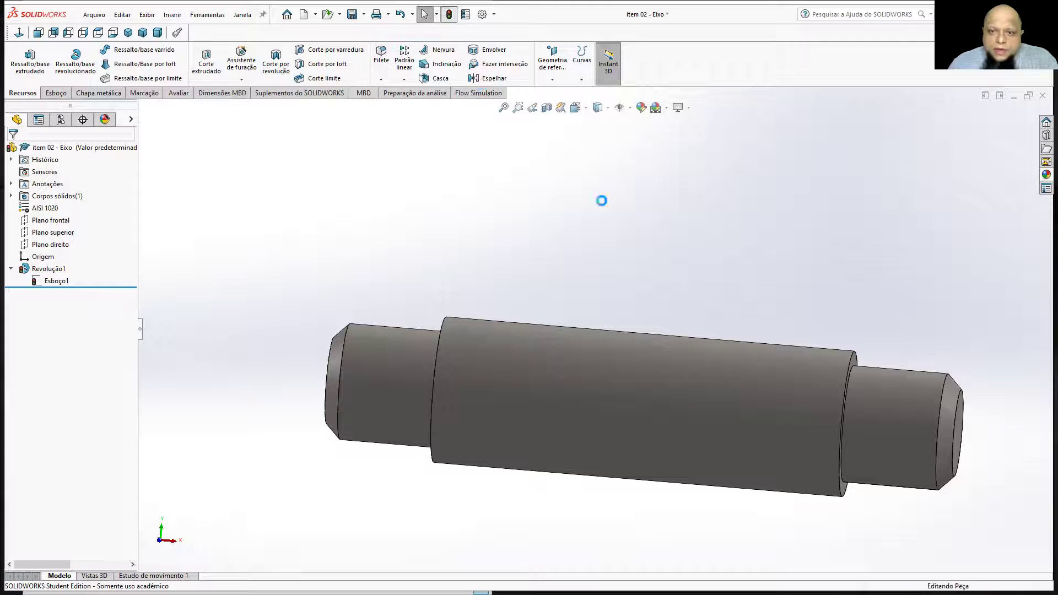
Step: Edit Esboço1 of the shaft, set the central section's radius to 11 mm, and exit the sketch
{"action": "right_click", "coordinate": [46, 282]}
{"action": "left_click", "coordinate": [54, 252]}
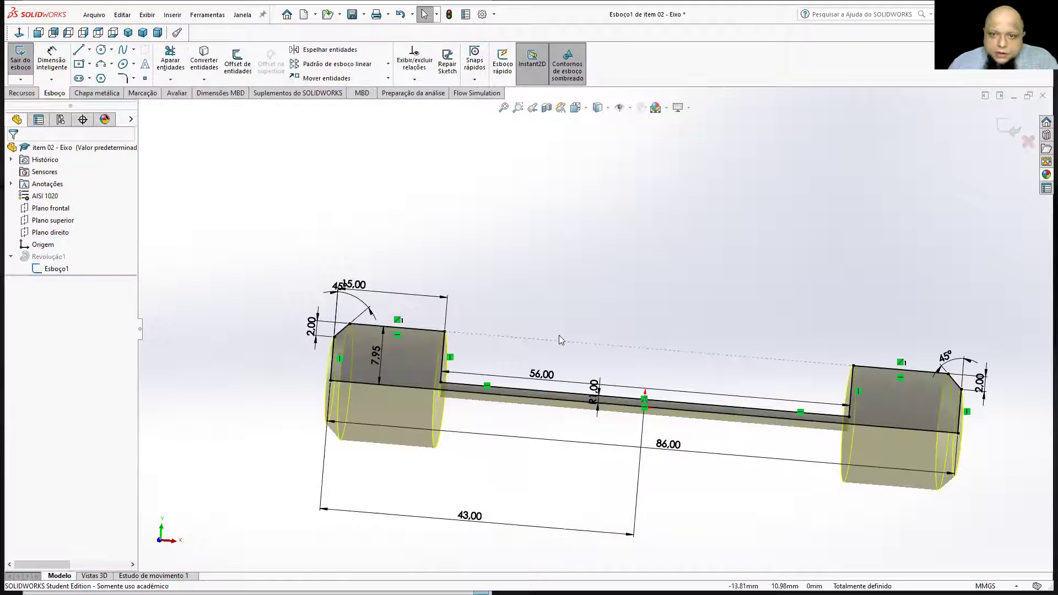
{"action": "double_click", "coordinate": [597, 387]}
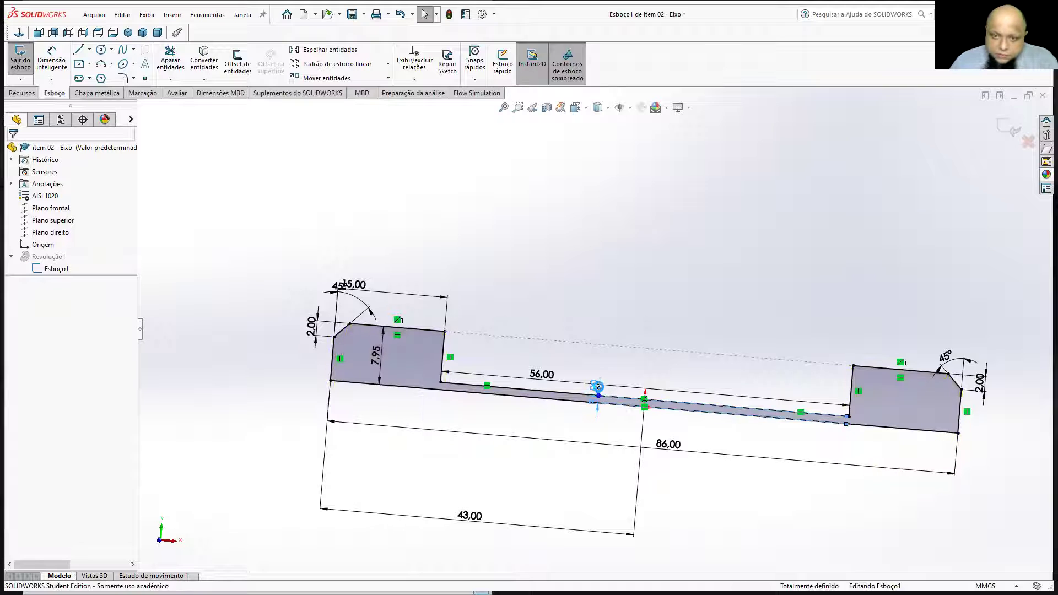
{"action": "type", "text": "11"}
{"action": "key", "text": "Return"}
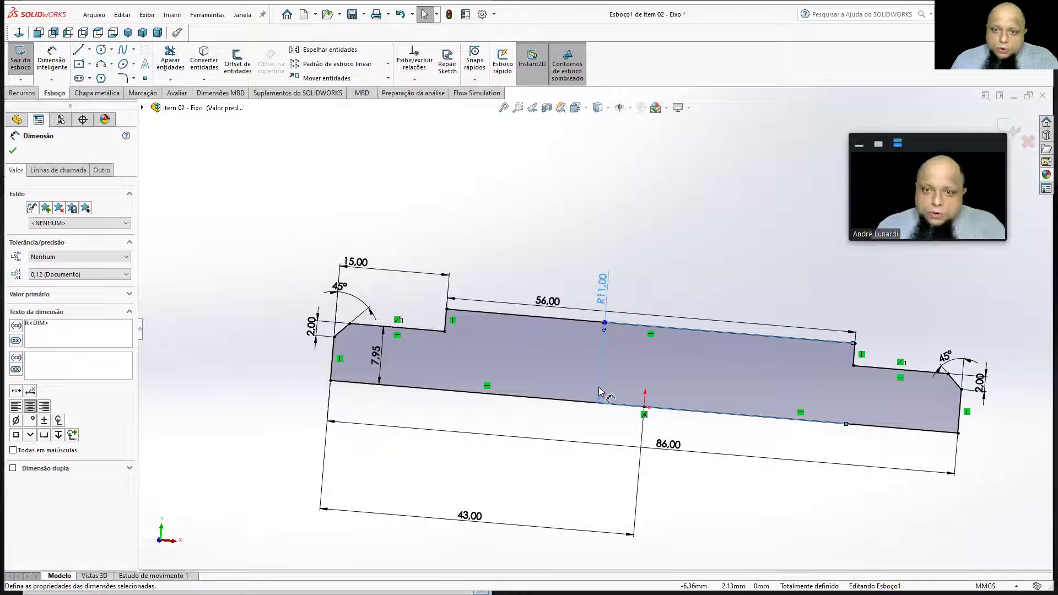
{"action": "left_click", "coordinate": [1016, 126]}
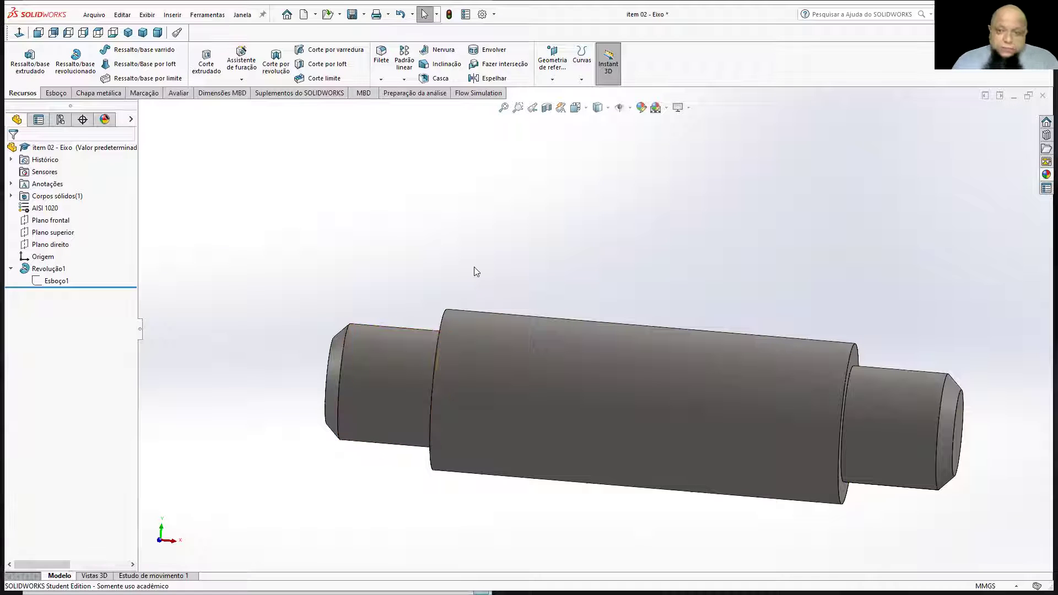
Step: Return to the Mont1 assembly and rebuild it with the modified shaft
{"action": "key", "text": "ctrl+Tab"}
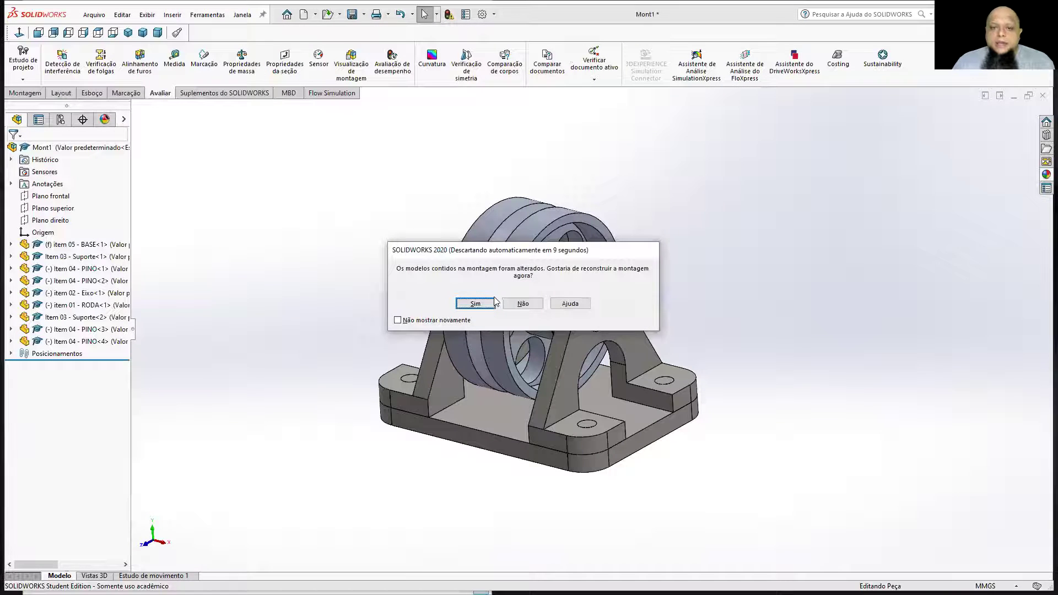
{"action": "left_click", "coordinate": [475, 303]}
{"action": "middle_click_drag", "start_coordinate": [363, 221], "coordinate": [423, 224]}
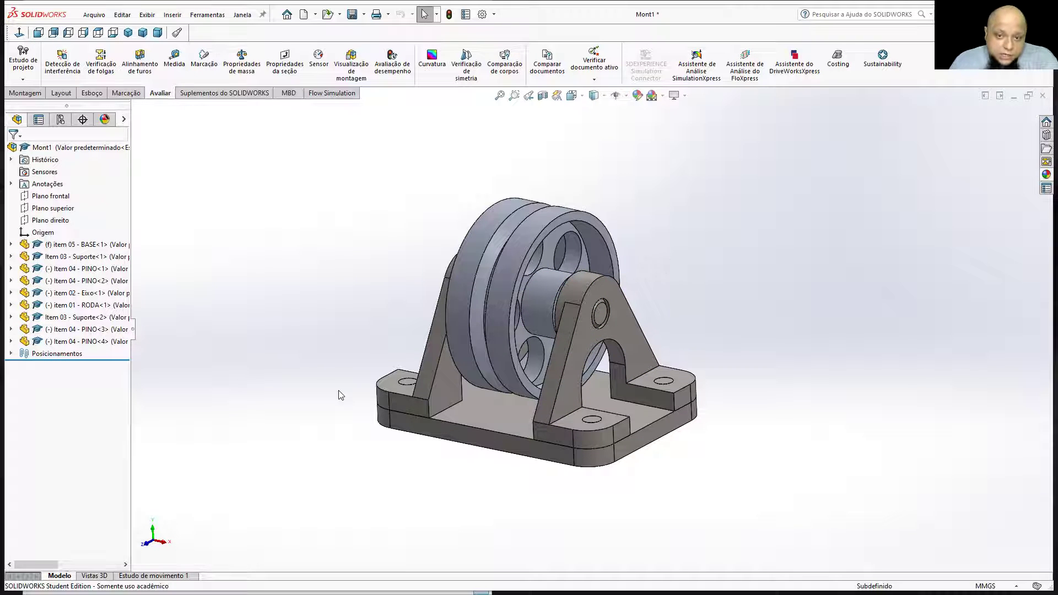
Step: Run interference detection on the whole Mont1 assembly, examine each component involved in the detected interference, and close the check
{"action": "left_click", "coordinate": [63, 60]}
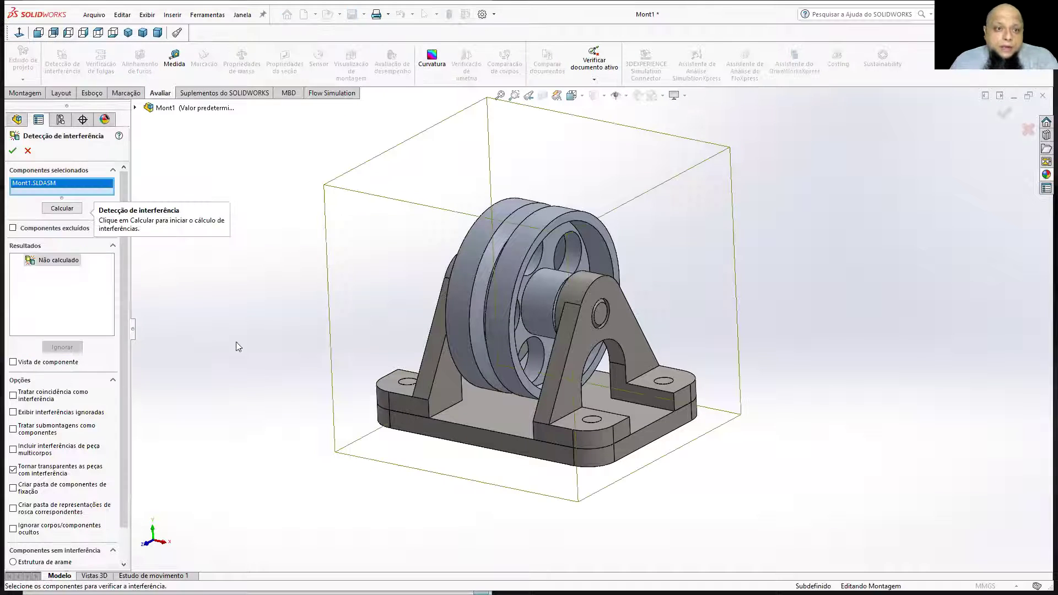
{"action": "left_click", "coordinate": [58, 208]}
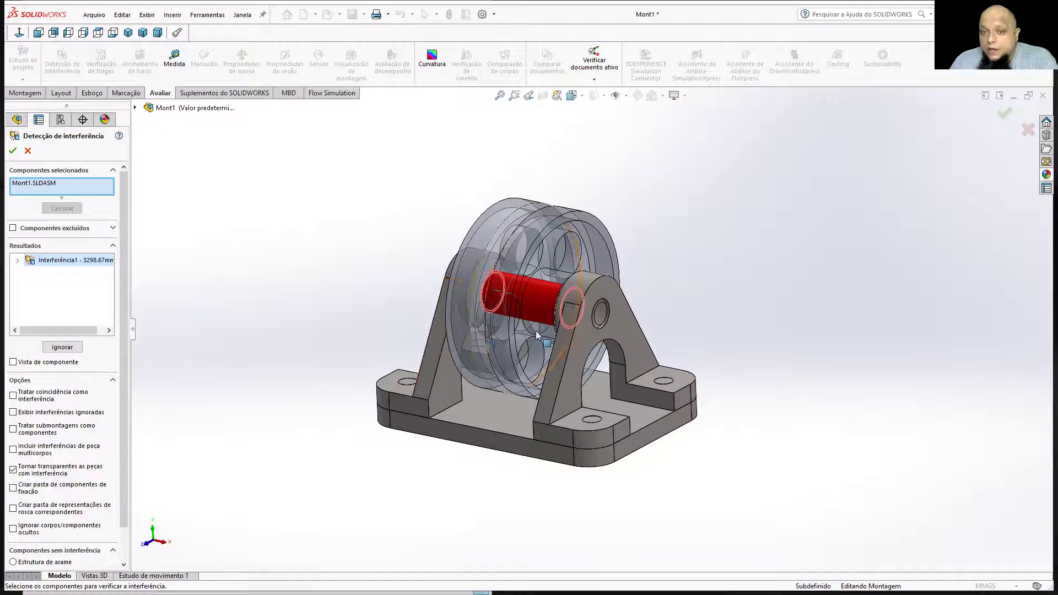
{"action": "scroll", "coordinate": [536, 331], "scroll_direction": "down", "scroll_amount": 3}
{"action": "middle_click_drag", "start_coordinate": [535, 330], "coordinate": [518, 302]}
{"action": "left_click", "coordinate": [18, 261]}
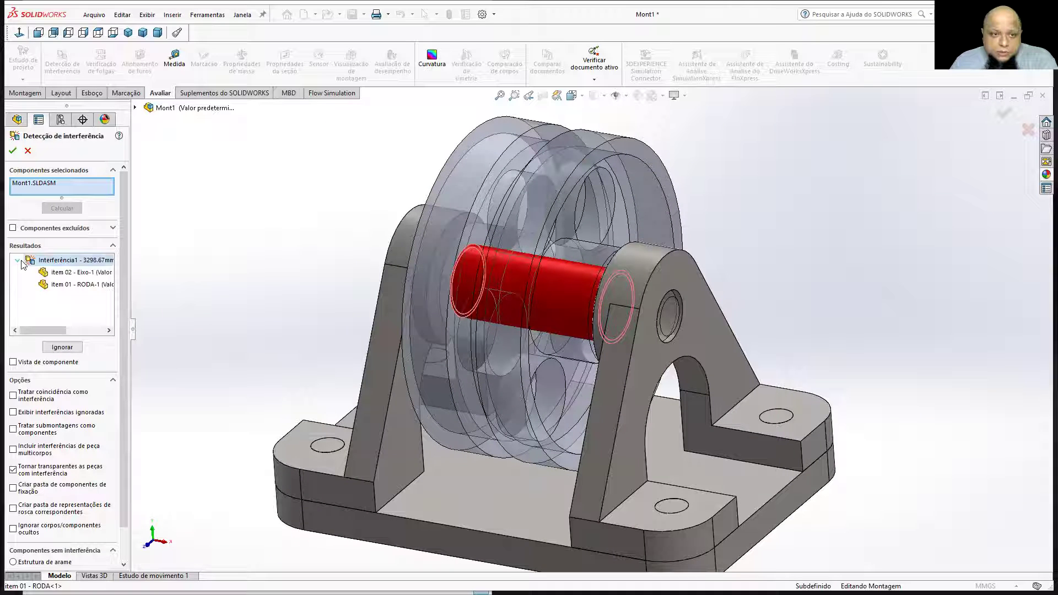
{"action": "left_click", "coordinate": [76, 274]}
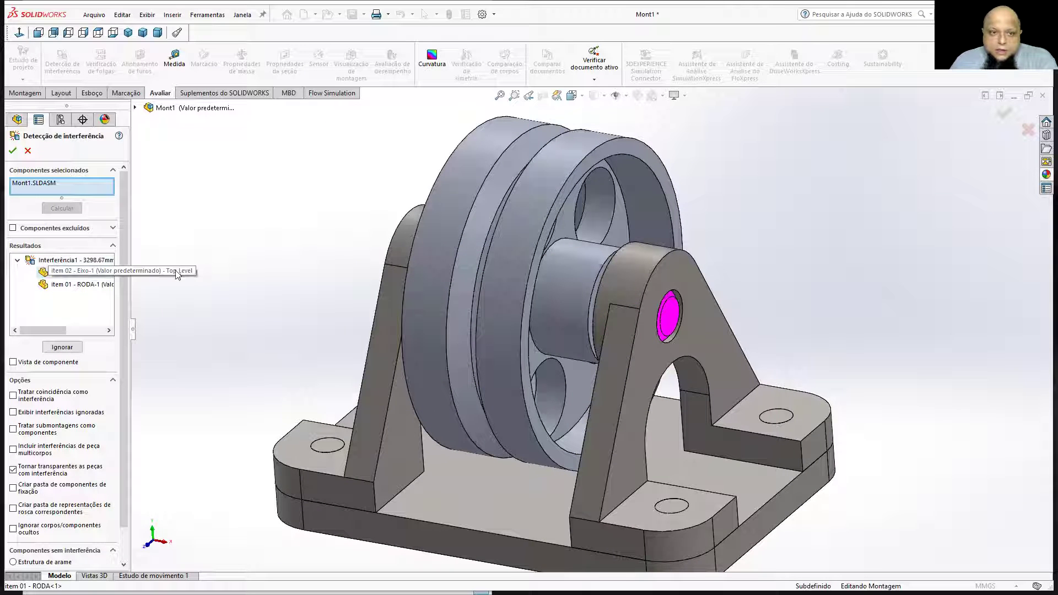
{"action": "left_click", "coordinate": [89, 286]}
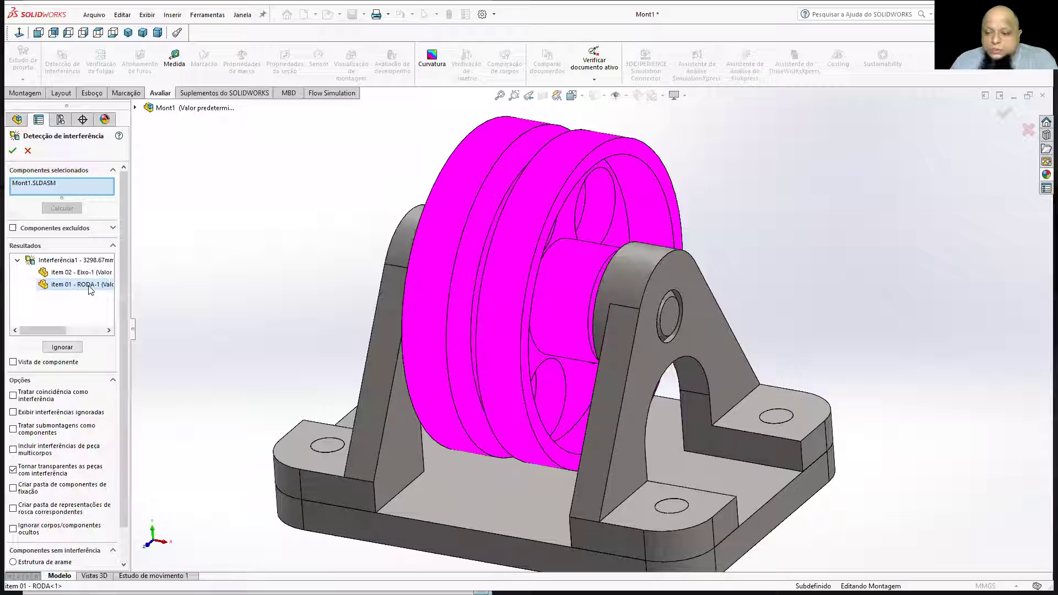
{"action": "left_click", "coordinate": [86, 273]}
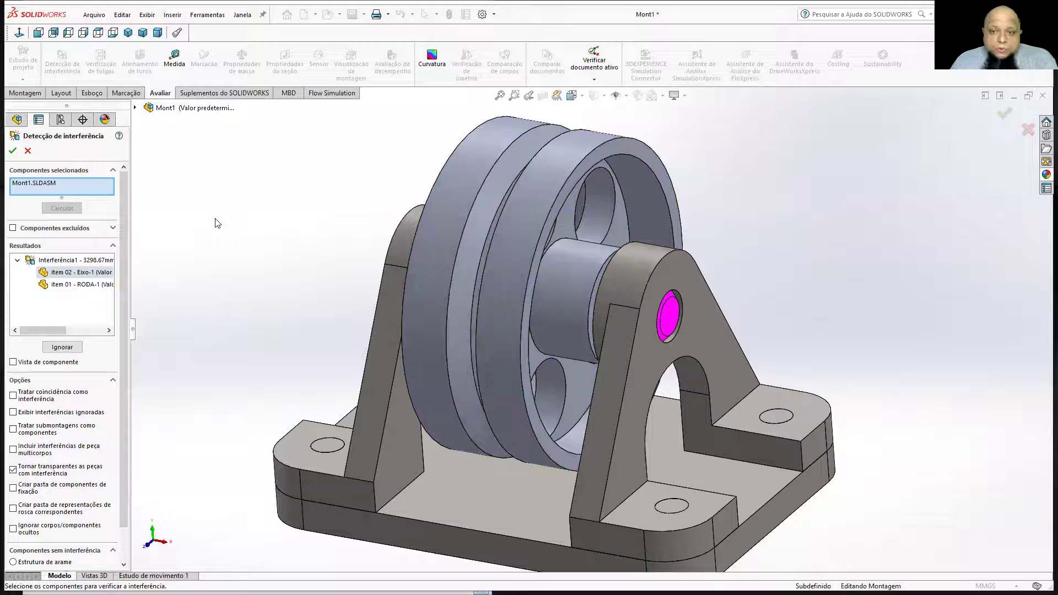
{"action": "left_click", "coordinate": [12, 150]}
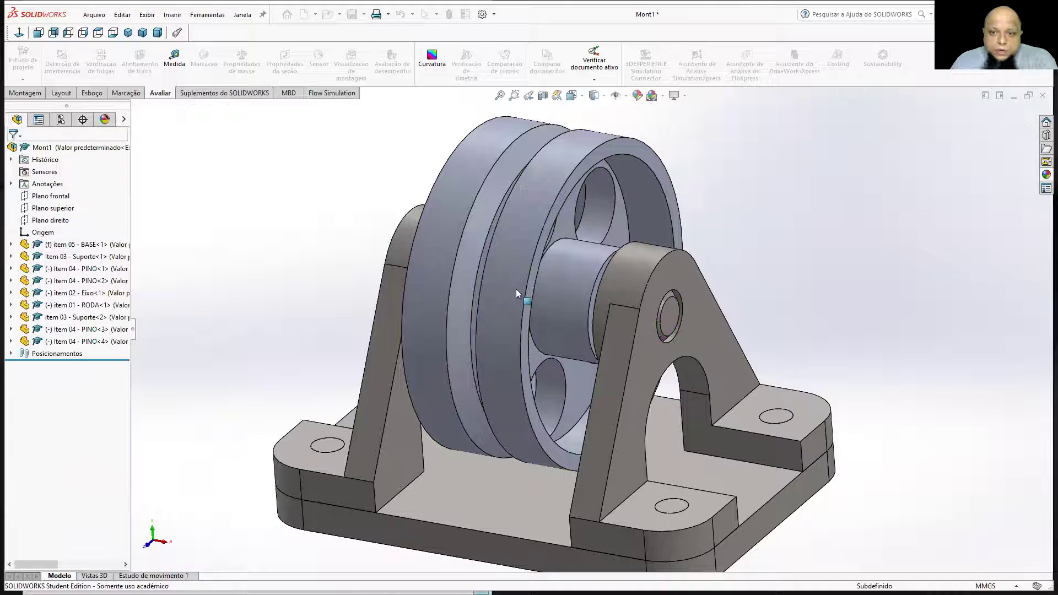
Step: Open the shaft part item 02 - Eixo and set its central section's radius to 9 mm in Esboço1, exiting the sketch
{"action": "right_click", "coordinate": [666, 318]}
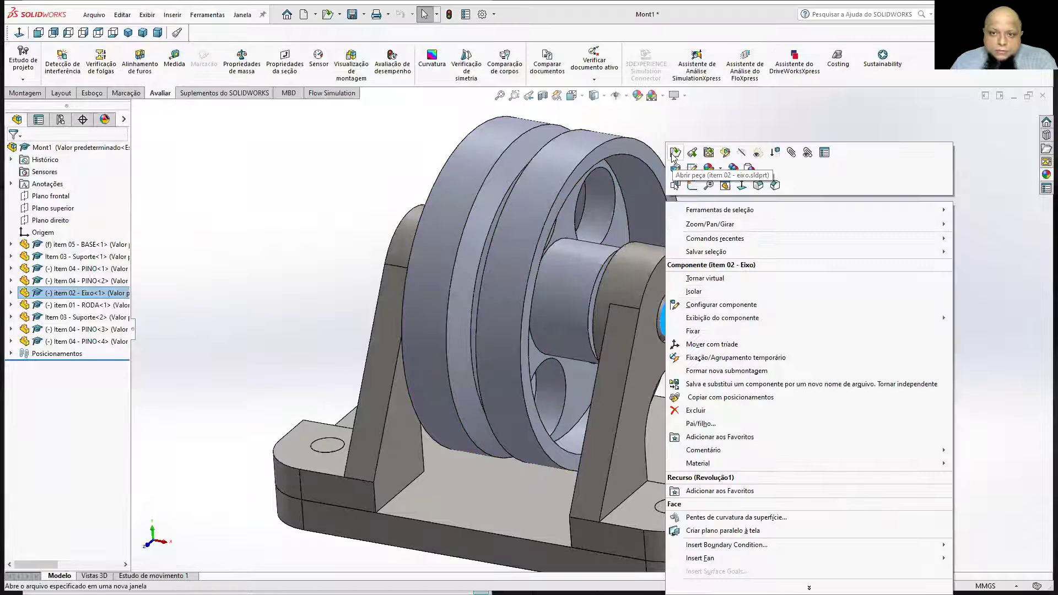
{"action": "left_click", "coordinate": [675, 152]}
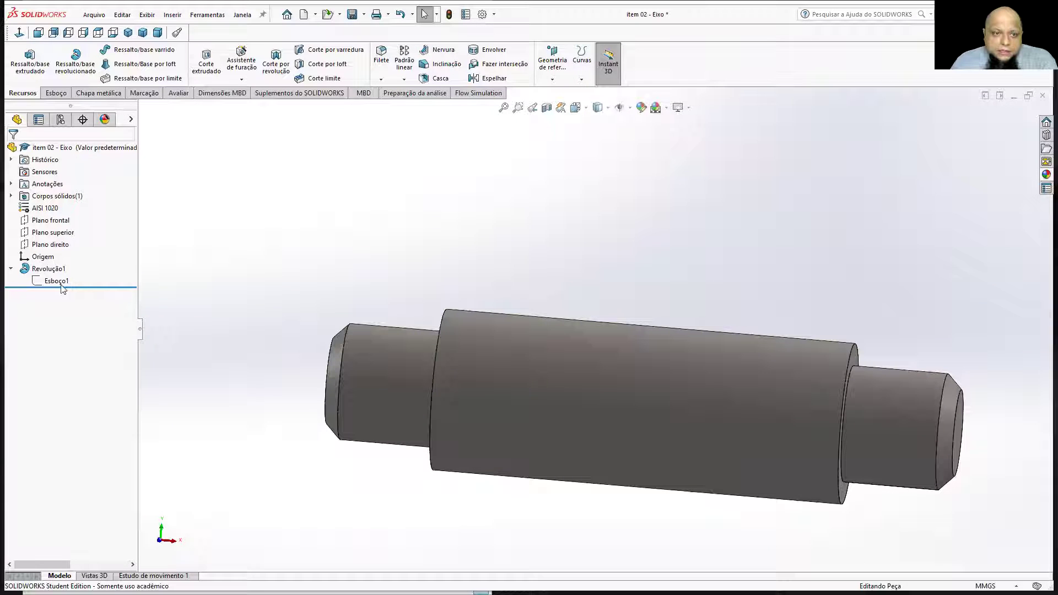
{"action": "right_click", "coordinate": [51, 282]}
{"action": "left_click", "coordinate": [58, 248]}
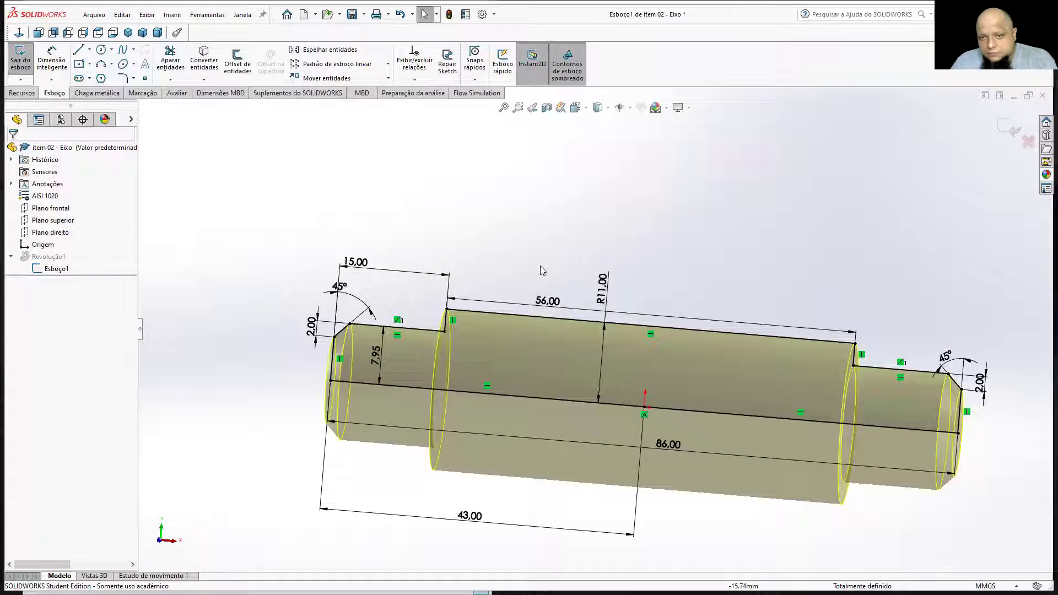
{"action": "double_click", "coordinate": [595, 297]}
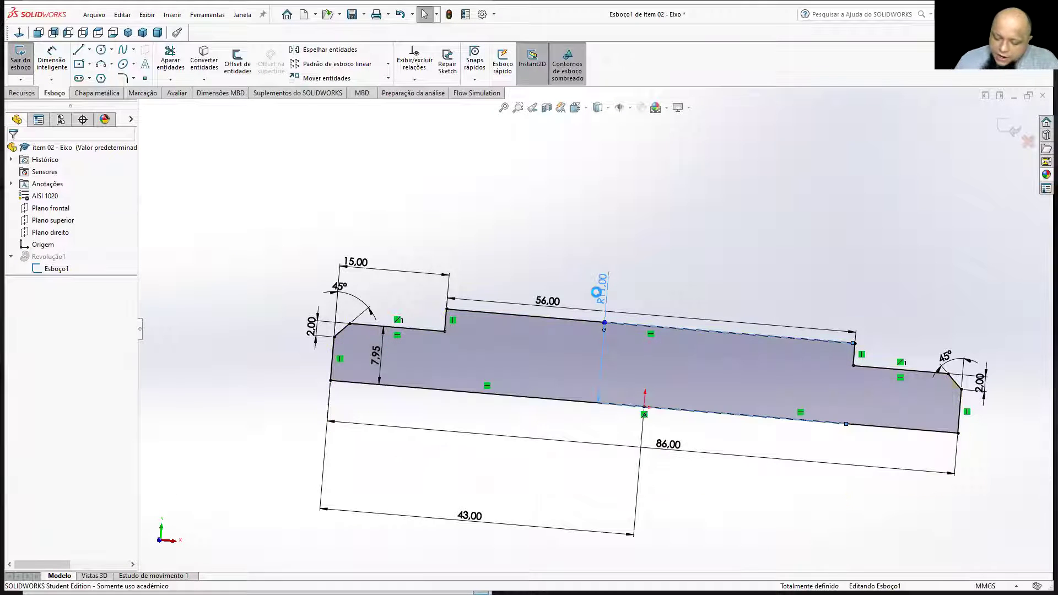
{"action": "type", "text": "9"}
{"action": "key", "text": "Return"}
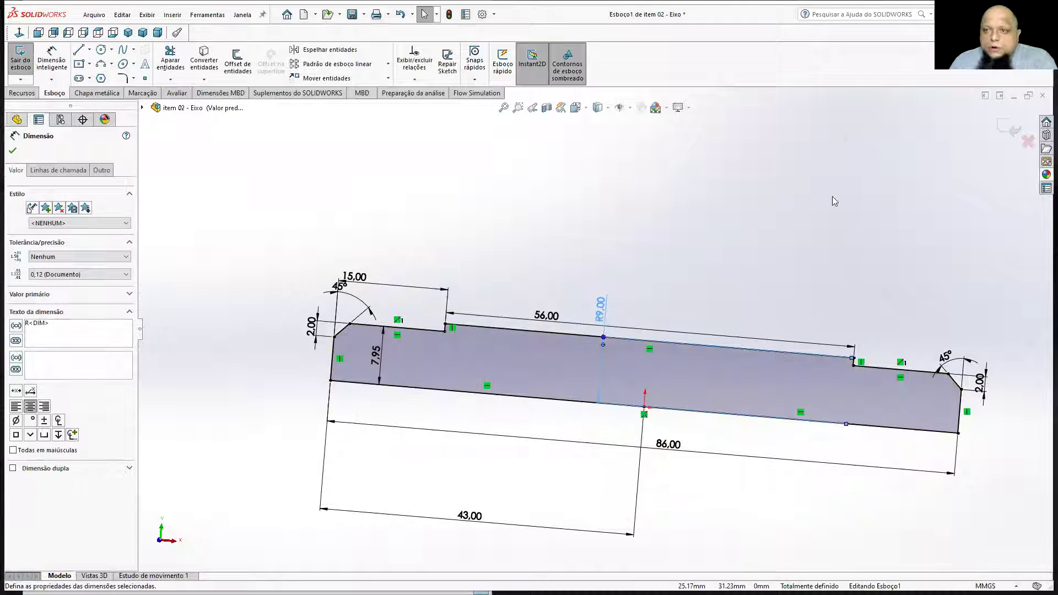
{"action": "left_click", "coordinate": [1004, 128]}
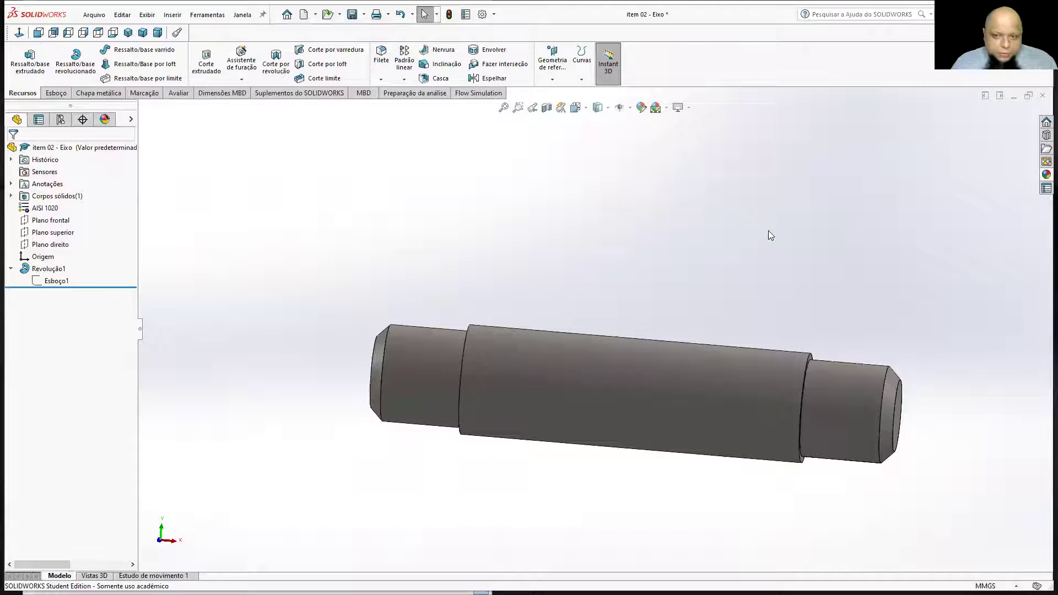
Step: Return to the Mont1 assembly and update it with the reduced shaft
{"action": "key", "text": "ctrl+Tab"}
{"action": "key", "text": "Return"}
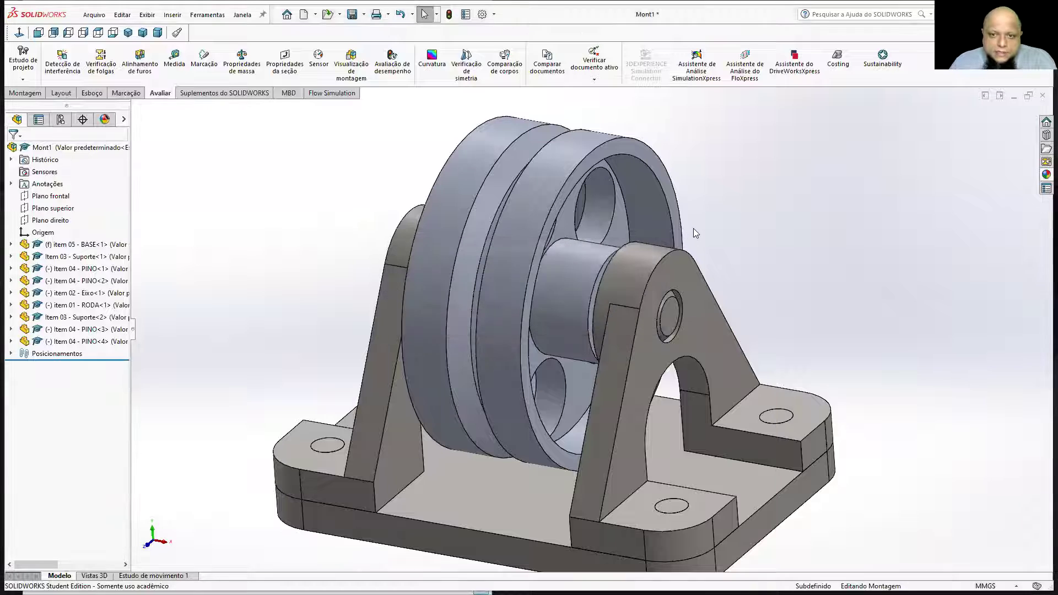
{"action": "middle_click_drag", "start_coordinate": [693, 227], "coordinate": [451, 193]}
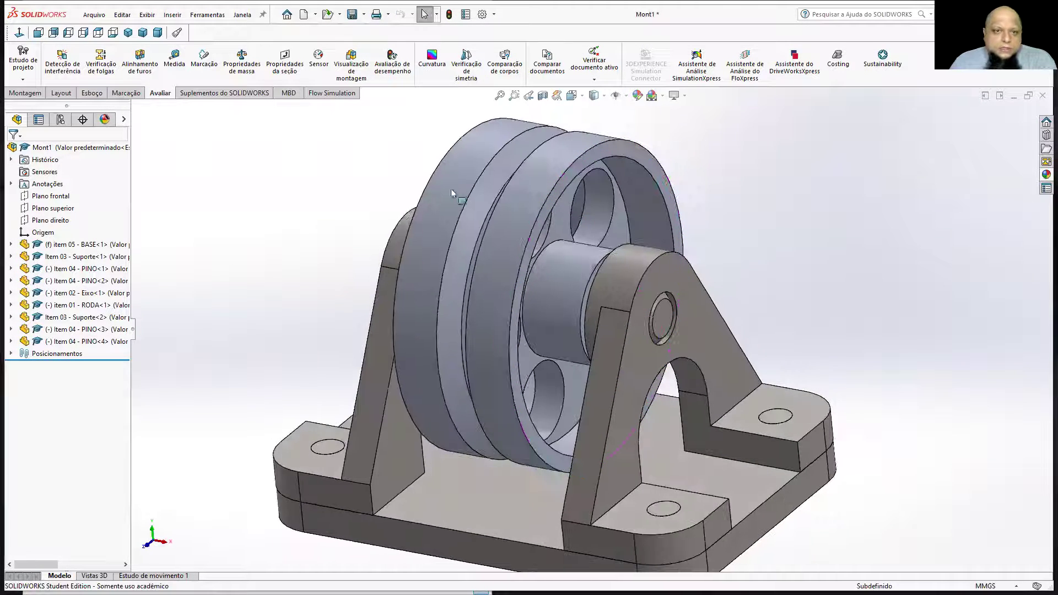
Step: Repeat interference detection on the whole Mont1 assembly, check the results, and close the check
{"action": "left_click", "coordinate": [62, 62]}
{"action": "left_click", "coordinate": [61, 207]}
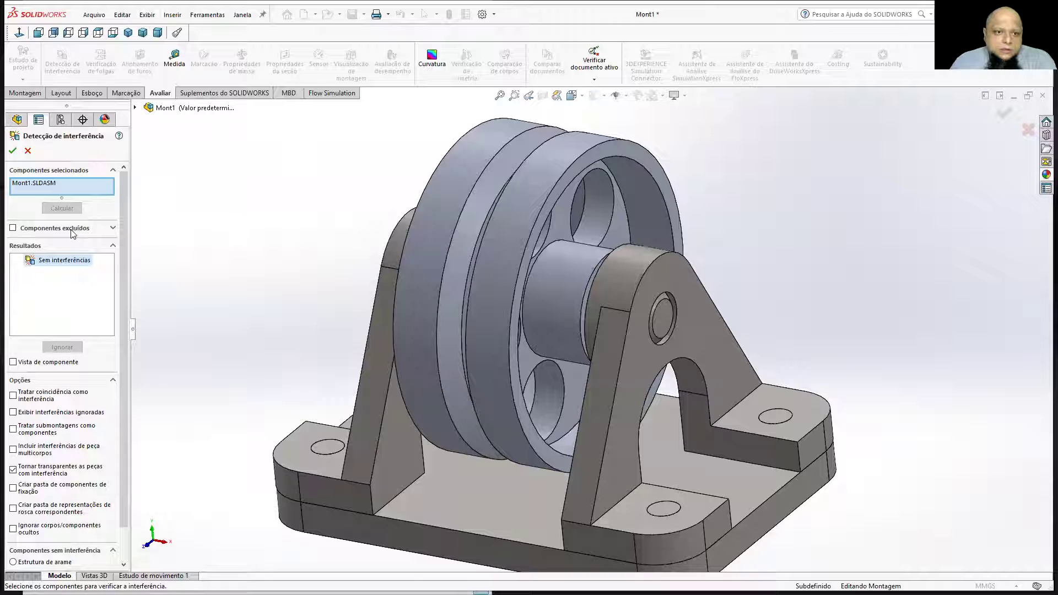
{"action": "scroll", "coordinate": [392, 283], "scroll_direction": "up", "scroll_amount": 4}
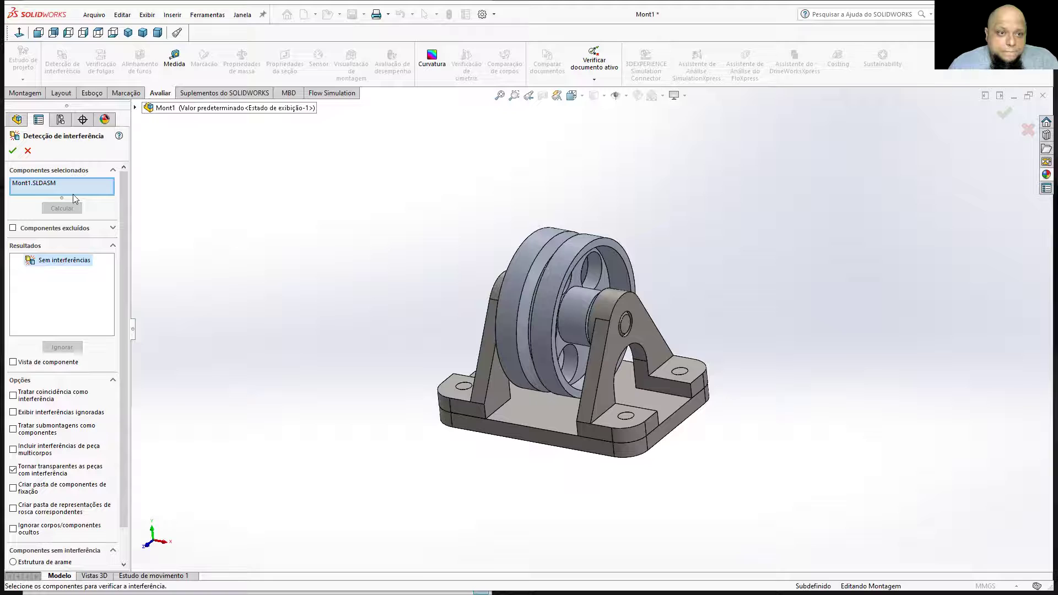
{"action": "left_click", "coordinate": [29, 152]}
Step: Inspect the caster assembly from another angle and switch to the browser with the 09 - MONTAGEM VIA SOFTWARE course page
{"action": "middle_click_drag", "start_coordinate": [581, 227], "coordinate": [573, 188]}
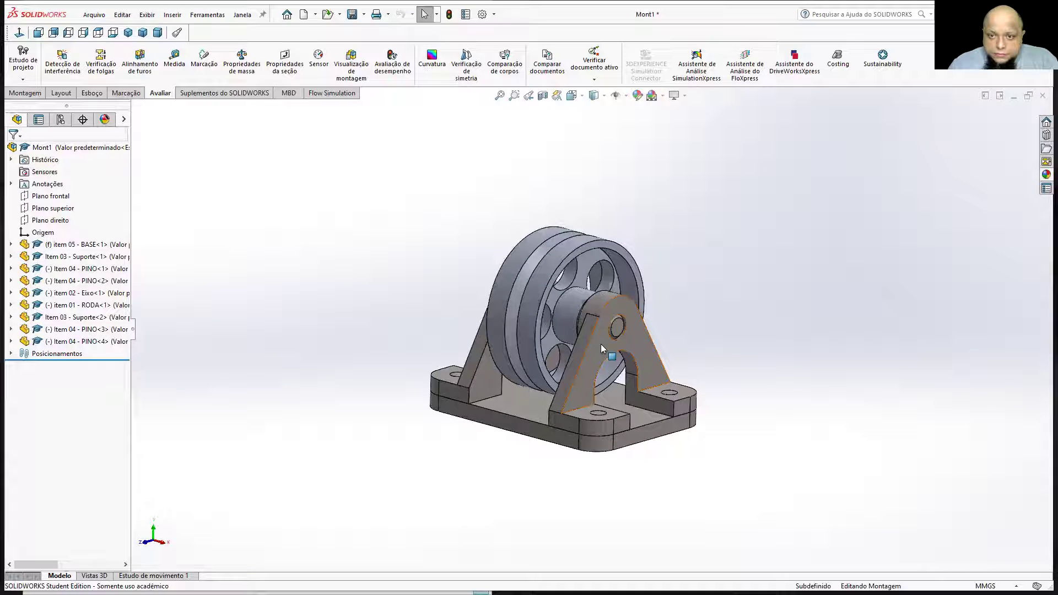
{"action": "scroll", "coordinate": [601, 344], "scroll_direction": "down", "scroll_amount": 3}
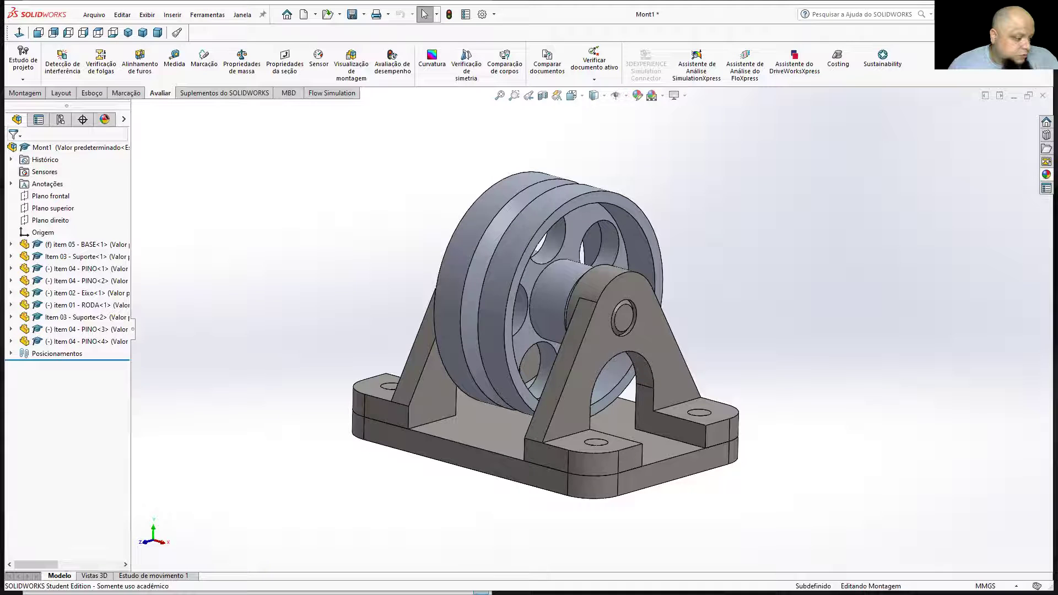
{"action": "key", "text": "alt+Tab"}
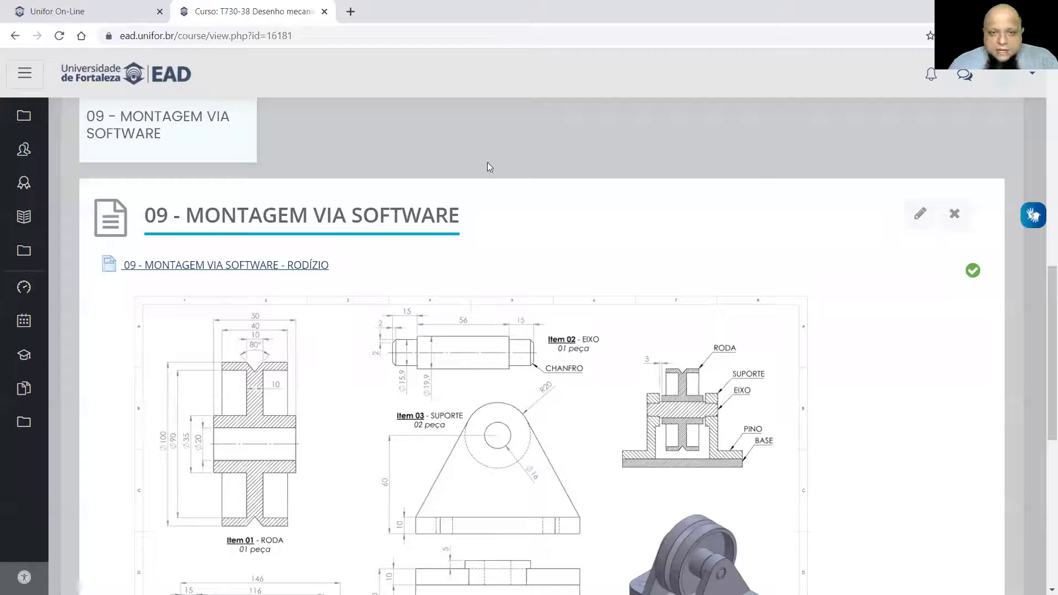